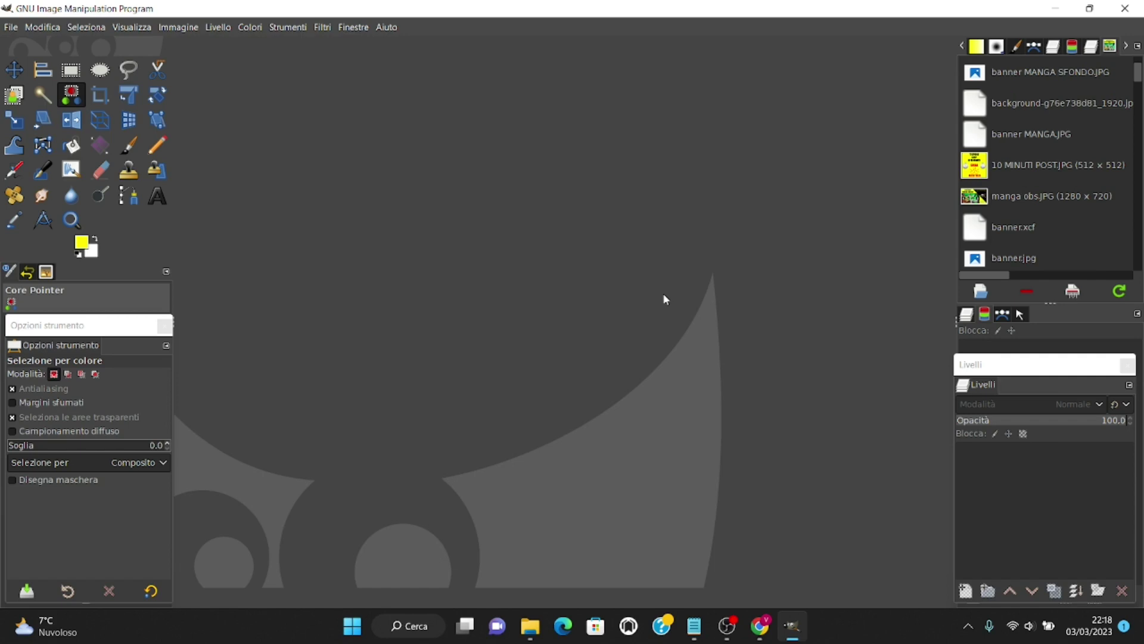
Leave GIMP for the Chrome window showing the DALL·E 2 product page.
click(759, 625)
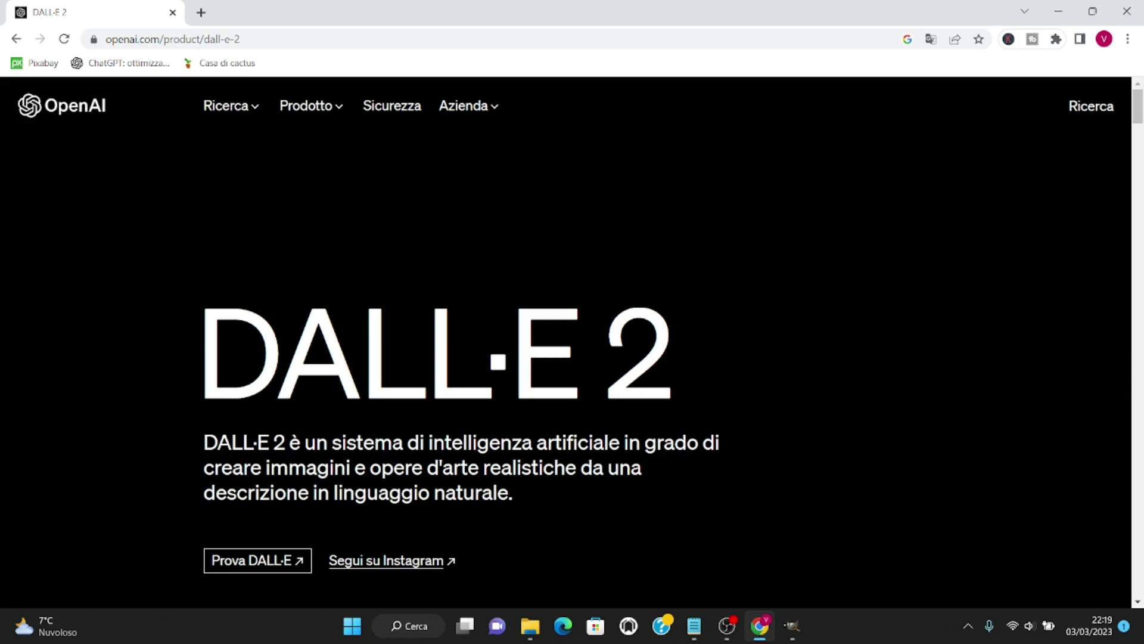
Open DALL·E and generate images from an Italian prompt for a proud, cunning male manga character.
click(276, 558)
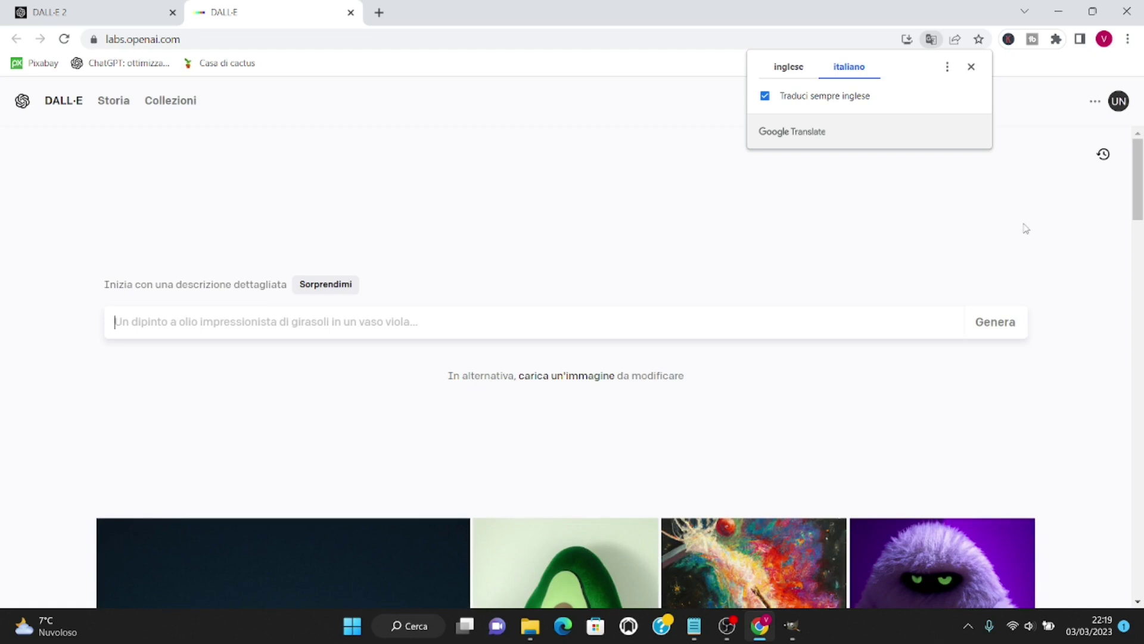
click(428, 322)
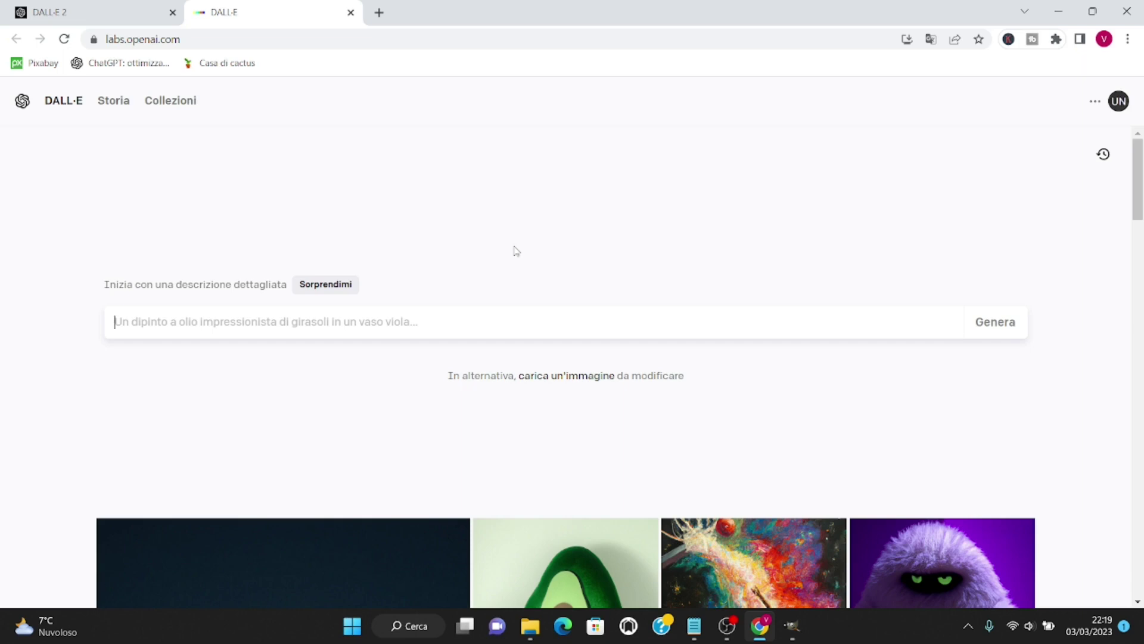
text(disegnami un personaggio maschile in stile manga con asep)
key(BackSpace)
key(BackSpace)
text(petto fiero e furbo)
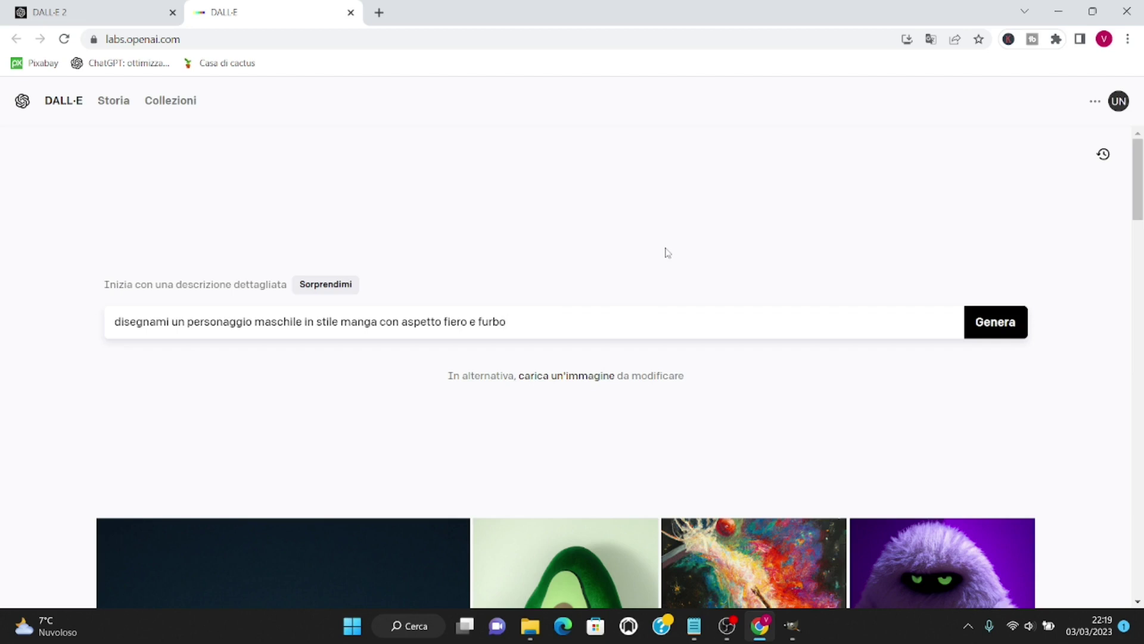
click(993, 323)
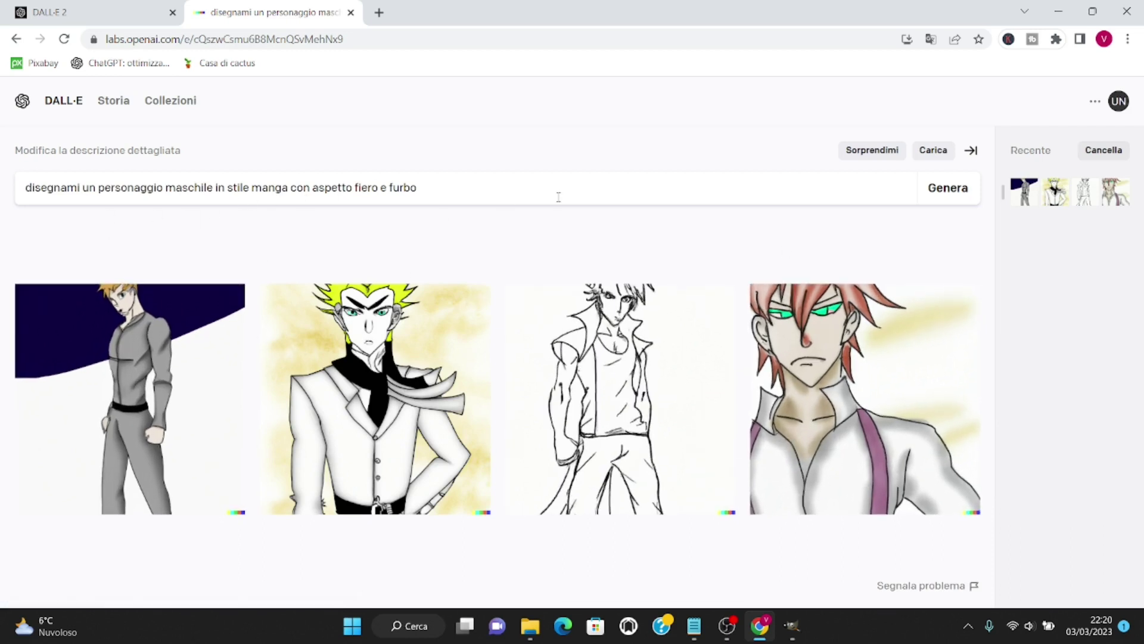
Preview the results and open the red-haired, green-eyed character in the DALL·E editor.
click(149, 389)
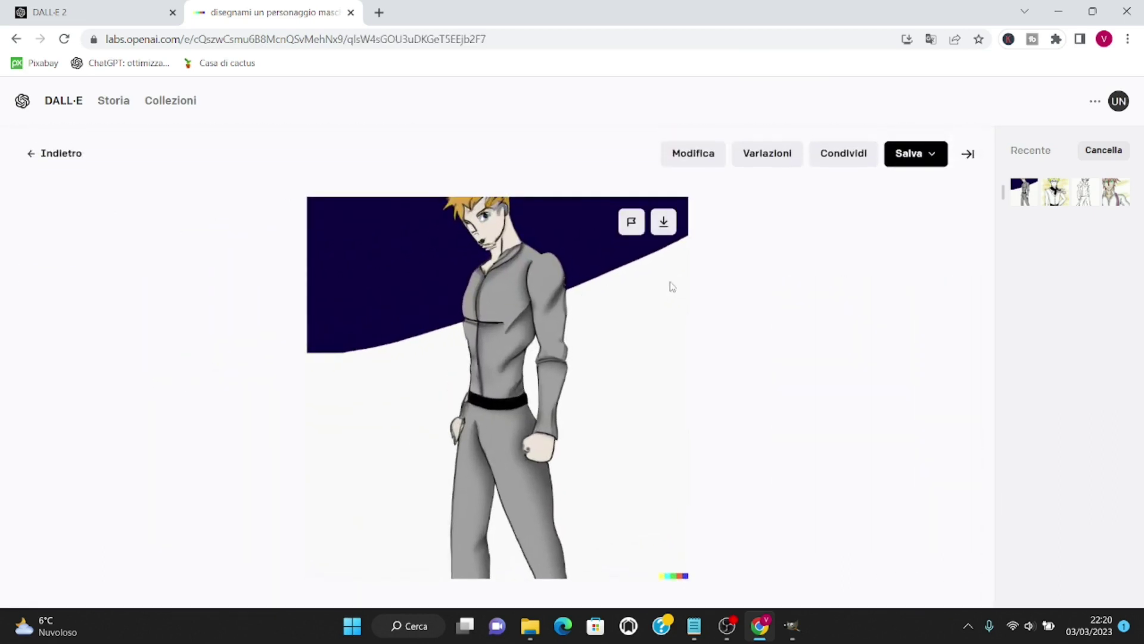
click(17, 39)
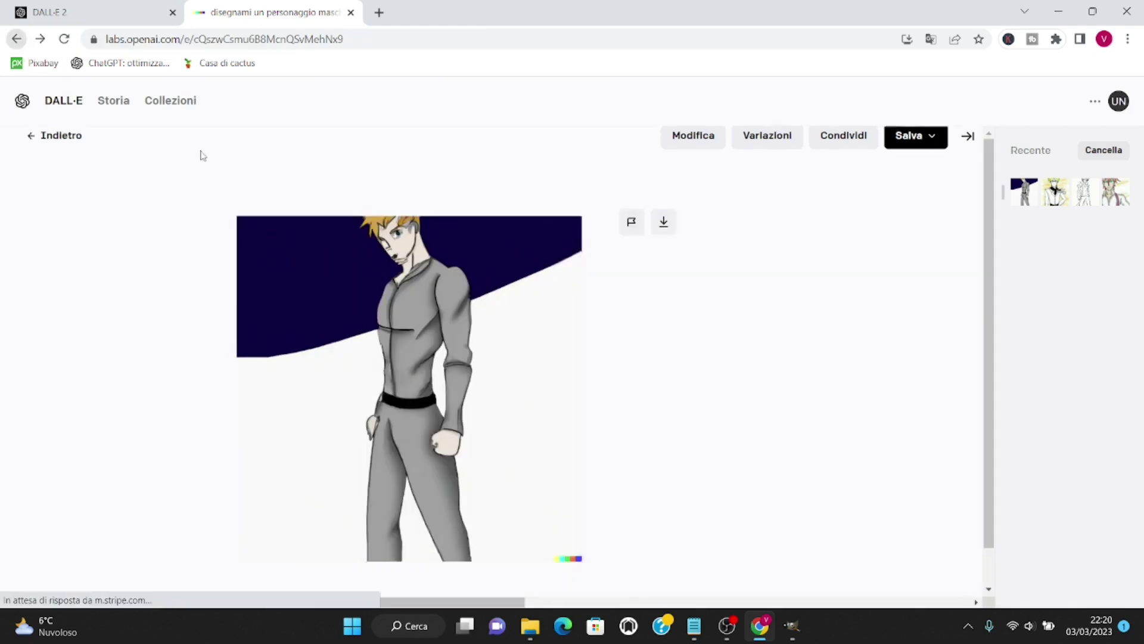
click(852, 397)
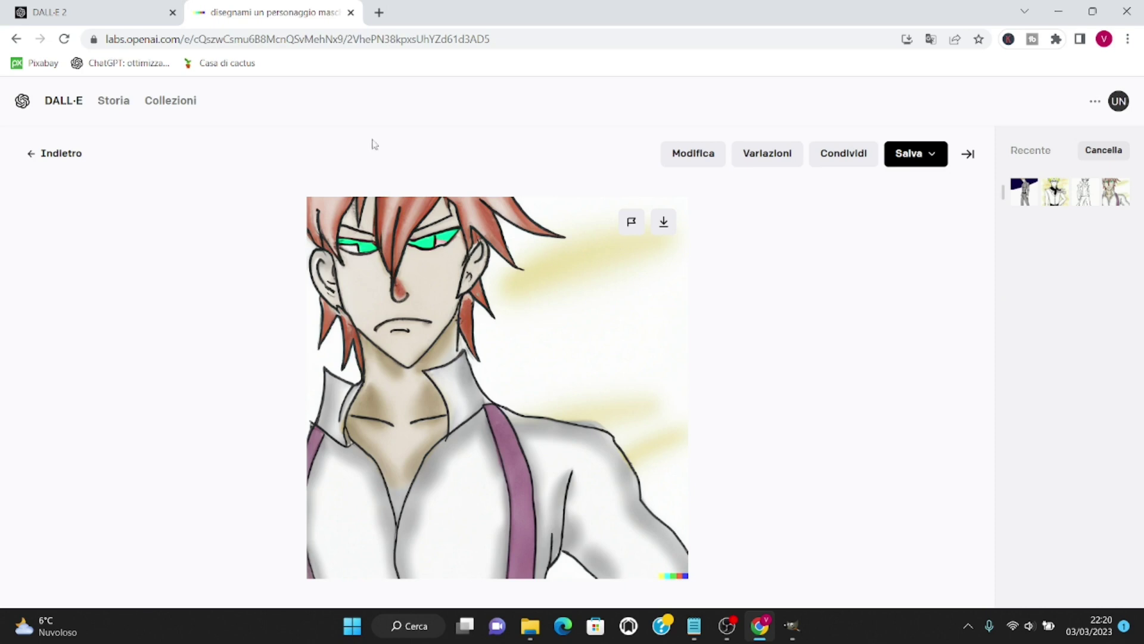
click(696, 157)
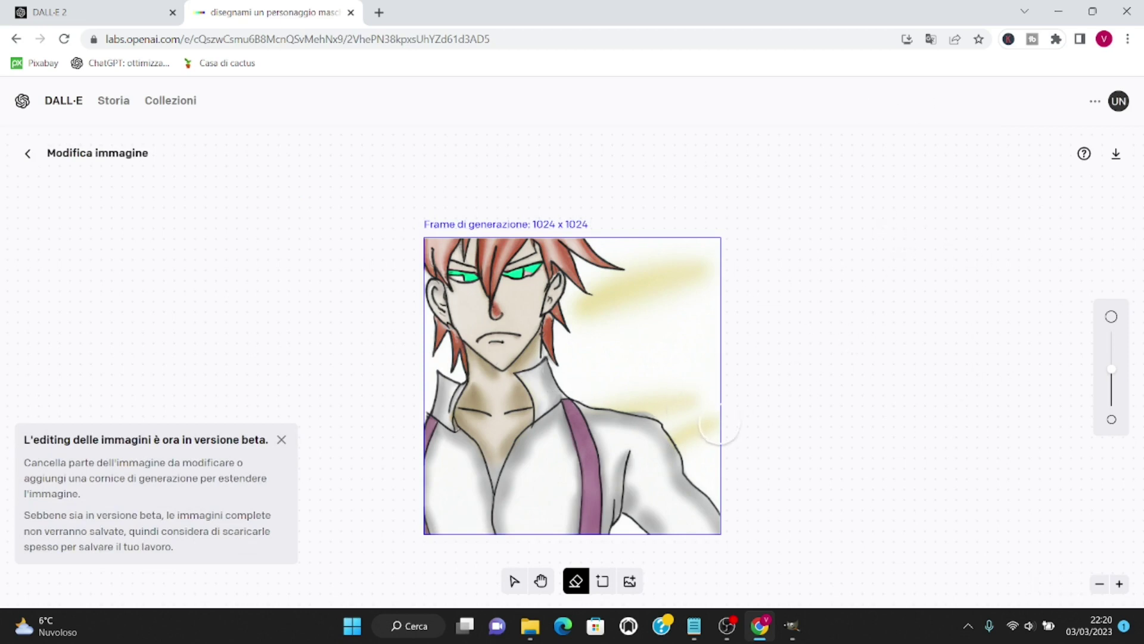
Add a generation frame over the right side of the red-haired character image.
click(282, 440)
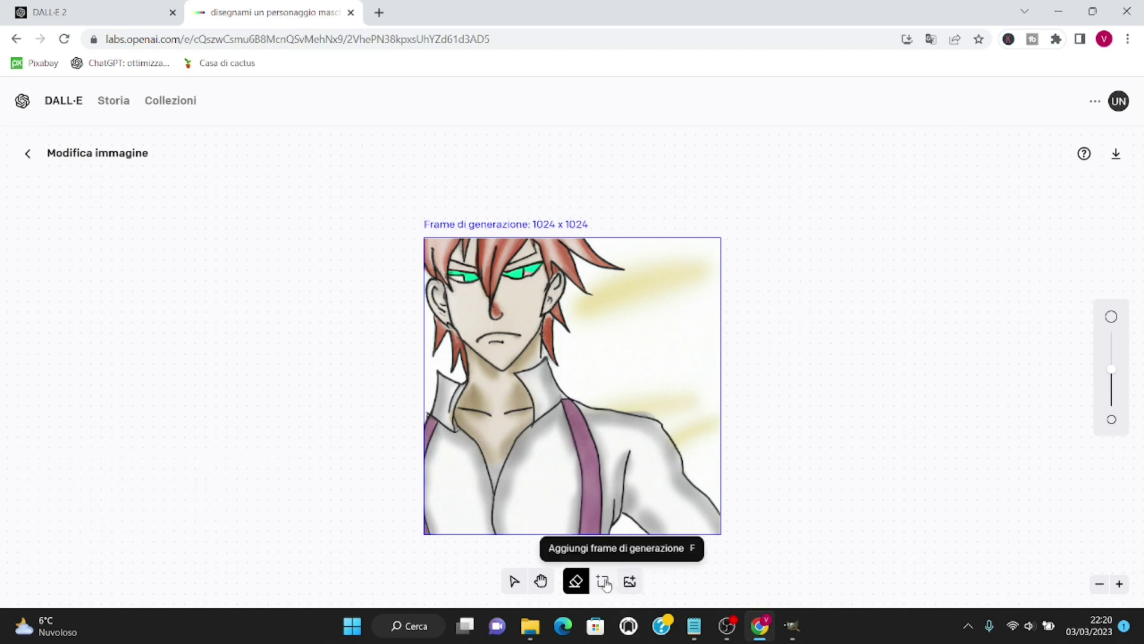
click(603, 583)
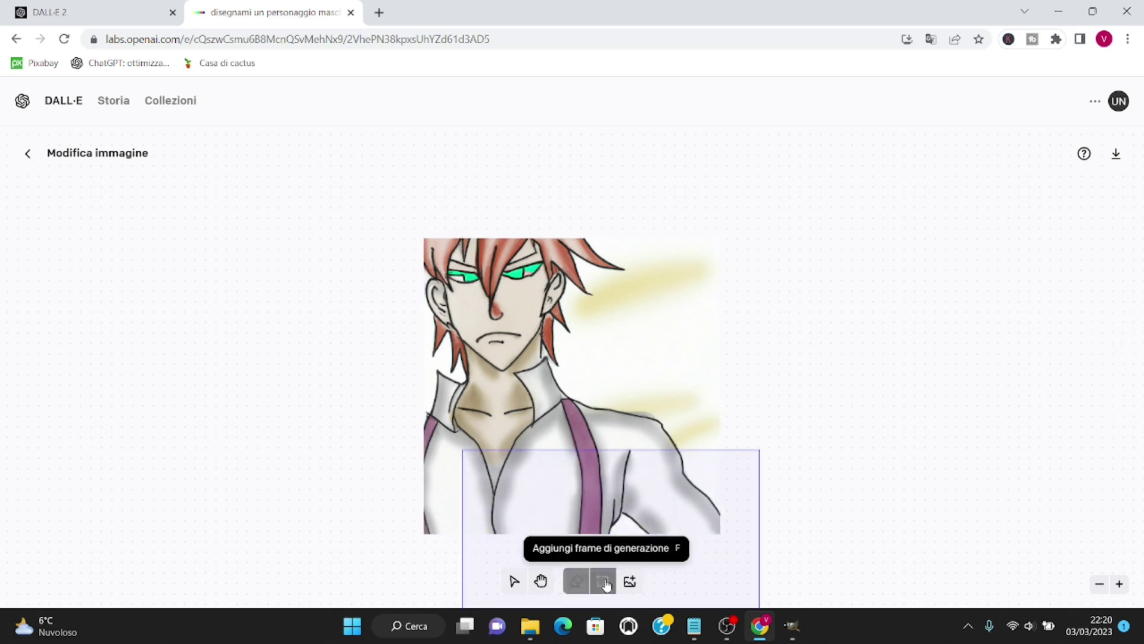
scroll(739, 367, down, 1)
scroll(738, 367, down, 1)
scroll(737, 366, down, 1)
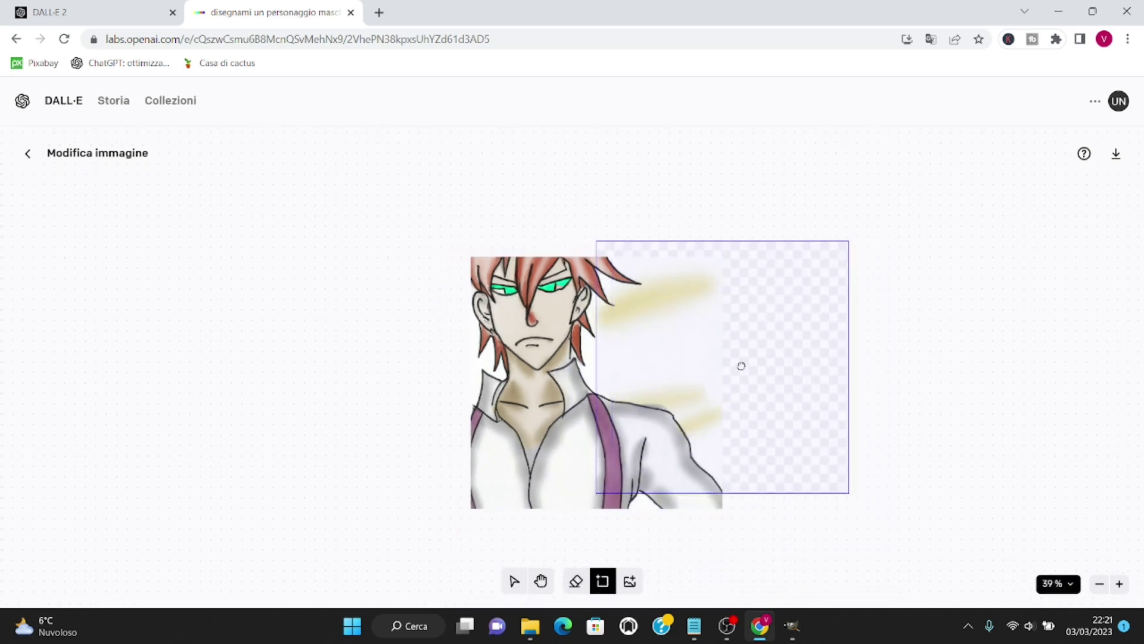
scroll(739, 365, down, 1)
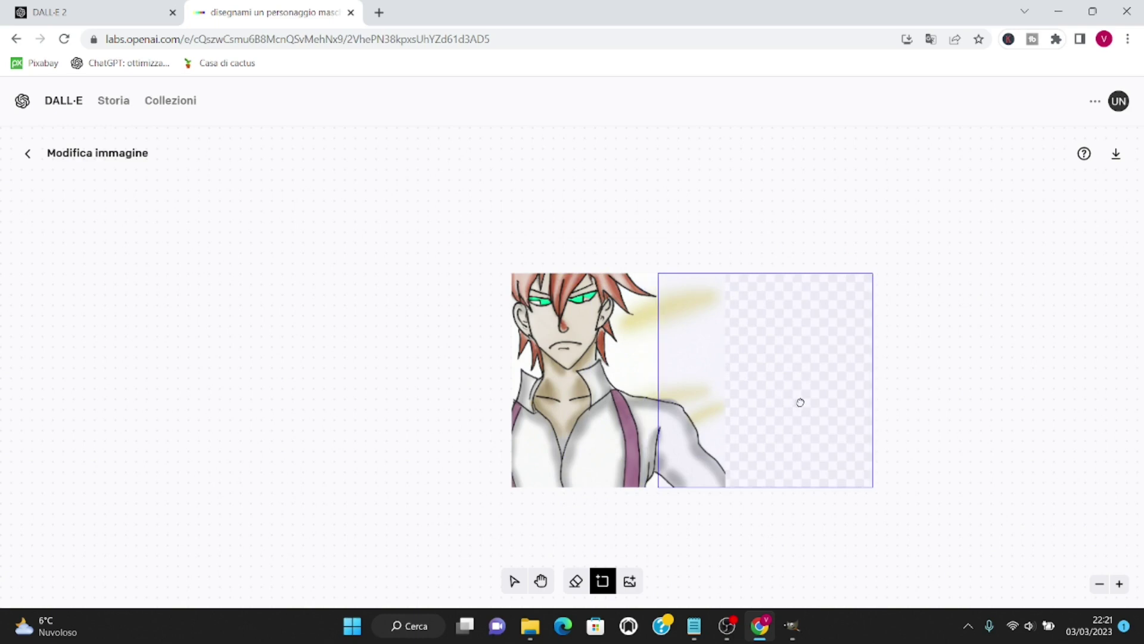
click(825, 403)
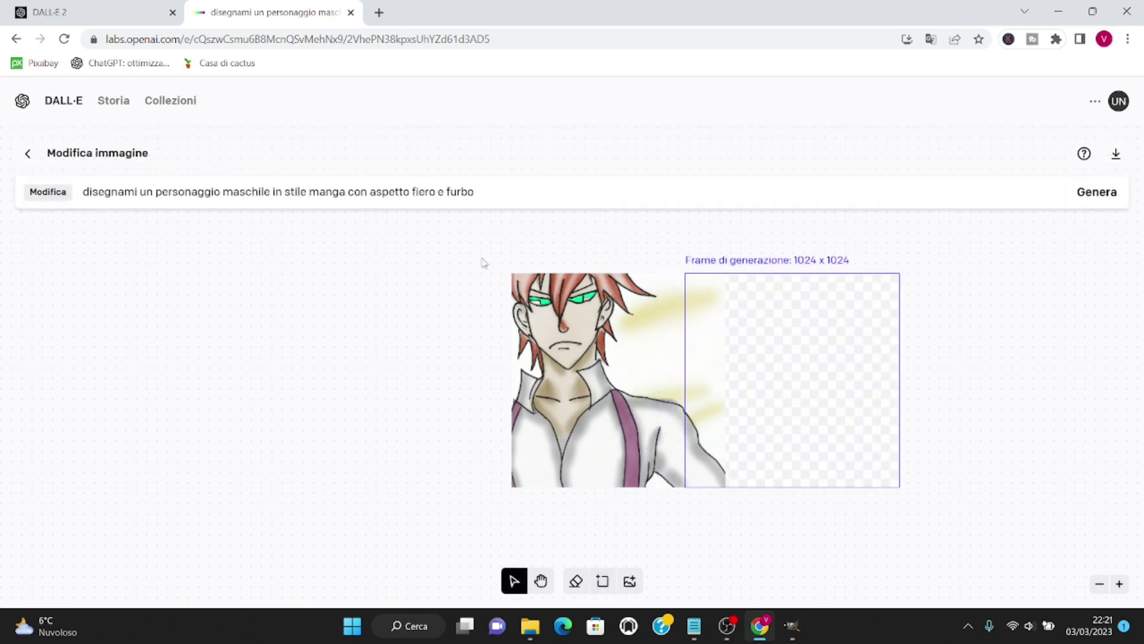
Reword the prompt to a female character 'in atteggiamento ammiccante e furbo' and generate.
click(222, 191)
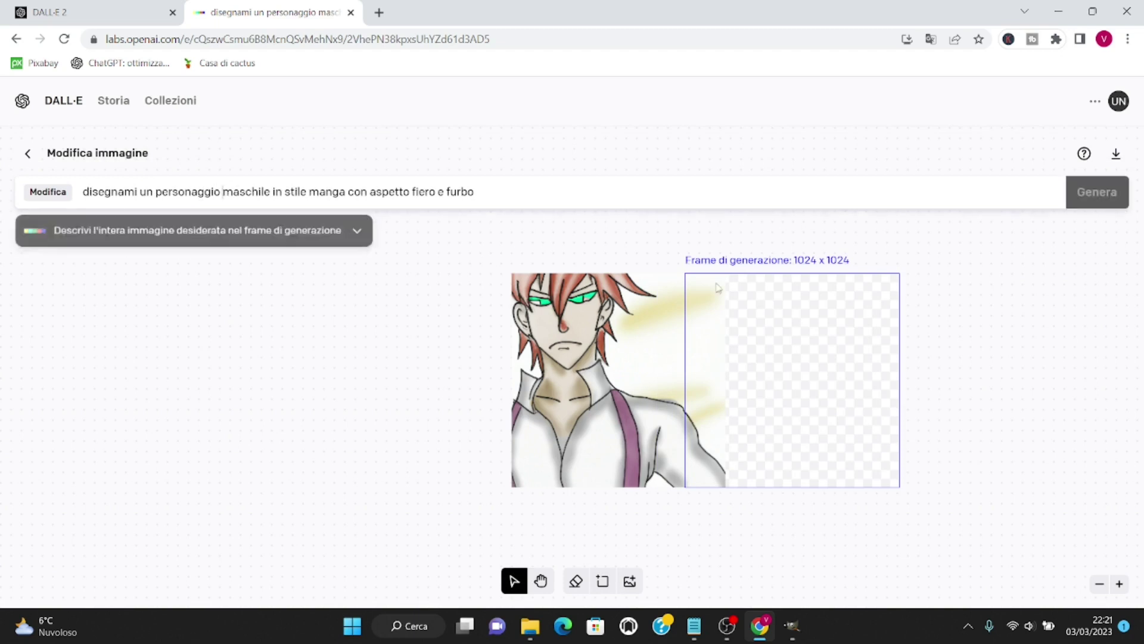
key(Delete)
key(Delete)
key(Delete)
key(Delete)
key(Delete)
key(Delete)
key(Delete)
key(Delete)
text(feeminile)
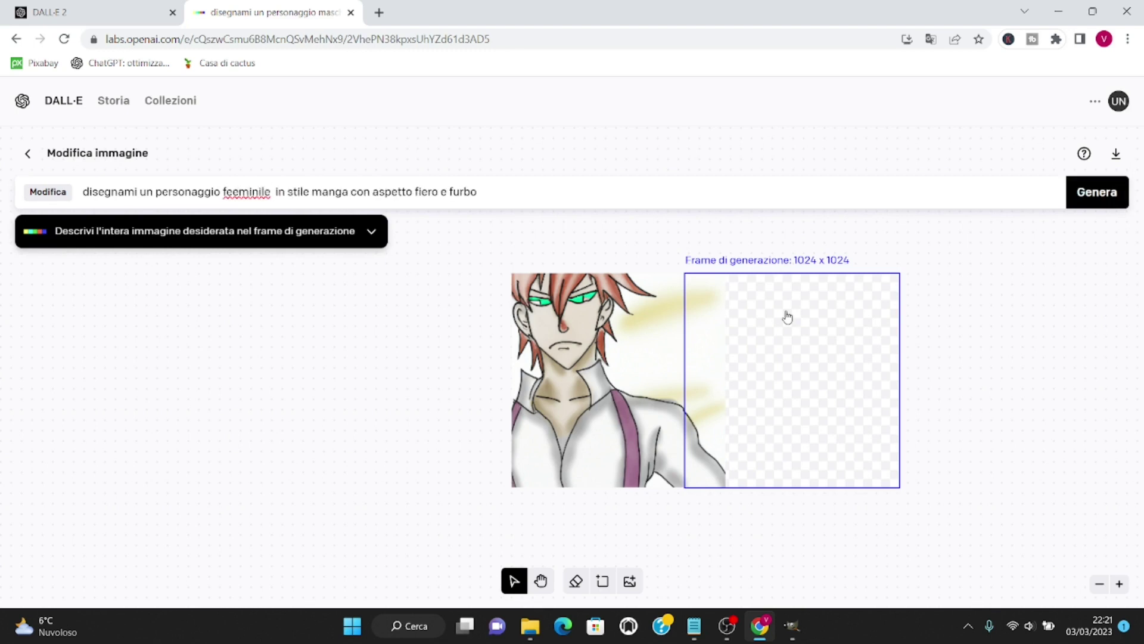
key(BackSpace)
key(BackSpace)
text(to)
key(BackSpace)
key(BackSpace)
key(BackSpace)
key(BackSpace)
key(BackSpace)
key(BackSpace)
key(BackSpace)
key(BackSpace)
key(BackSpace)
key(BackSpace)
key(BackSpace)
key(BackSpace)
key(BackSpace)
key(BackSpace)
text(in atteggiamento ammiccante e furbo)
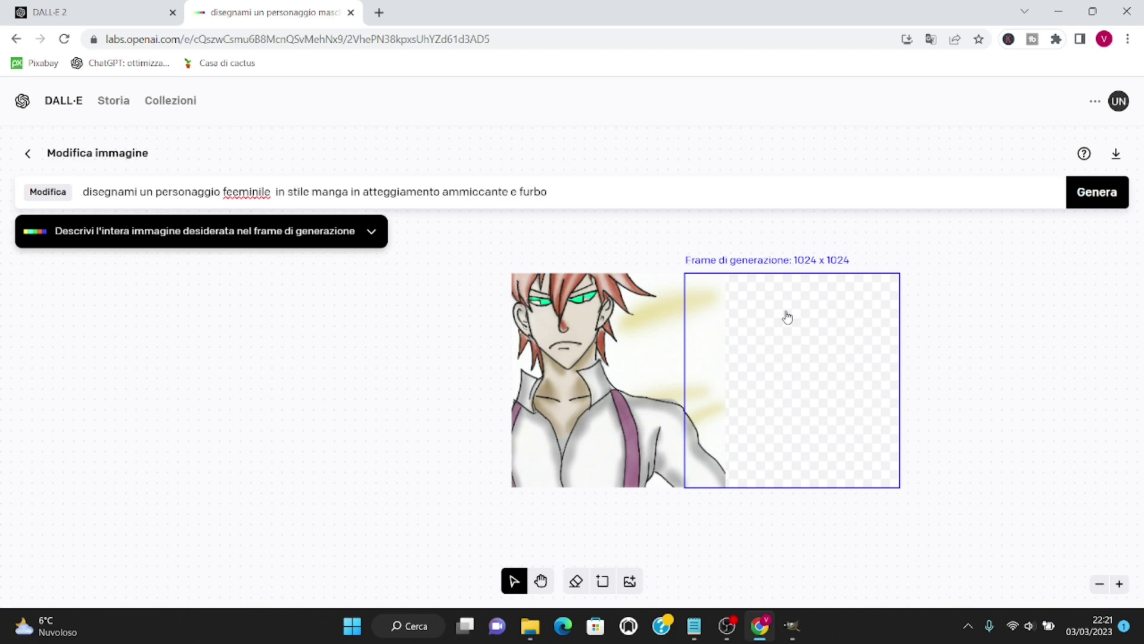
click(1098, 193)
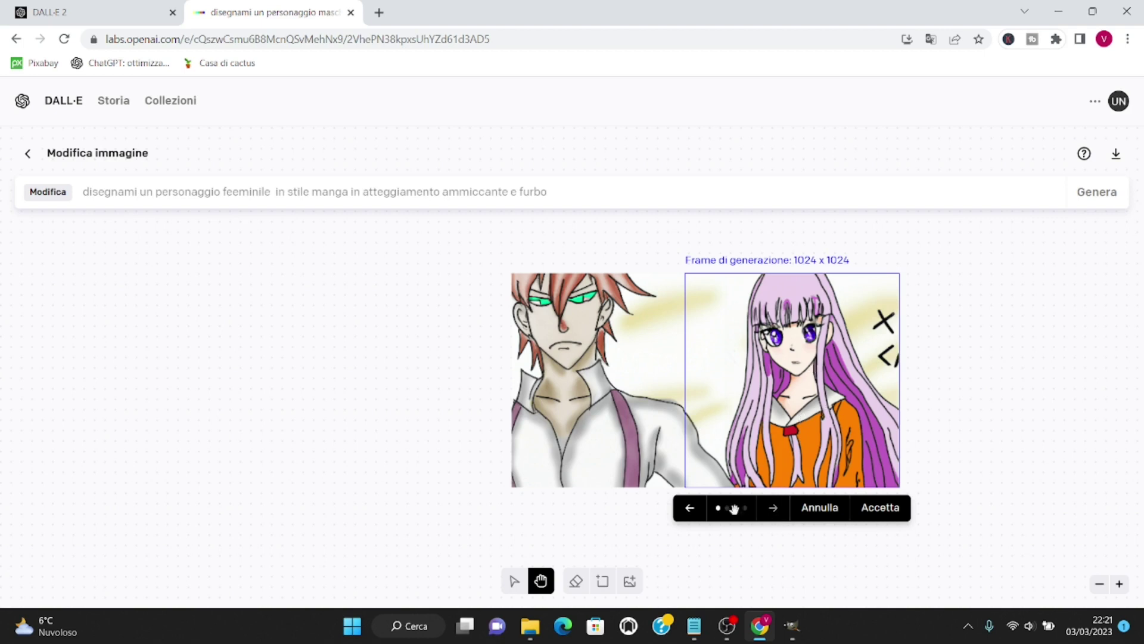
Browse the generated options and accept the purple-haired manga girl.
click(773, 509)
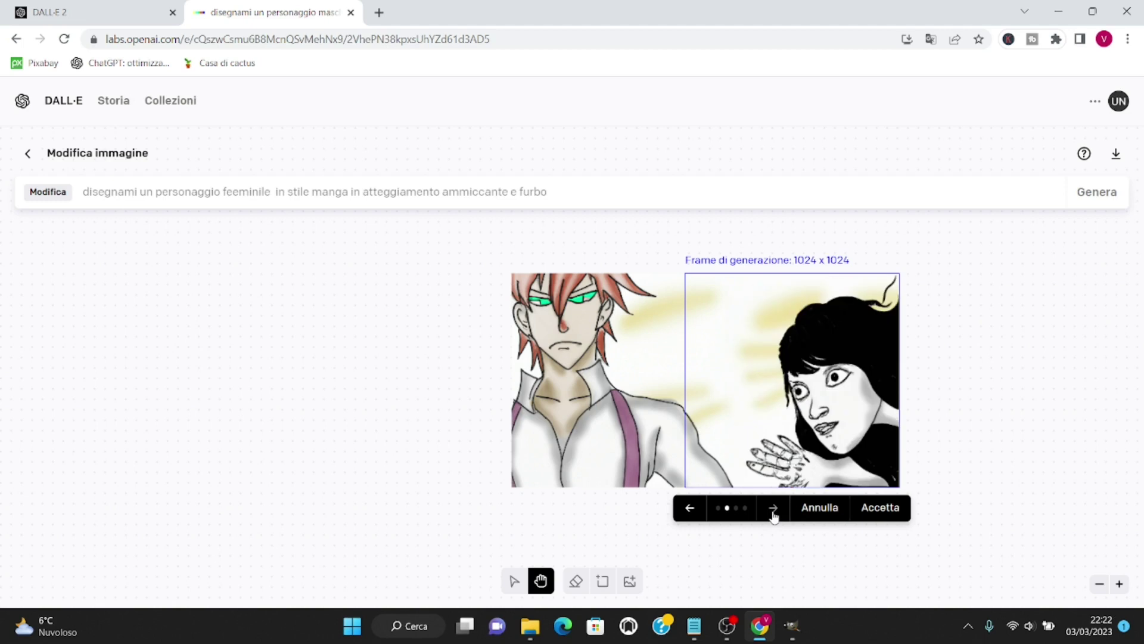
click(774, 510)
click(773, 509)
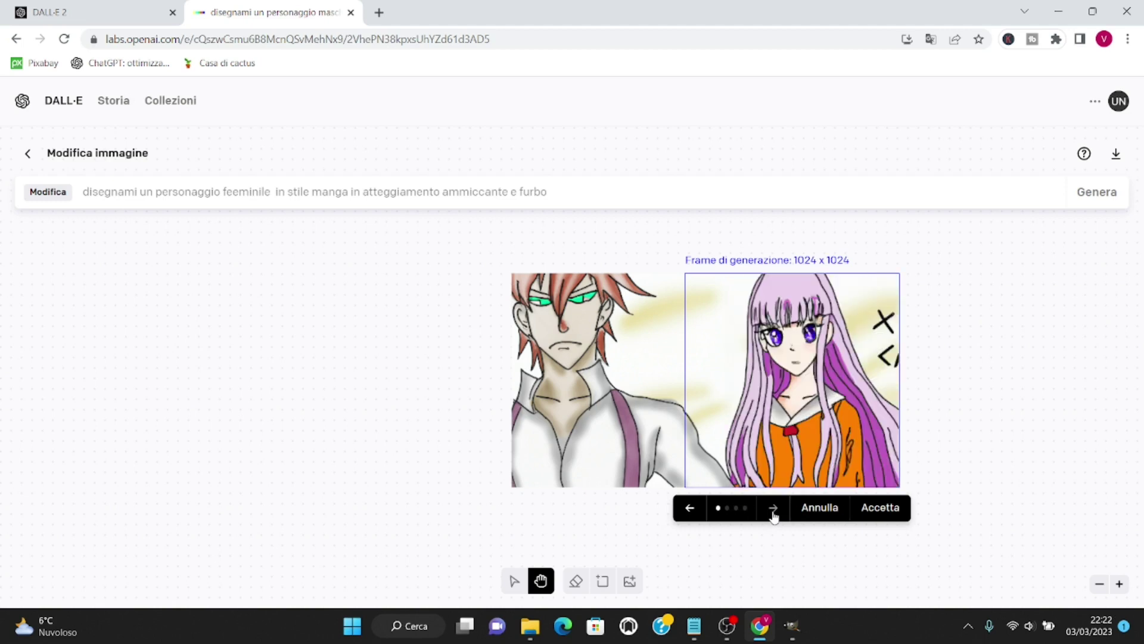
click(880, 510)
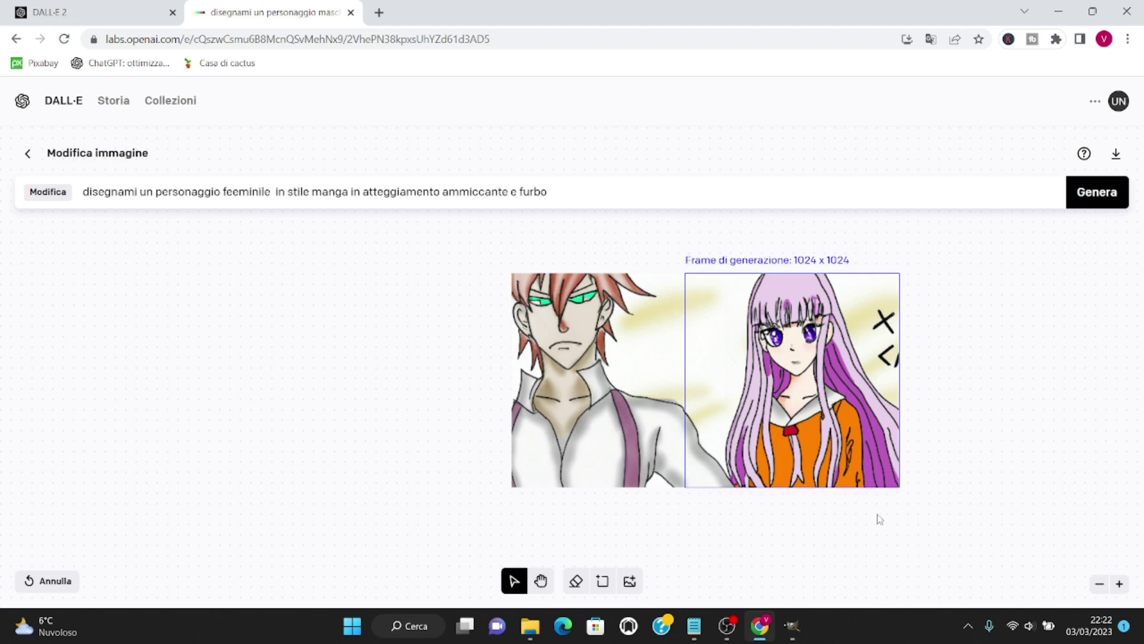
Add a left-edge frame and generate a fire-breathing Japanese manga dragon there.
click(603, 584)
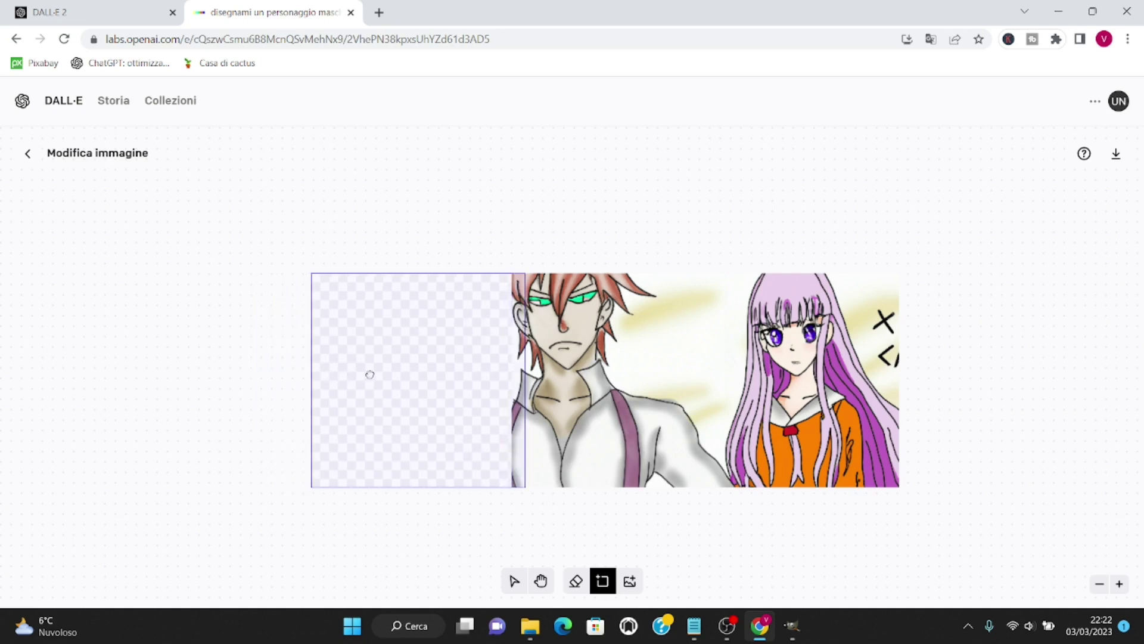
click(370, 374)
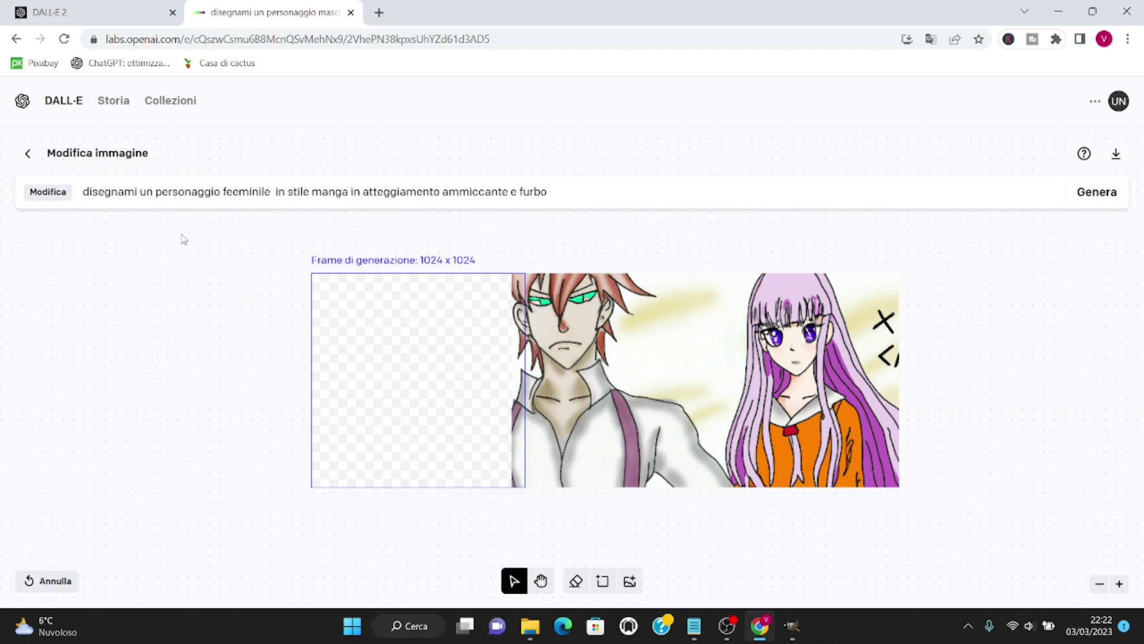
click(553, 198)
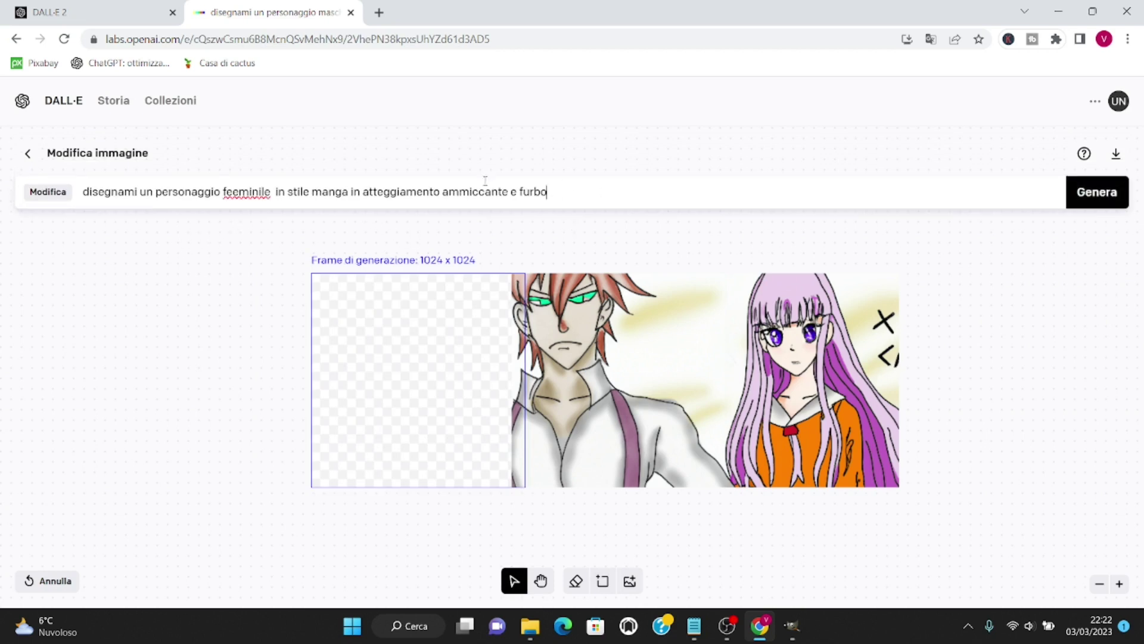
drag(546, 191, 231, 184)
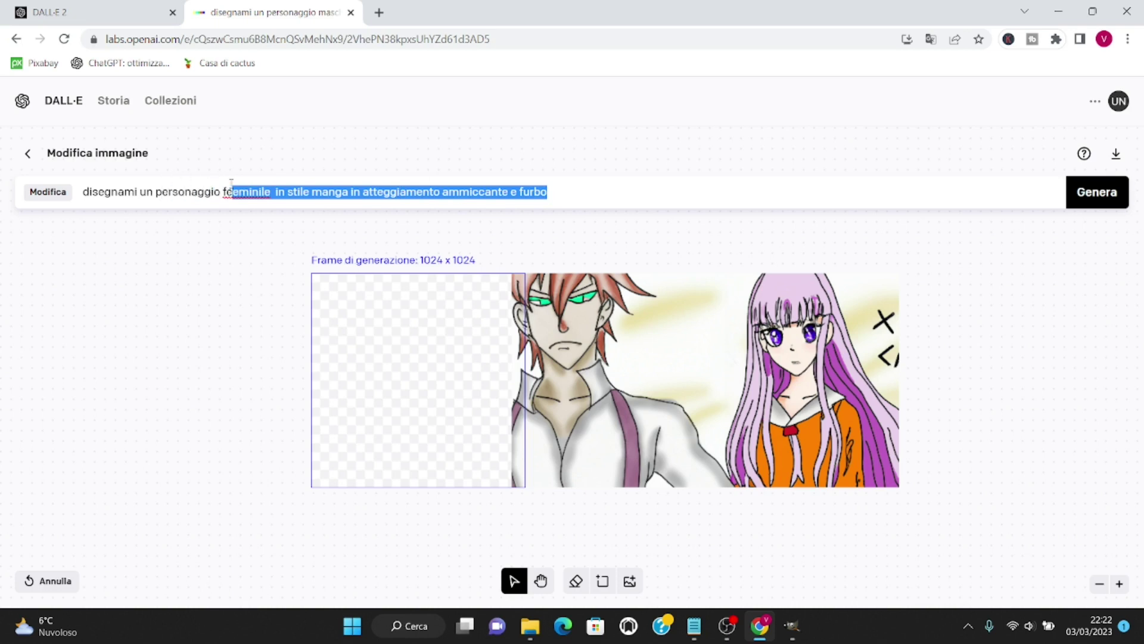
drag(231, 184, 160, 181)
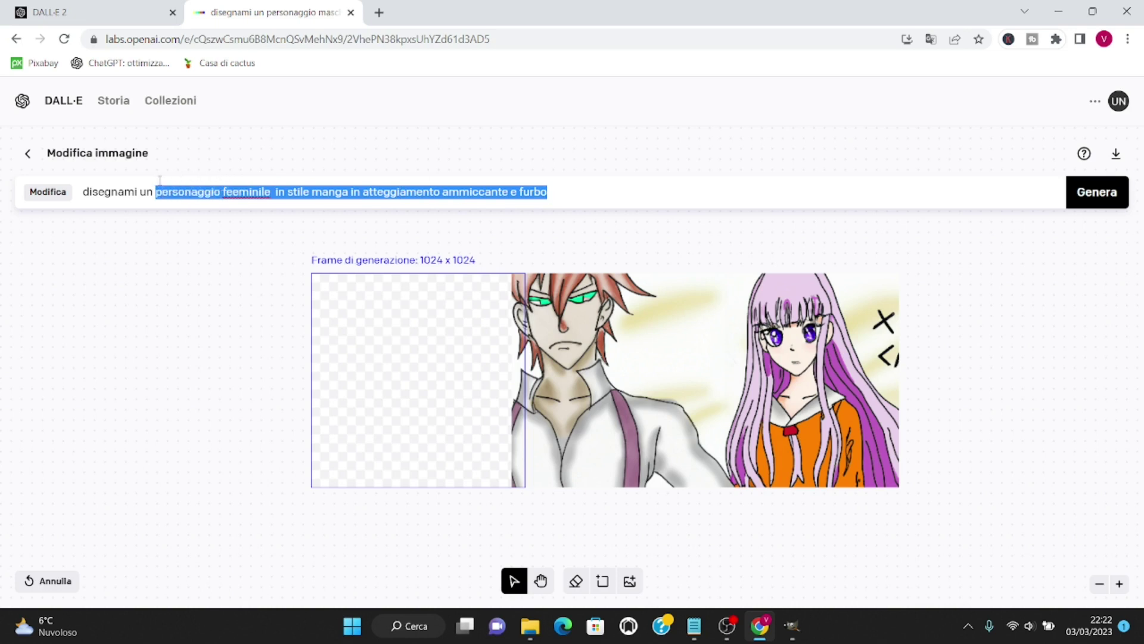
text(dragone )
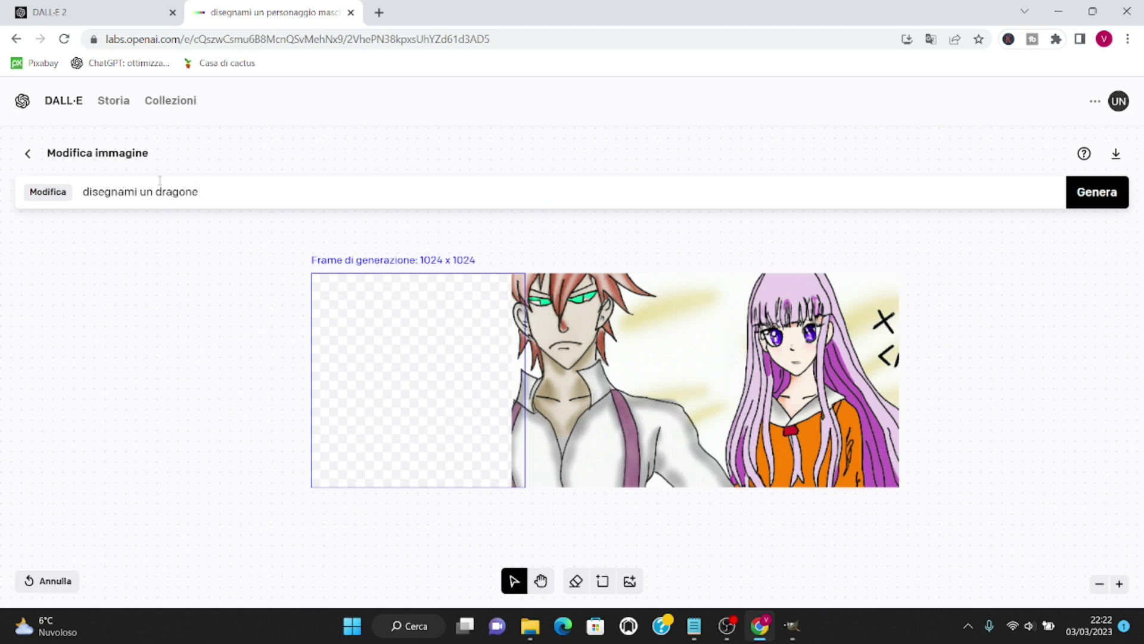
text(giapponese in stile manga che suta)
key(BackSpace)
text(puta fuoco)
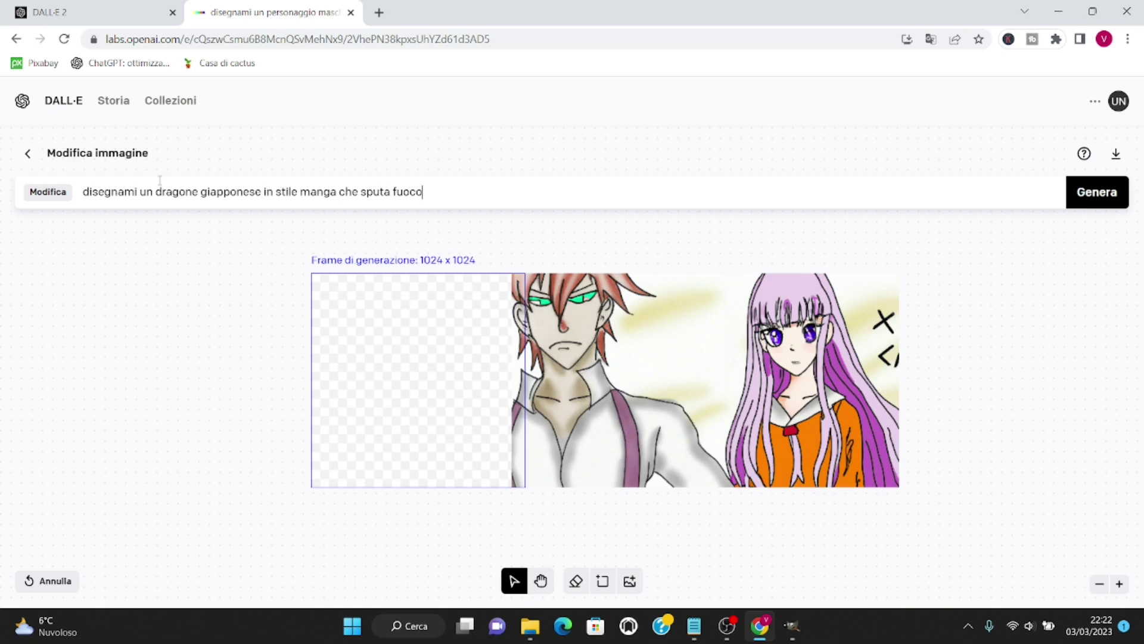
click(1102, 191)
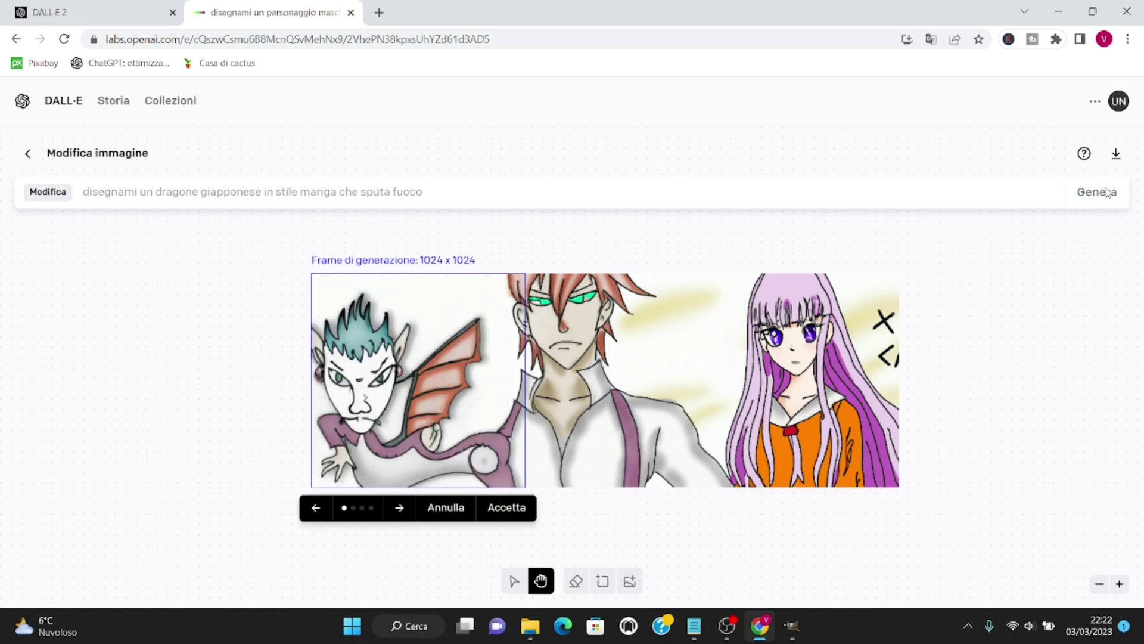
Browse the dragon variations and accept the yellow fire-breathing one.
click(399, 517)
click(399, 518)
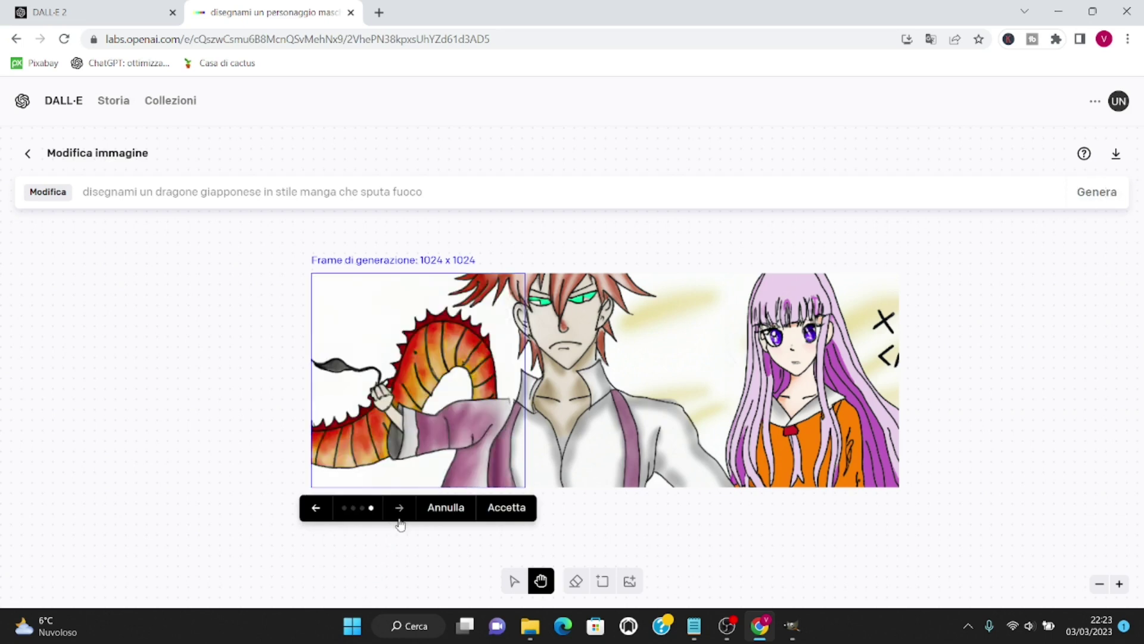
click(399, 517)
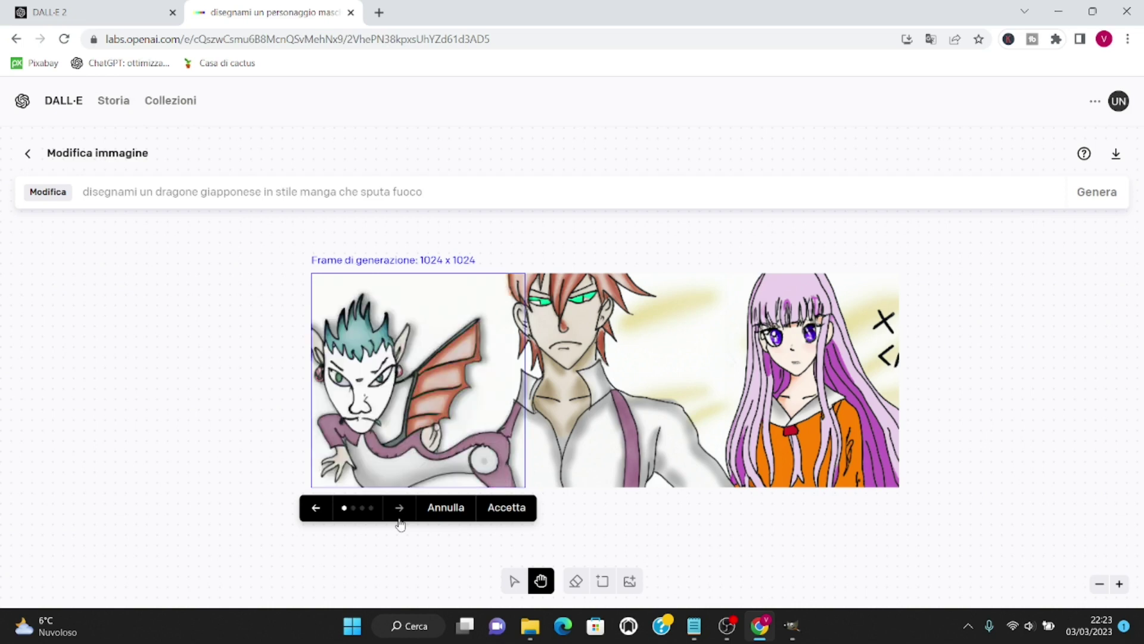
click(314, 512)
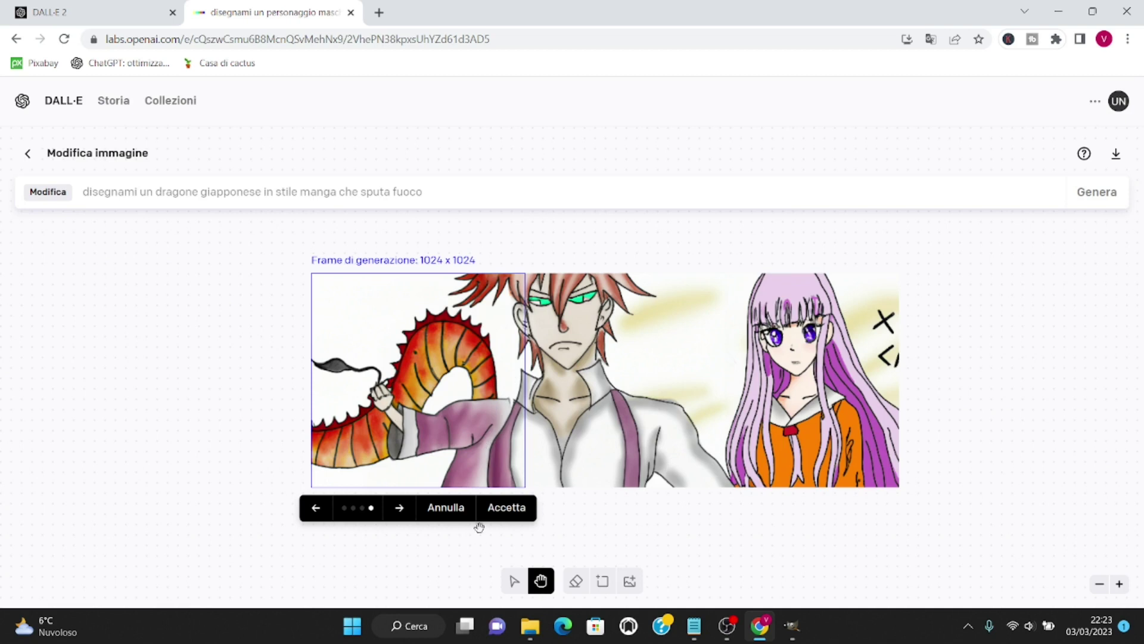
click(317, 511)
click(318, 512)
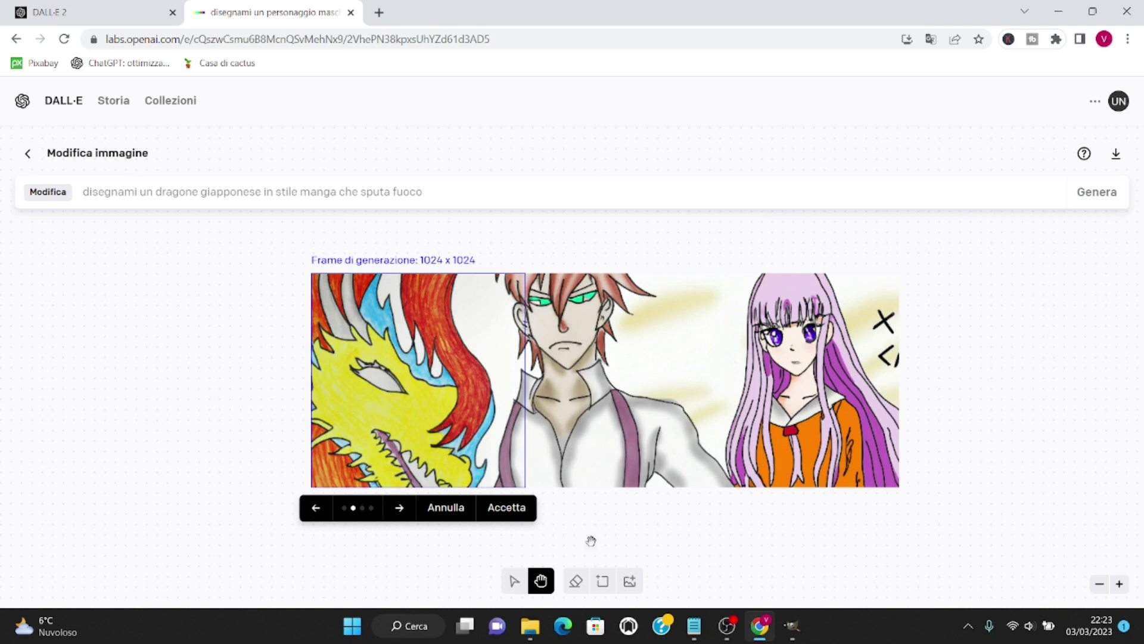
click(512, 511)
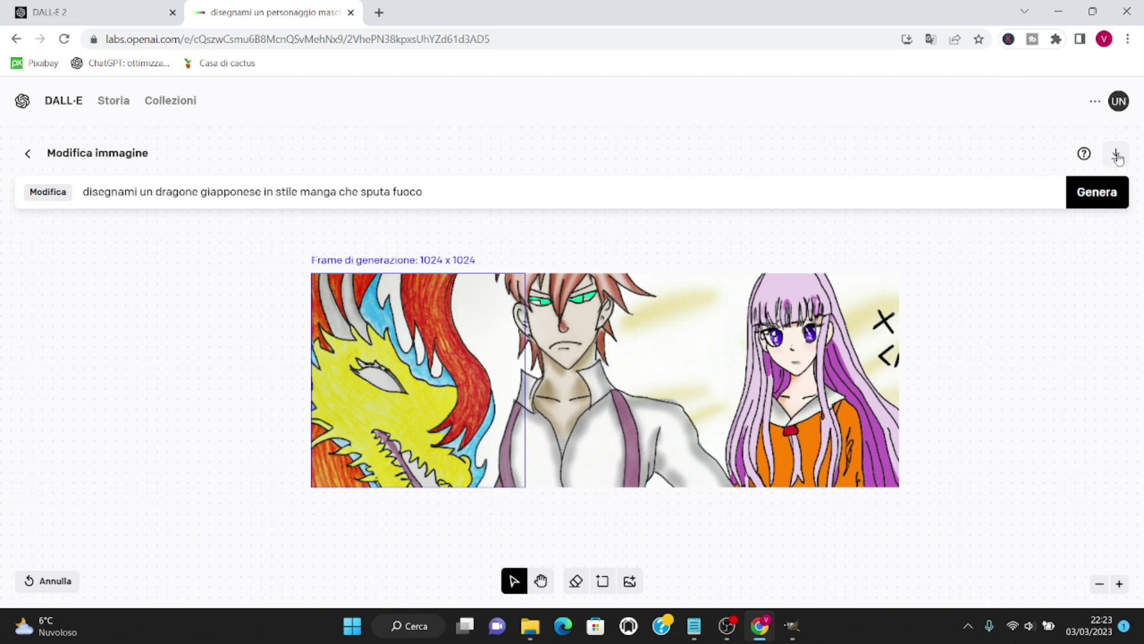
Download the dragon-man-girl panorama as a PNG, check it in Photos, then return to GIMP.
click(1117, 154)
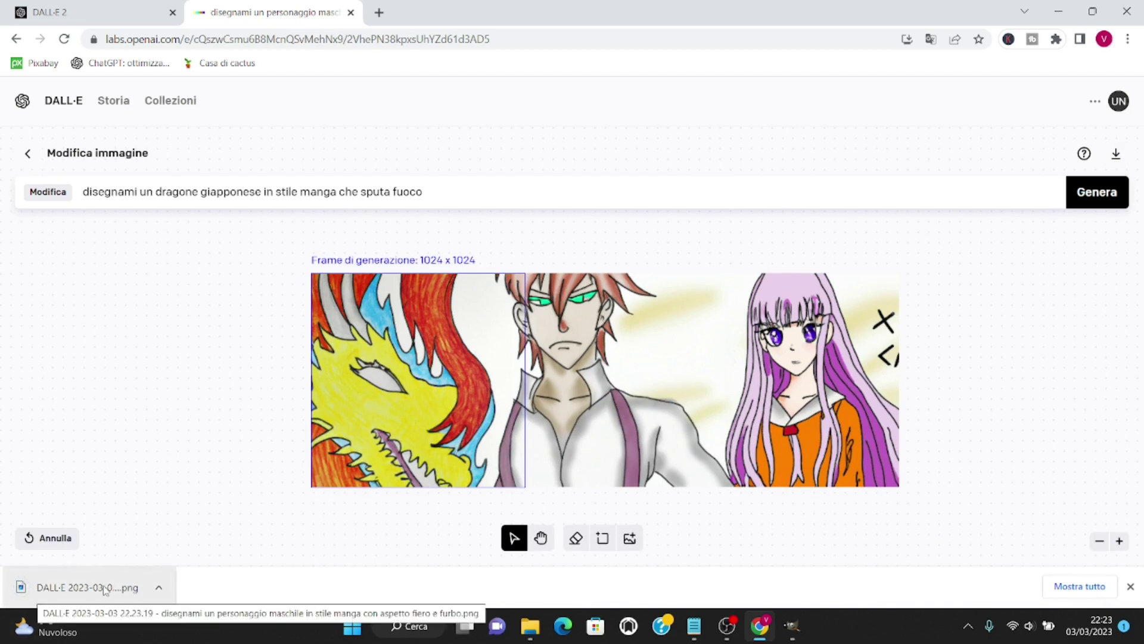
click(104, 590)
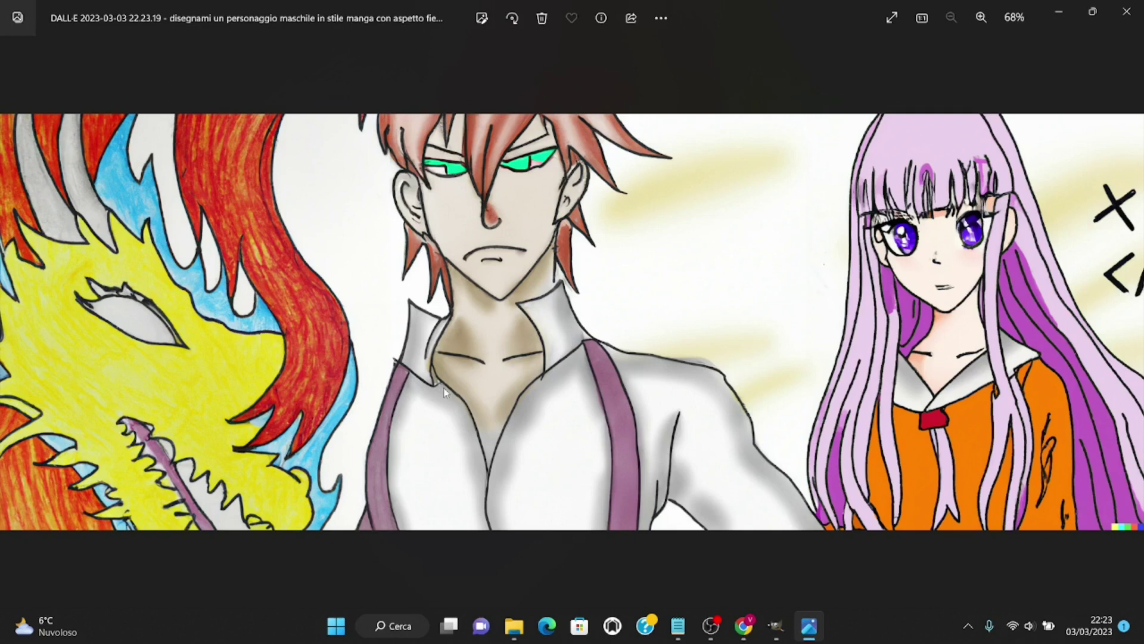
click(1123, 13)
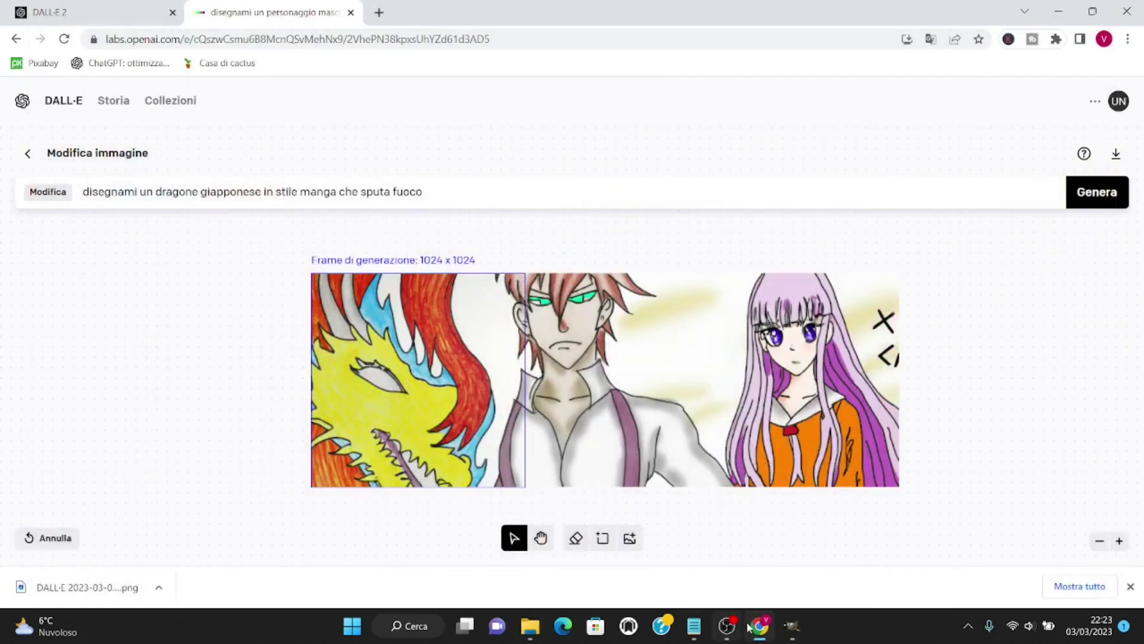
click(792, 626)
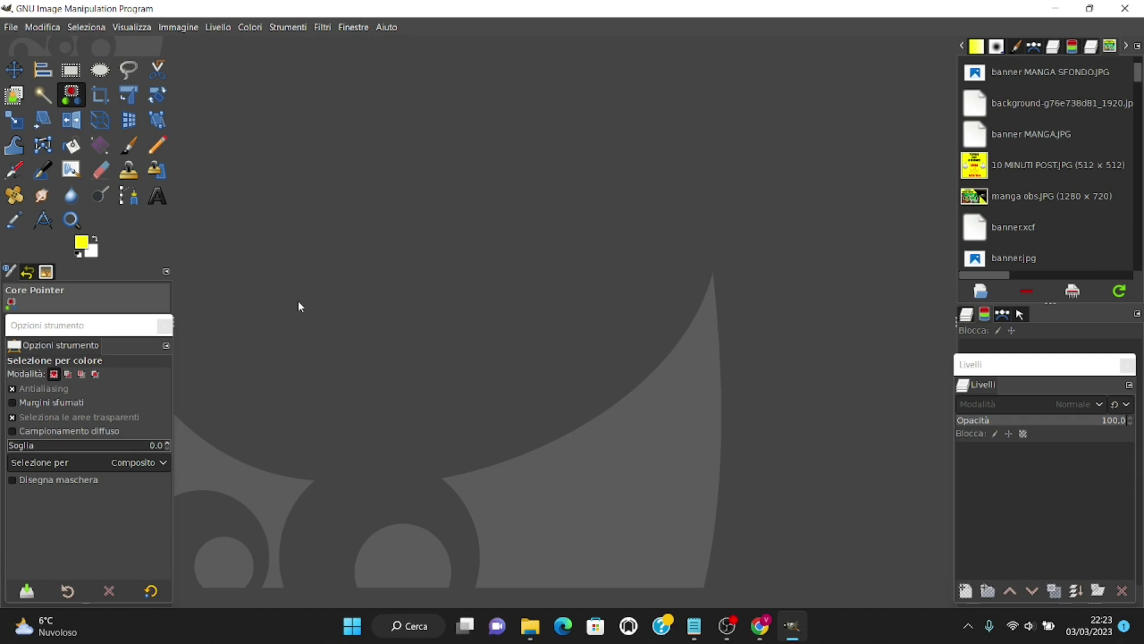
Open the DALL·E 2023-02-28 image from BANNER MANGA and duplicate its layer.
click(11, 27)
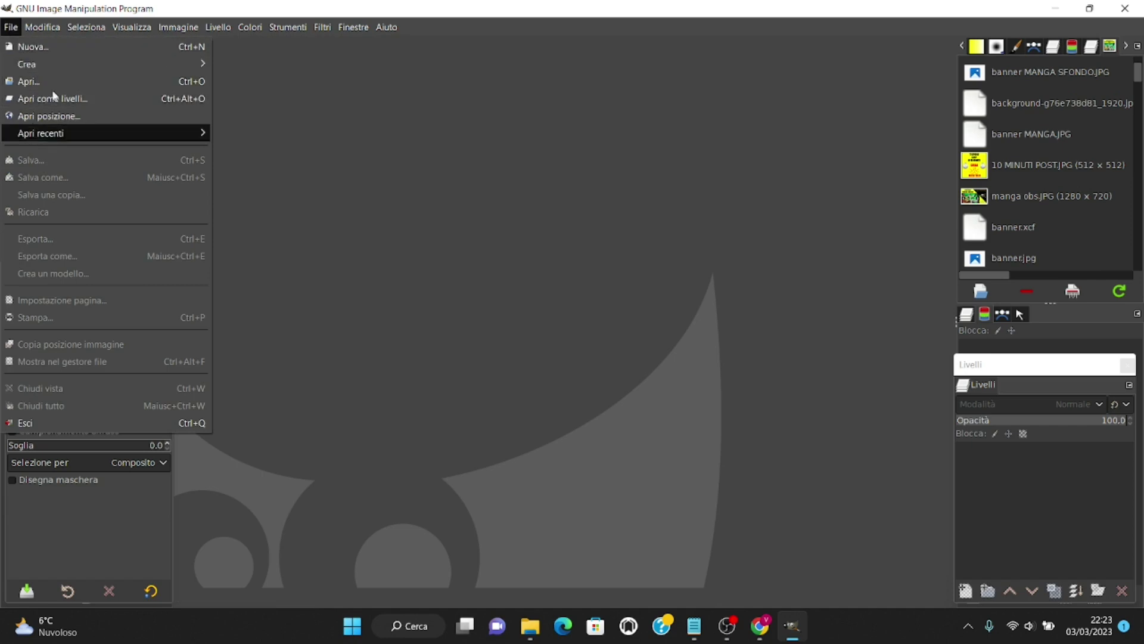
click(40, 81)
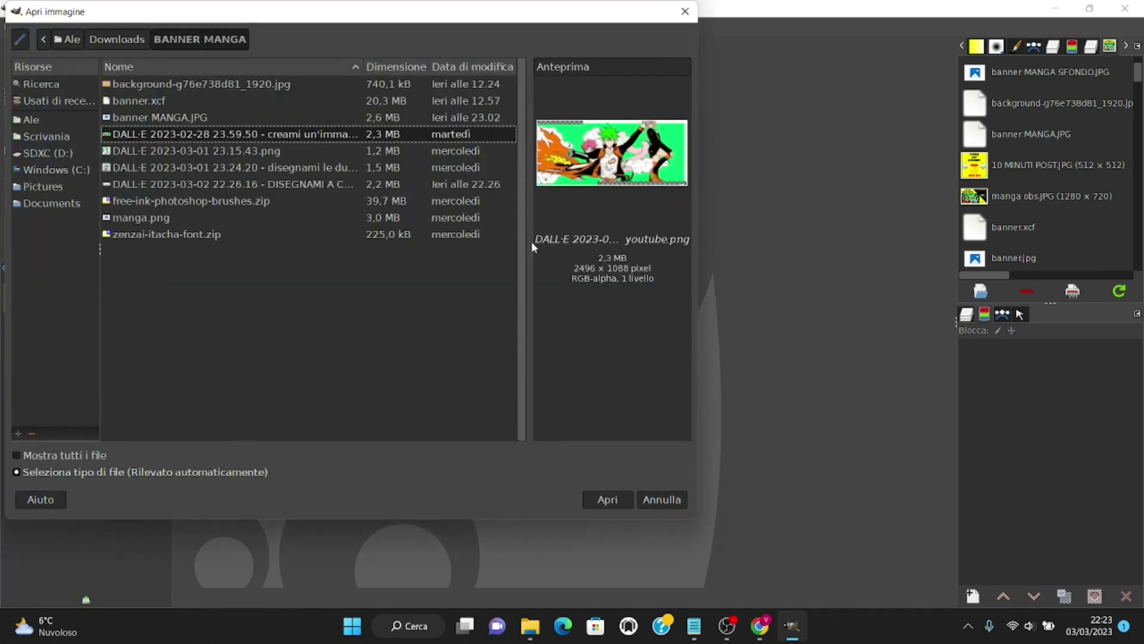
double_click(230, 135)
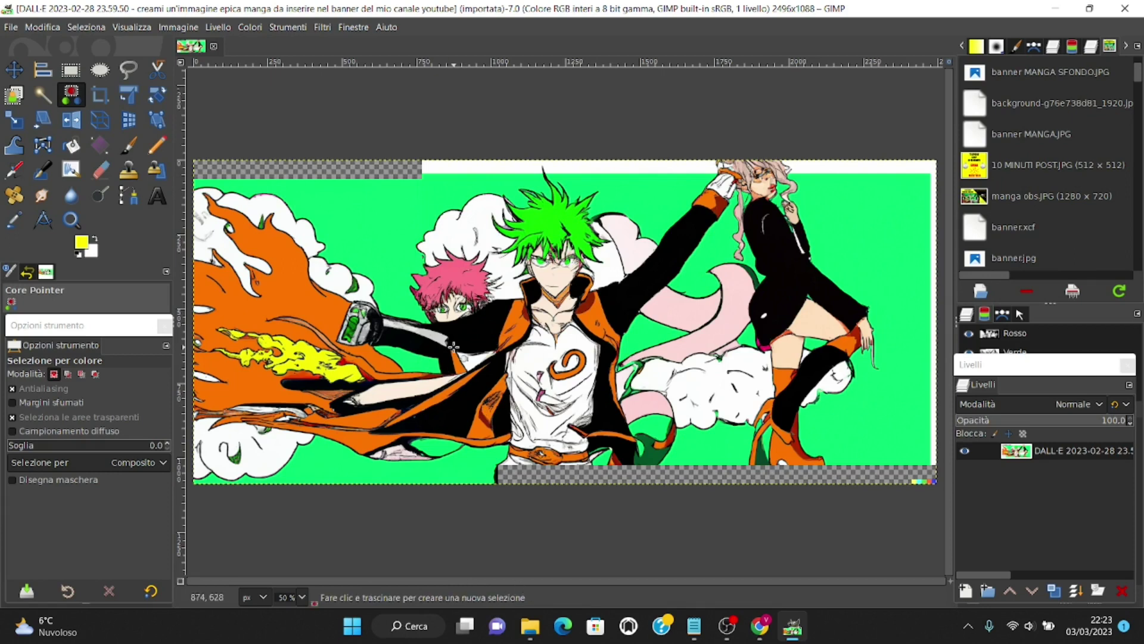
scroll(617, 371, down, 1)
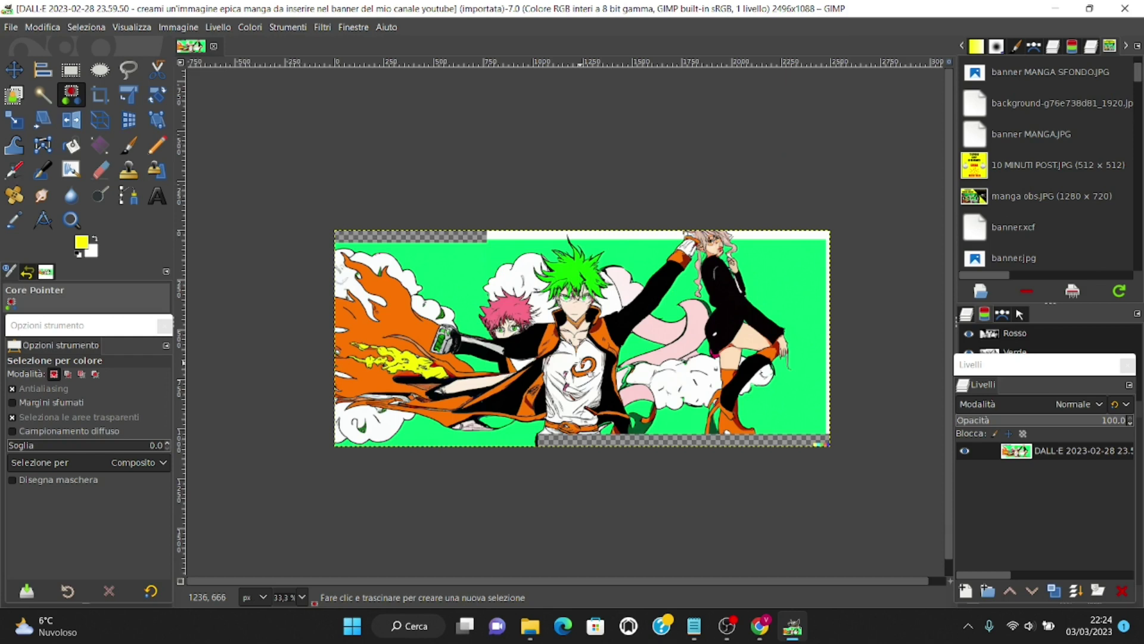
scroll(650, 480, up, 2)
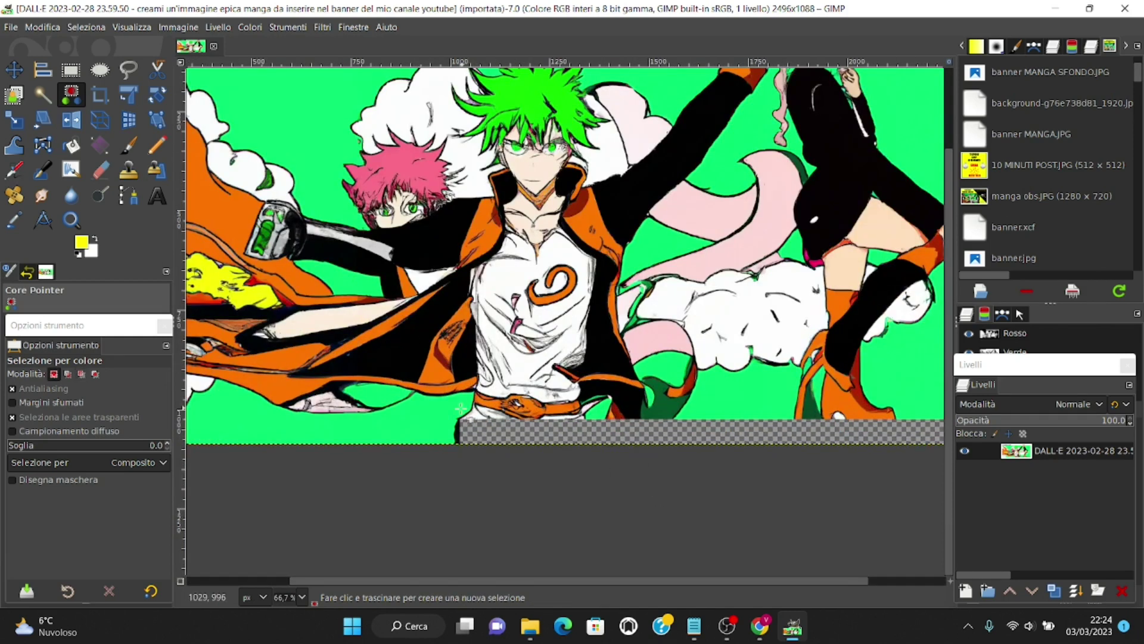
scroll(815, 473, up, 1)
scroll(814, 473, down, 2)
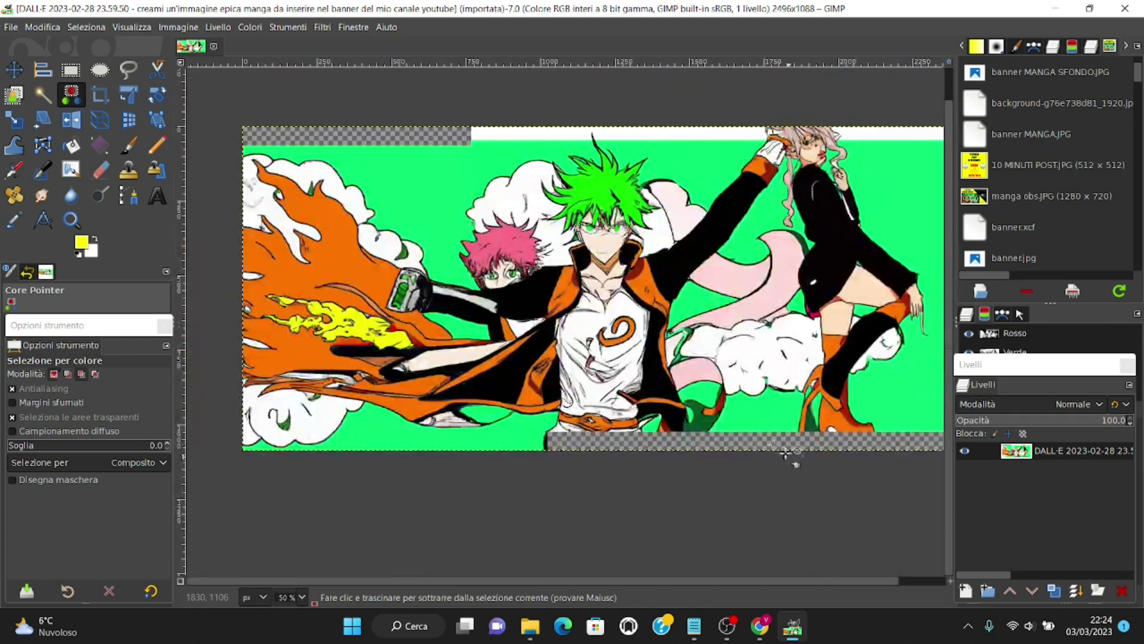
scroll(737, 503, up, 2)
scroll(368, 423, down, 2)
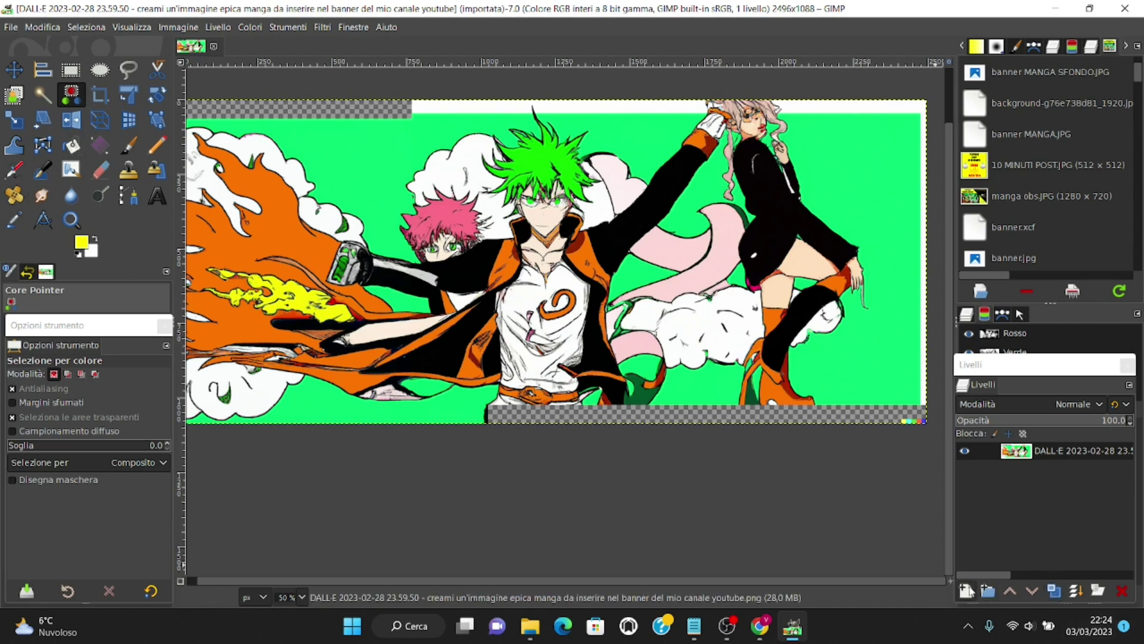
click(1054, 591)
Rename the bottom layer to 'sfondo' and the copy above it to 'sfondo 2'.
double_click(1048, 470)
text(sfondo)
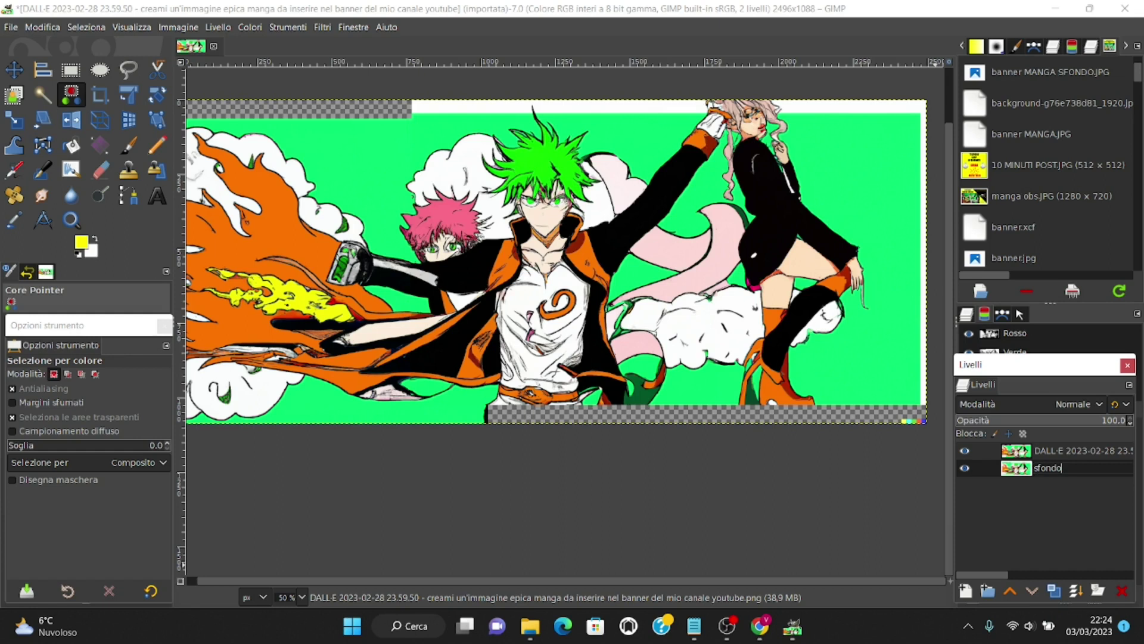
click(1064, 453)
double_click(1064, 453)
text(sfondo 2)
key(Return)
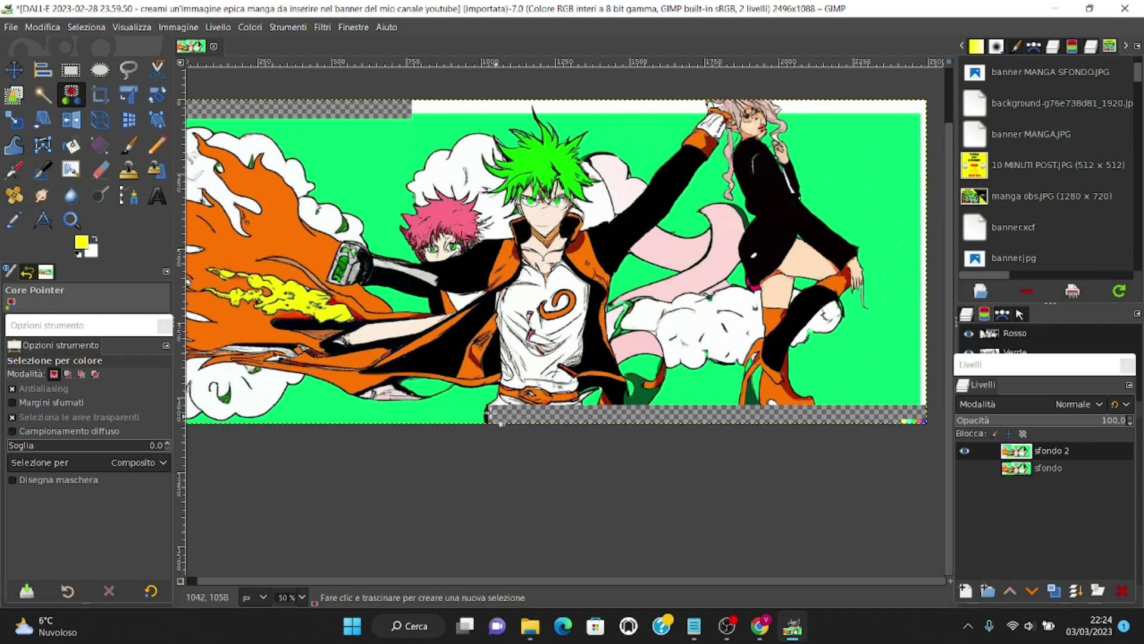
Rectangle-select the transparent strip along the bottom of the banner.
click(484, 405)
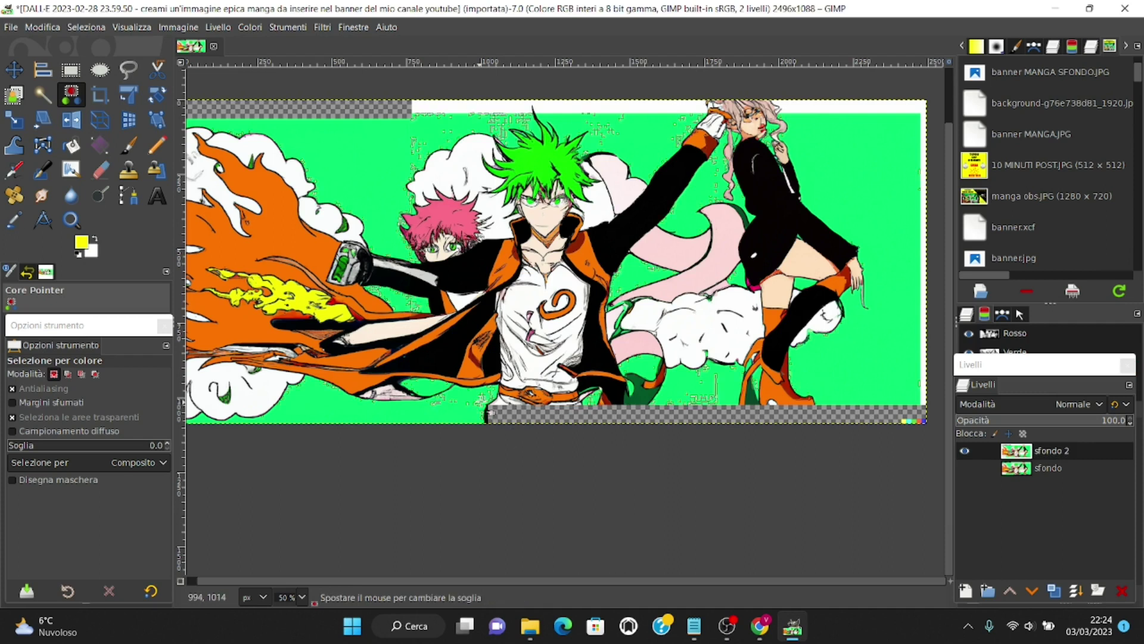
click(471, 459)
click(71, 70)
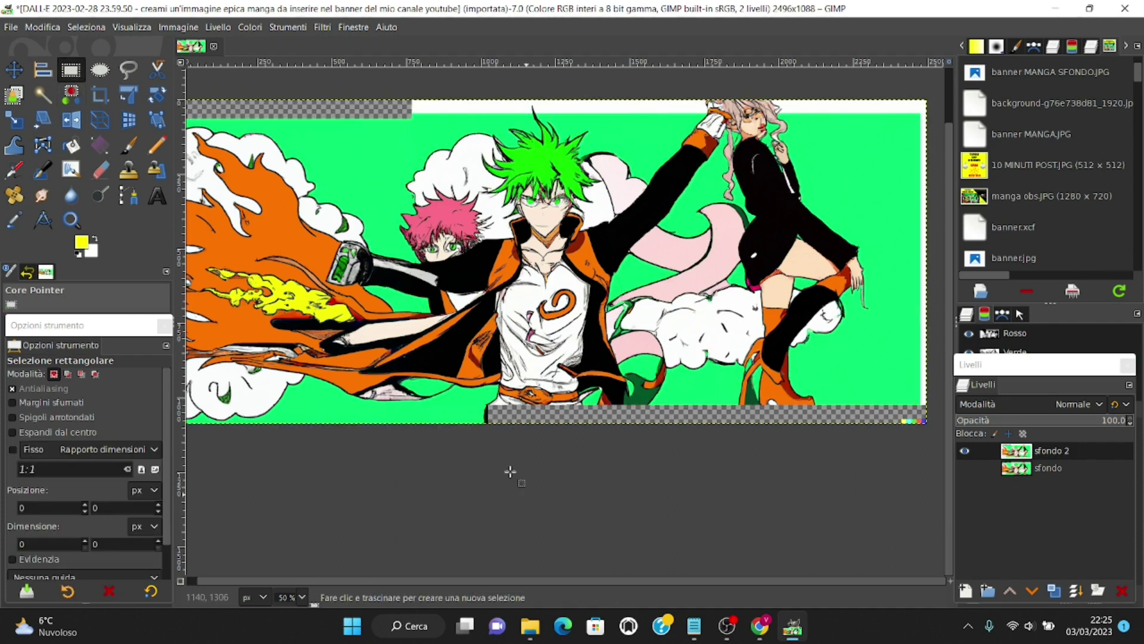
drag(482, 401, 929, 447)
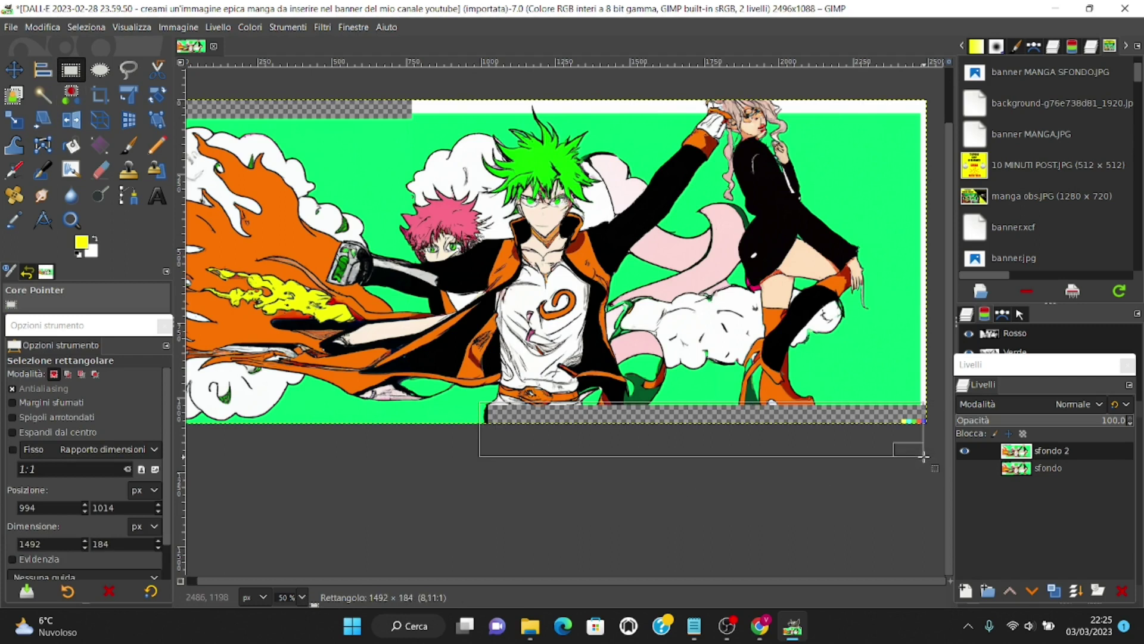
scroll(845, 429, up, 4)
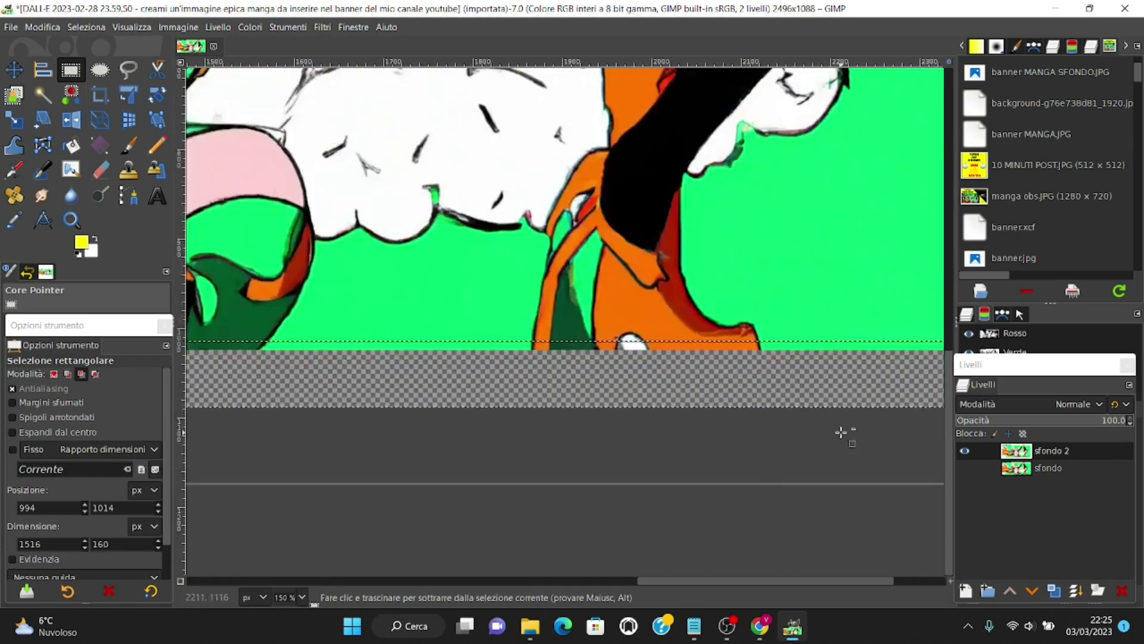
drag(735, 587, 878, 560)
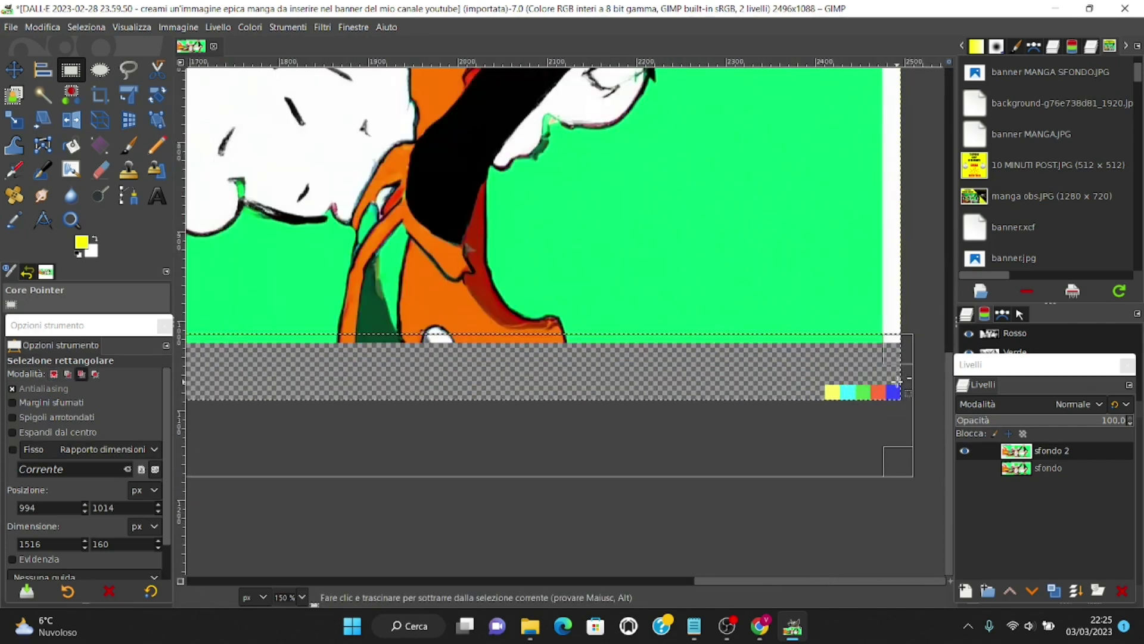
scroll(867, 400, right, 2)
drag(922, 313, 893, 340)
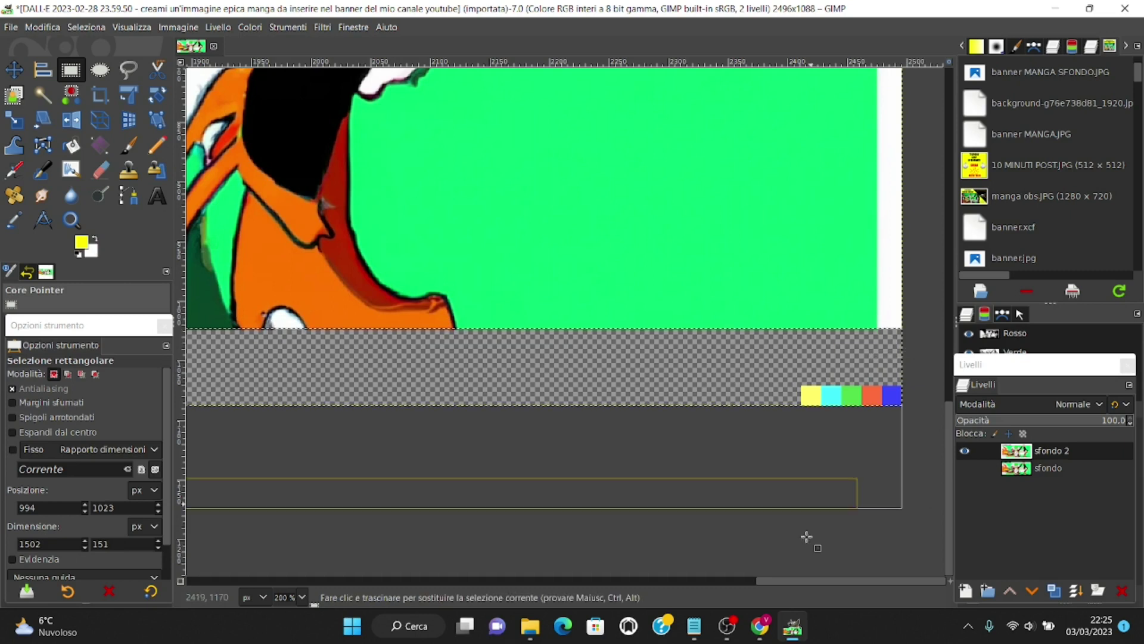
drag(763, 581, 449, 578)
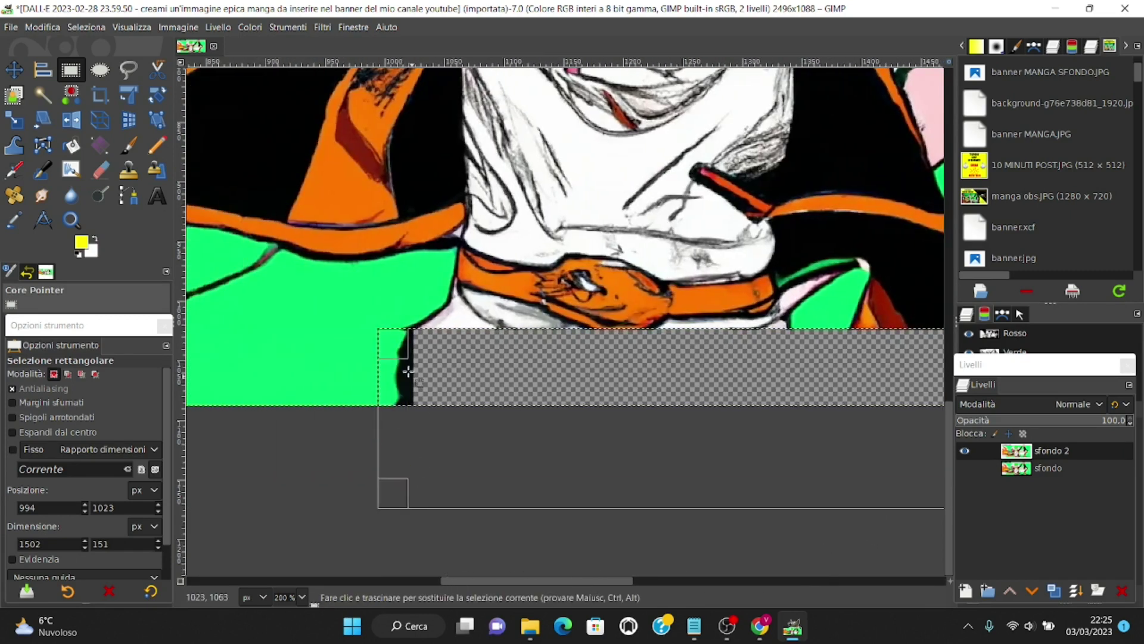
mouse_move(402, 346)
mouse_down()
mouse_move(424, 345)
mouse_move(413, 349)
mouse_up()
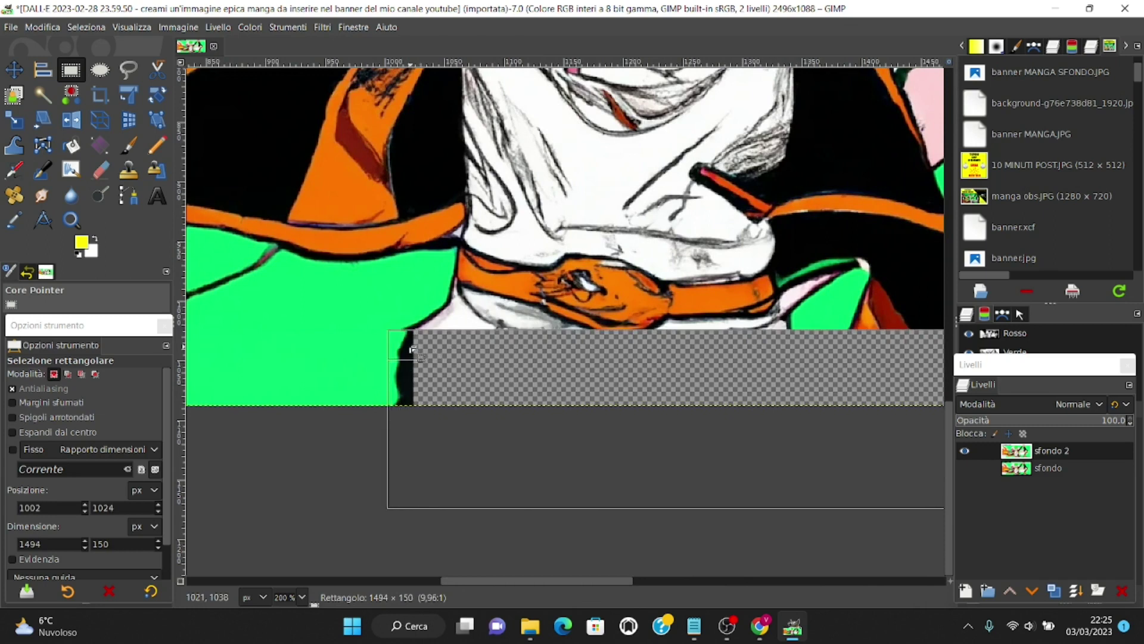
ctrl+scroll(404, 306, down, 2)
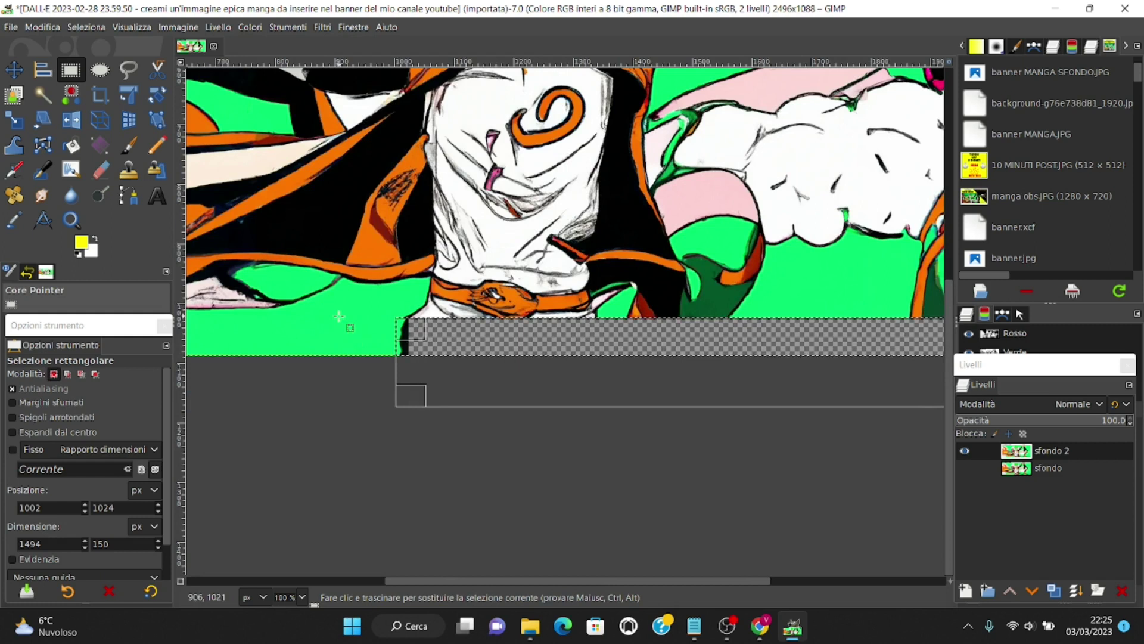
Sample the bright green background and fill the selected bottom strip with it.
click(13, 222)
click(294, 328)
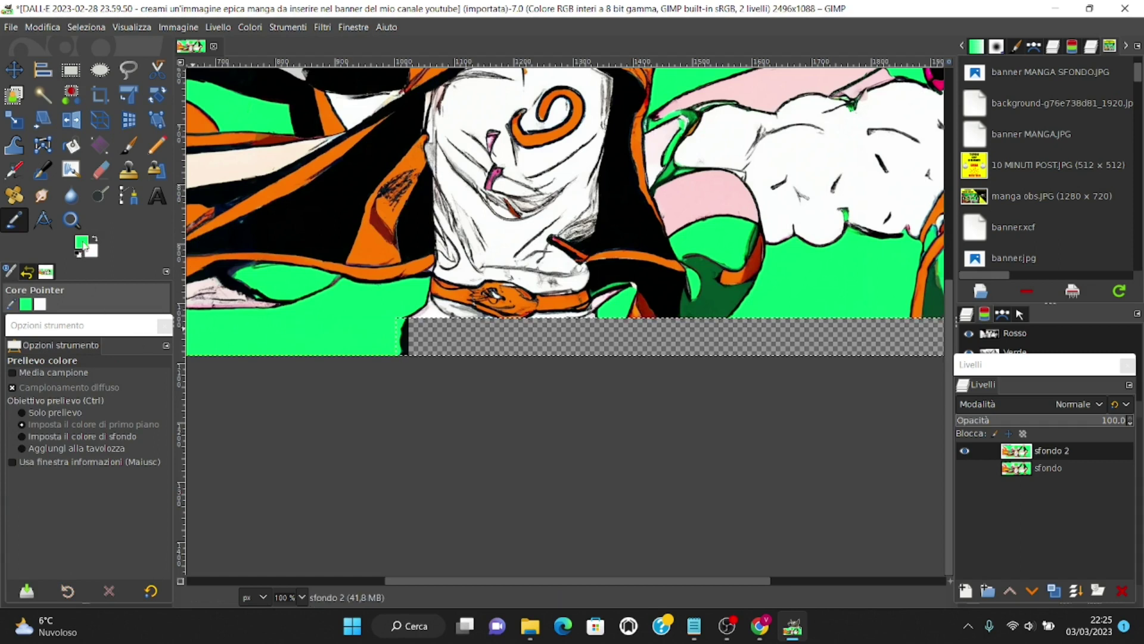
drag(81, 241, 487, 322)
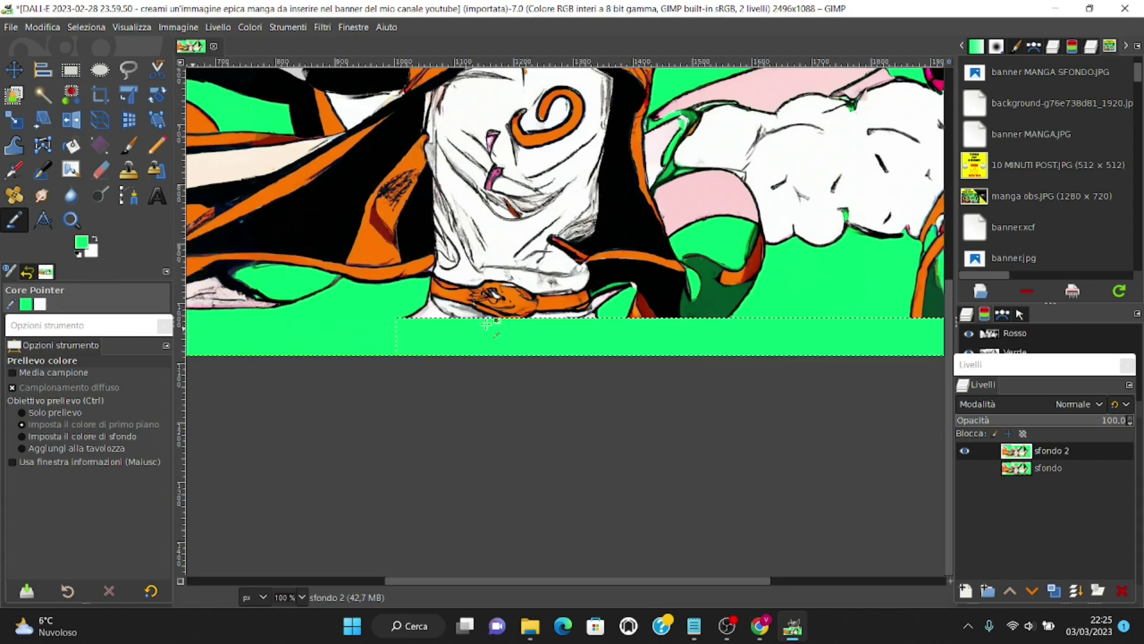
key(ctrl+shift)
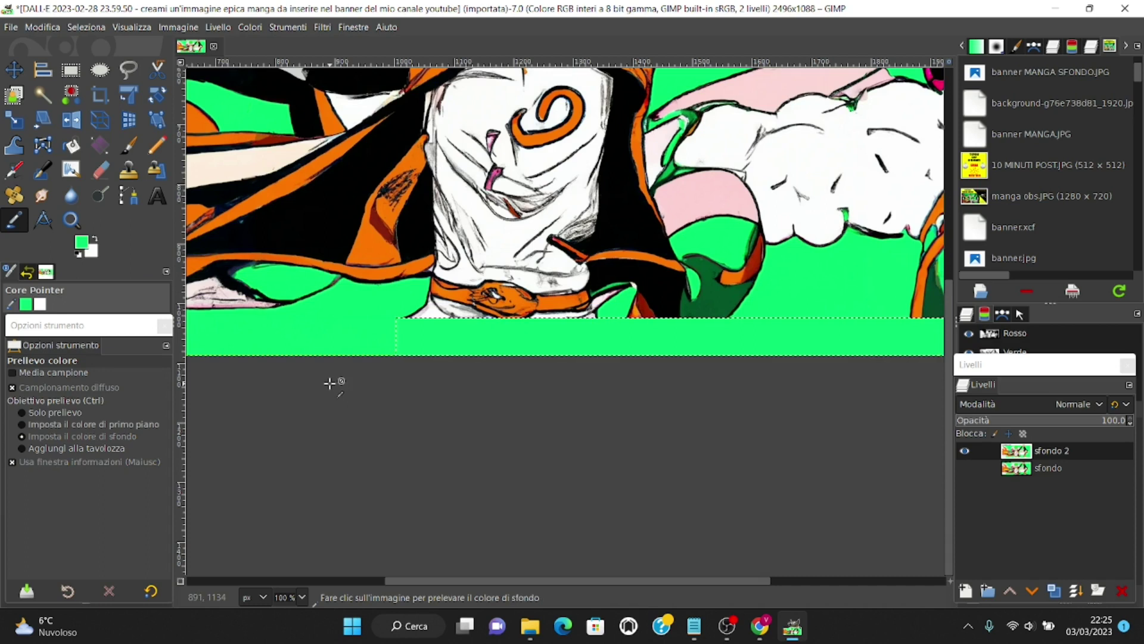
scroll(593, 350, down, 2)
scroll(628, 336, down, 1)
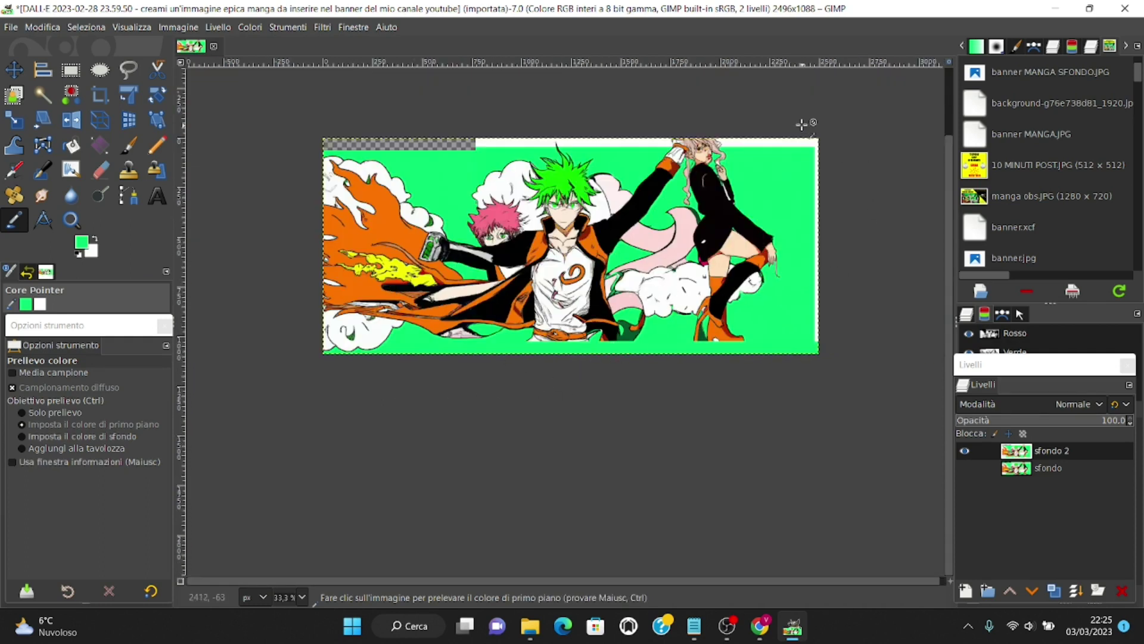
Fill the white strip along the top right with the green foreground colour.
click(71, 69)
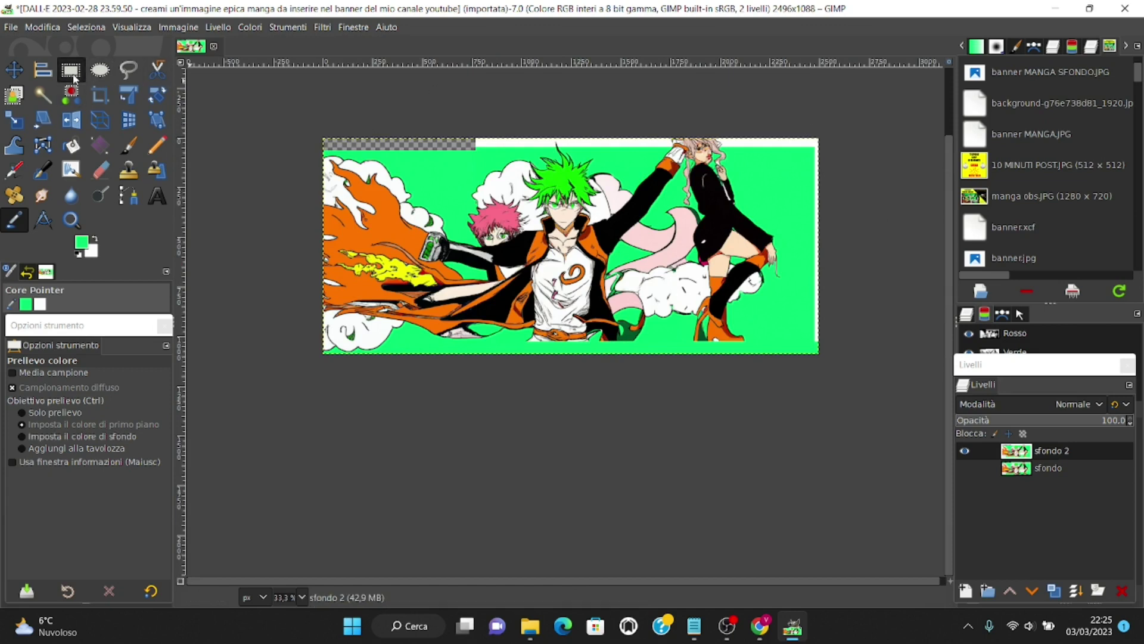
drag(800, 121, 845, 399)
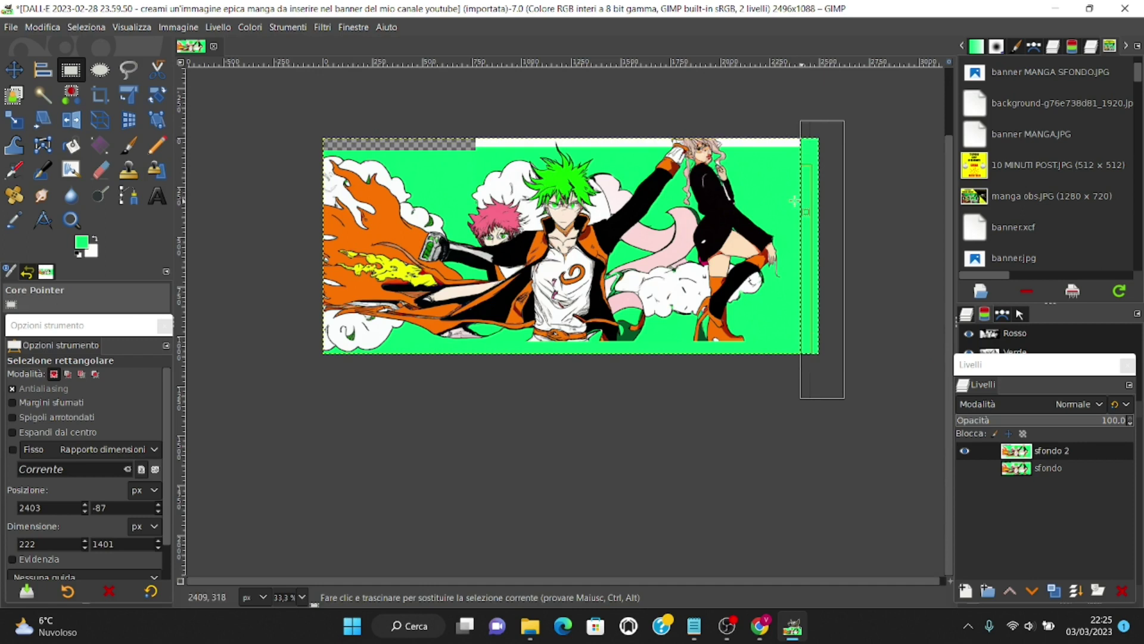
click(796, 162)
ctrl+scroll(796, 162, up, 2)
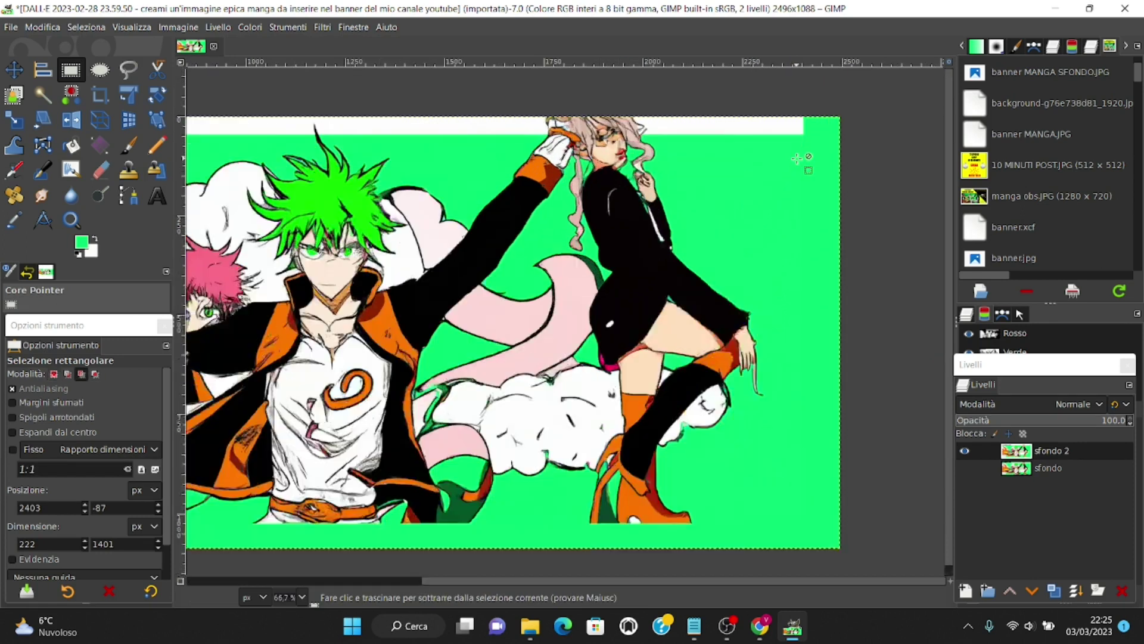
ctrl+scroll(847, 112, up, 2)
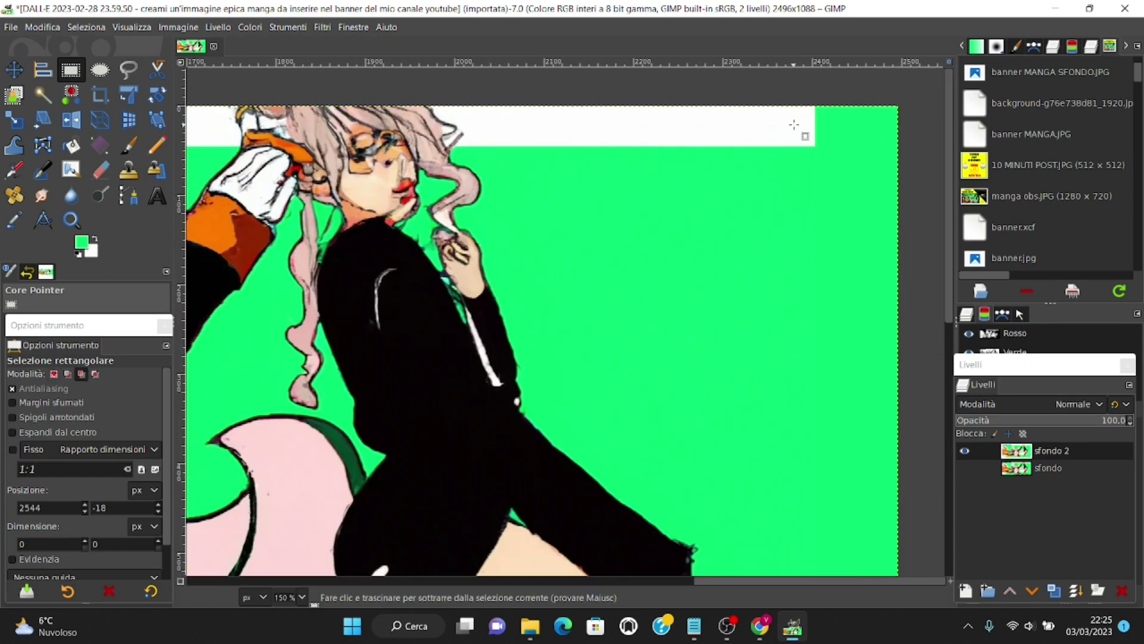
mouse_move(900, 88)
mouse_down()
mouse_move(602, 165)
mouse_move(468, 155)
mouse_up()
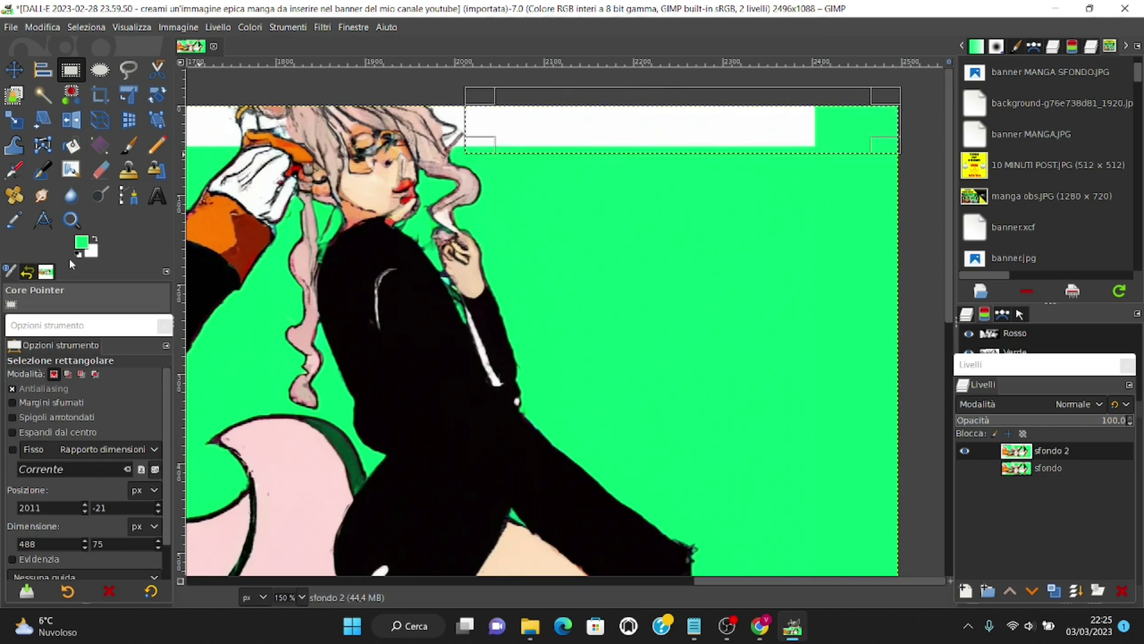
drag(81, 242, 520, 108)
key(ctrl+shift+a)
Fill the next white strip along the top with green.
drag(701, 581, 584, 579)
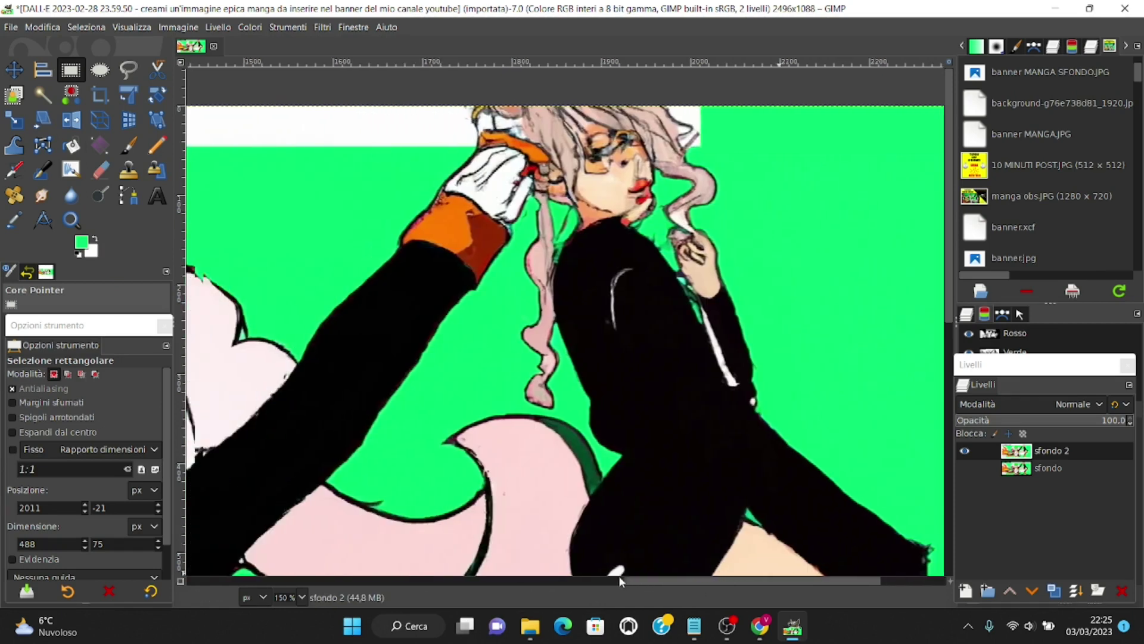
drag(606, 95, 272, 156)
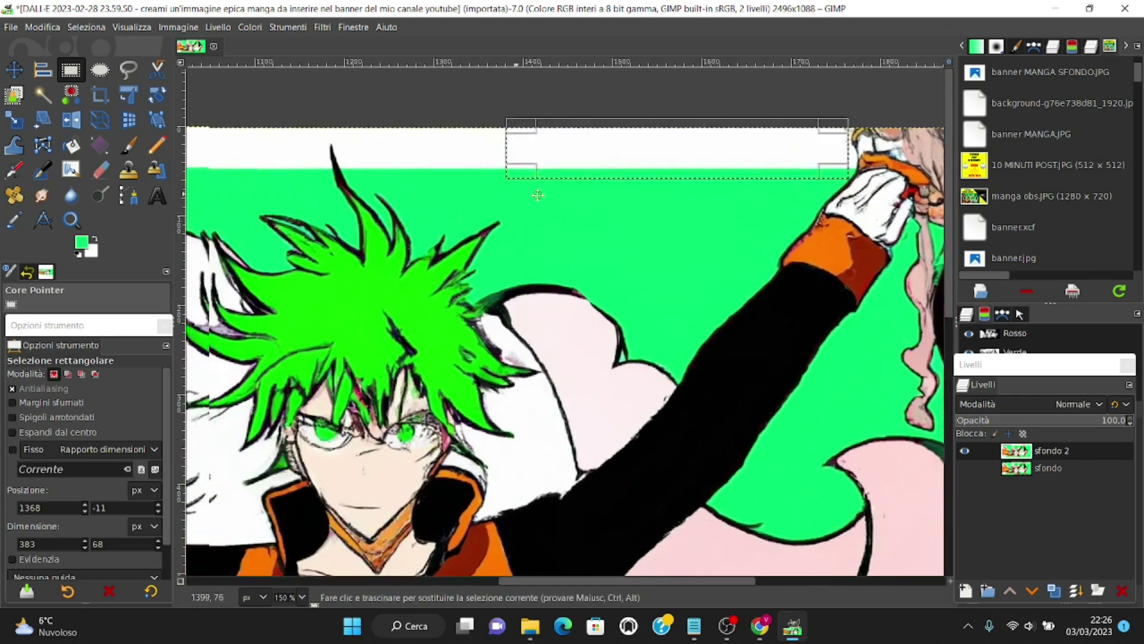
scroll(537, 195, left, 5)
drag(651, 177, 492, 165)
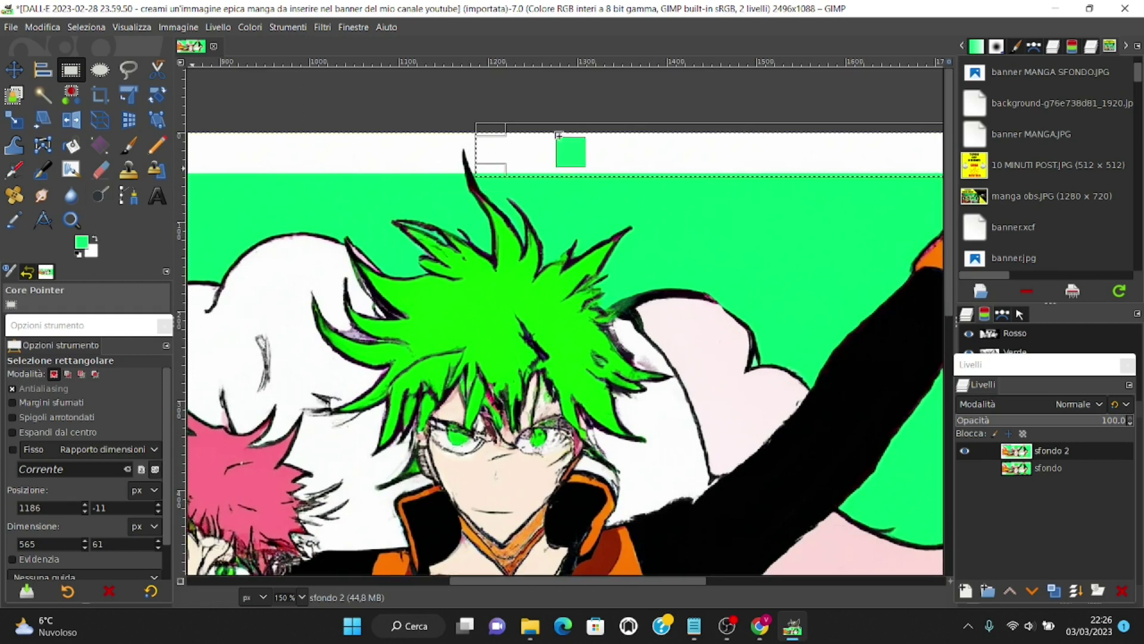
drag(84, 244, 567, 149)
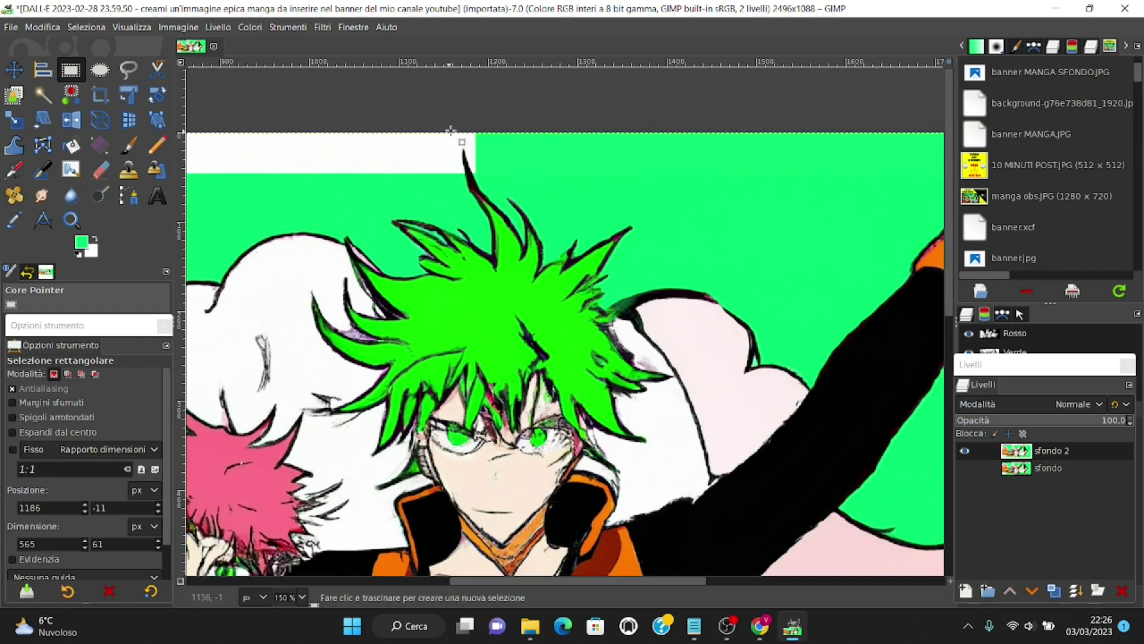
Fill the transparent strip at the top left with green, then deselect.
mouse_move(457, 130)
mouse_down()
mouse_move(292, 185)
mouse_move(209, 178)
mouse_up()
scroll(569, 190, left, 5)
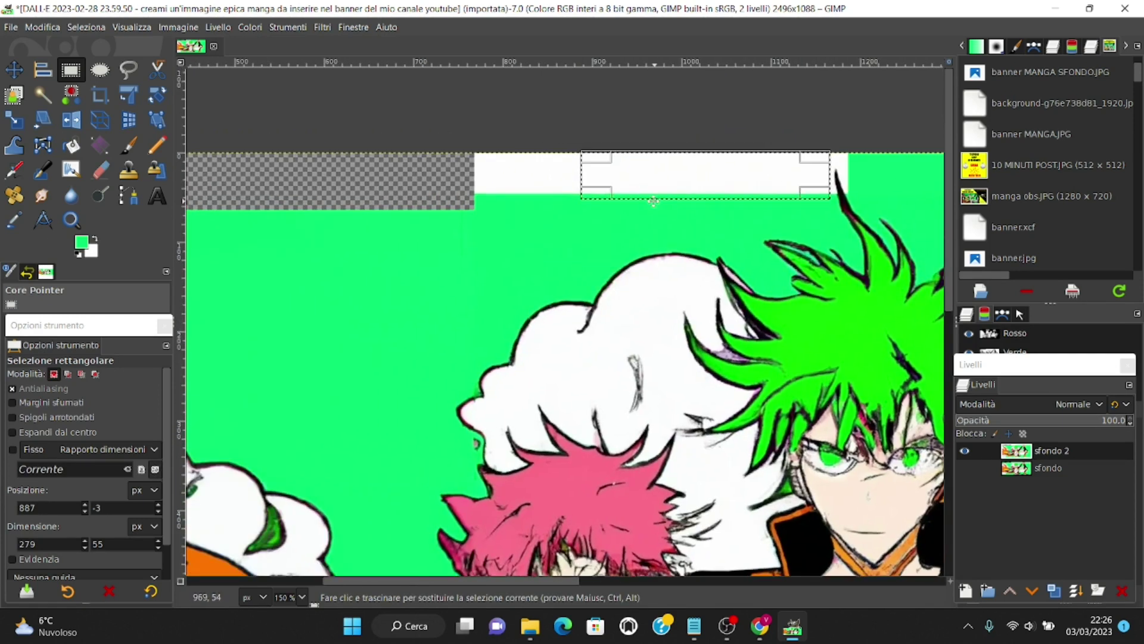
mouse_move(590, 190)
mouse_down()
mouse_move(436, 190)
mouse_move(256, 213)
mouse_up()
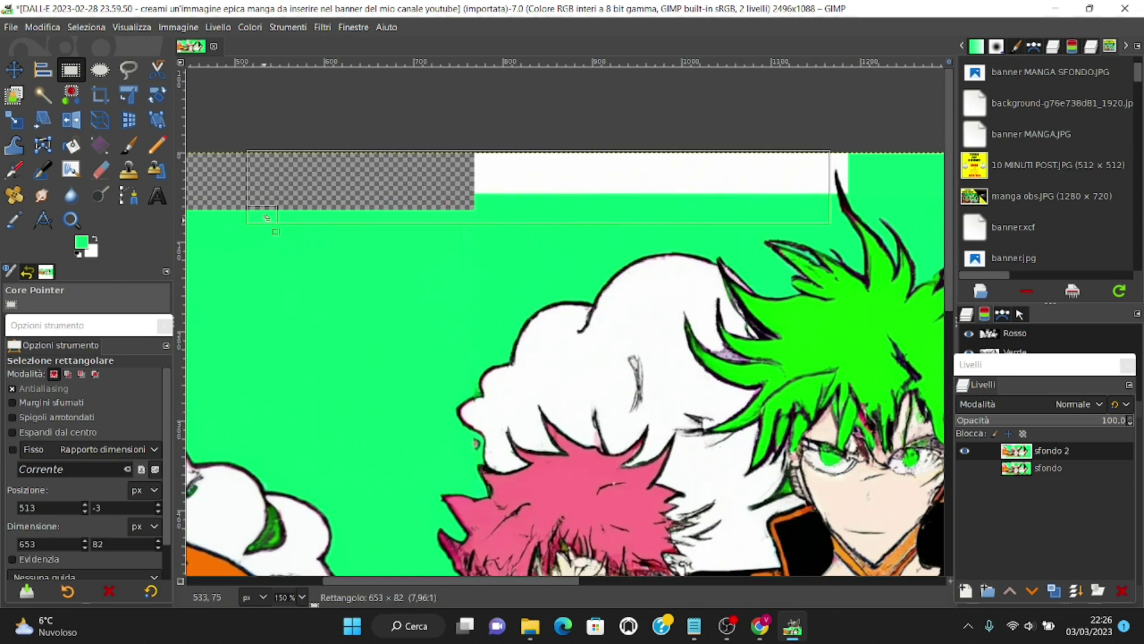
scroll(256, 213, left, 5)
mouse_move(601, 220)
mouse_down()
mouse_move(197, 220)
mouse_move(557, 218)
mouse_move(503, 219)
mouse_up()
scroll(196, 221, left, 5)
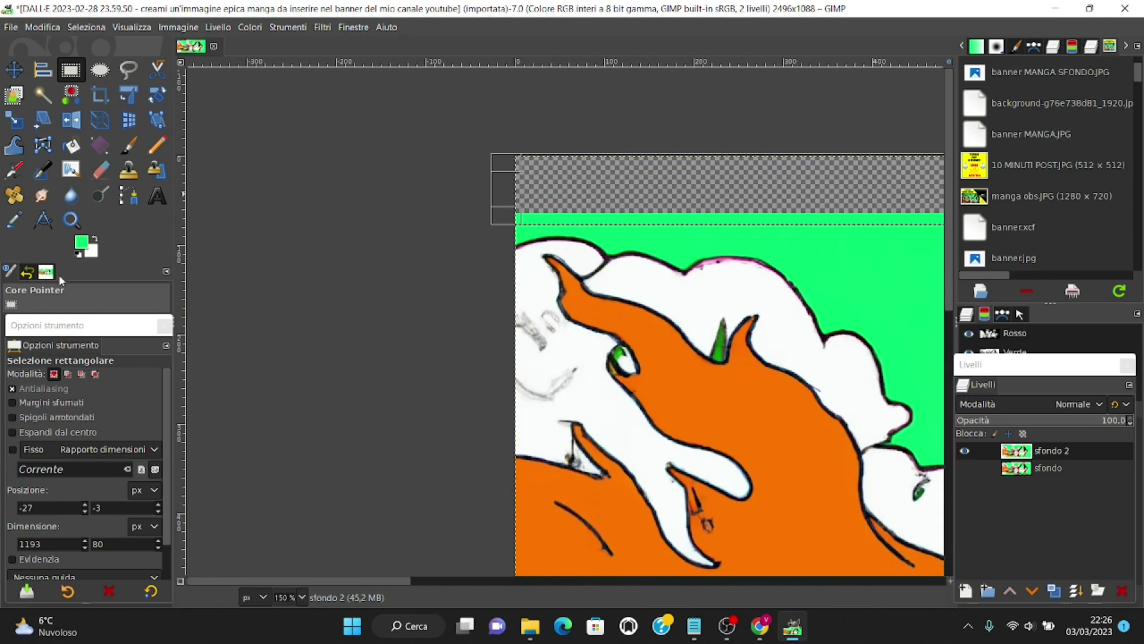
key(ctrl+comma)
key(ctrl+shift+a)
scroll(668, 286, right, 5)
scroll(650, 251, right, 3)
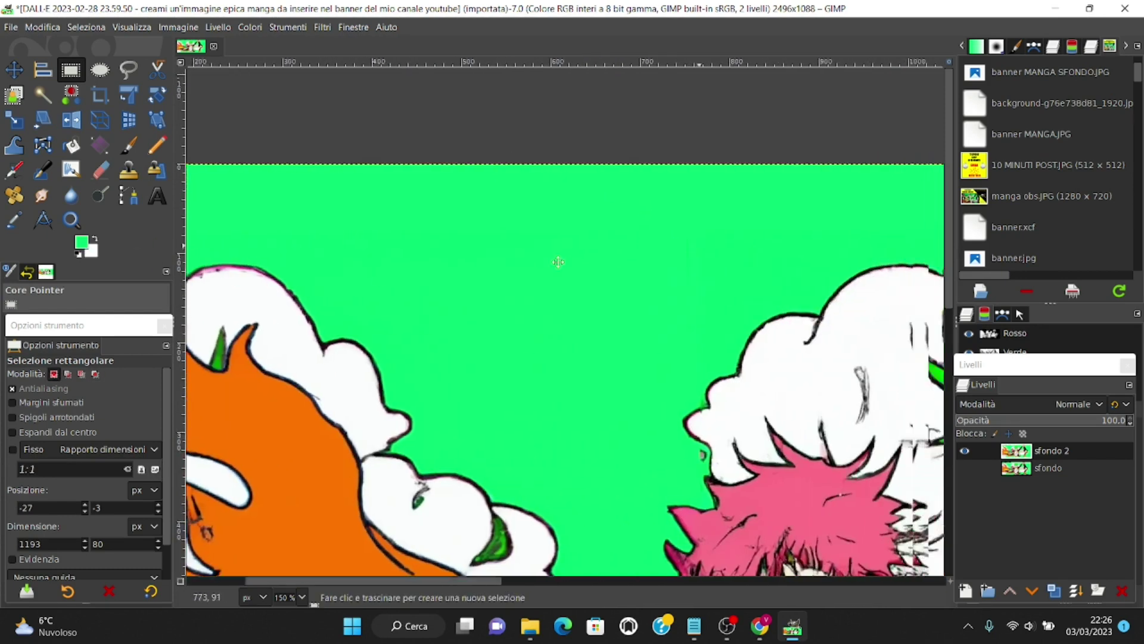
scroll(632, 226, right, 5)
scroll(624, 219, up, 3)
scroll(623, 222, up, 2)
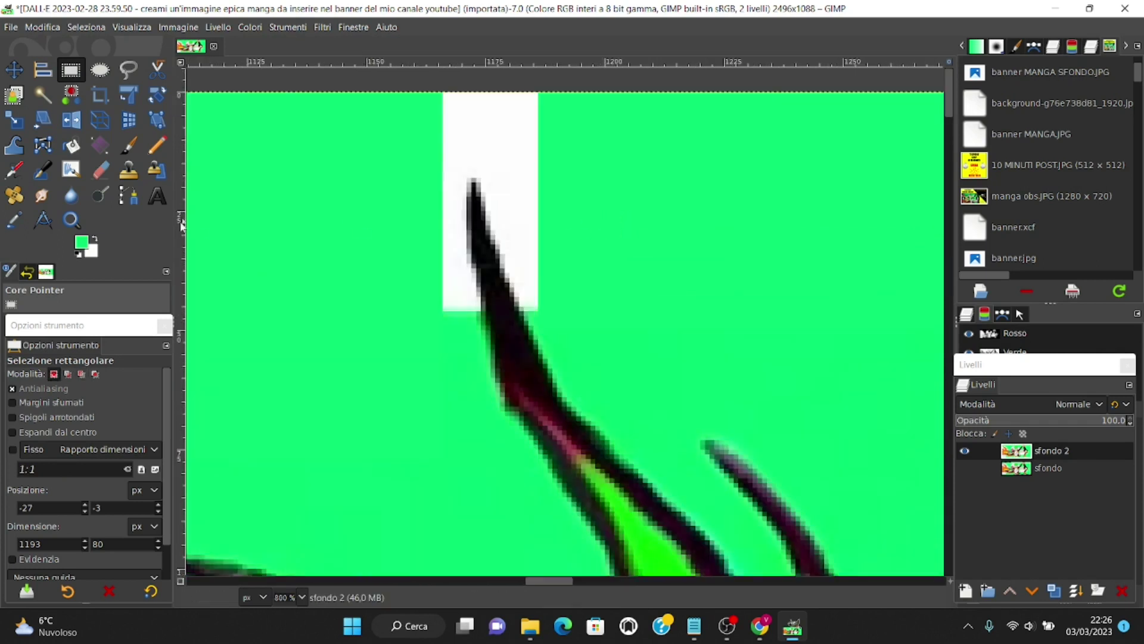
Set up an 8 px Paintbrush with the sampled background green and hardness and force at 67.
click(130, 153)
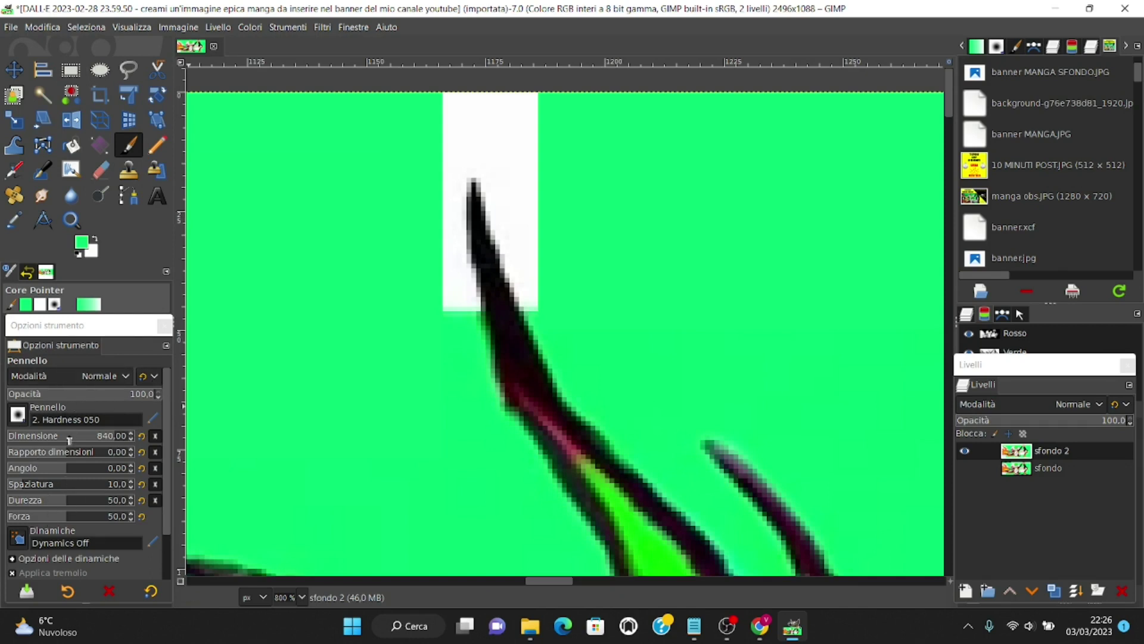
click(19, 438)
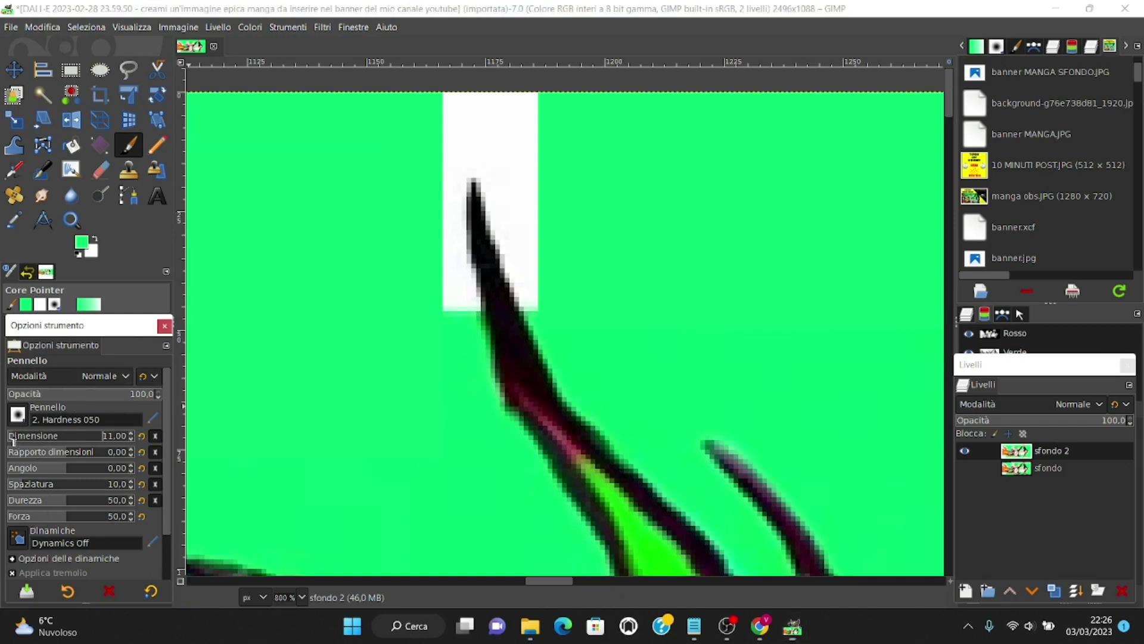
ctrl+click(501, 162)
key(bracketleft)
key(bracketleft)
key(bracketleft)
key(bracketleft)
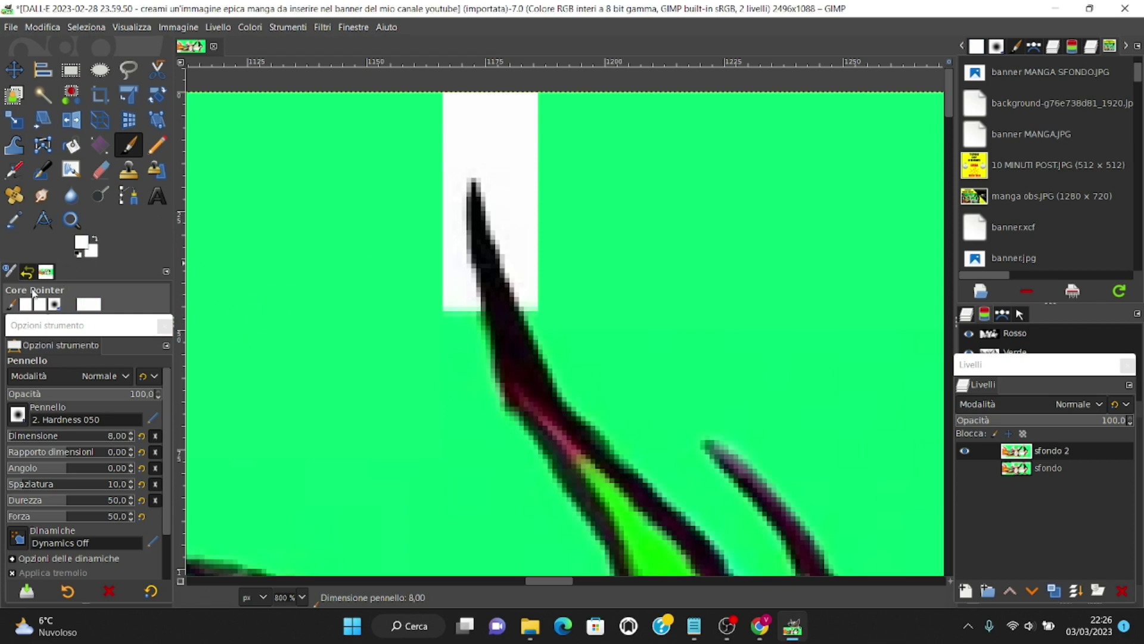
click(13, 220)
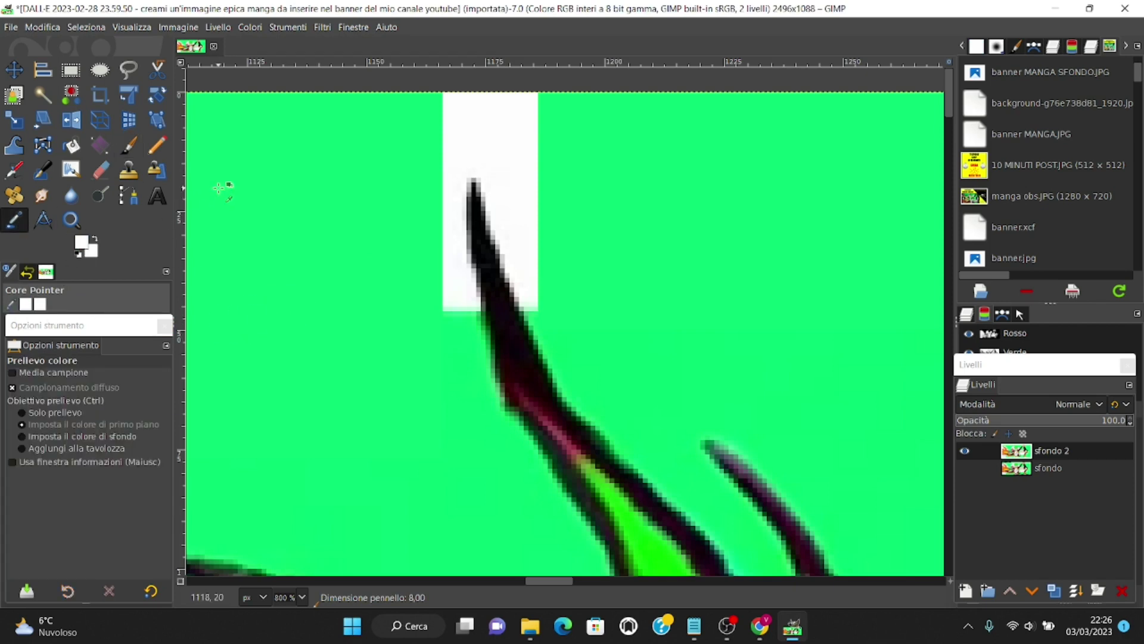
click(209, 194)
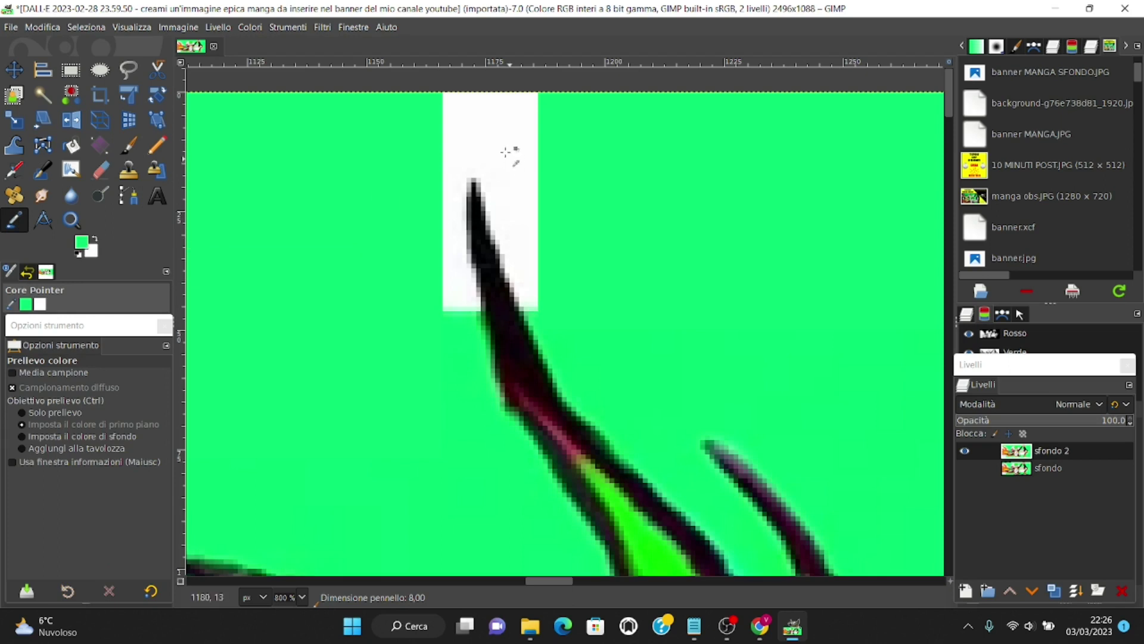
click(132, 147)
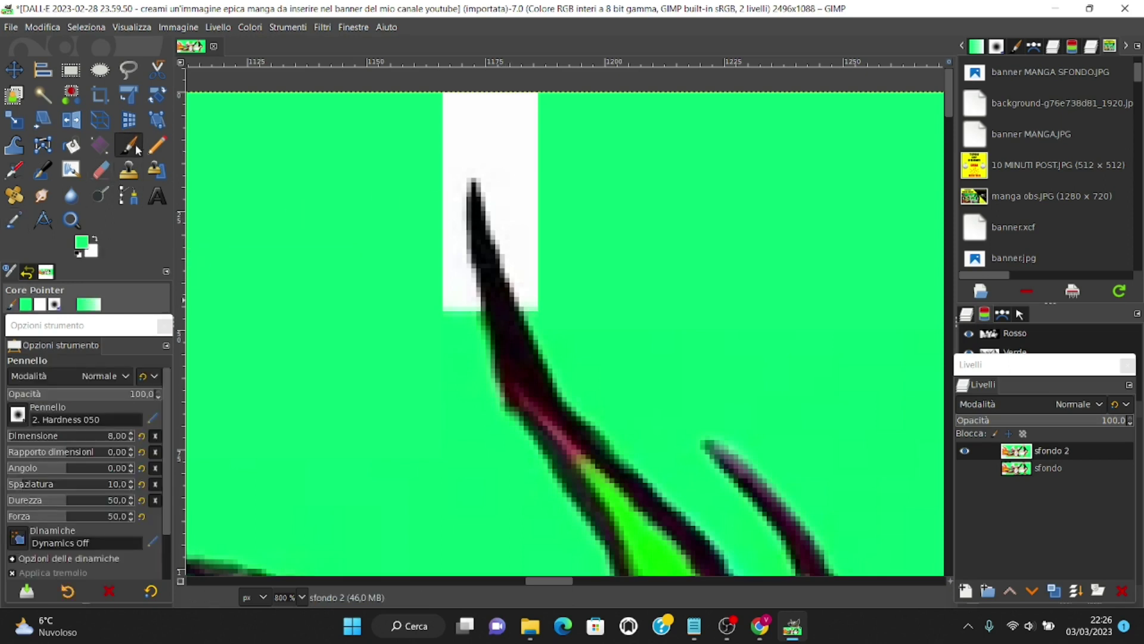
click(87, 500)
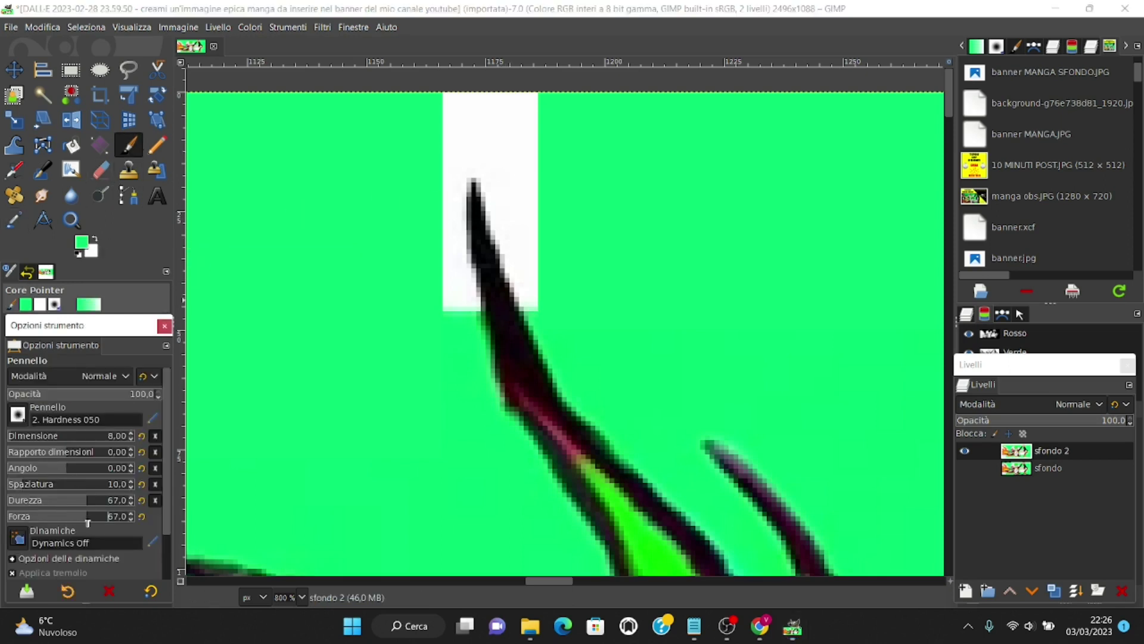
Paint green over the top white patch and the light fringe beside the hair spike.
drag(484, 123, 533, 118)
mouse_move(480, 103)
mouse_down()
mouse_move(450, 132)
mouse_move(527, 169)
mouse_move(530, 235)
mouse_move(537, 148)
mouse_move(545, 316)
mouse_move(515, 263)
mouse_move(486, 155)
mouse_move(453, 167)
mouse_move(453, 296)
mouse_move(466, 307)
mouse_move(471, 298)
mouse_move(452, 234)
mouse_move(470, 160)
mouse_move(501, 203)
mouse_move(531, 307)
mouse_up()
scroll(501, 312, up, 2)
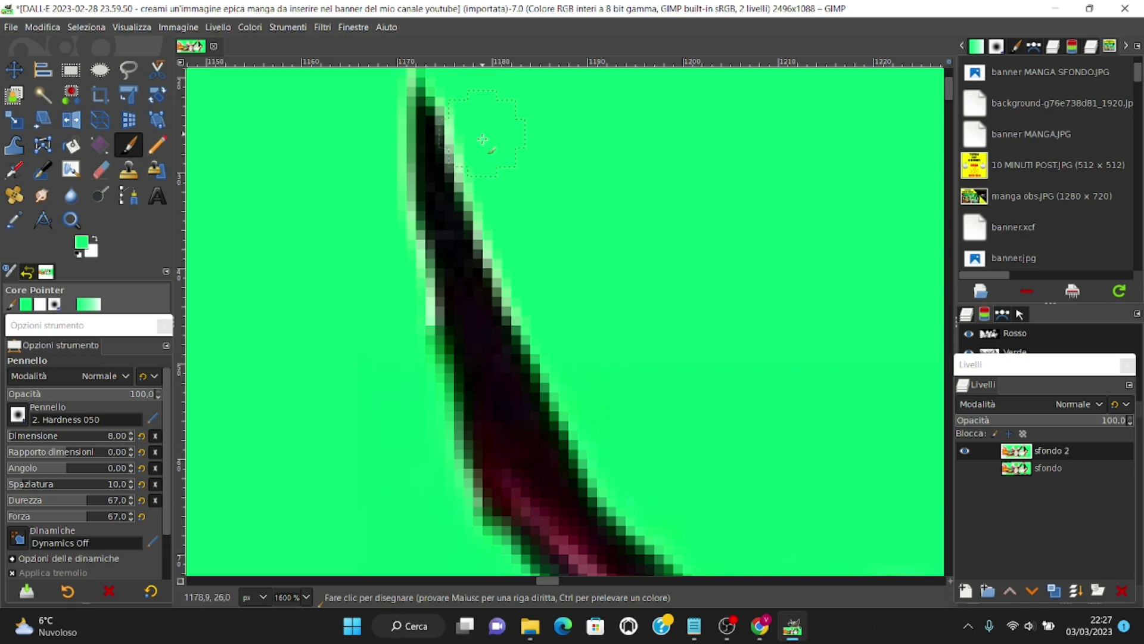
drag(404, 322, 386, 257)
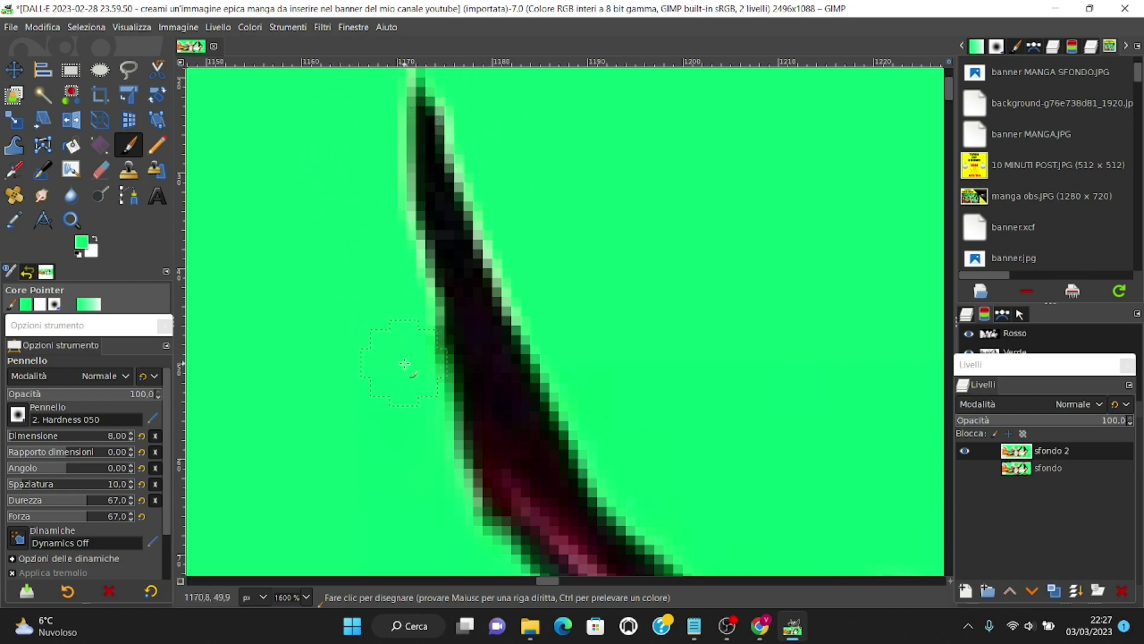
scroll(611, 235, down, 2)
scroll(616, 238, down, 4)
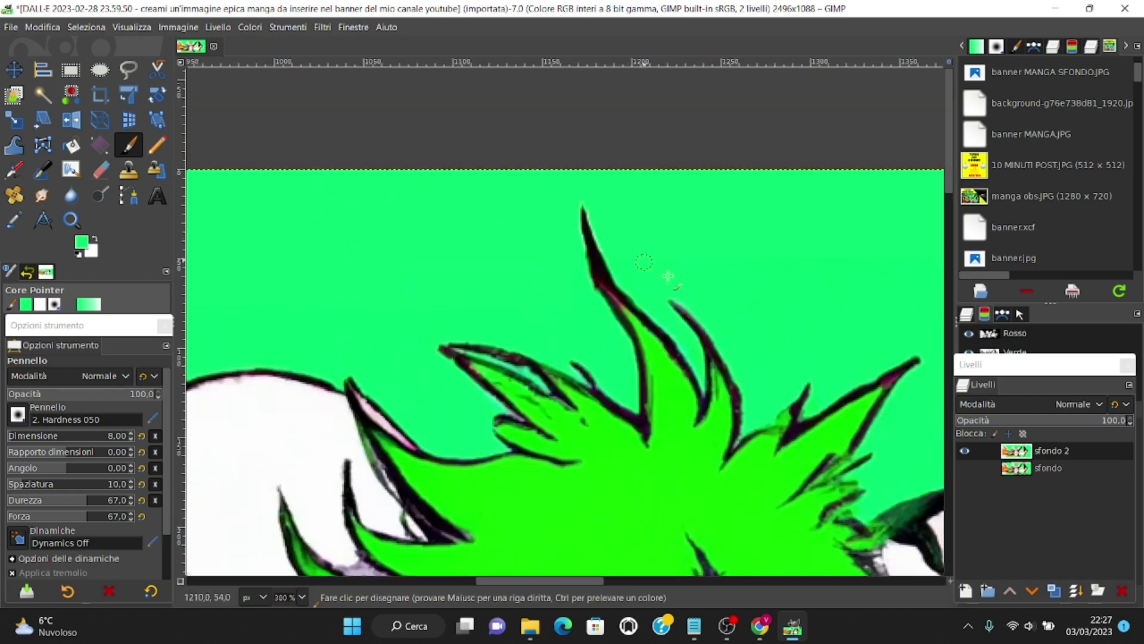
scroll(769, 352, down, 3)
scroll(768, 352, down, 2)
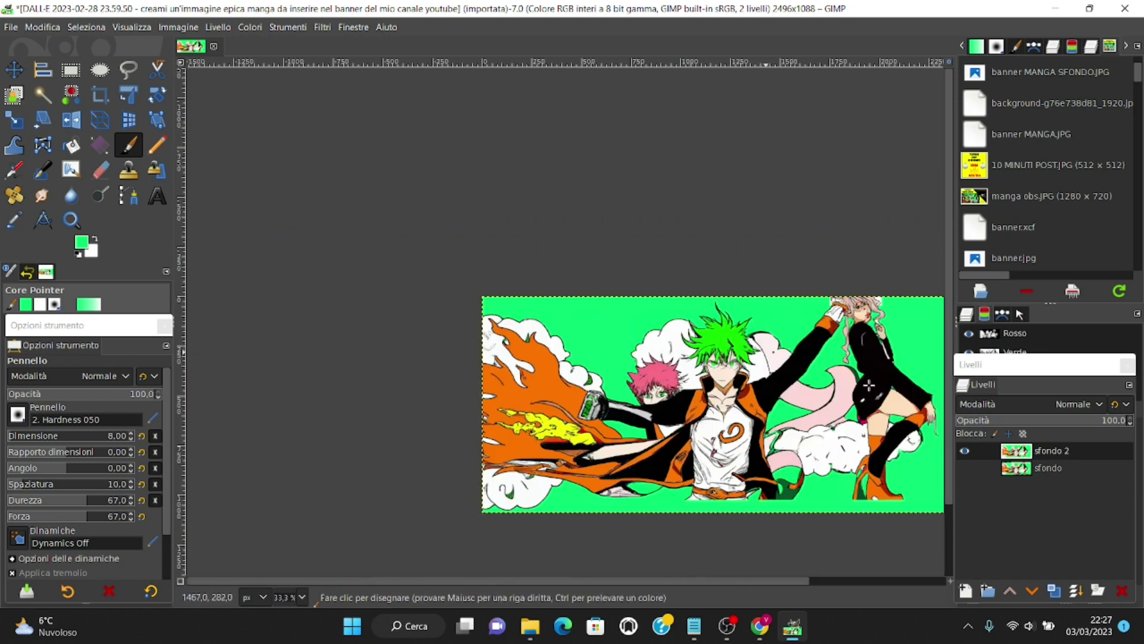
drag(720, 581, 776, 578)
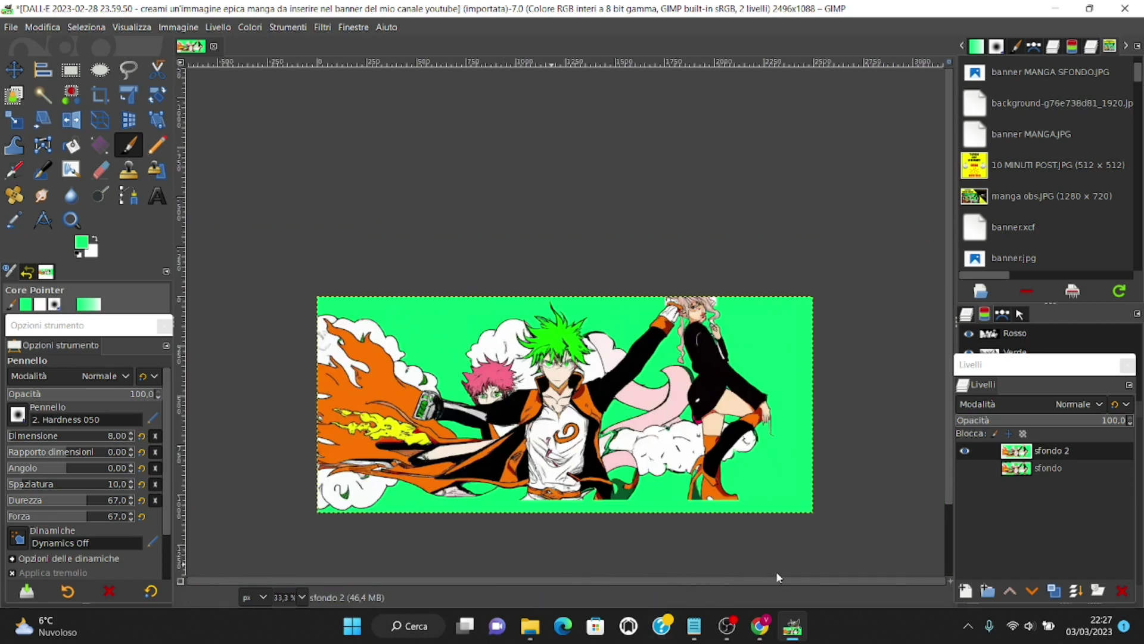
key(m)
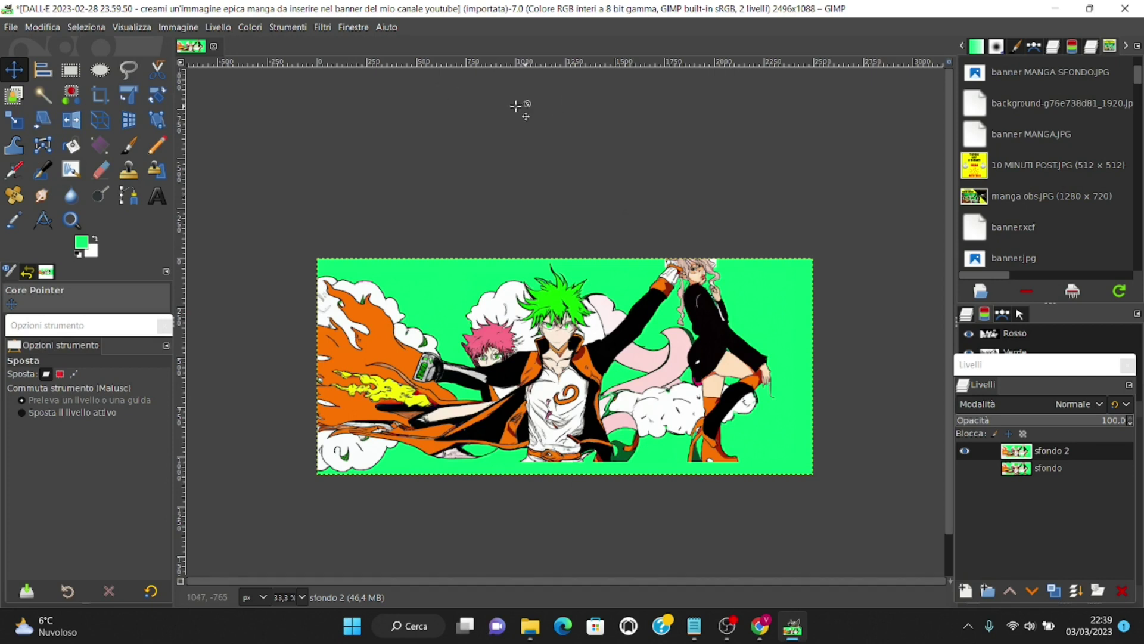
Open BANNER YOUTUBE DIMENSIONI.png from Downloads/BANNER MANGA and zoom in on it.
click(14, 30)
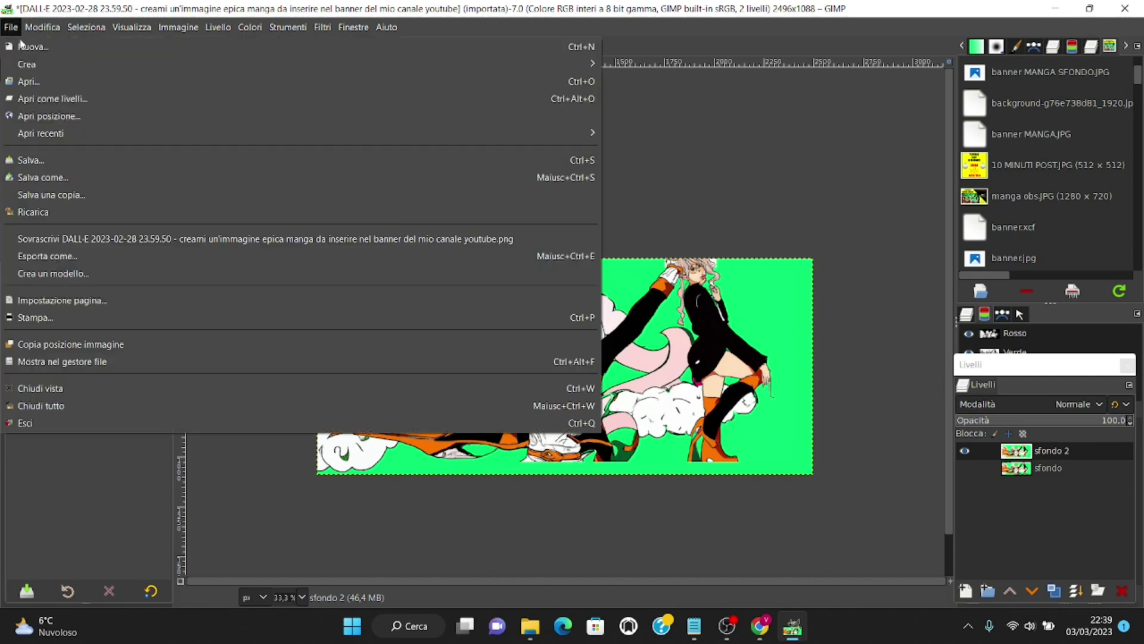
click(45, 81)
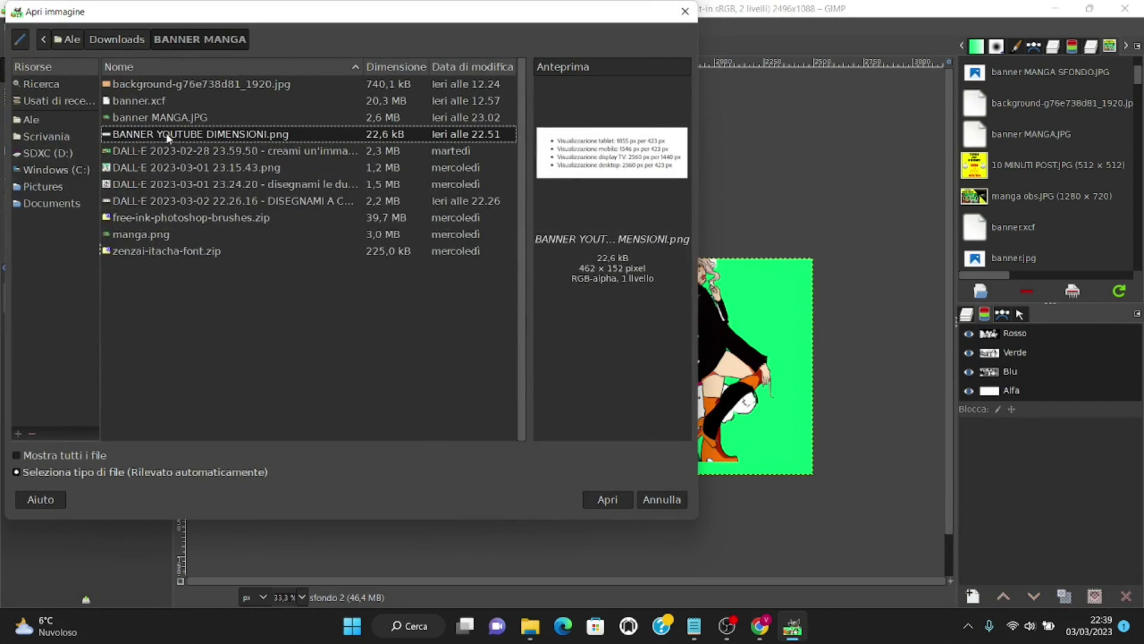
double_click(226, 135)
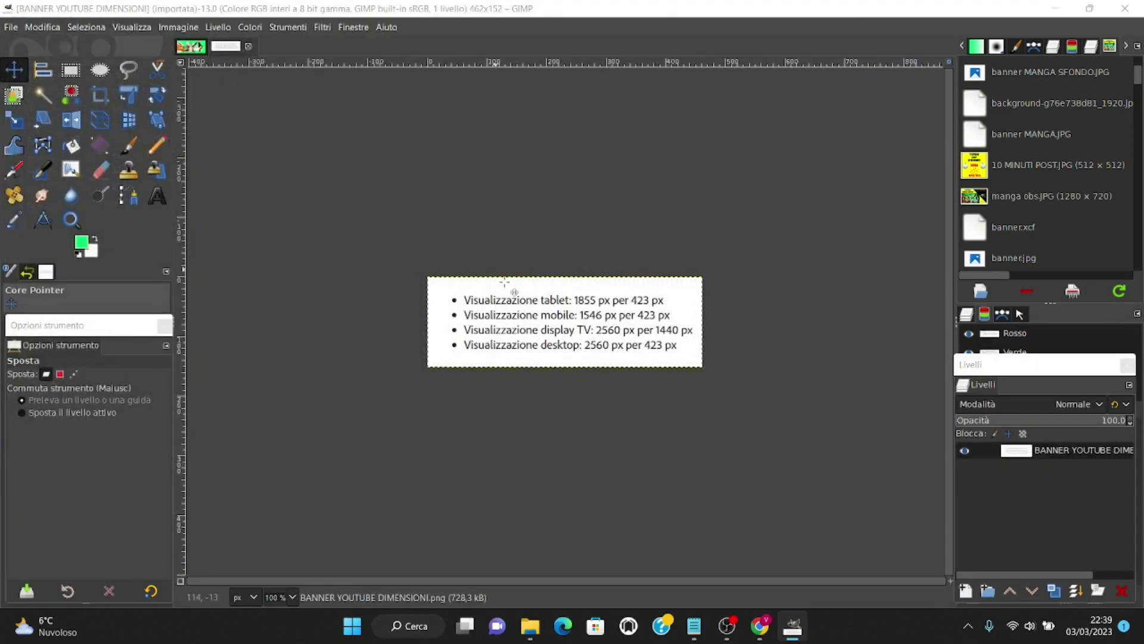
scroll(534, 322, up, 2)
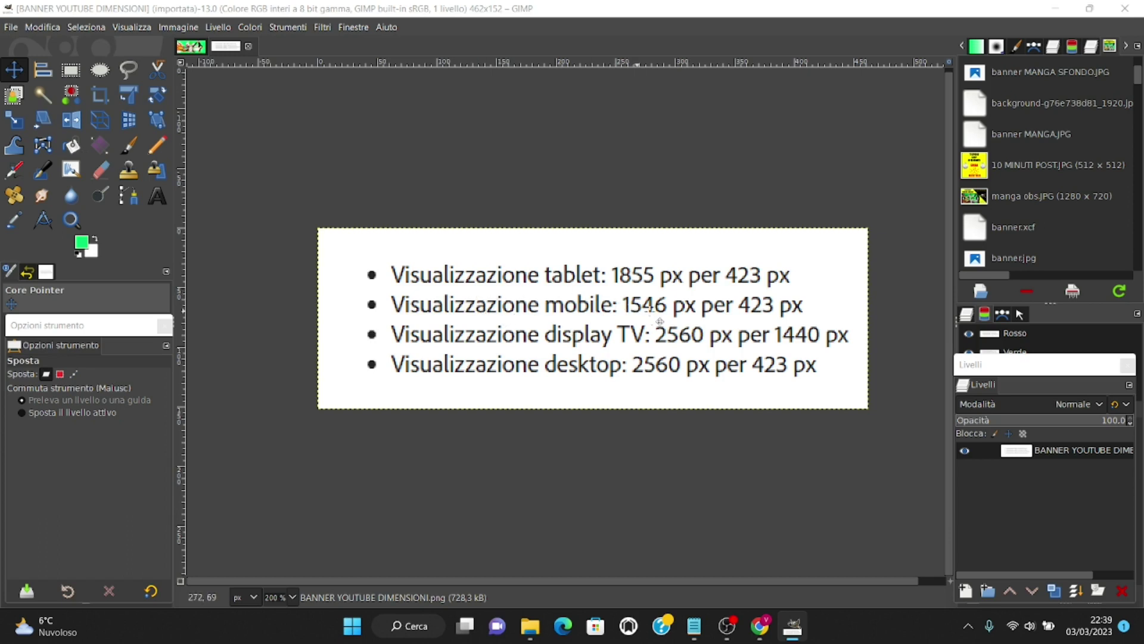
click(11, 26)
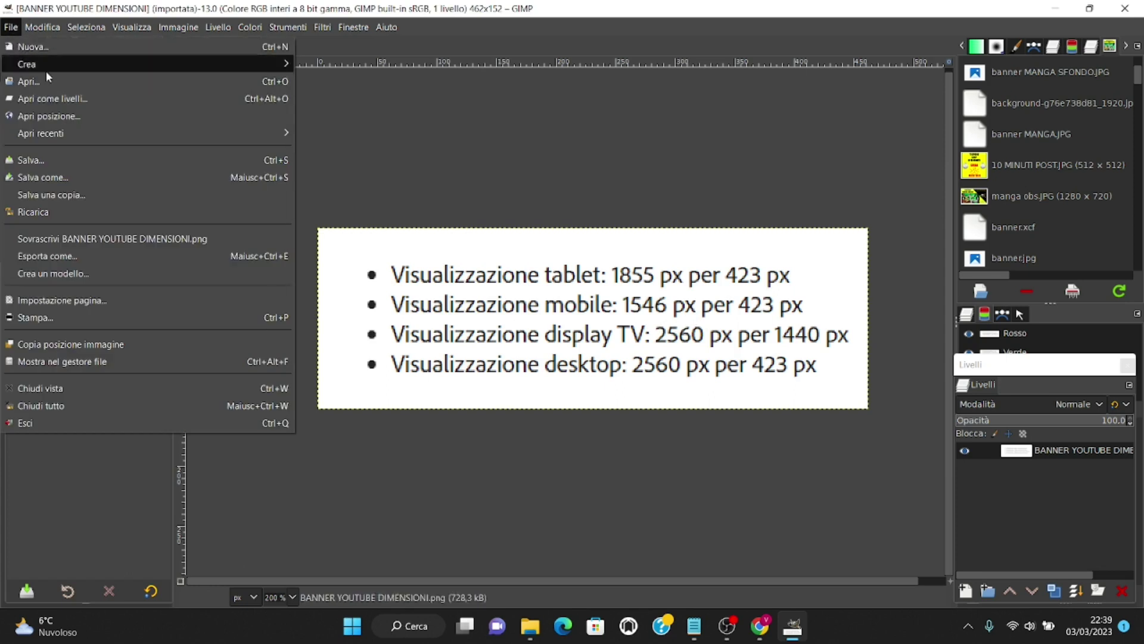
Create a new blank image 1546 px wide and 423 px high.
click(46, 46)
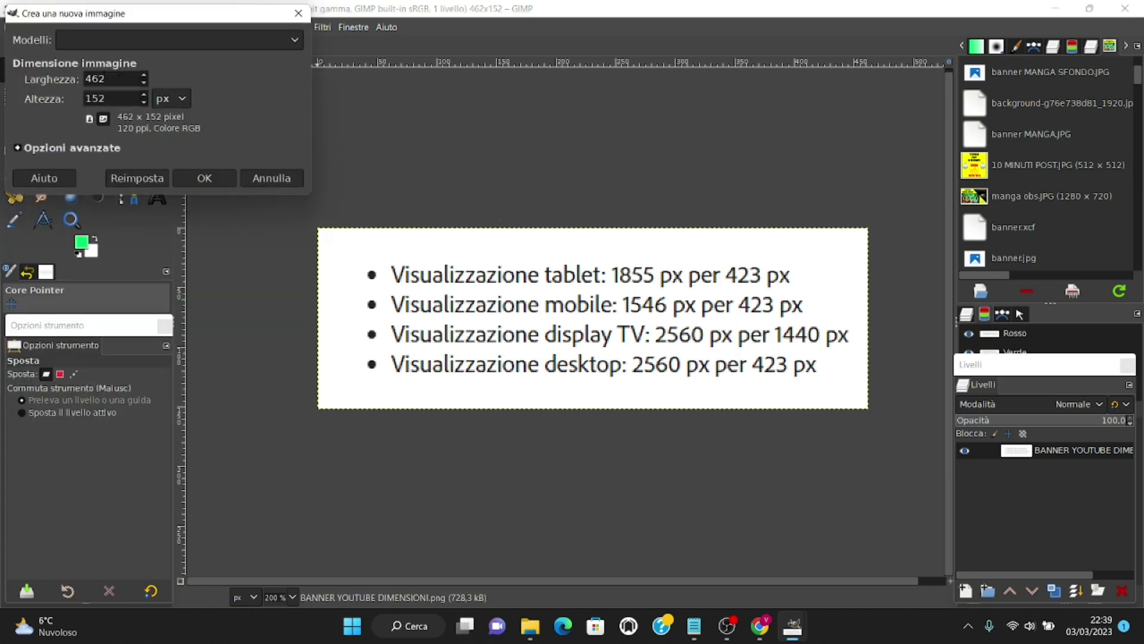
text(1546)
key(Tab)
key(BackSpace)
key(BackSpace)
key(BackSpace)
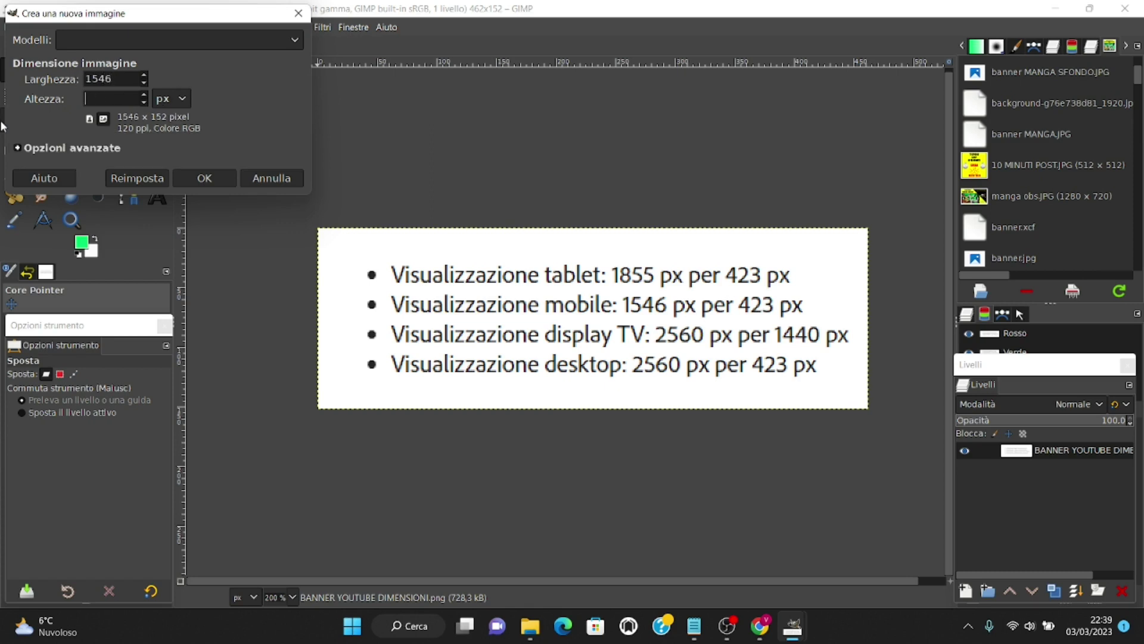
text(423)
click(204, 179)
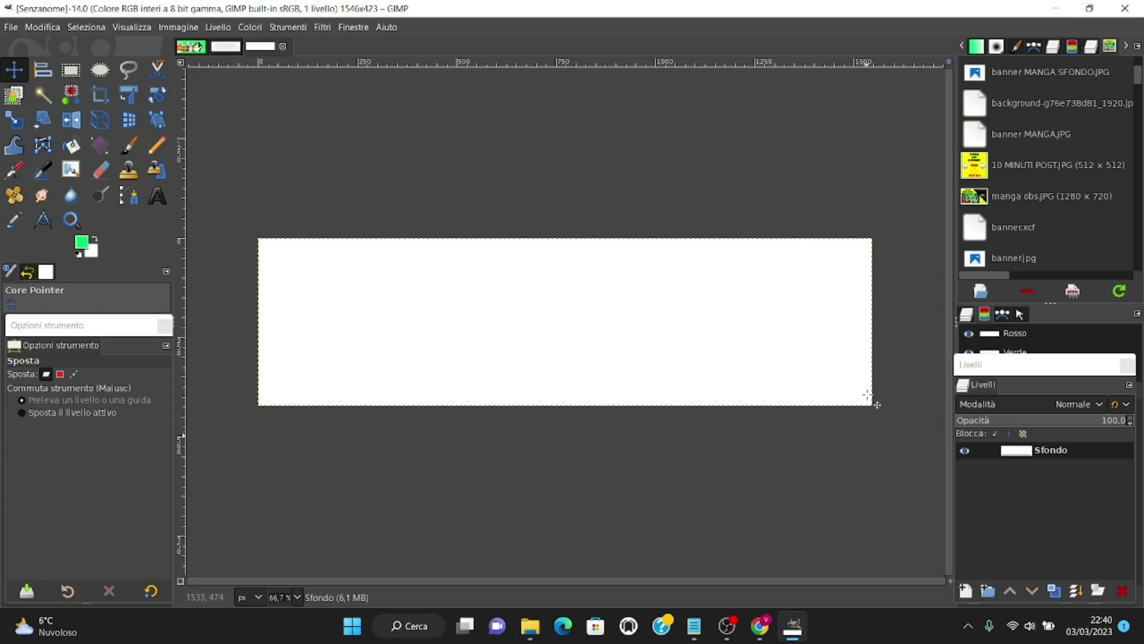
Drop the DALL·E manga artwork onto the 1546 × 423 canvas as a layer, glancing at the size reference.
drag(192, 48, 358, 221)
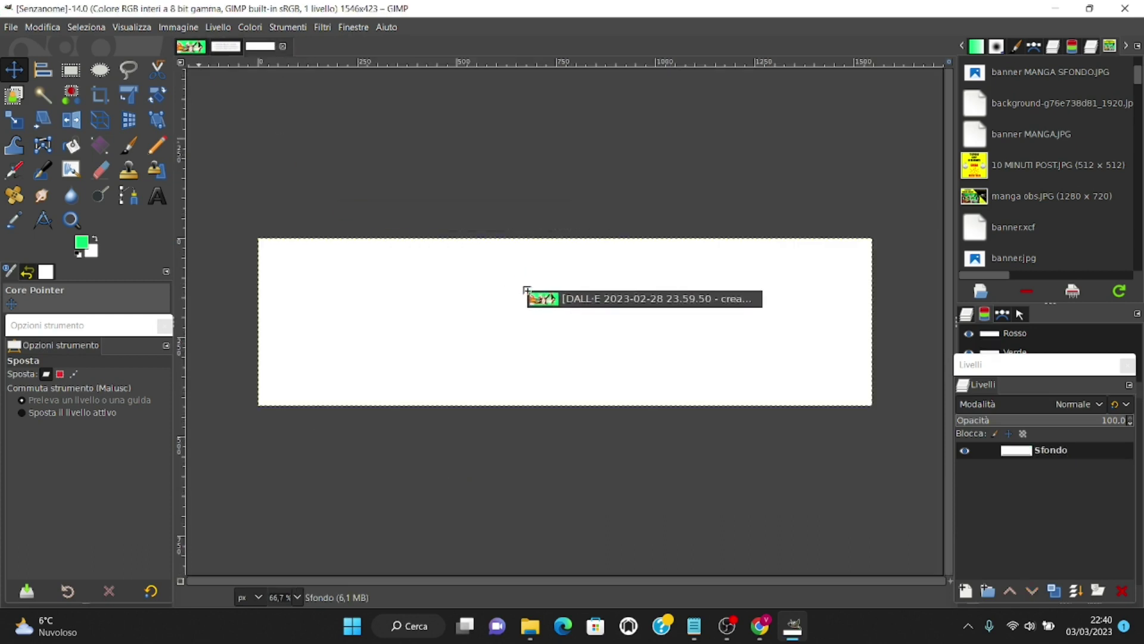
drag(357, 222, 520, 277)
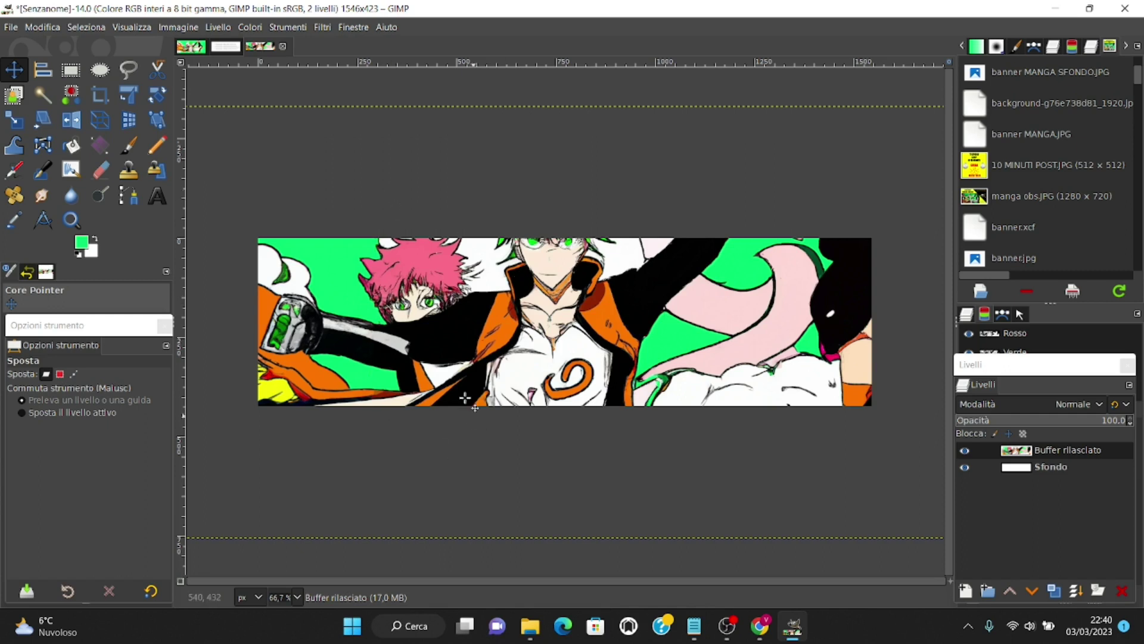
click(226, 47)
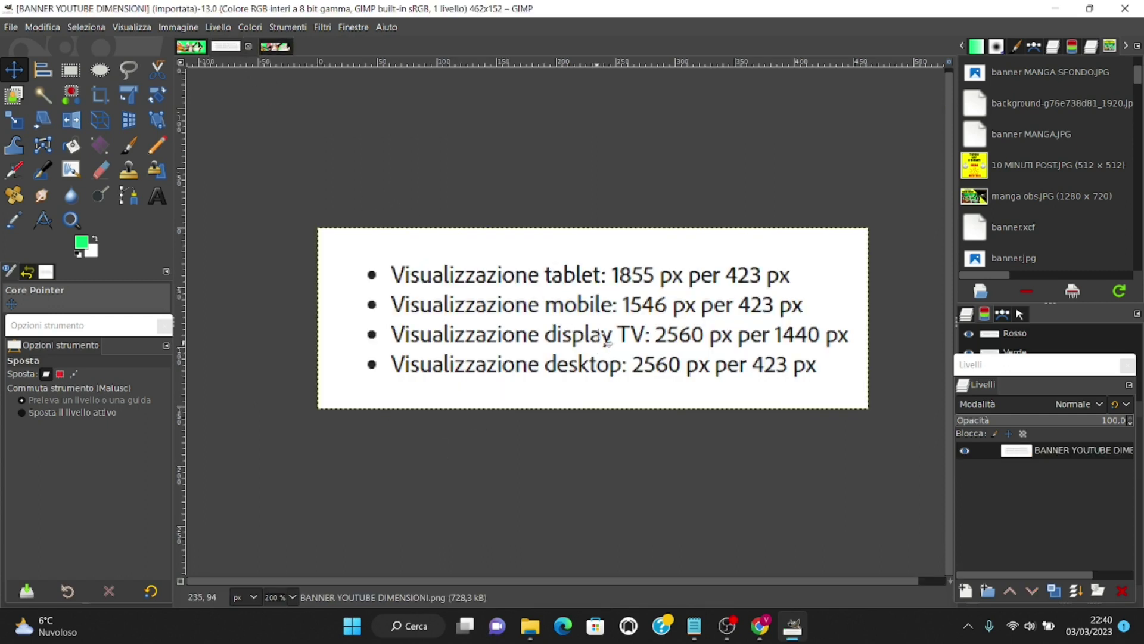
click(274, 51)
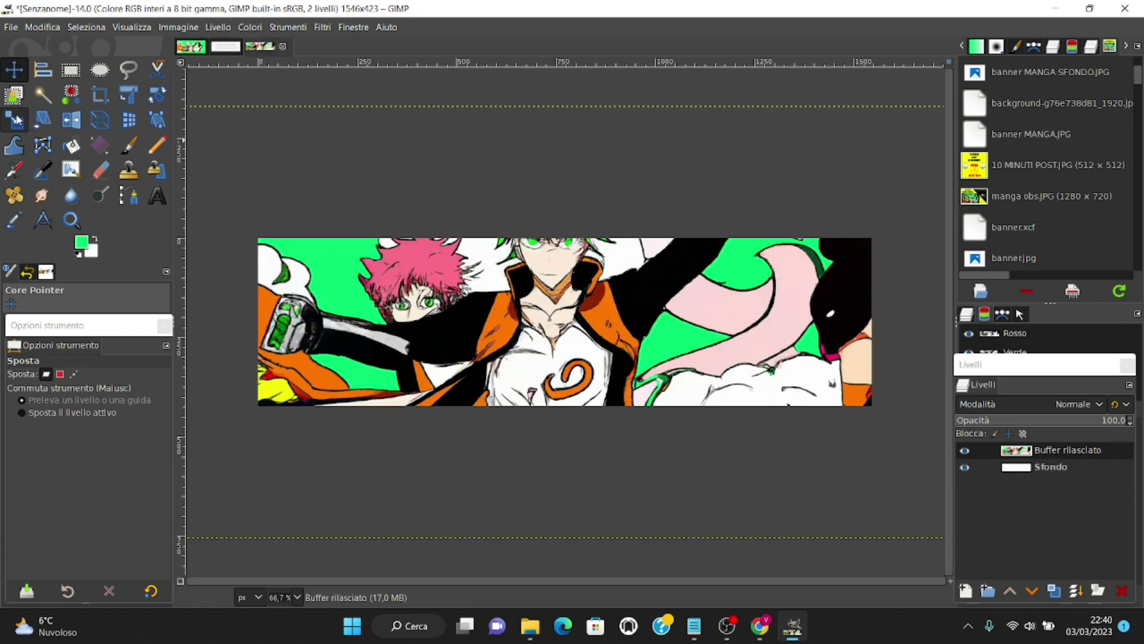
Scale the manga layer to 1546 × 423 px, chain unlinked, with NoAura interpolation.
click(218, 27)
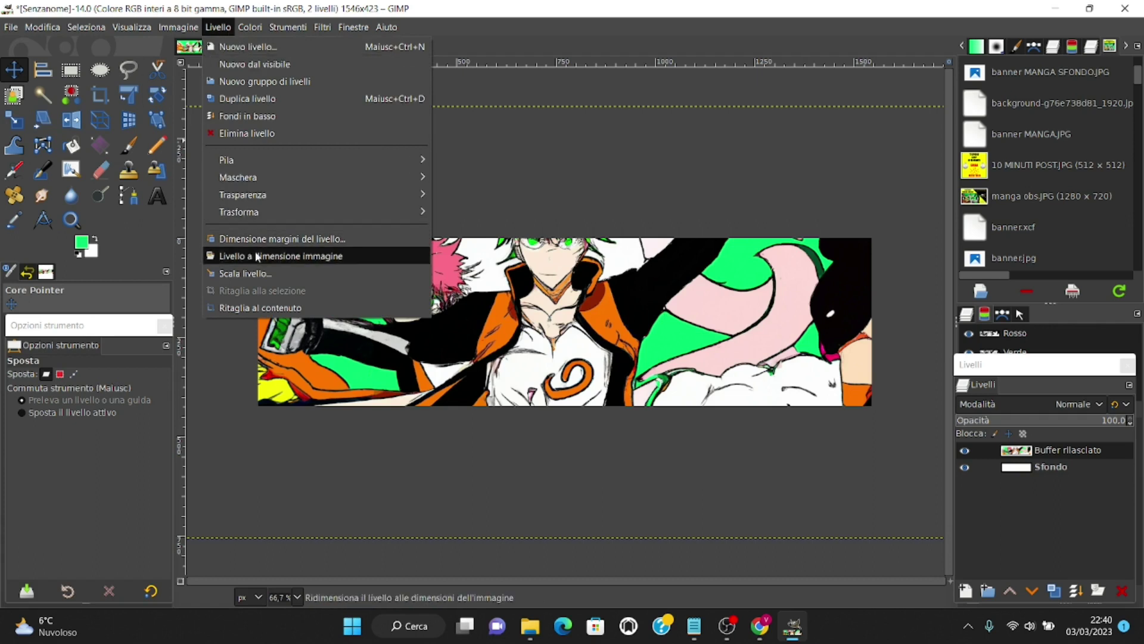
click(255, 273)
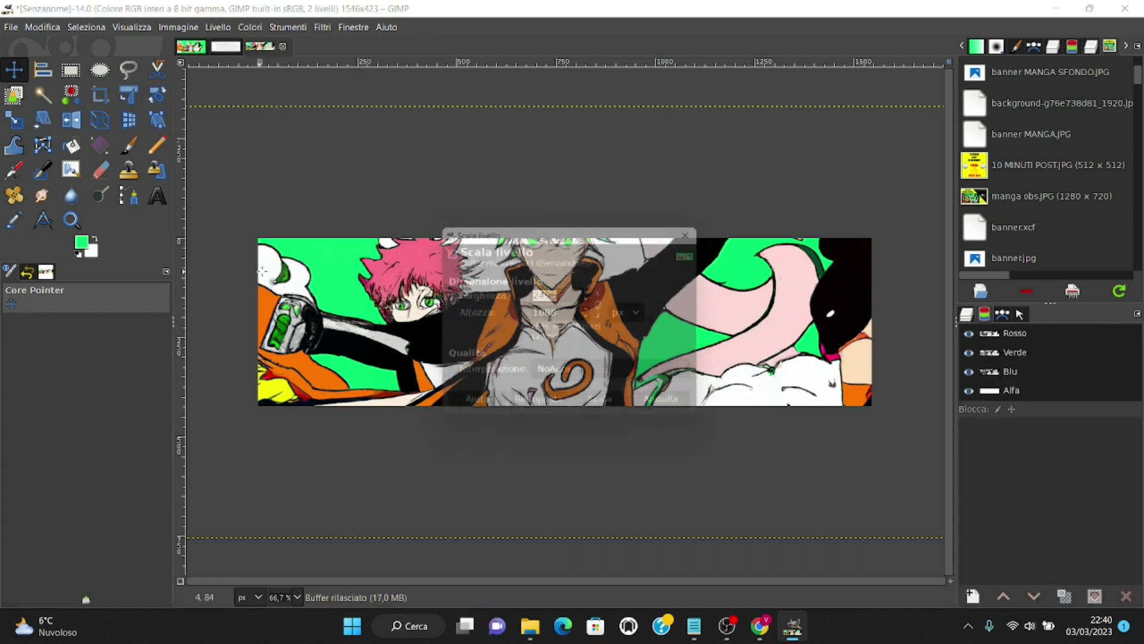
click(573, 375)
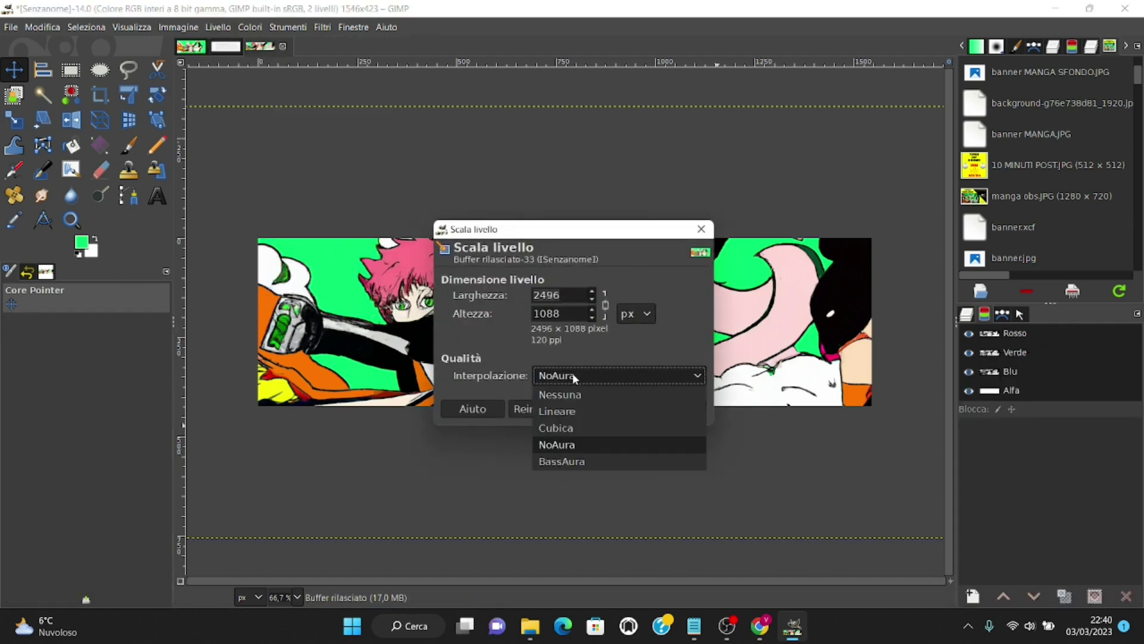
click(561, 449)
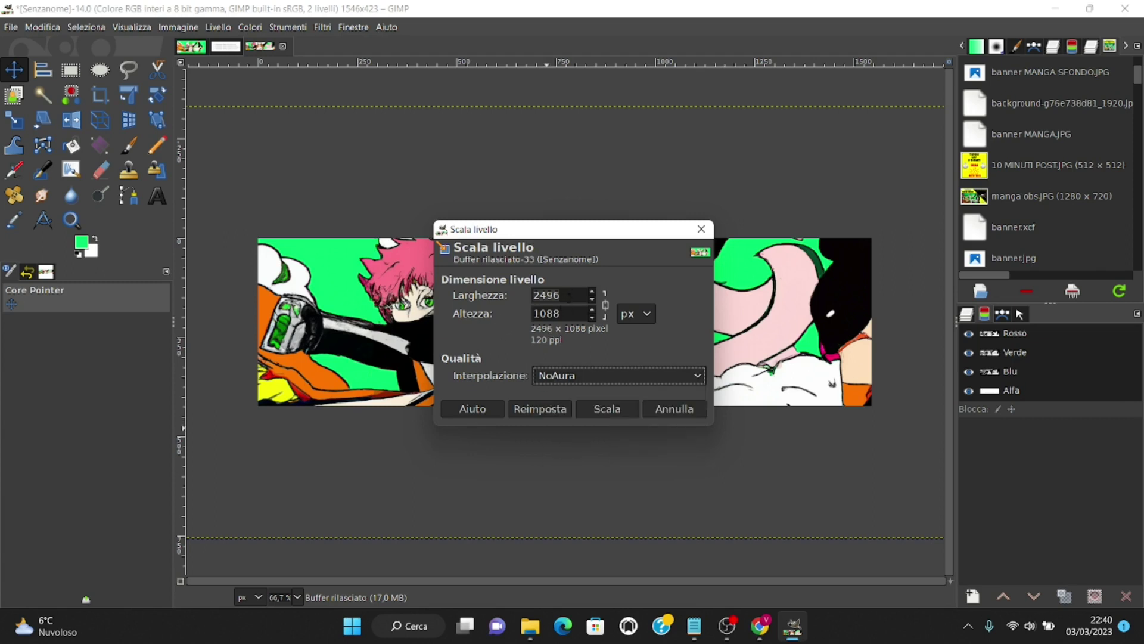
click(451, 296)
text(1546)
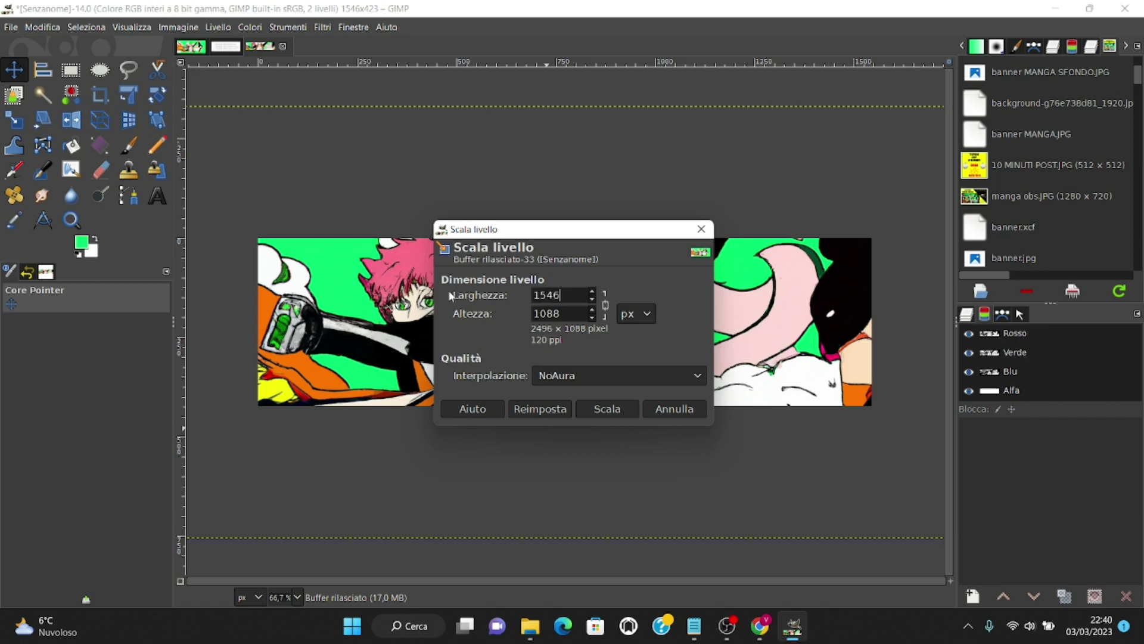
key(Tab)
text(423)
click(605, 305)
double_click(567, 295)
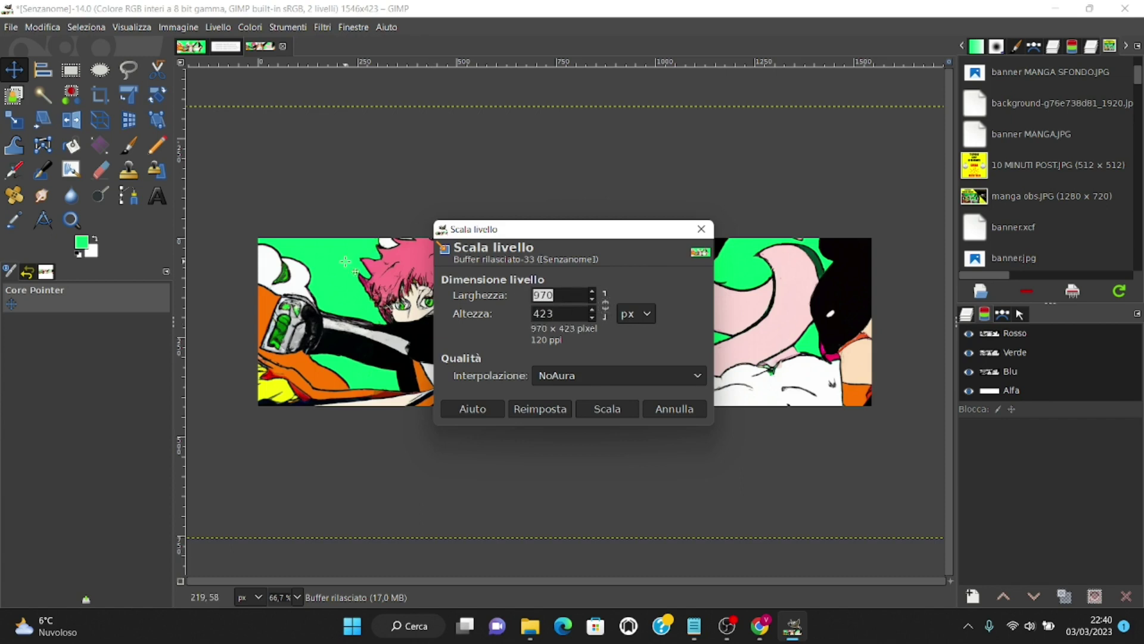
text(1546)
key(Tab)
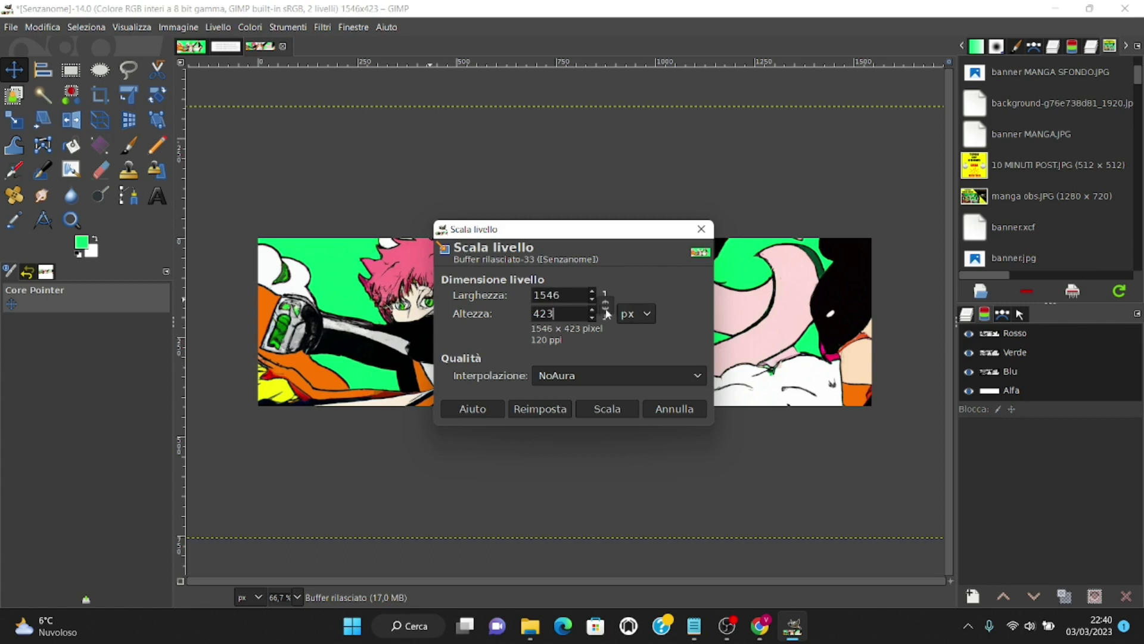
click(616, 410)
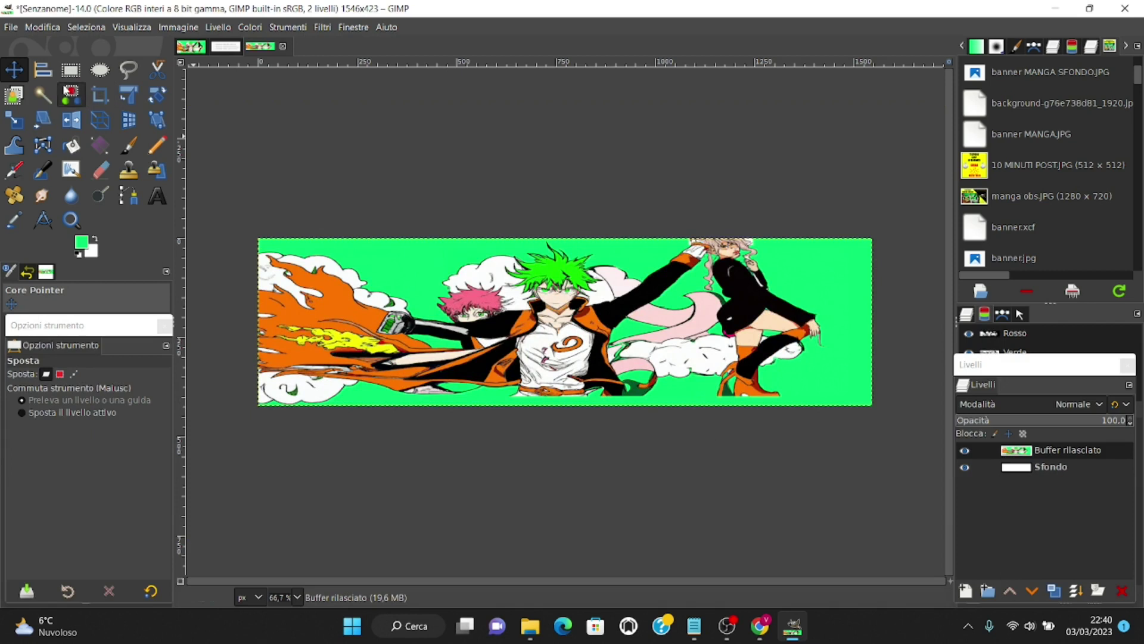
Try shifting the artwork layer, undo the move, then view the Zenzai Itacha dafont page in Chrome.
click(562, 299)
drag(560, 299, 567, 349)
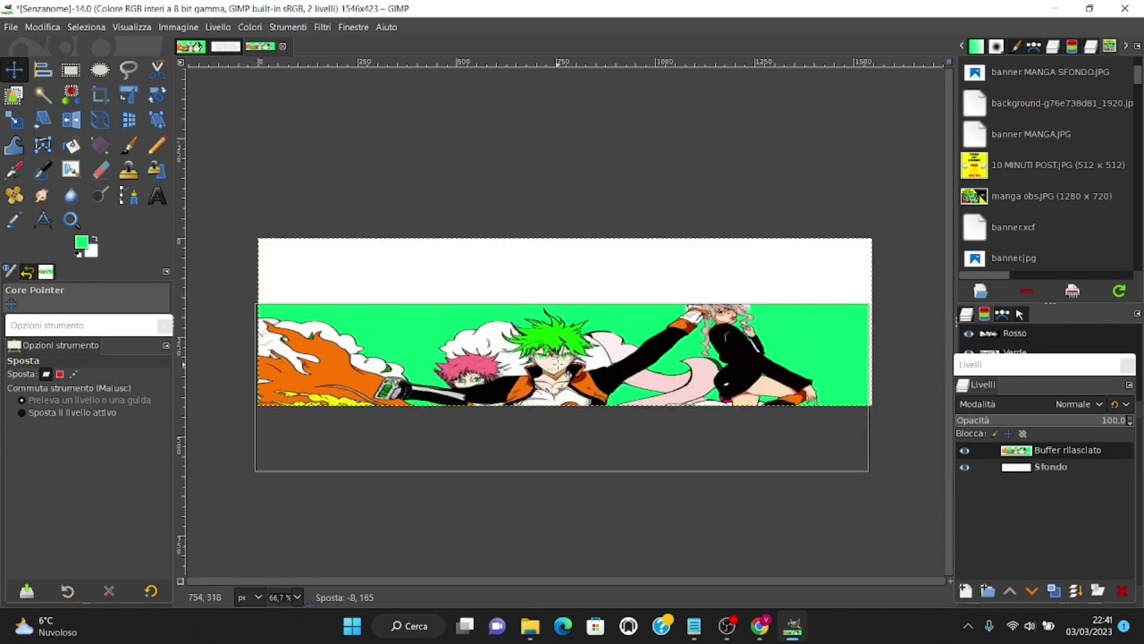
key(ctrl+z)
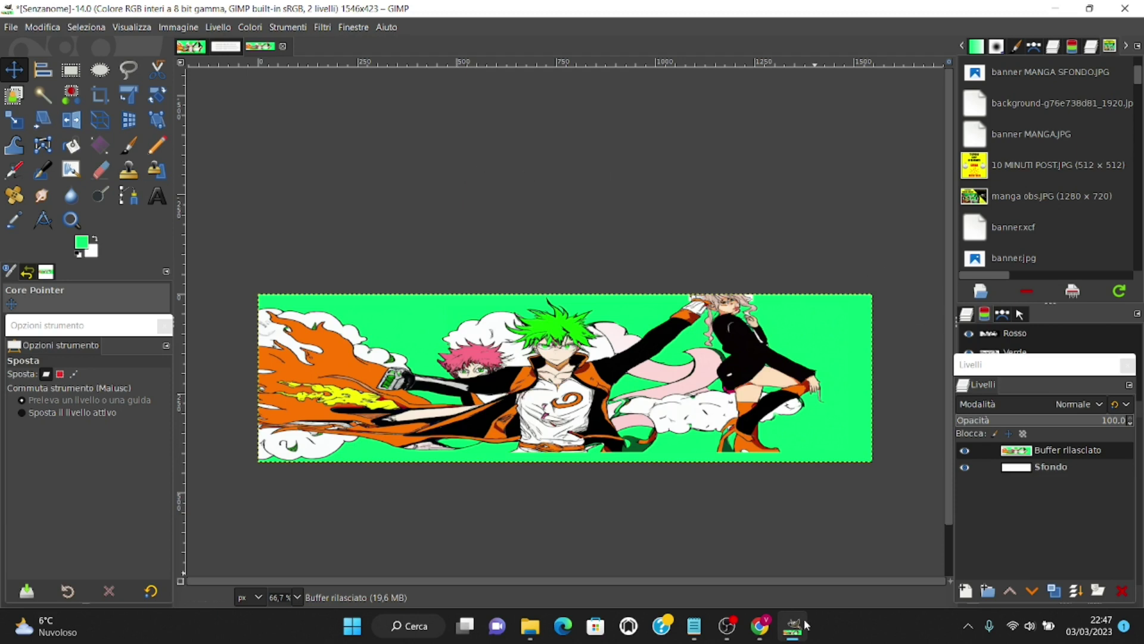
click(759, 626)
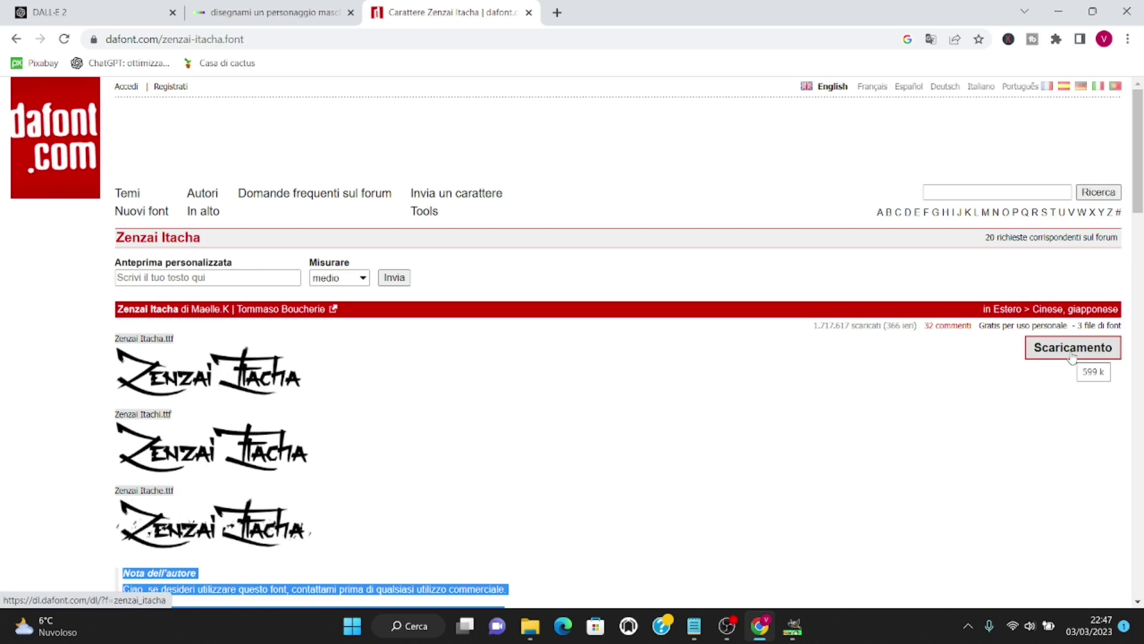
Scroll the Zenzai Itacha page and select the author's note, then go to the BANNER MANGA folder.
drag(1138, 206, 1140, 241)
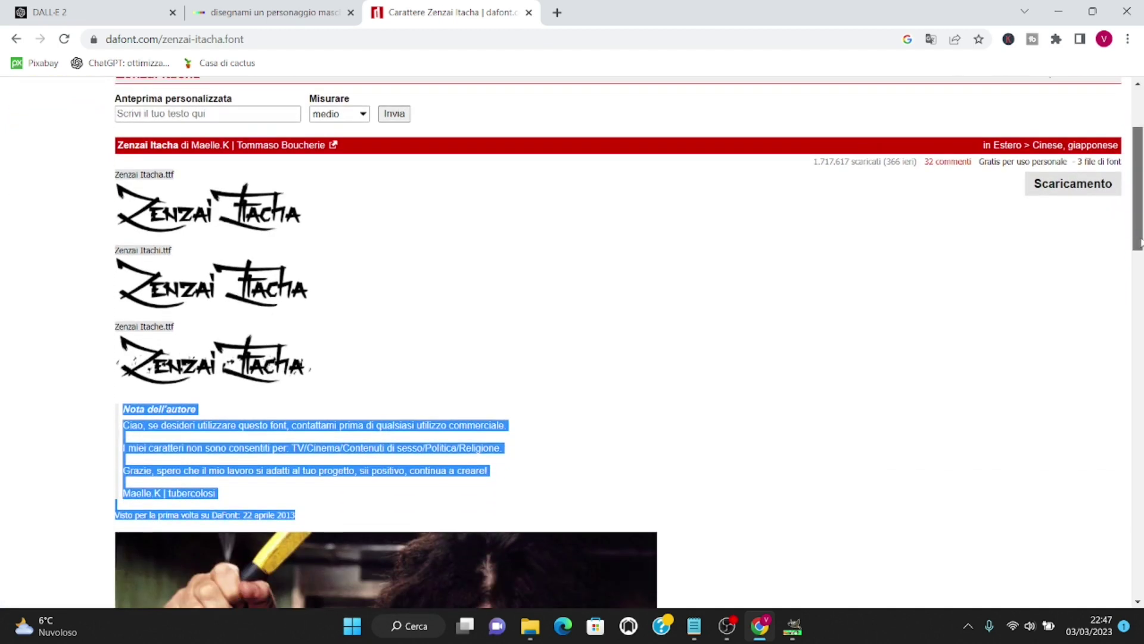
click(610, 309)
drag(129, 408, 296, 516)
scroll(511, 374, down, 5)
scroll(511, 374, down, 4)
scroll(537, 417, up, 5)
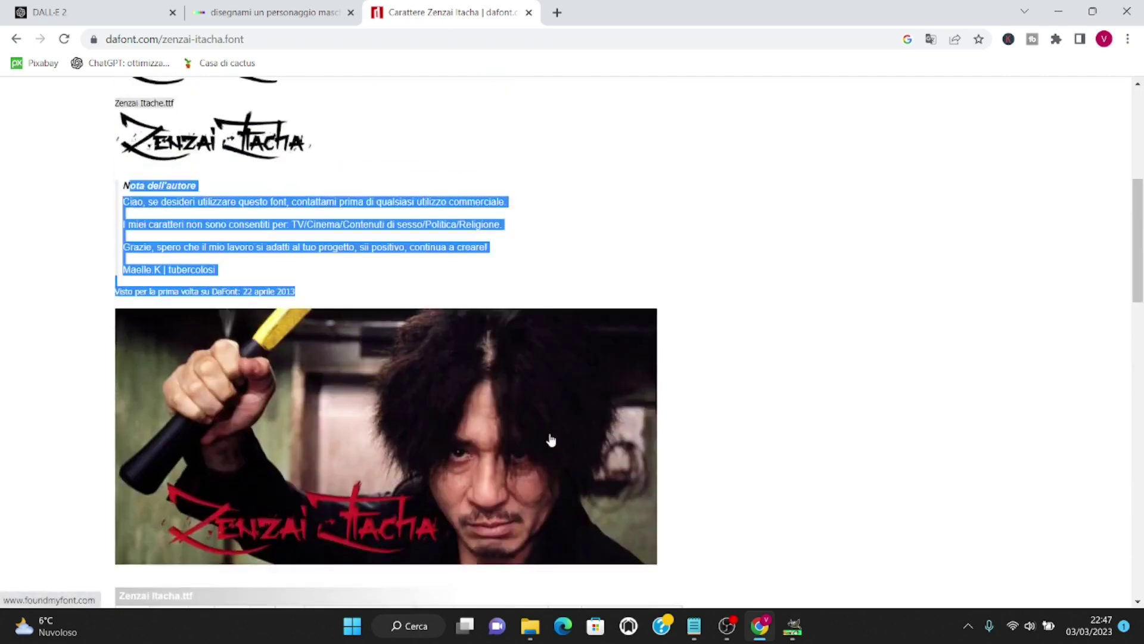
scroll(551, 440, up, 5)
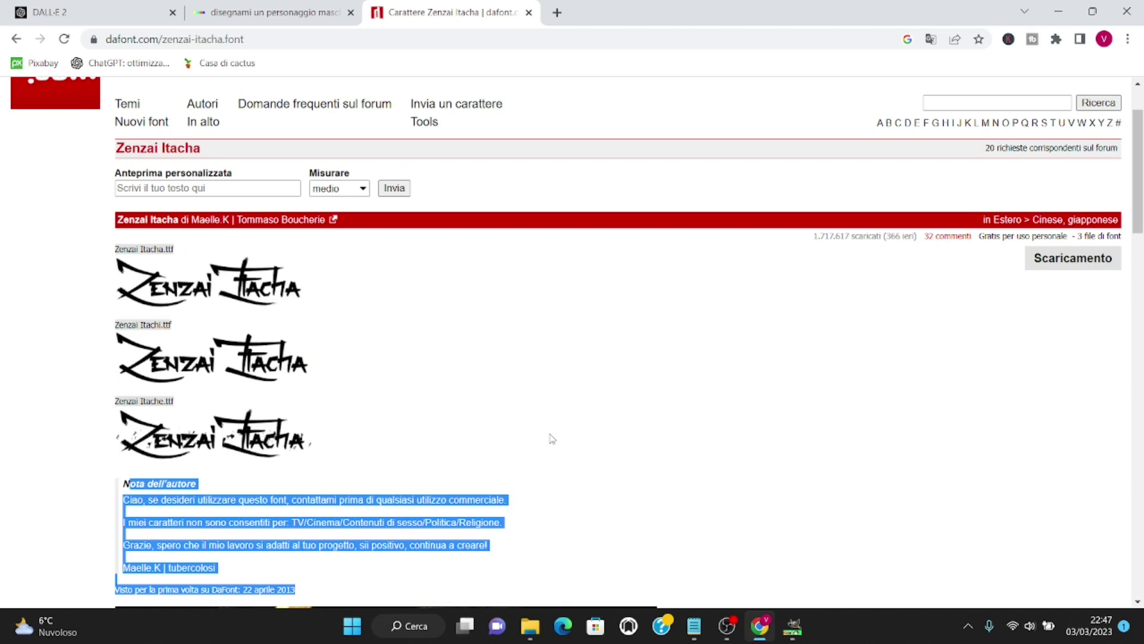
scroll(551, 438, up, 2)
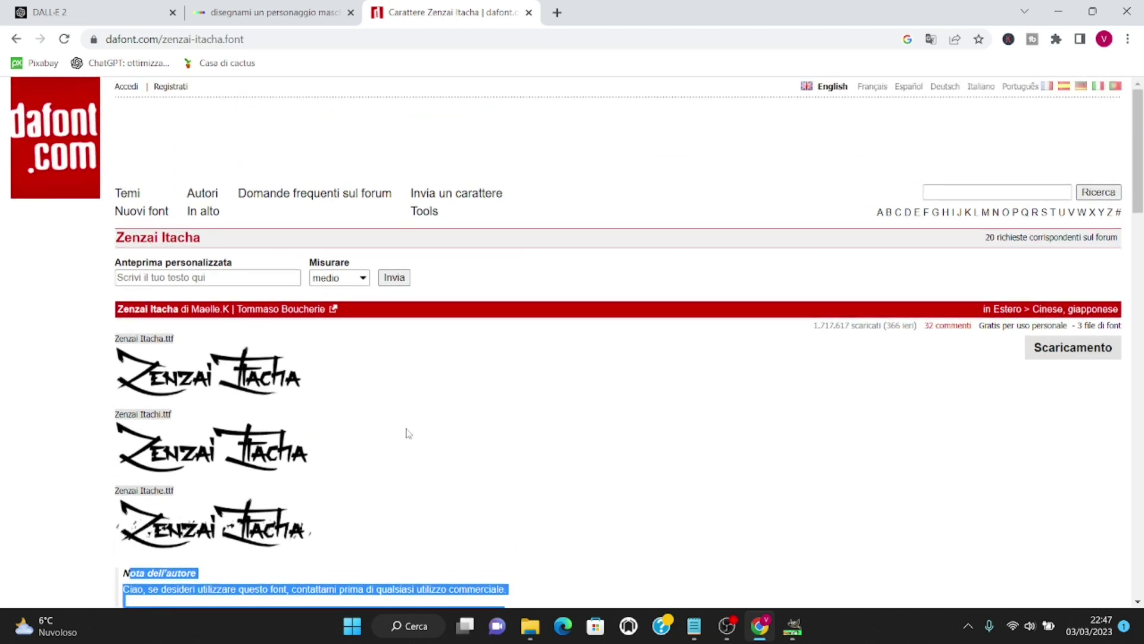
click(530, 626)
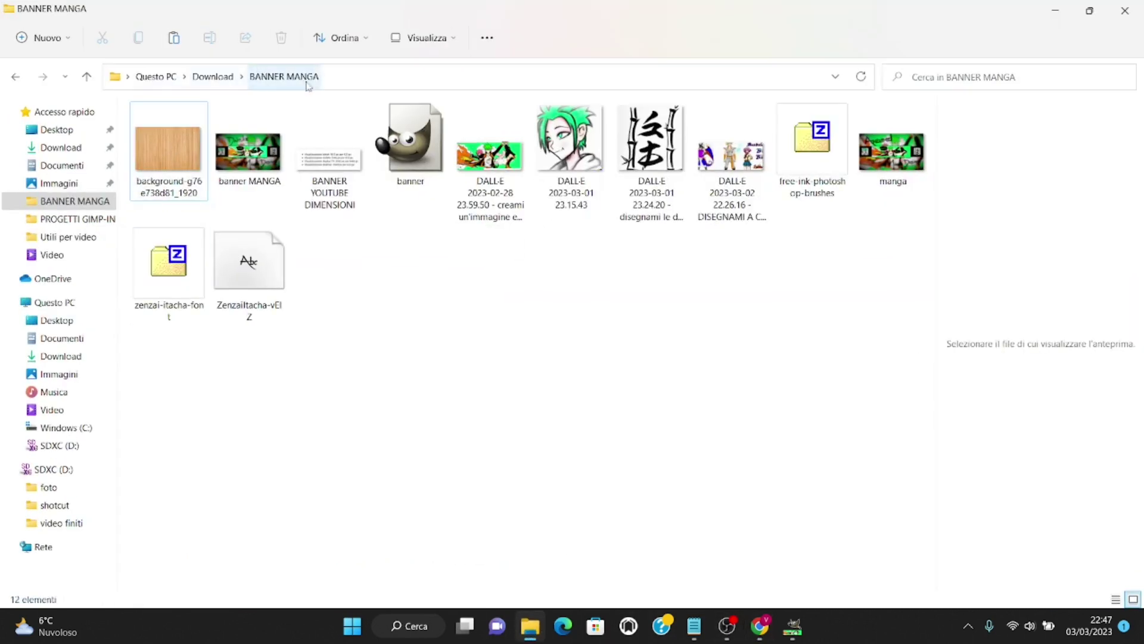
Inspect the zenzai-itacha-font zip in 7-Zip, then open the Zenzaiitacha TTF font preview.
double_click(165, 272)
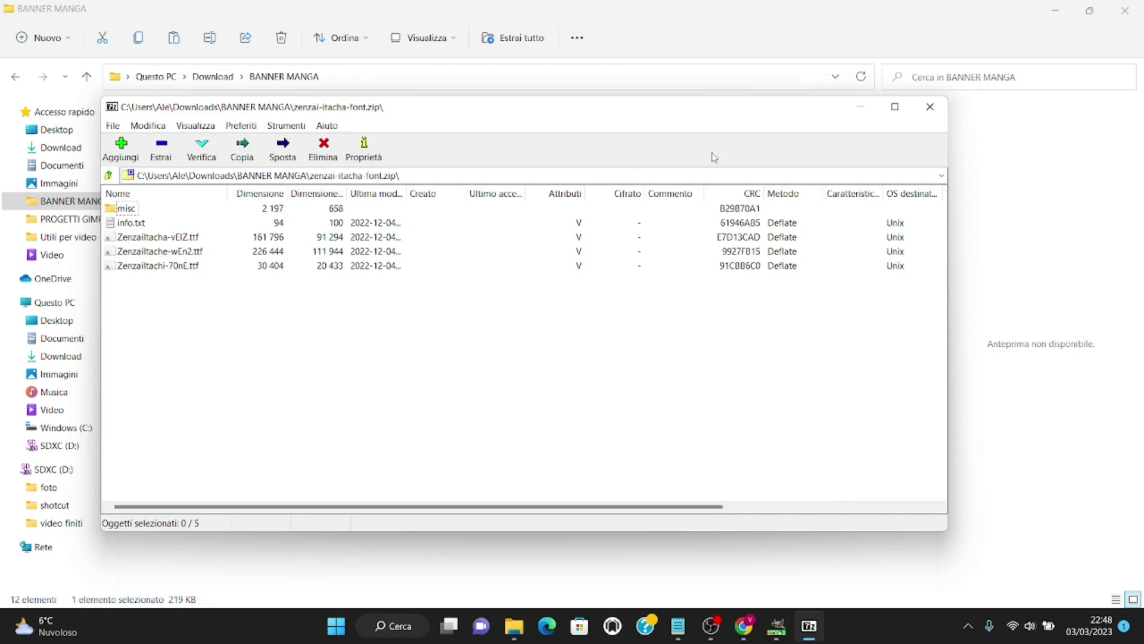
click(930, 106)
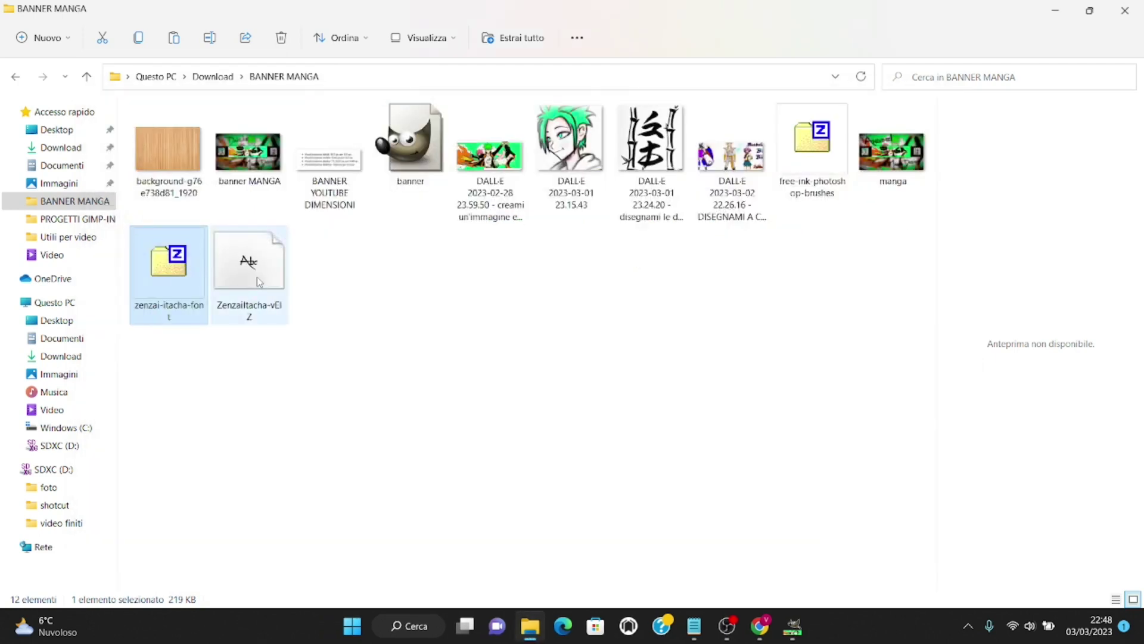
mouse_move(249, 270)
double_click(253, 272)
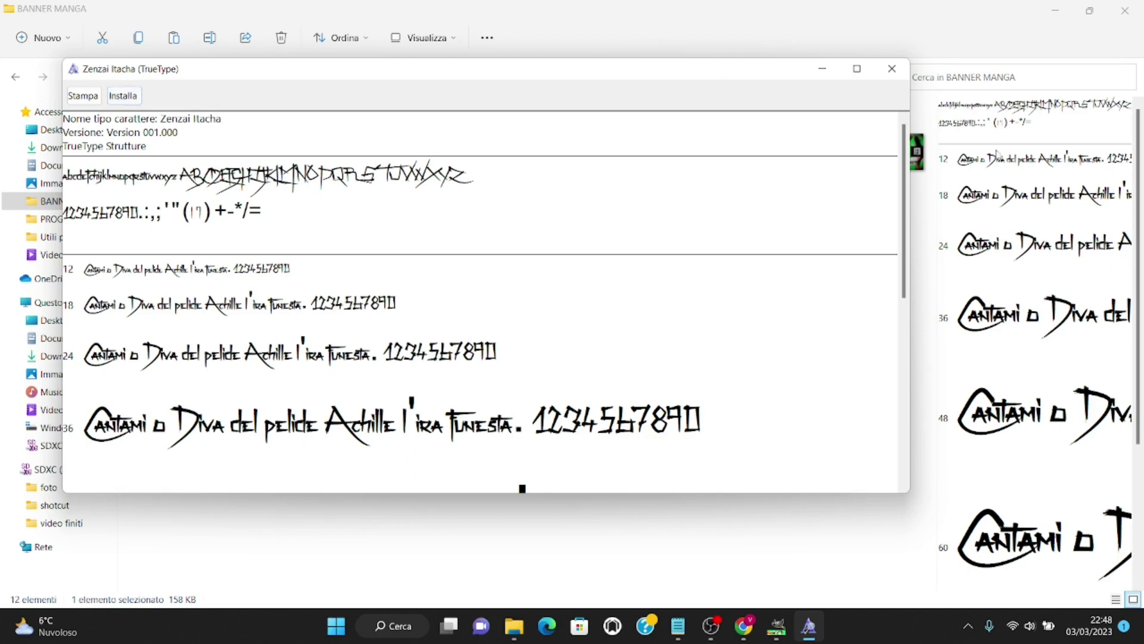
Back in GIMP, start a Zenzai Itachi text box above the banner, then take the Move tool.
click(892, 69)
click(793, 627)
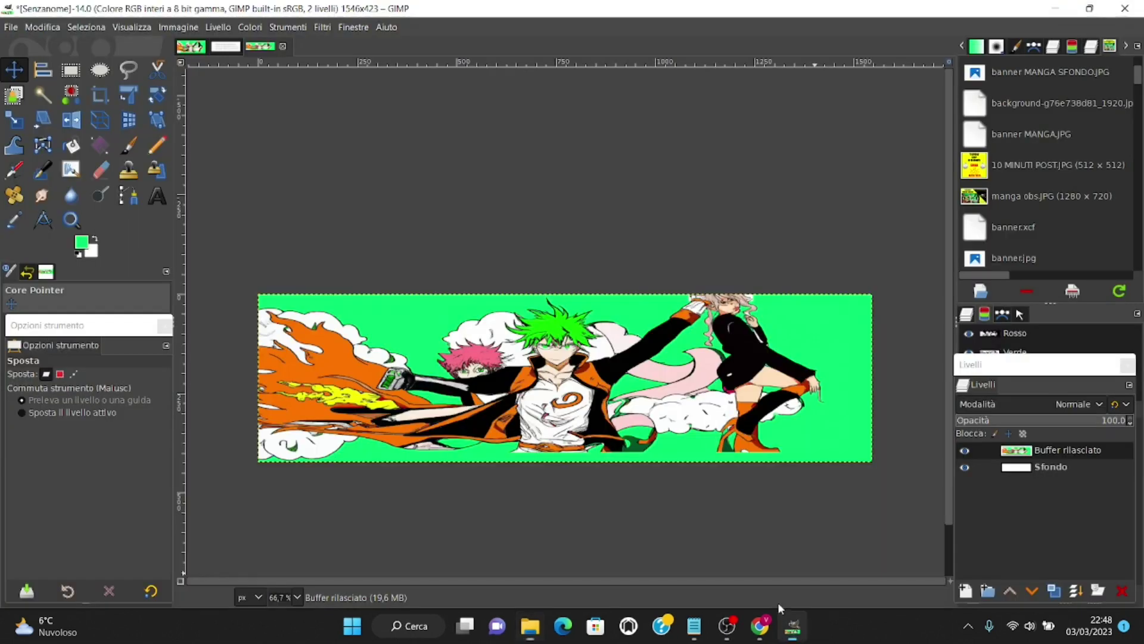
click(158, 195)
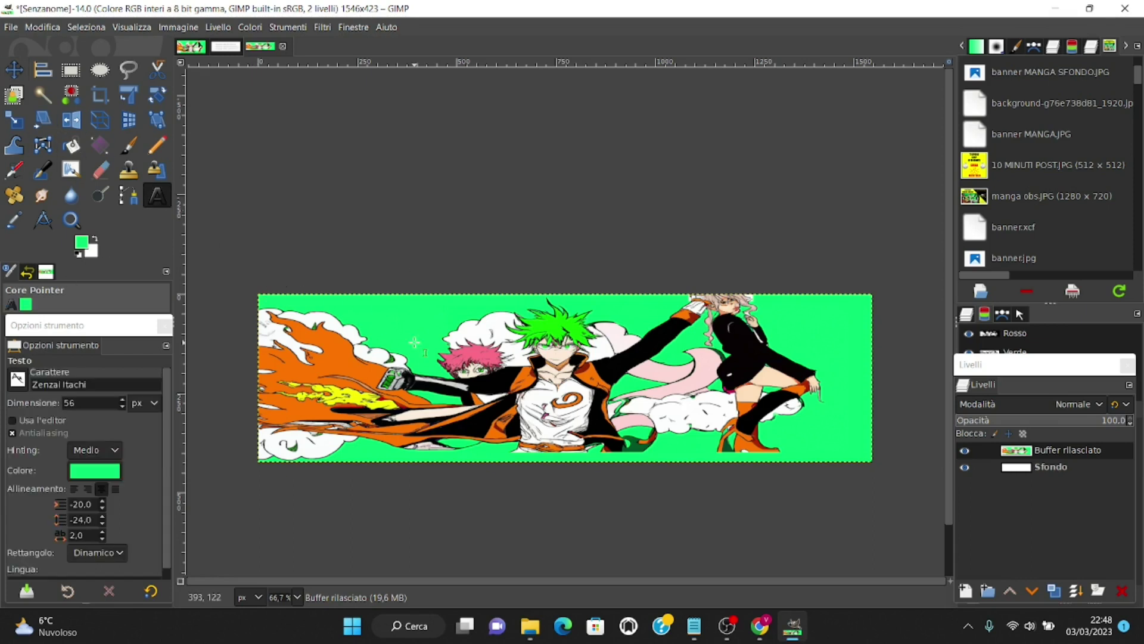
click(384, 307)
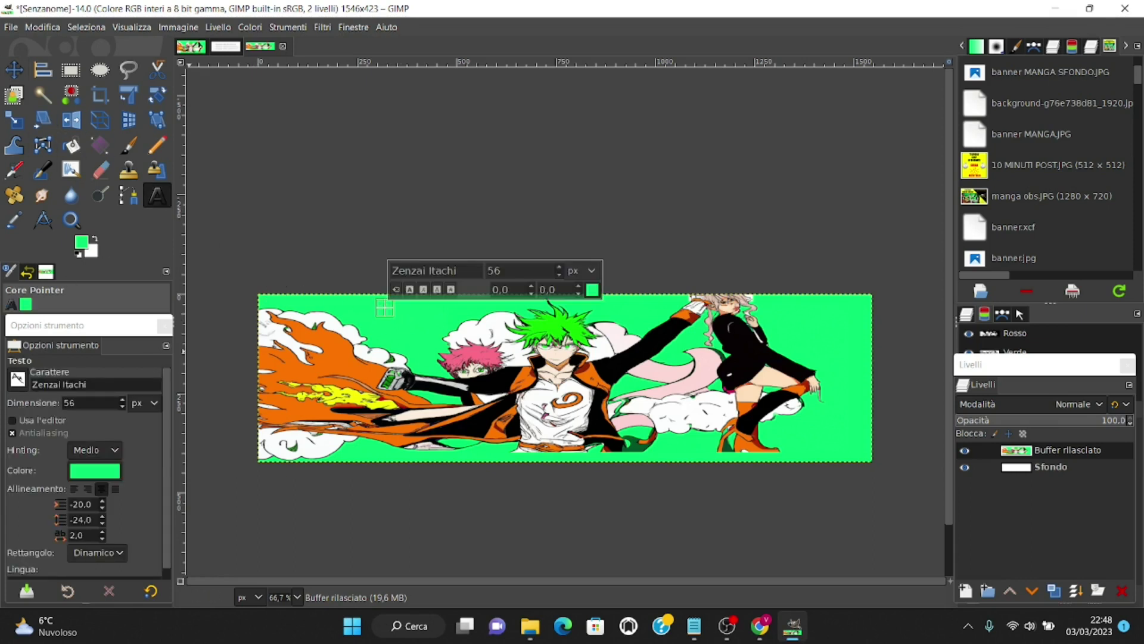
click(60, 384)
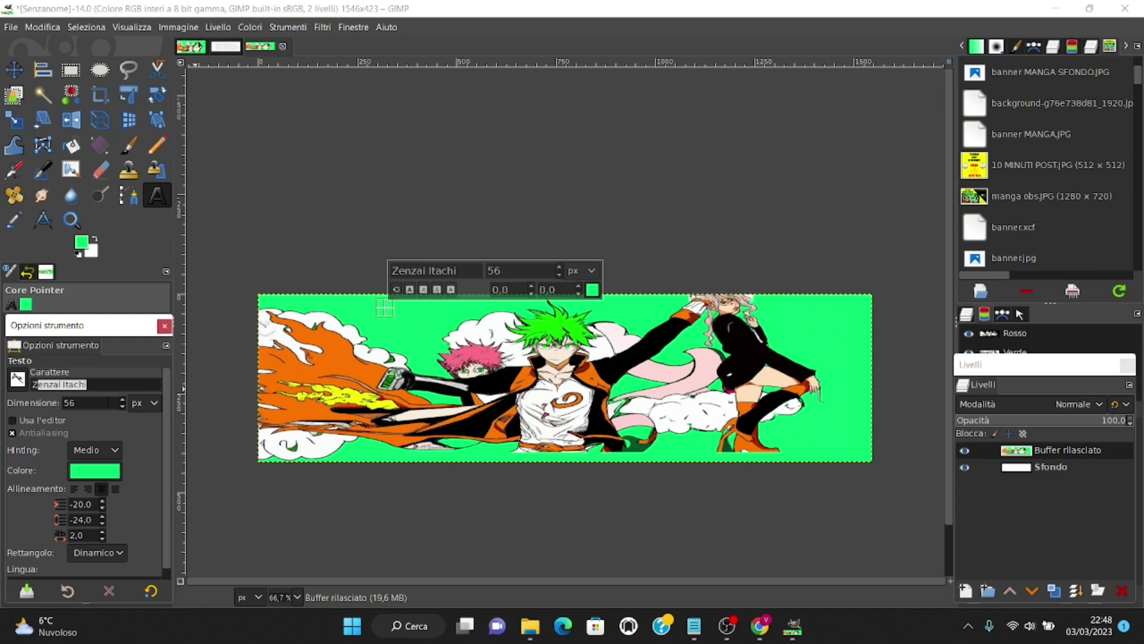
click(351, 272)
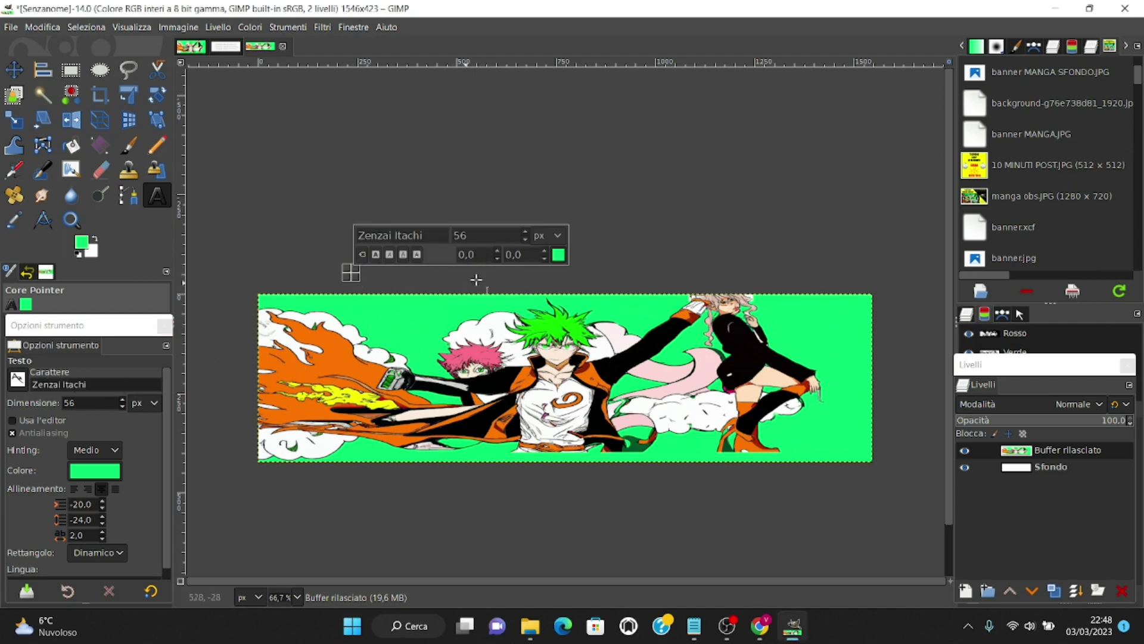
click(561, 188)
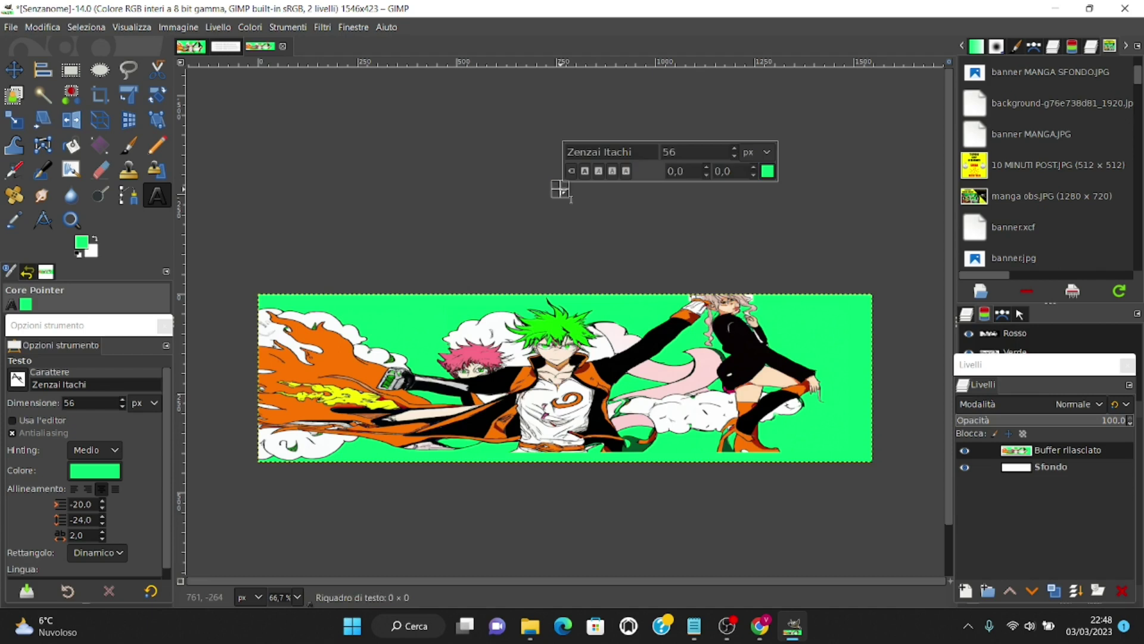
click(15, 69)
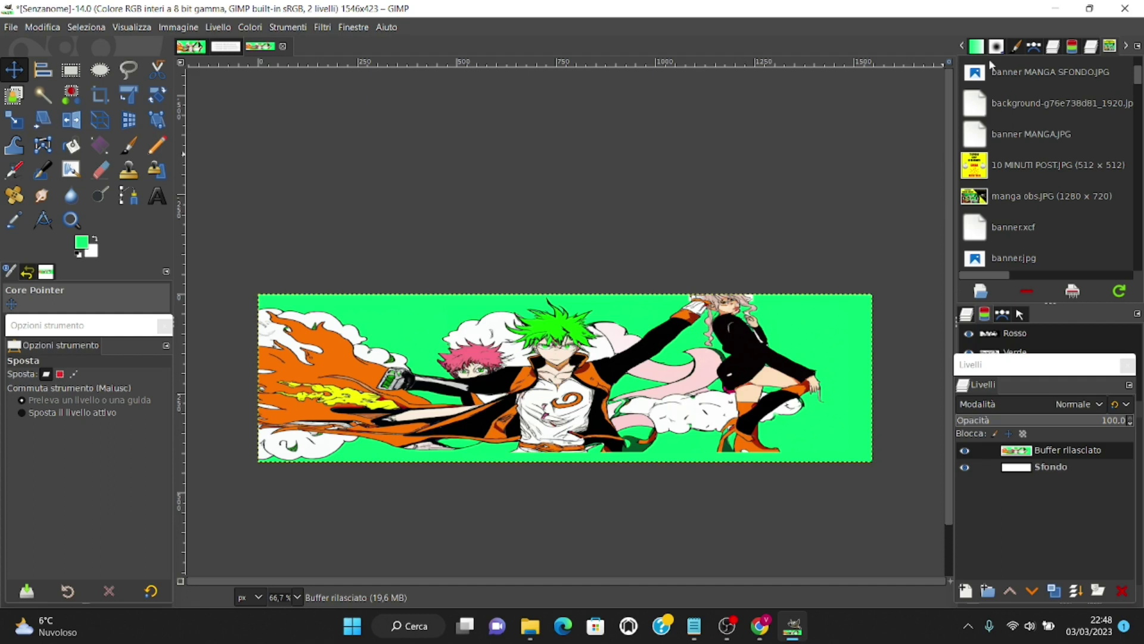
Select the Paintbrush and bring up its brush picker and the full Brushes list.
click(128, 144)
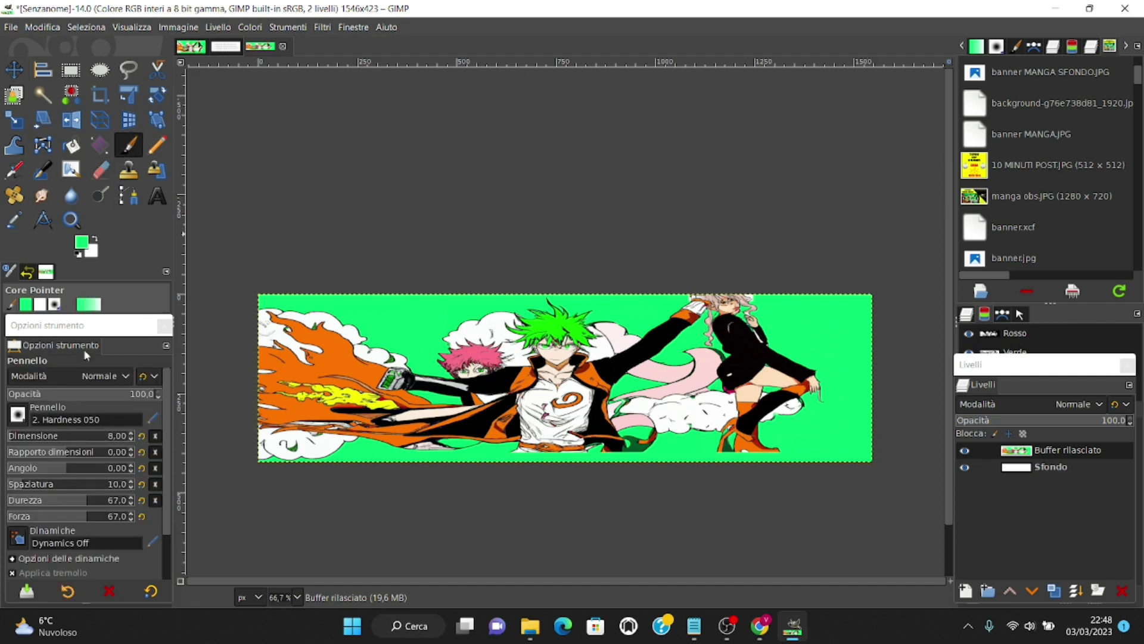
click(18, 414)
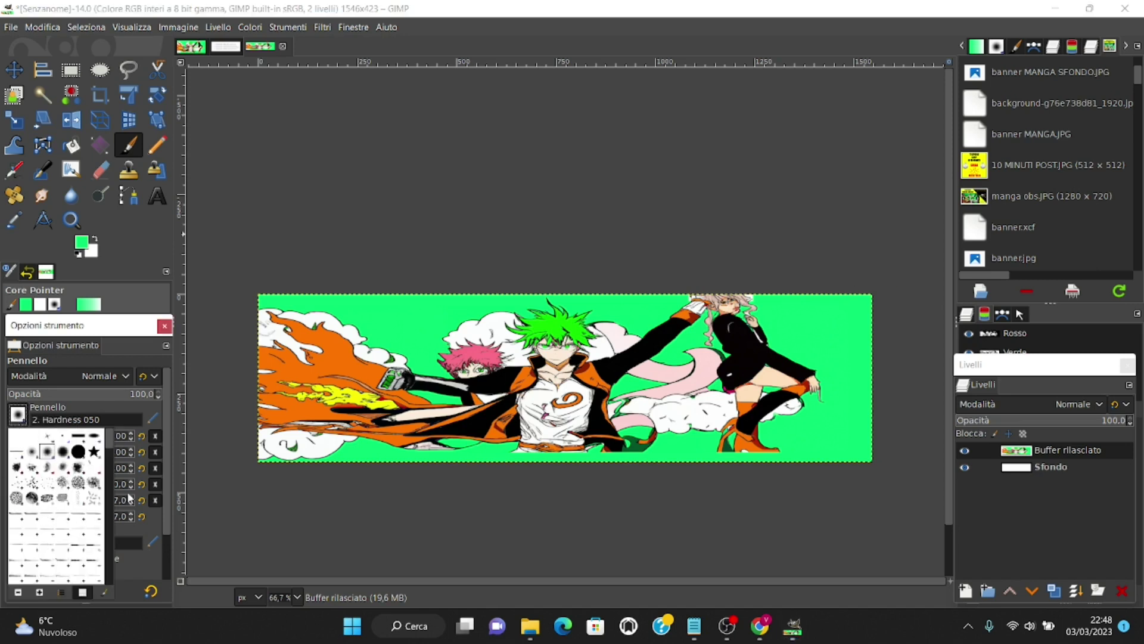
click(170, 428)
click(18, 414)
click(18, 414)
click(996, 47)
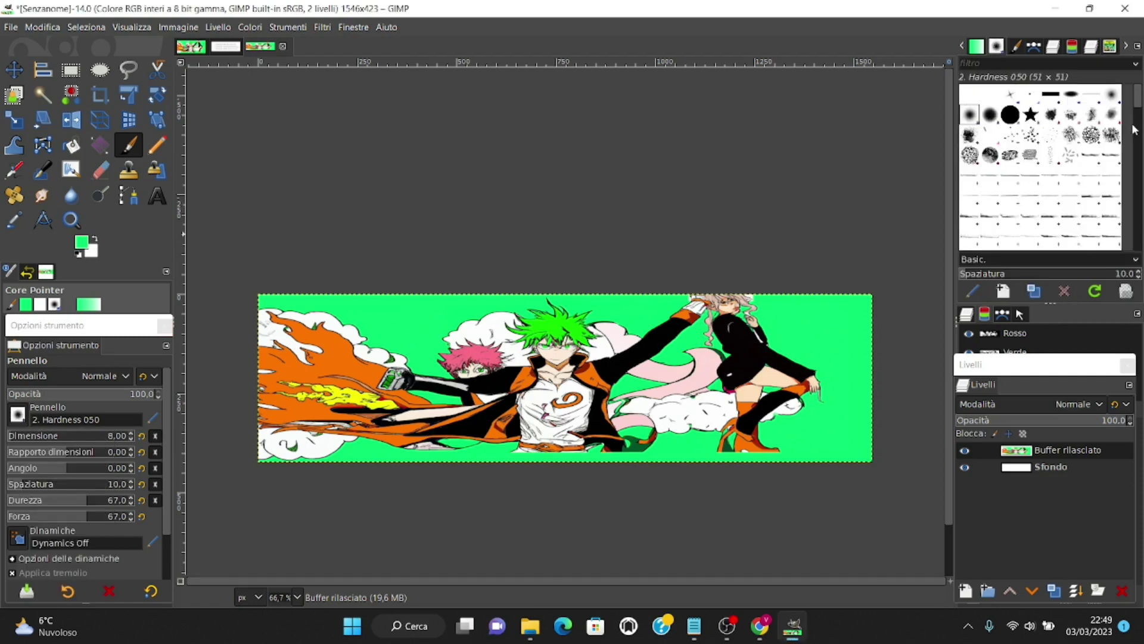
Scroll through the installed brushes, then view the Free Ink Brushes download page in Chrome.
drag(1138, 101, 1140, 239)
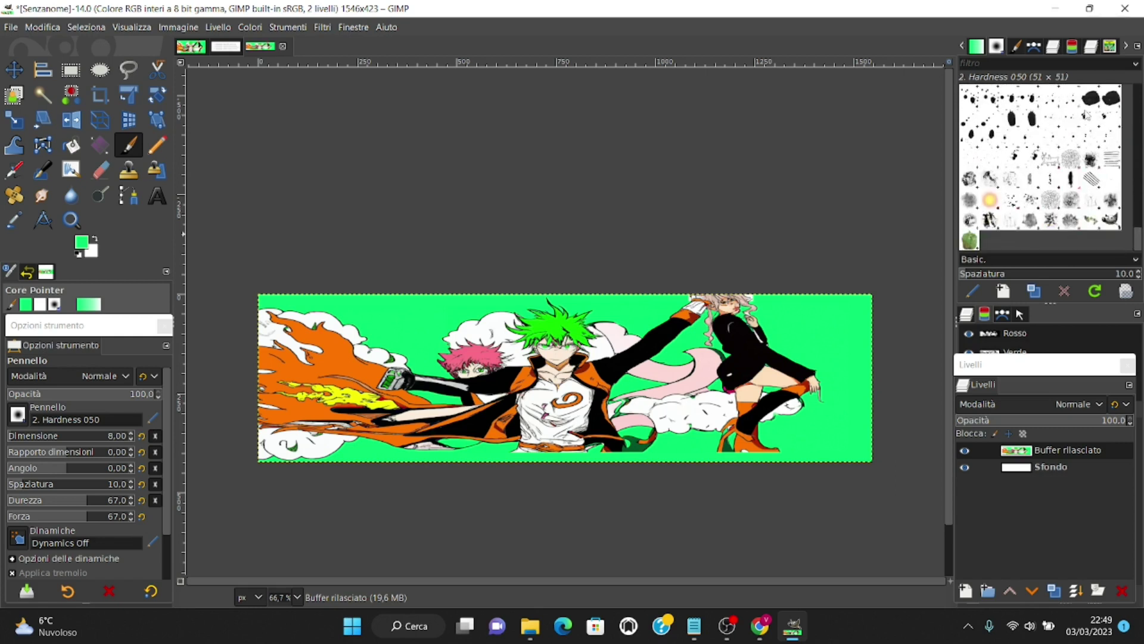
scroll(1067, 126, up, 2)
scroll(1067, 127, up, 2)
scroll(1067, 127, up, 2)
scroll(1067, 126, up, 2)
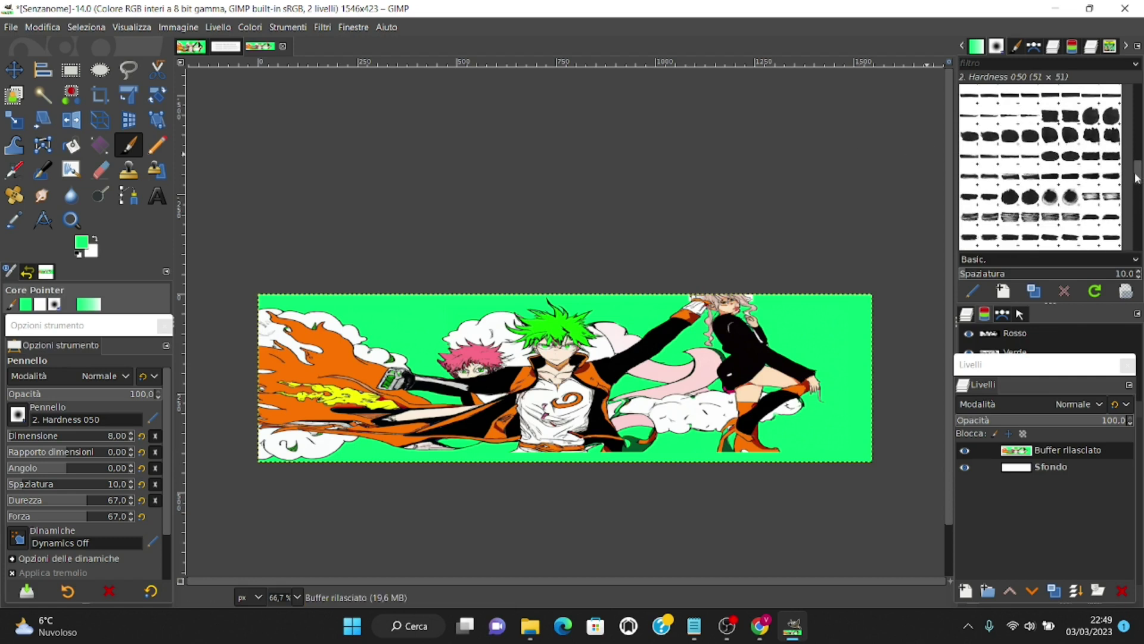
drag(1138, 178, 1141, 164)
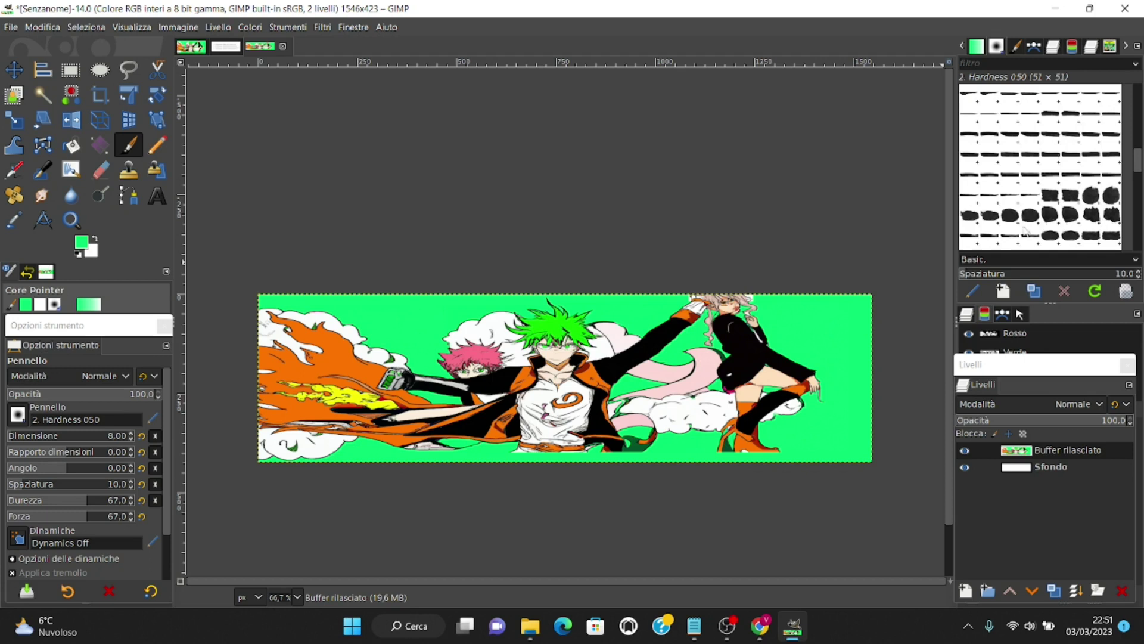
click(760, 626)
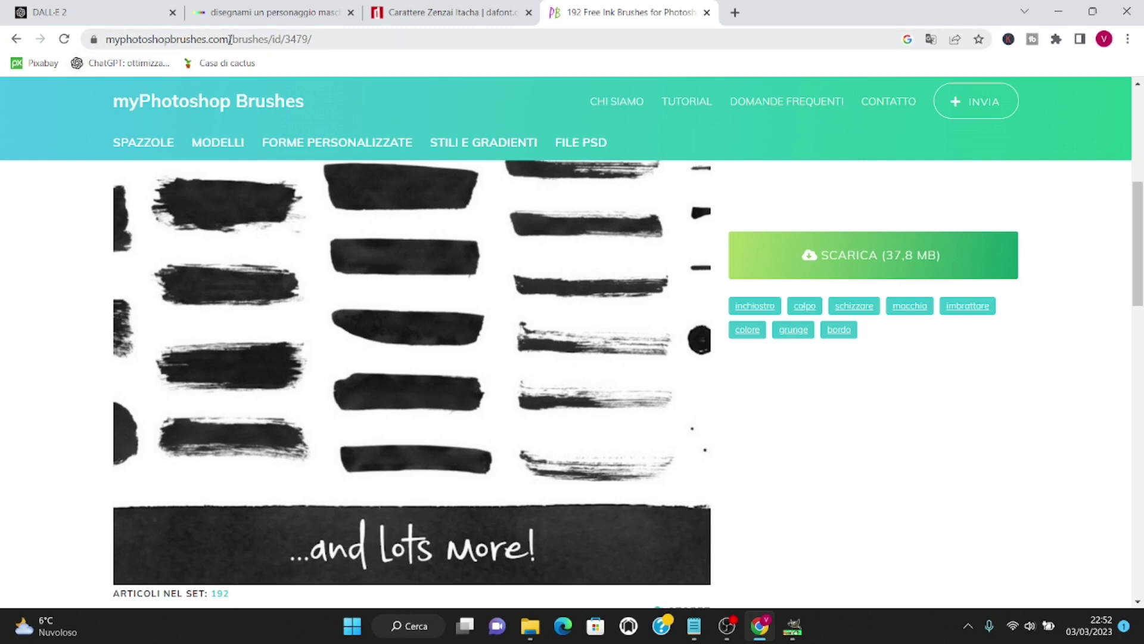
Review the 192 free ink brushes page, then bring the BANNER MANGA downloads folder forward.
scroll(369, 256, up, 5)
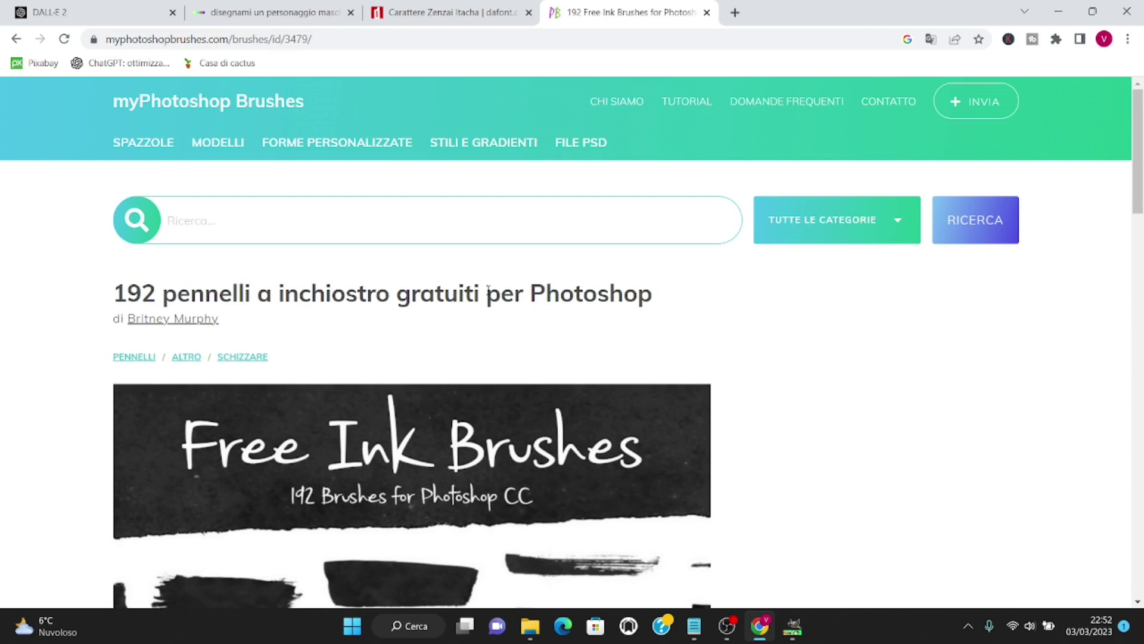
scroll(714, 333, down, 3)
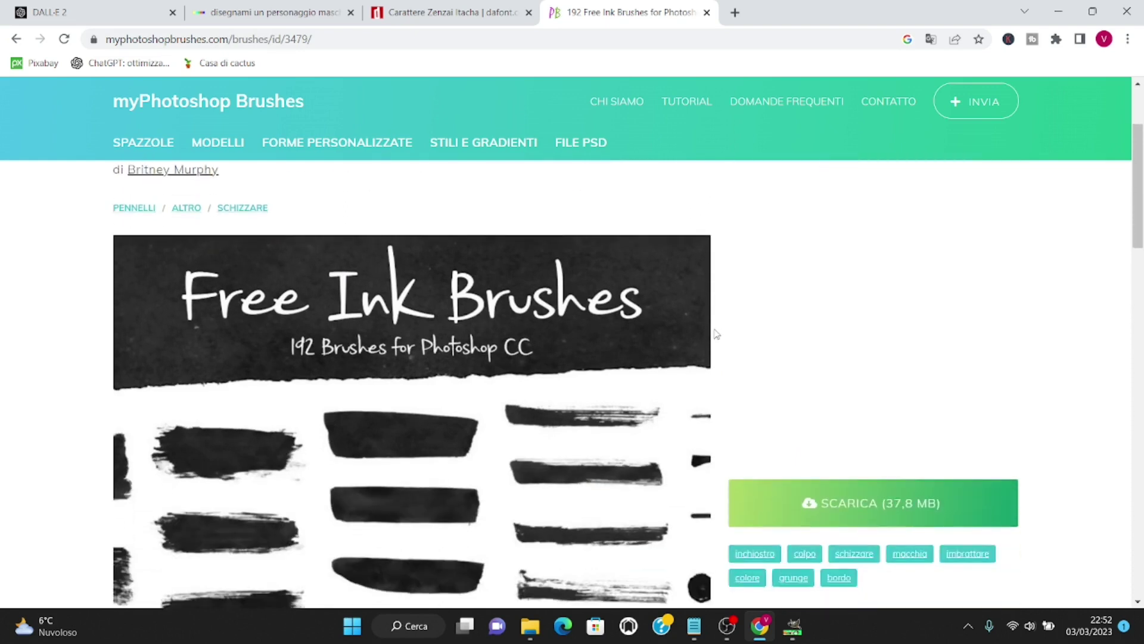
scroll(715, 333, down, 1)
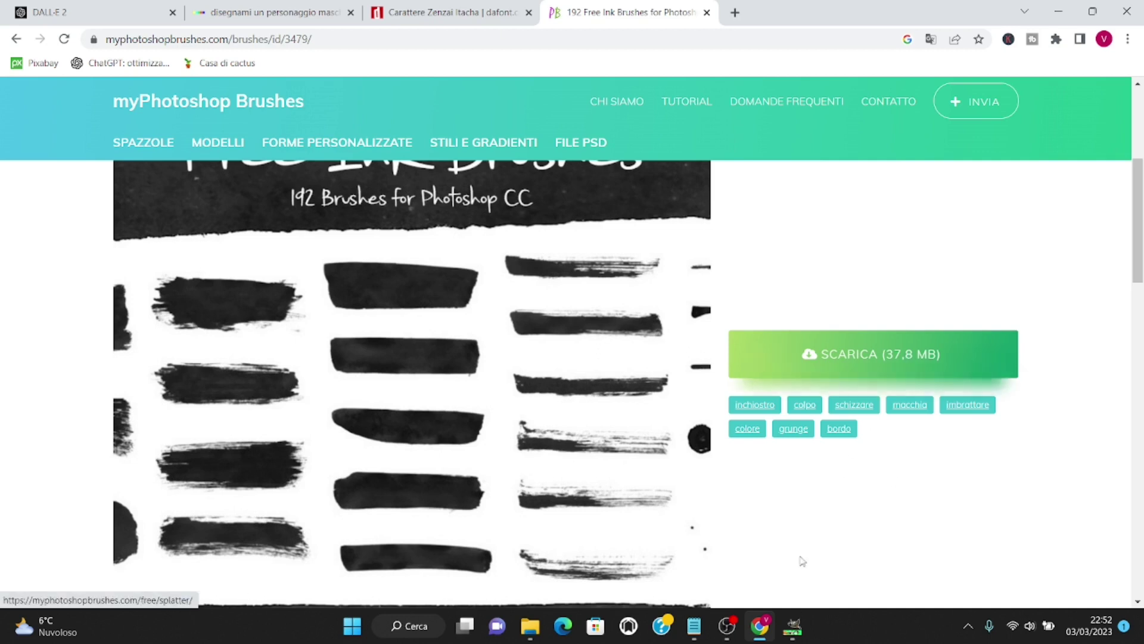
click(529, 626)
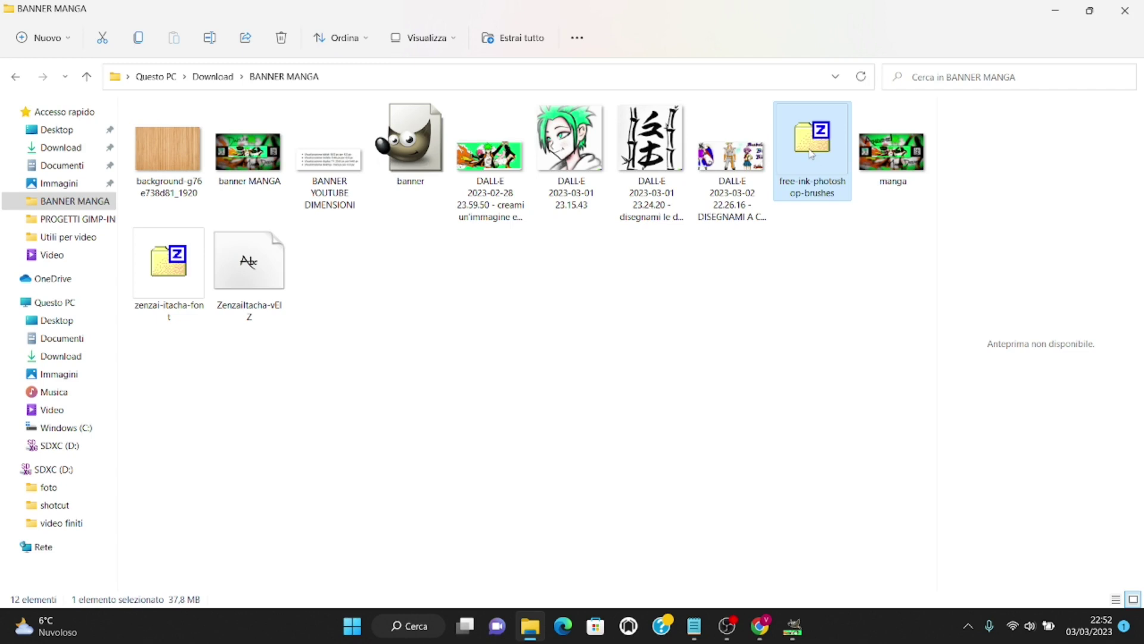
mouse_move(812, 143)
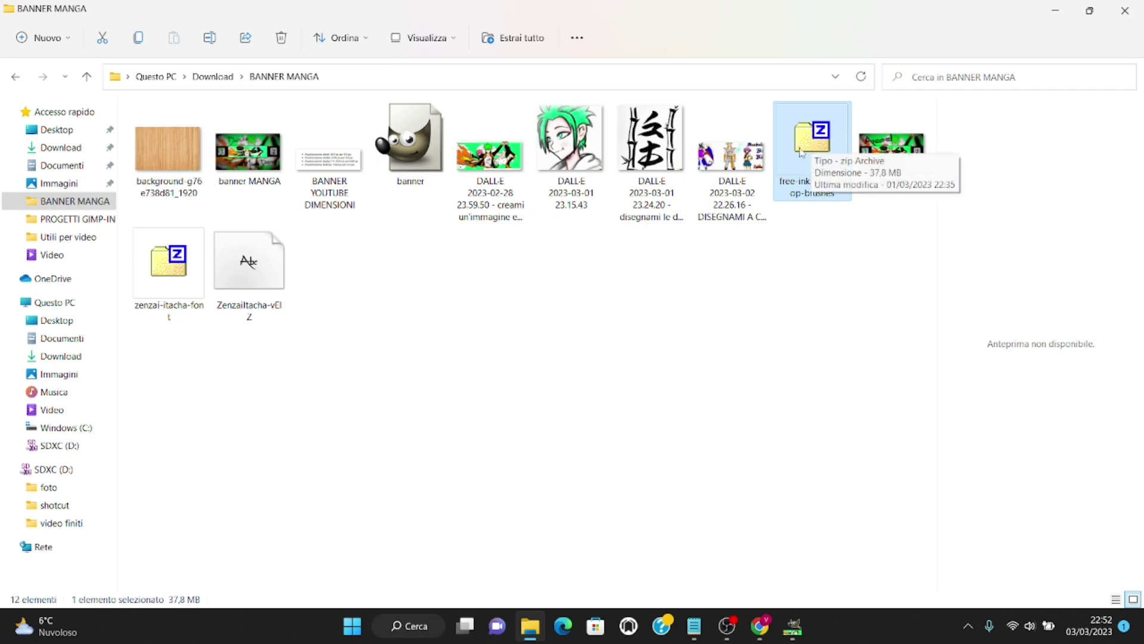
Check free-ink-photoshop-brushes.zip holds Free-Ink-Brushes.abr and ReadMe.txt, then return to GIMP.
double_click(817, 146)
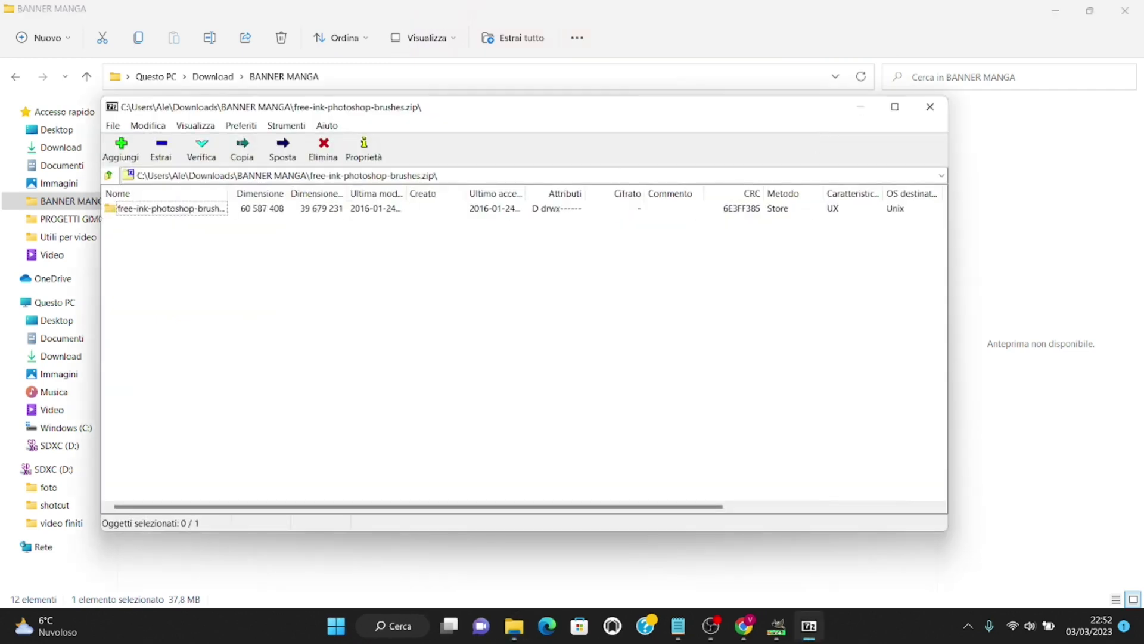
double_click(149, 210)
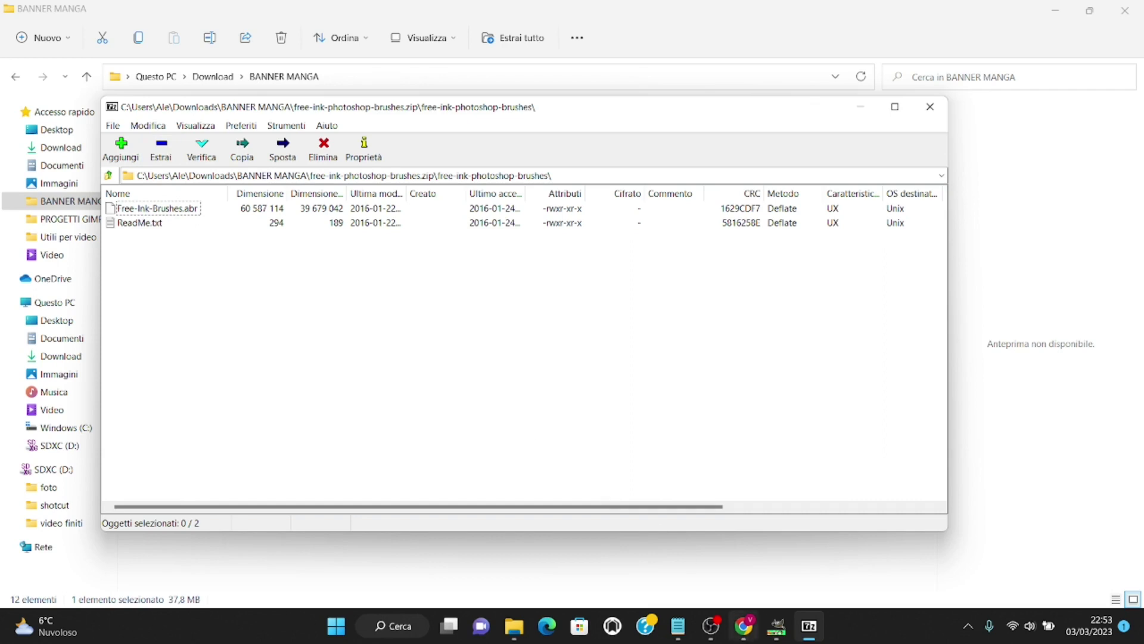
click(776, 626)
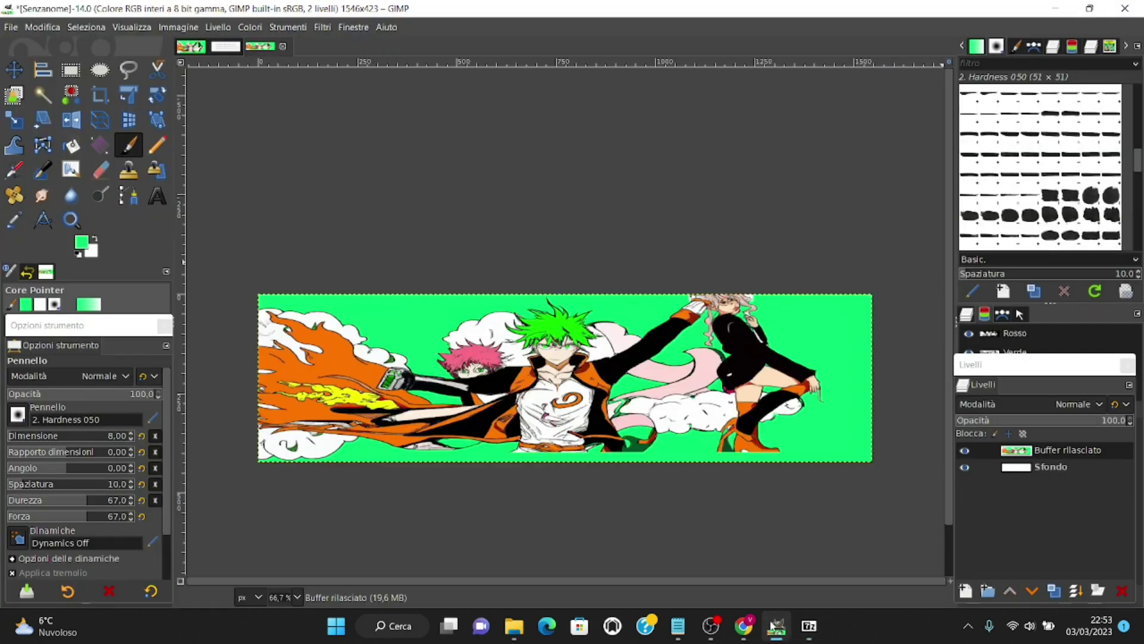
Find GIMP's personal brushes folder under Preferences > Folders > Brushes and show it in File Explorer.
click(45, 33)
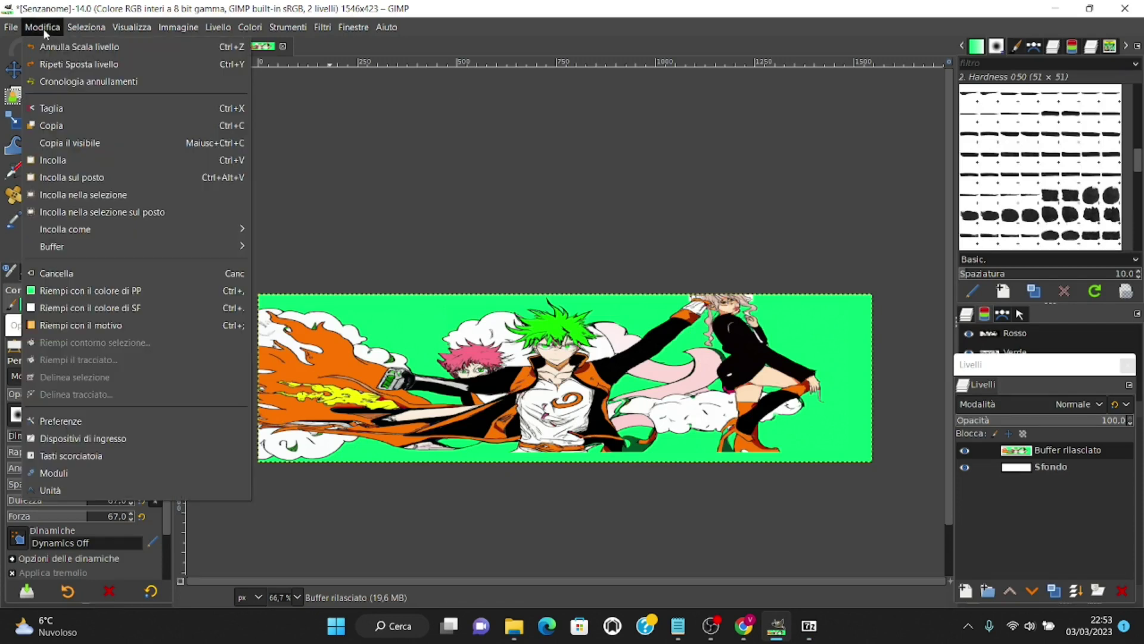
click(73, 423)
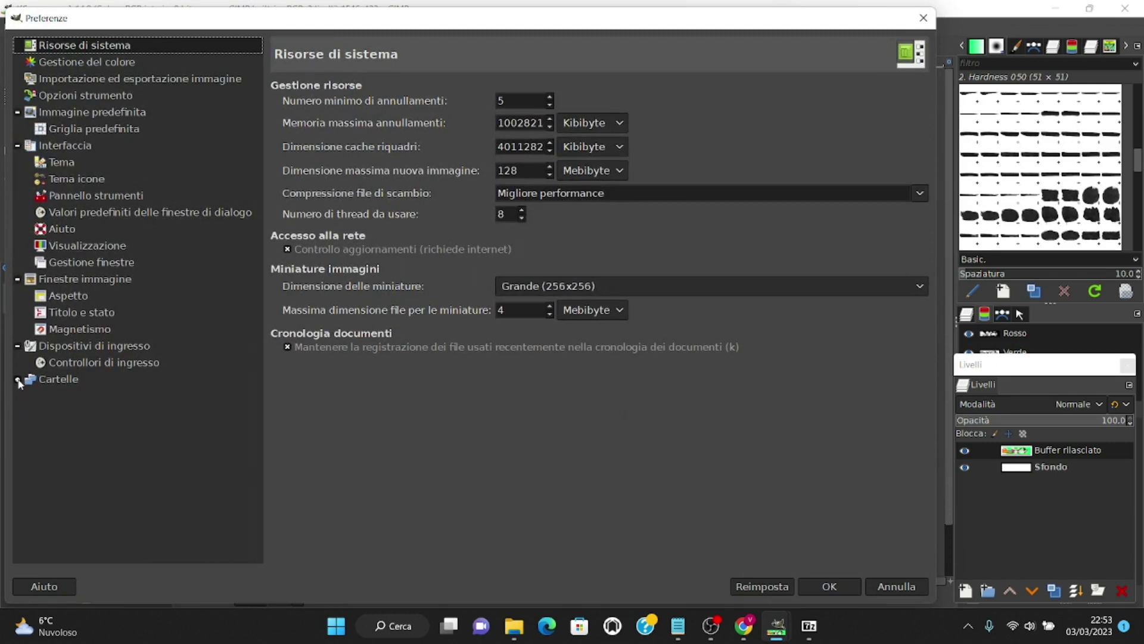
click(17, 379)
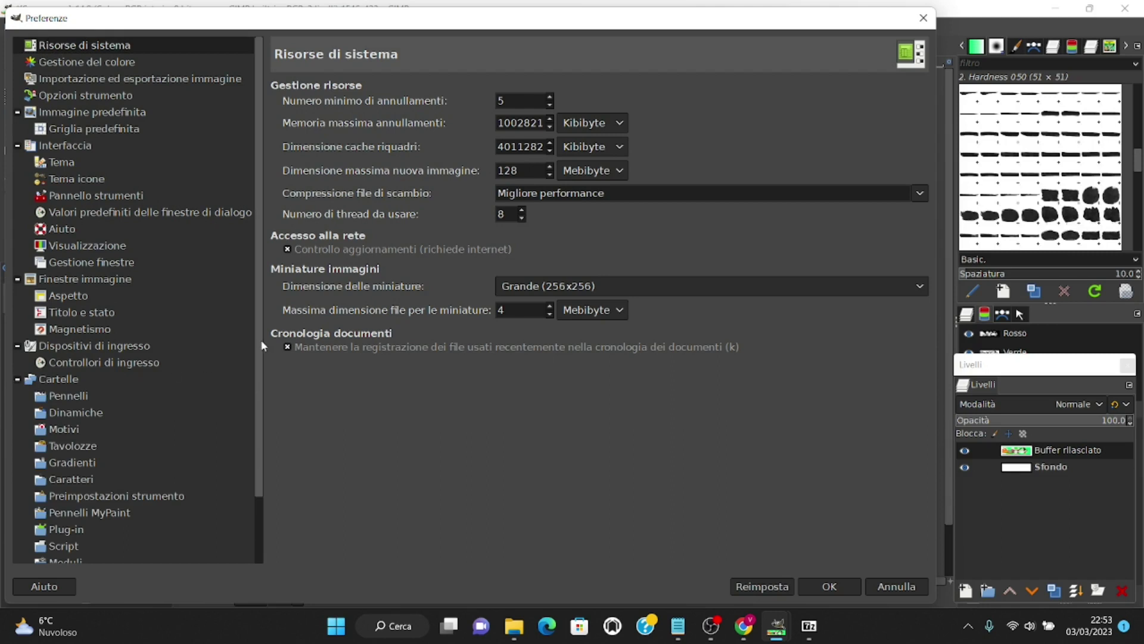
drag(262, 345, 258, 419)
click(70, 322)
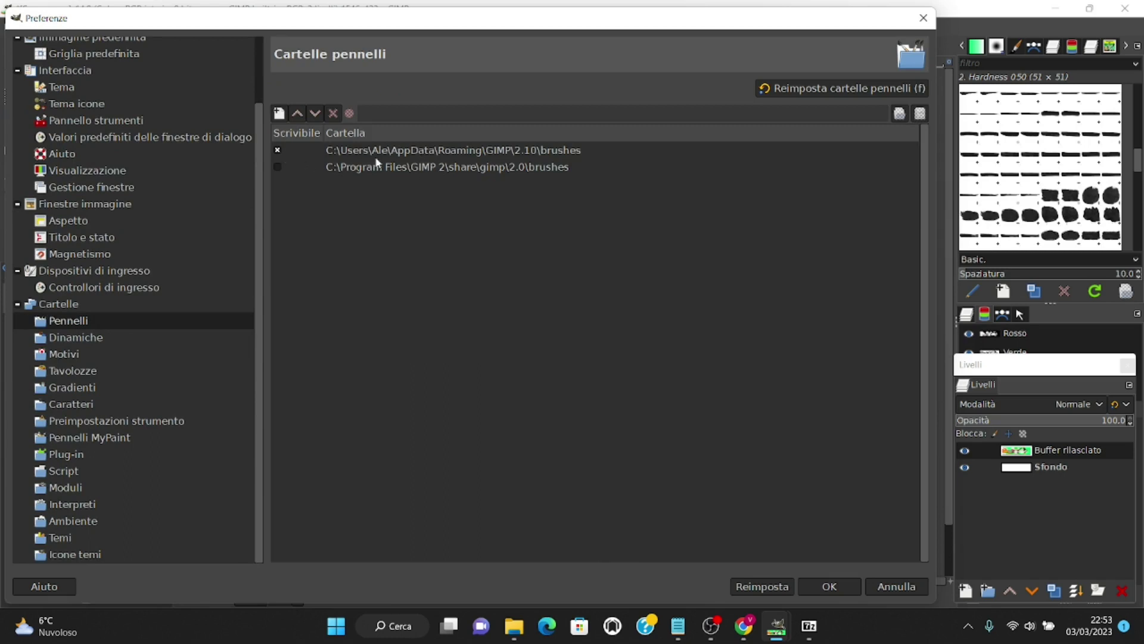
click(433, 152)
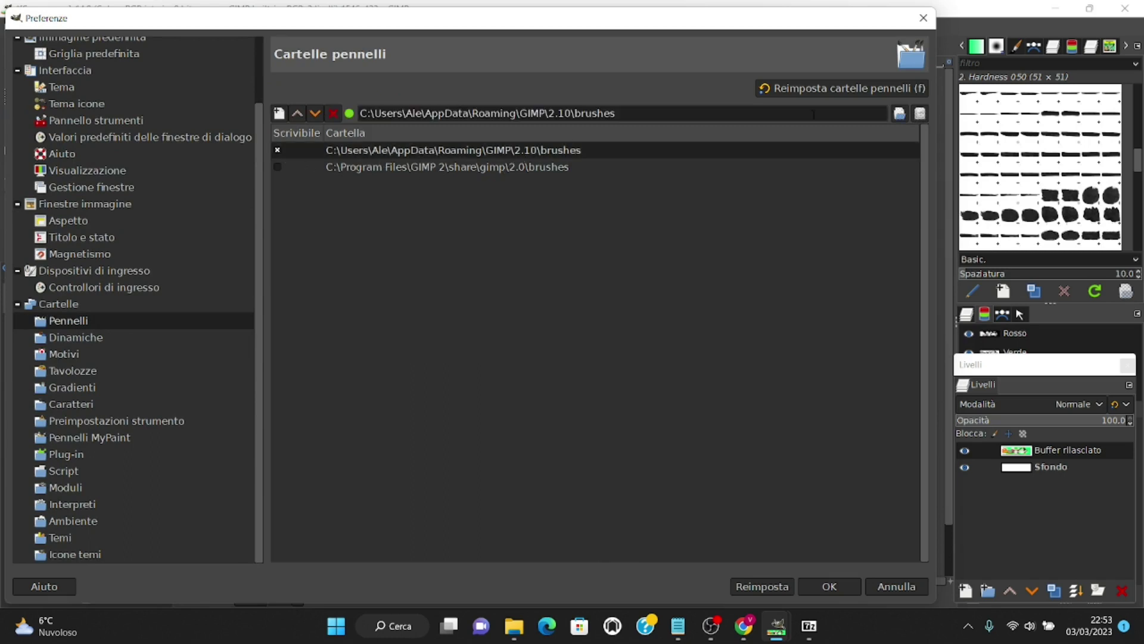
click(921, 113)
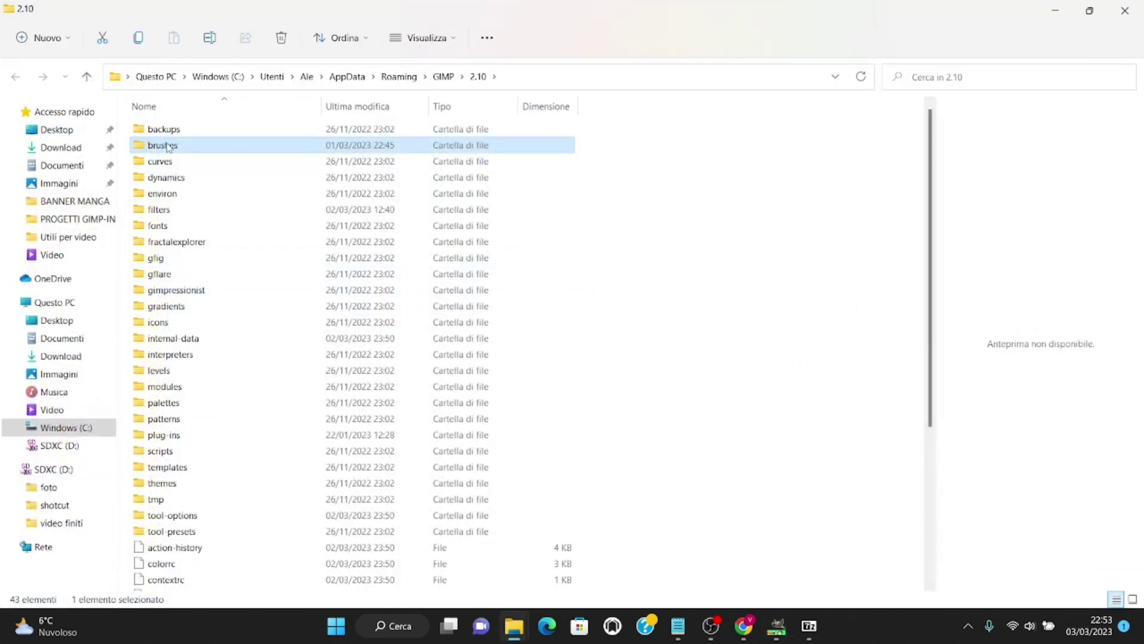
Confirm Free-Ink-Brushes.abr and its extracted folder sit in GIMP's brushes folder, then close Explorer.
double_click(169, 149)
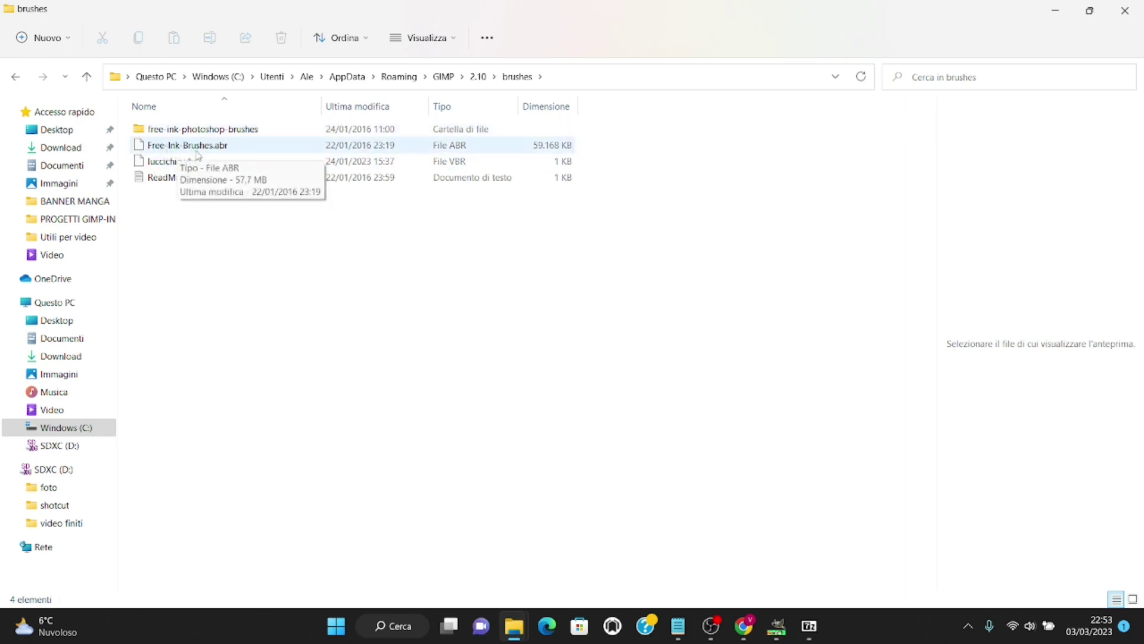
double_click(182, 129)
click(16, 76)
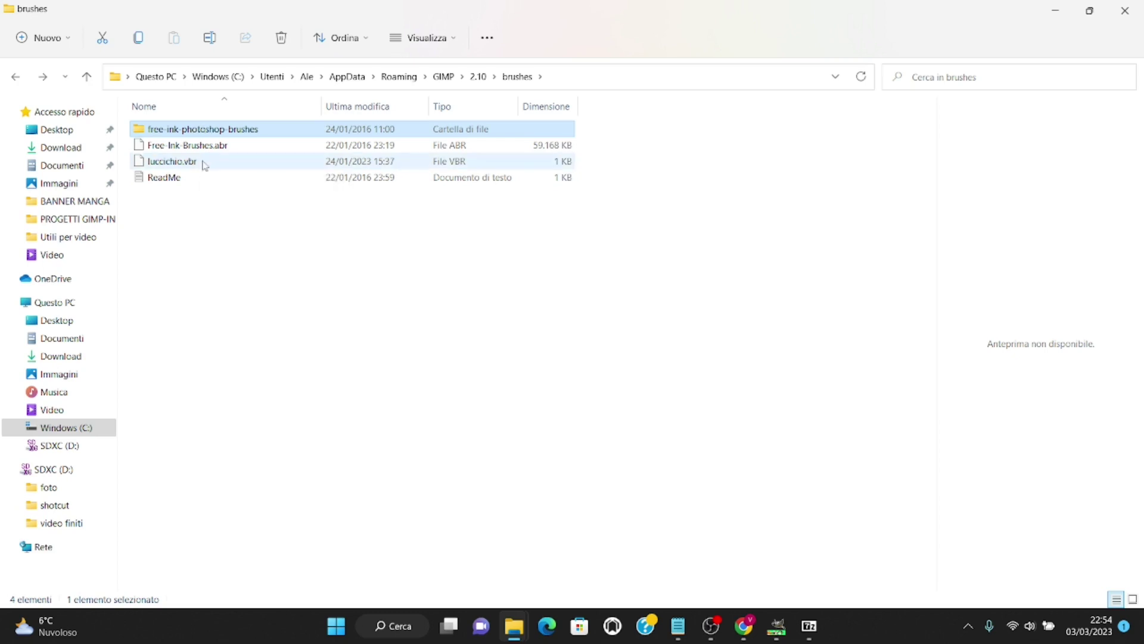
click(1125, 10)
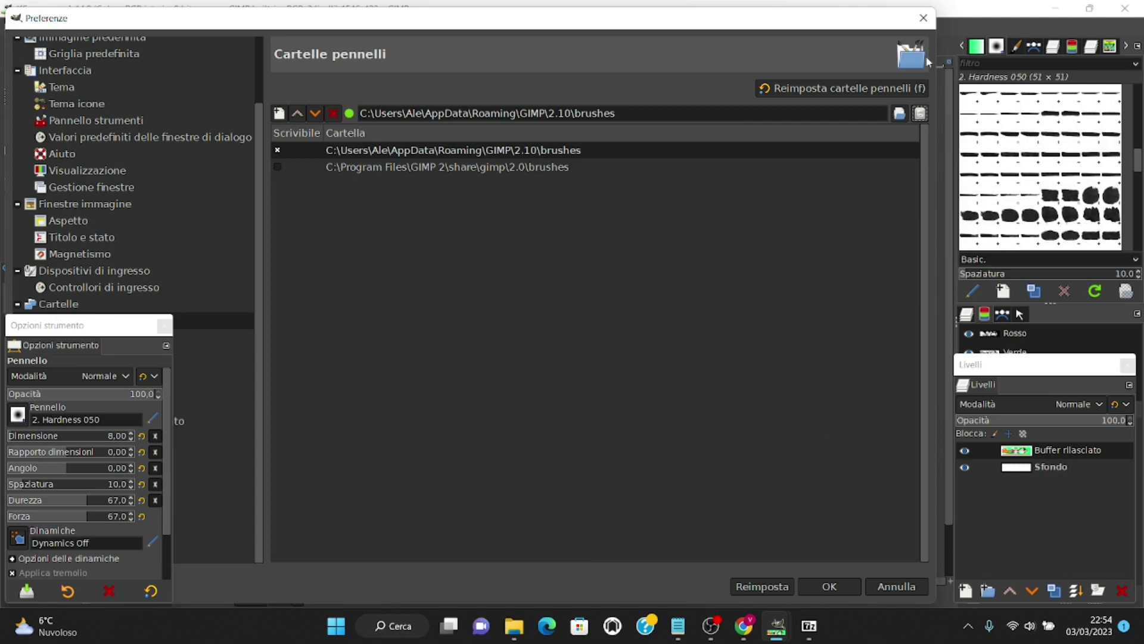
Pick ink brush Free-Ink-Brushes.abr-094 at size 240, zoom to 200%, and reset colours to black.
click(923, 19)
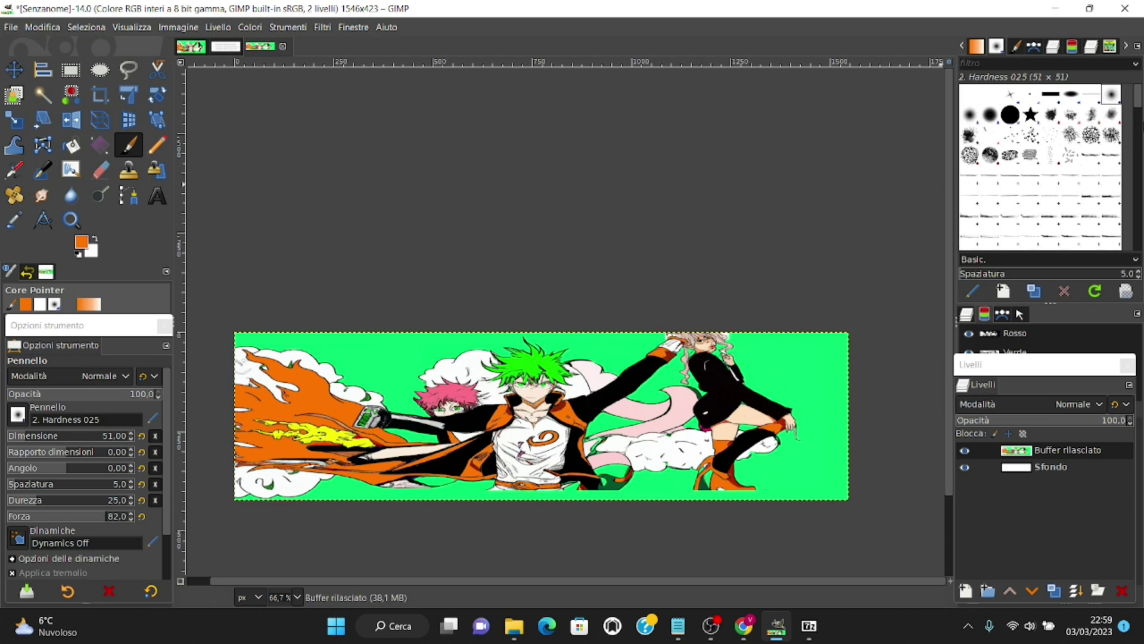
drag(1139, 102, 1129, 174)
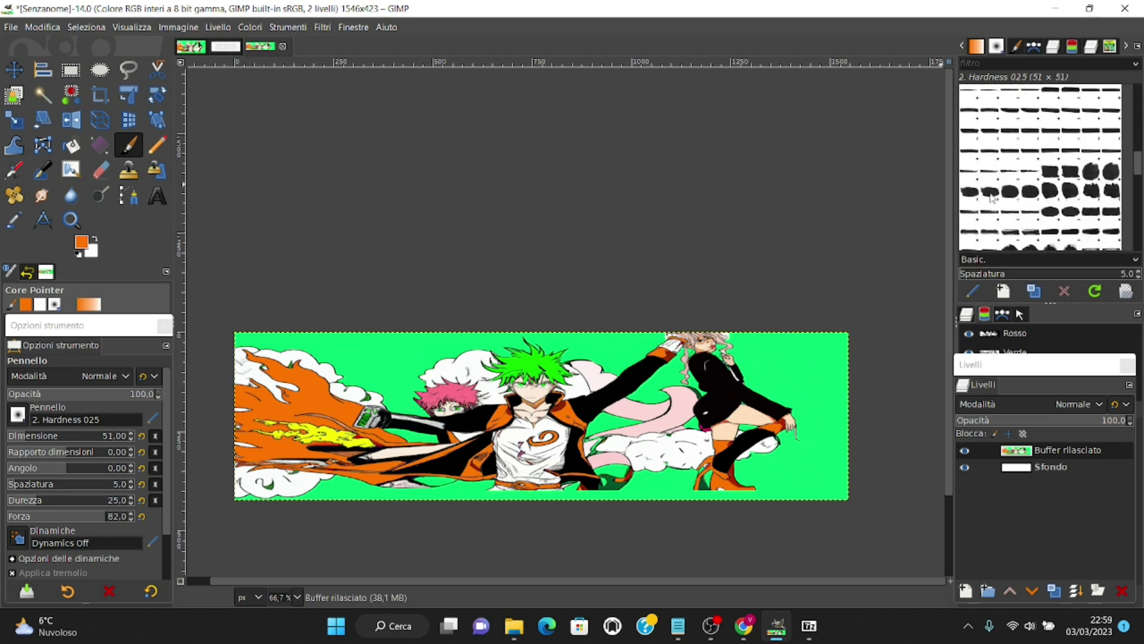
click(991, 195)
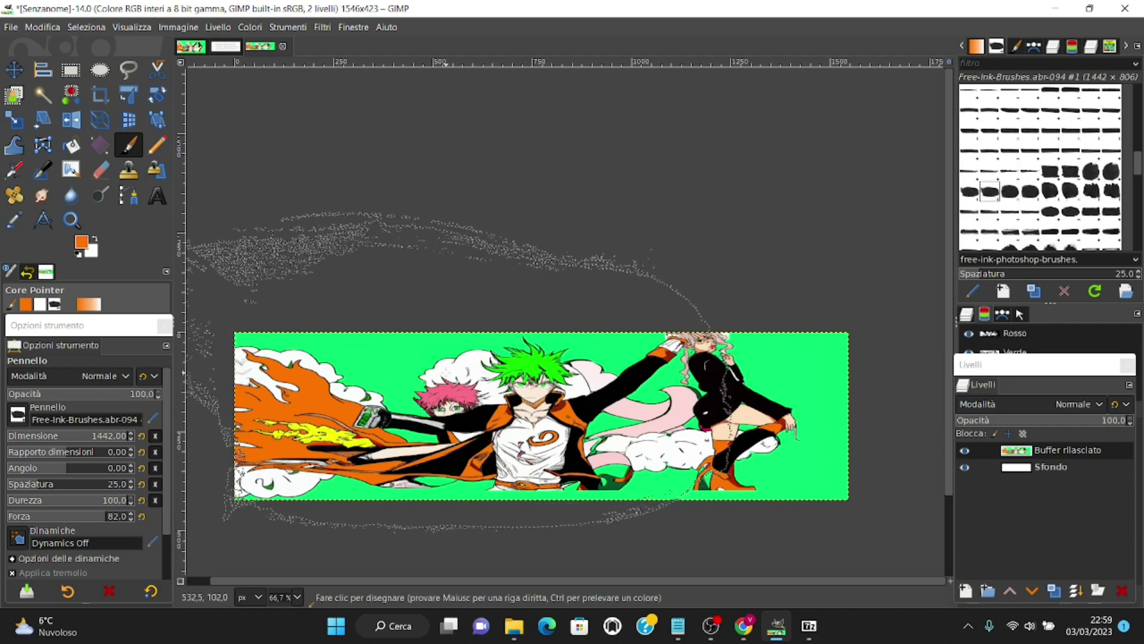
drag(62, 440, 129, 442)
text(240)
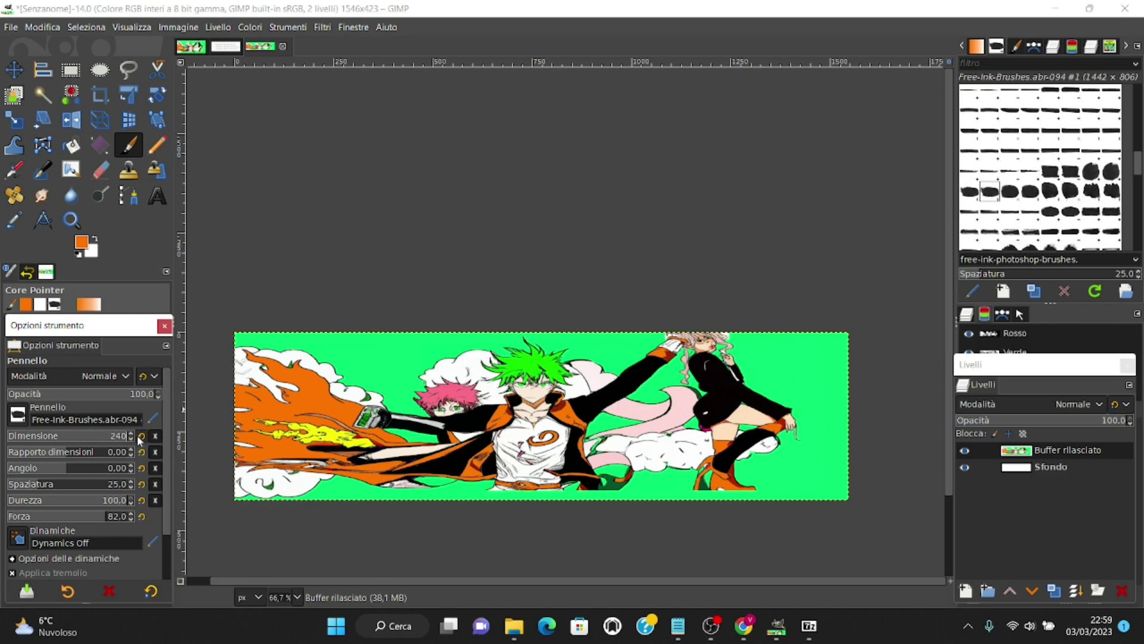
key(Return)
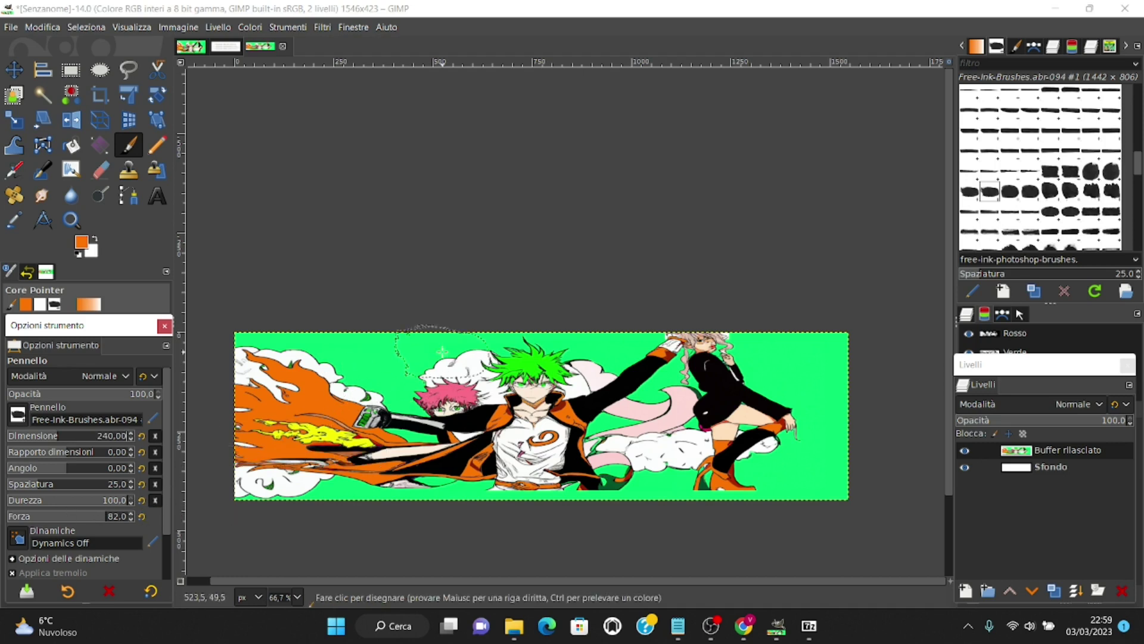
key(2)
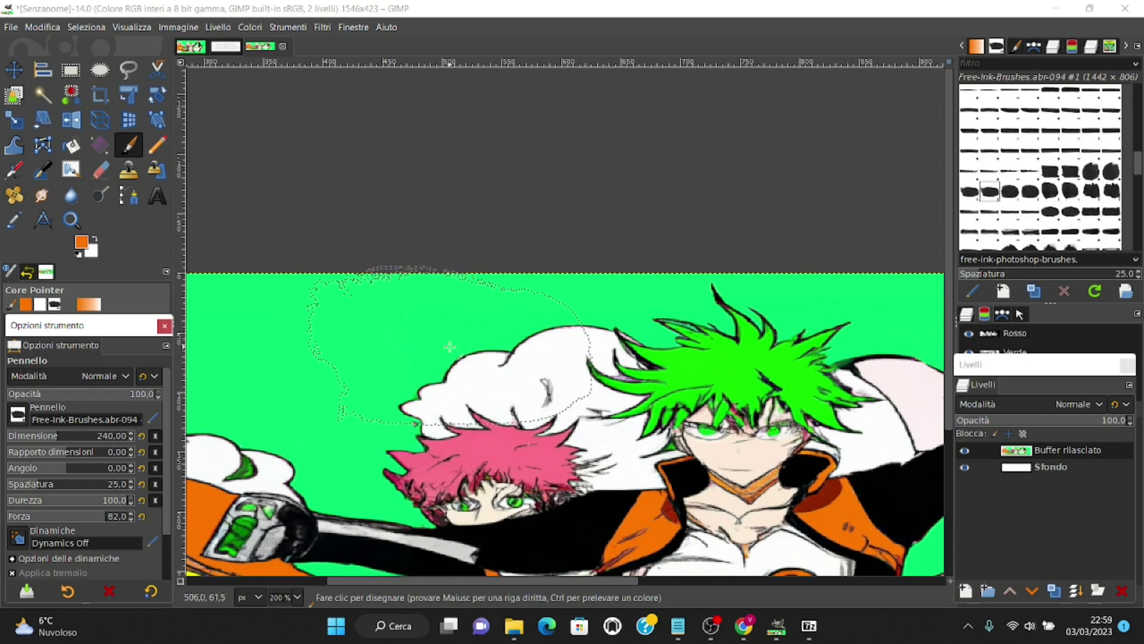
click(77, 254)
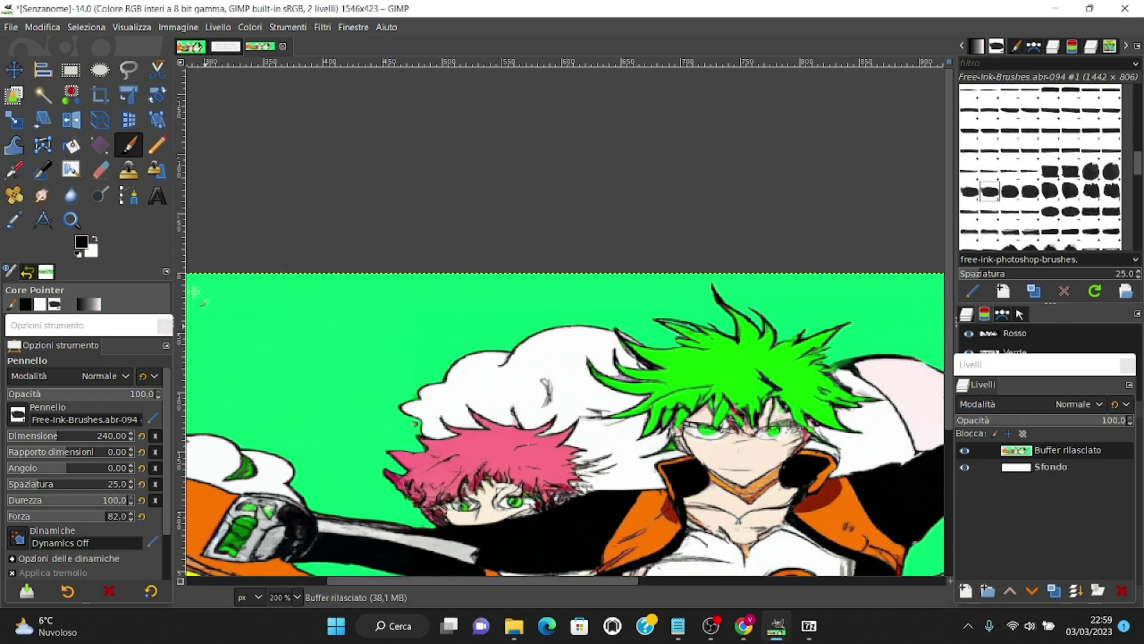
Add a transparent Normal-mode layer named 'pennelli'.
click(966, 591)
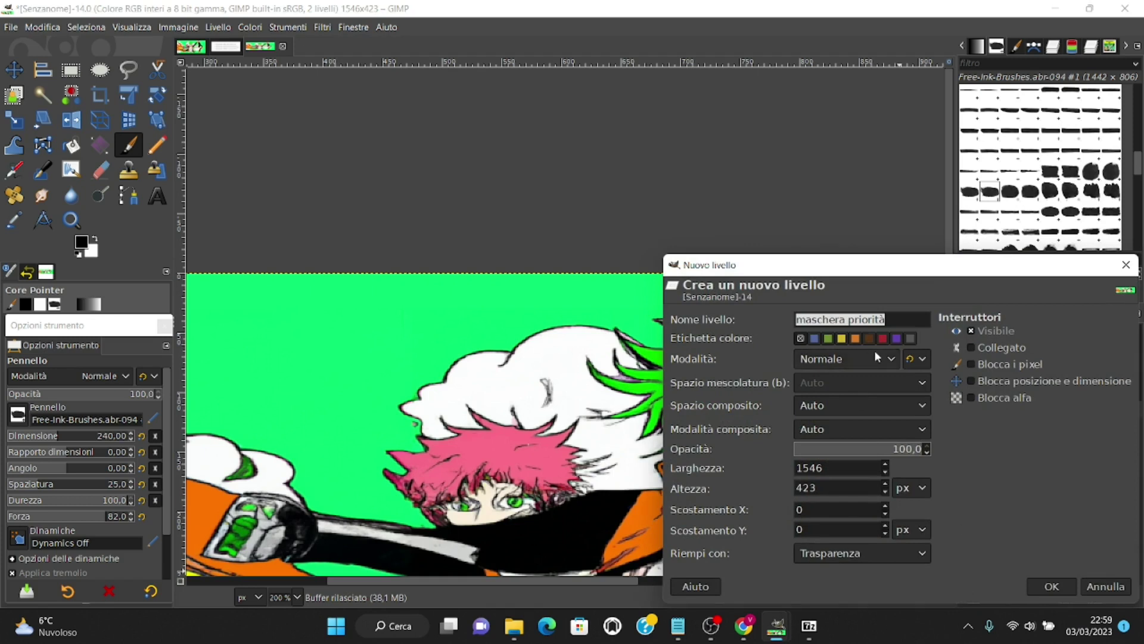
click(874, 357)
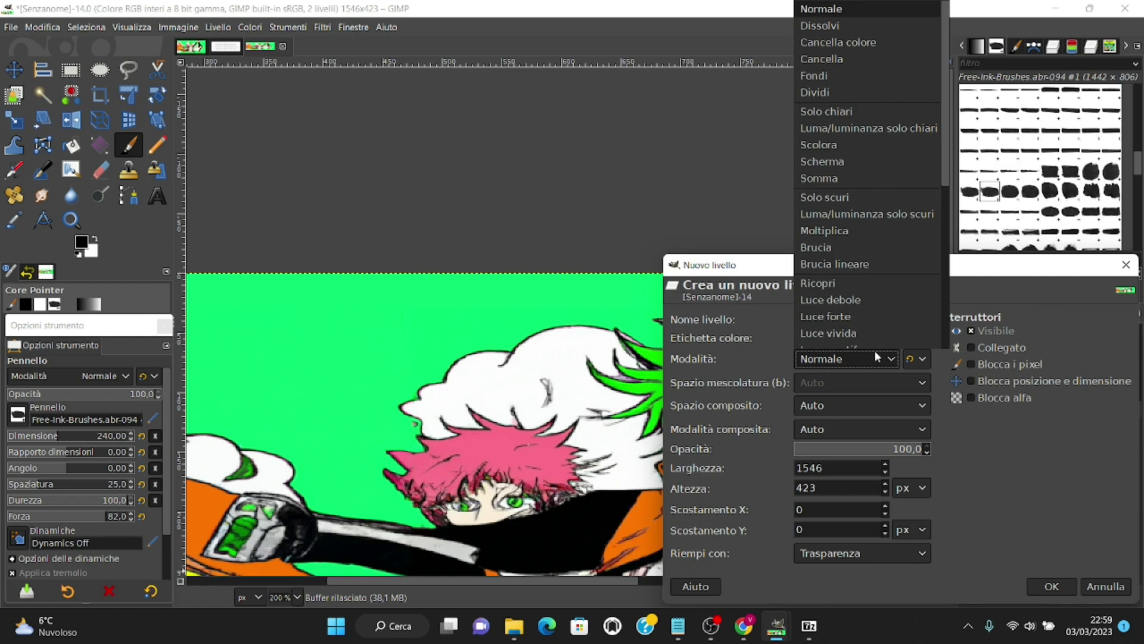
click(876, 353)
click(991, 467)
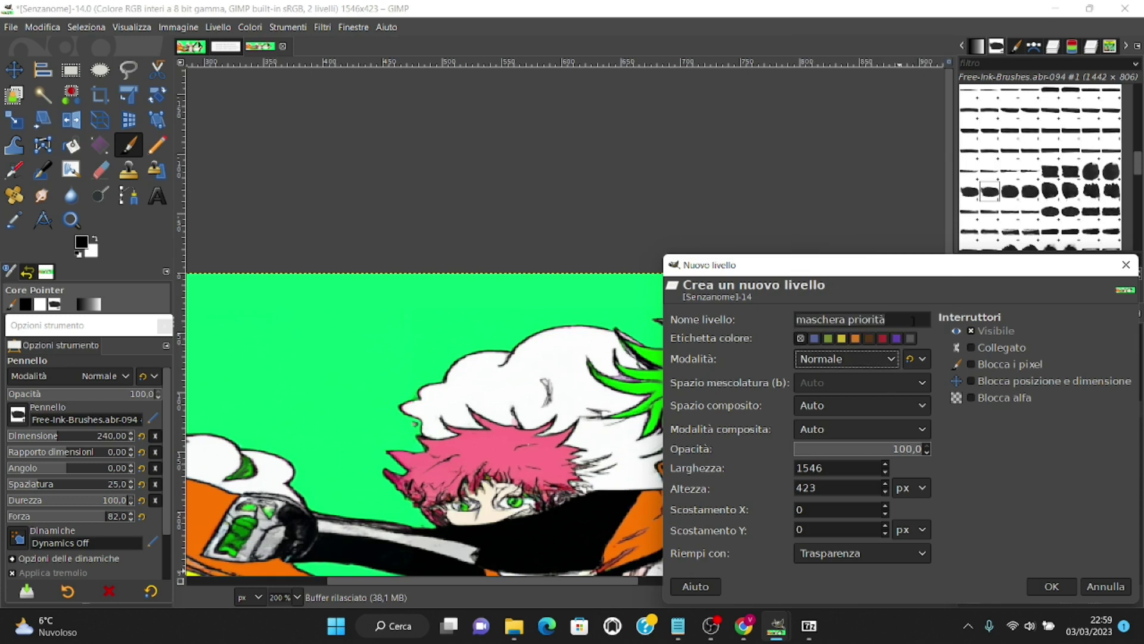
text(pennelli)
click(1042, 588)
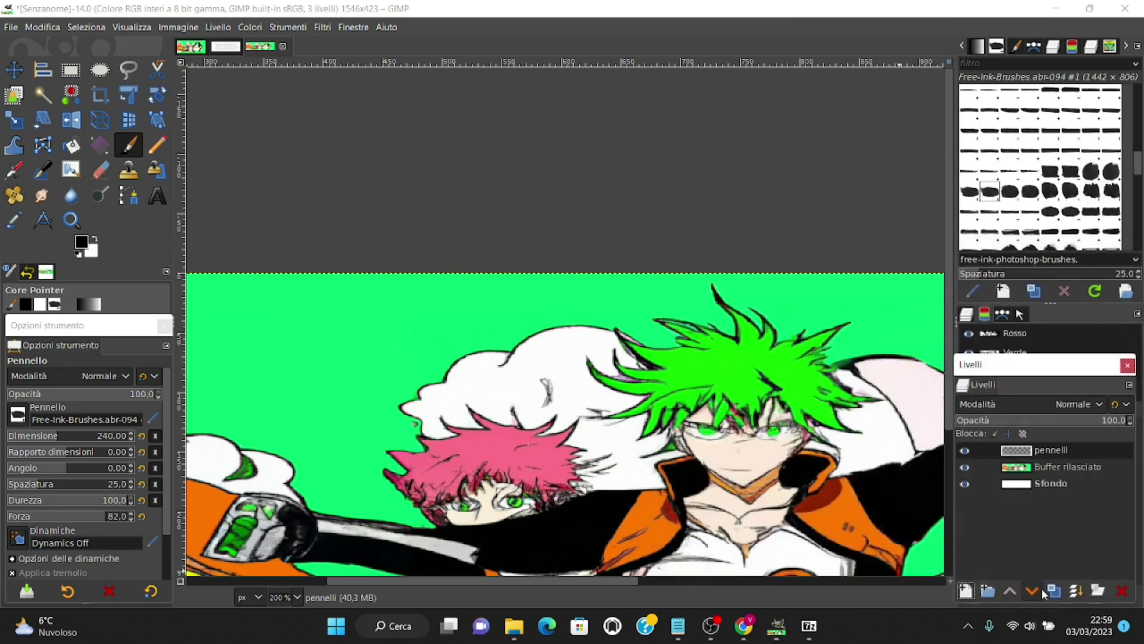
Stamp black ink blobs upper left and right of centre, then duplicate the pennelli layer.
click(447, 355)
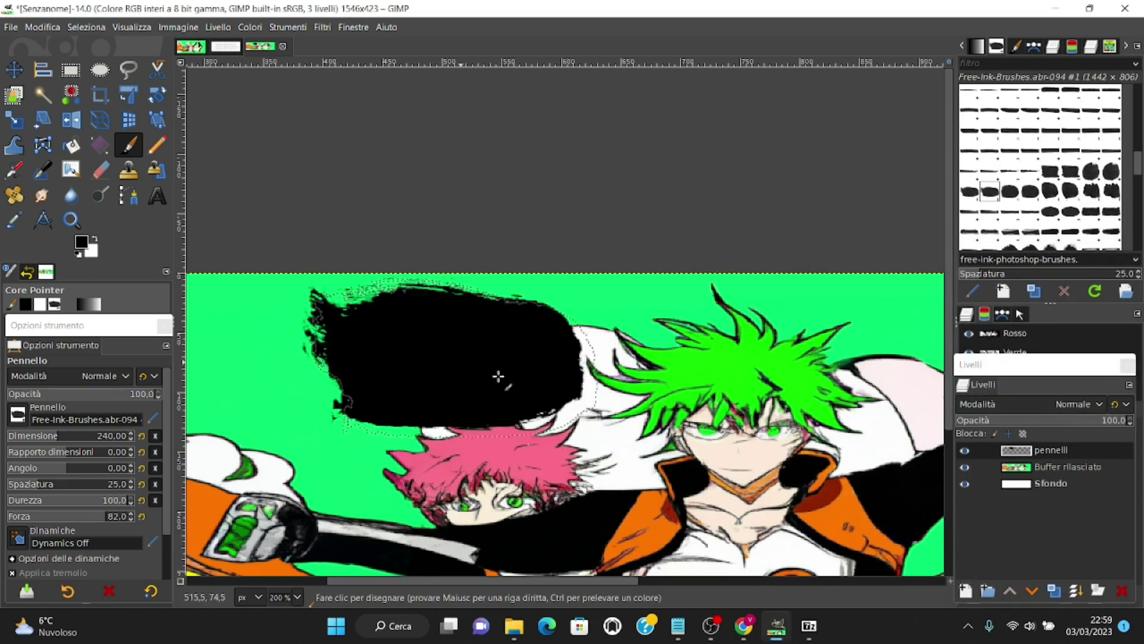
drag(626, 581, 744, 585)
scroll(686, 566, down, 5)
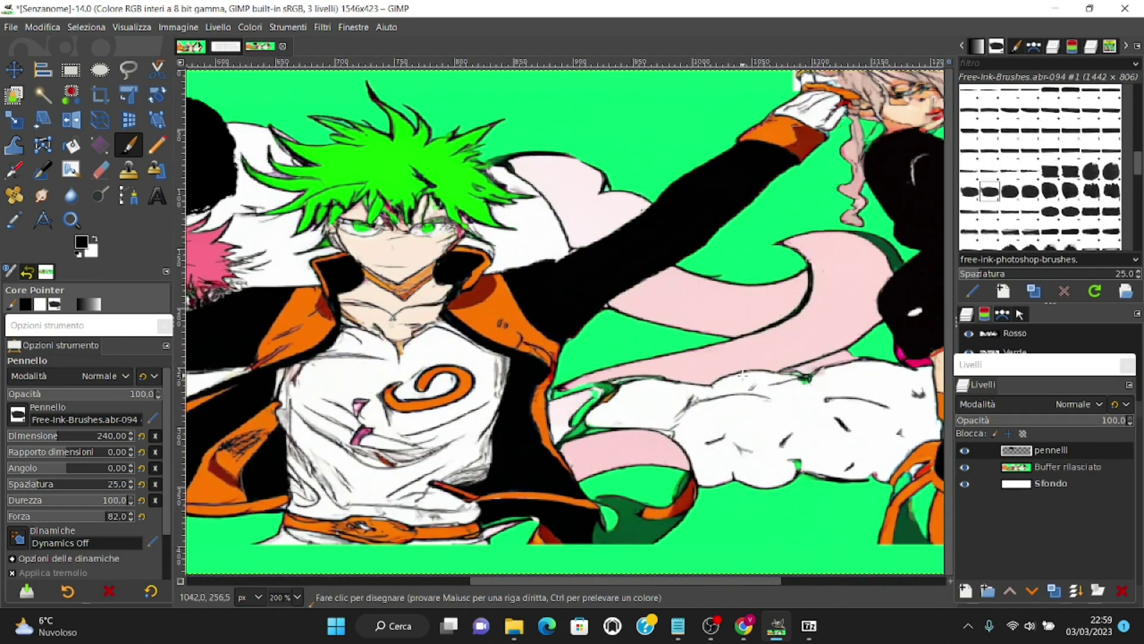
click(743, 374)
key(1)
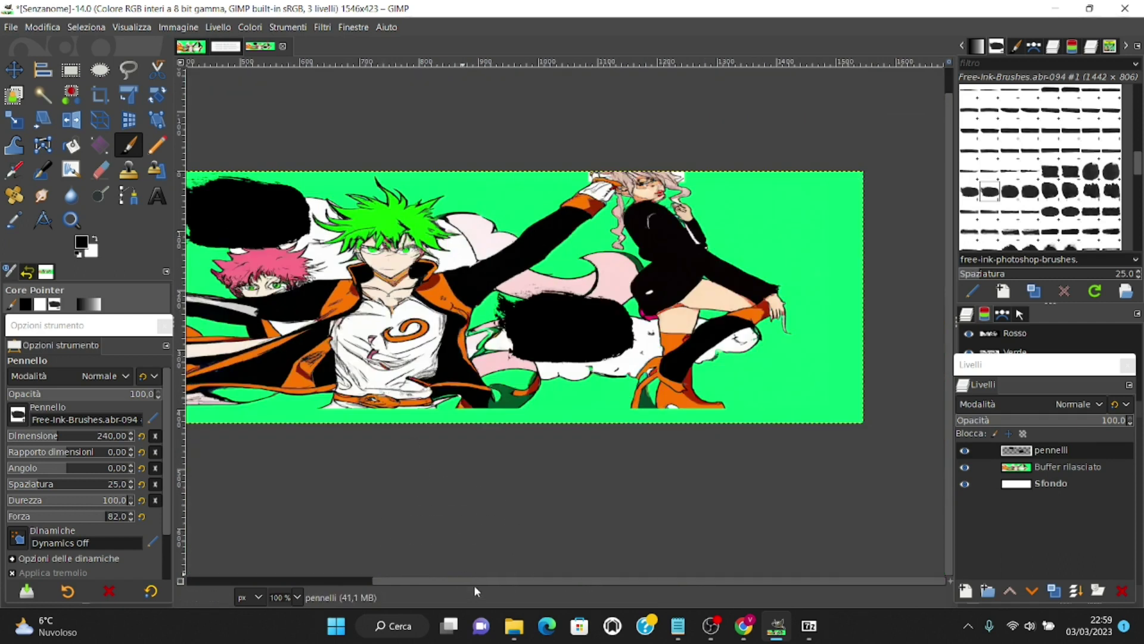
drag(474, 582, 372, 582)
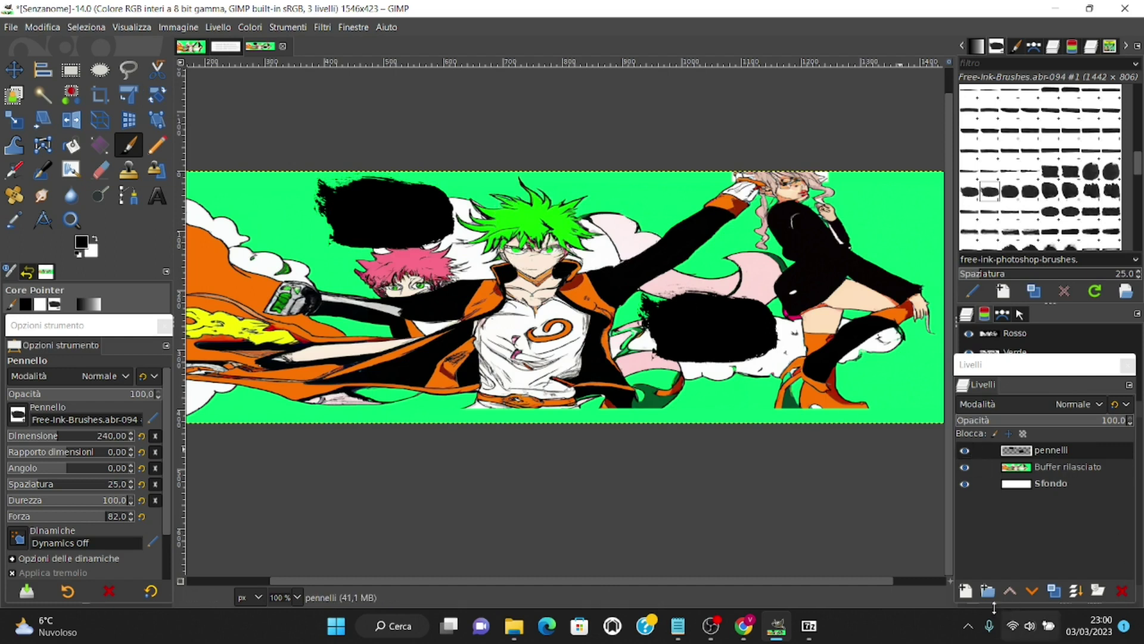
click(1054, 590)
Expand the original pennelli layer to image size and select its blobs with Alpha to Selection.
click(1050, 466)
right_click(1050, 466)
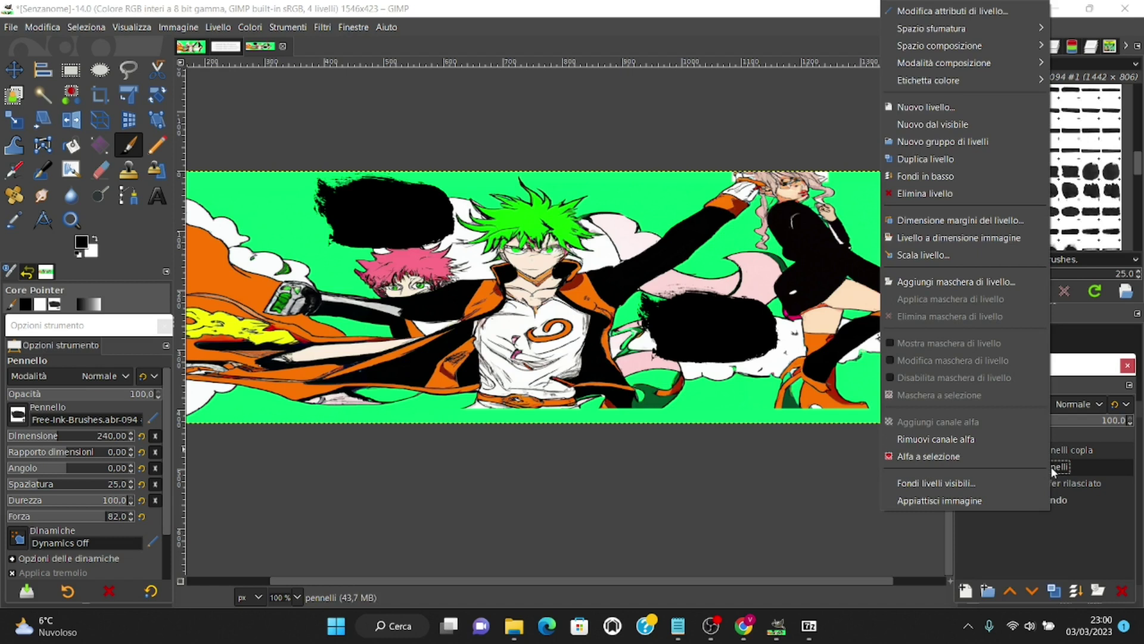
click(953, 237)
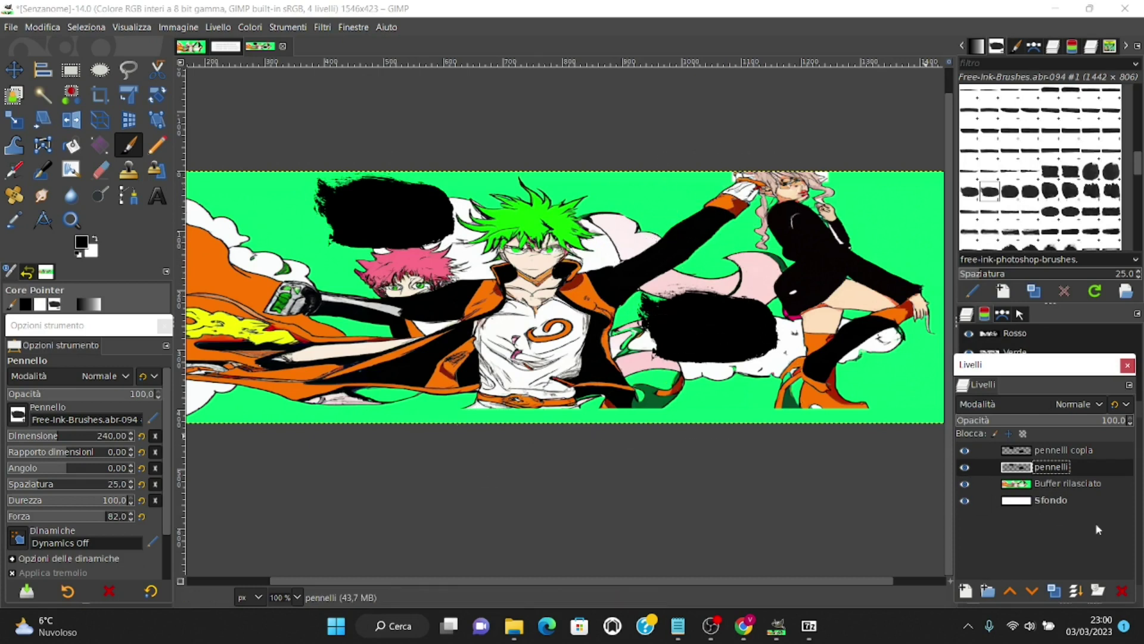
right_click(1046, 473)
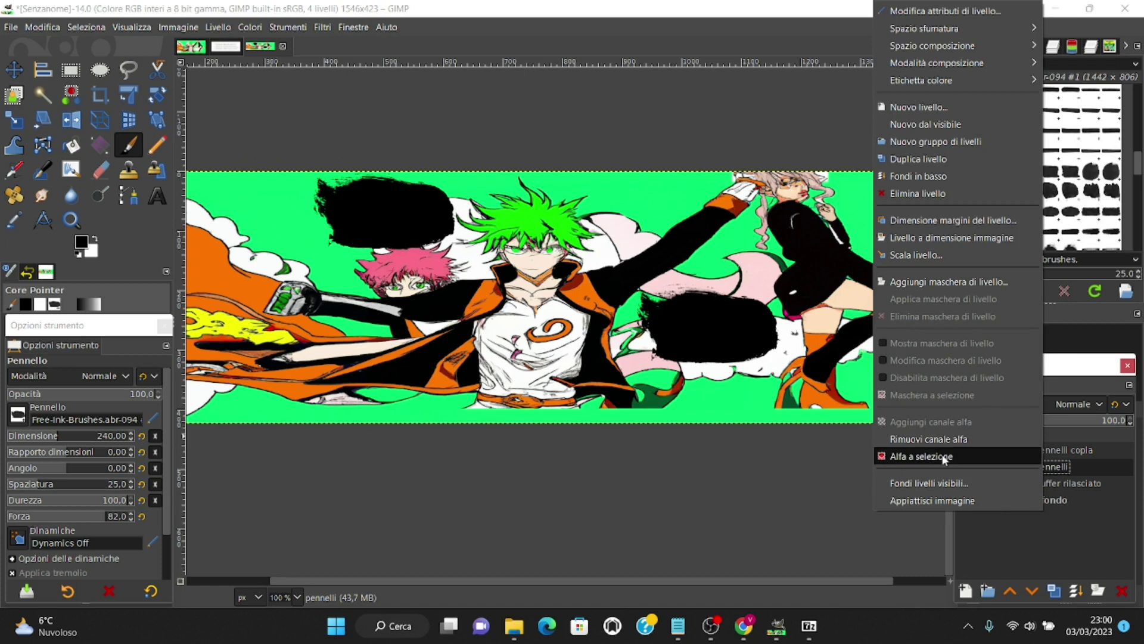
click(953, 456)
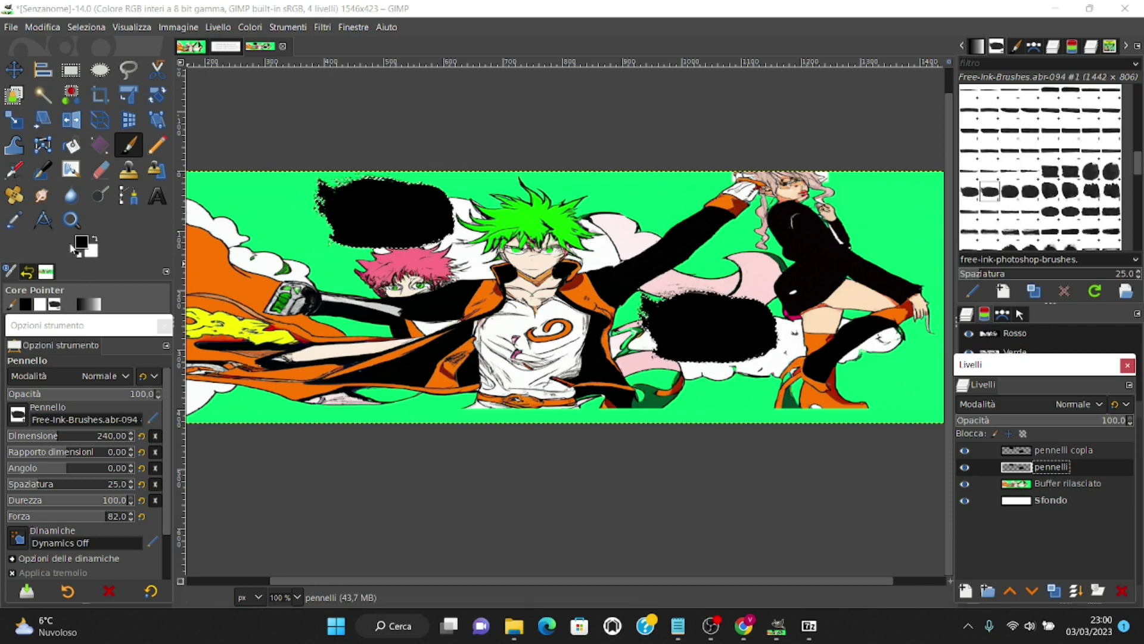
Sample the artwork's orange and fill the blob selection with it, checking the layer alone.
click(15, 220)
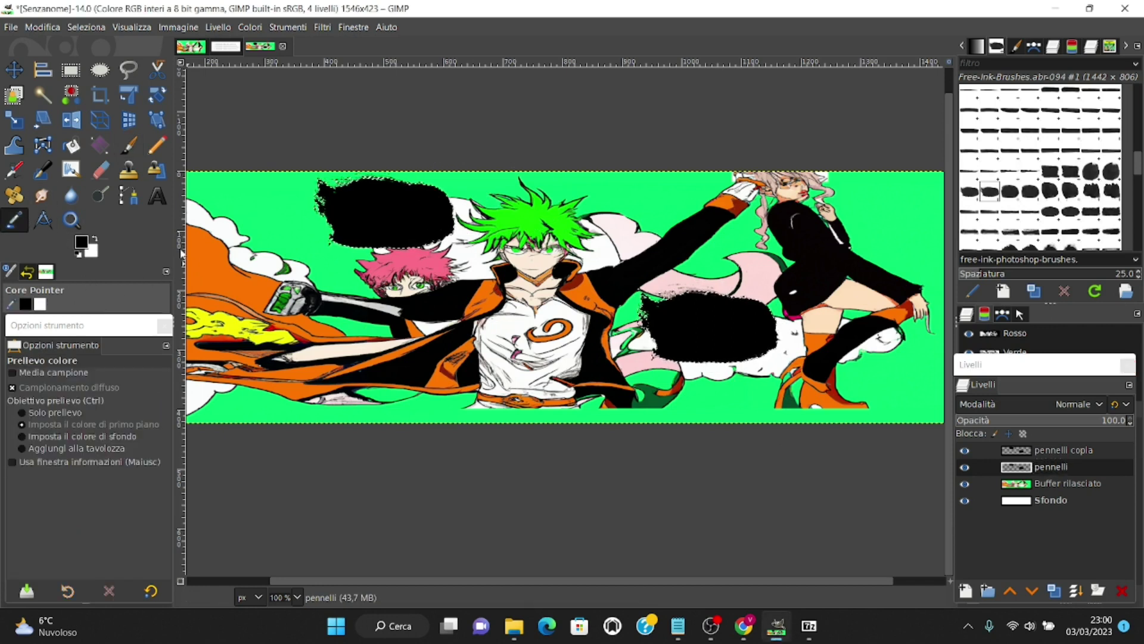
click(225, 287)
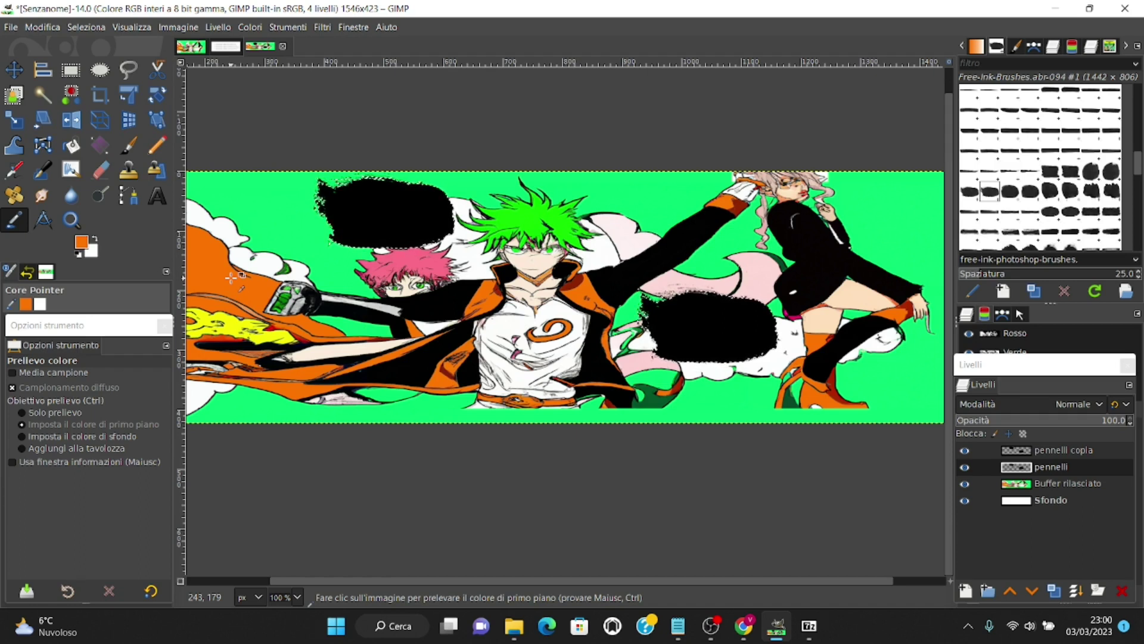
drag(81, 242, 368, 205)
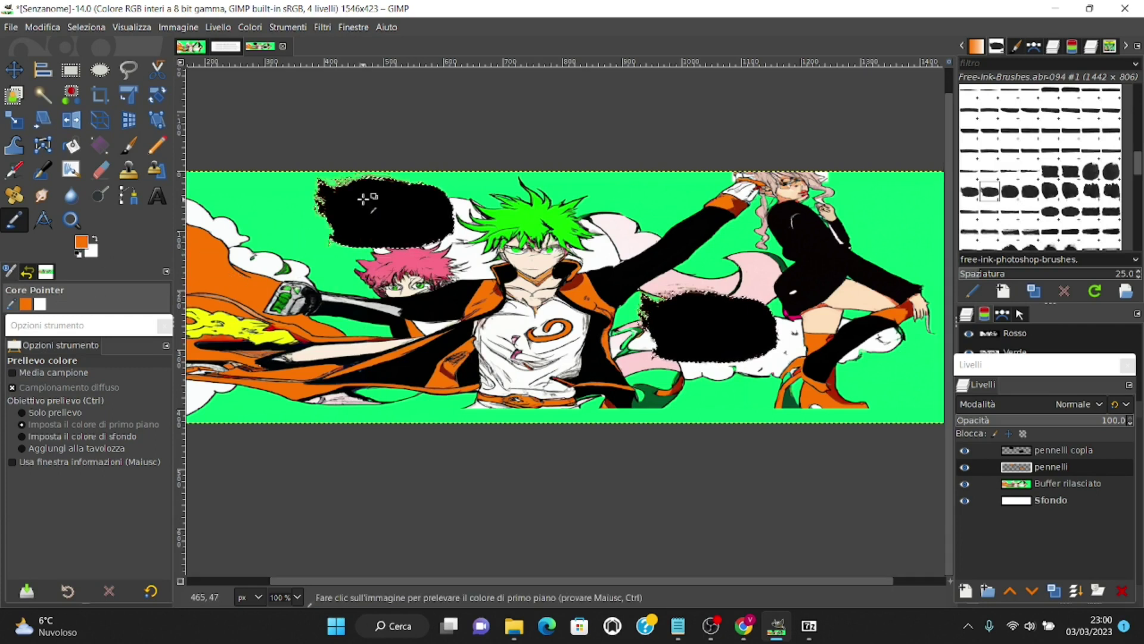
shift+click(965, 467)
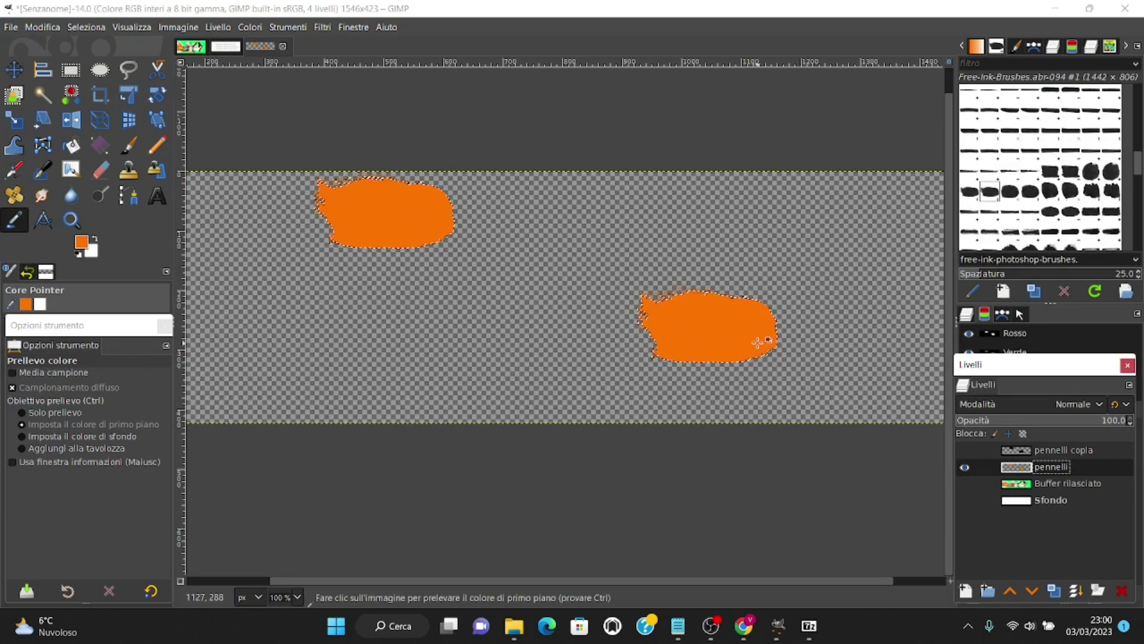
shift+click(964, 468)
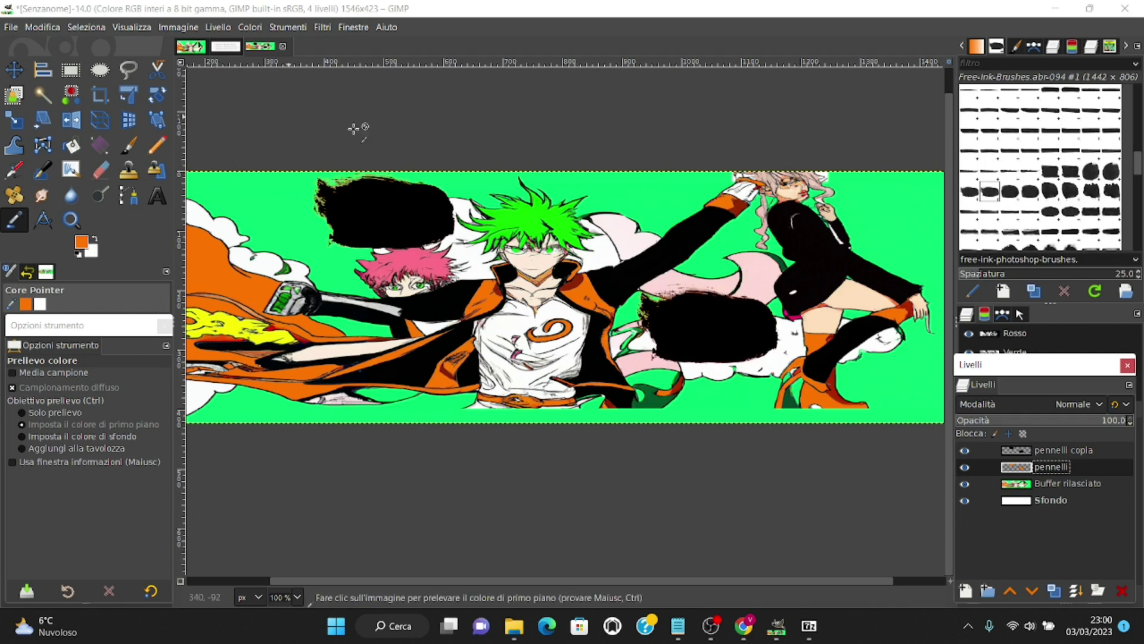
Gaussian-blur the orange blobs at size 5.5, then duplicate pennelli and select pennelli copia.
click(321, 27)
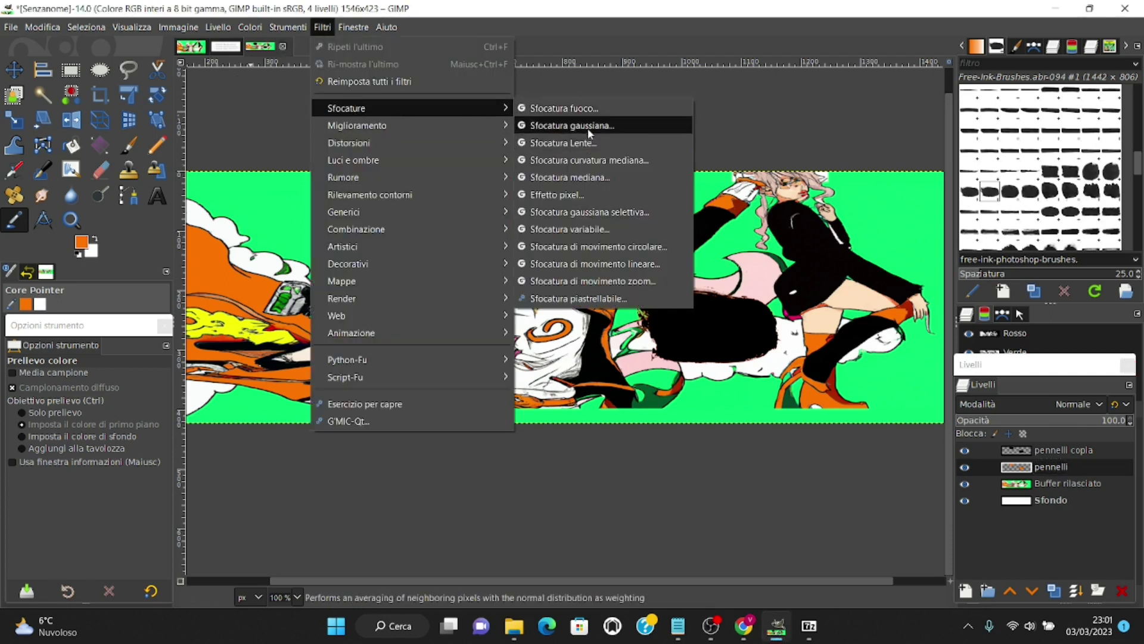
mouse_move(347, 109)
click(588, 127)
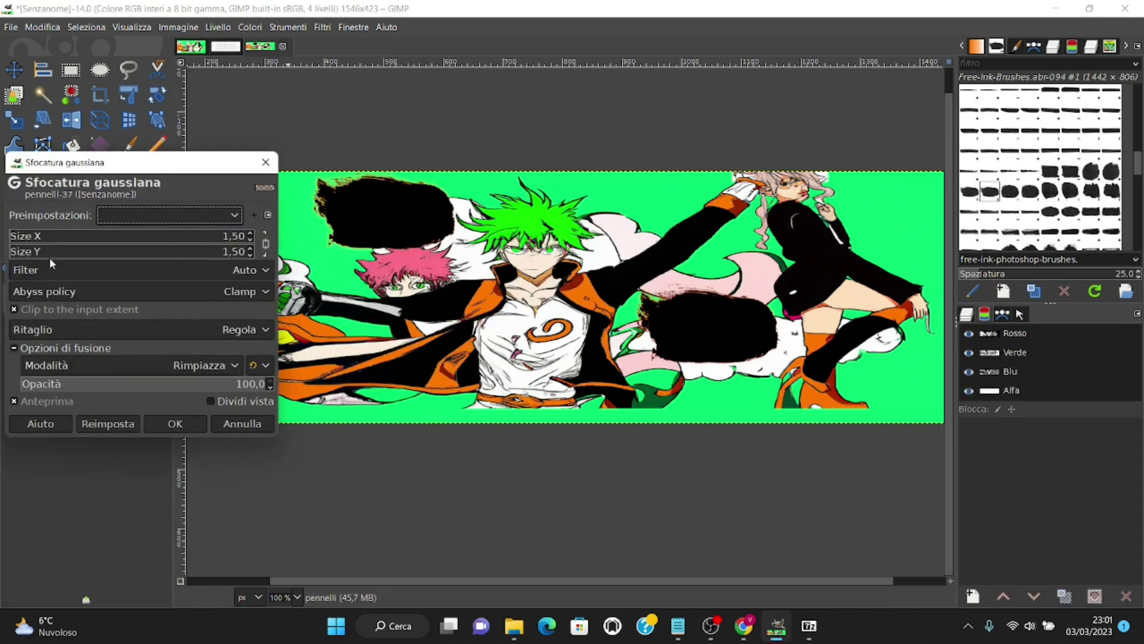
click(251, 236)
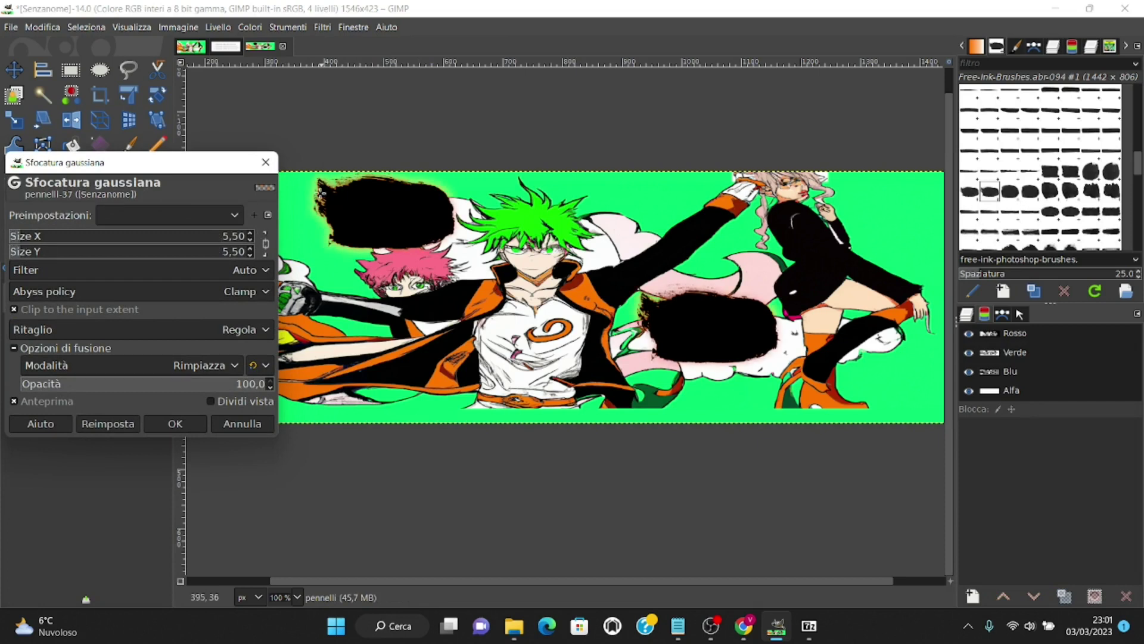
click(174, 424)
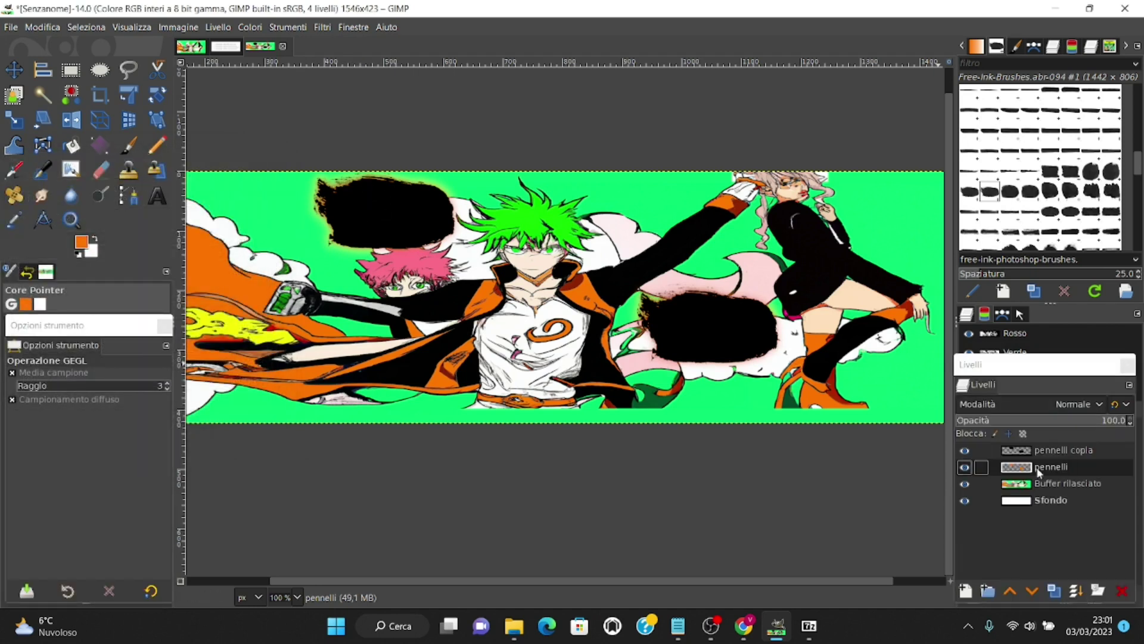
click(1052, 592)
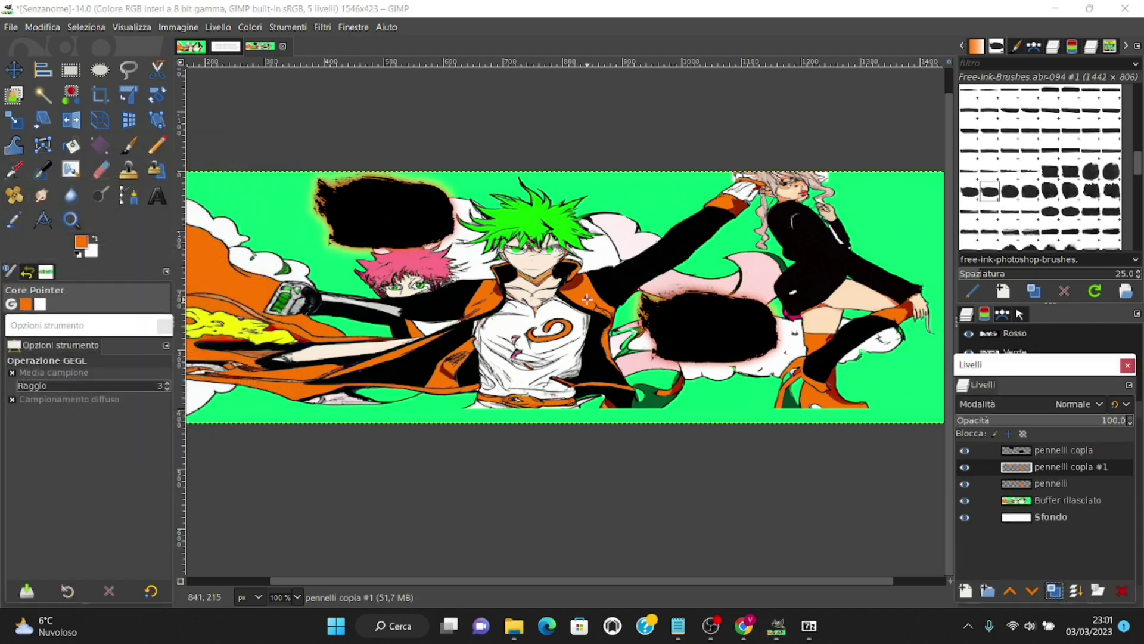
click(1066, 454)
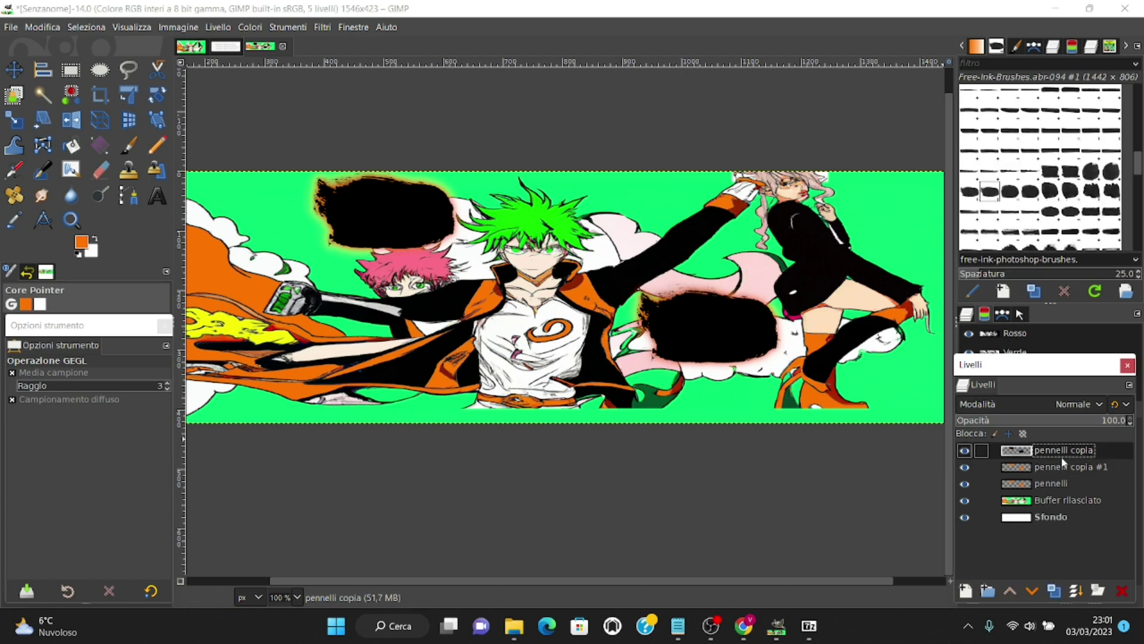
Merge the black blobs and orange glow down into one pennelli layer and inspect it.
click(1077, 592)
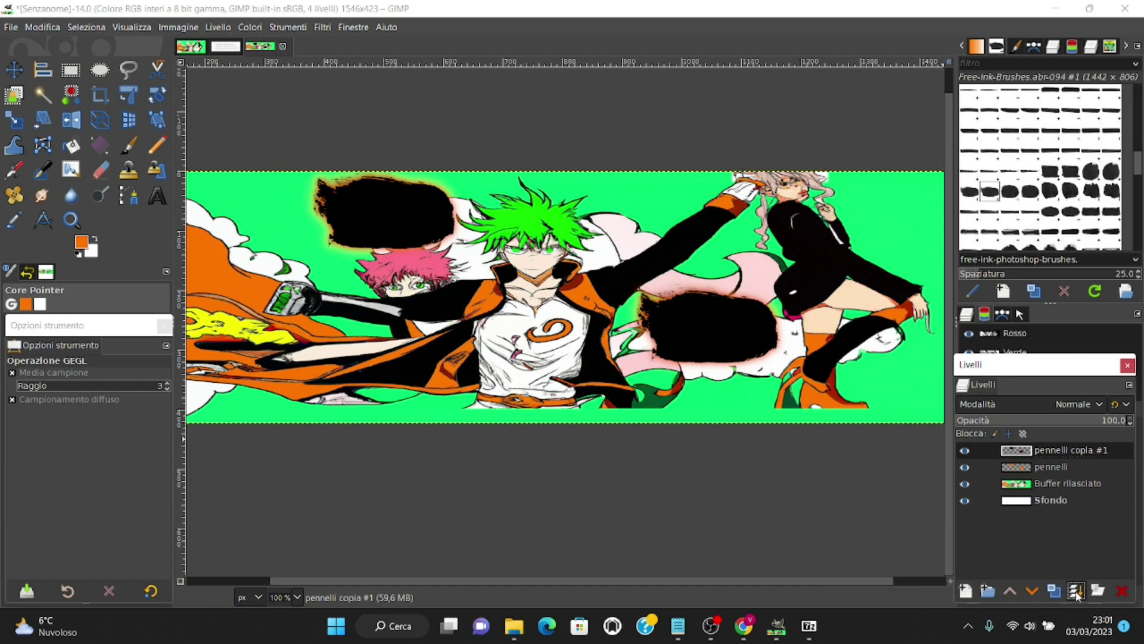
click(1077, 592)
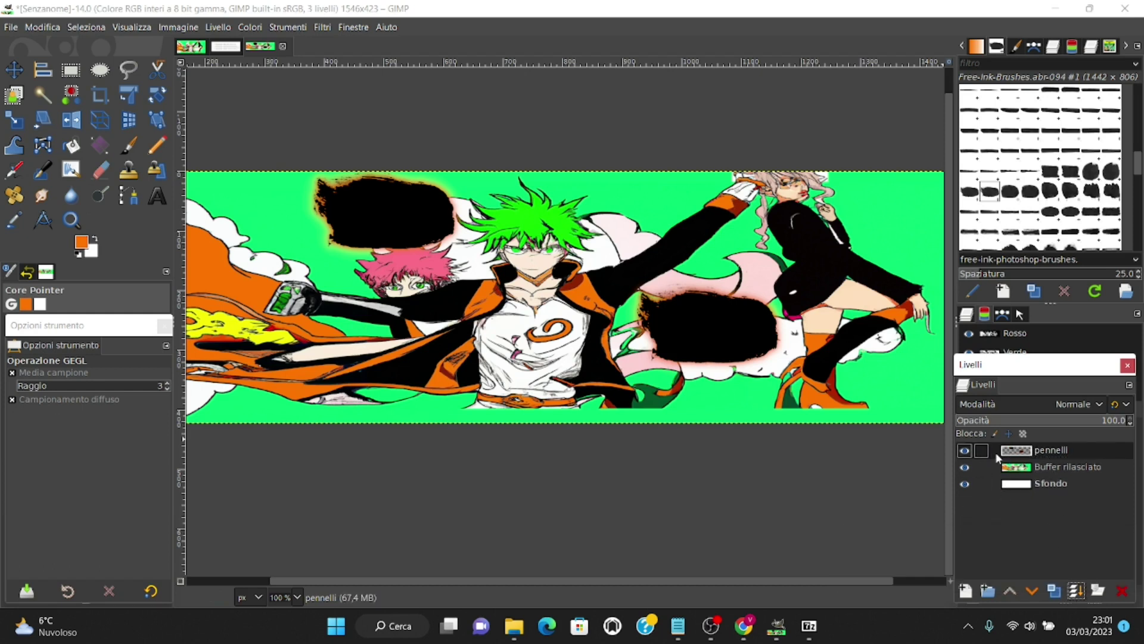
shift+click(965, 451)
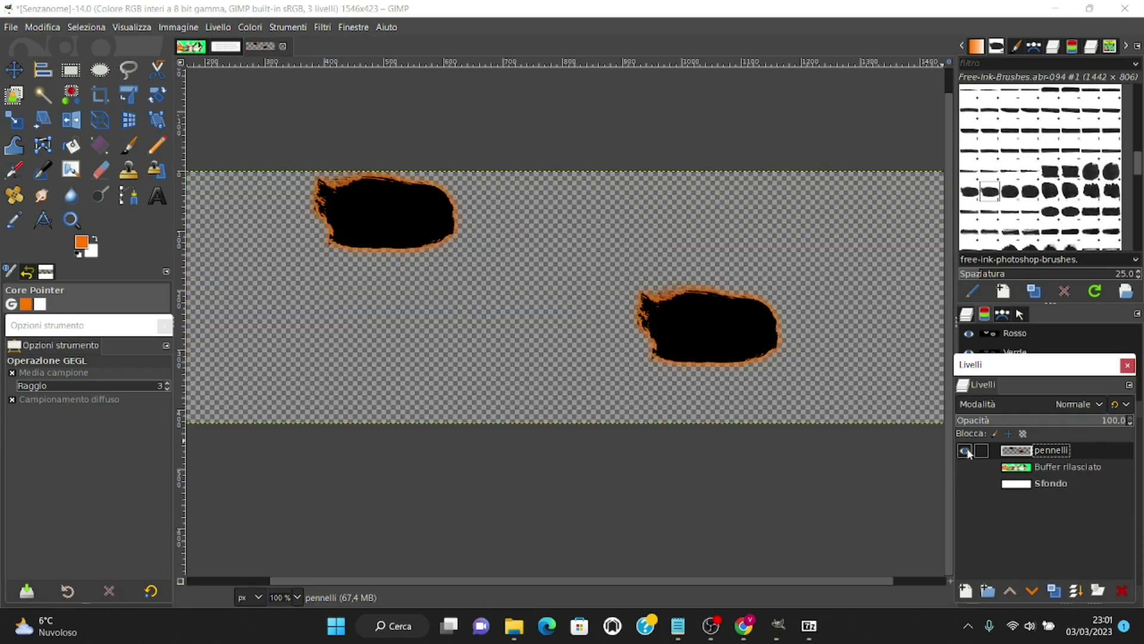
shift+click(964, 452)
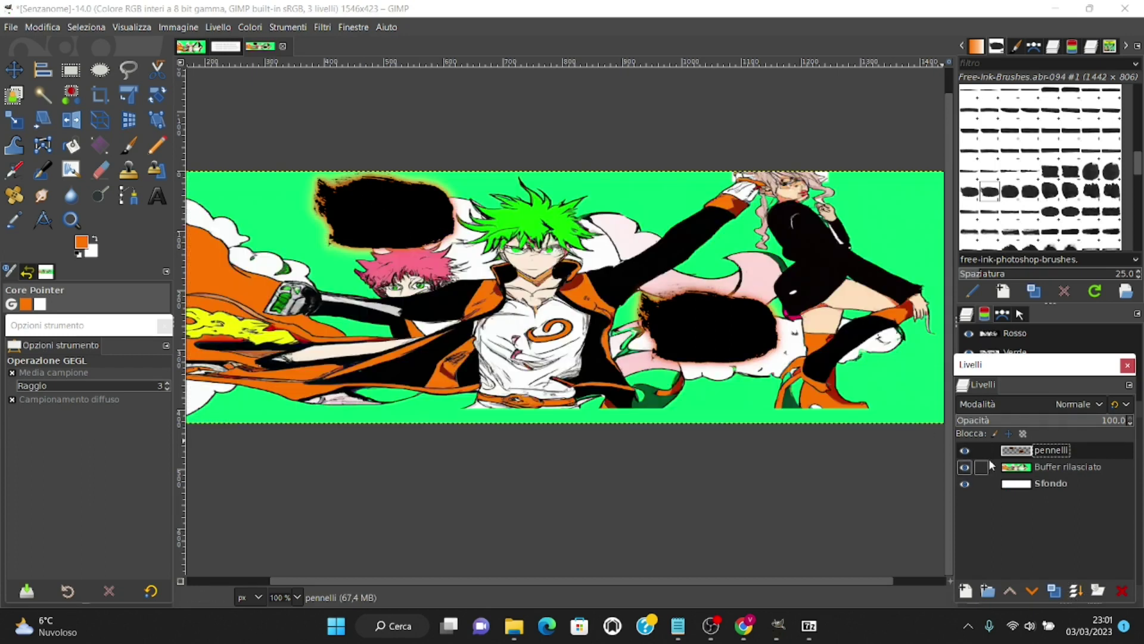
Rotate the pennelli blob layer by -8 degrees.
click(157, 94)
click(654, 308)
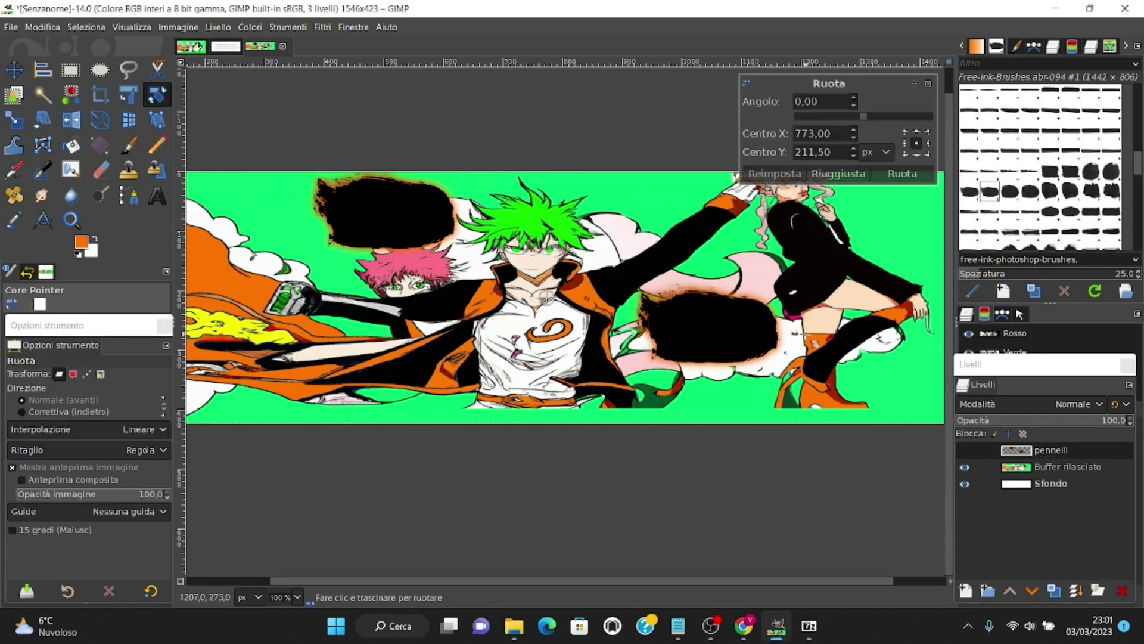
drag(811, 335, 814, 324)
key(Tab)
text(-8)
key(Return)
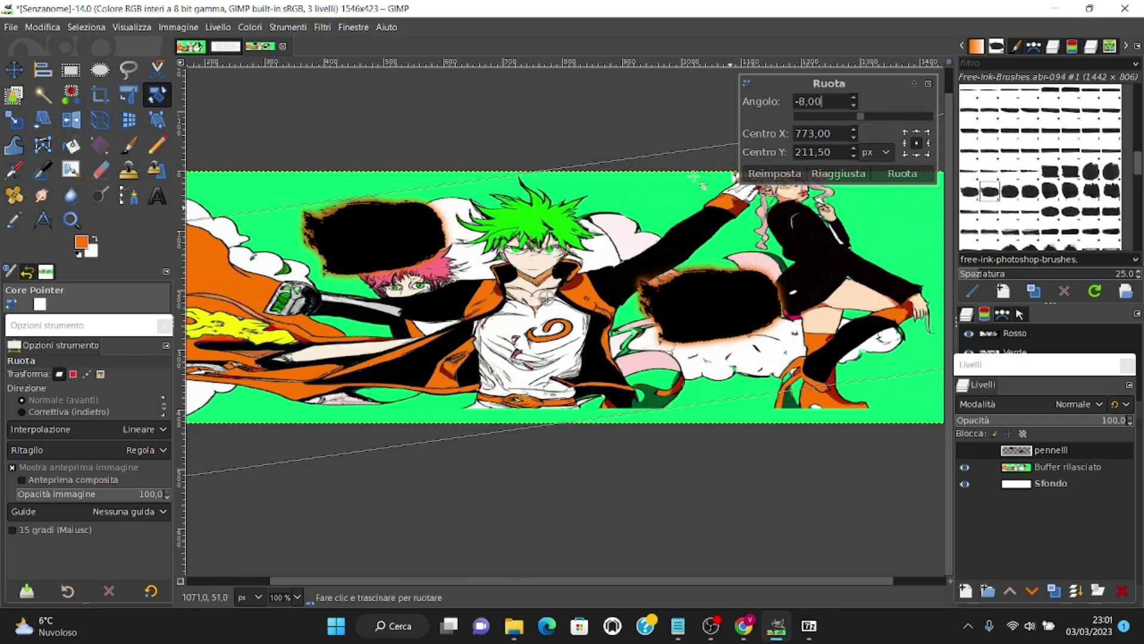
click(897, 174)
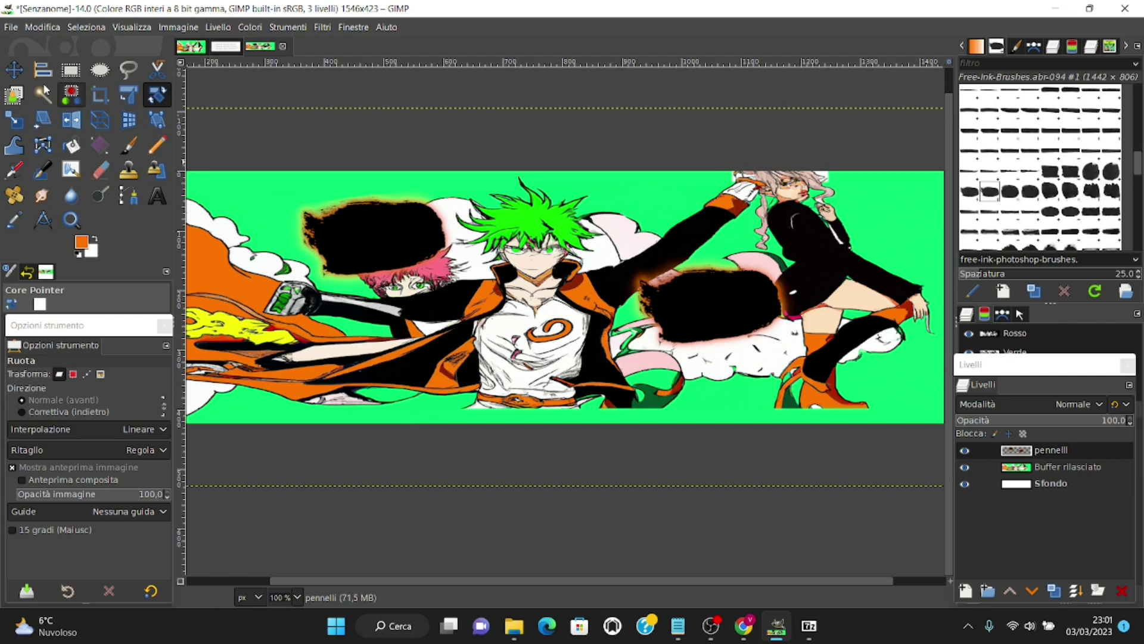
Nudge the pennelli blob layer a few pixels upward with the Move tool.
key(m)
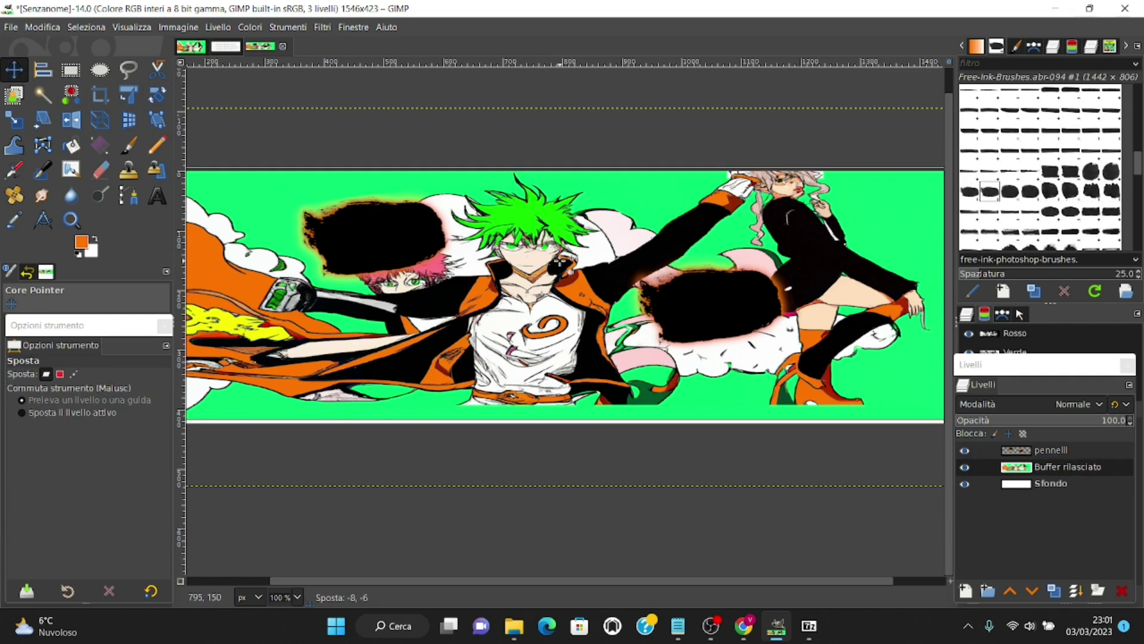
drag(388, 241, 389, 242)
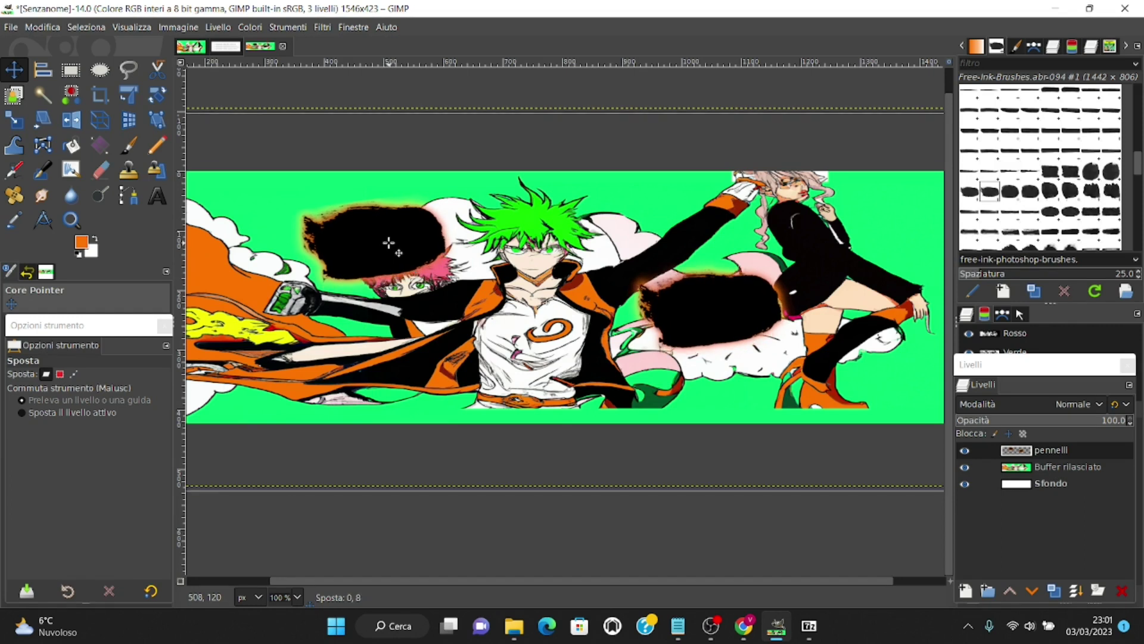
drag(389, 242, 392, 225)
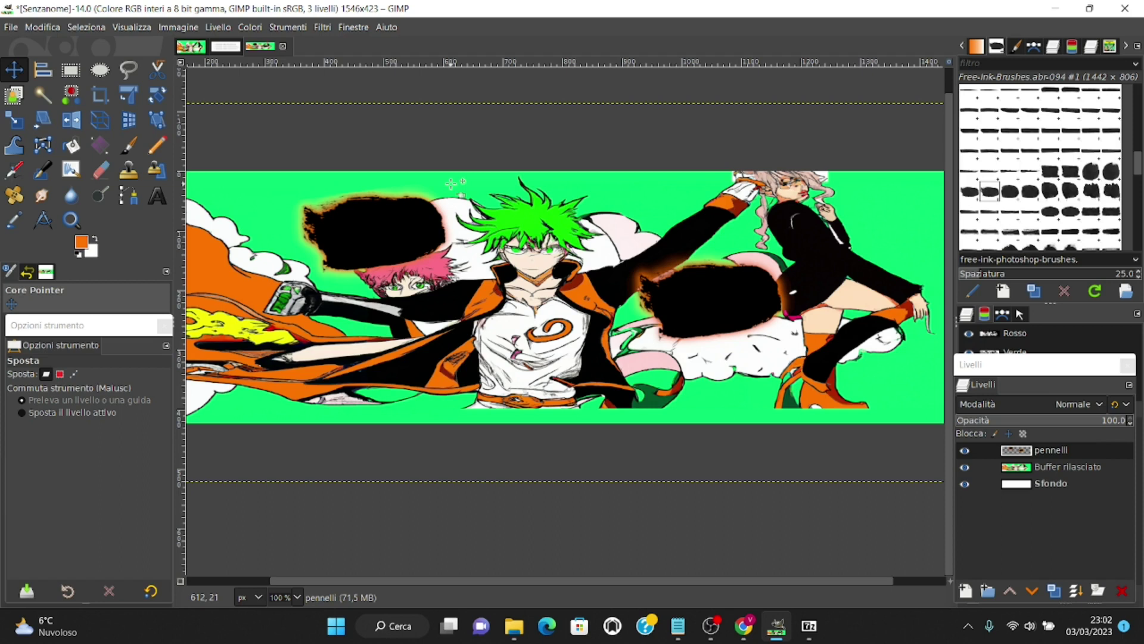
Sample the hero's green hair colour and type 'Daisuke' on the left black blob.
click(155, 201)
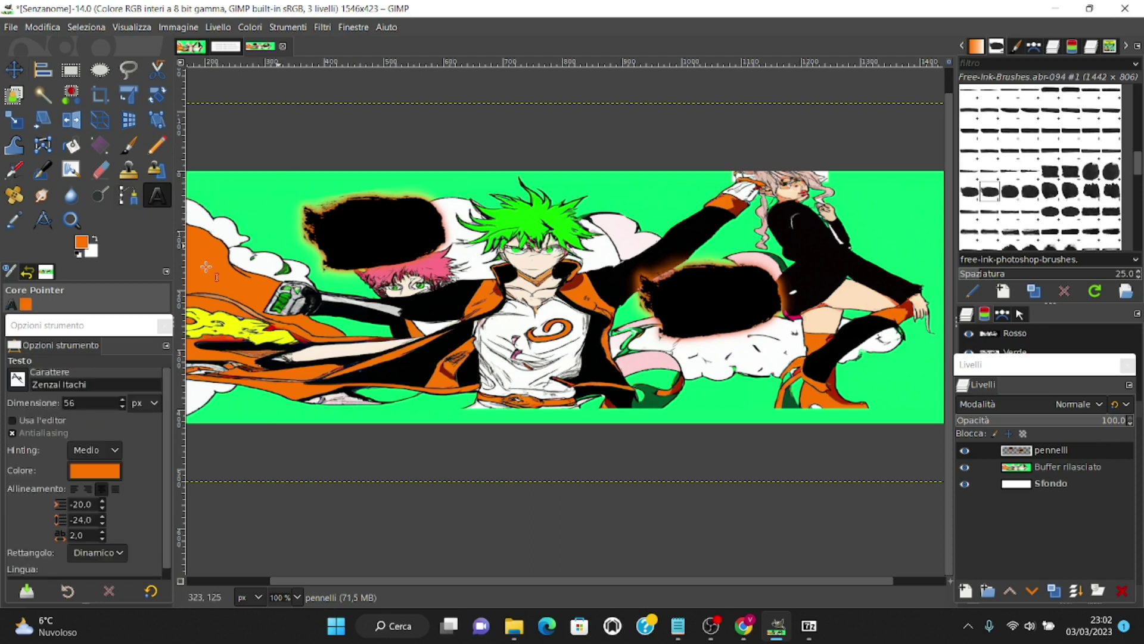
click(15, 222)
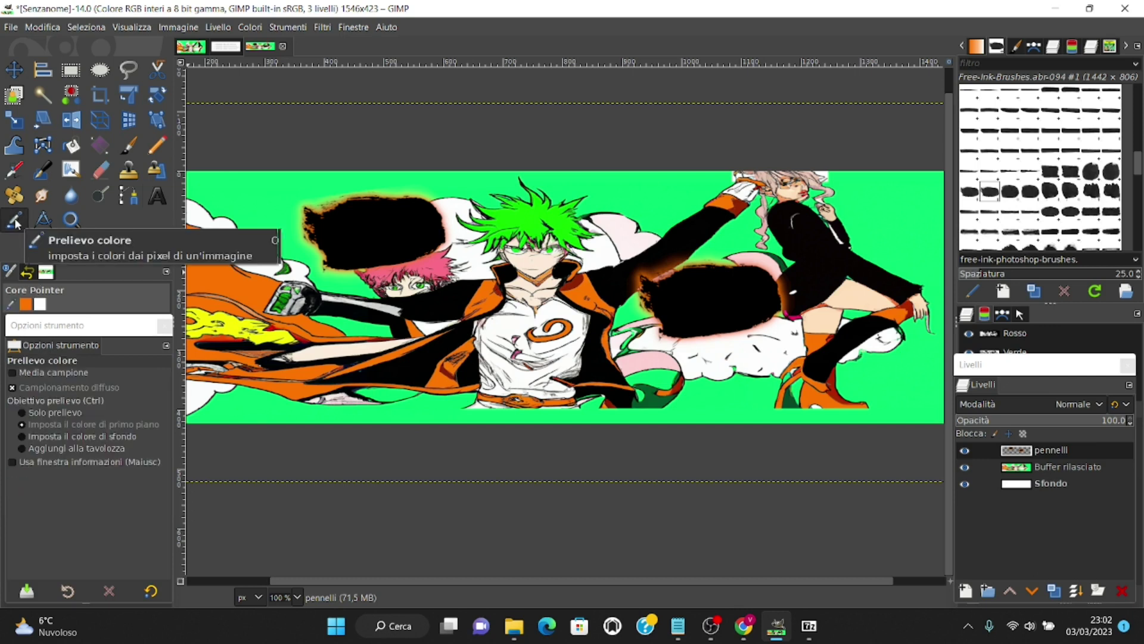
click(516, 214)
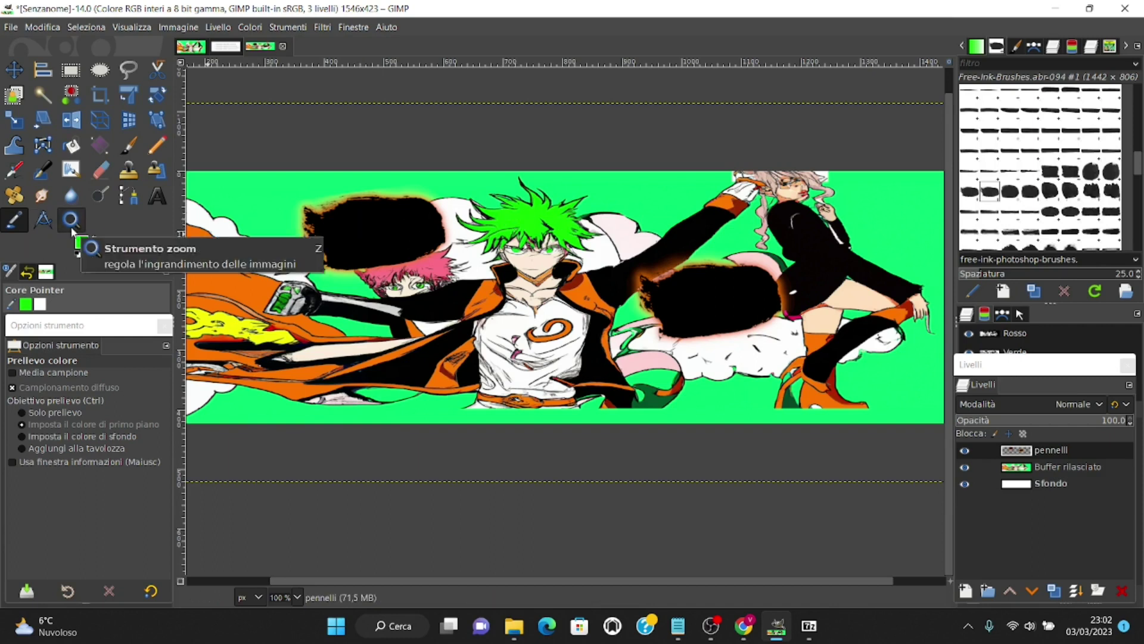
click(158, 197)
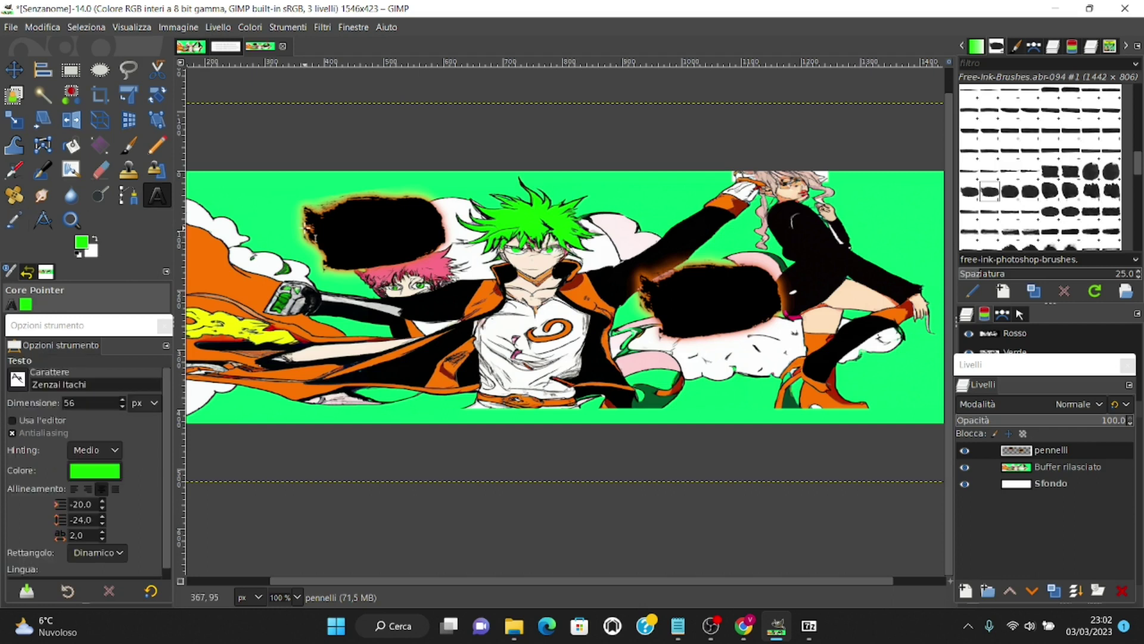
click(343, 230)
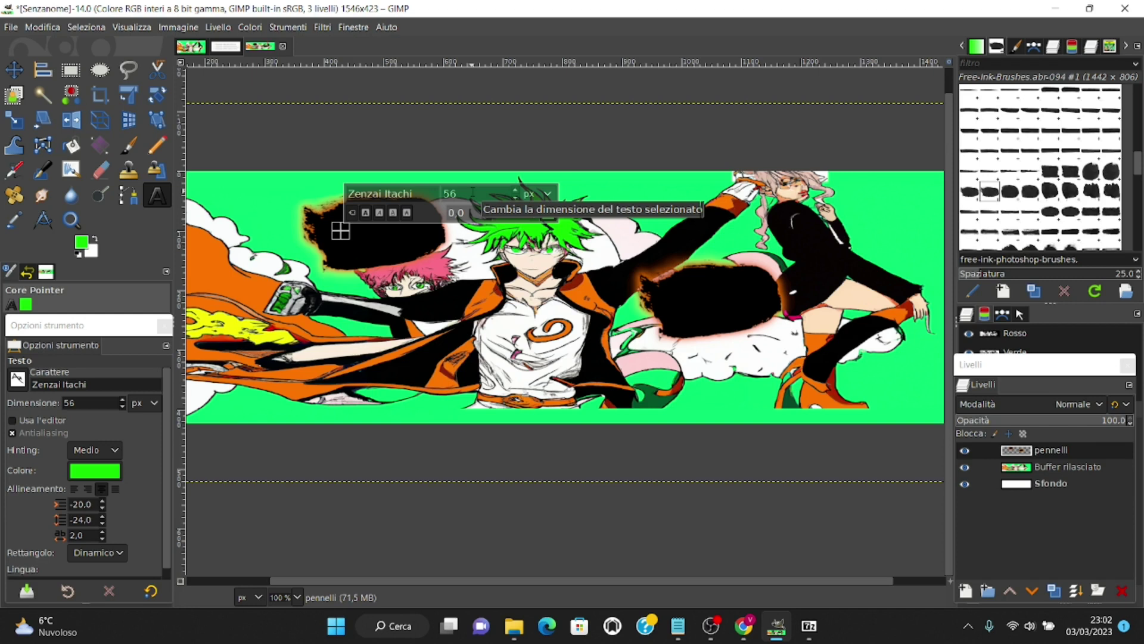
text(Daisuke)
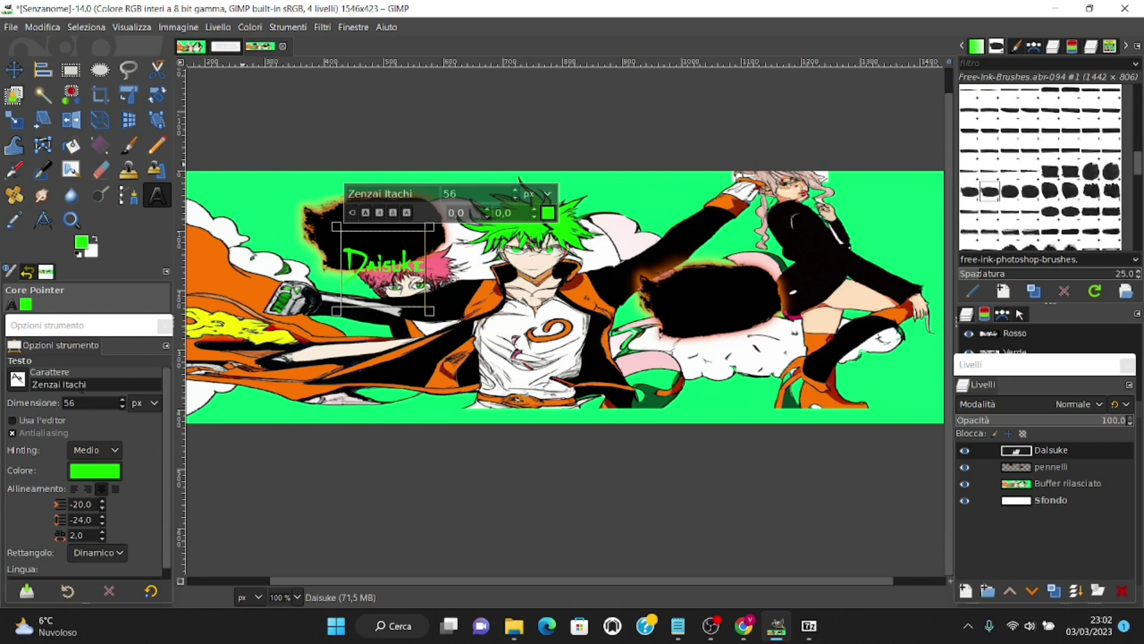
Move the Daisuke text up onto the blob and enlarge it to size 65.
click(16, 70)
drag(388, 270, 384, 239)
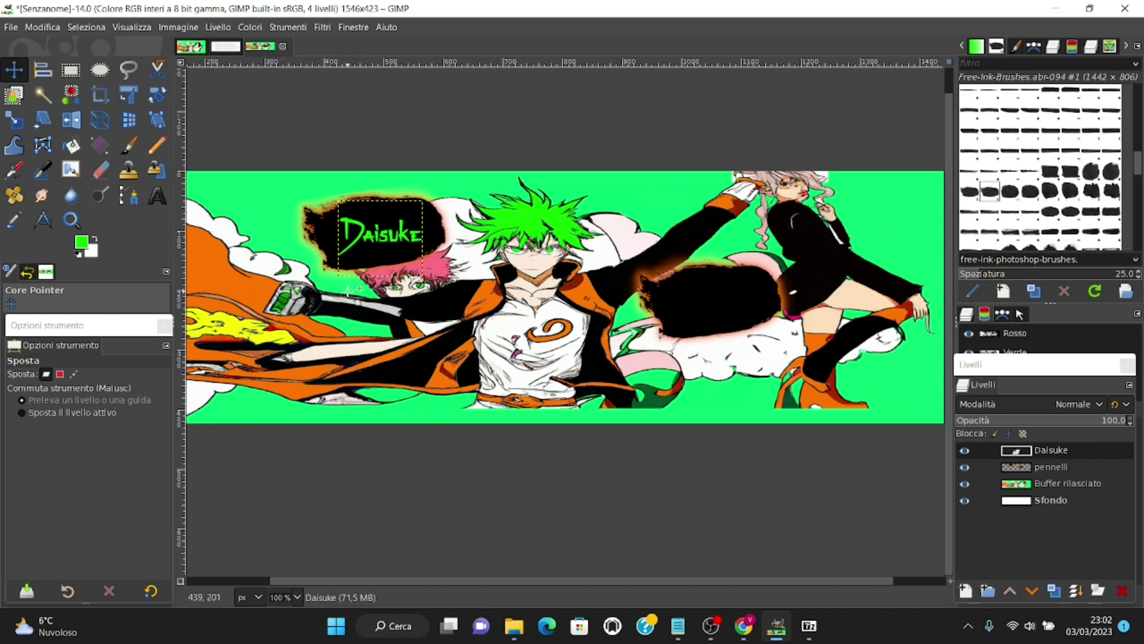
click(158, 196)
click(369, 222)
click(513, 161)
click(514, 160)
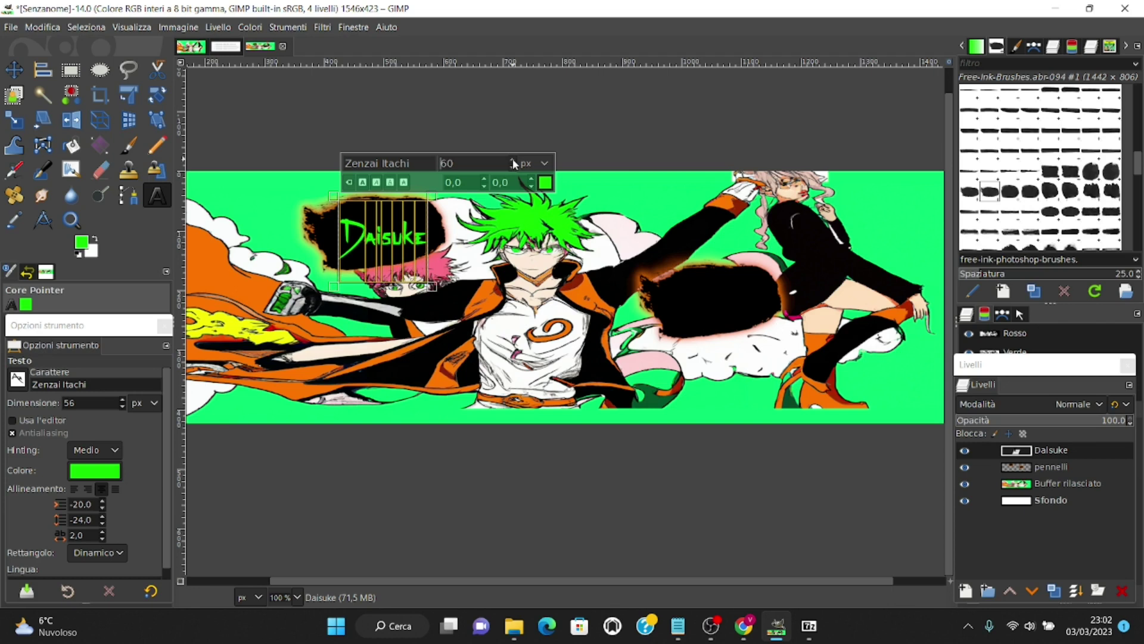
click(513, 159)
click(513, 159)
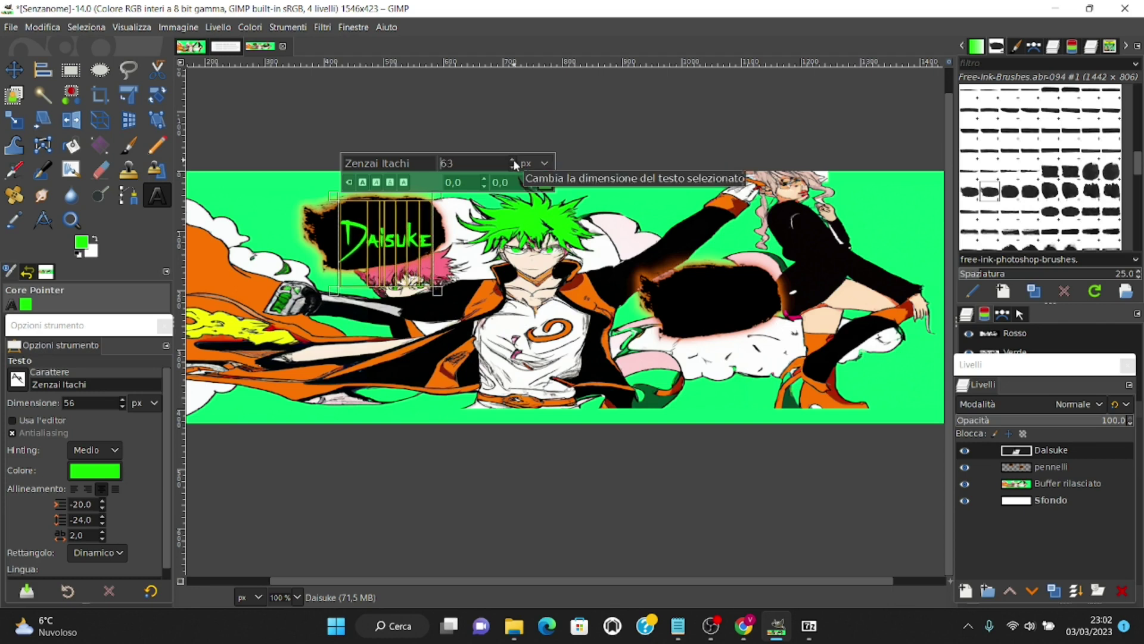
click(513, 159)
Centre Daisuke inside the black blob and rotate it by -8 degrees.
click(18, 74)
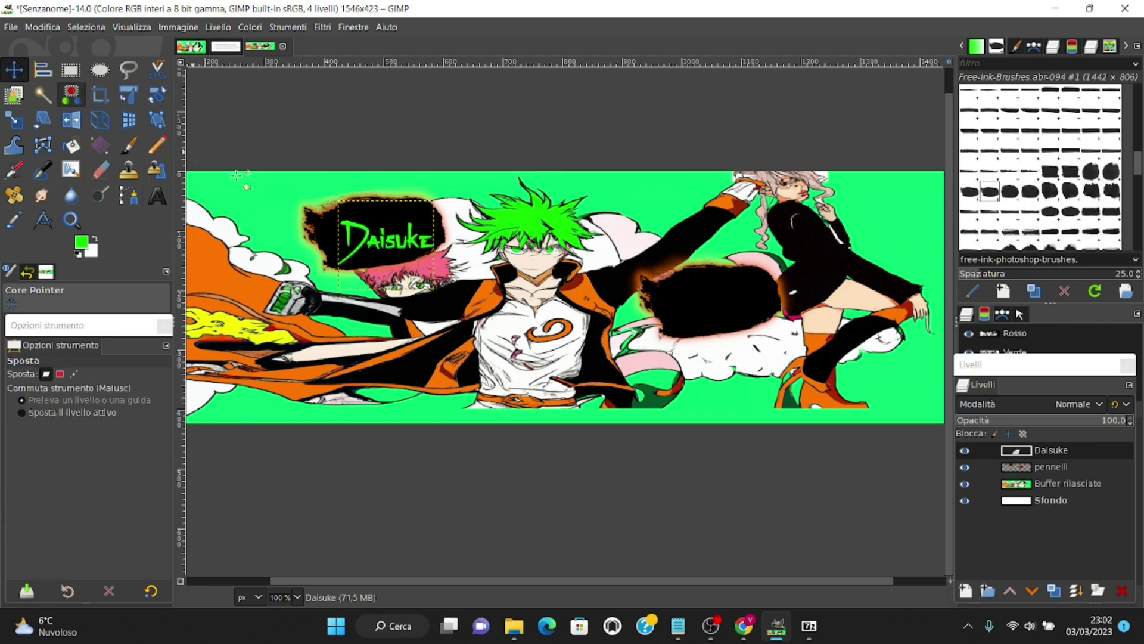
drag(413, 238, 418, 241)
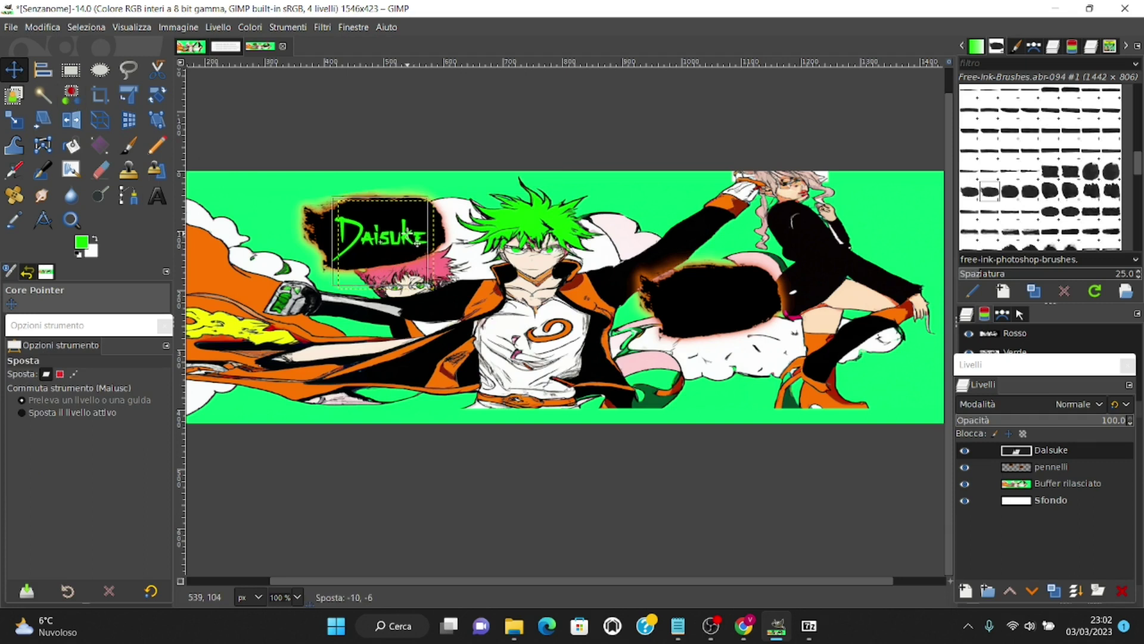
click(157, 95)
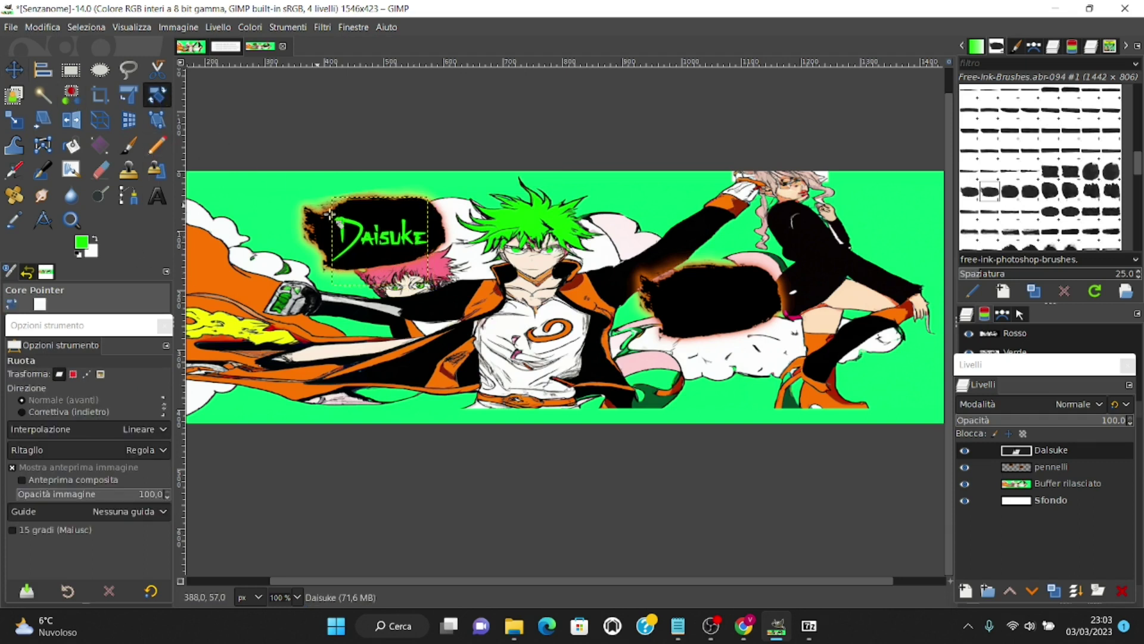
click(368, 229)
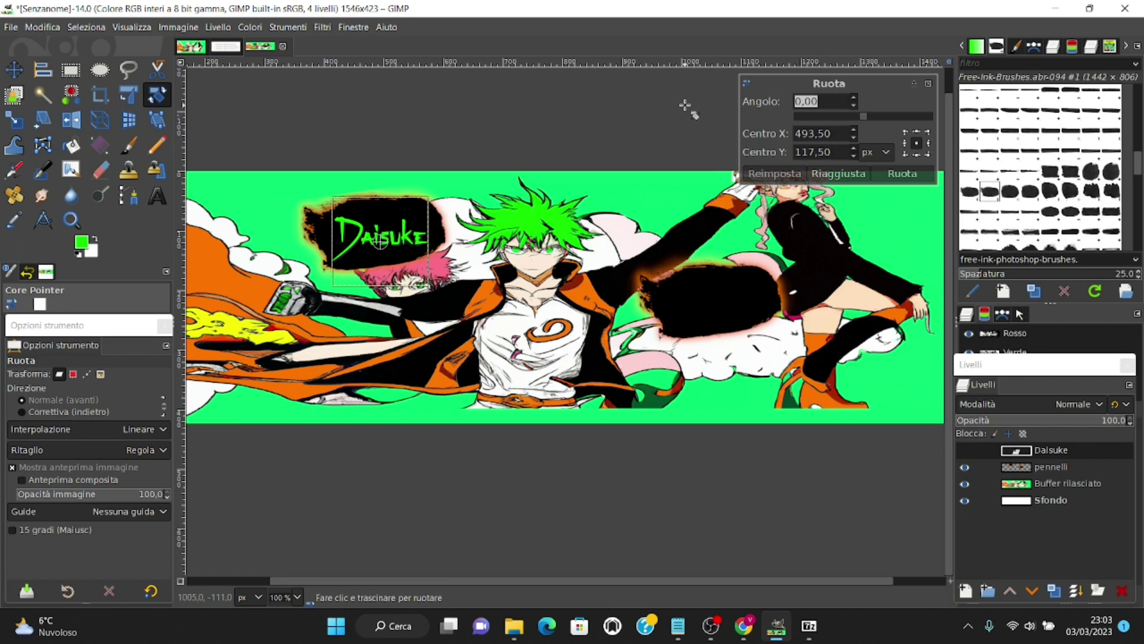
text(-8)
key(Return)
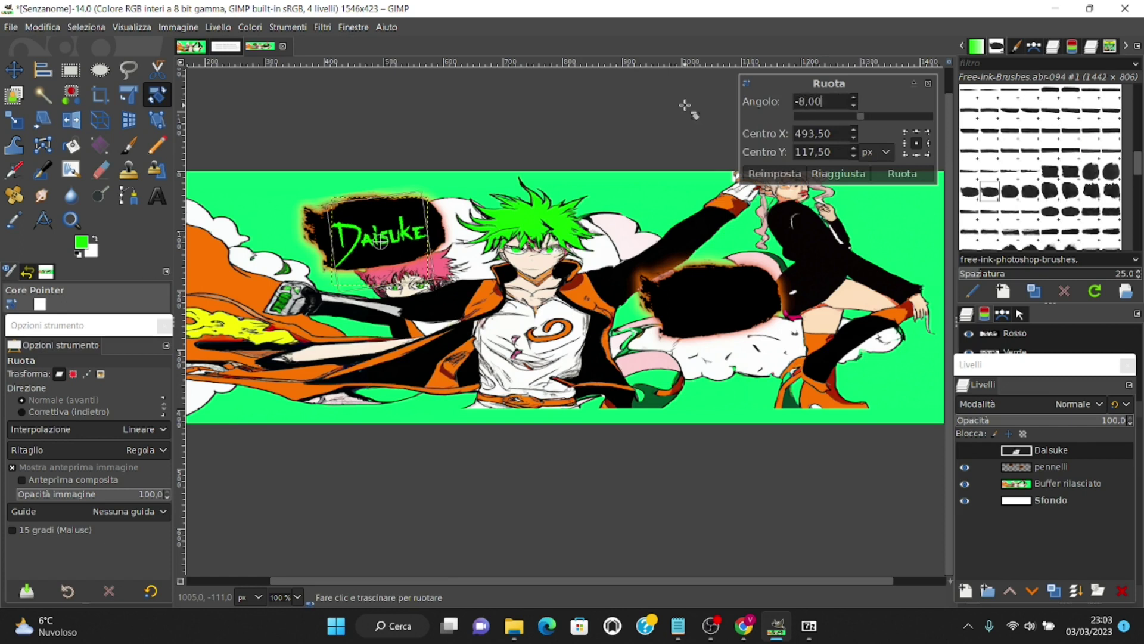
click(900, 174)
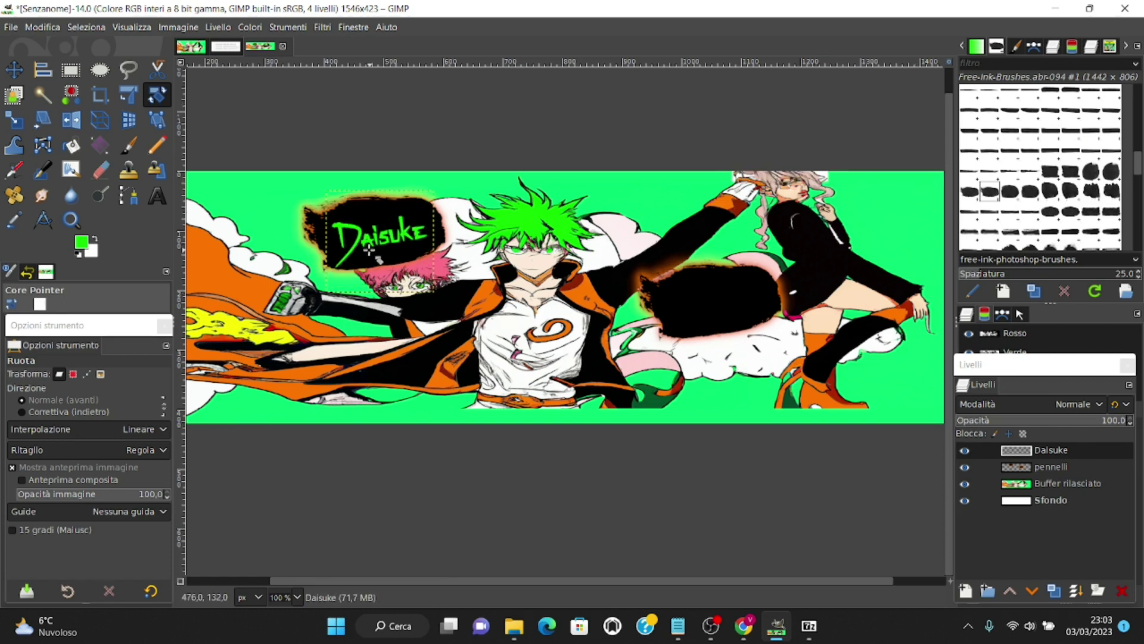
click(687, 296)
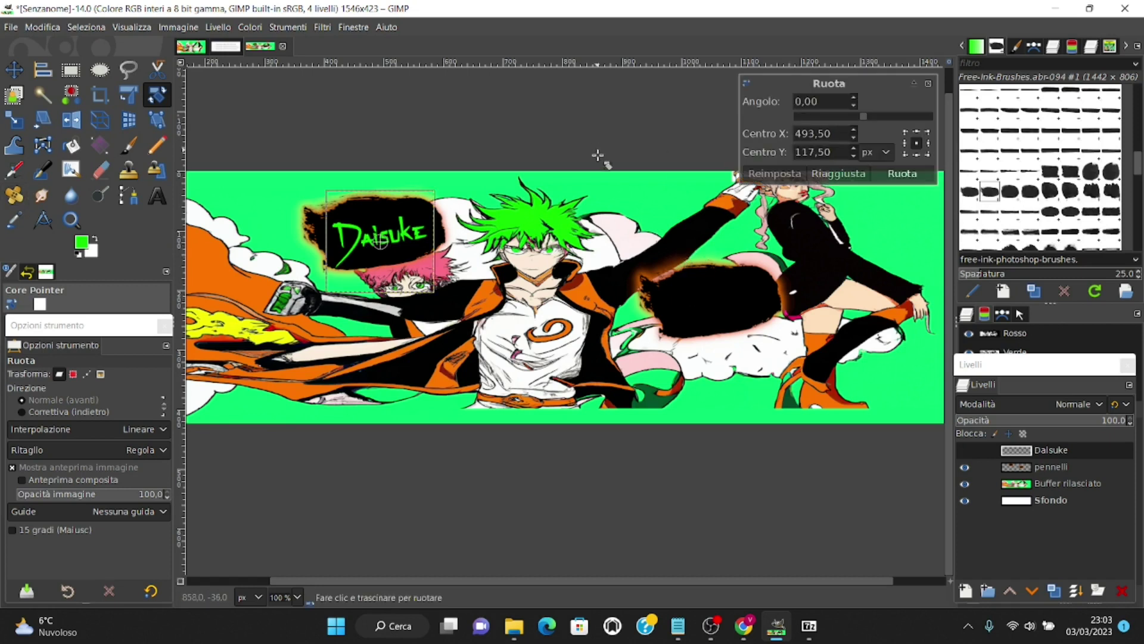
key(Escape)
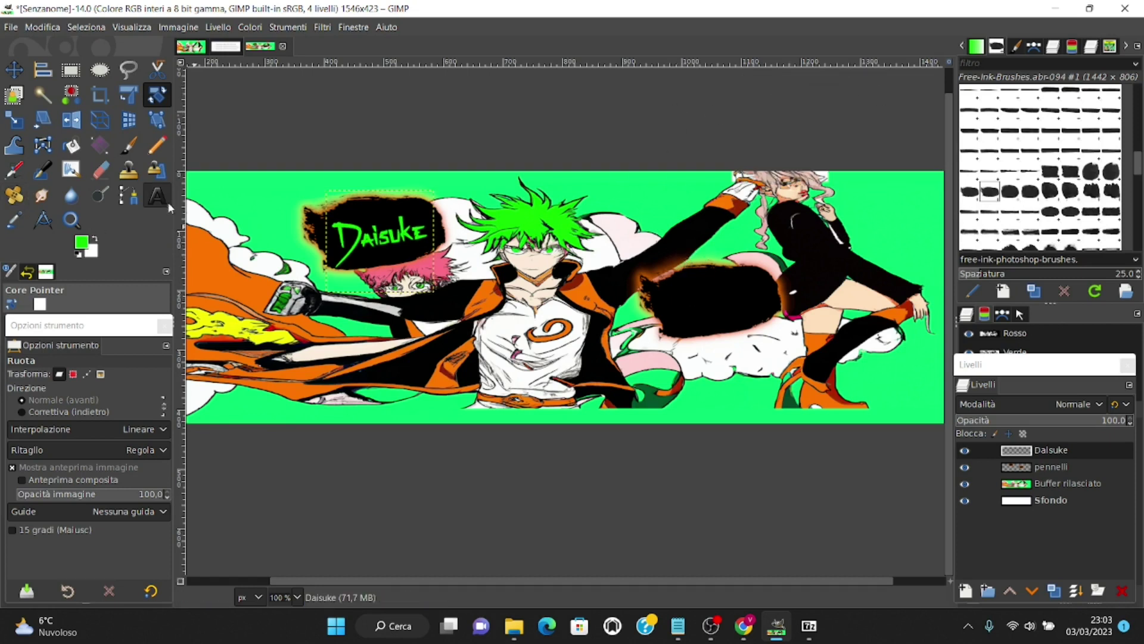
Type a two-line 'Manga / Dreams' title on the right black blob.
click(157, 196)
click(676, 292)
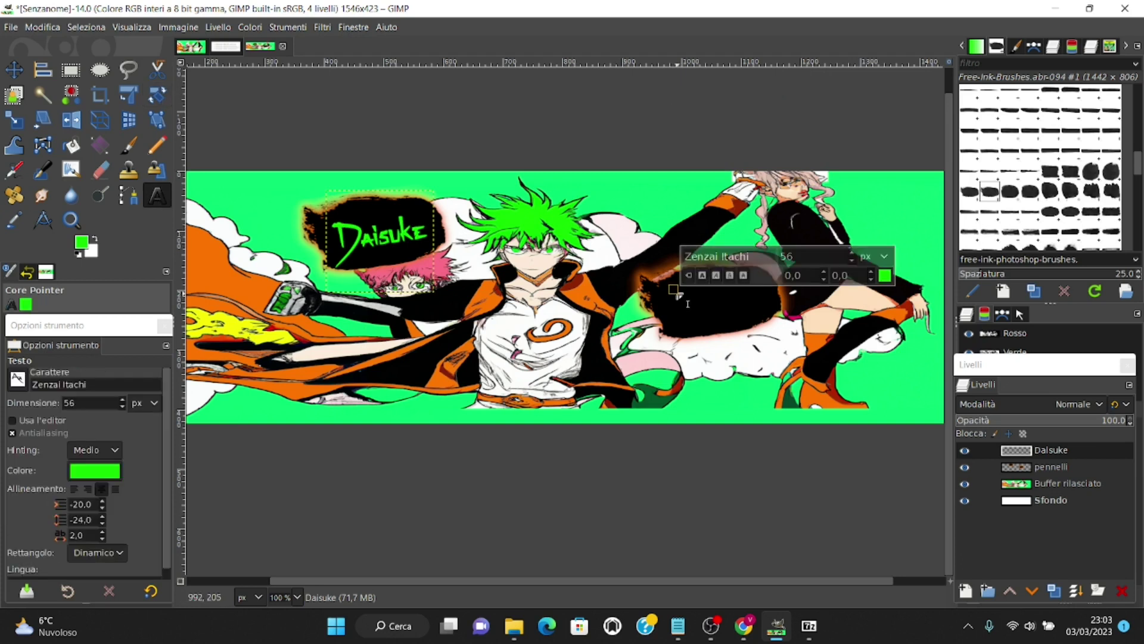
text(Manda)
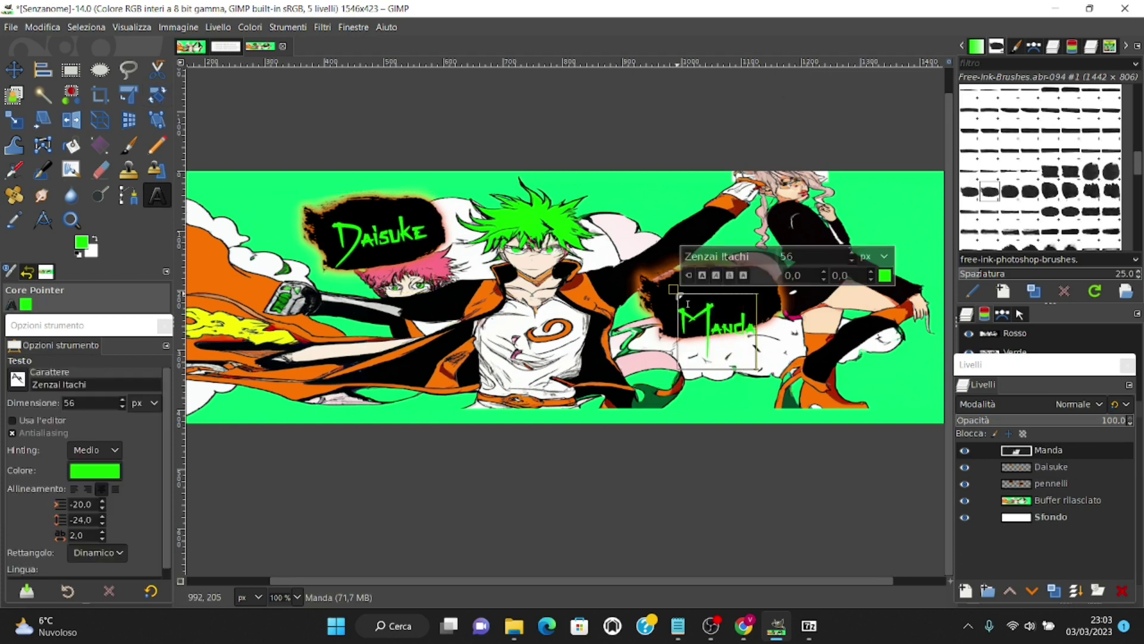
key(BackSpace)
key(BackSpace)
text(ga)
key(Return)
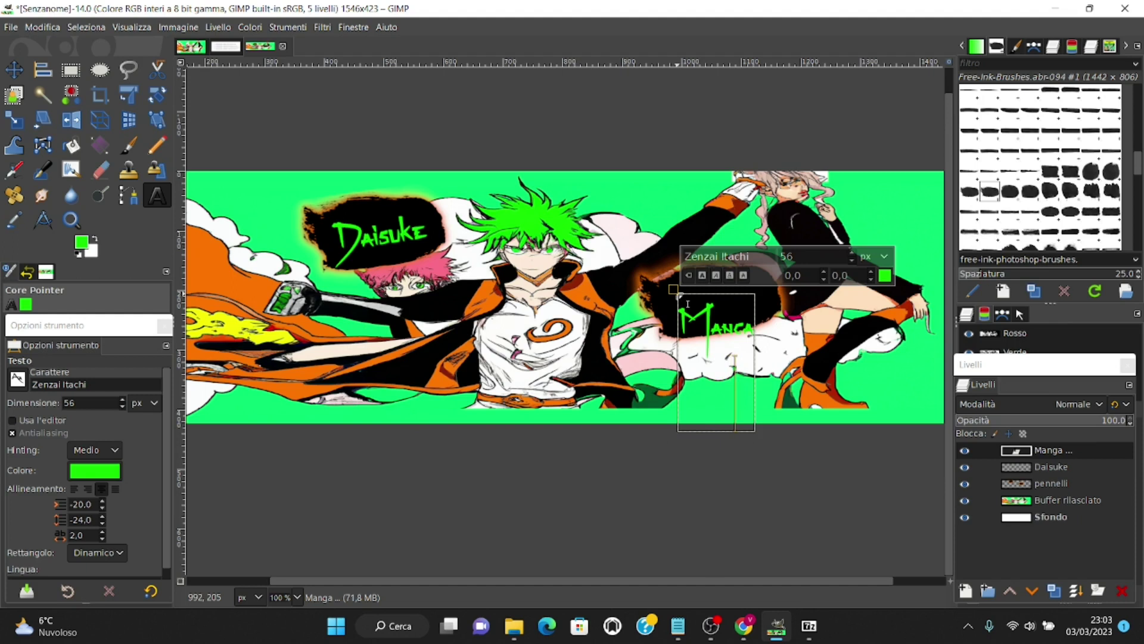
text(Dreams)
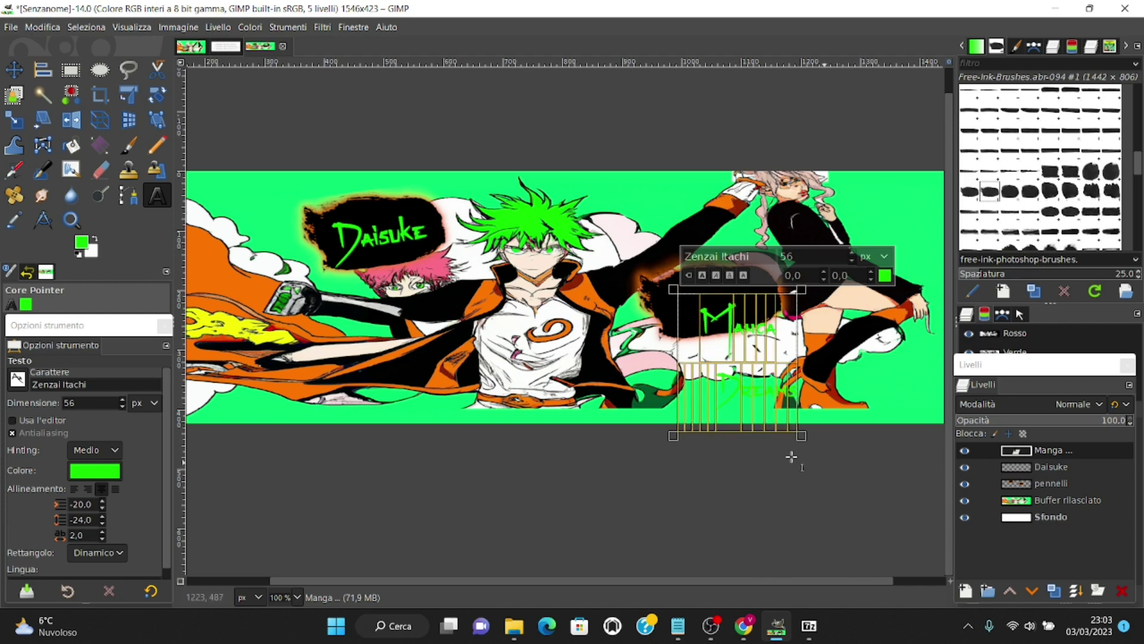
Shrink the Manga Dreams text, tighten its line spacing, and move it onto the blob.
click(851, 262)
click(851, 262)
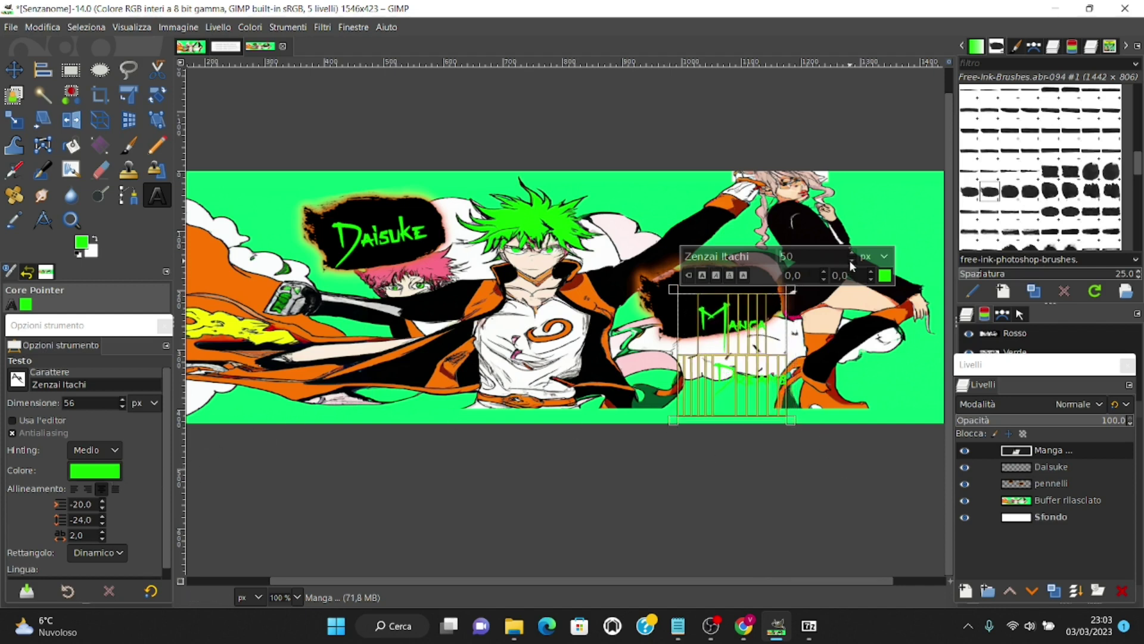
click(102, 523)
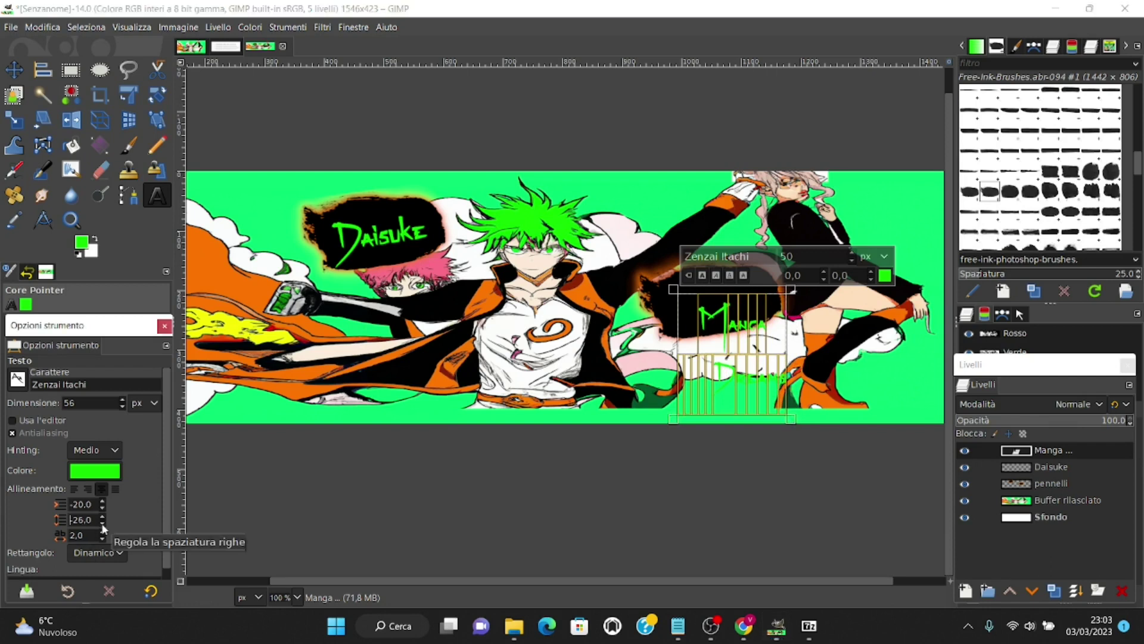
click(102, 524)
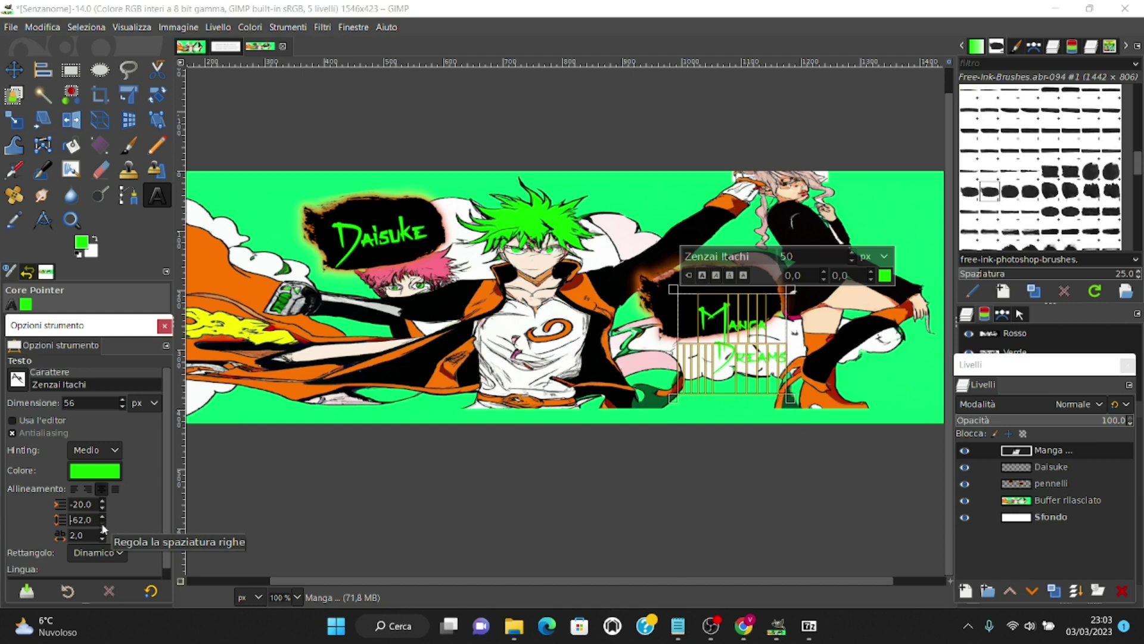
click(102, 526)
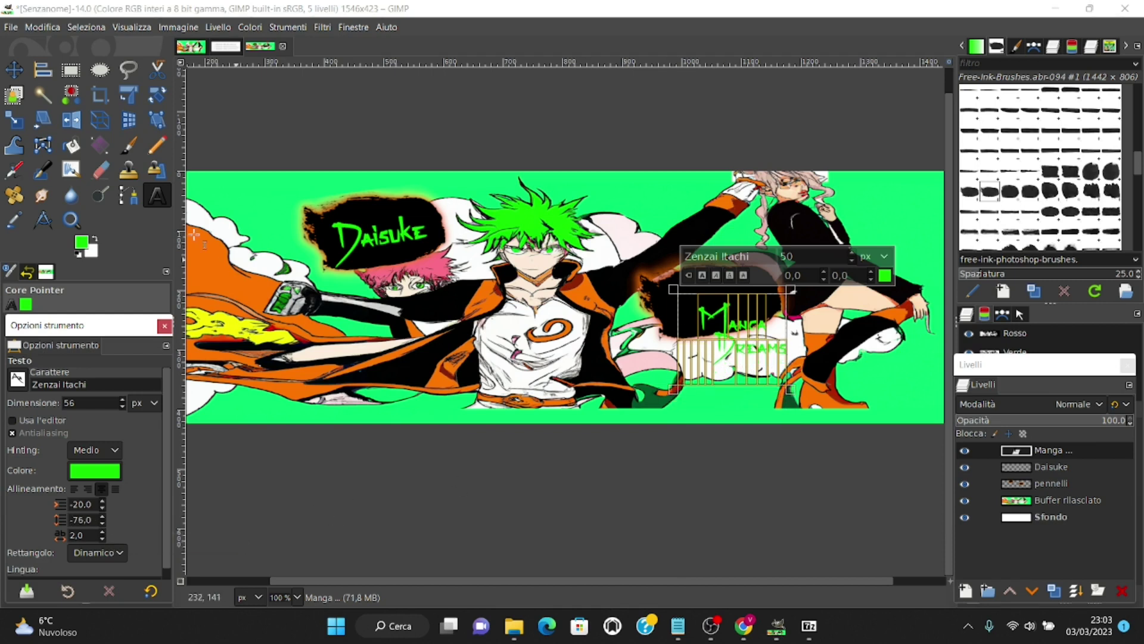
key(m)
drag(735, 315, 710, 286)
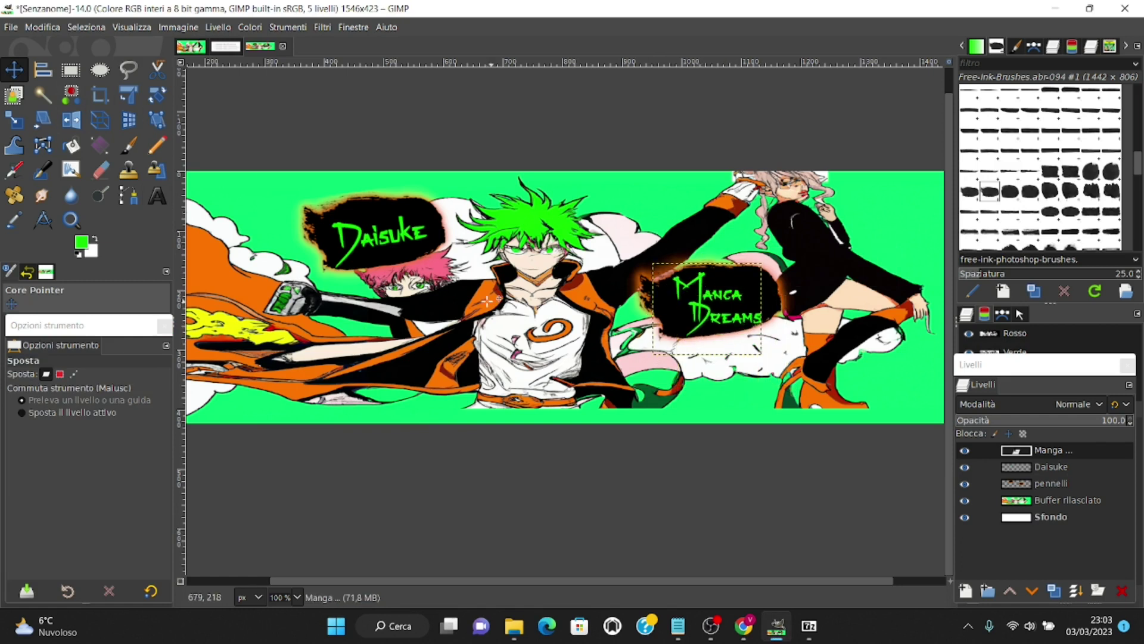
Recheck the Manga Dreams text, then rotate the title by -8 degrees.
click(159, 195)
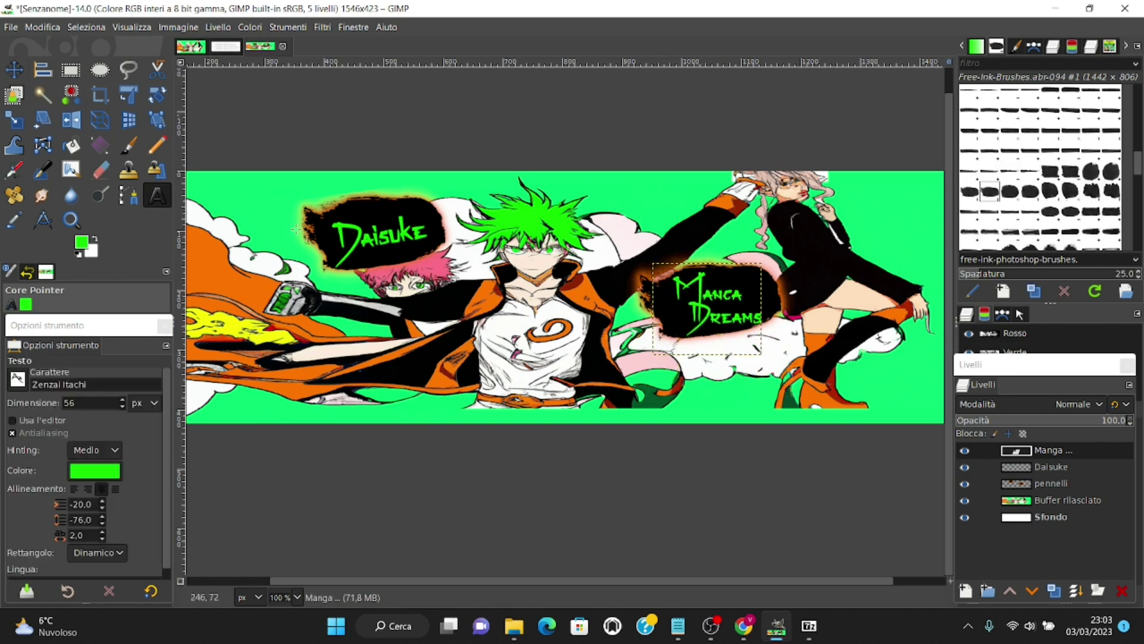
click(684, 289)
scroll(828, 226, down, 1)
scroll(829, 226, down, 1)
scroll(829, 225, down, 1)
scroll(829, 226, up, 1)
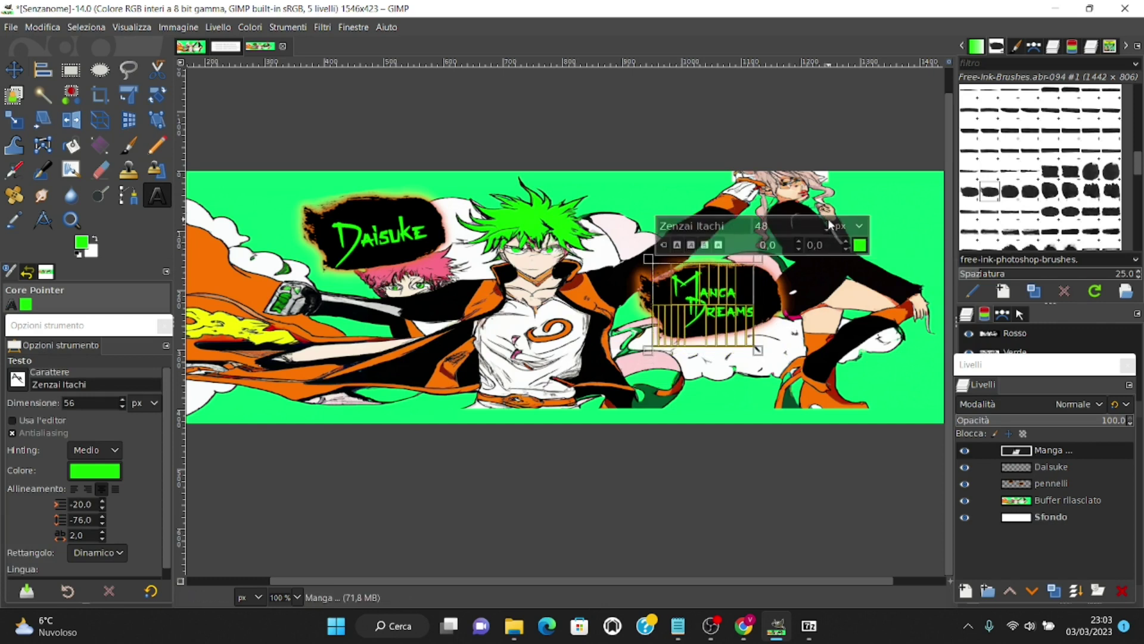
click(15, 81)
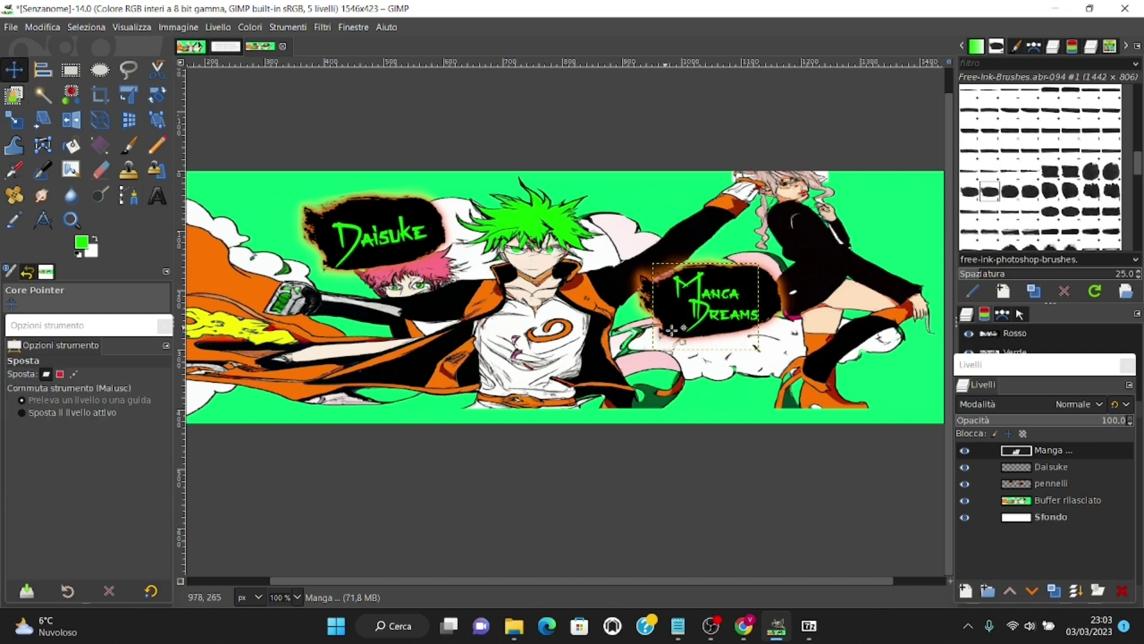
click(156, 94)
click(726, 305)
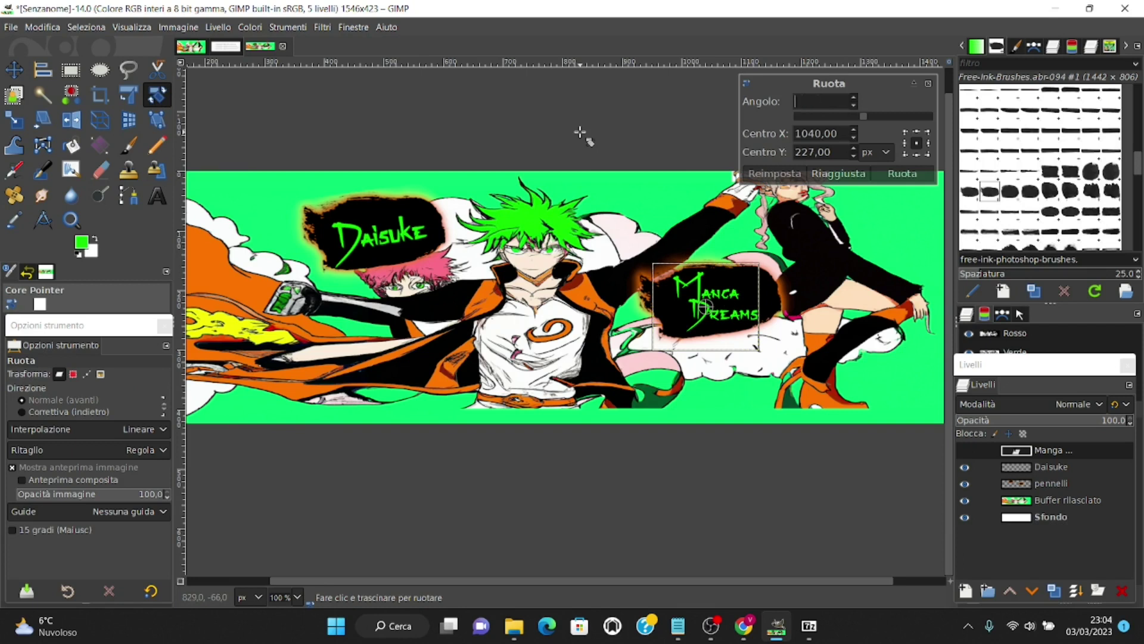
text(-8)
key(Return)
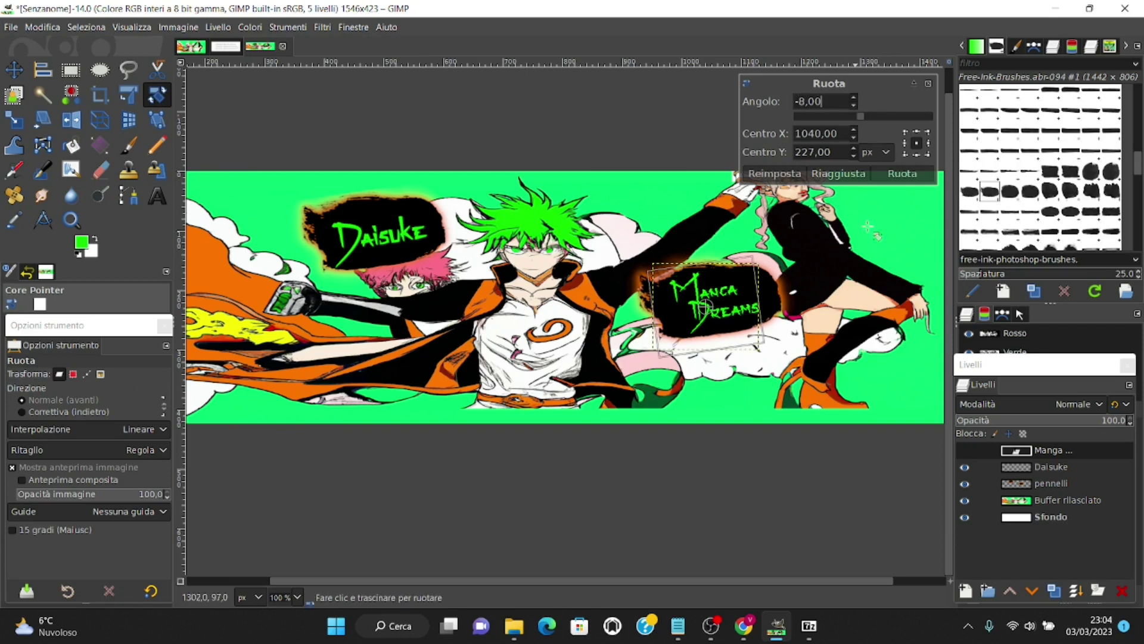
click(891, 177)
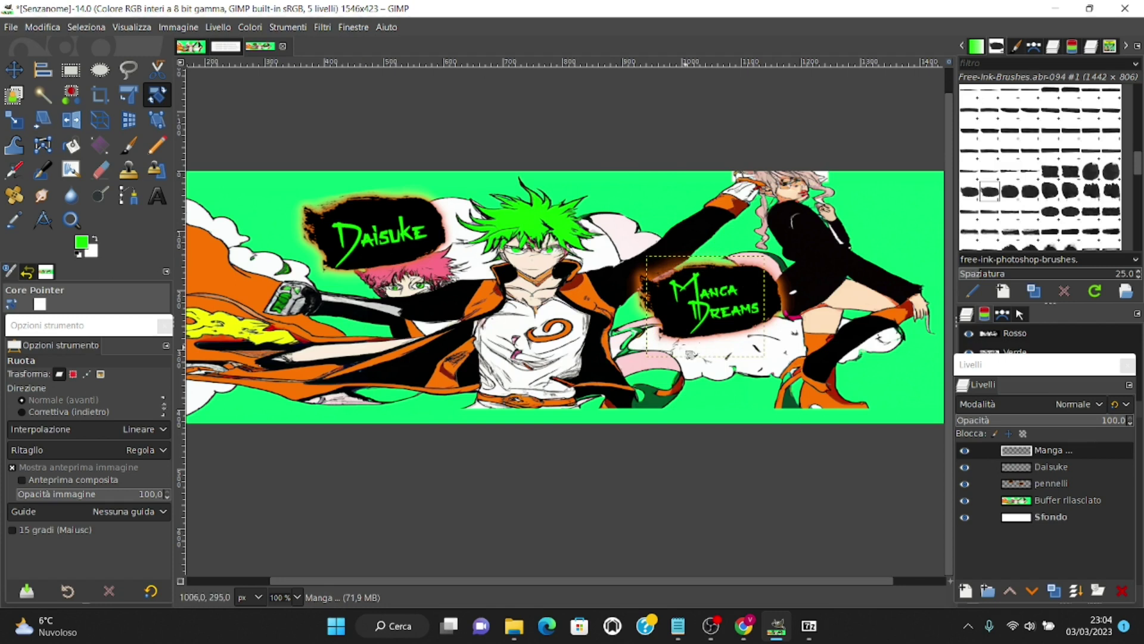
Show the BANNER YOUTUBE DIMENSIONI reference image with tablet, mobile, TV and desktop sizes.
ctrl+scroll(426, 264, up, 1)
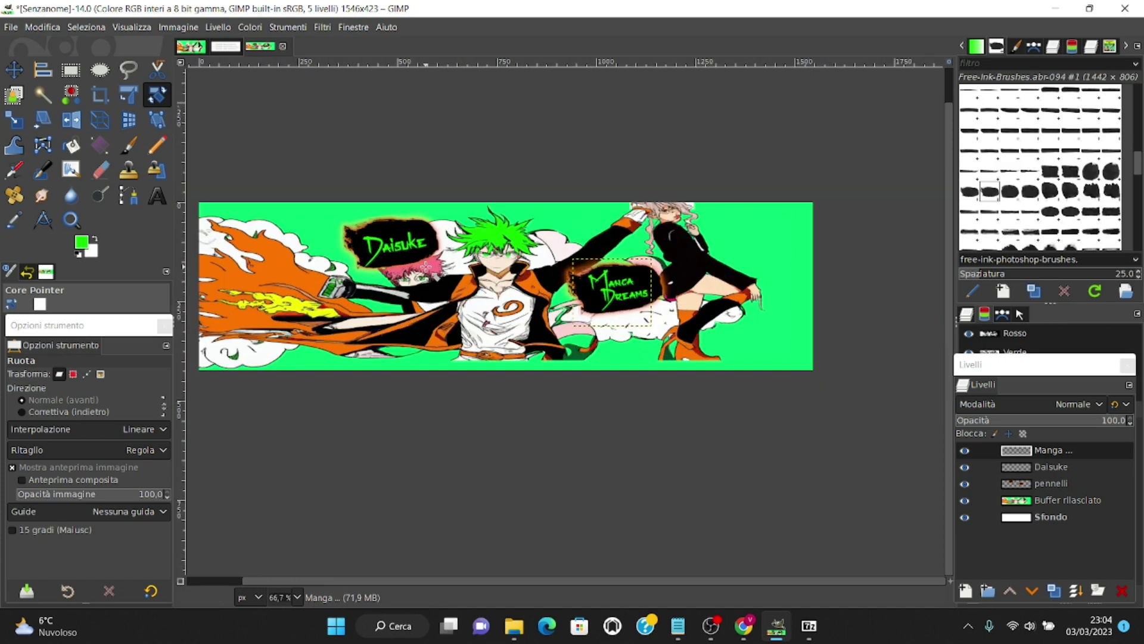
scroll(403, 582, left, 2)
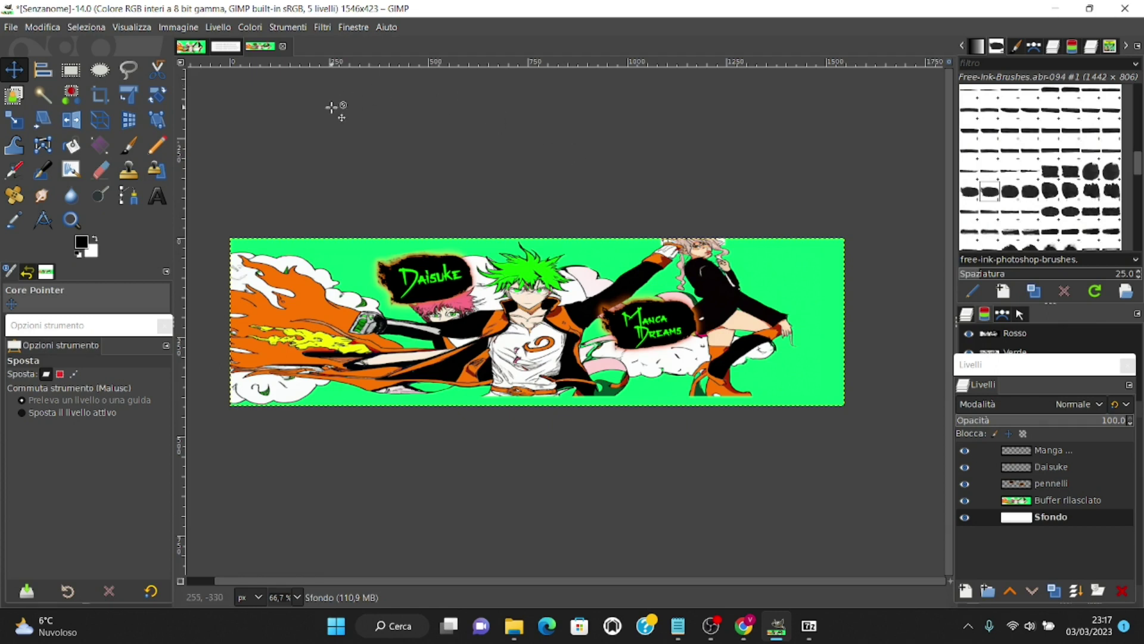
click(224, 50)
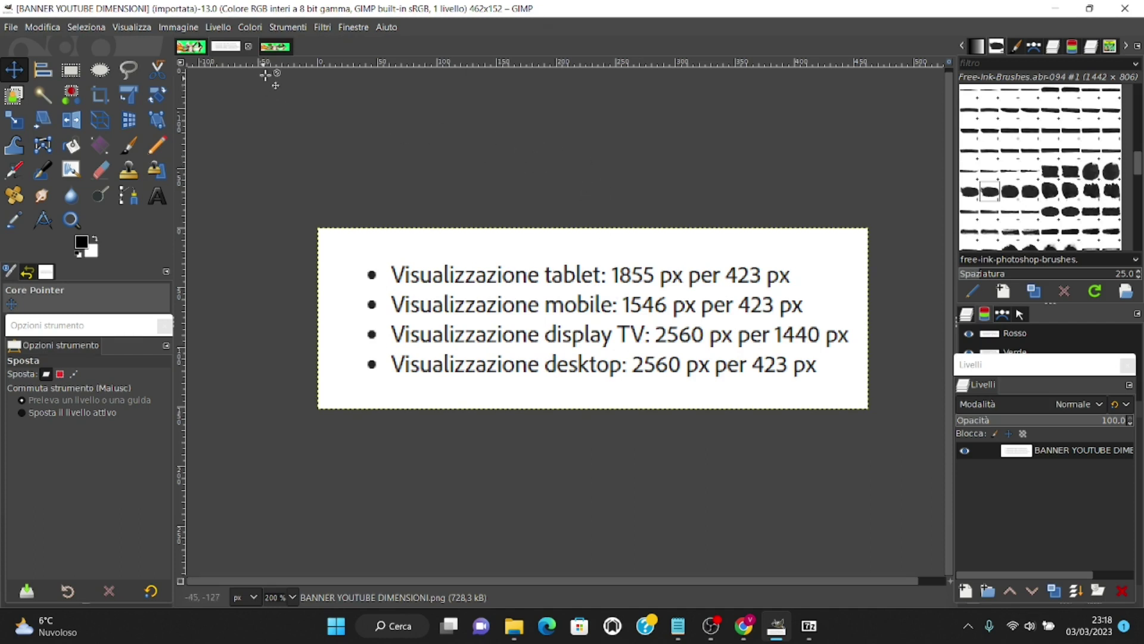
Create a new white-filled layer 1855 px wide in the banner, checking the reference sizes.
click(275, 46)
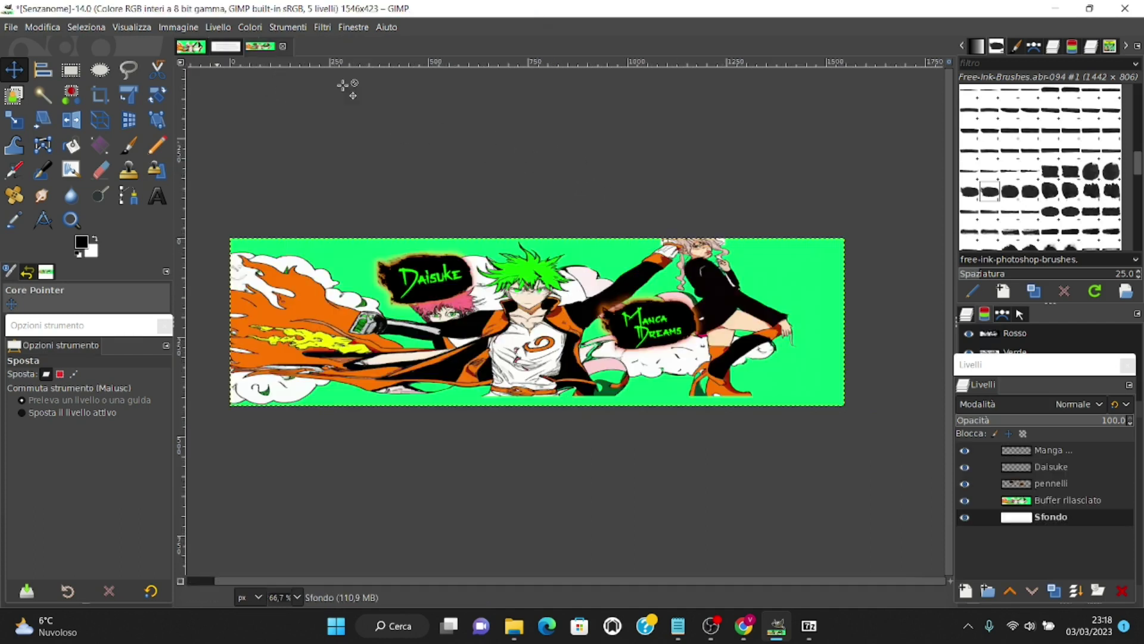
click(965, 591)
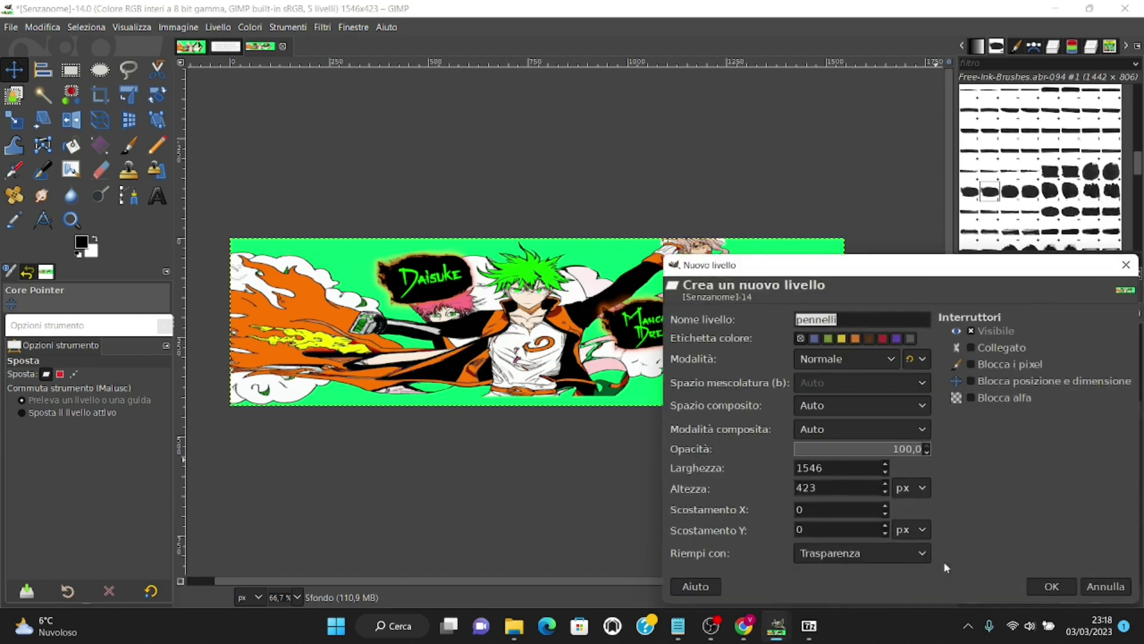
click(232, 48)
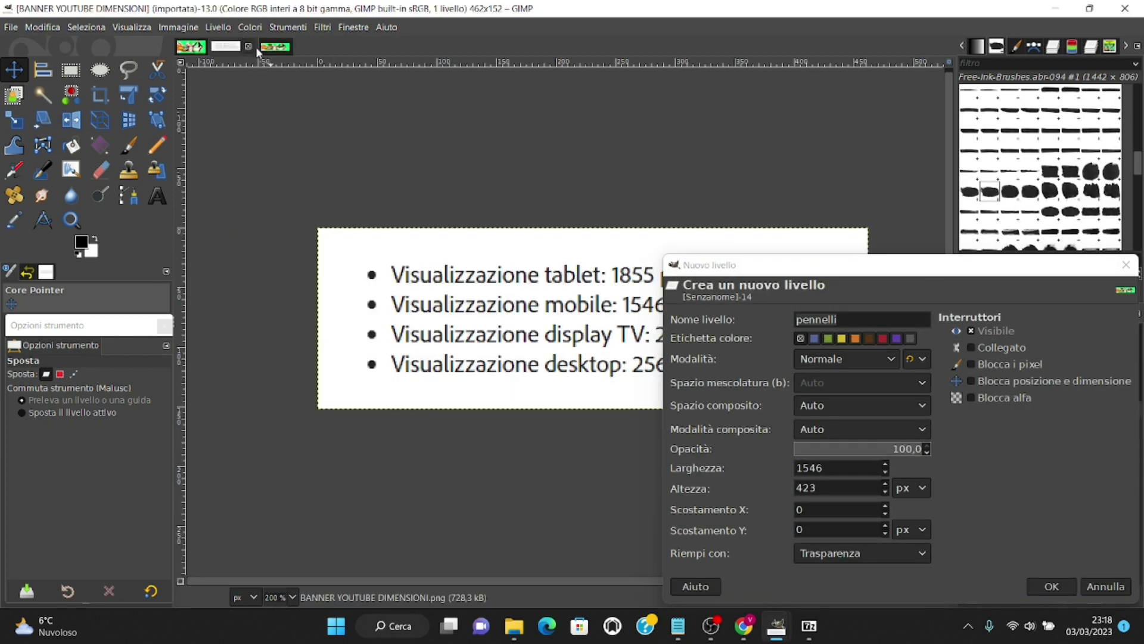
mouse_move(756, 272)
mouse_down()
mouse_move(869, 234)
mouse_move(841, 230)
mouse_up()
key(Tab)
text(1855)
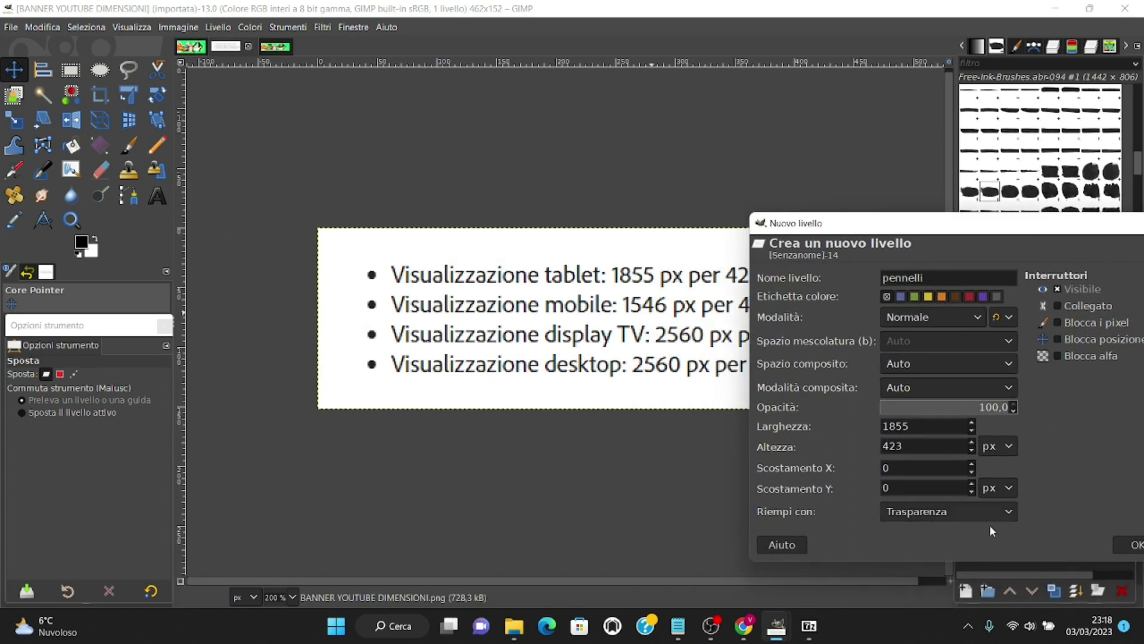
click(959, 518)
click(914, 564)
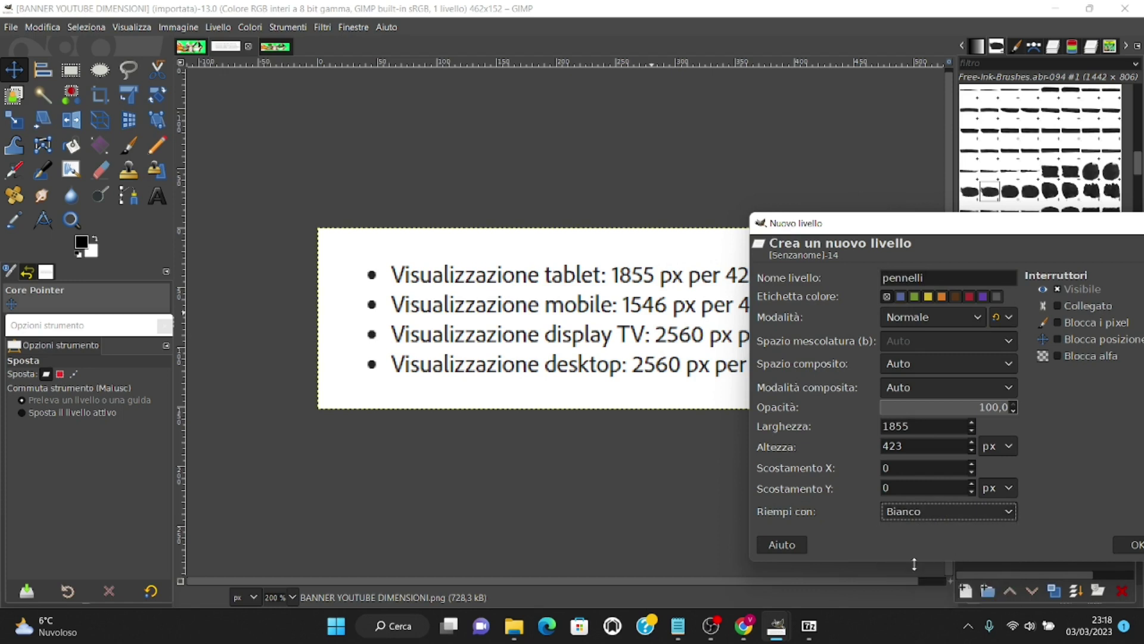
click(1131, 545)
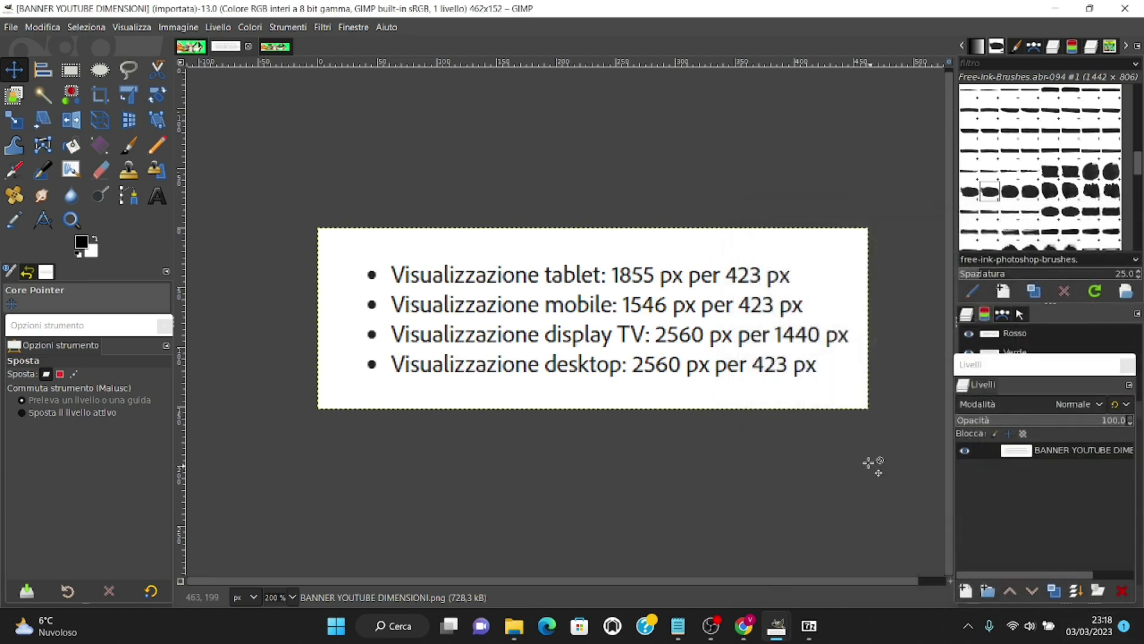
Rename the new layer 'sfondo tab' and lower it beneath Sfondo.
click(275, 46)
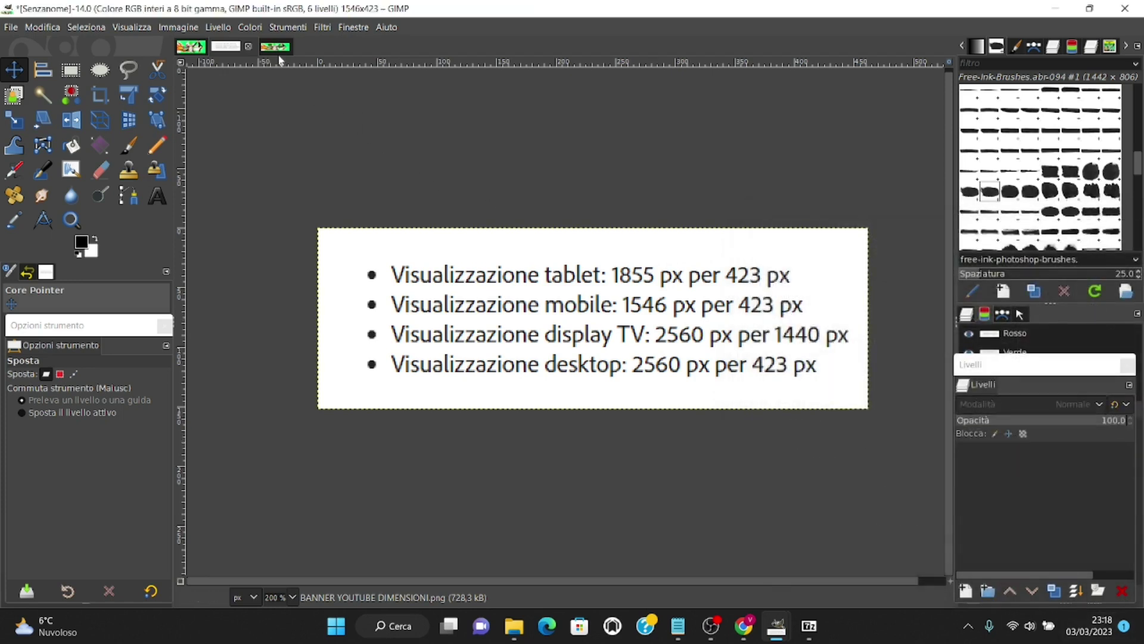
double_click(1061, 517)
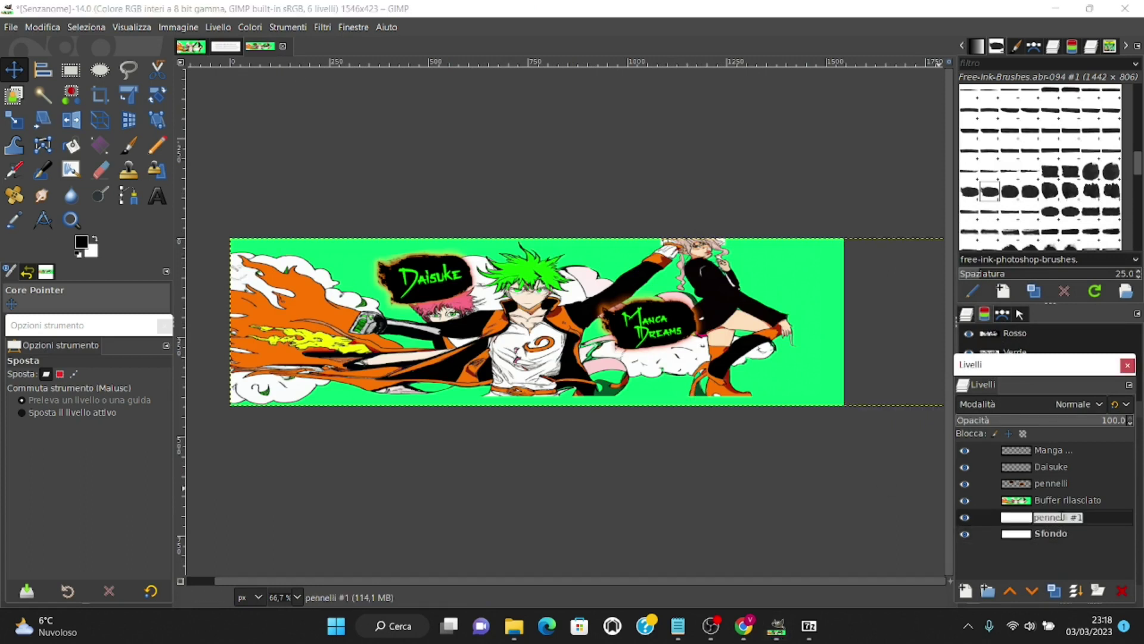
text(sfondo tab)
key(Return)
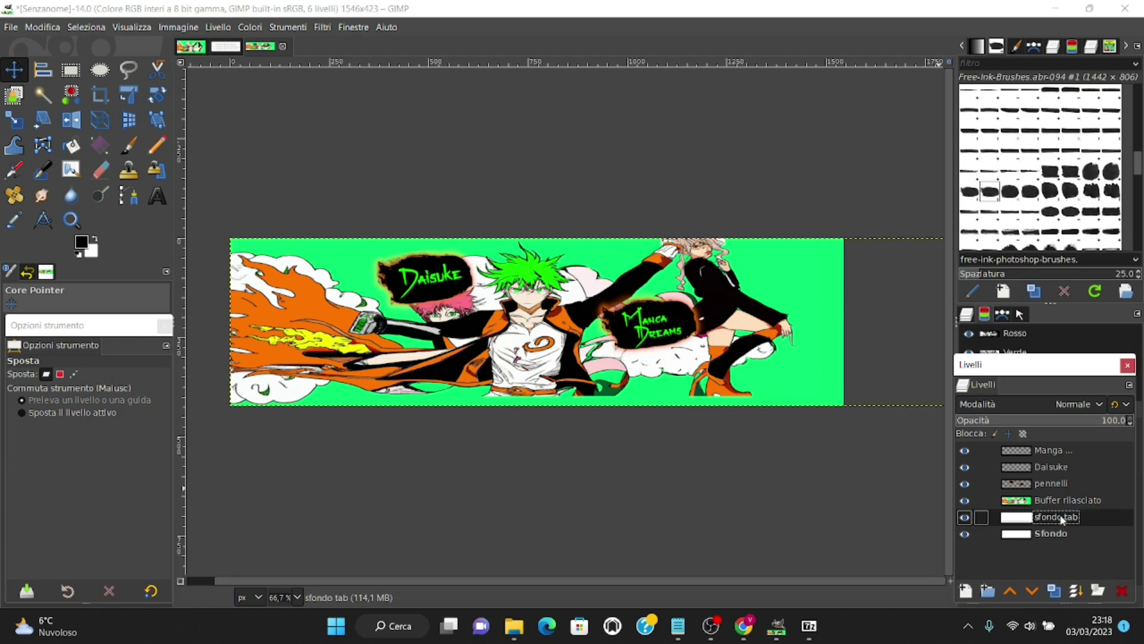
click(1038, 592)
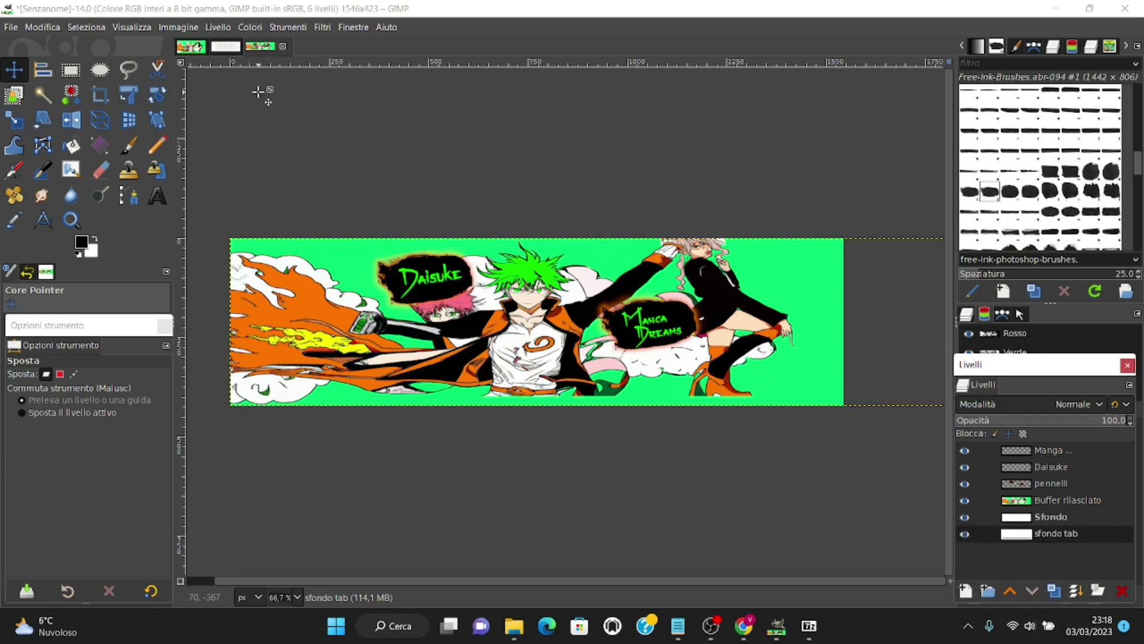
Create a foreground-colour layer named 'sfondo pc' at the 2560-px desktop width.
click(967, 590)
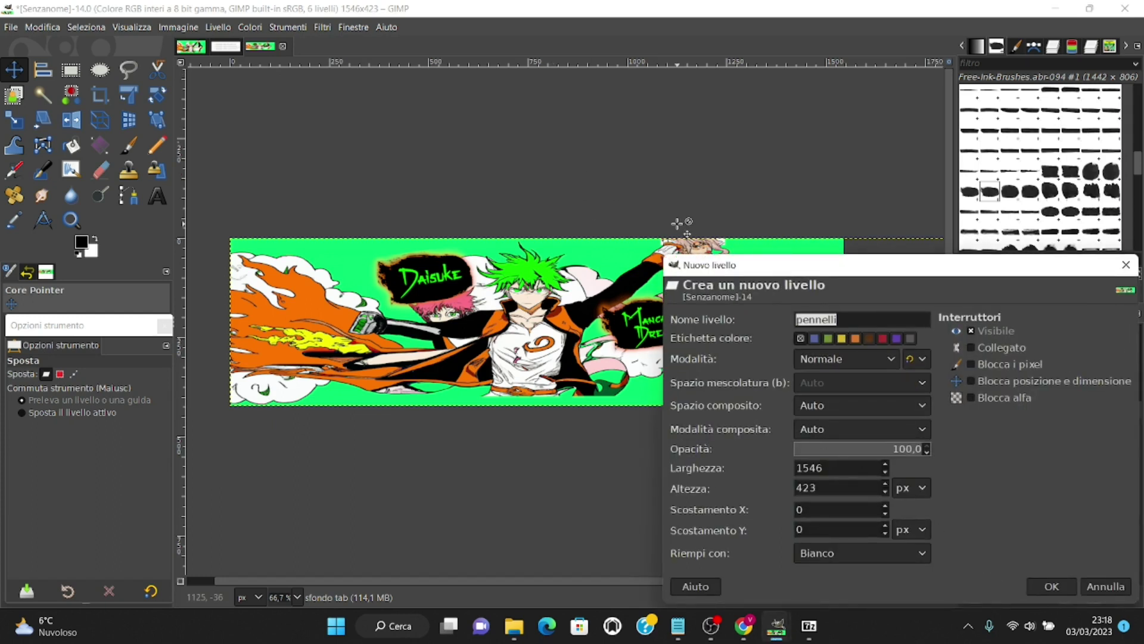
text(sfondo pc)
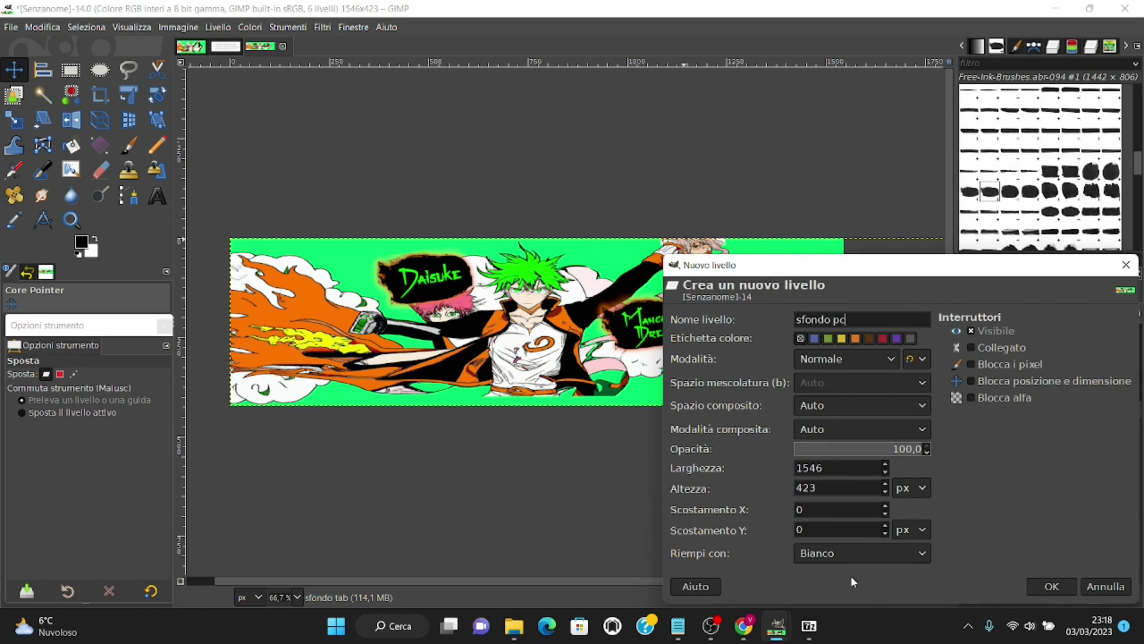
click(840, 552)
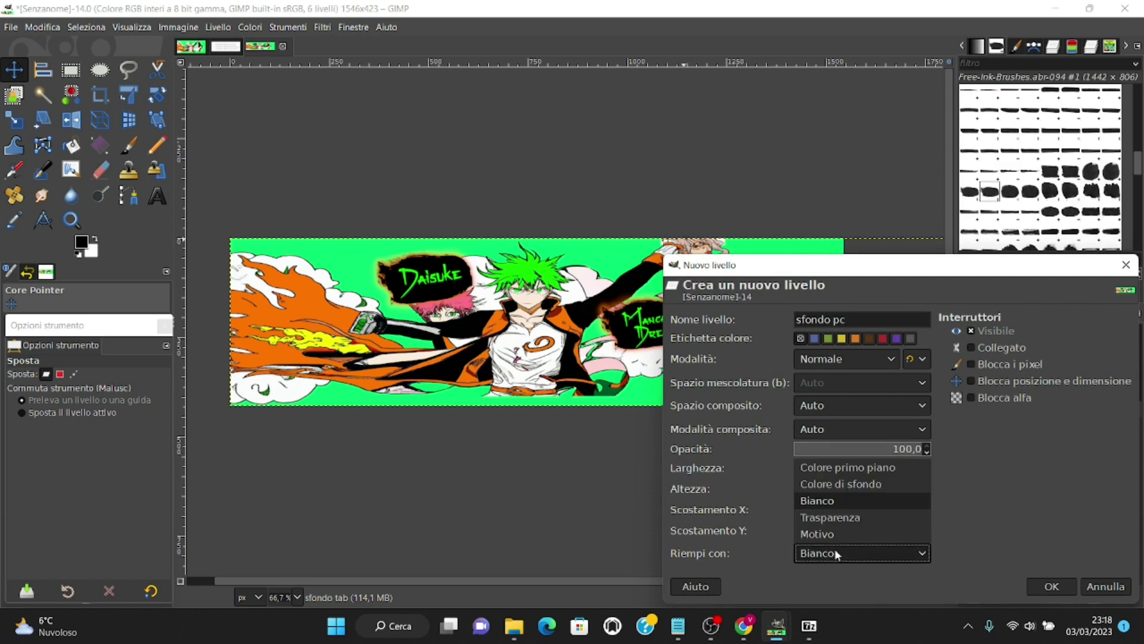
click(833, 467)
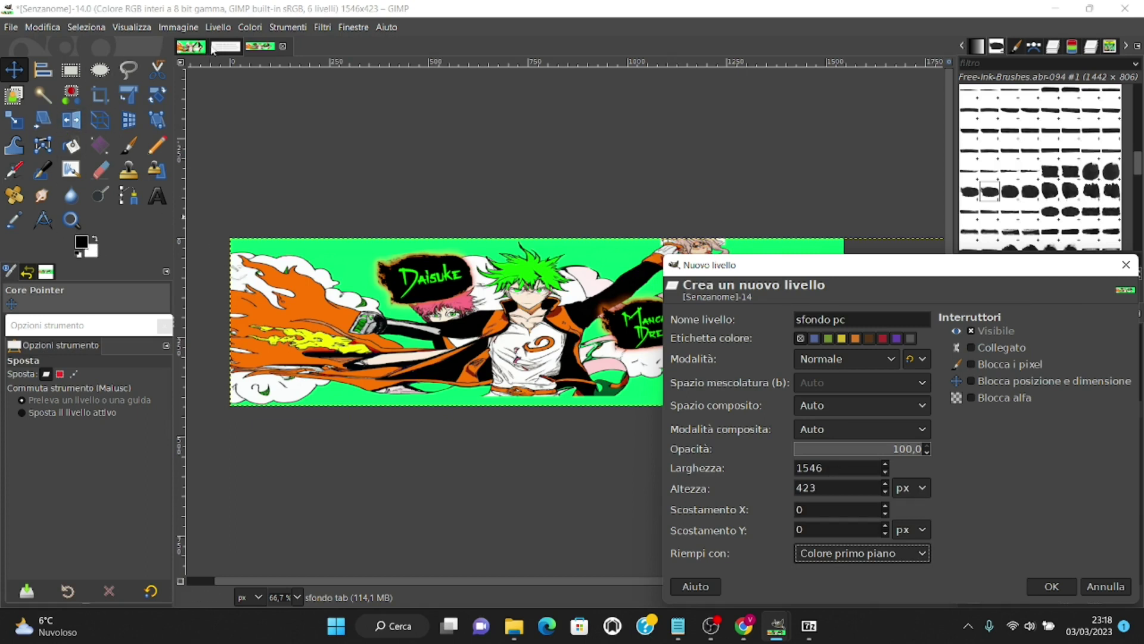
click(238, 49)
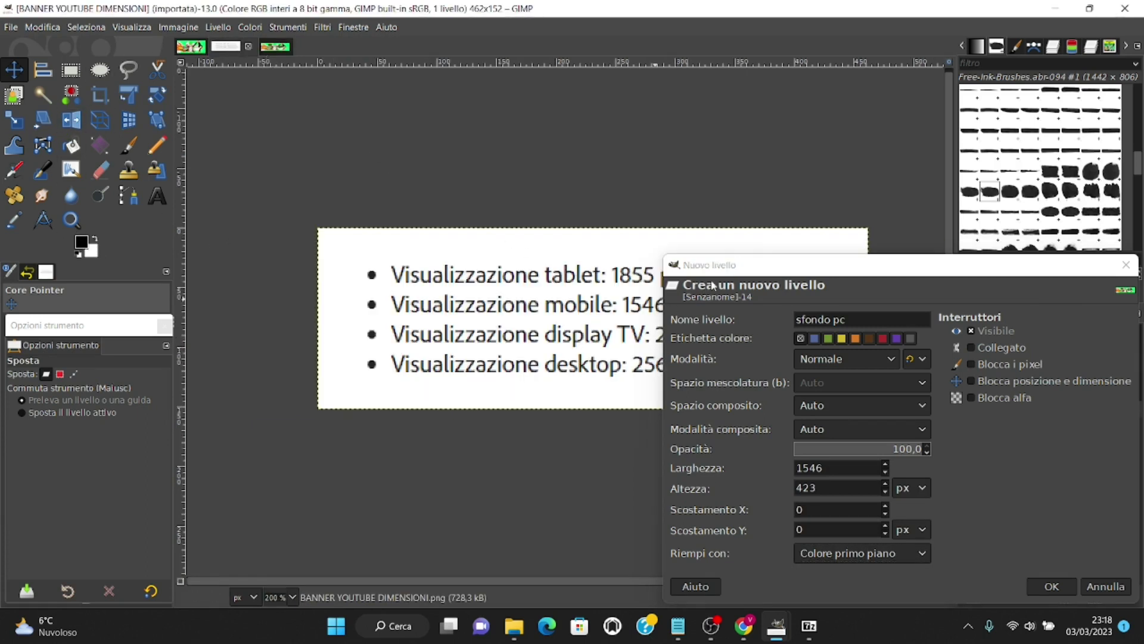
drag(727, 268, 696, 255)
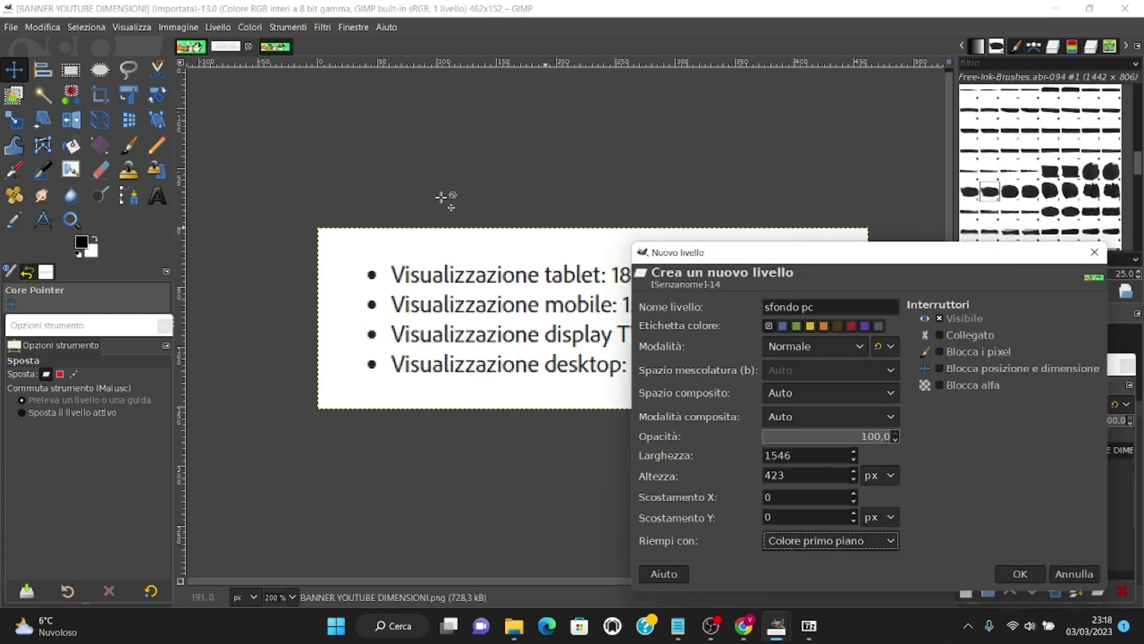
double_click(805, 453)
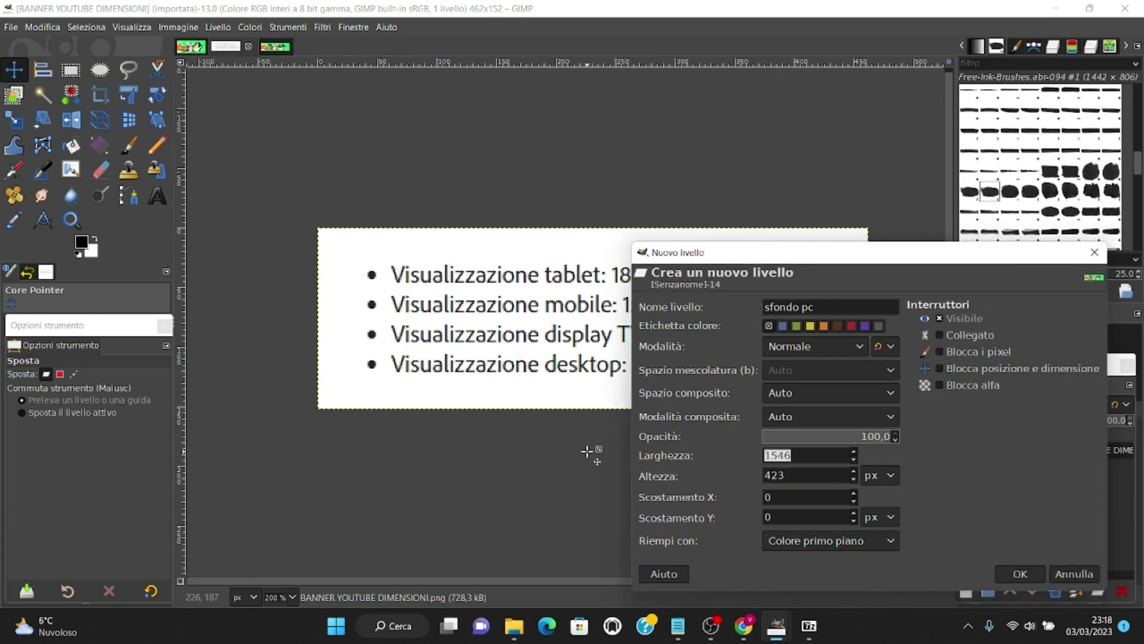
text(2)
click(1037, 575)
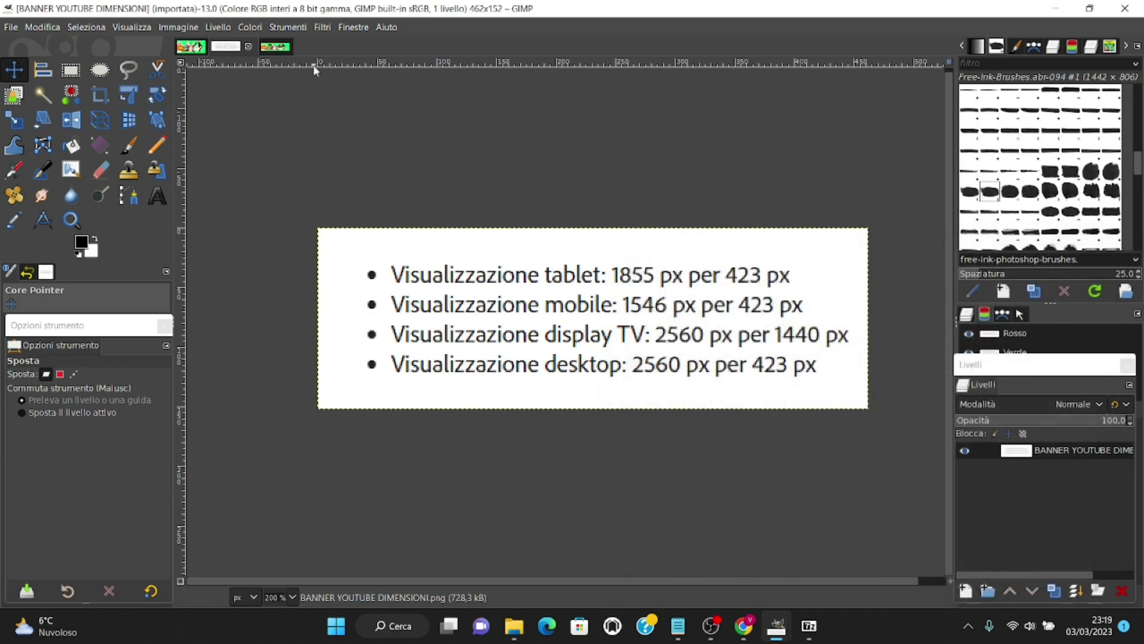
click(275, 46)
Lower sfondo pc to the bottom of the stack, reselect it, and bring up the Immagine menu.
scroll(841, 391, down, 1)
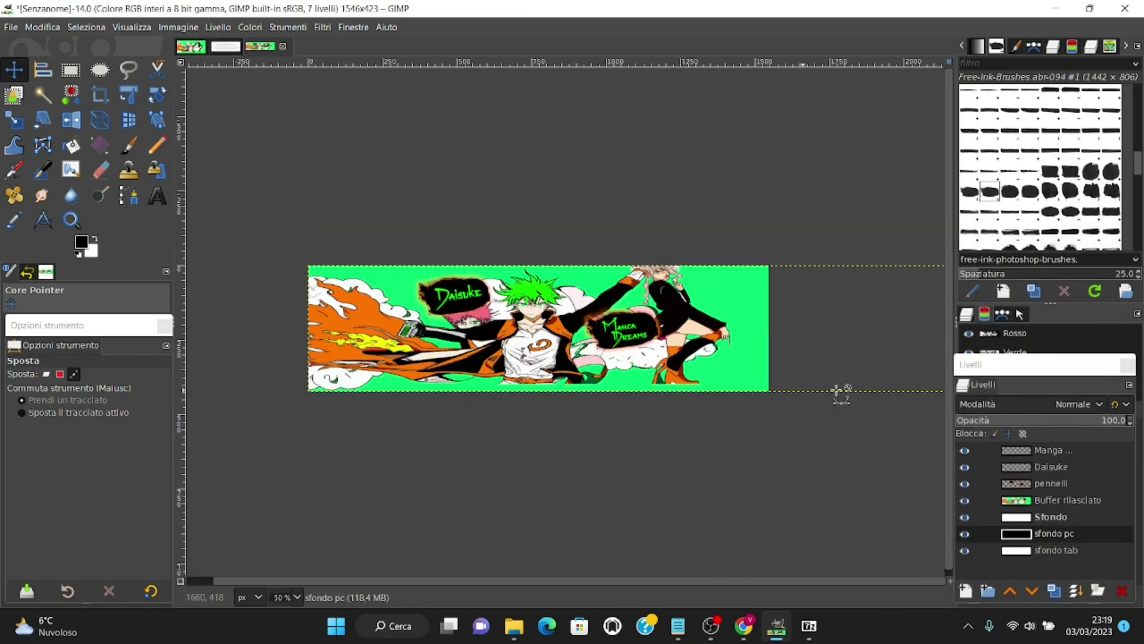
scroll(869, 373, down, 2)
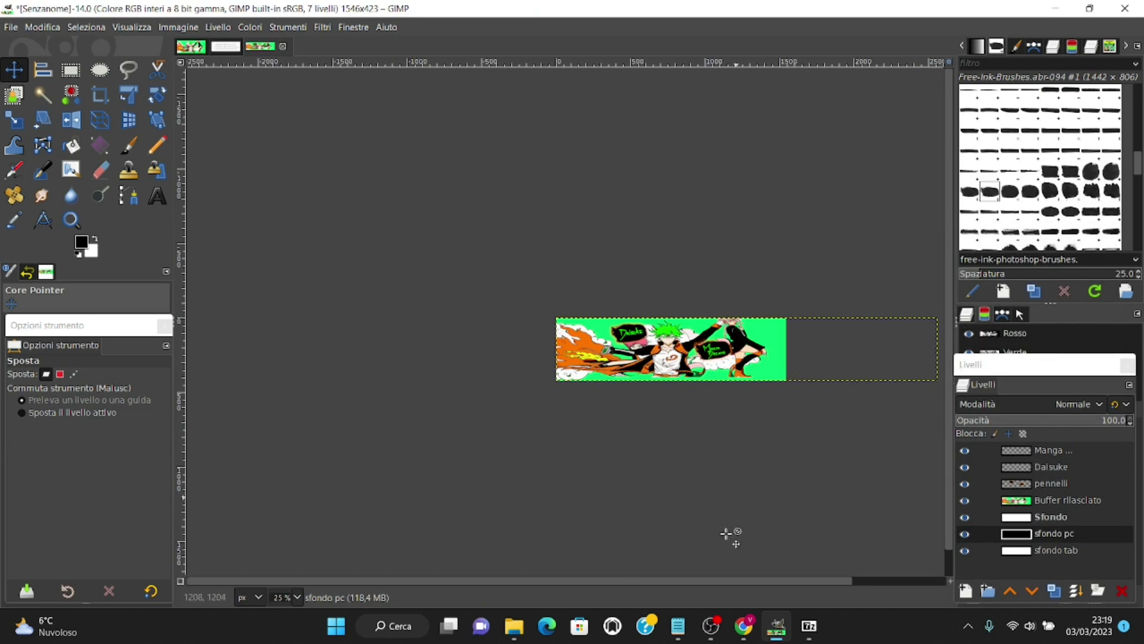
scroll(775, 579, right, 3)
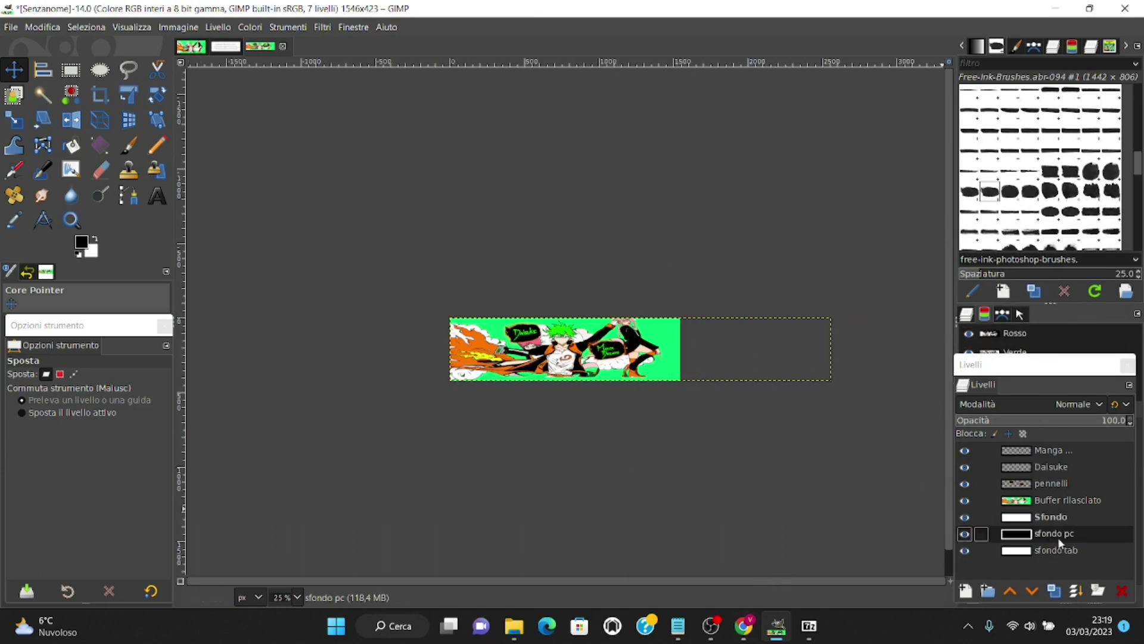
click(1031, 592)
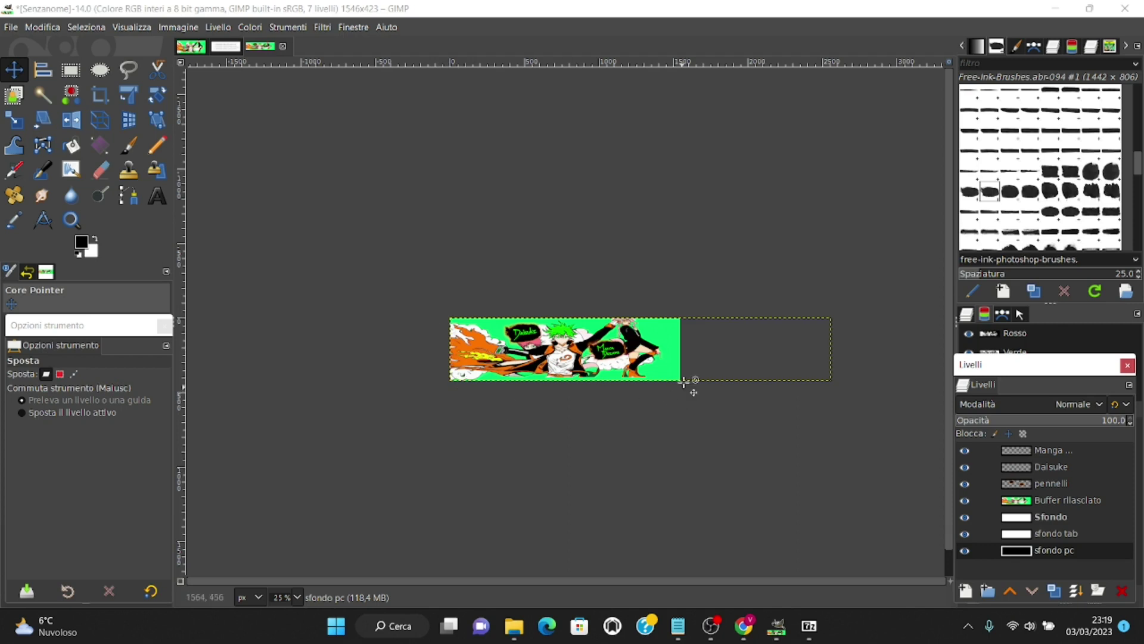
click(1063, 501)
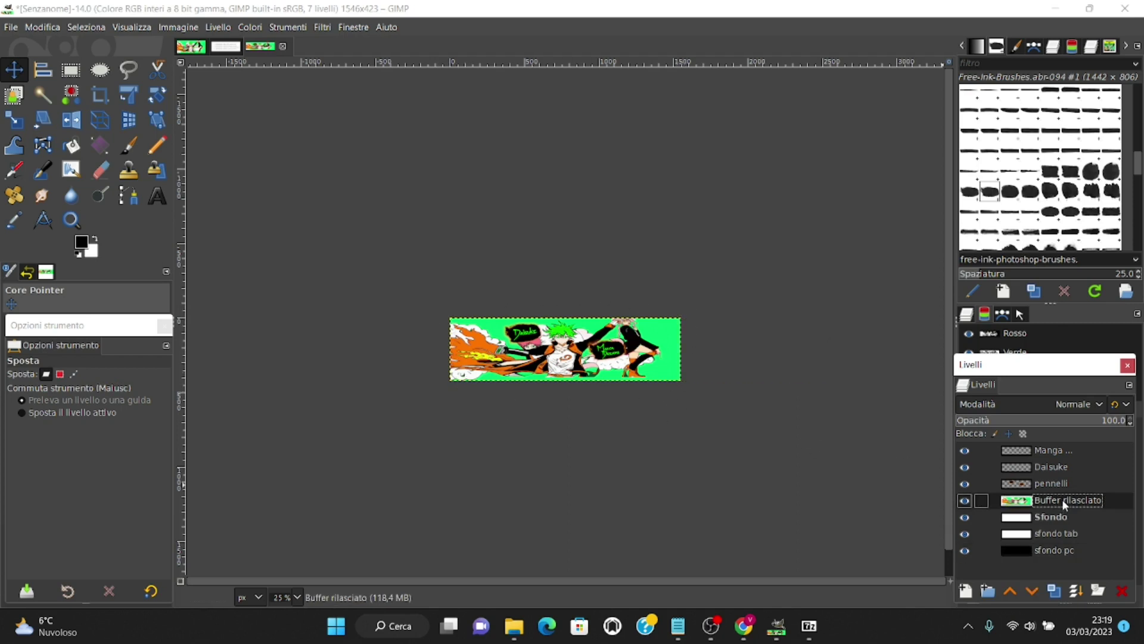
click(1063, 549)
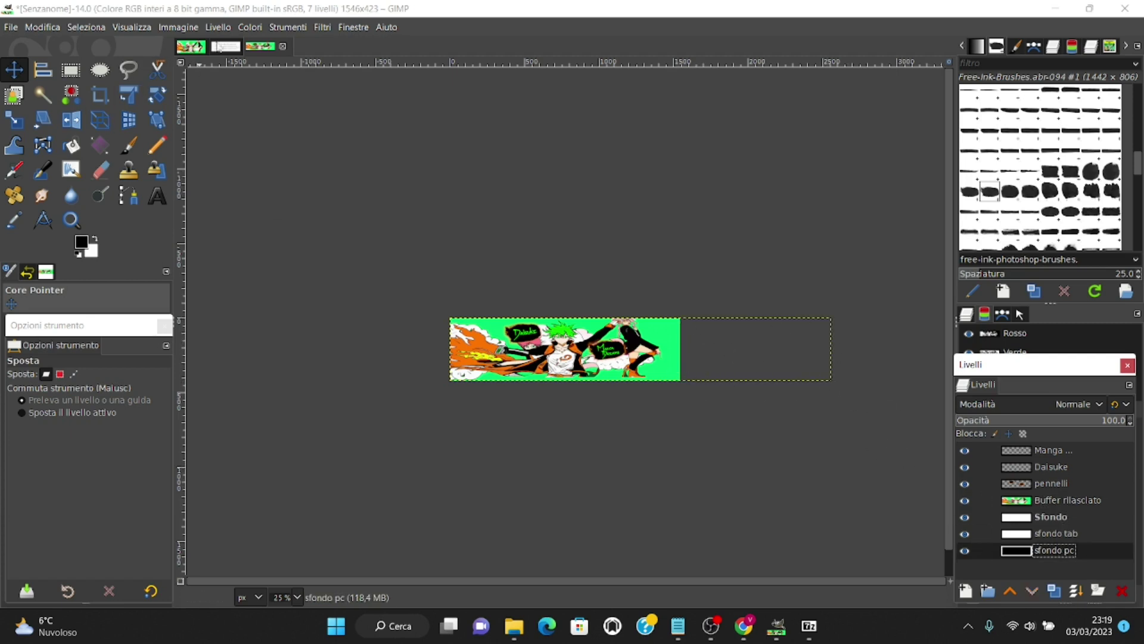
click(179, 28)
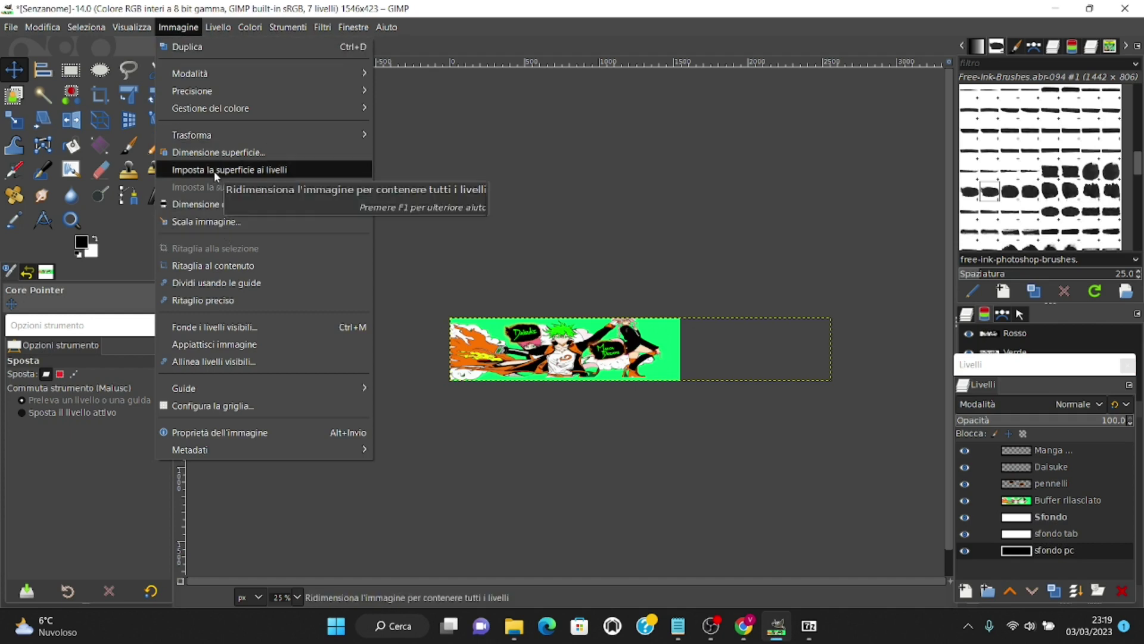
Fit the canvas to layers (2560 px) and link sfondo tab, artwork, blobs and titles.
click(213, 170)
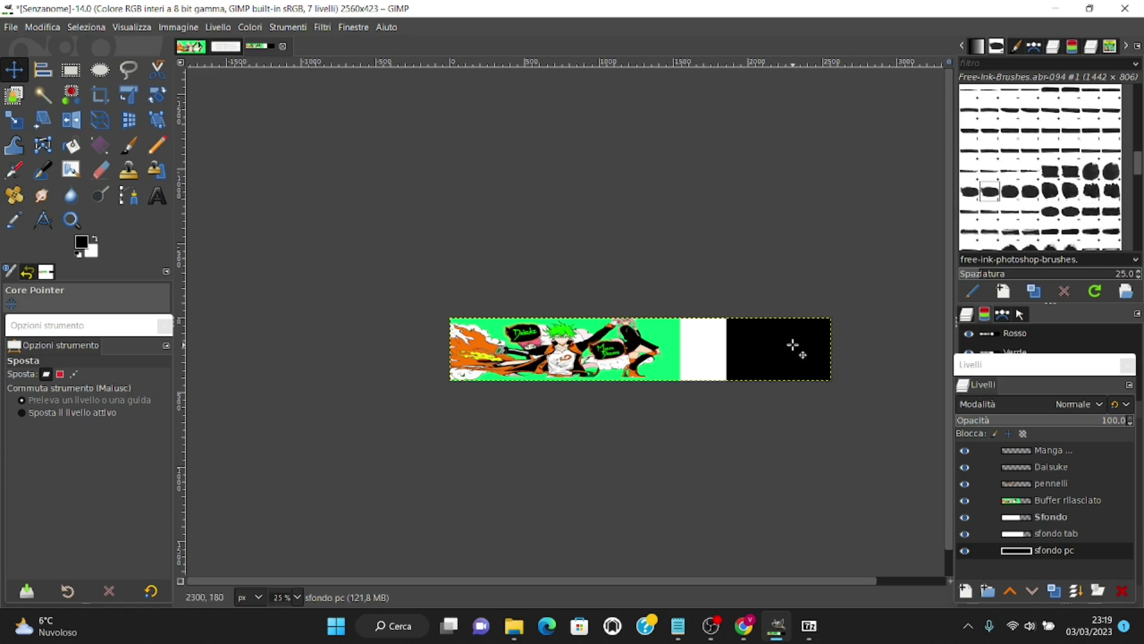
click(982, 534)
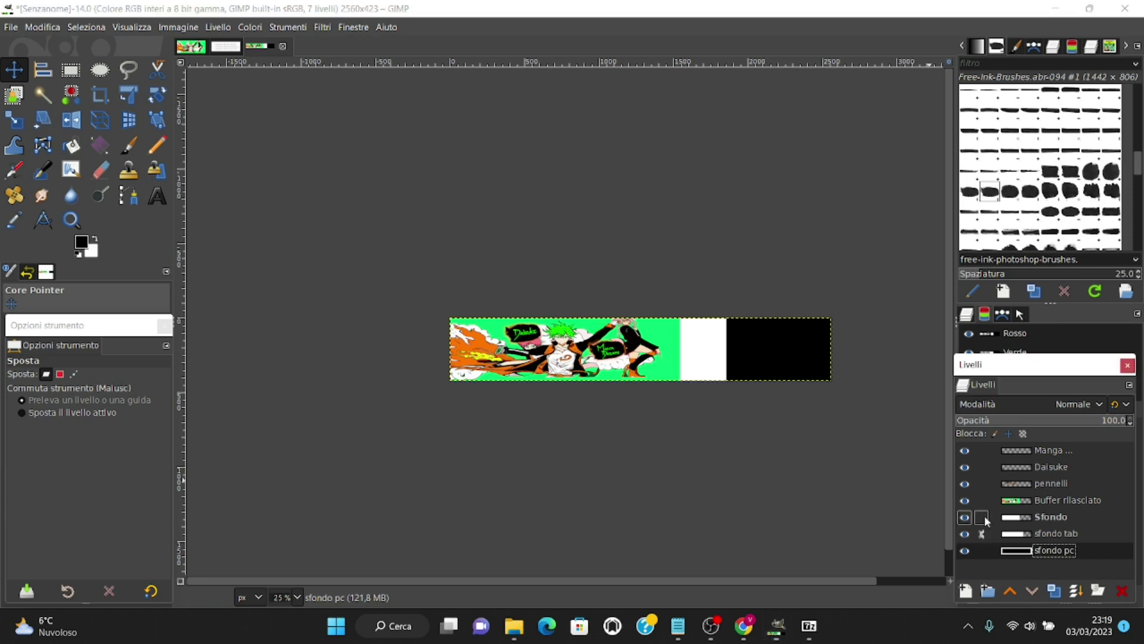
click(982, 501)
click(983, 450)
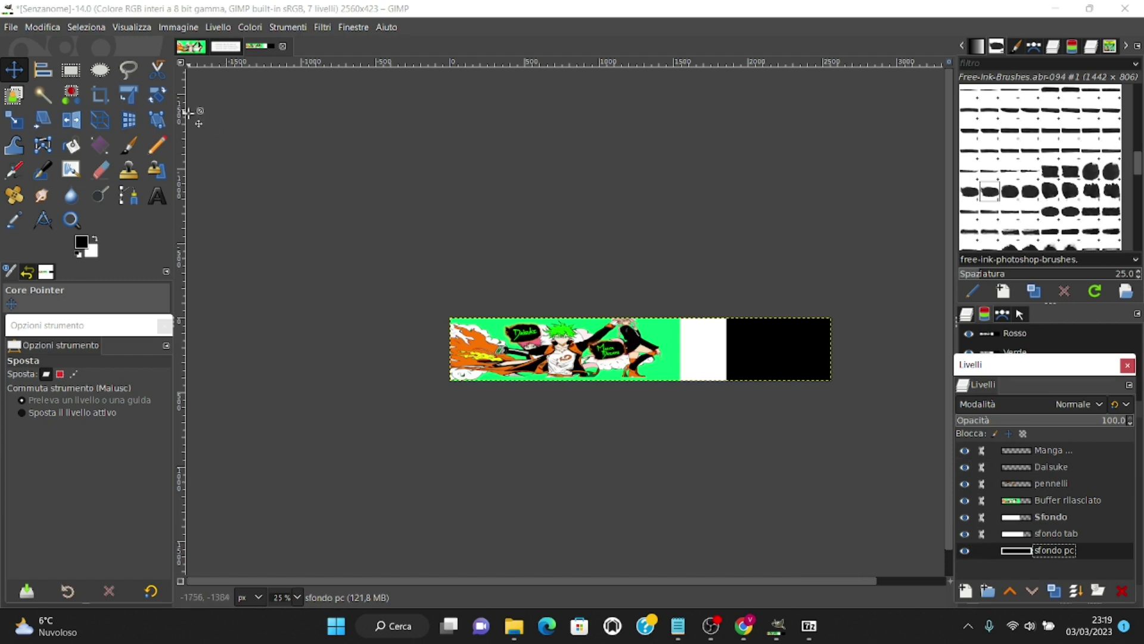
Centre the linked layers horizontally and vertically on the 2560-px canvas.
click(43, 74)
drag(428, 264, 755, 427)
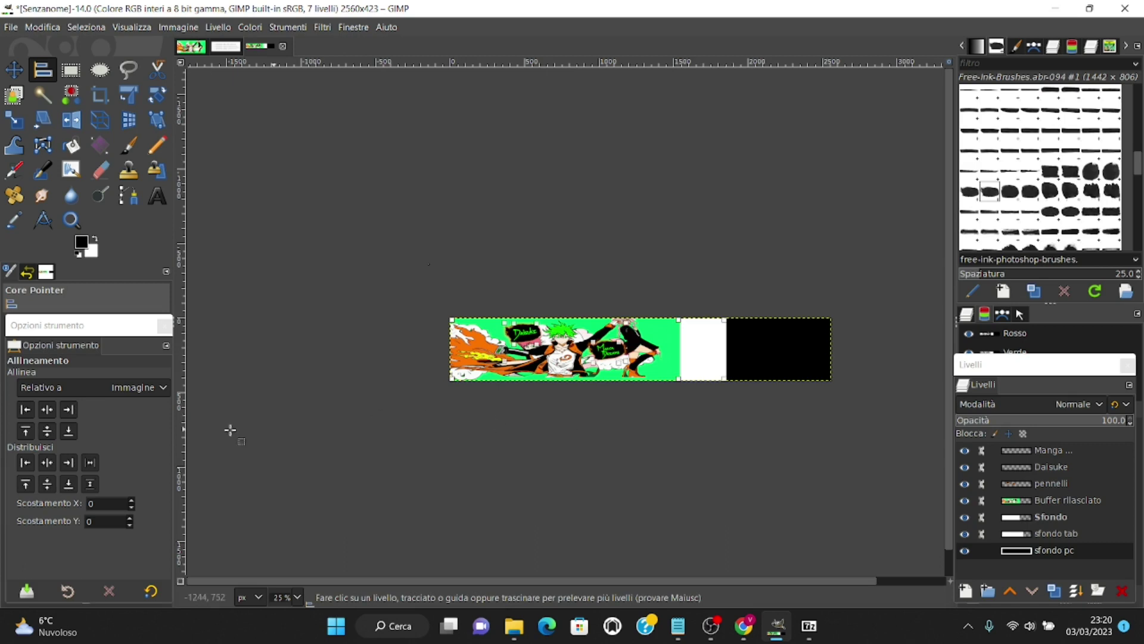
click(52, 408)
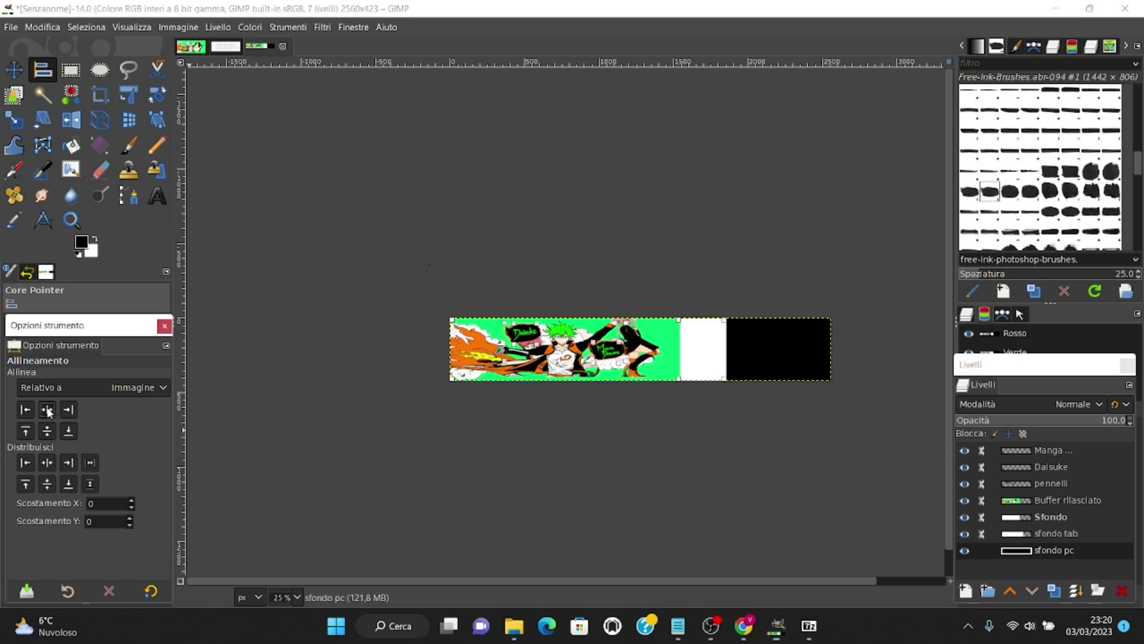
click(47, 434)
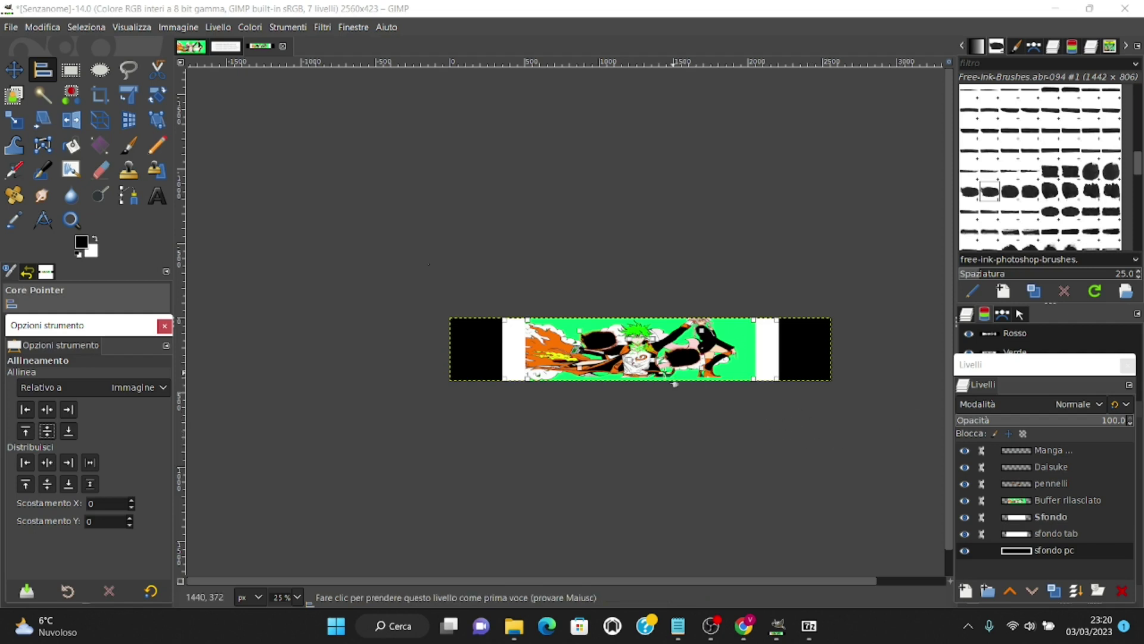
Unlink the Manga, artwork and sfondo tab layers.
scroll(675, 384, up, 1)
scroll(675, 384, up, 1)
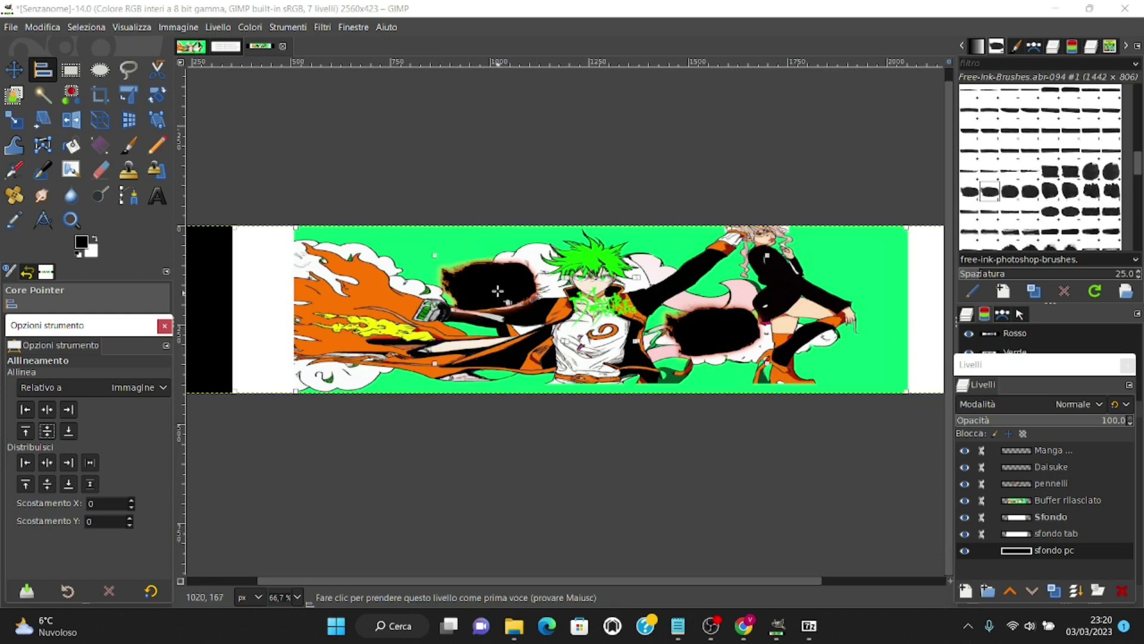
click(982, 451)
click(982, 484)
click(981, 518)
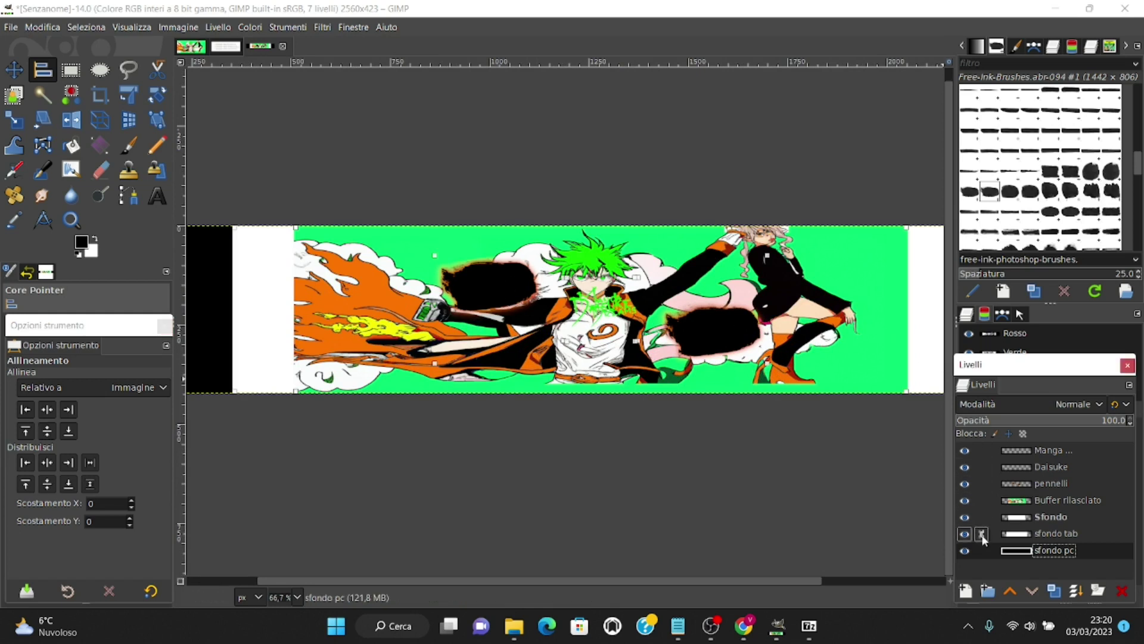
Shift the pennelli black blobs up-left and move Daisuke into the upper-left blob.
key(m)
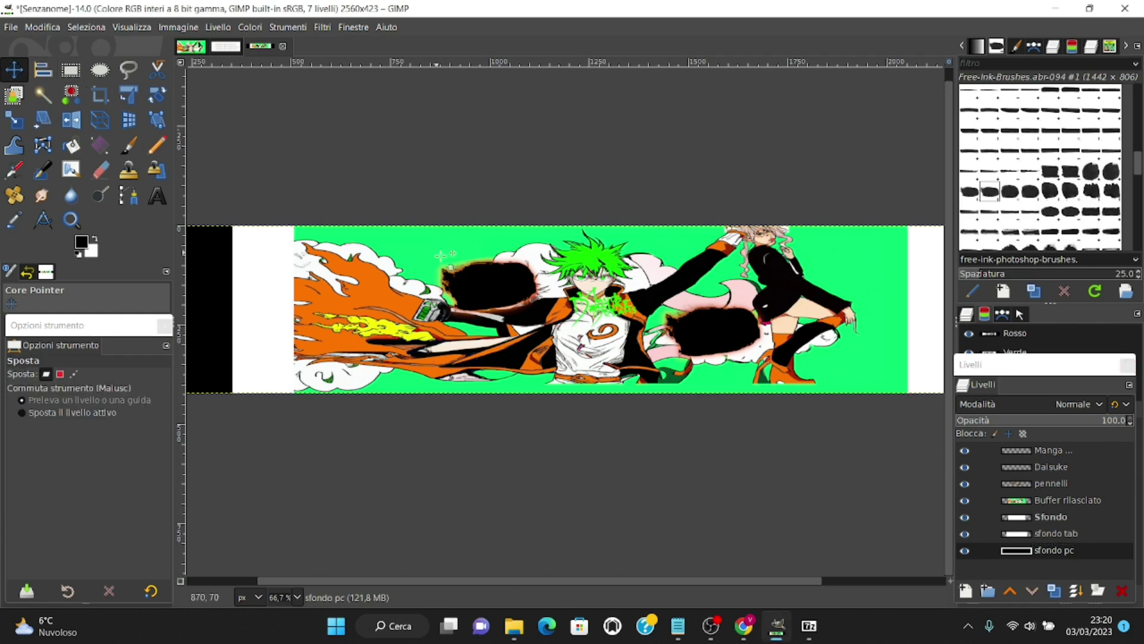
click(1052, 483)
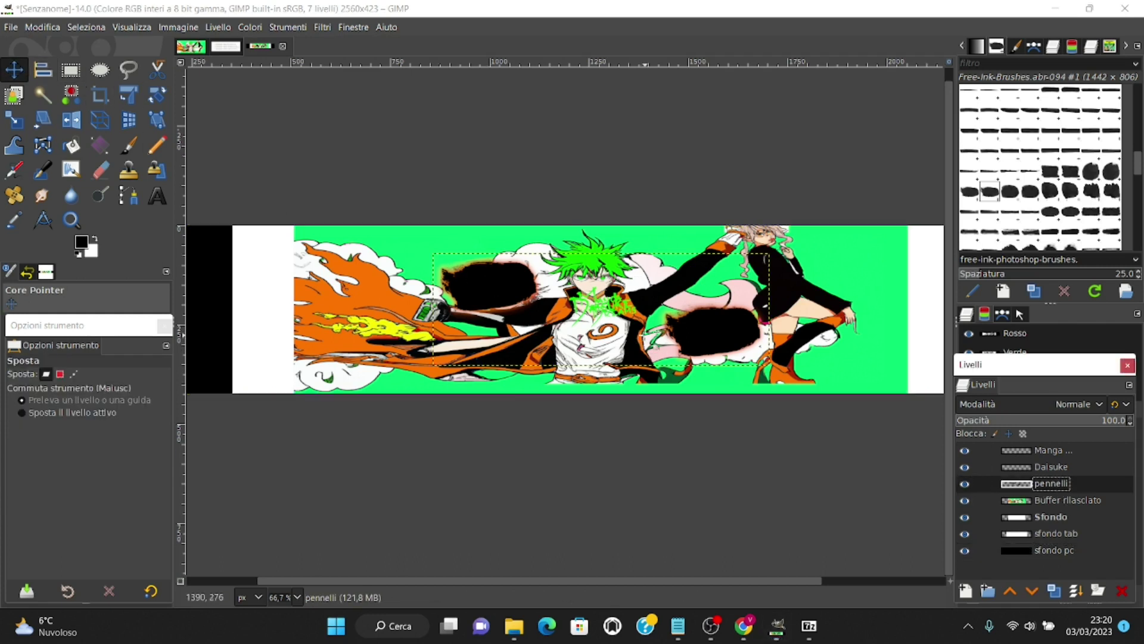
drag(499, 281, 496, 255)
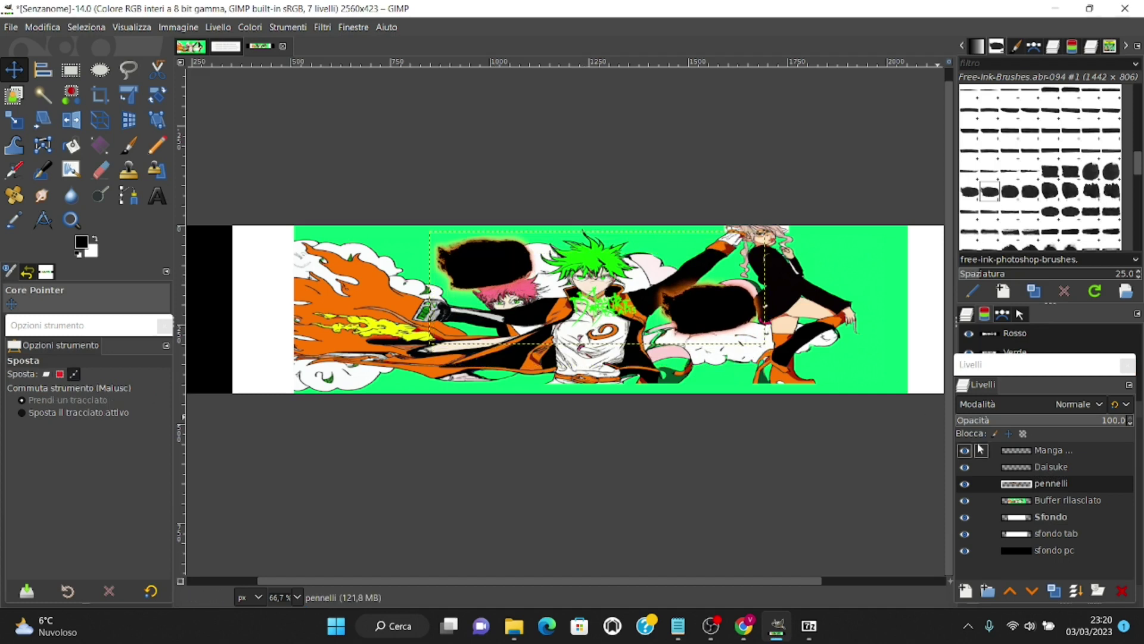
click(1046, 452)
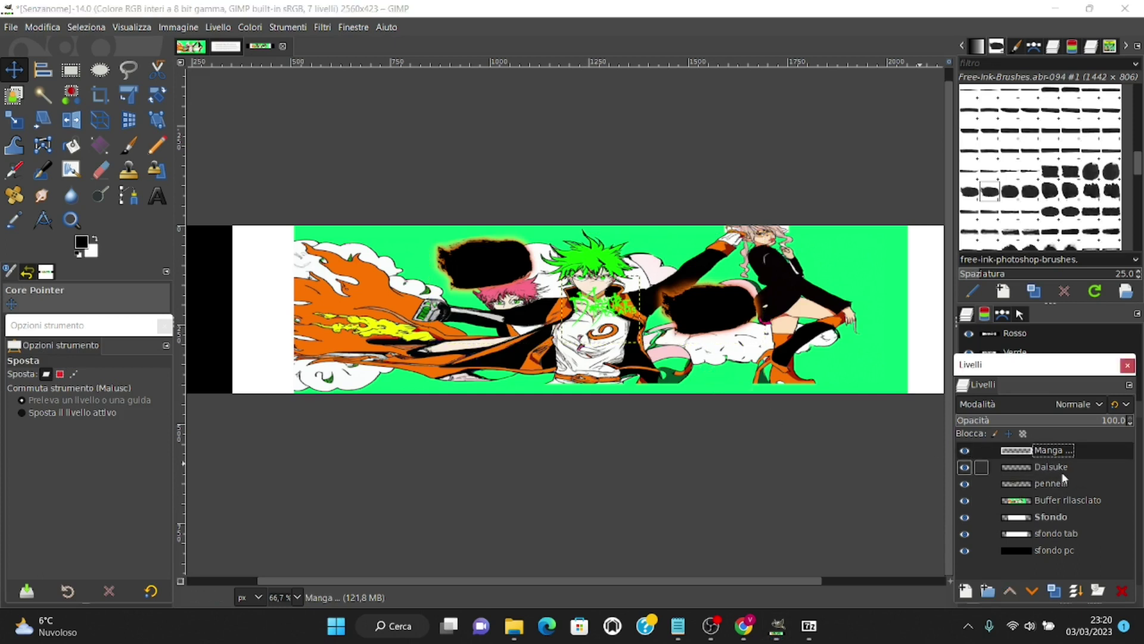
click(1052, 468)
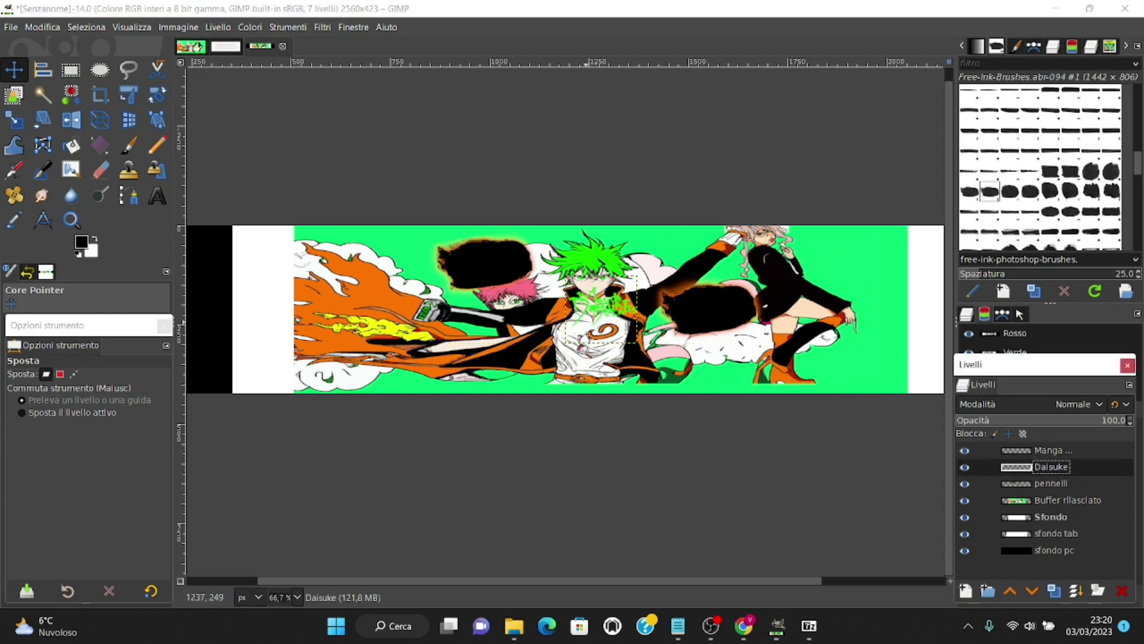
key(plus)
key(plus)
key(plus)
click(19, 76)
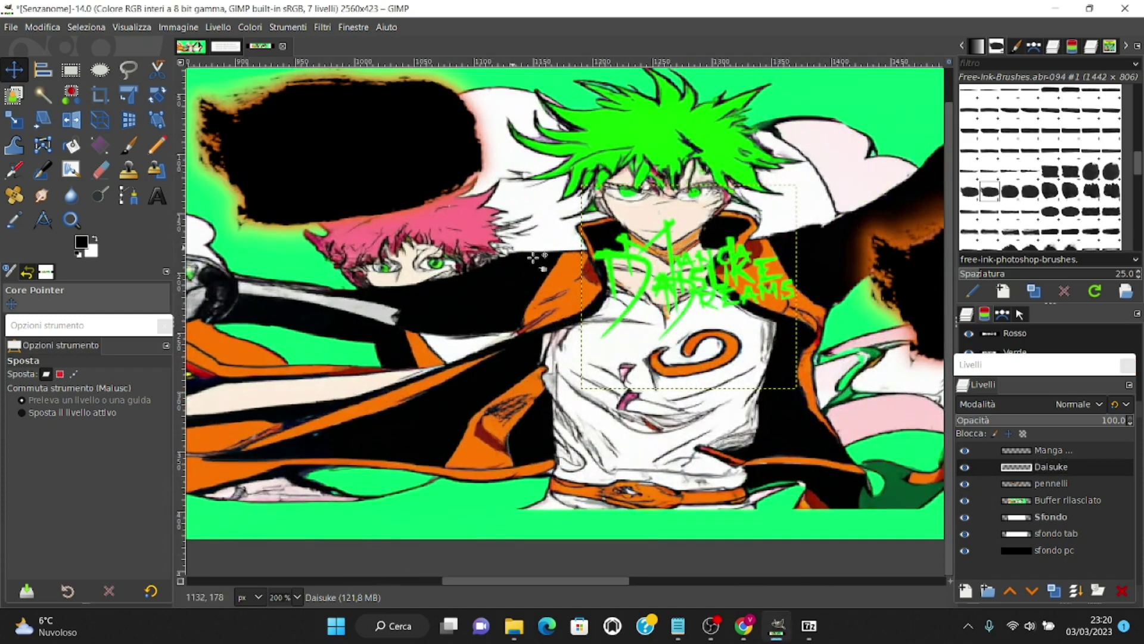
drag(618, 264, 280, 136)
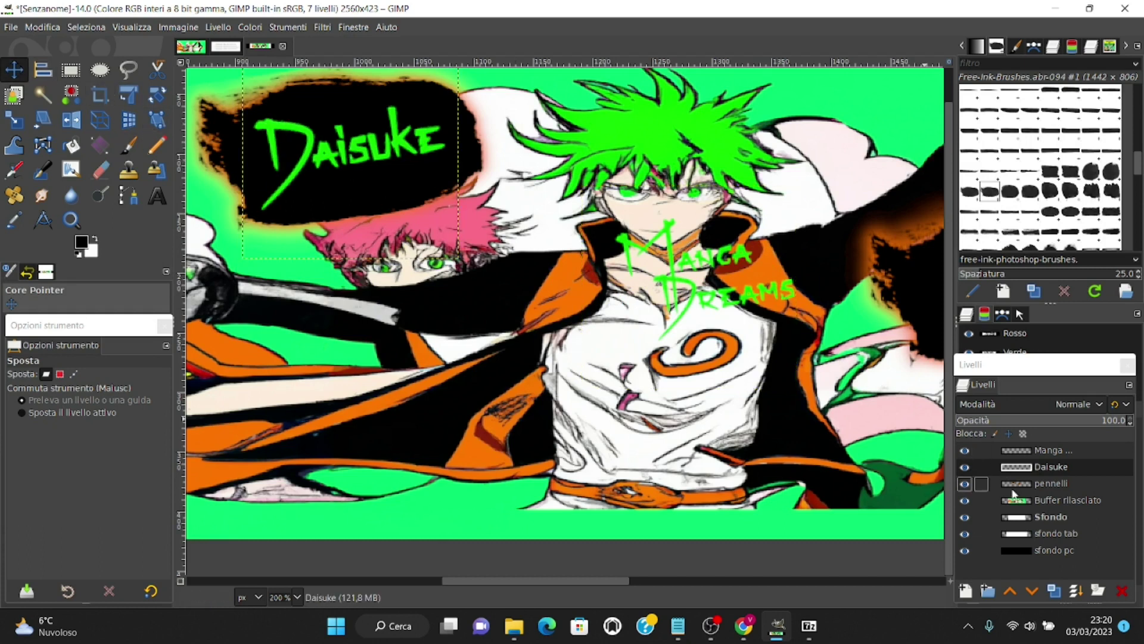
Move the Manga Dreams title into the right black blob.
click(1049, 450)
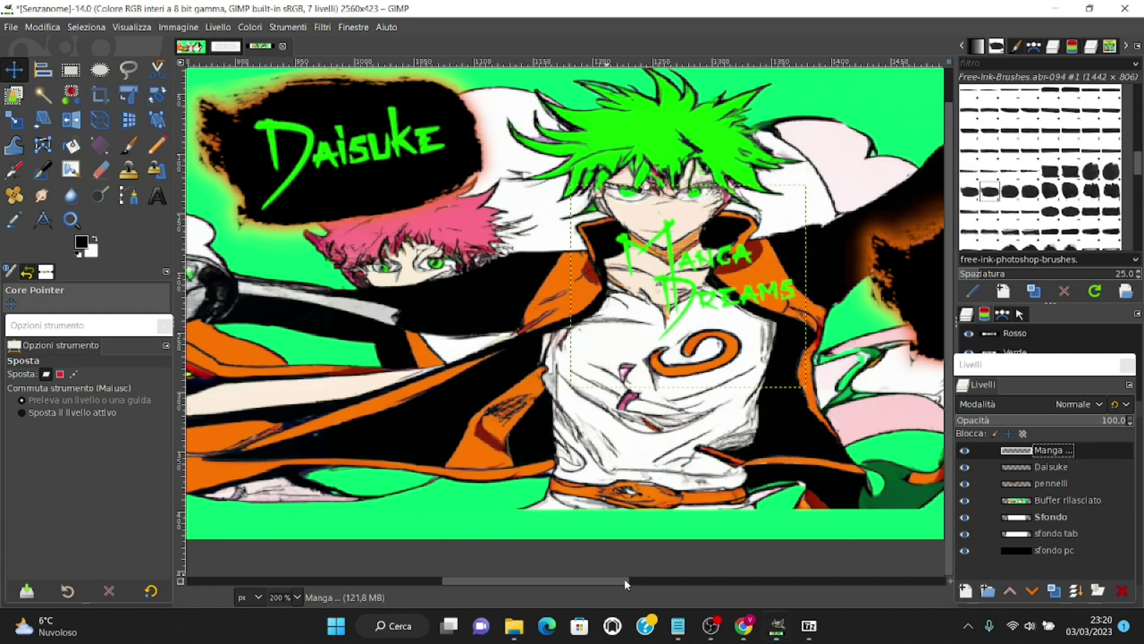
drag(624, 578, 685, 578)
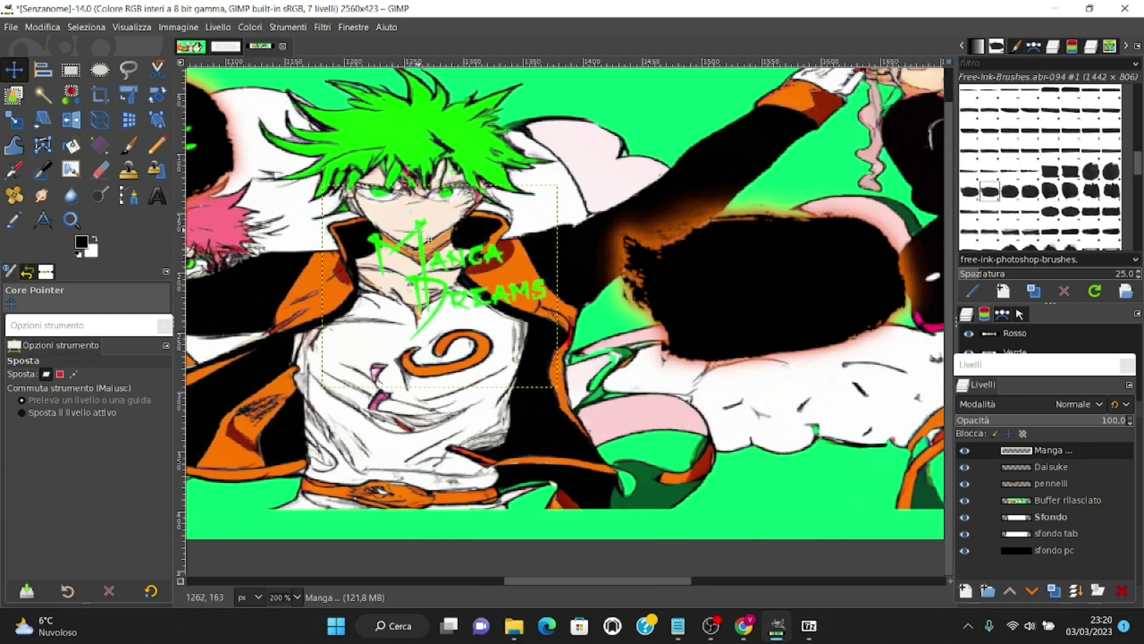
drag(427, 238, 743, 251)
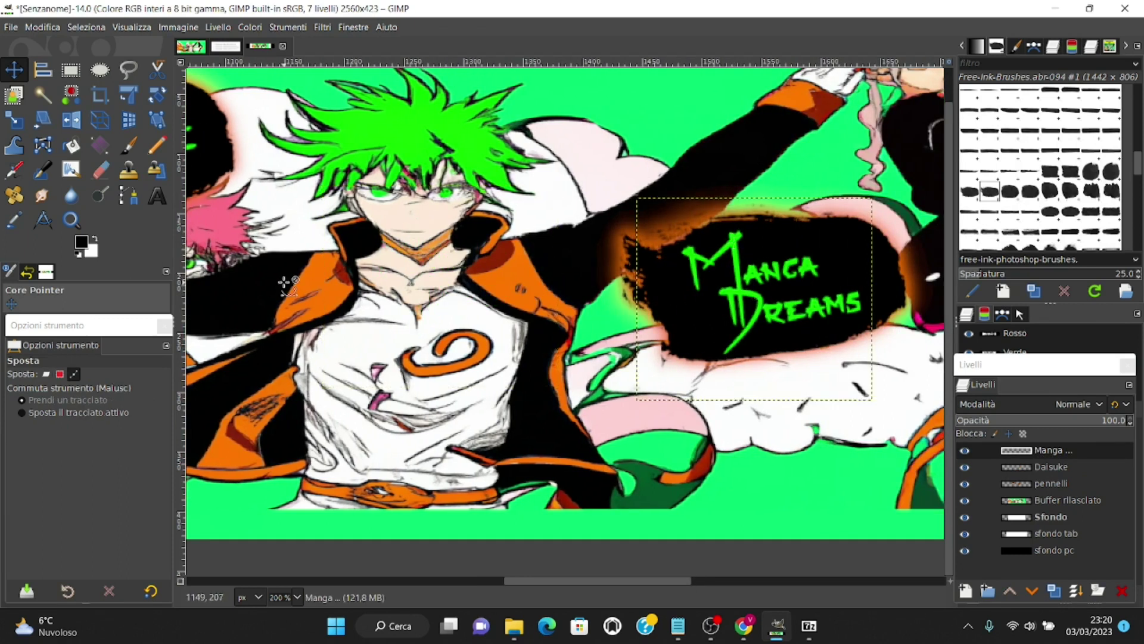
scroll(356, 393, down, 3)
drag(433, 581, 324, 571)
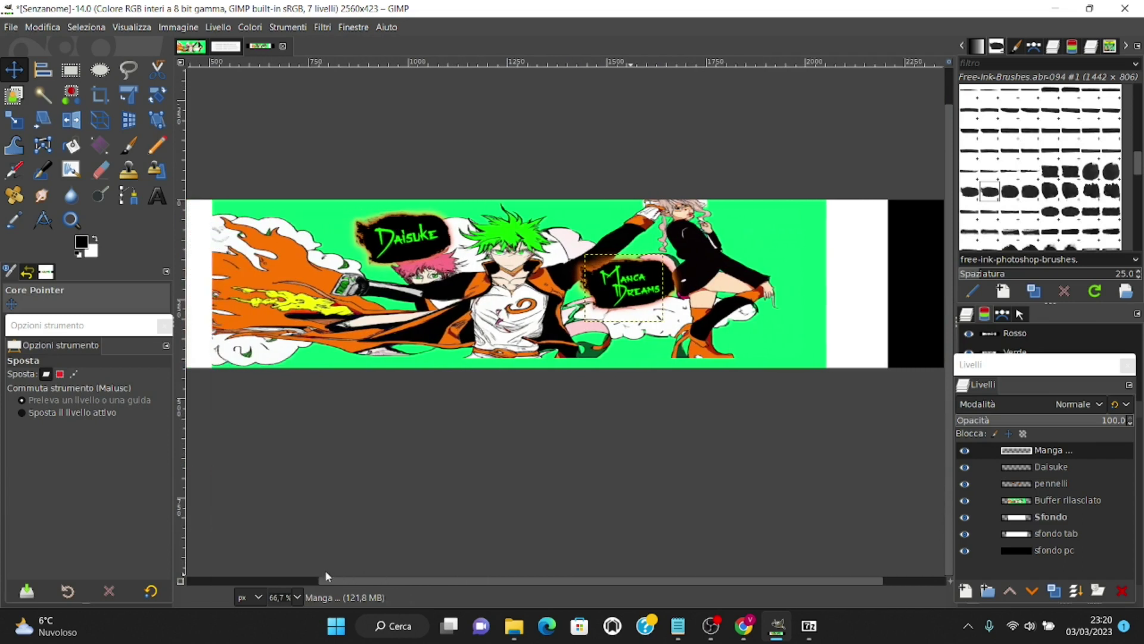
scroll(429, 480, down, 2)
Fill the white sfondo tab strips with the black foreground colour.
scroll(432, 444, up, 1)
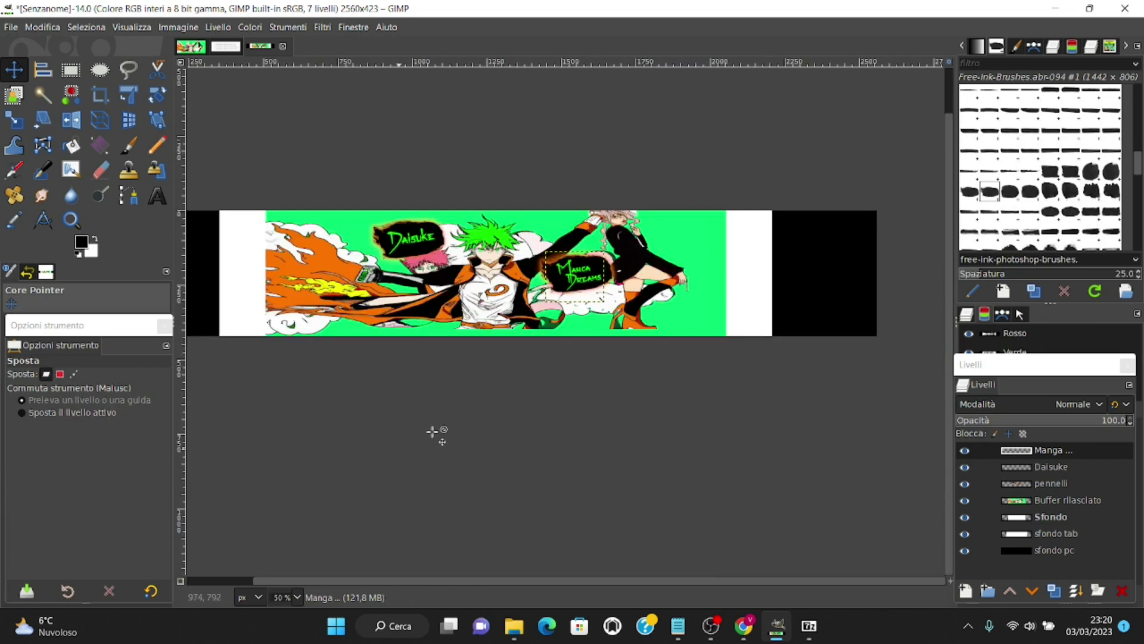
scroll(441, 429, down, 1)
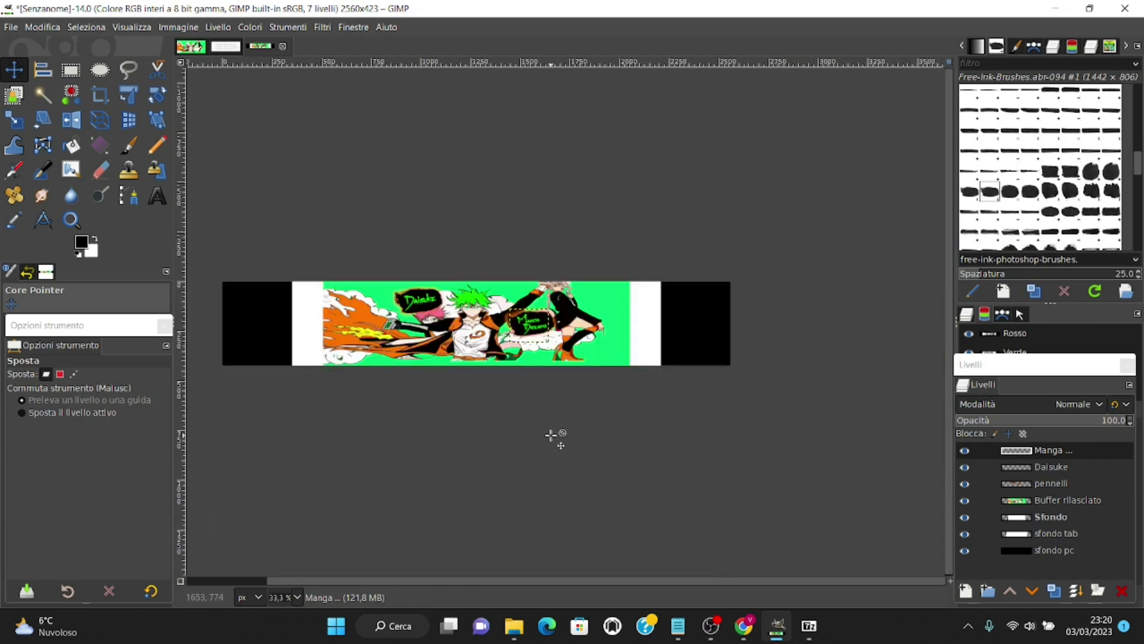
double_click(1055, 550)
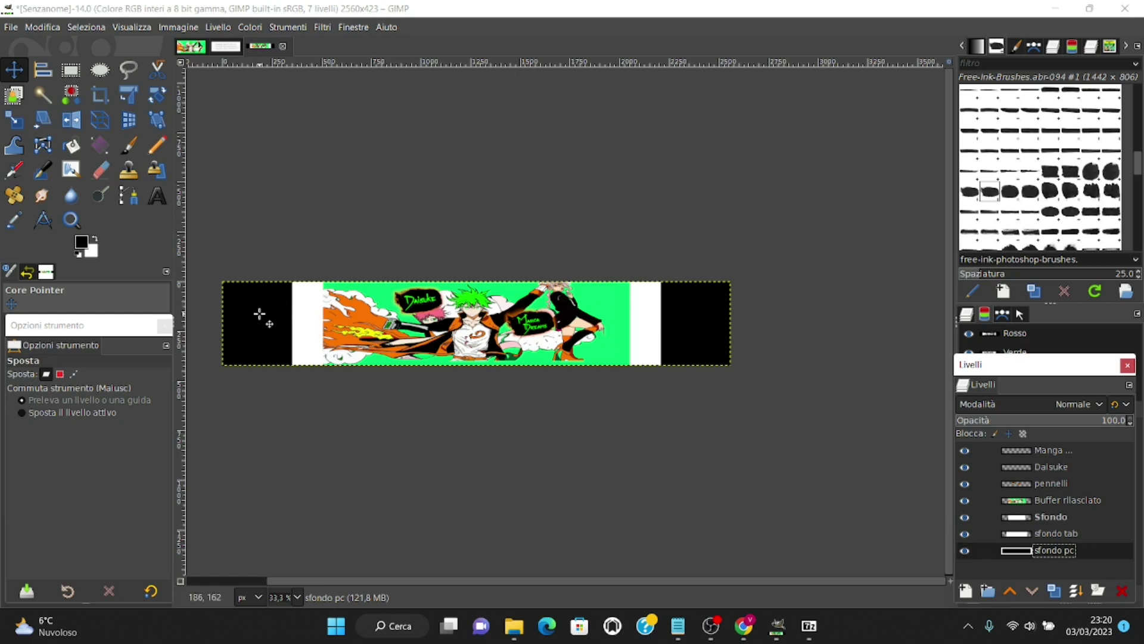
click(81, 242)
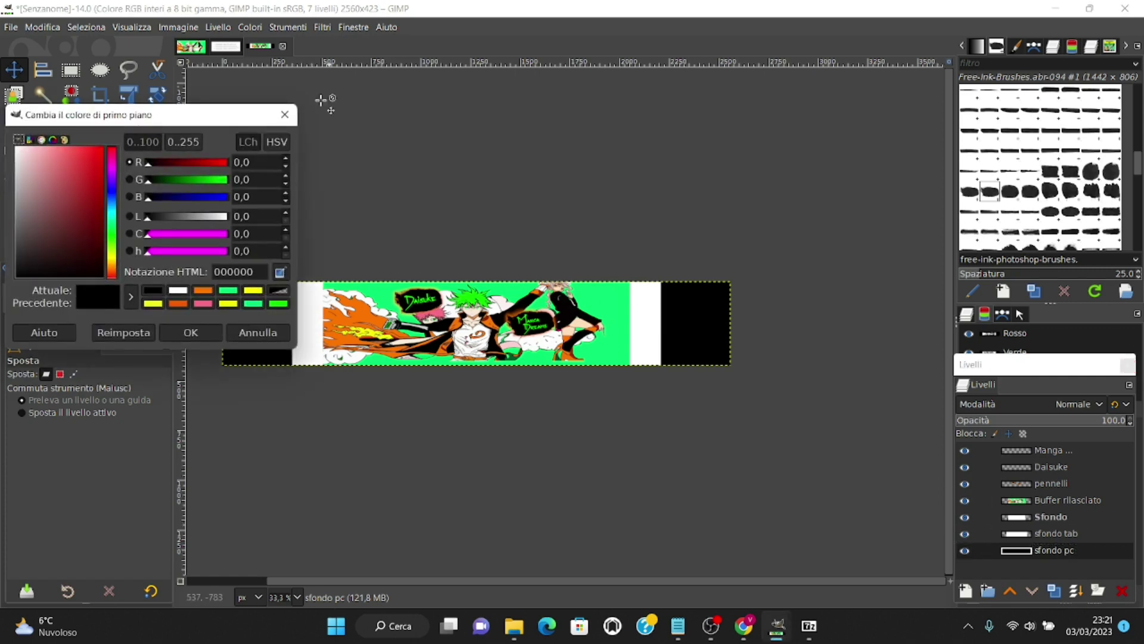
click(285, 116)
click(1056, 537)
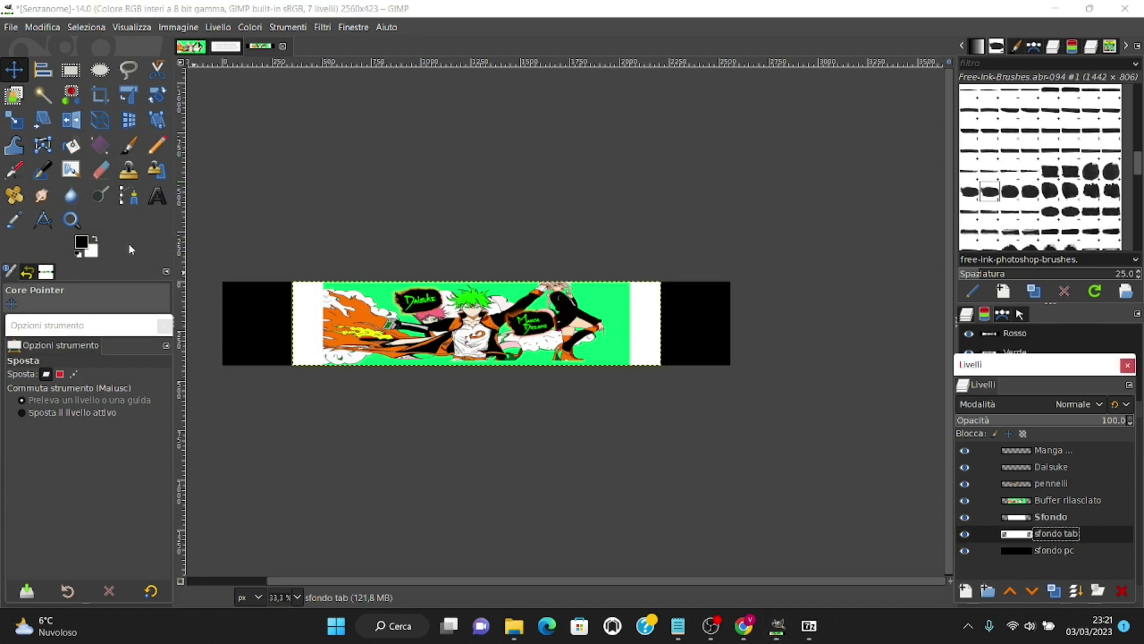
drag(88, 248, 123, 250)
drag(294, 313, 292, 305)
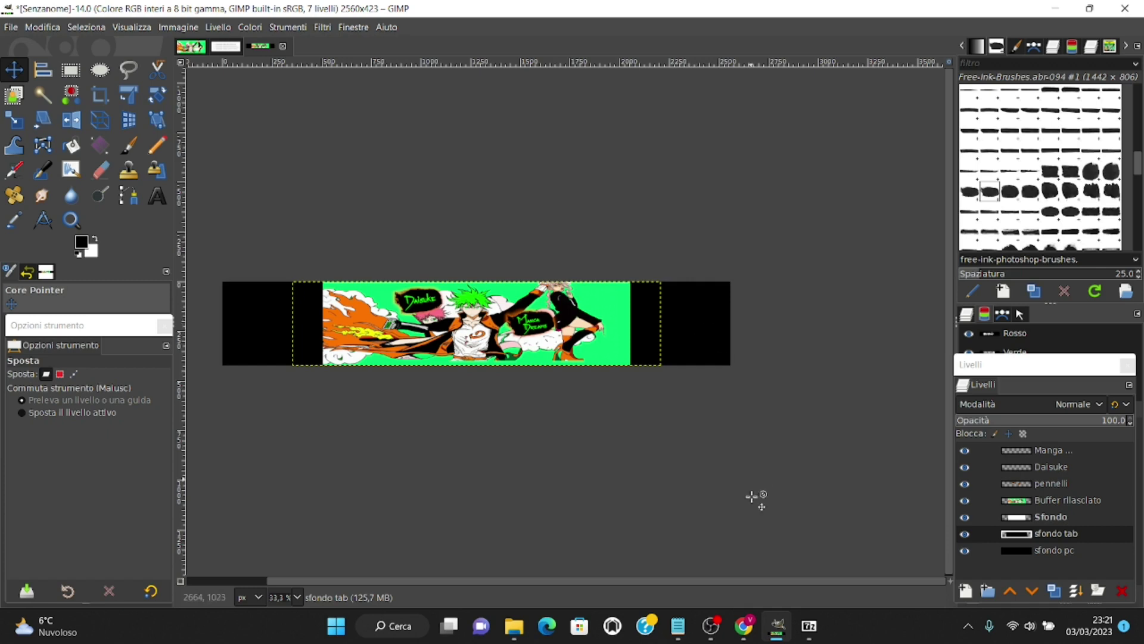
Switch to the DALL-E browser tab and return to its start page.
click(744, 627)
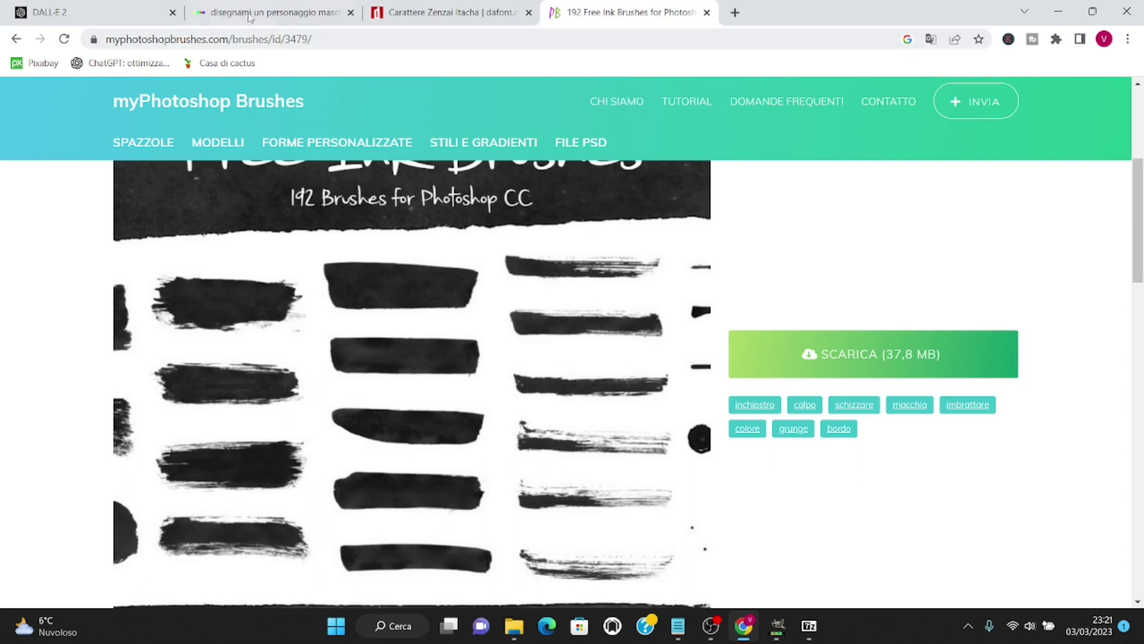
click(250, 16)
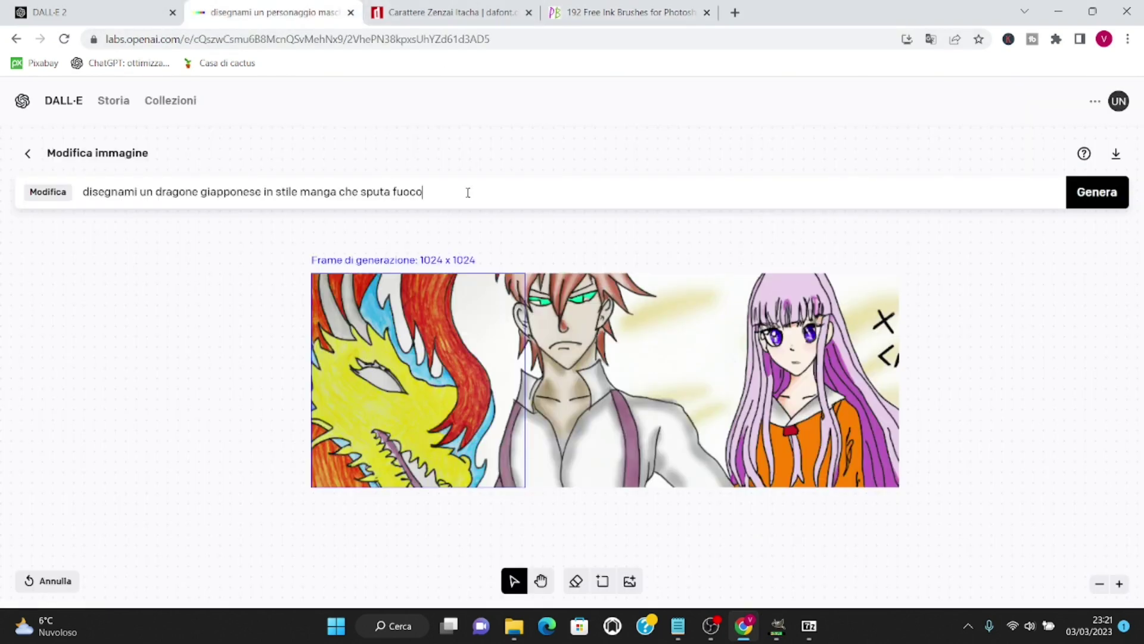
key(ctrl+a)
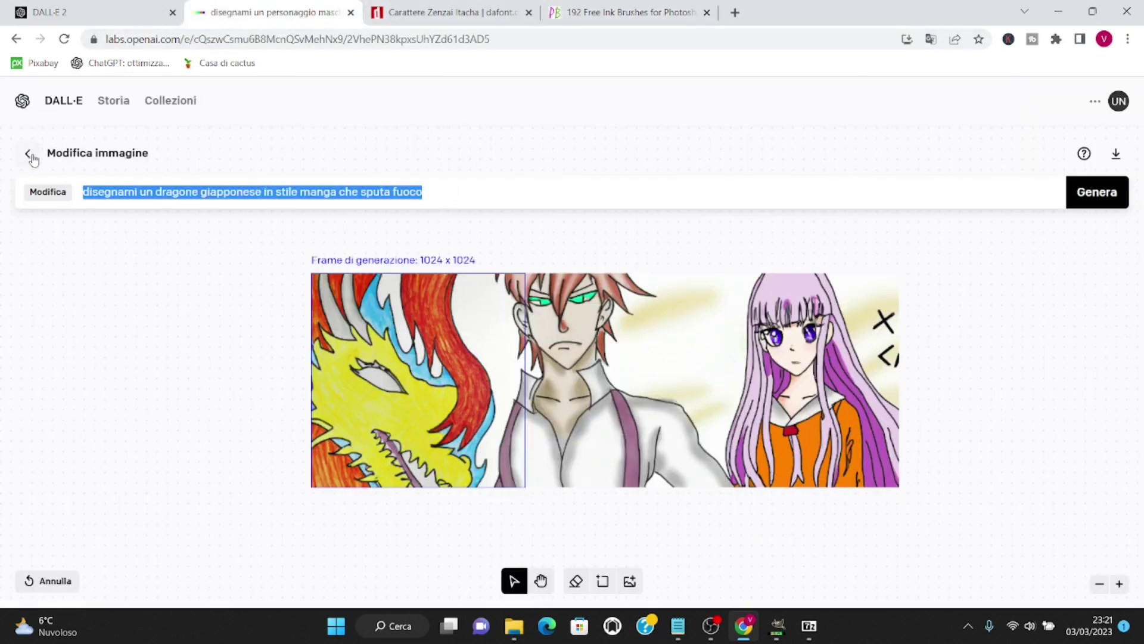
click(58, 102)
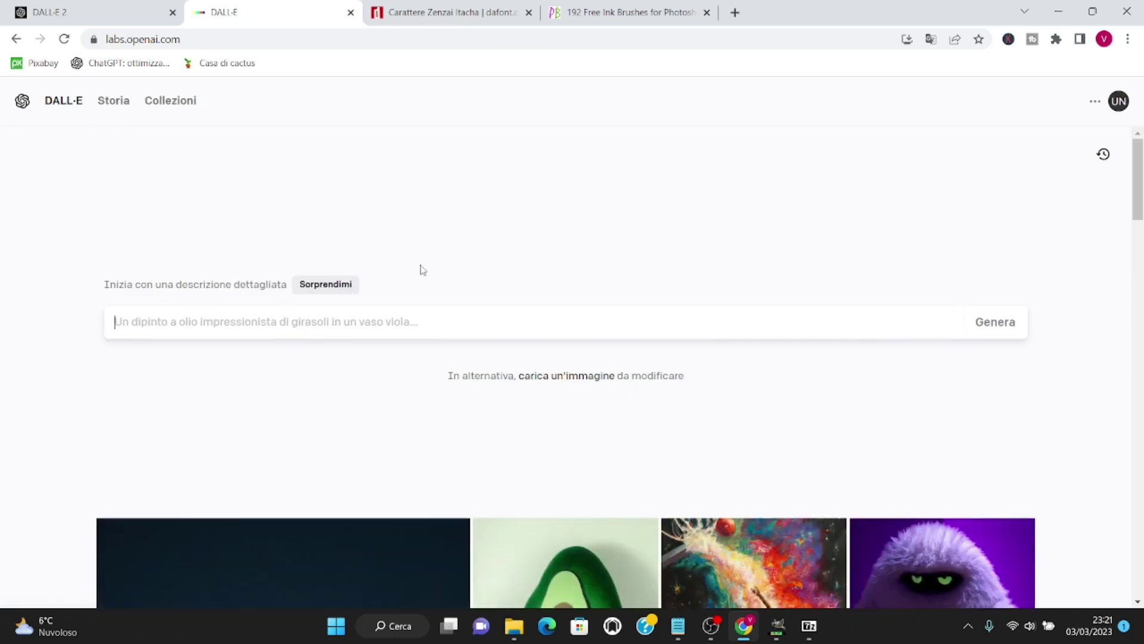
Generate images from the prompt 'disegnami un volto femminile in stile manga dall' aspetto dolce'.
text(disegnami)
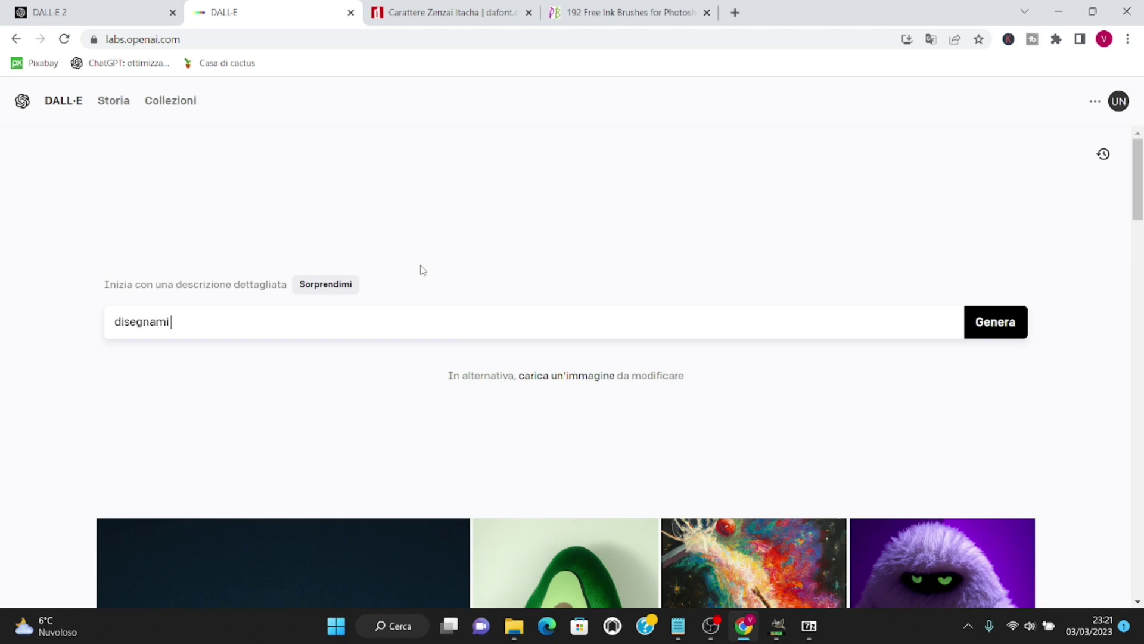
text( un volto femminile i)
text(n stile manga dall a)
key(BackSpace)
key(BackSpace)
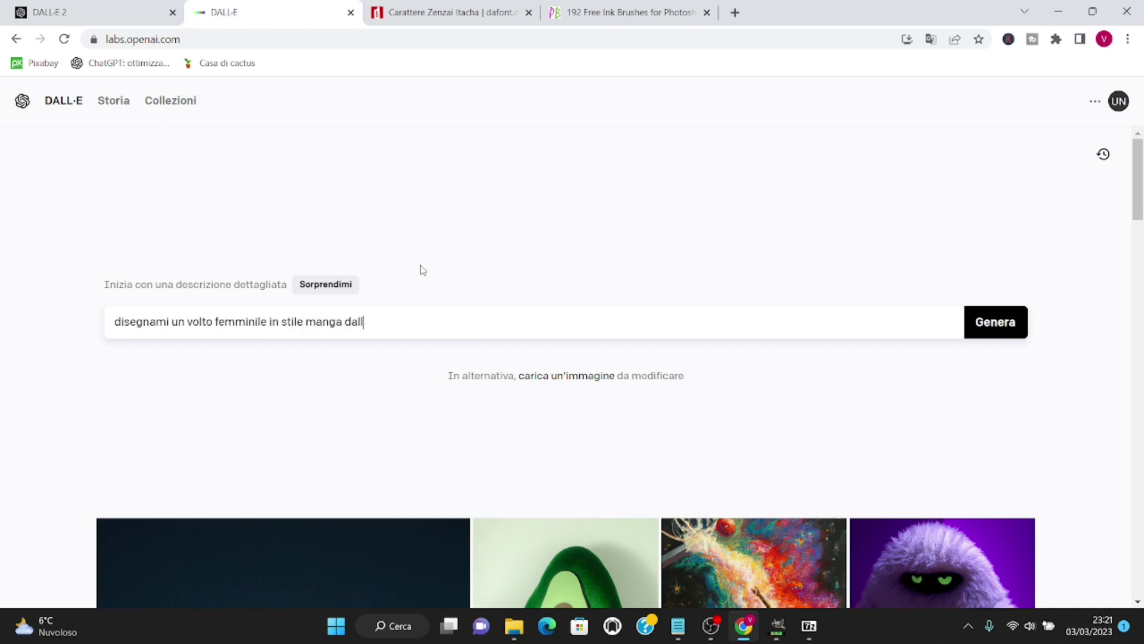
text(aspetto d)
text(olce)
key(BackSpace)
text(')
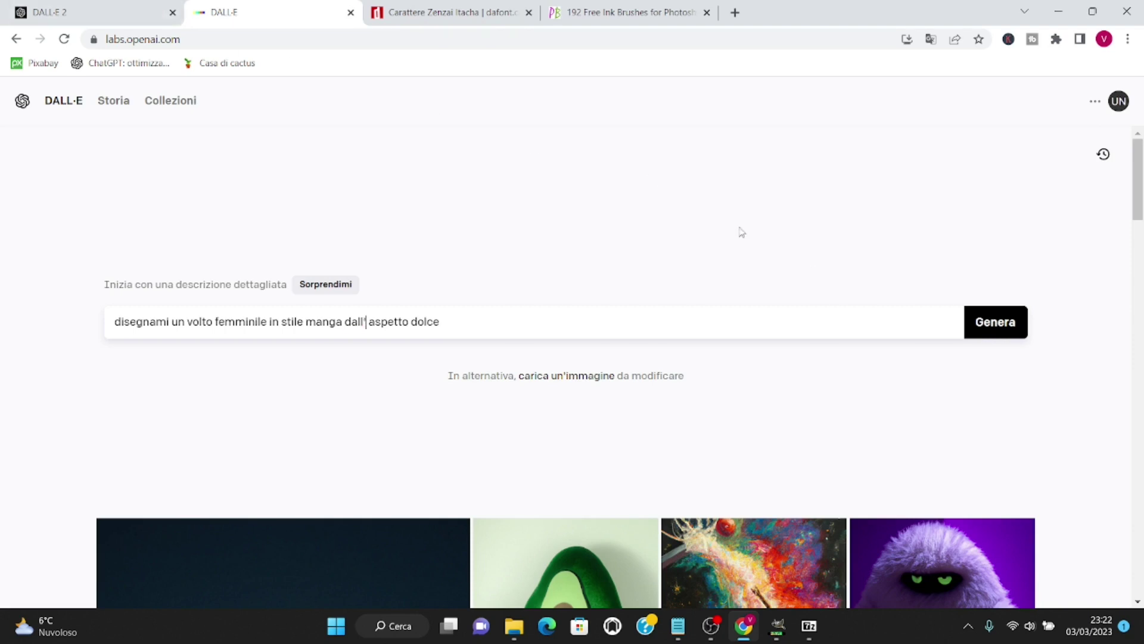
click(982, 329)
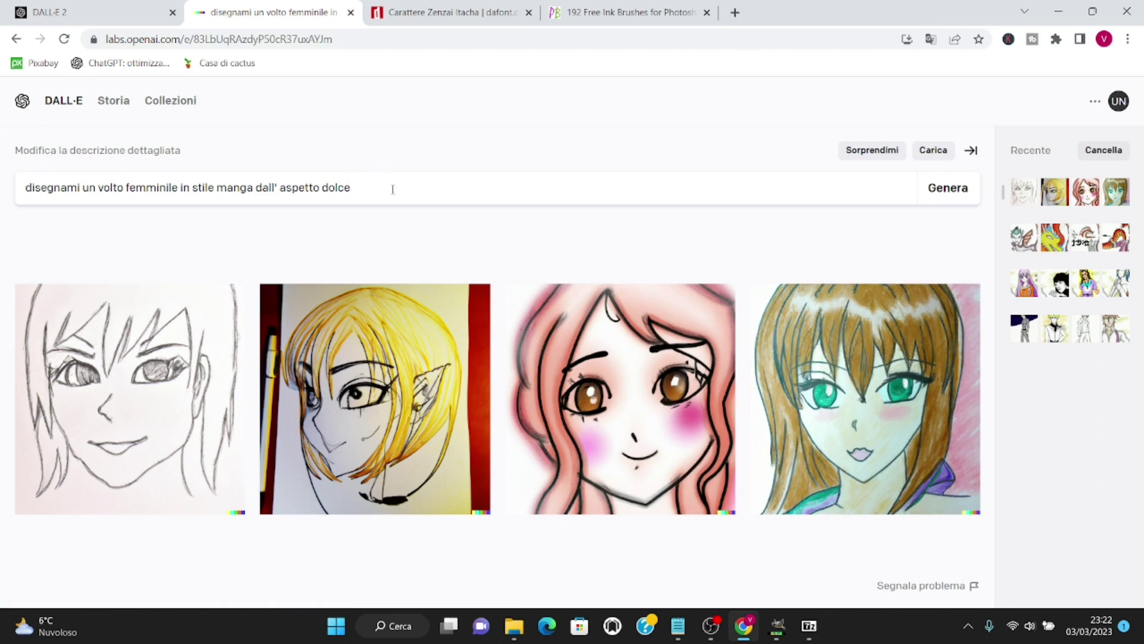
Replace the prompt with 'disegnami due lettere giapponesi tra due canne di bambù' and generate images.
drag(392, 190, 3, 187)
key(BackSpace)
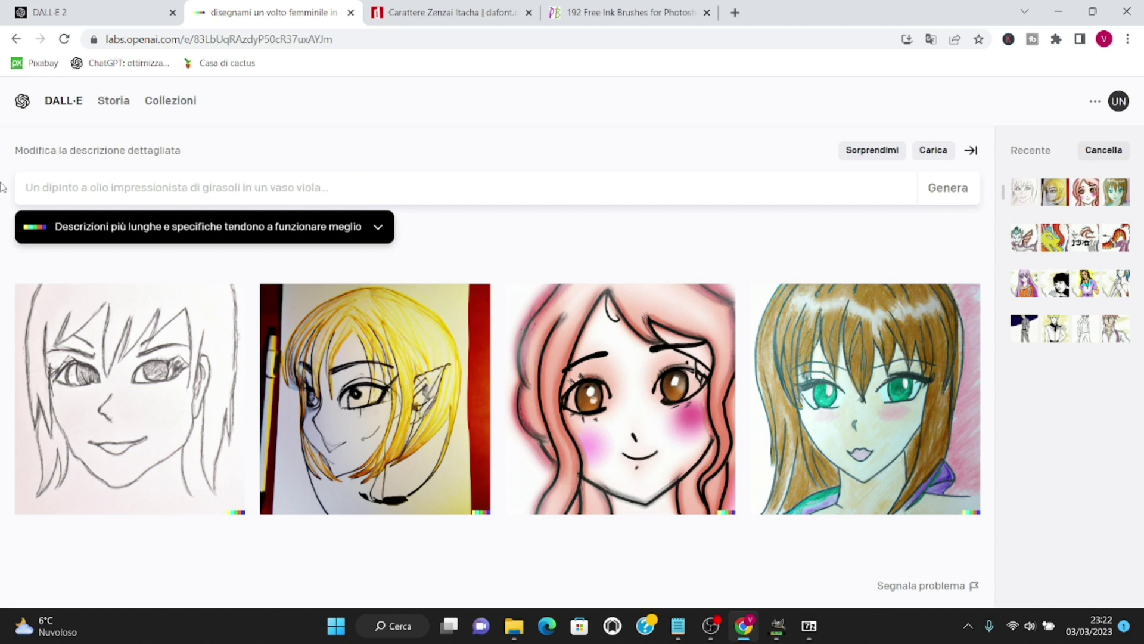
text(dis)
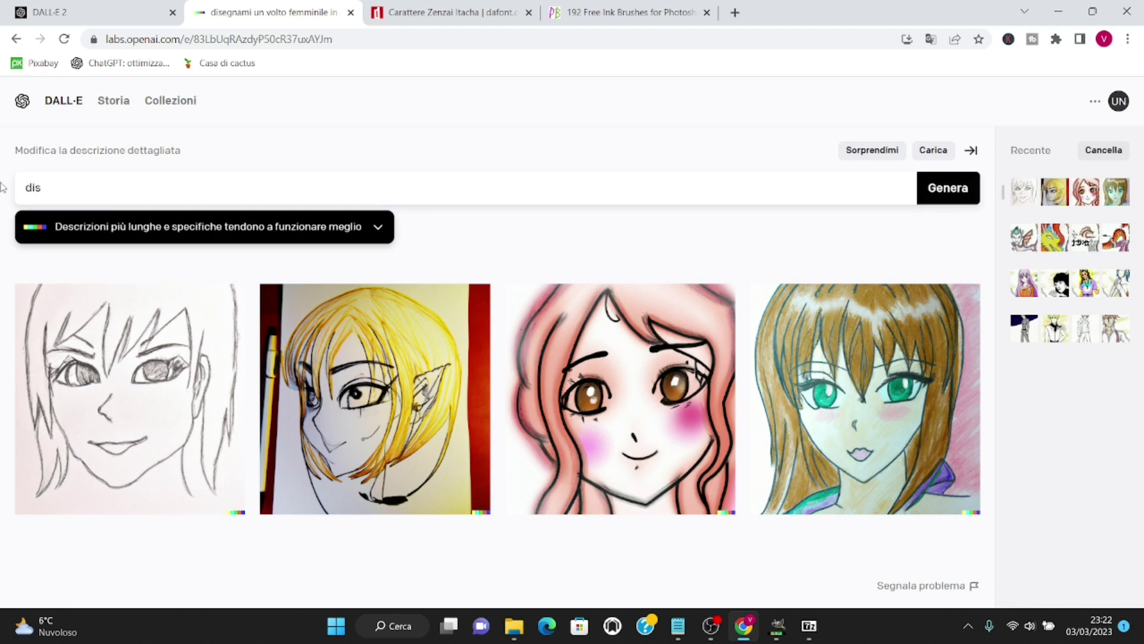
text(egmam)
text(i due lettere giapone)
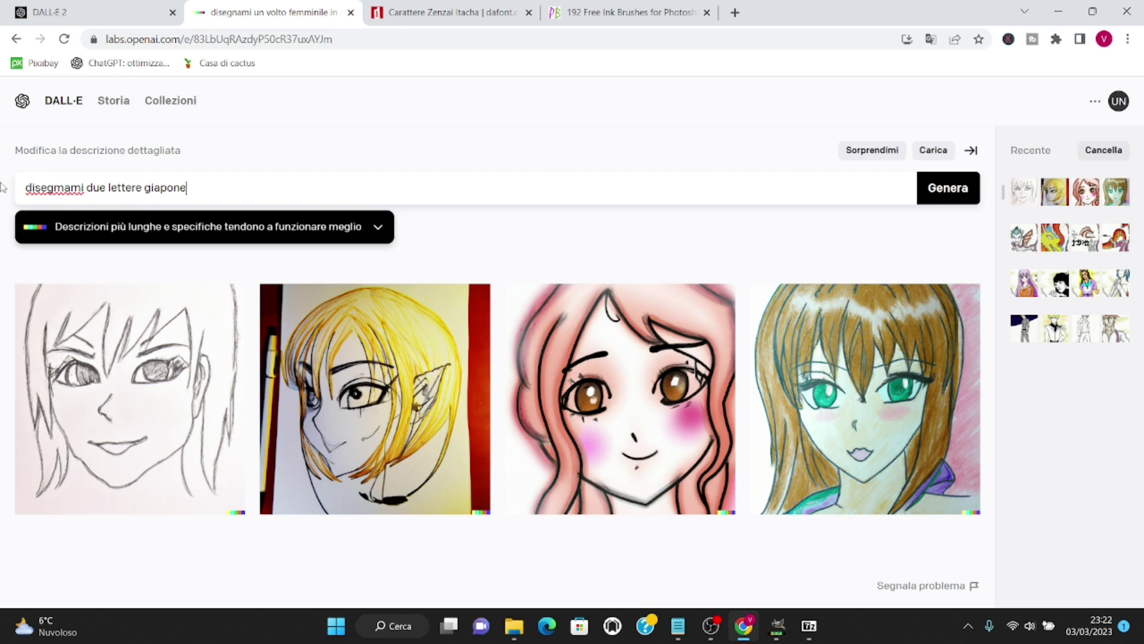
text(pone)
text( con)
text(due)
key(BackSpace)
key(BackSpace)
text(du)
text( cabb)
text(du )
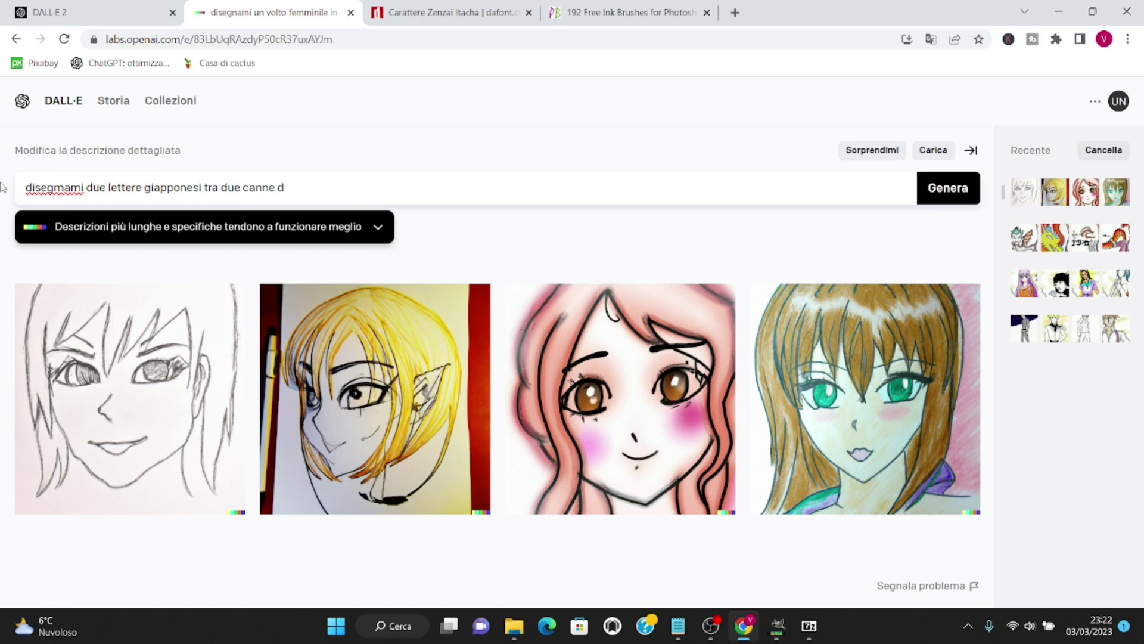
text(bamb)
text(ù)
key(Return)
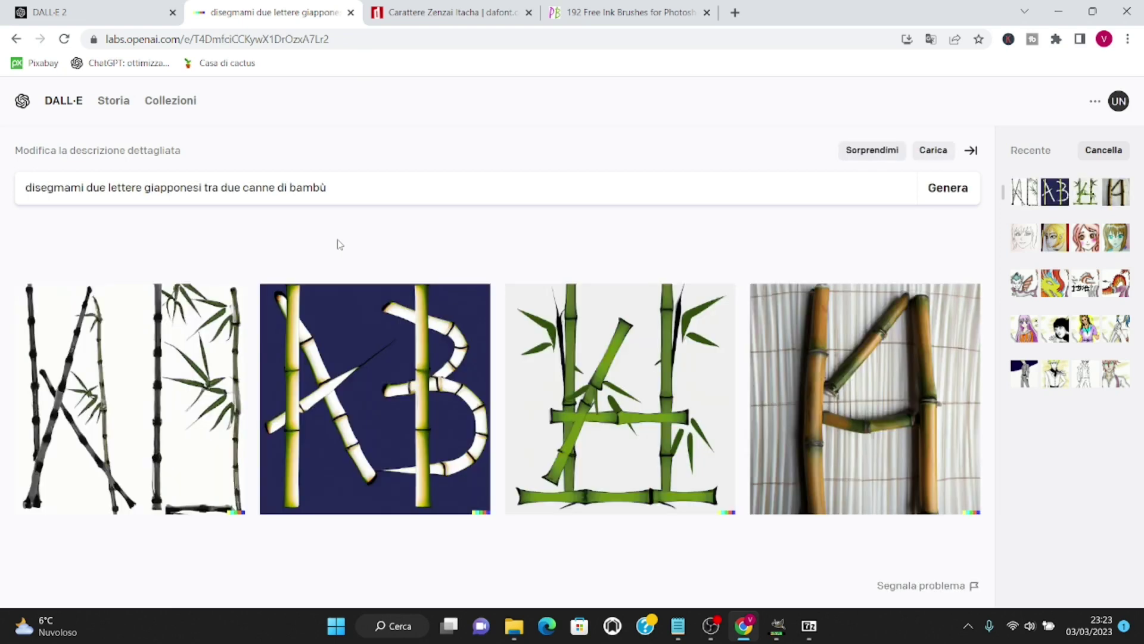
mouse_move(621, 399)
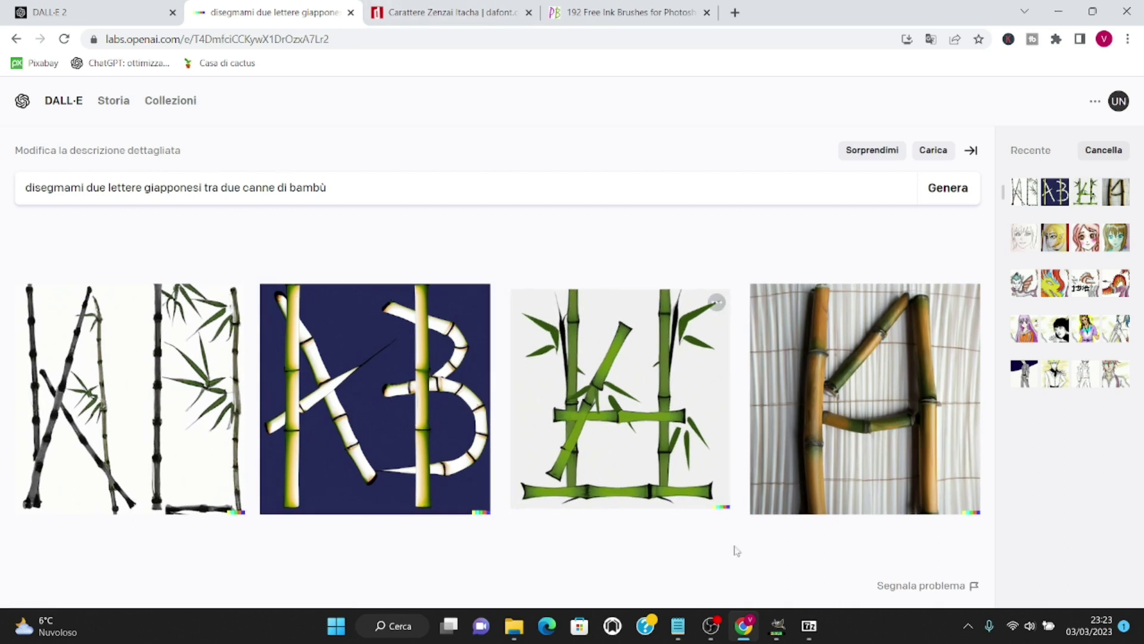
click(514, 626)
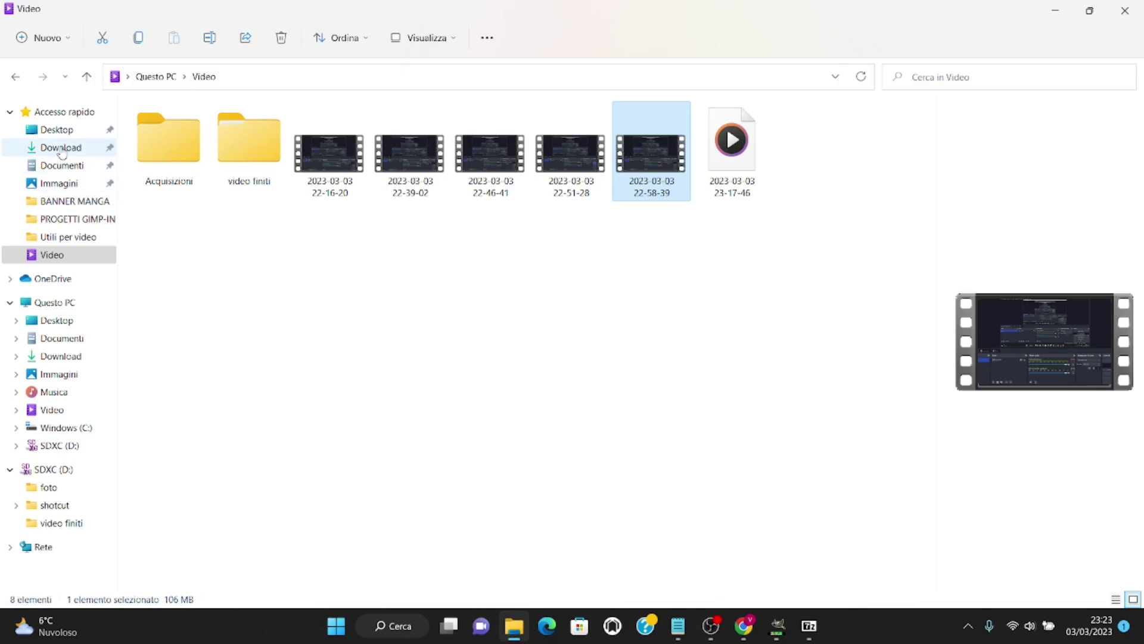
Preview the green-haired portrait and bamboo kanji images in BANNER MANGA, then return to GIMP.
click(72, 201)
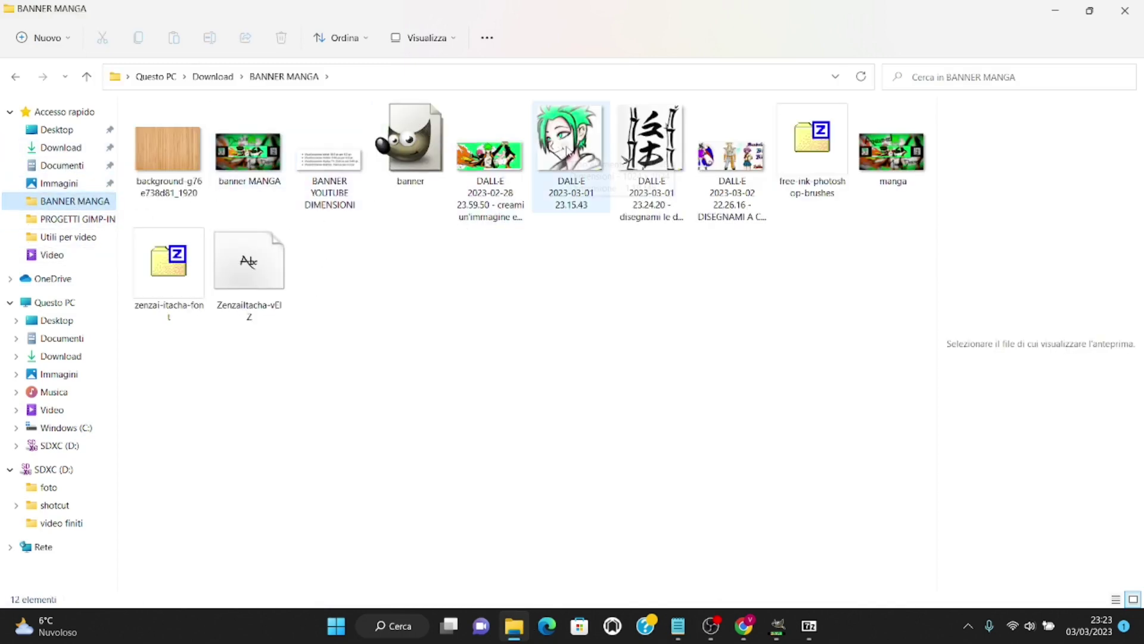
click(569, 160)
click(652, 158)
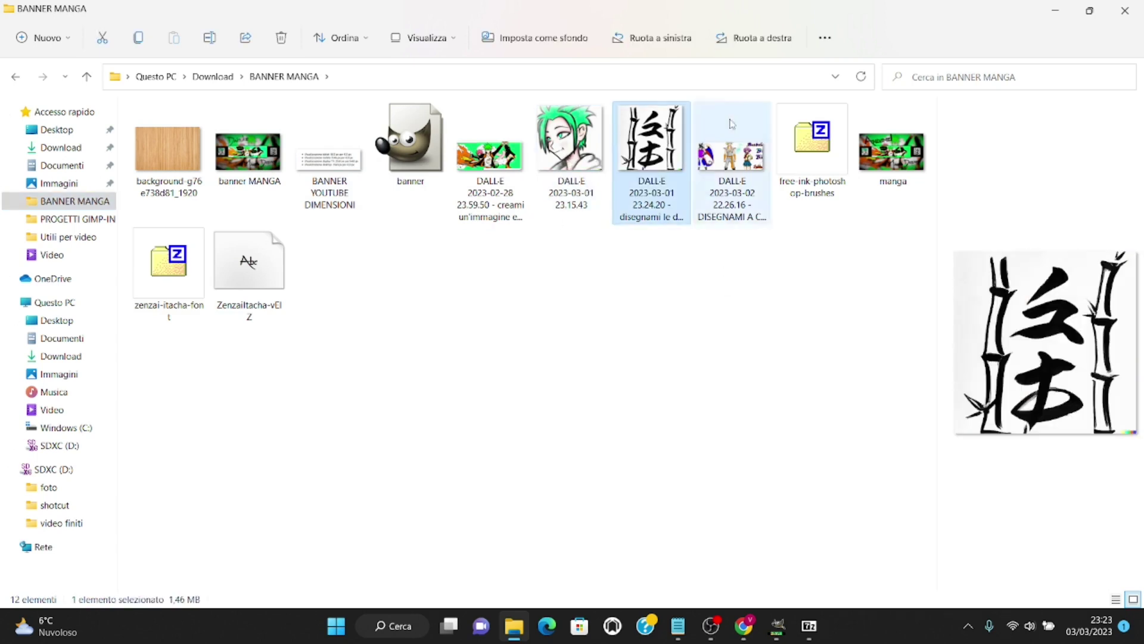
click(1055, 10)
click(780, 627)
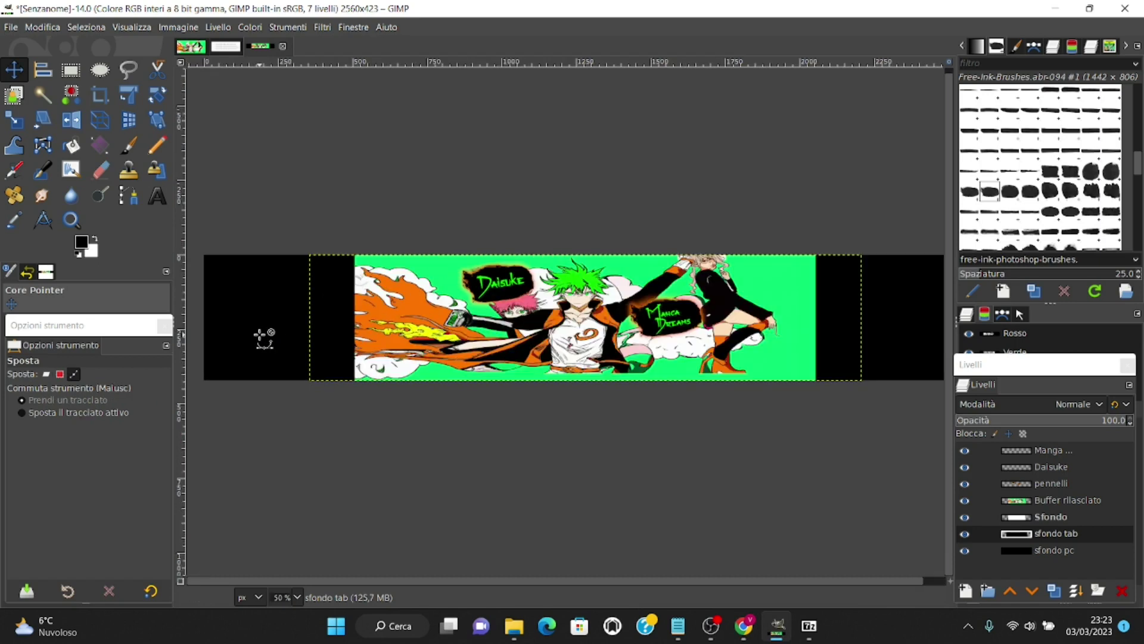
Open DALL·E 2023-03-01 23.15.43.png from the BANNER MANGA folder via File > Apri.
ctrl+scroll(258, 319, up, 2)
click(11, 27)
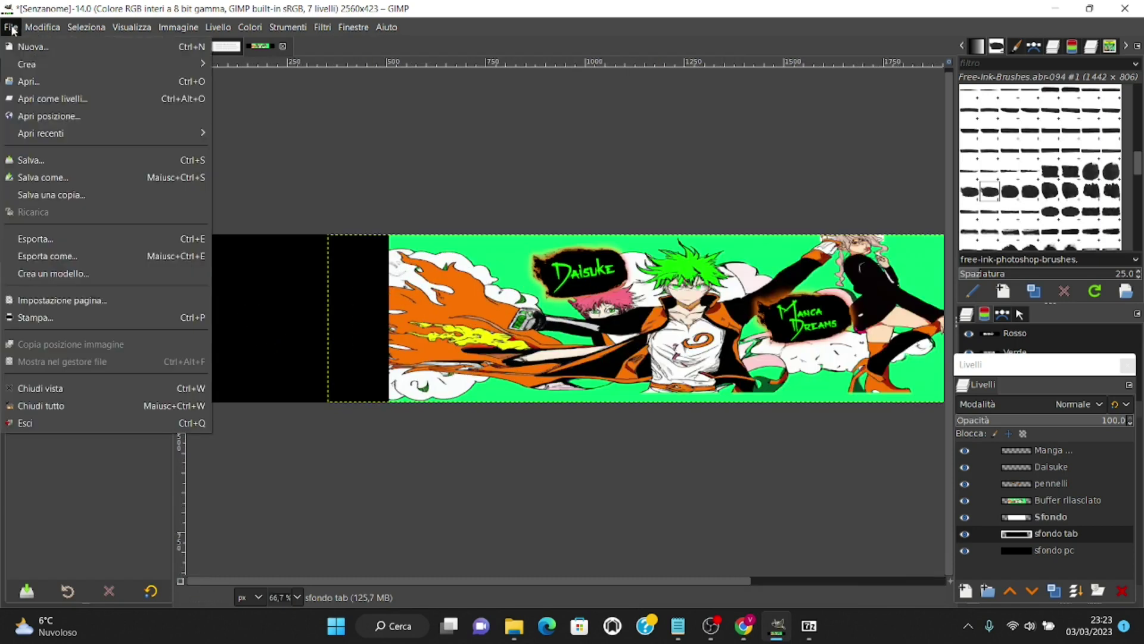
click(1063, 451)
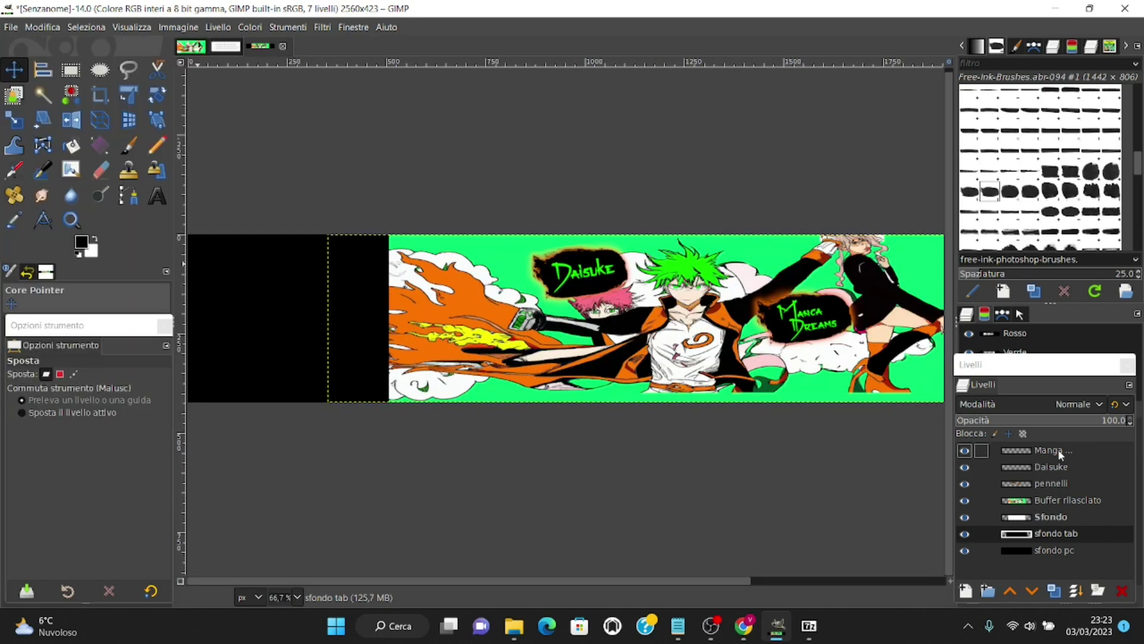
click(1058, 449)
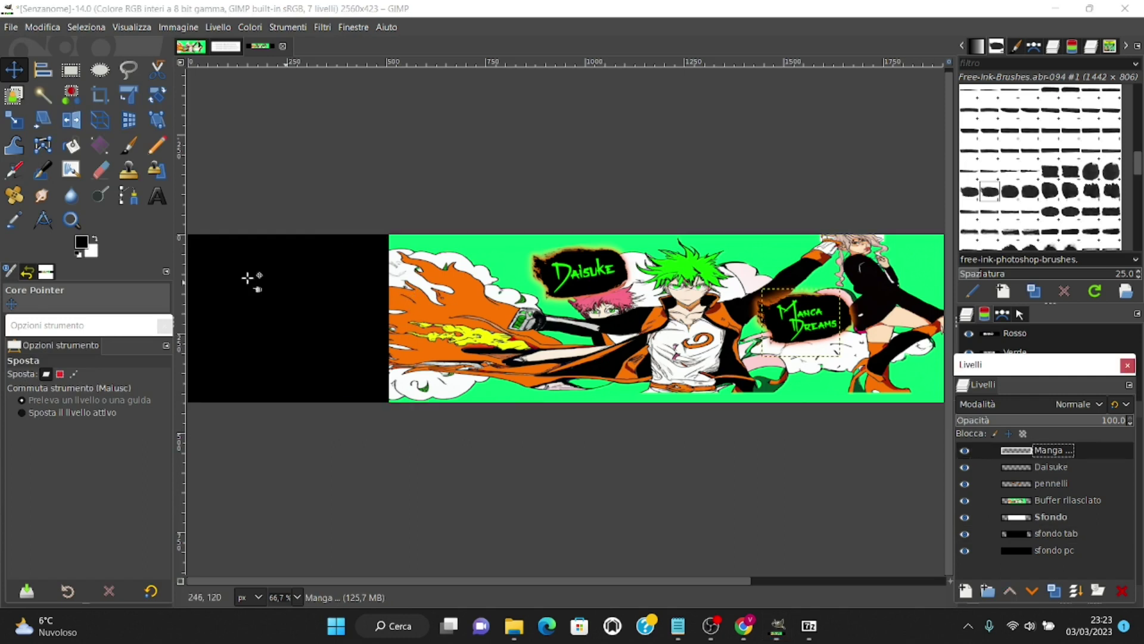
click(12, 29)
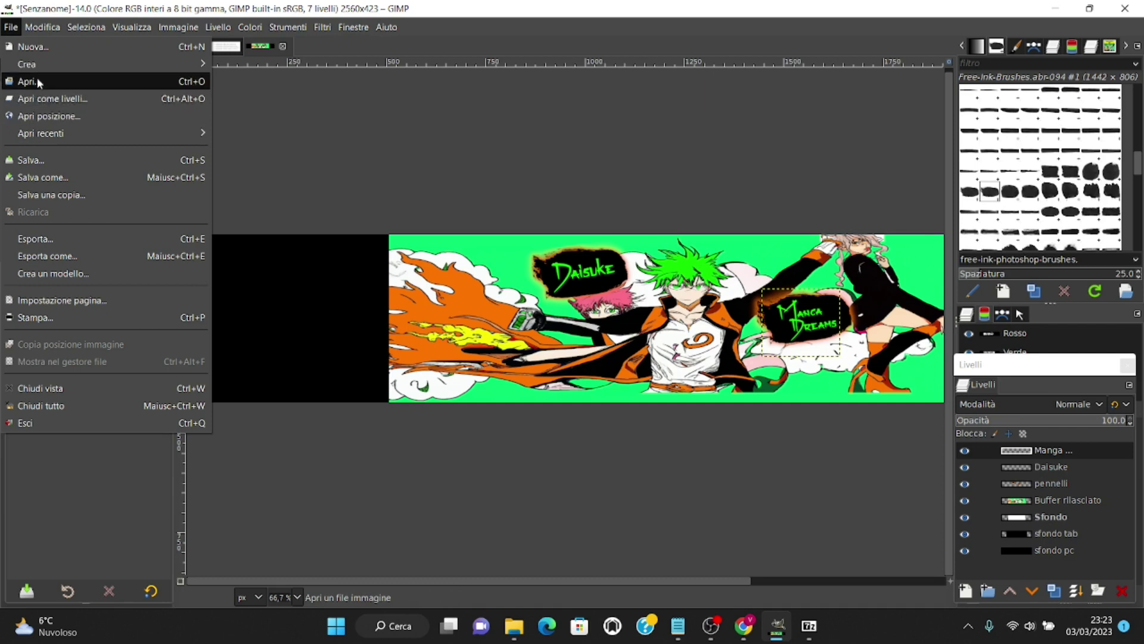
click(36, 82)
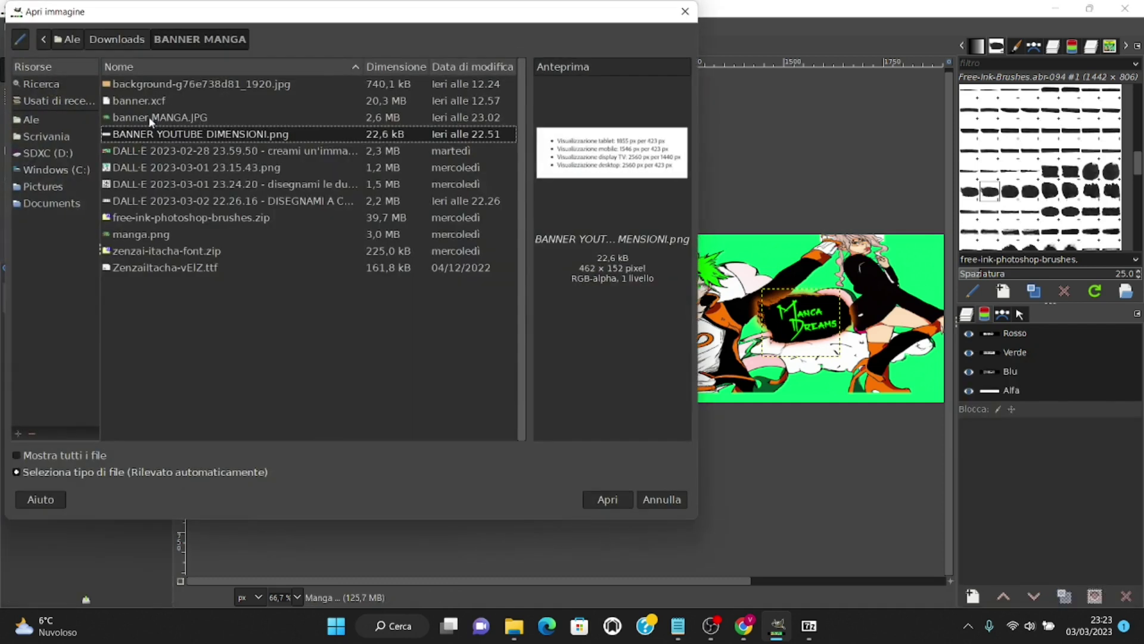
click(154, 203)
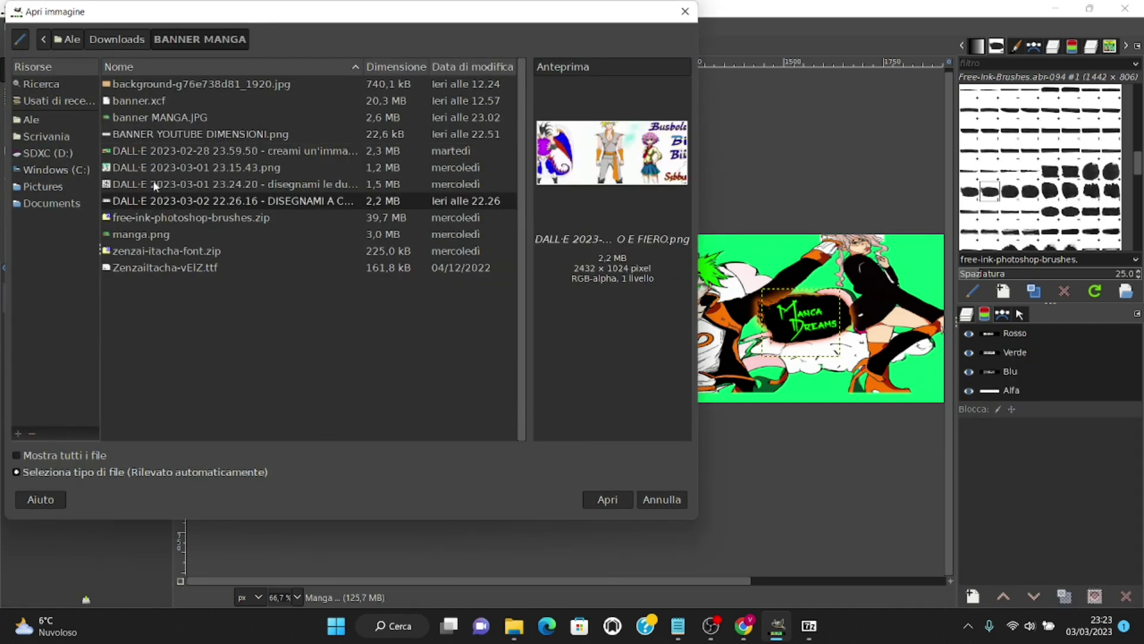
click(155, 185)
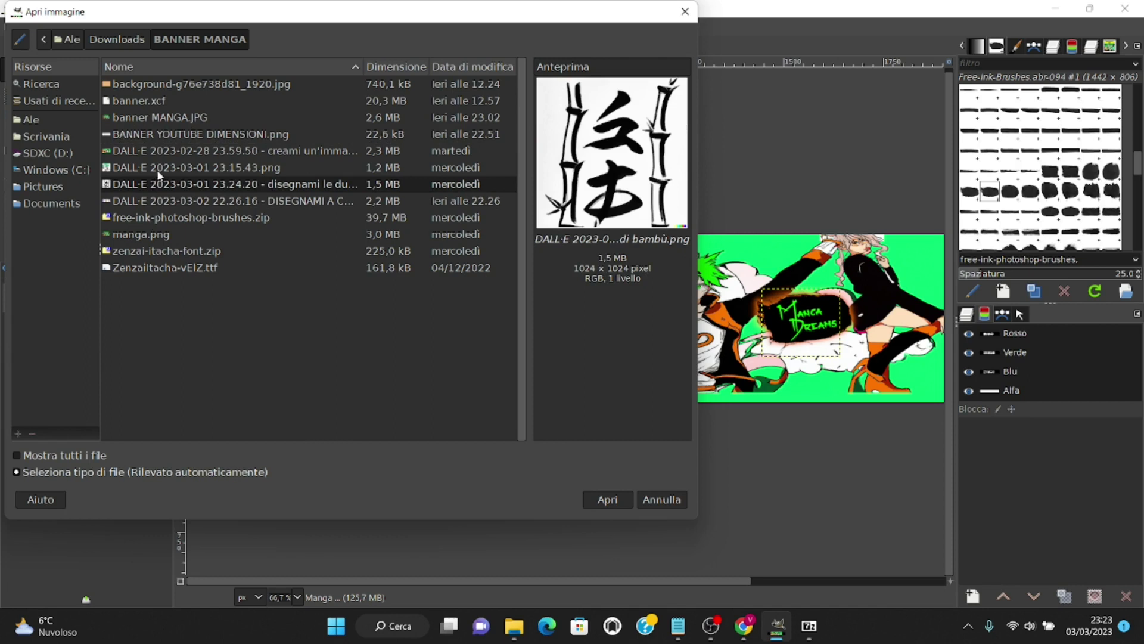
click(158, 166)
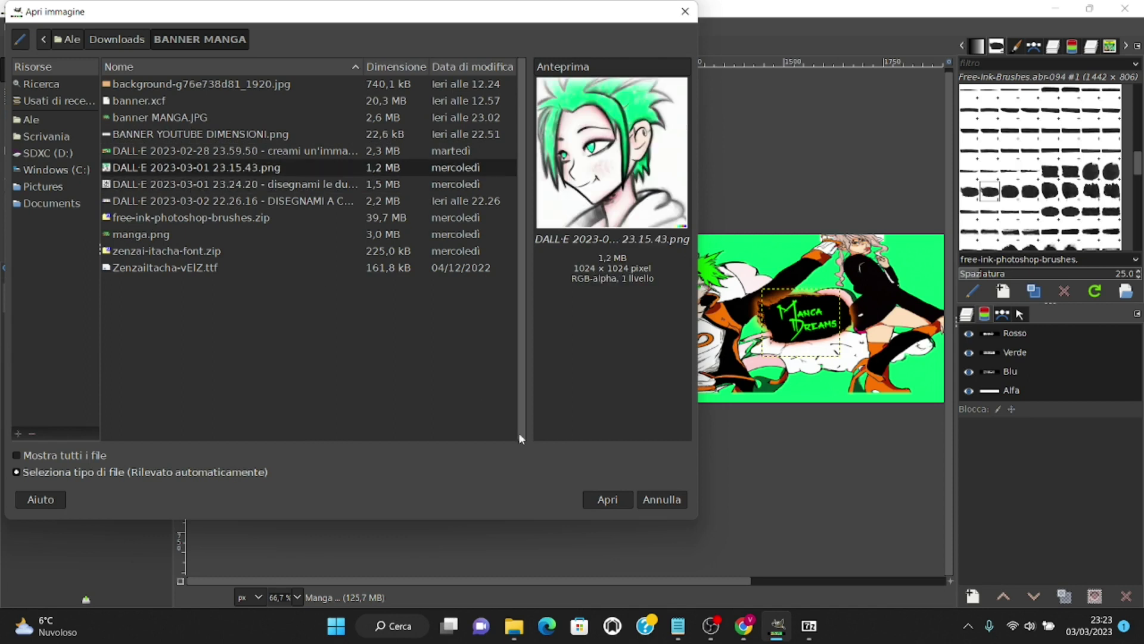
click(614, 501)
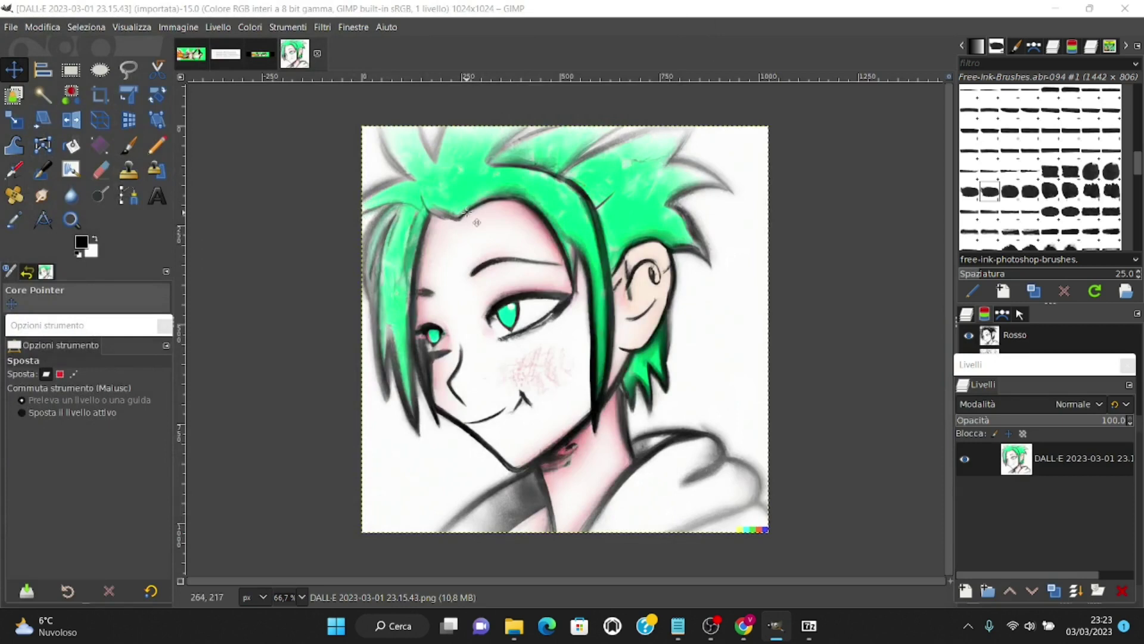
Drop the portrait into the banner as a new layer and scale it to 250×250 pixels.
mouse_move(295, 54)
mouse_down()
mouse_move(259, 109)
mouse_move(258, 57)
mouse_move(254, 341)
mouse_up()
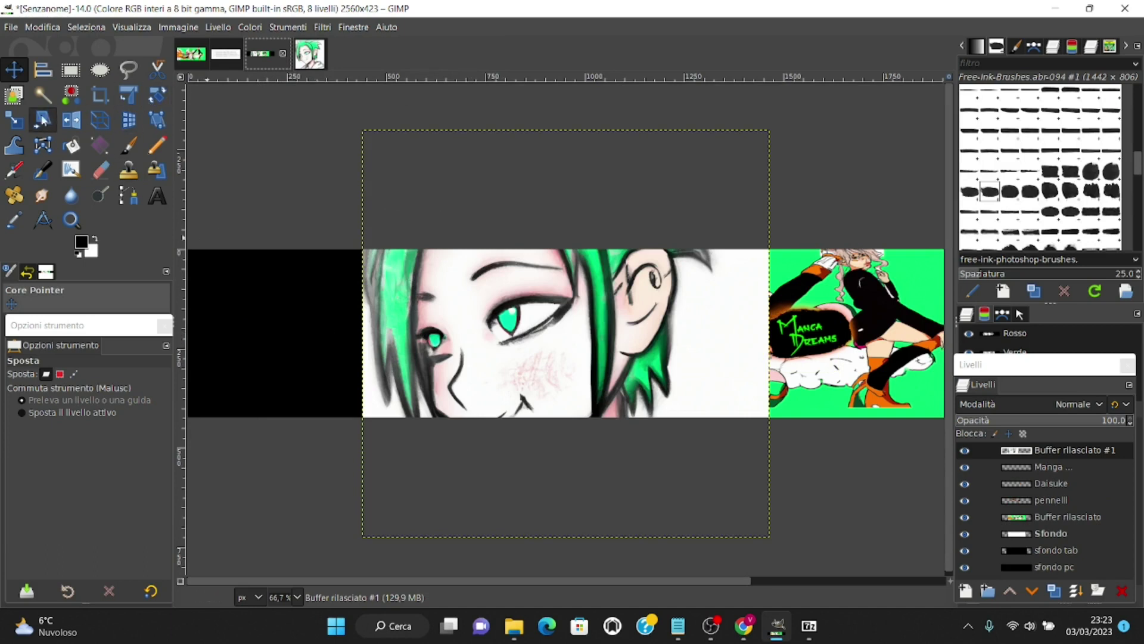
click(14, 120)
click(687, 451)
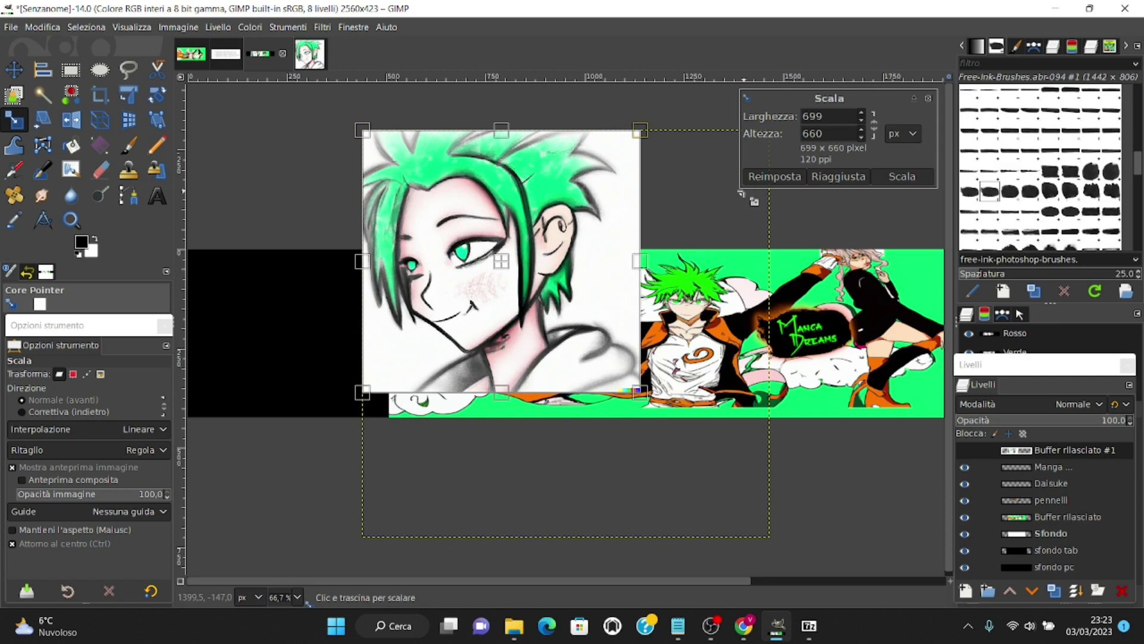
key(ctrl+z)
mouse_move(698, 513)
mouse_down()
mouse_move(415, 258)
mouse_move(456, 227)
mouse_move(267, 325)
mouse_up()
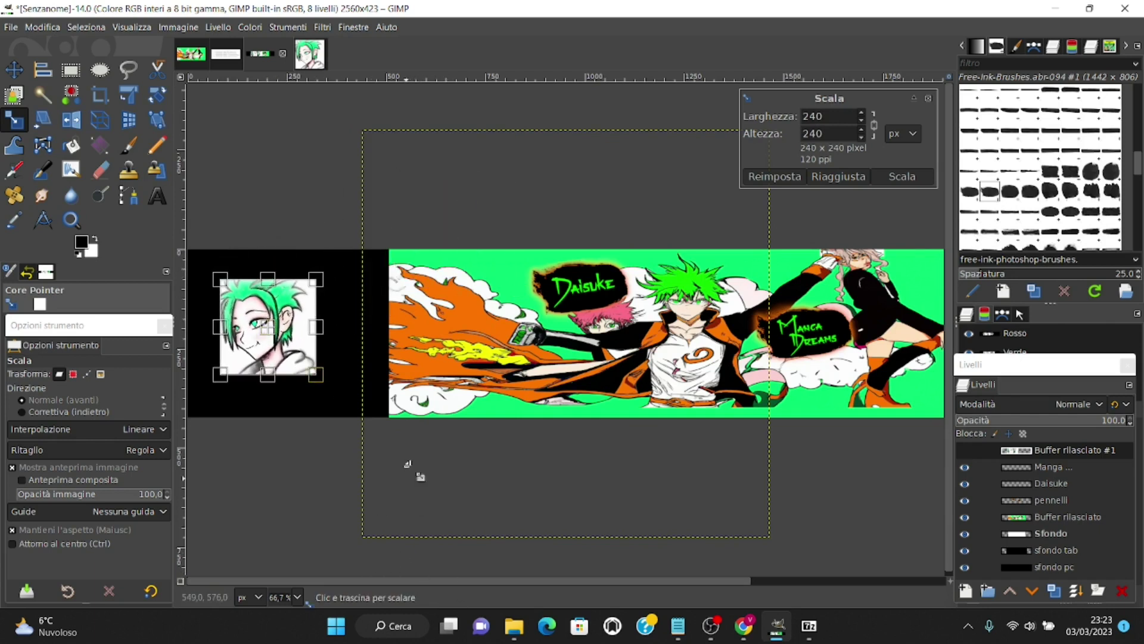
ctrl+scroll(394, 393, down, 1)
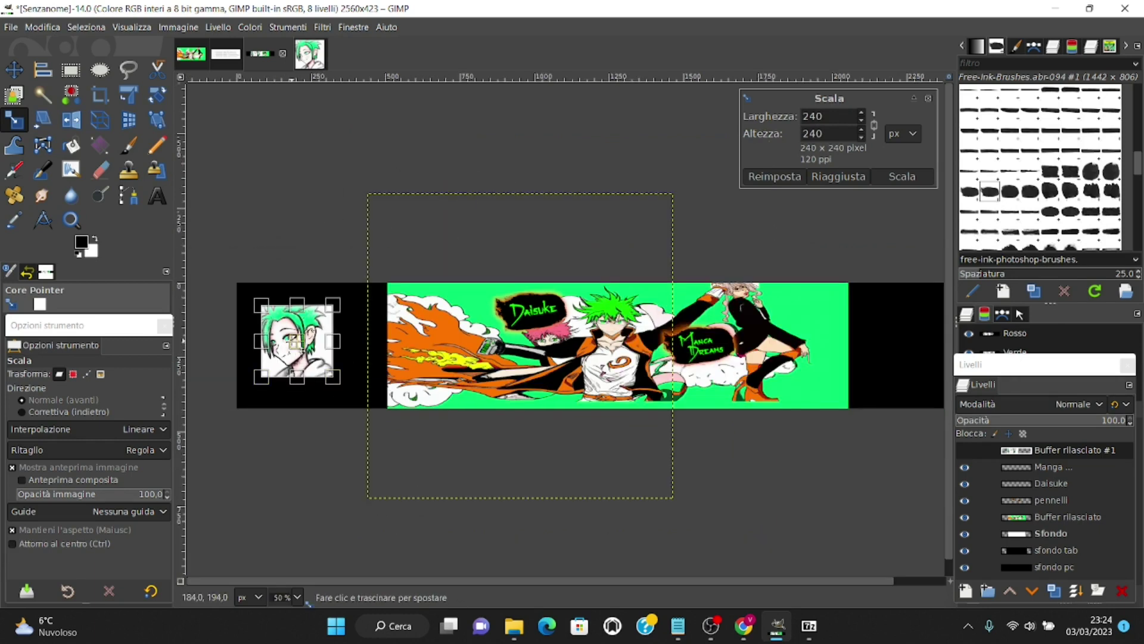
click(903, 178)
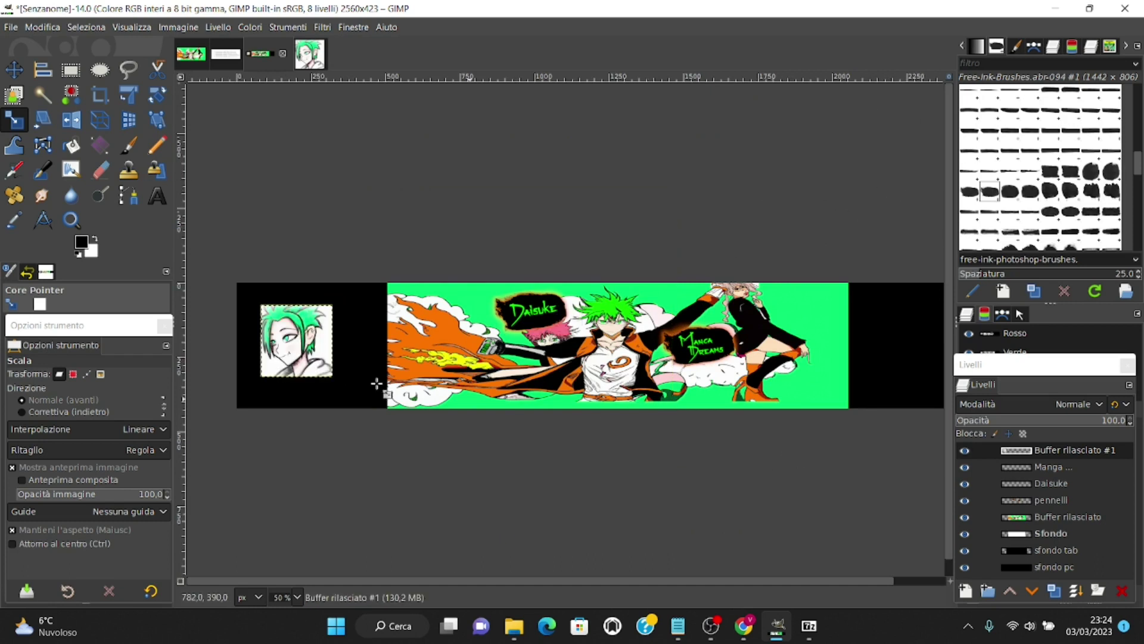
click(315, 353)
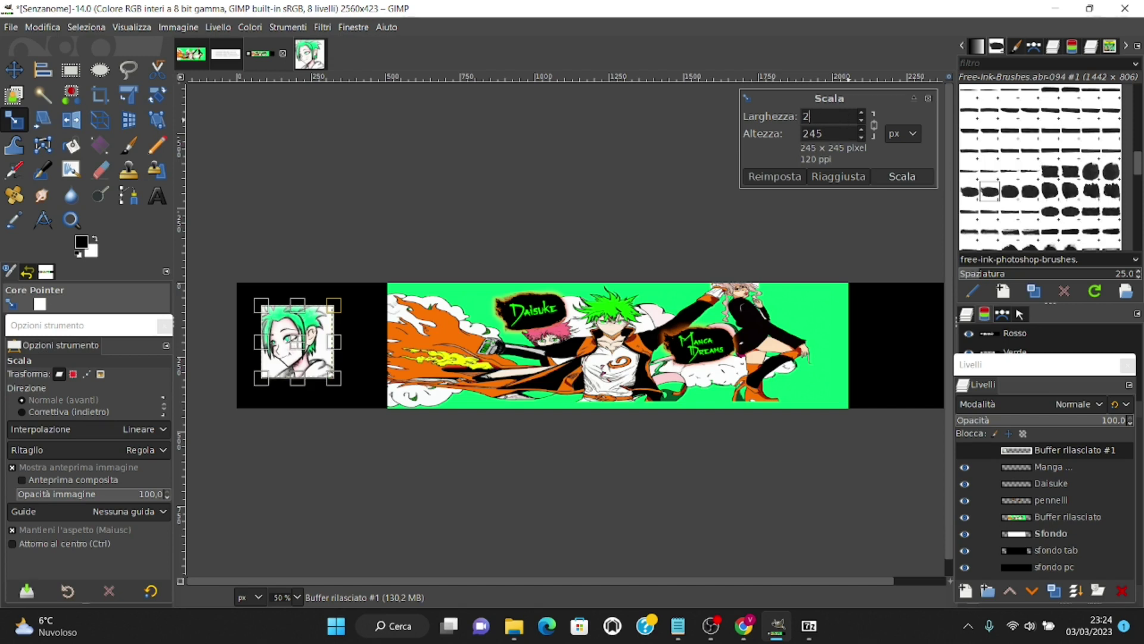
text(50)
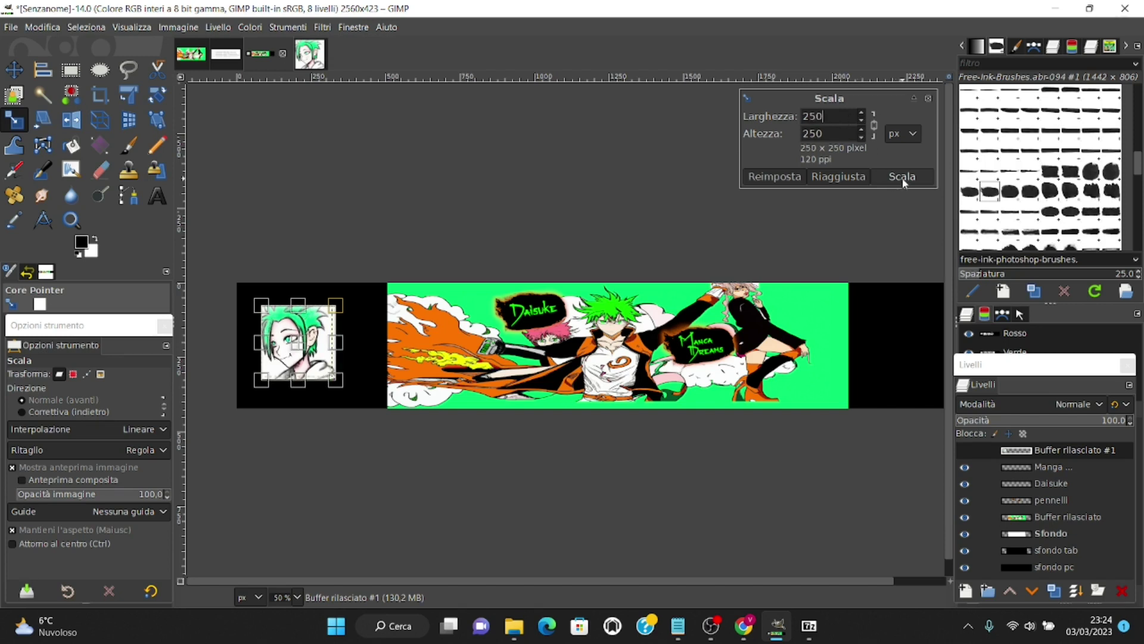
click(902, 177)
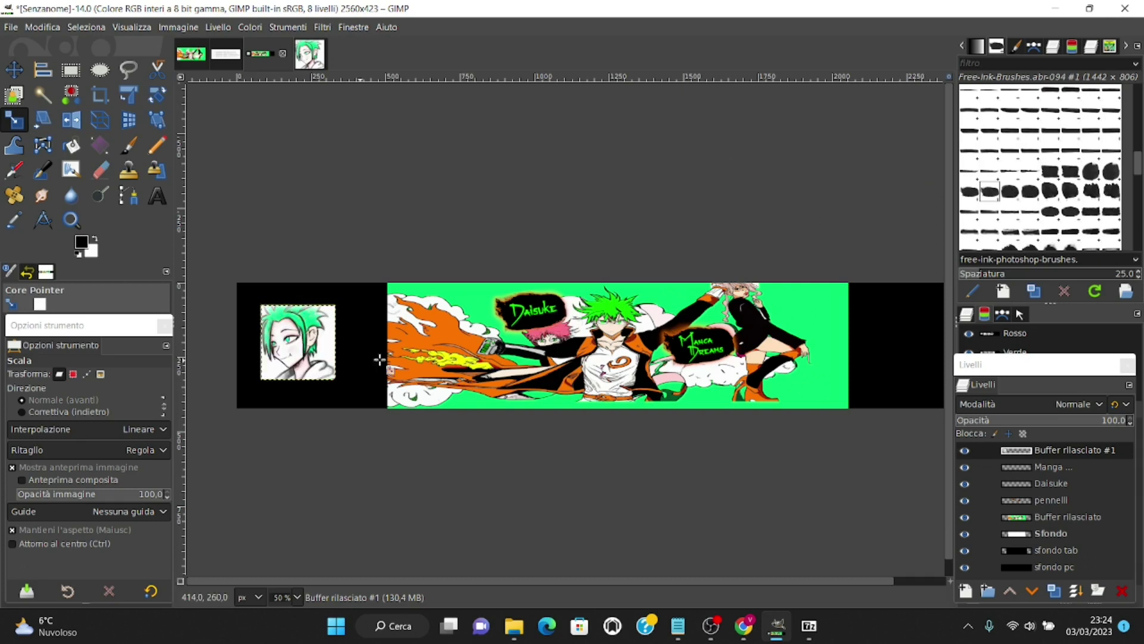
Nudge the green-haired portrait slightly right and down into place on the left.
click(1058, 553)
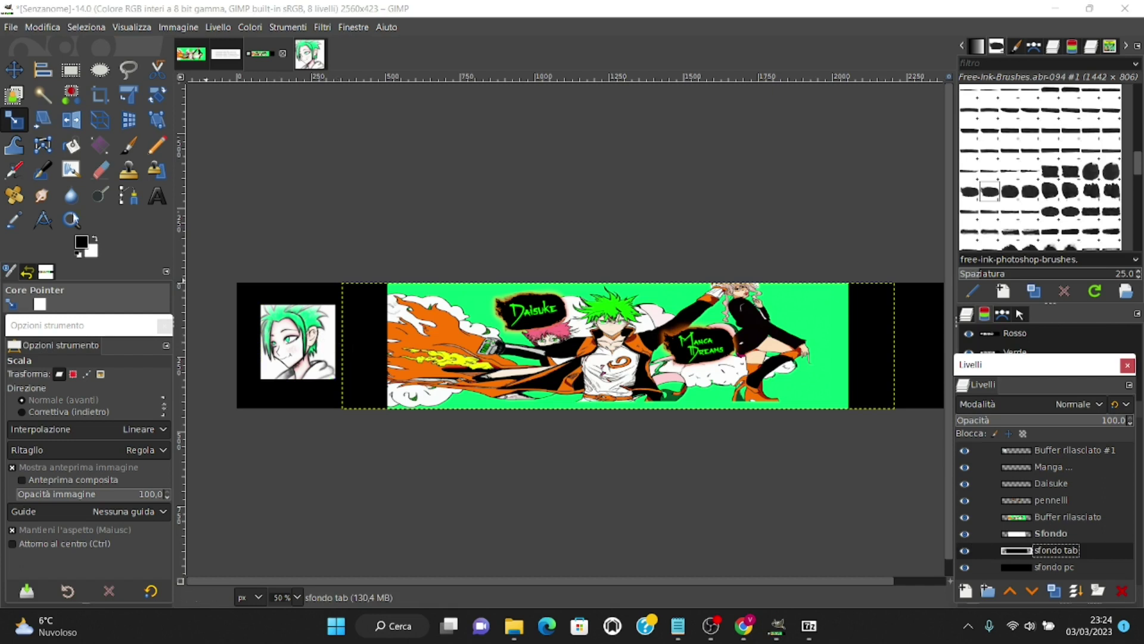
click(14, 70)
key(1)
ctrl+scroll(284, 329, up, 1)
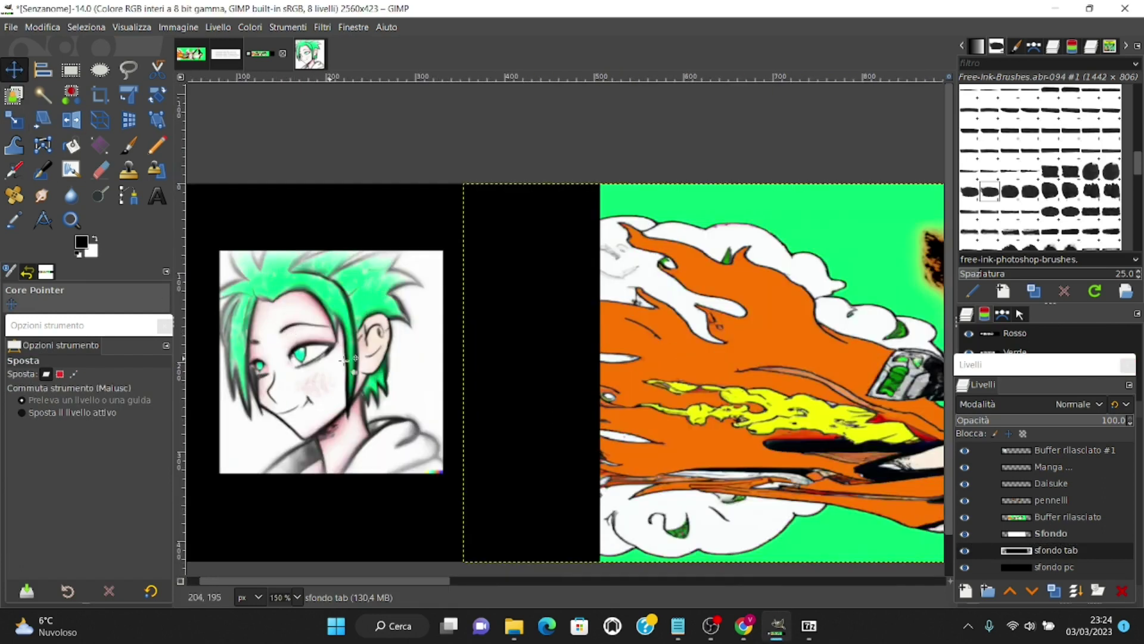
scroll(420, 584, left, 1)
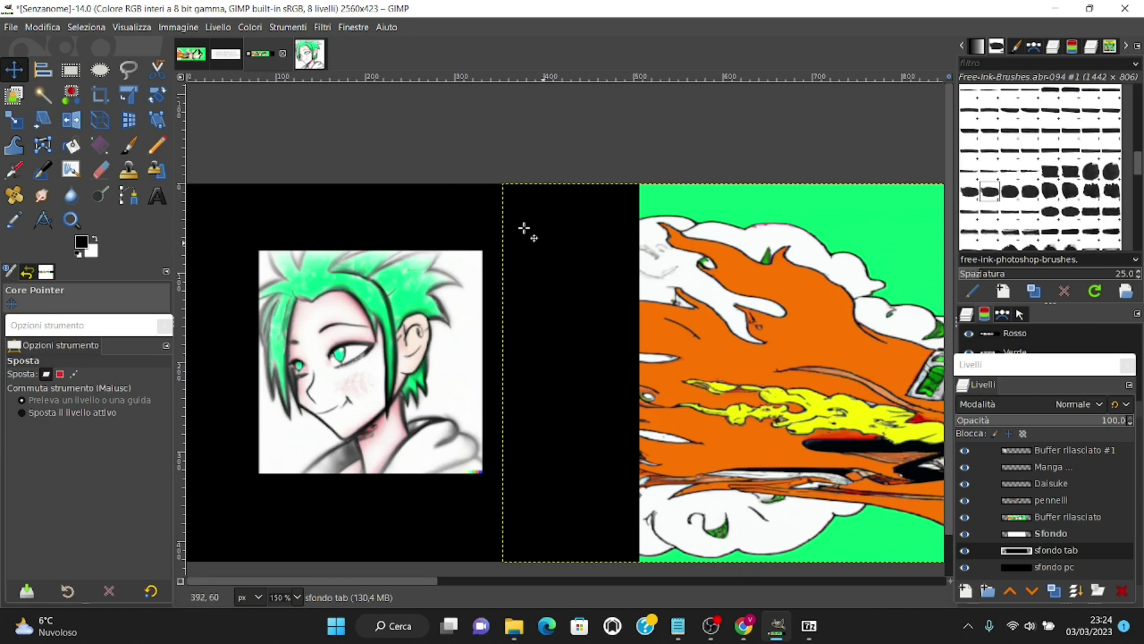
drag(368, 361, 379, 372)
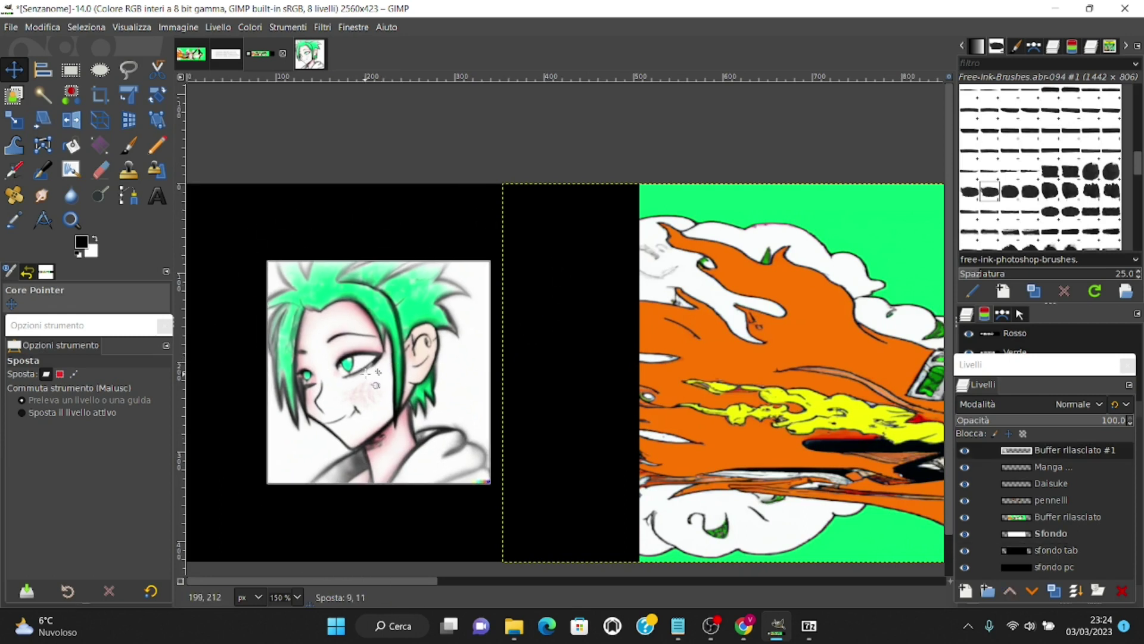
key(1)
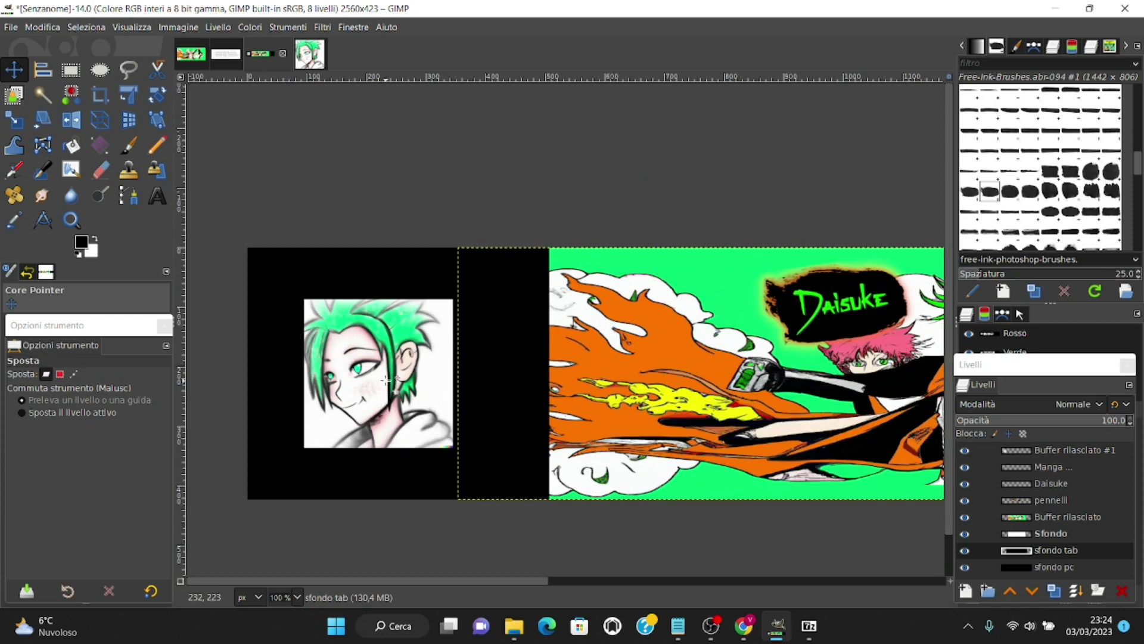
drag(378, 373, 383, 371)
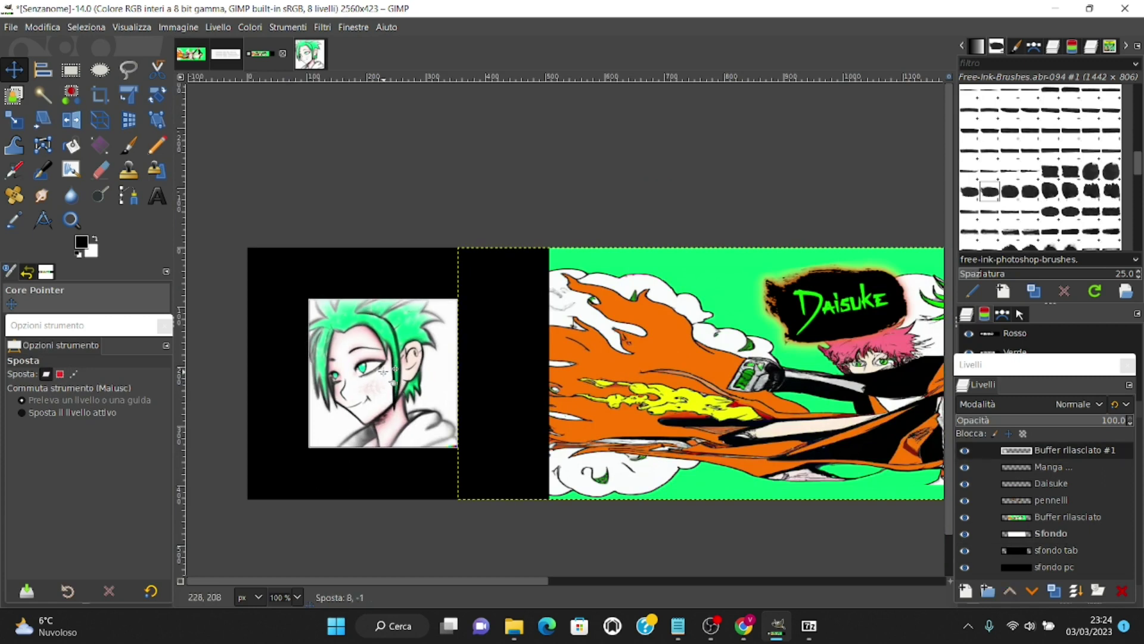
Add a horizontal guide at 80 pixels along the portrait's top edge.
click(398, 275)
drag(395, 77, 390, 301)
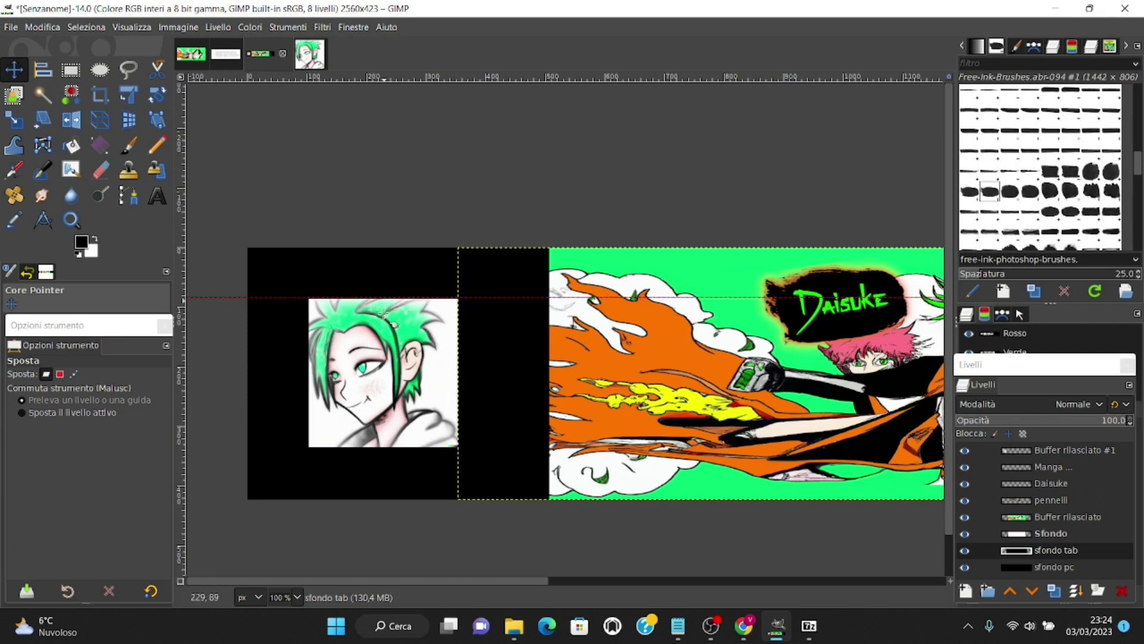
mouse_move(438, 581)
mouse_down()
mouse_move(617, 576)
mouse_move(878, 601)
mouse_up()
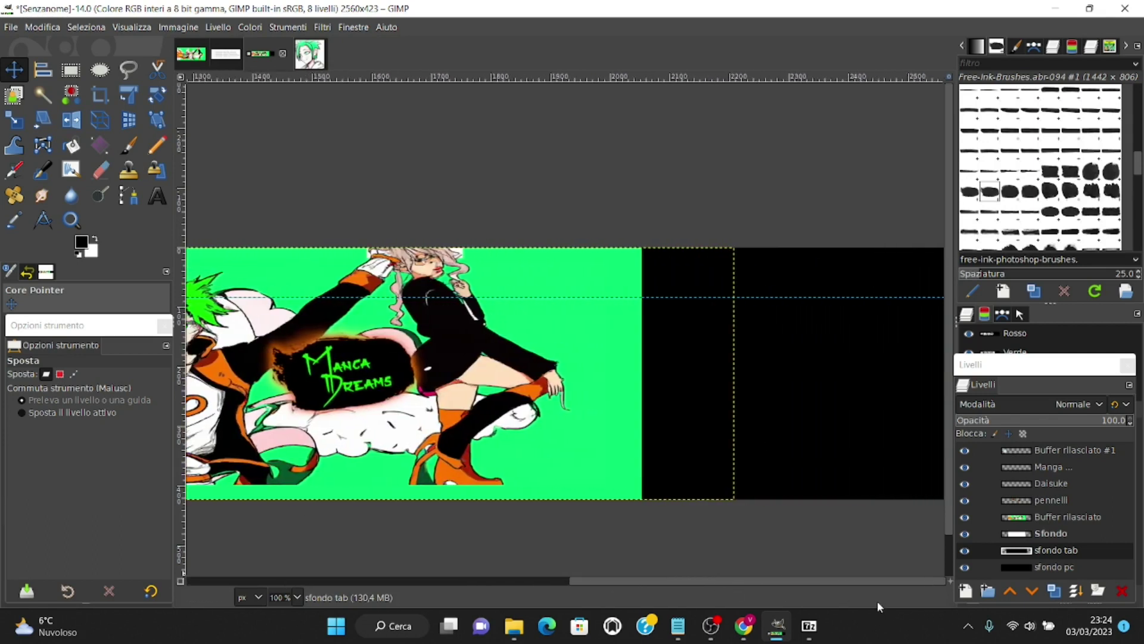
click(13, 28)
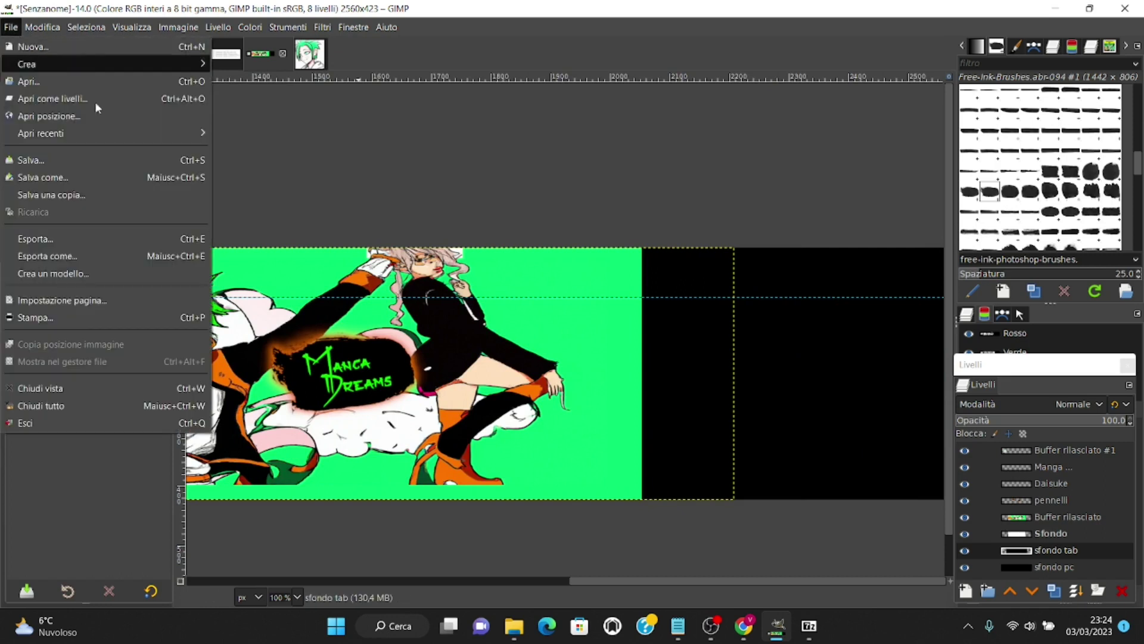
Open the bamboo kanji image and drag it into the banner as a new layer.
click(54, 99)
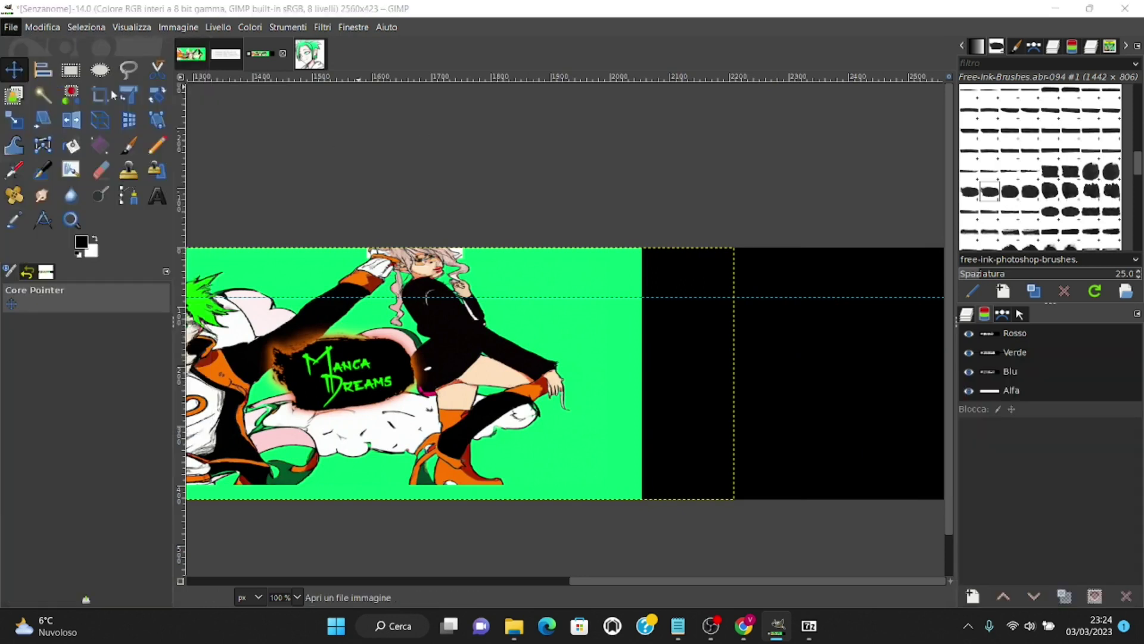
click(170, 185)
key(Return)
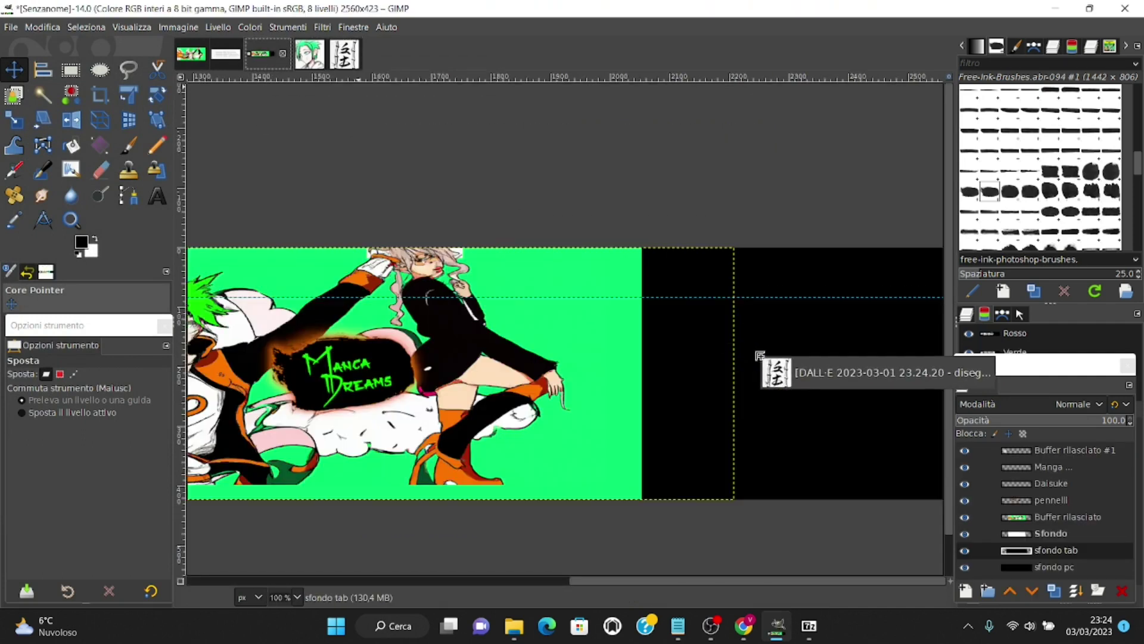
drag(260, 57, 760, 360)
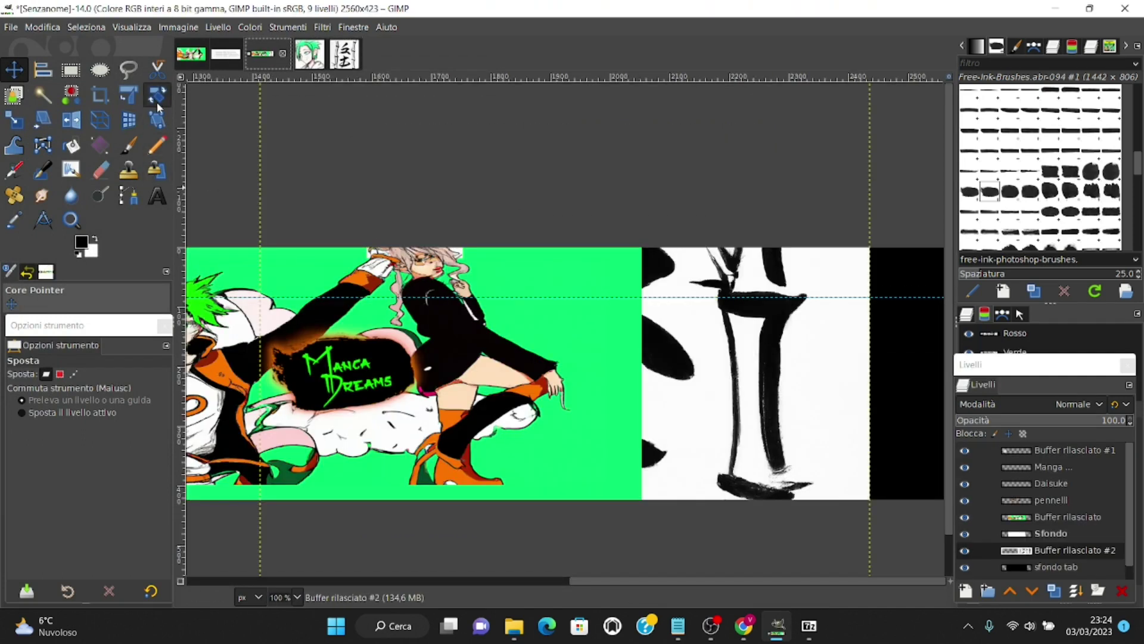
Scale the bamboo layer to 250 pixels and move it into the right black area.
click(13, 119)
click(813, 277)
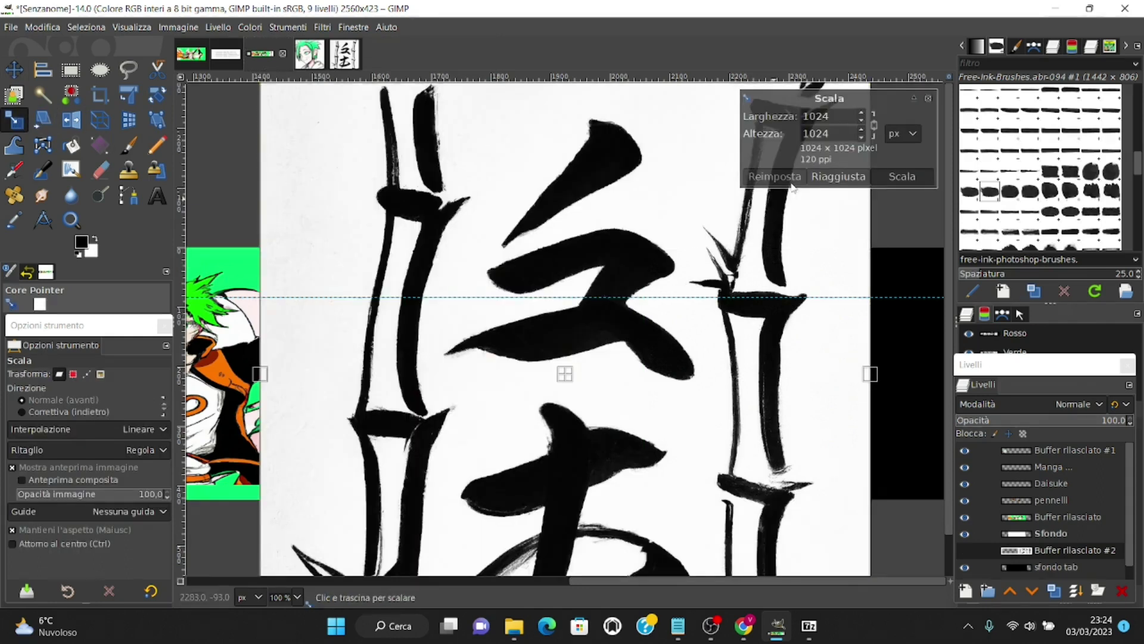
double_click(817, 116)
text(250)
key(Tab)
click(900, 176)
key(m)
drag(337, 163, 823, 400)
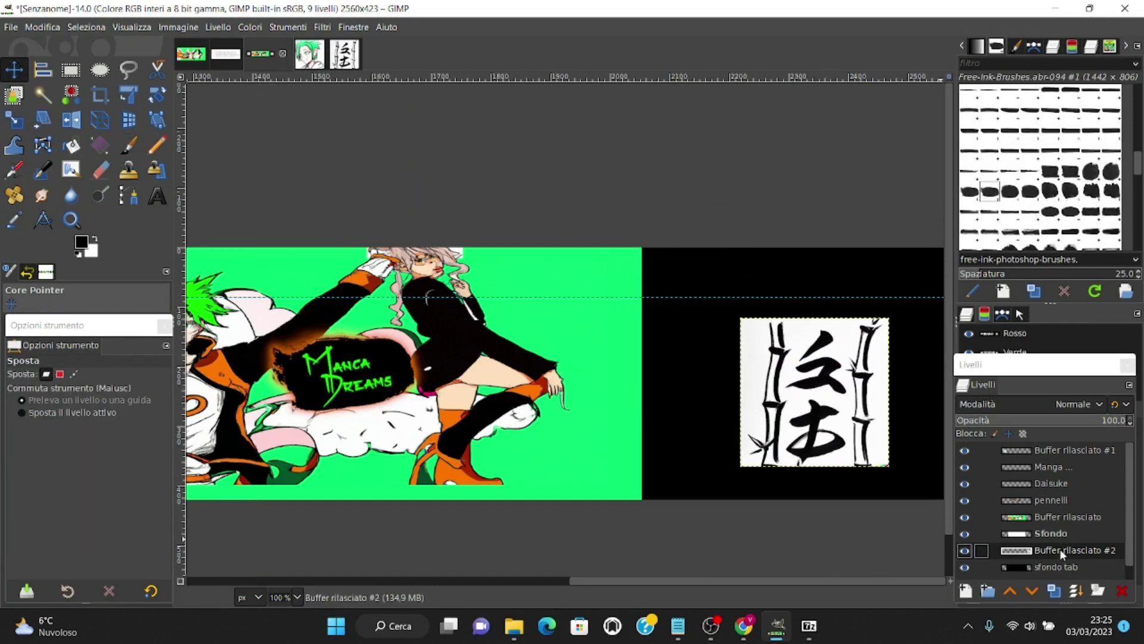
Nudge the sfondo tab layer slightly up and left.
double_click(1056, 567)
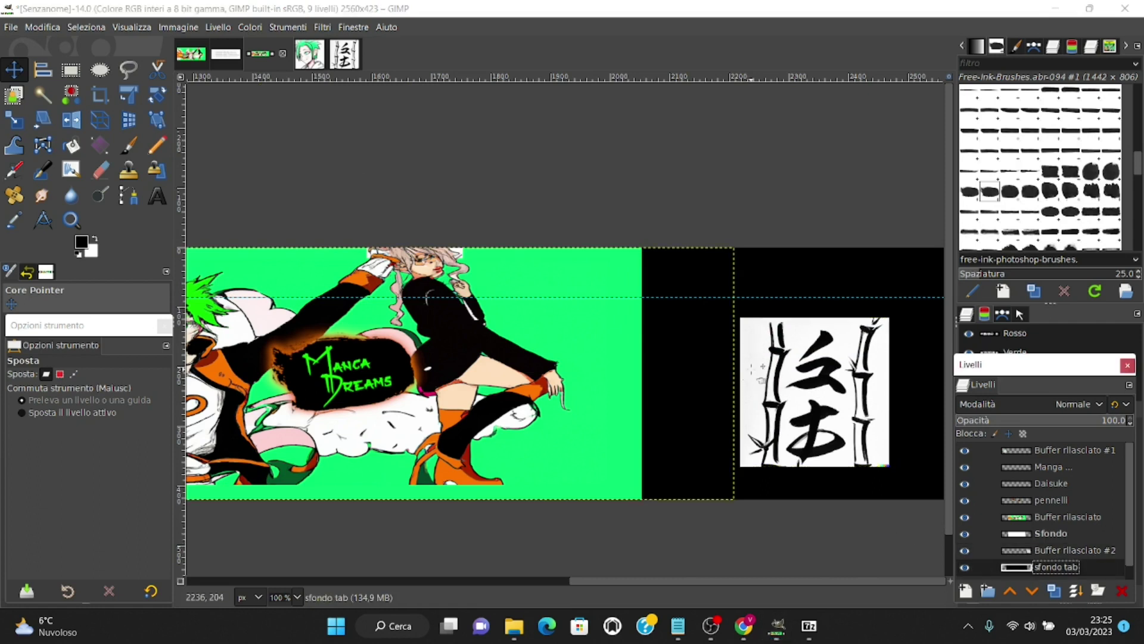
scroll(759, 366, up, 3)
drag(759, 339, 731, 293)
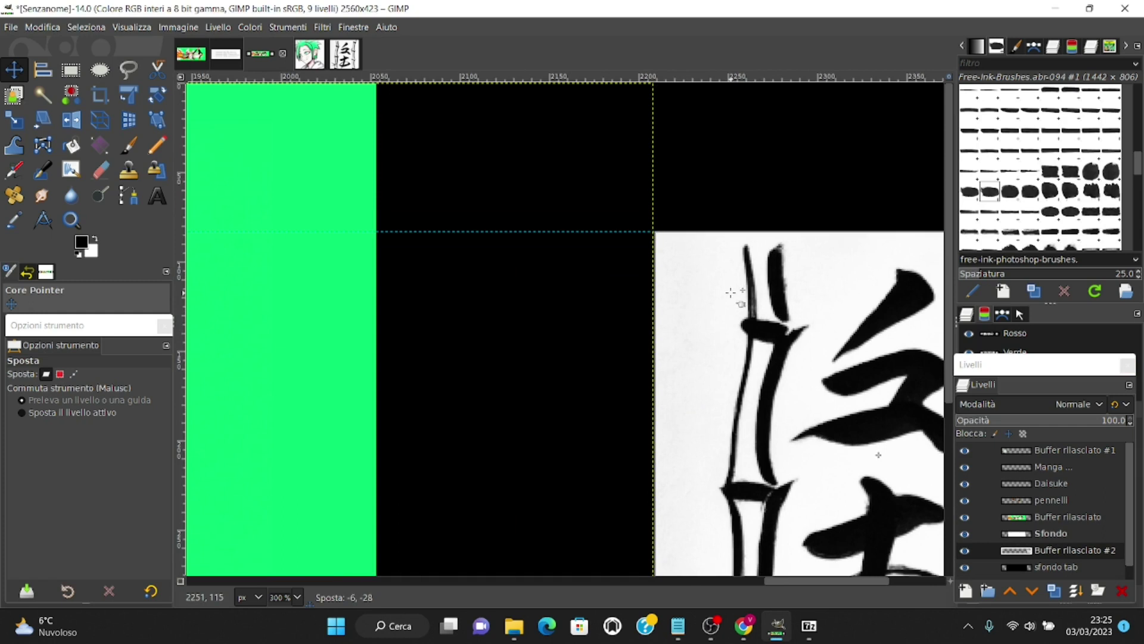
scroll(572, 297, down, 4)
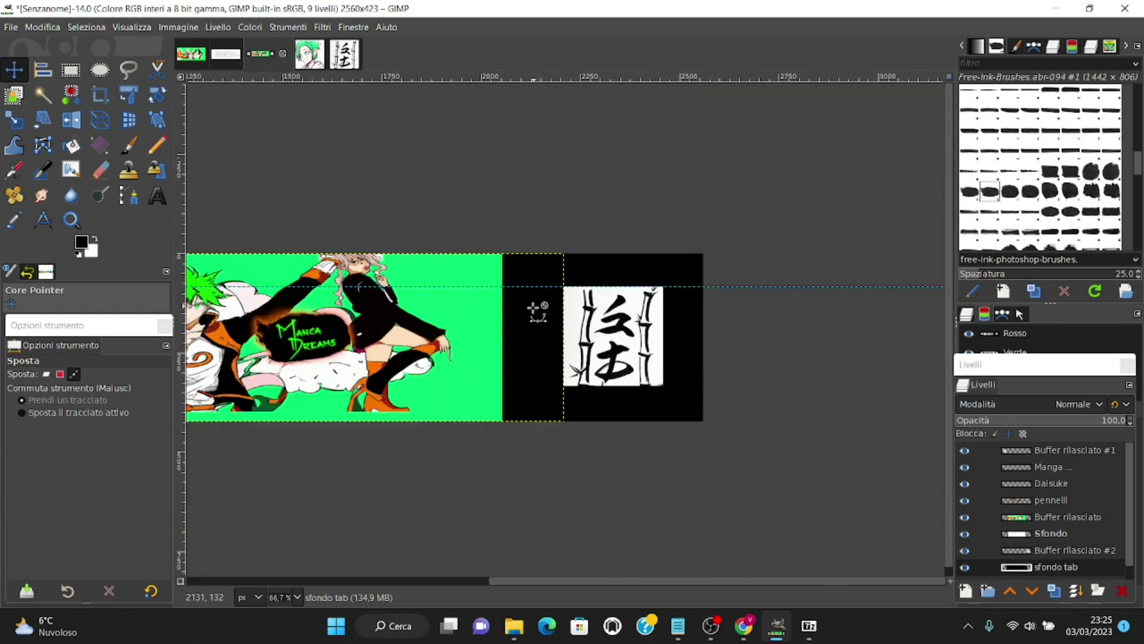
drag(492, 585, 308, 581)
scroll(415, 570, down, 1)
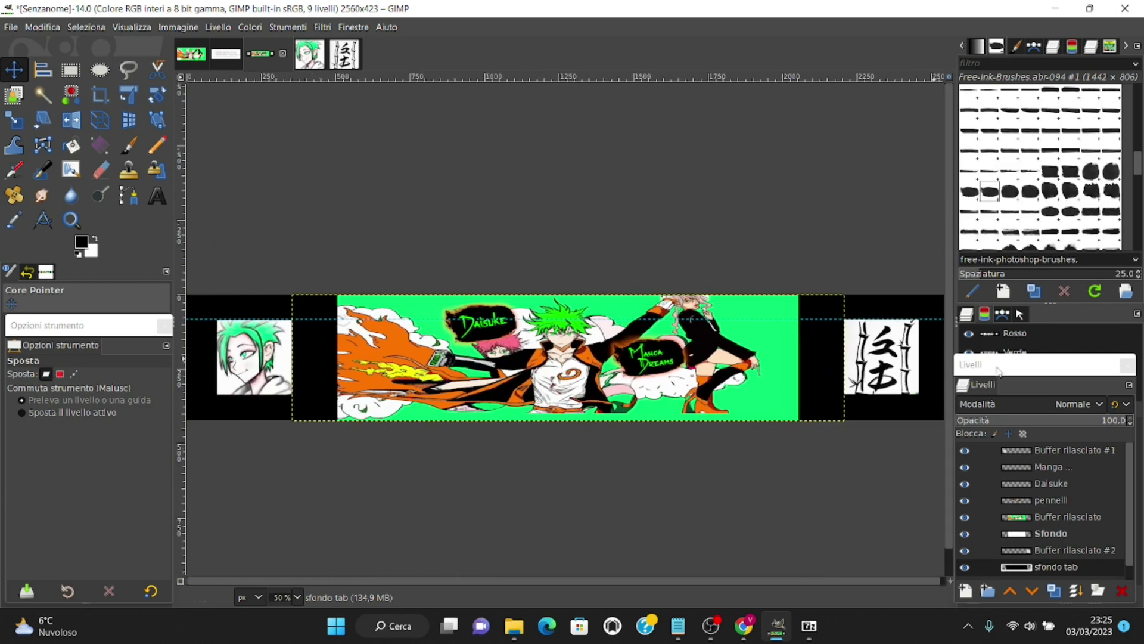
scroll(574, 408, down, 1)
scroll(572, 417, up, 1)
scroll(567, 419, down, 1)
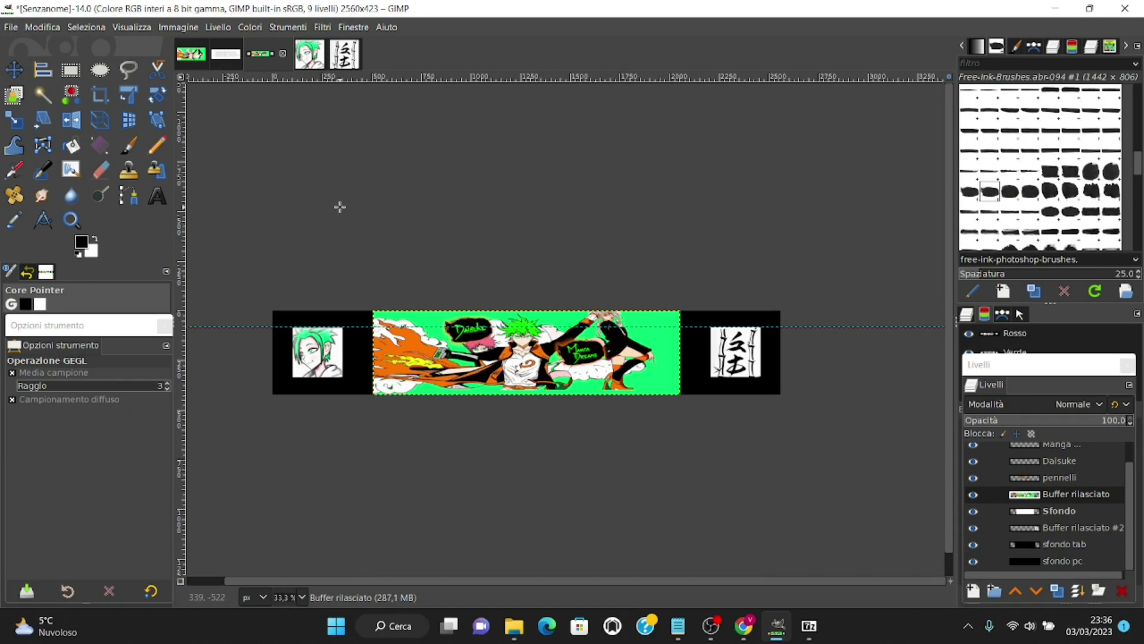
Check the YouTube size reference, remove all guides, and select the sfondo pc layer.
click(227, 55)
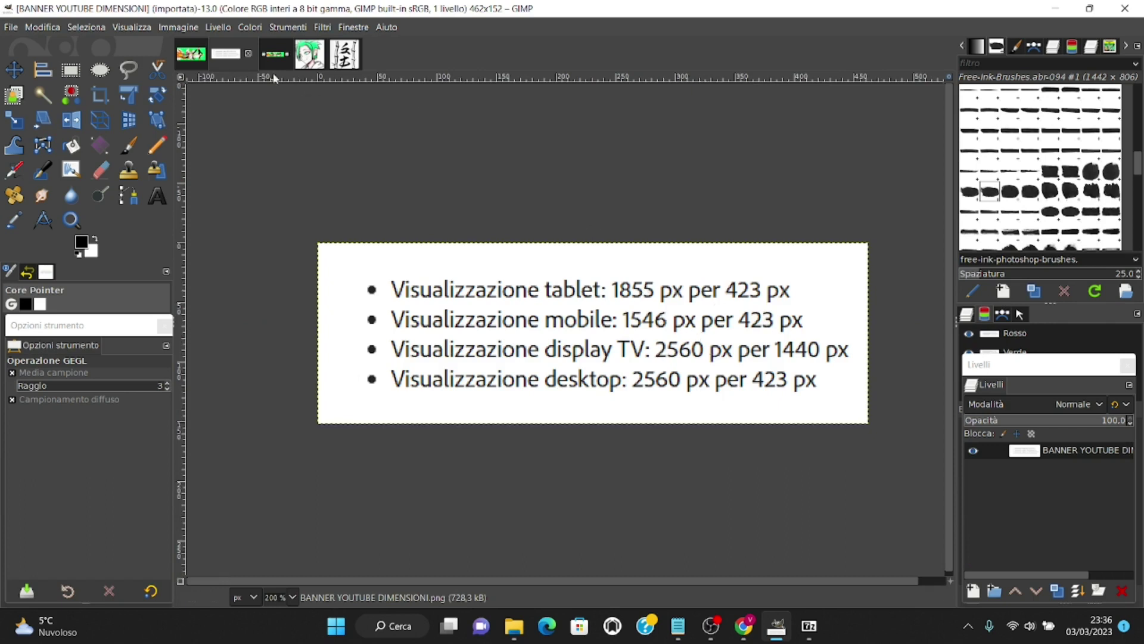
click(262, 54)
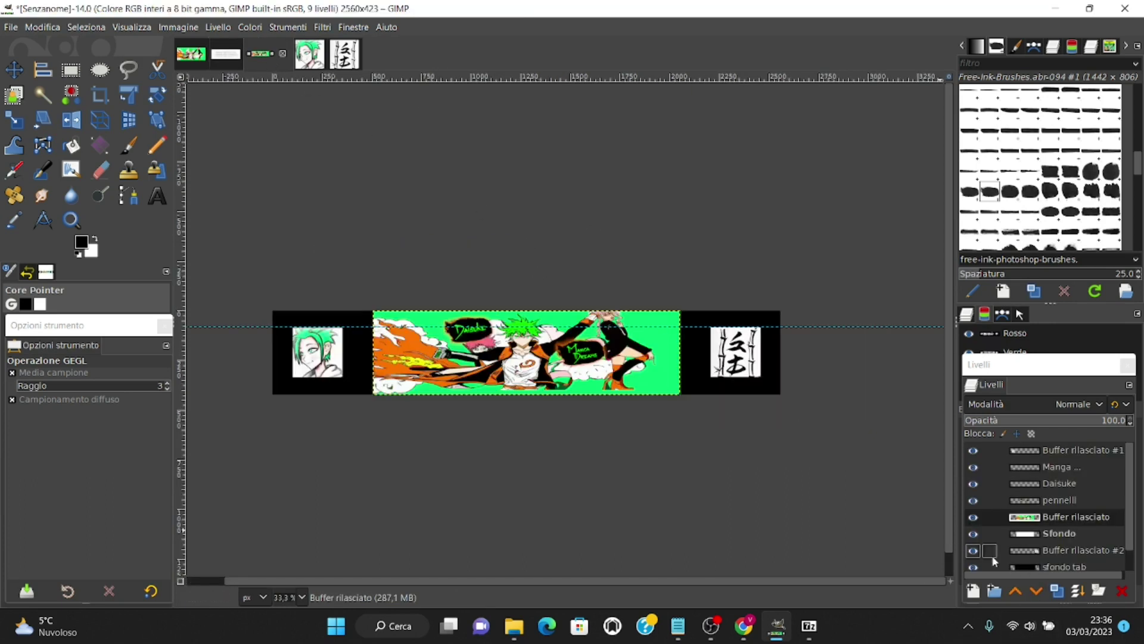
click(183, 28)
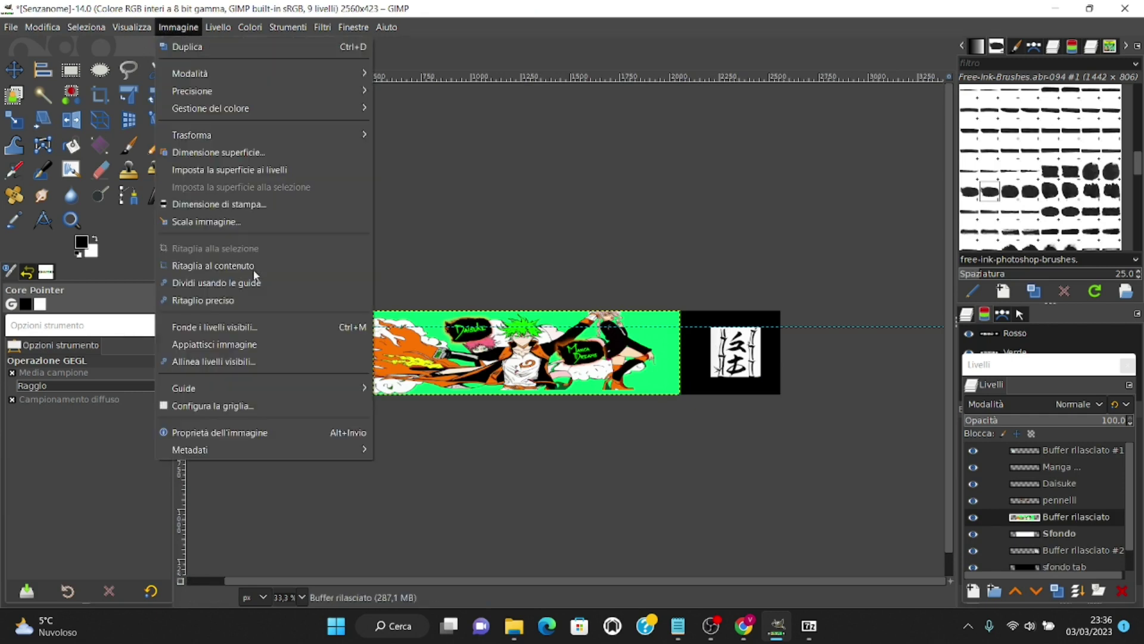
mouse_move(184, 388)
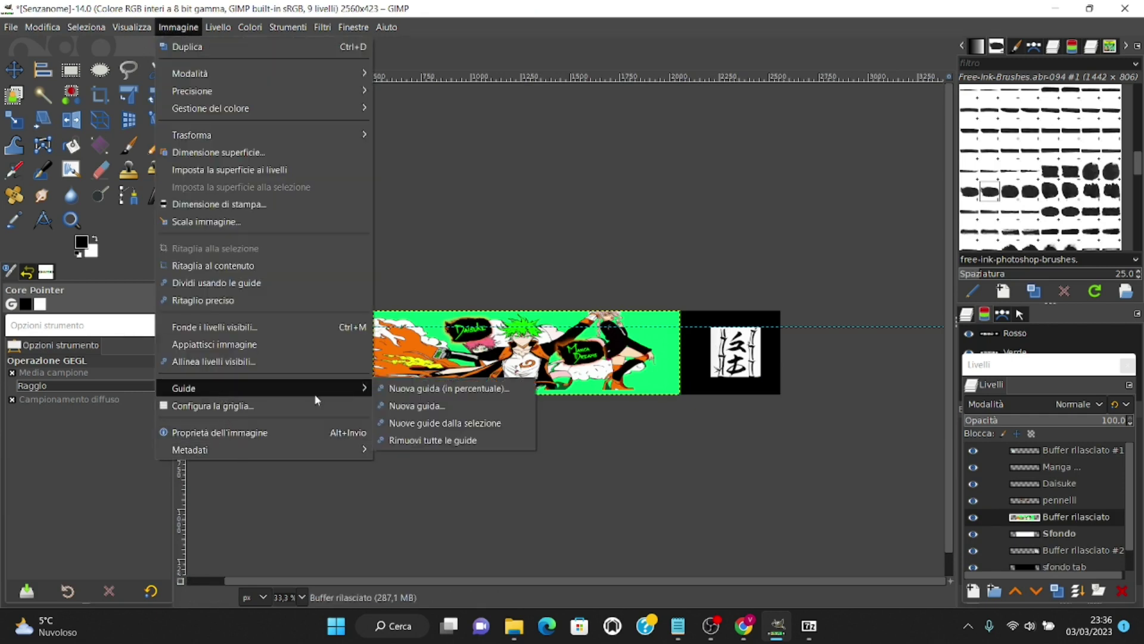
click(429, 440)
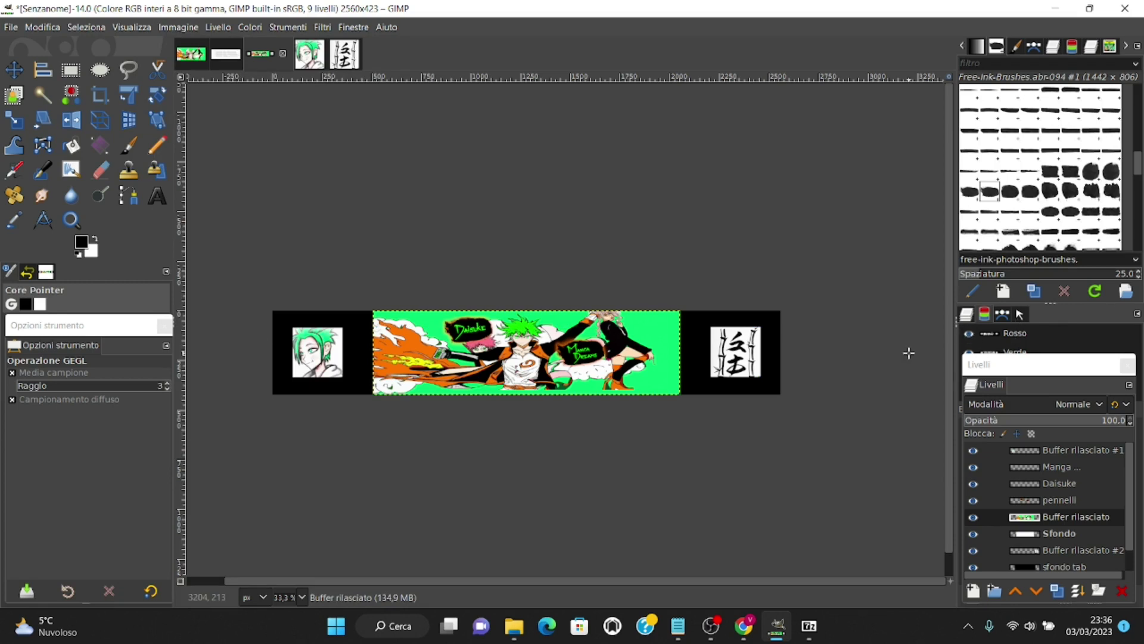
scroll(1049, 537, down, 1)
click(1064, 560)
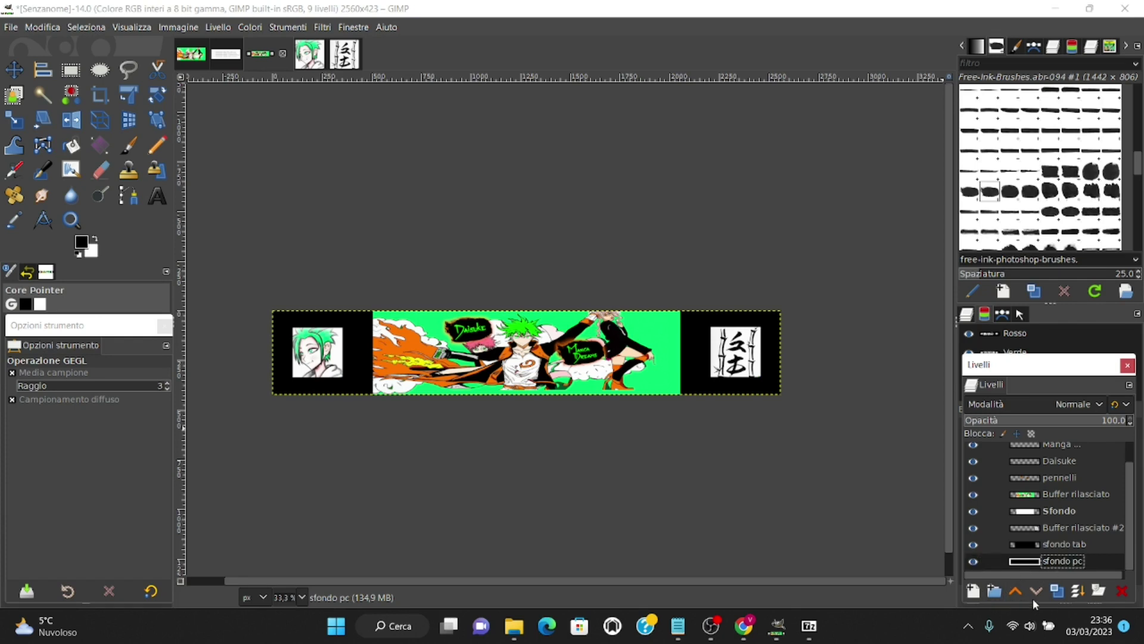
Create a black layer named sfondo tv with a height of 1440 pixels.
click(973, 590)
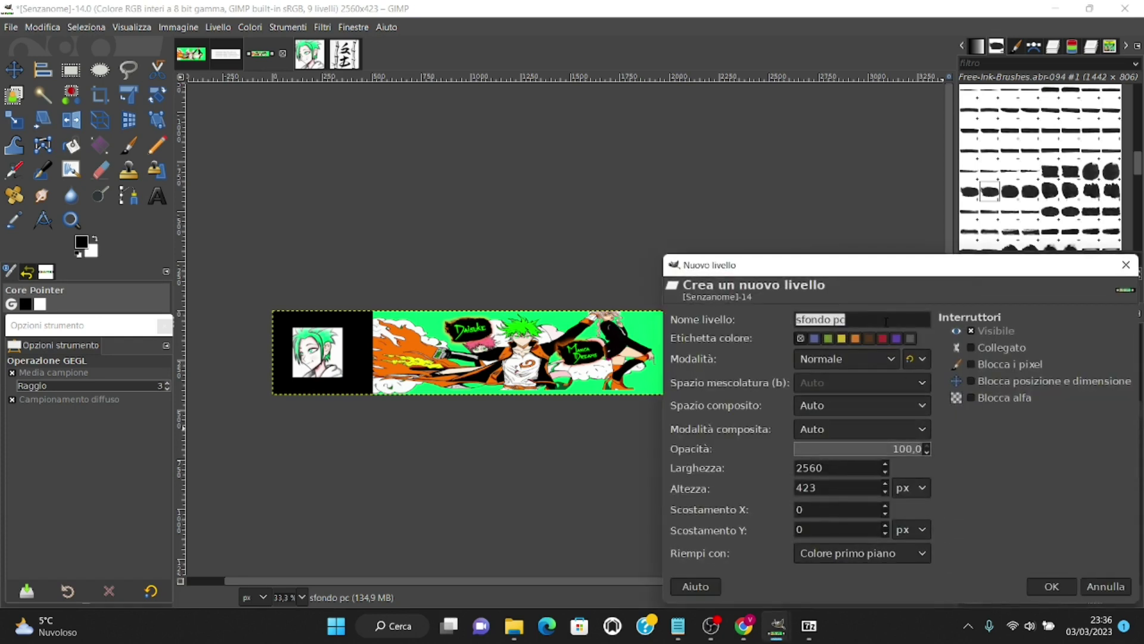
click(880, 319)
text(tv)
double_click(831, 495)
text(1440)
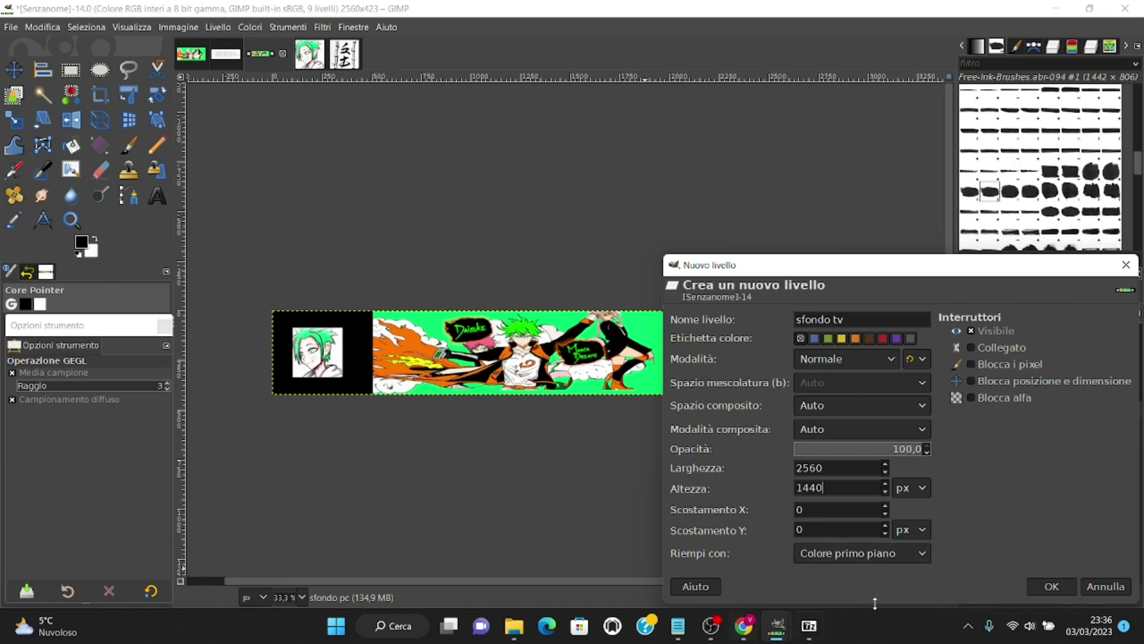
click(1054, 587)
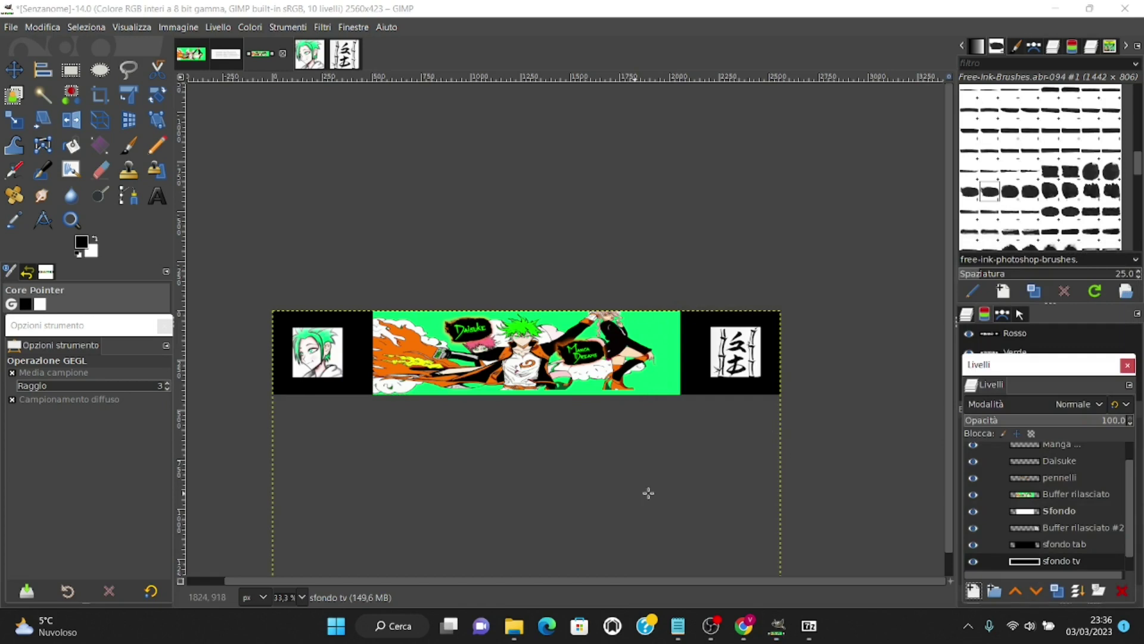
scroll(929, 447, down, 1)
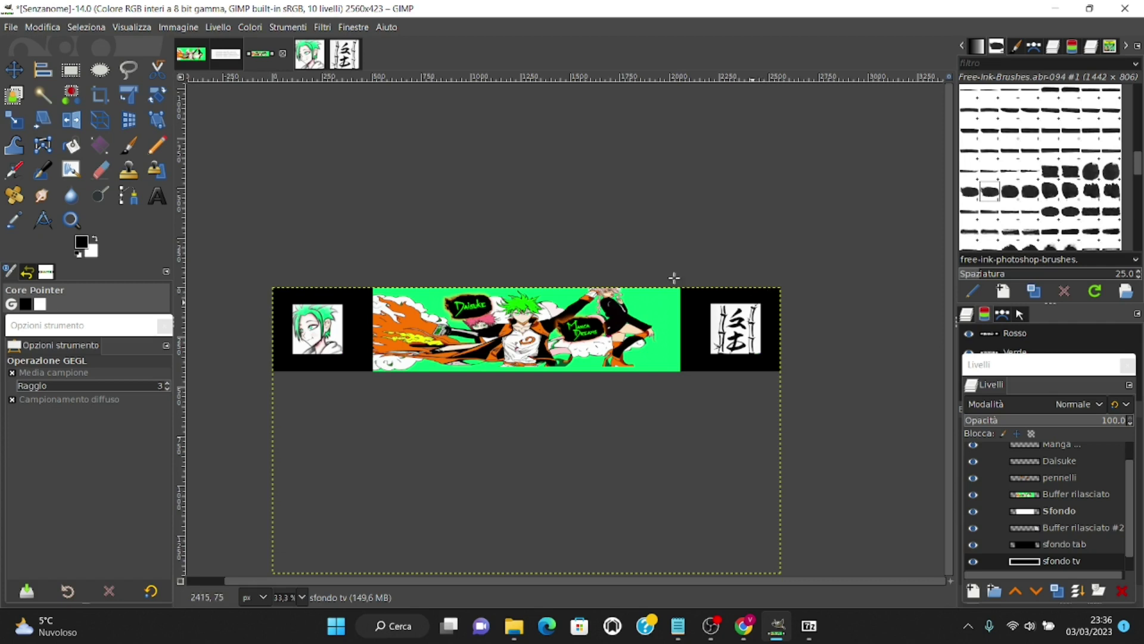
Resize the canvas to 2560×1440 with the banner centred vertically.
click(179, 29)
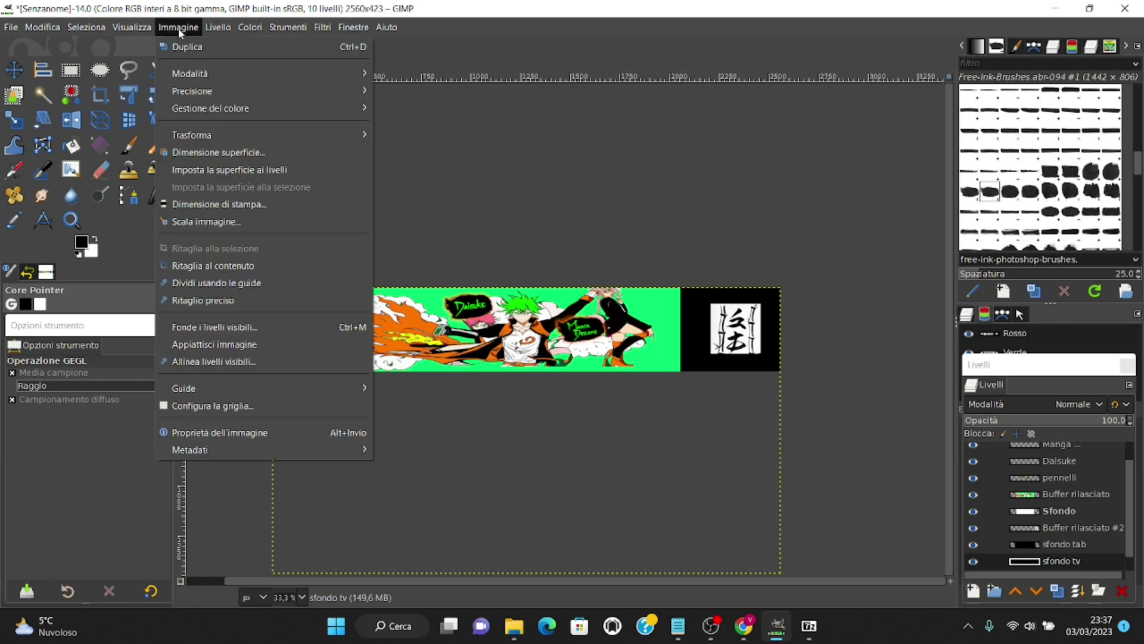
click(212, 153)
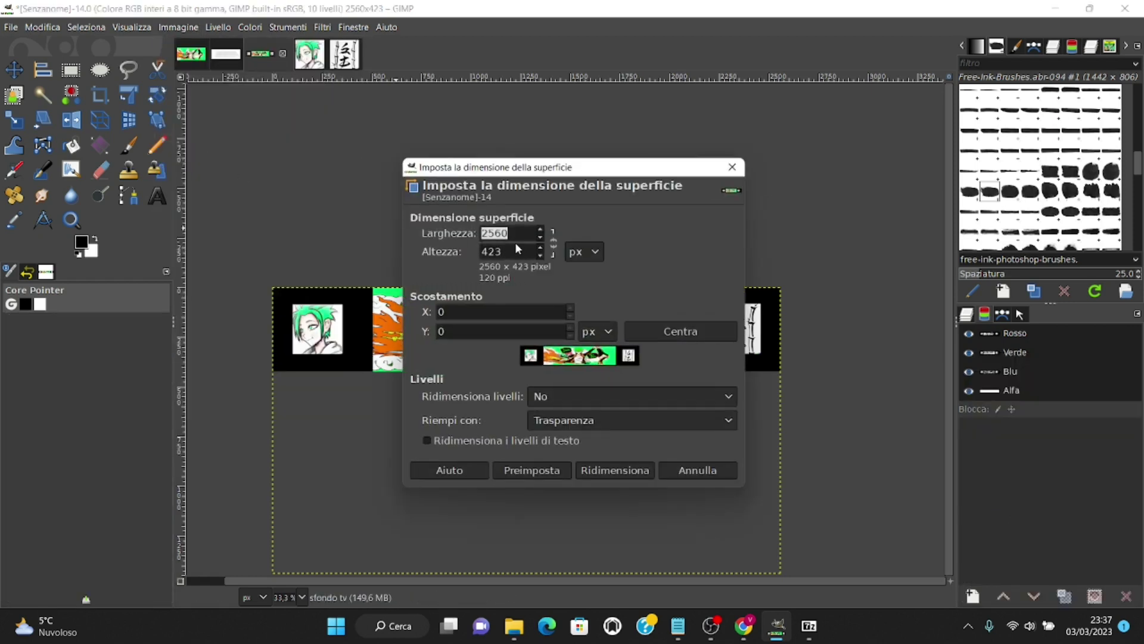
key(Tab)
text(1440)
click(680, 331)
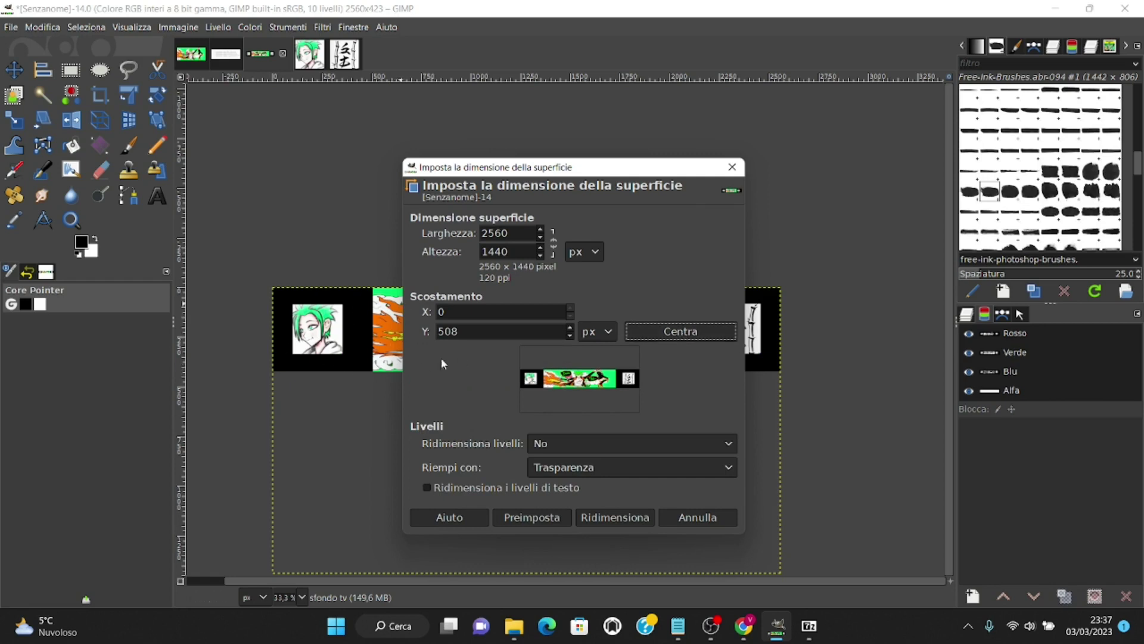
click(624, 517)
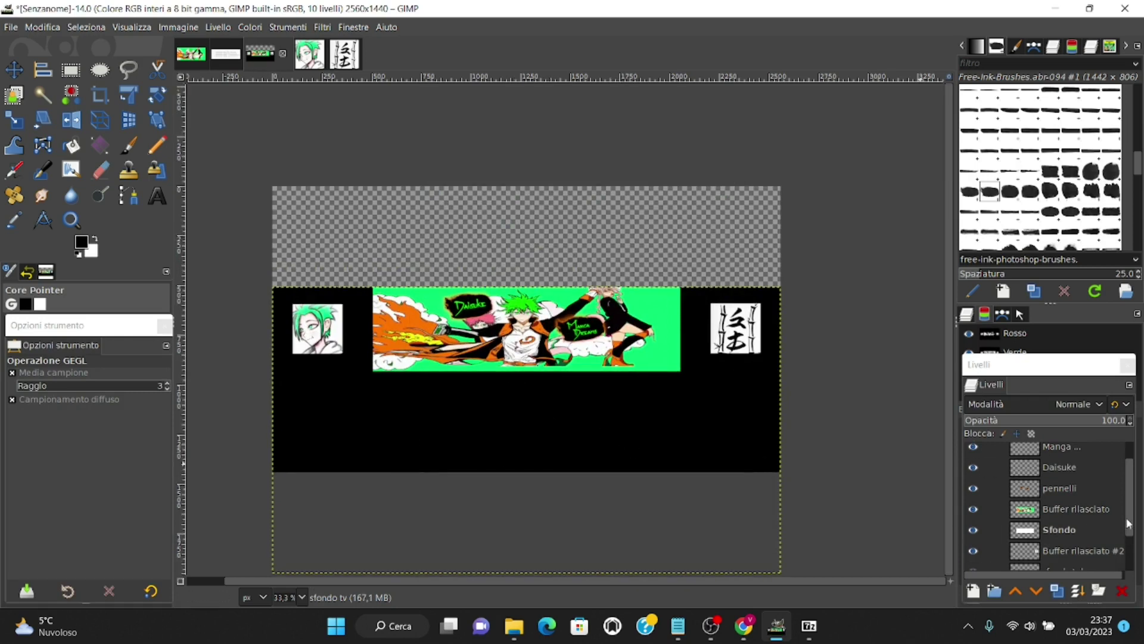
Lower sfondo tv to the bottom of the stack and drag it to the canvas top.
drag(1128, 523, 1120, 566)
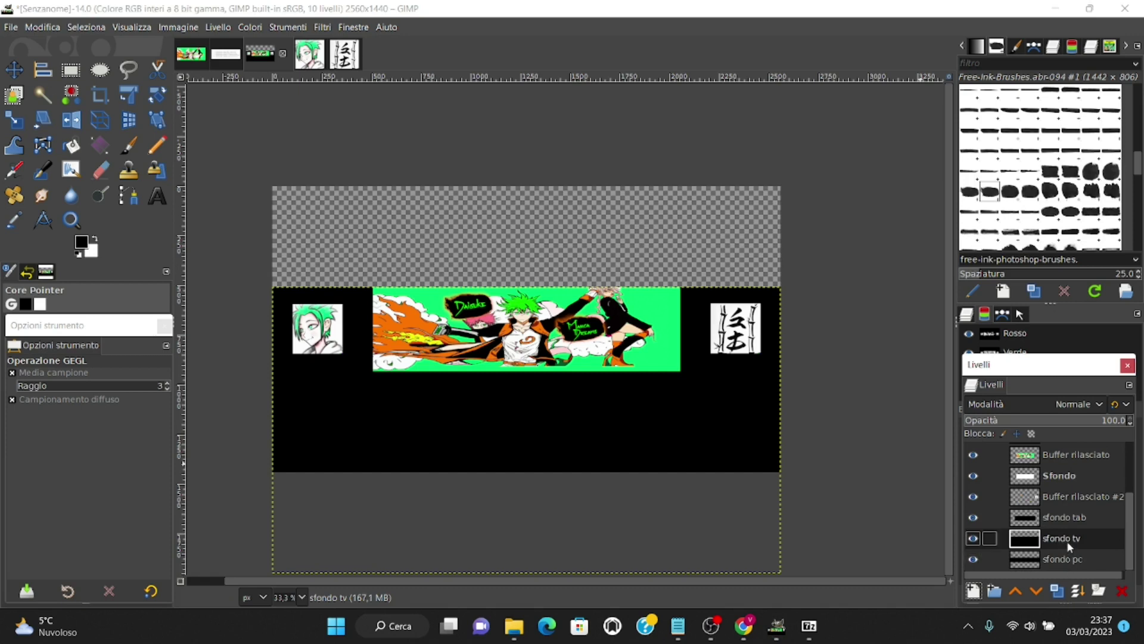
click(1037, 592)
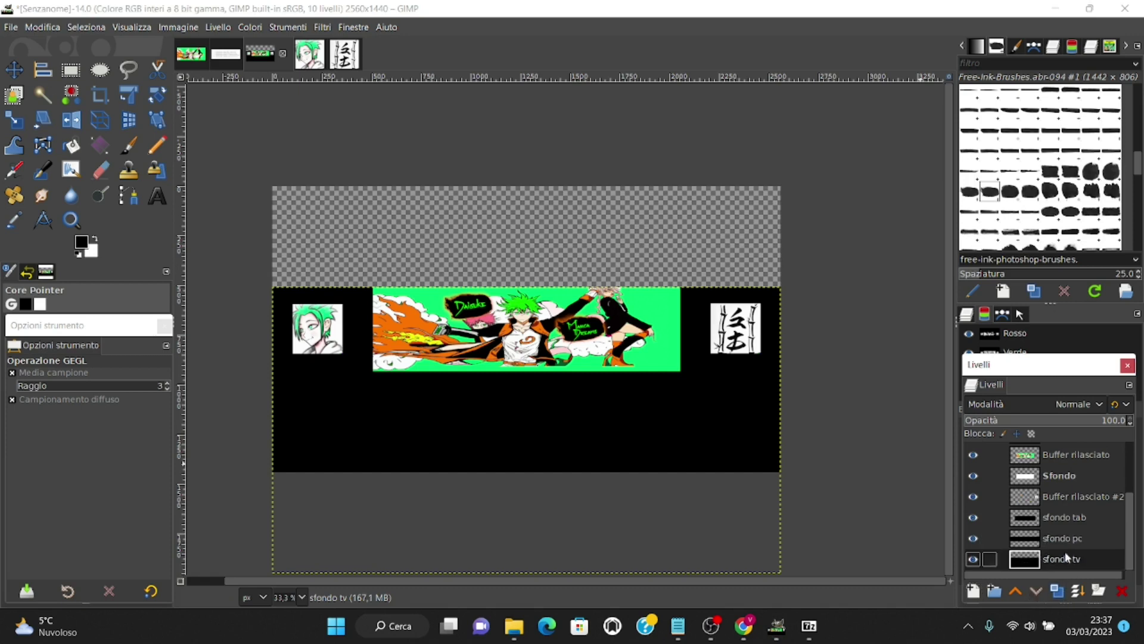
key(m)
drag(476, 411, 474, 312)
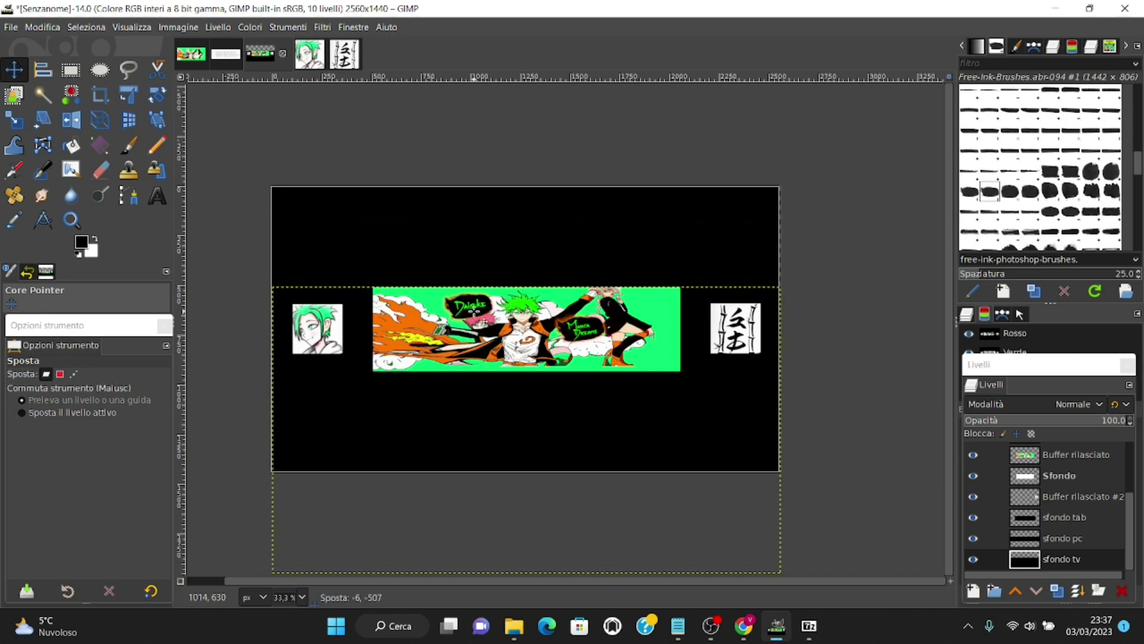
ctrl+scroll(263, 480, up, 3)
ctrl+scroll(422, 355, up, 3)
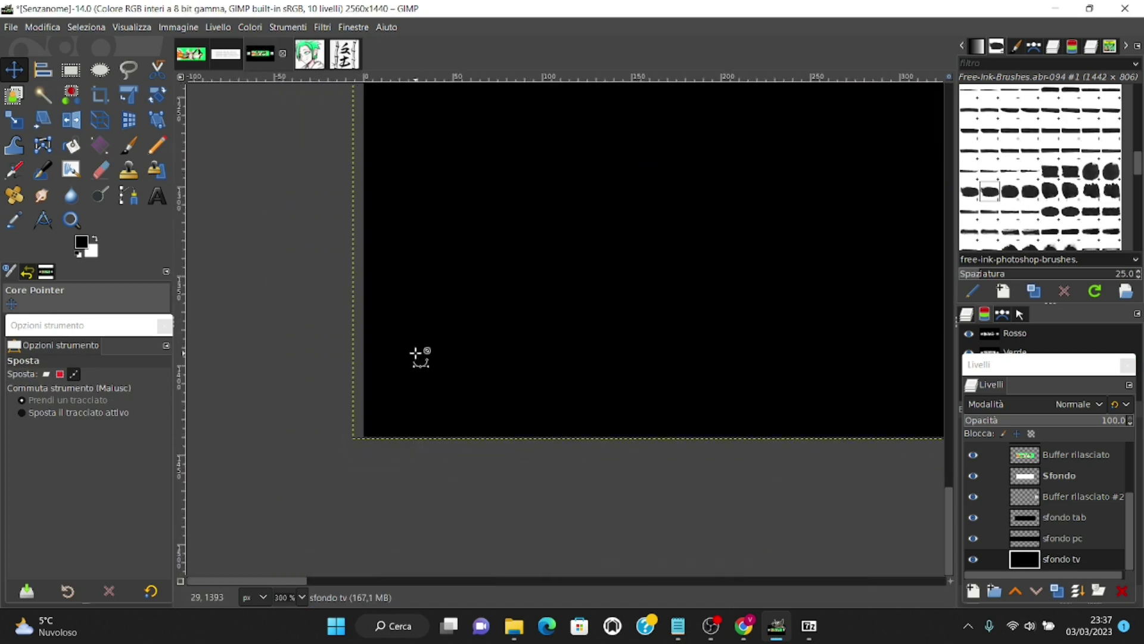
ctrl+scroll(455, 355, up, 1)
Nudge the black sfondo tv layer flush with the canvas edge so it fills everything.
drag(395, 373, 411, 371)
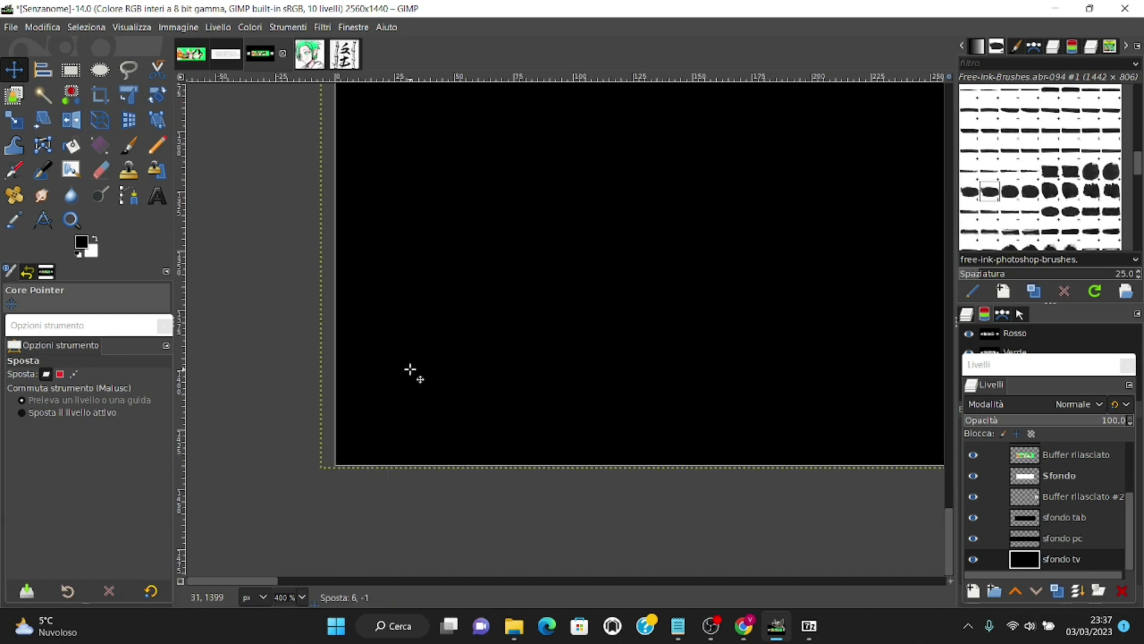
ctrl+scroll(409, 265, down, 2)
ctrl+scroll(409, 265, down, 3)
ctrl+scroll(441, 214, down, 3)
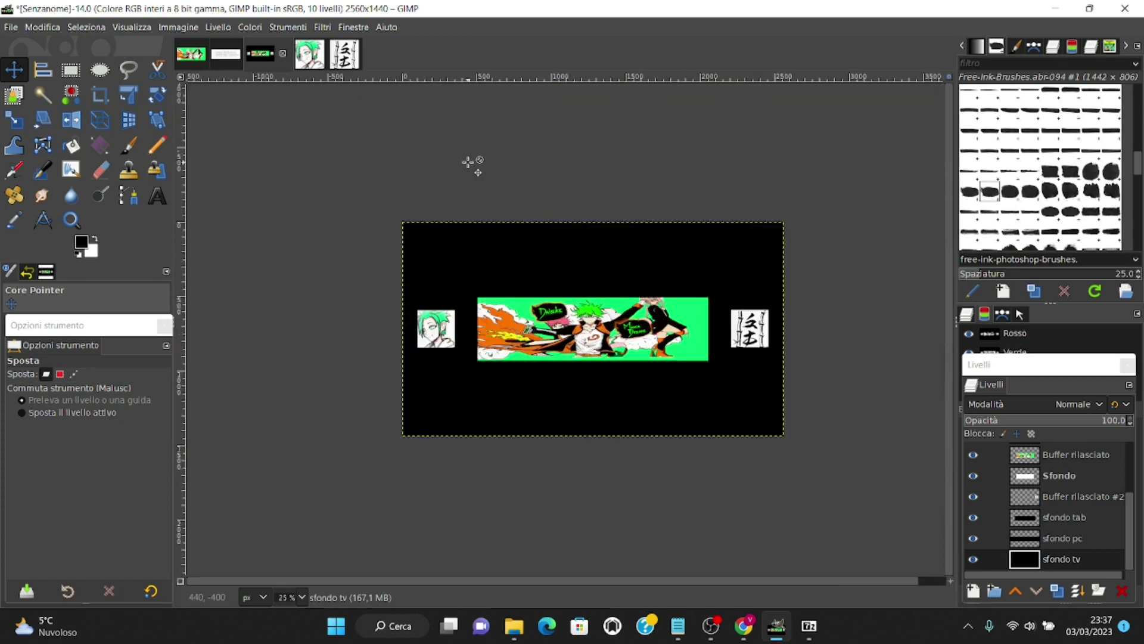
ctrl+scroll(426, 258, up, 2)
ctrl+scroll(426, 258, up, 3)
ctrl+scroll(358, 205, down, 2)
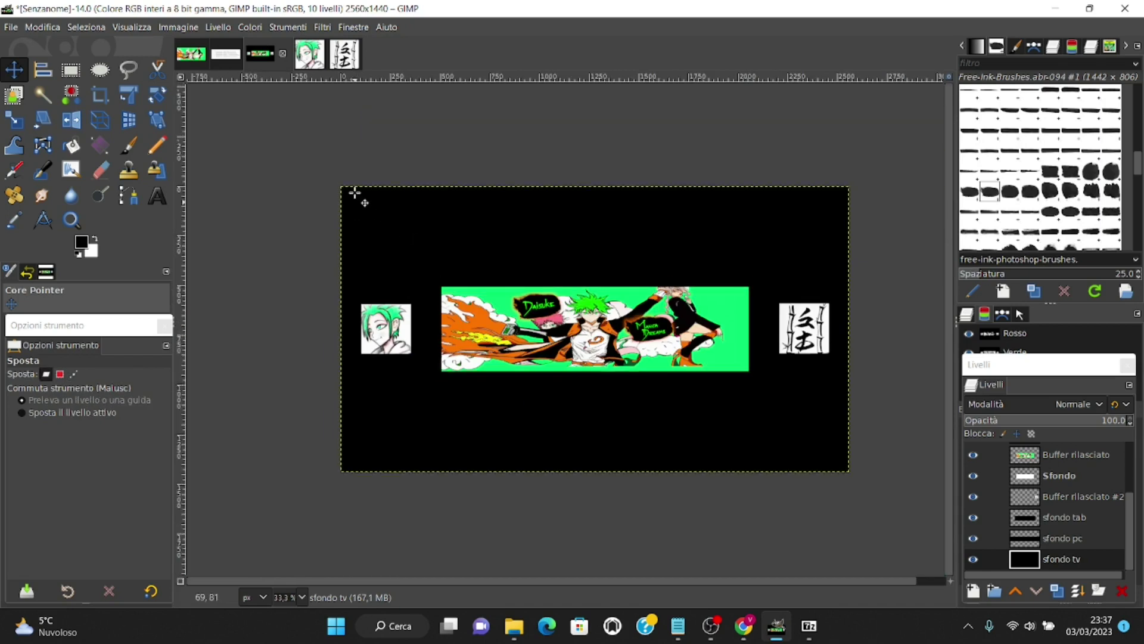
ctrl+scroll(358, 206, up, 5)
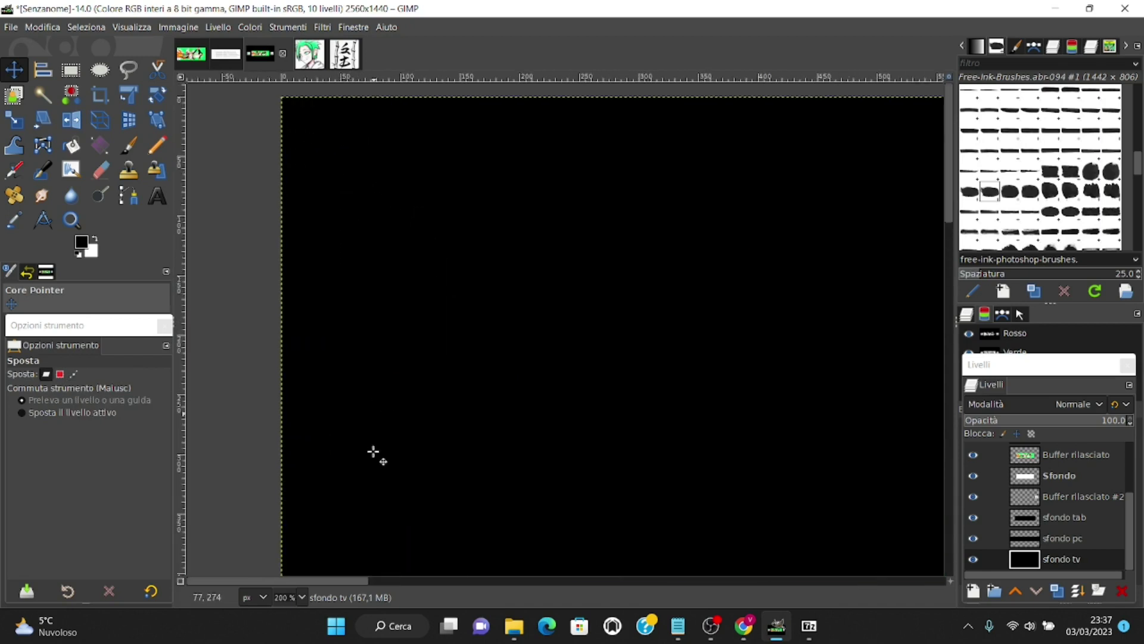
drag(357, 581, 910, 576)
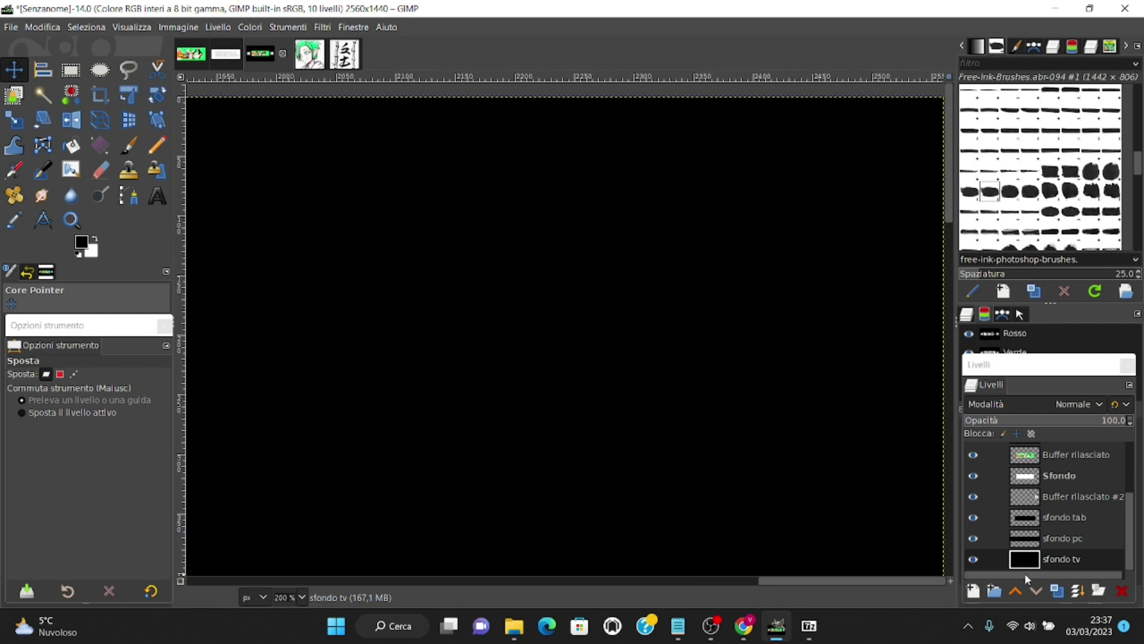
ctrl+scroll(498, 256, down, 4)
ctrl+scroll(498, 257, down, 2)
drag(496, 581, 389, 581)
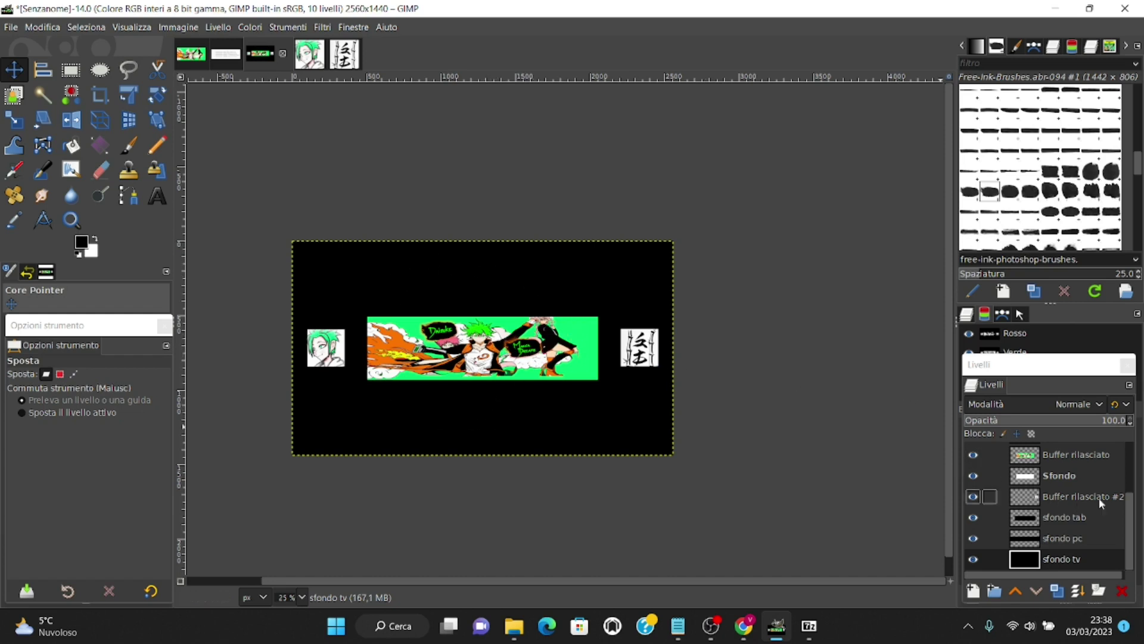
click(1067, 456)
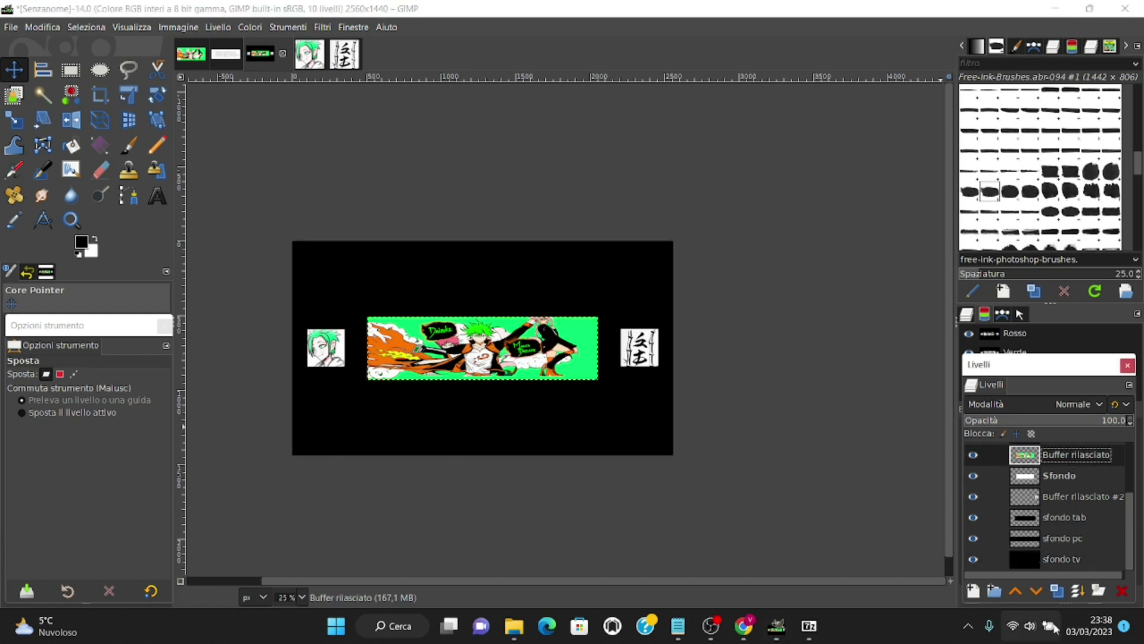
click(1057, 592)
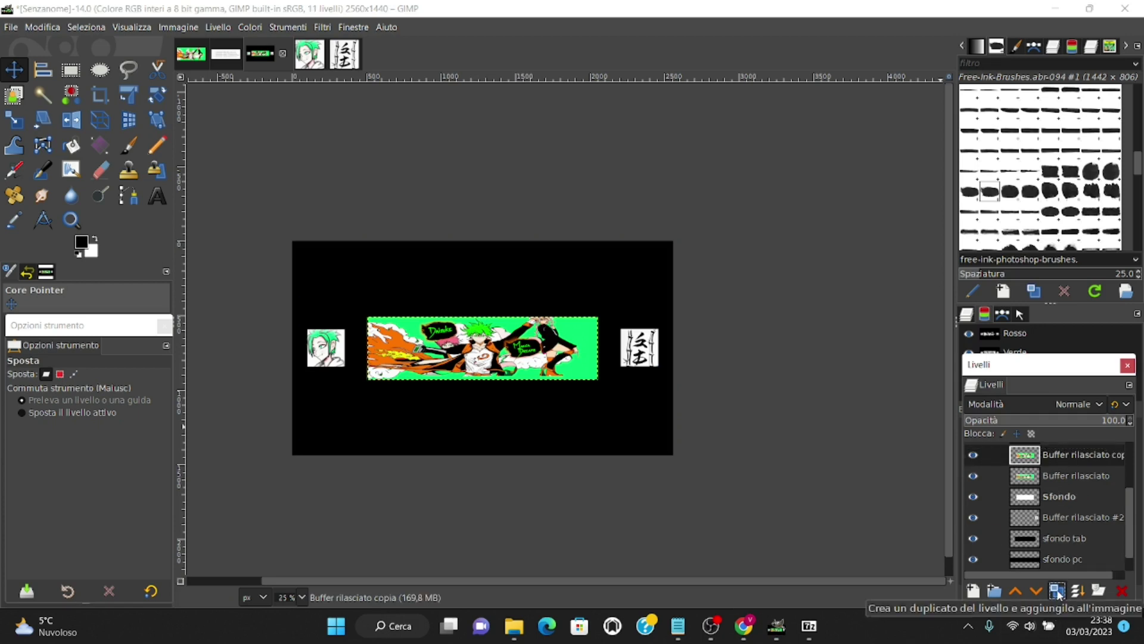
click(1057, 591)
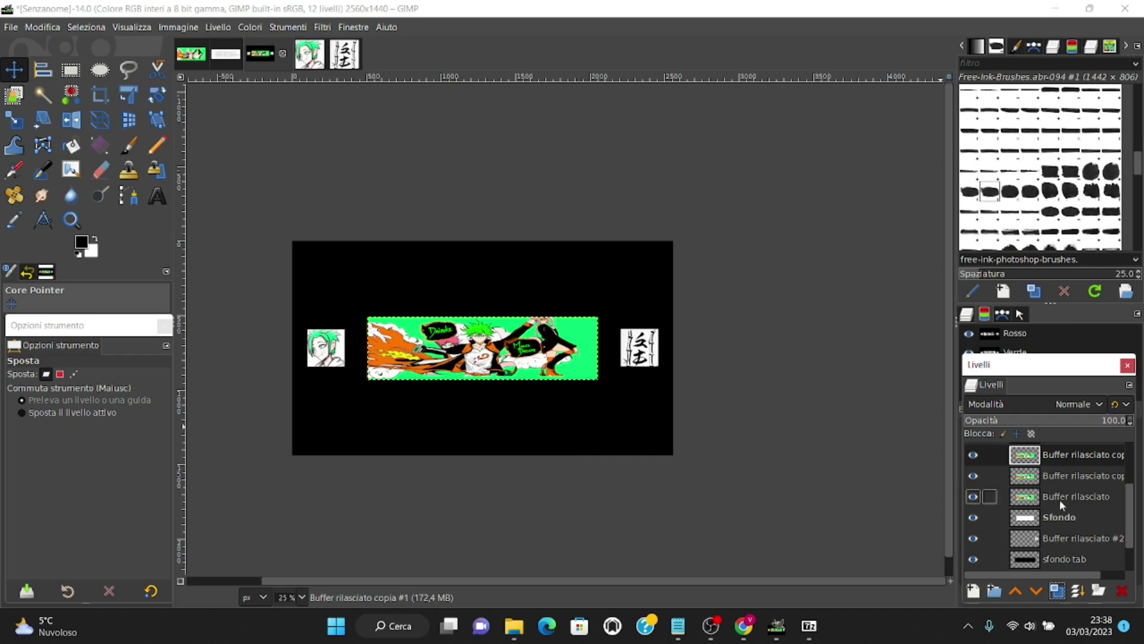
click(973, 475)
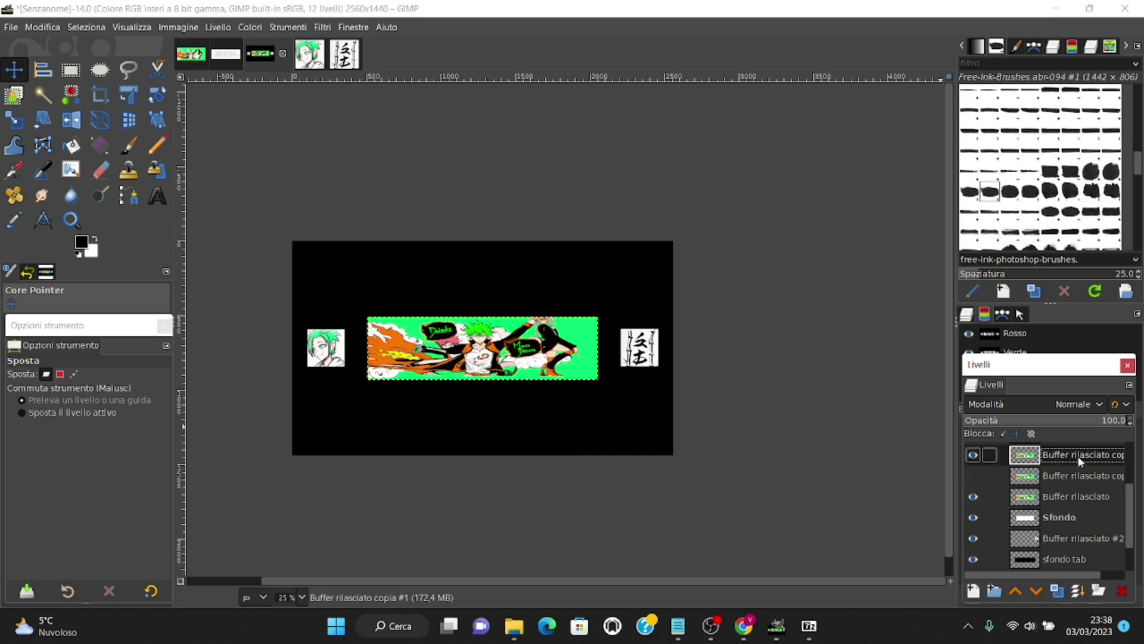
mouse_move(1065, 453)
mouse_down()
mouse_move(1058, 571)
mouse_move(1058, 551)
mouse_up()
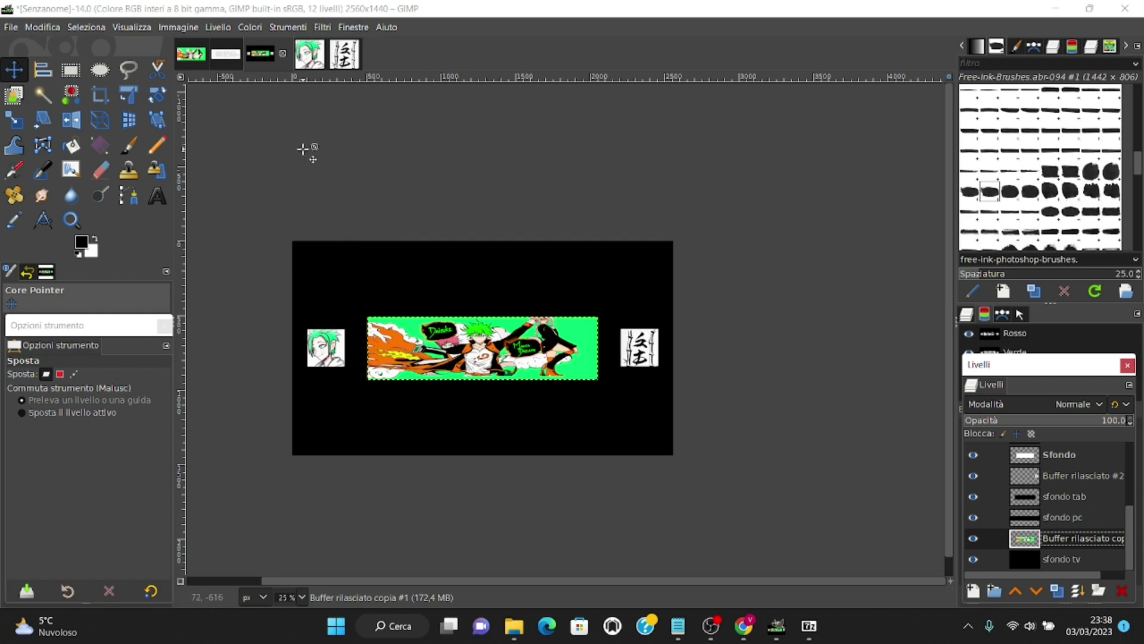
click(14, 120)
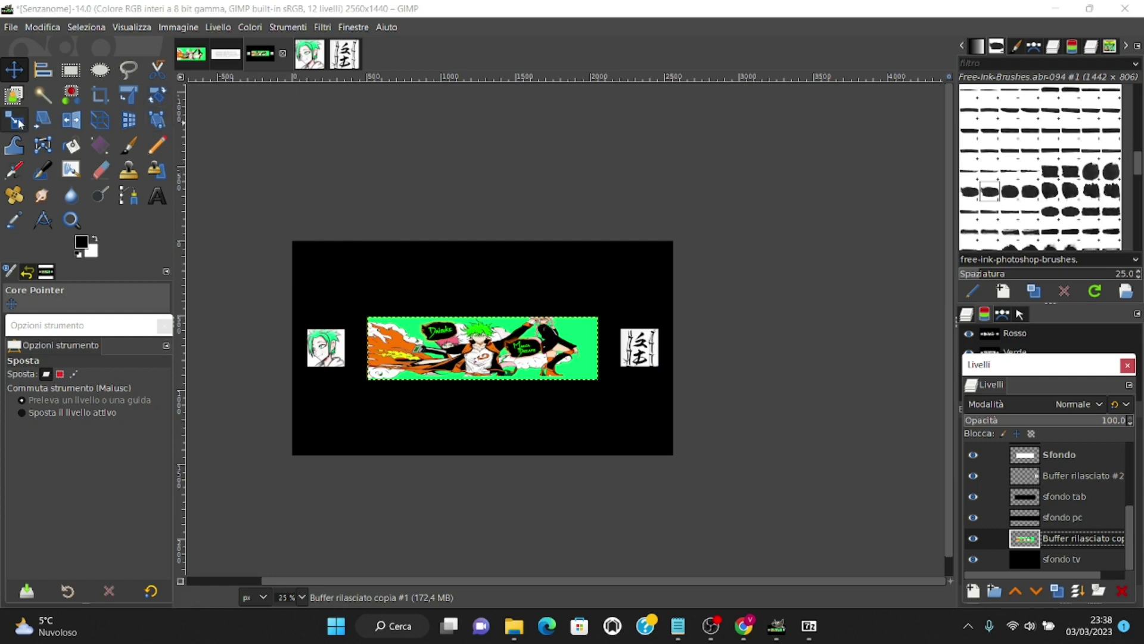
click(492, 341)
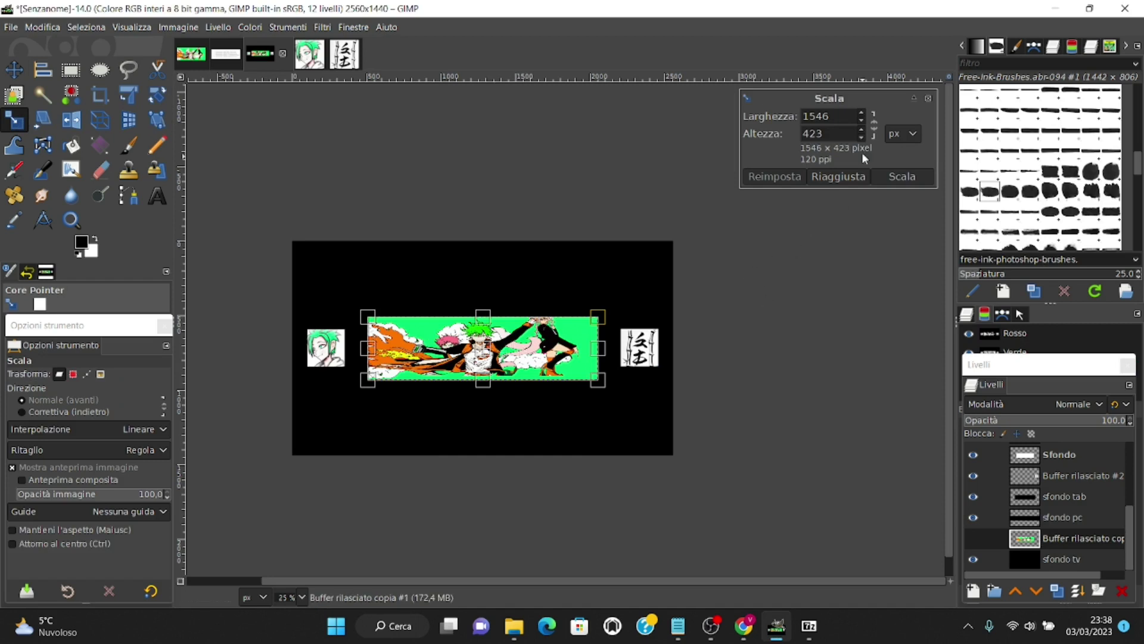
text(2560)
key(Tab)
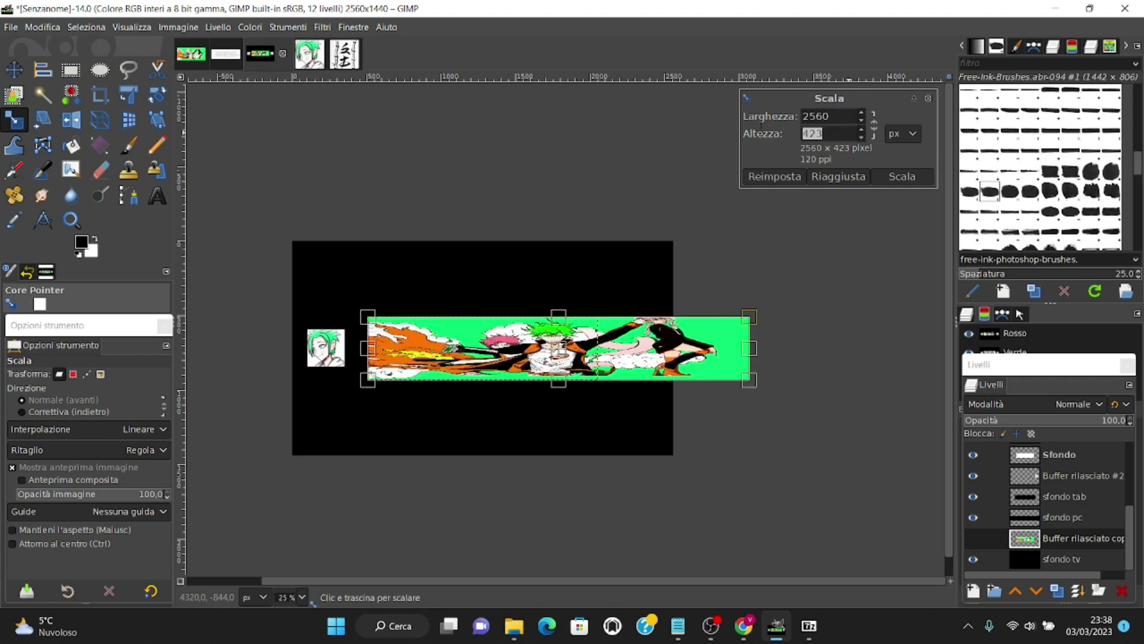
text(1440)
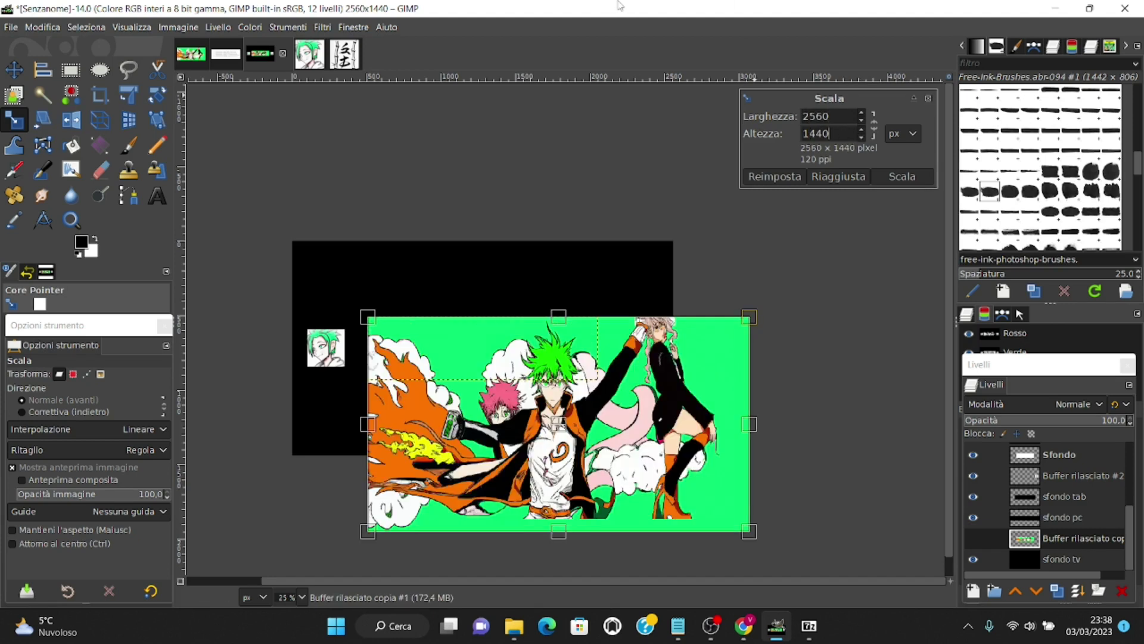
click(918, 177)
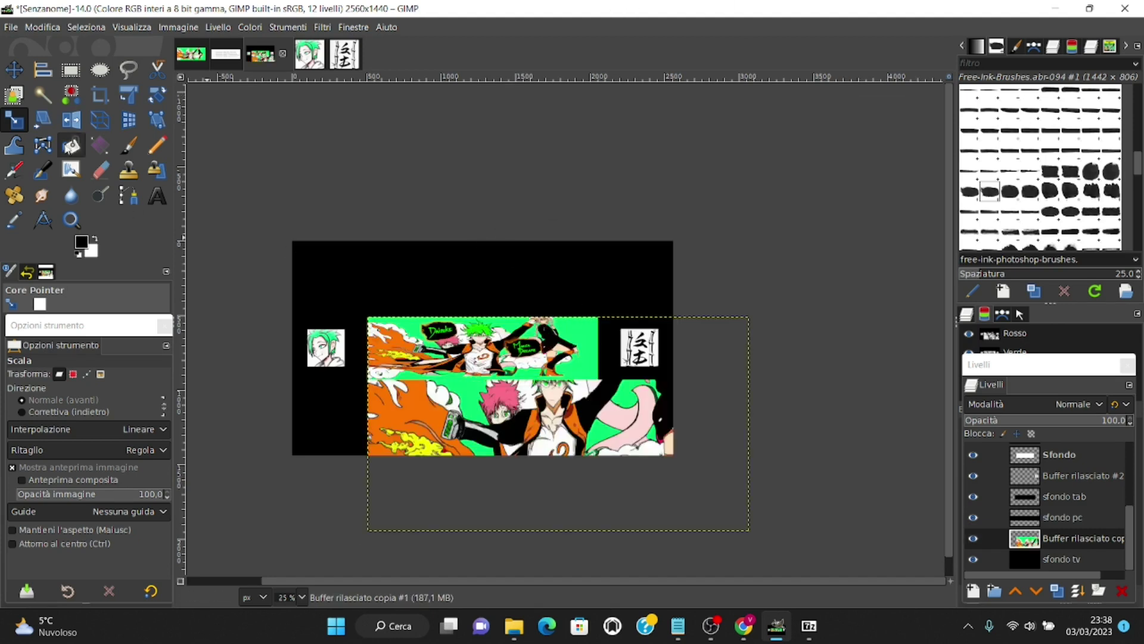
click(14, 69)
drag(596, 422, 525, 351)
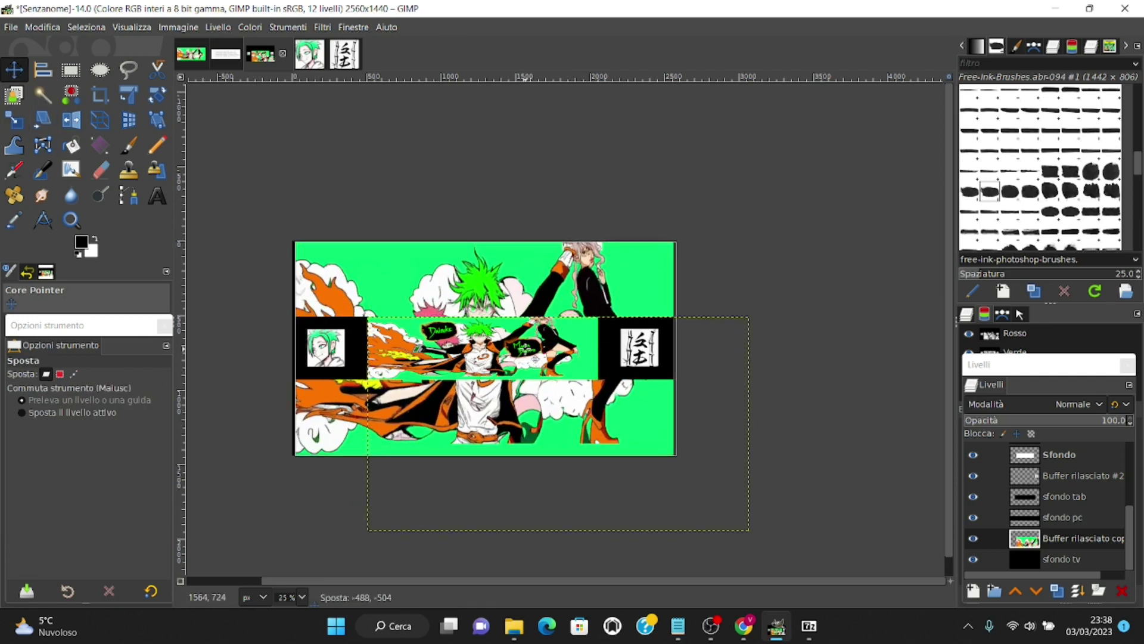
scroll(524, 351, up, 2)
scroll(513, 179, up, 2)
drag(516, 178, 511, 177)
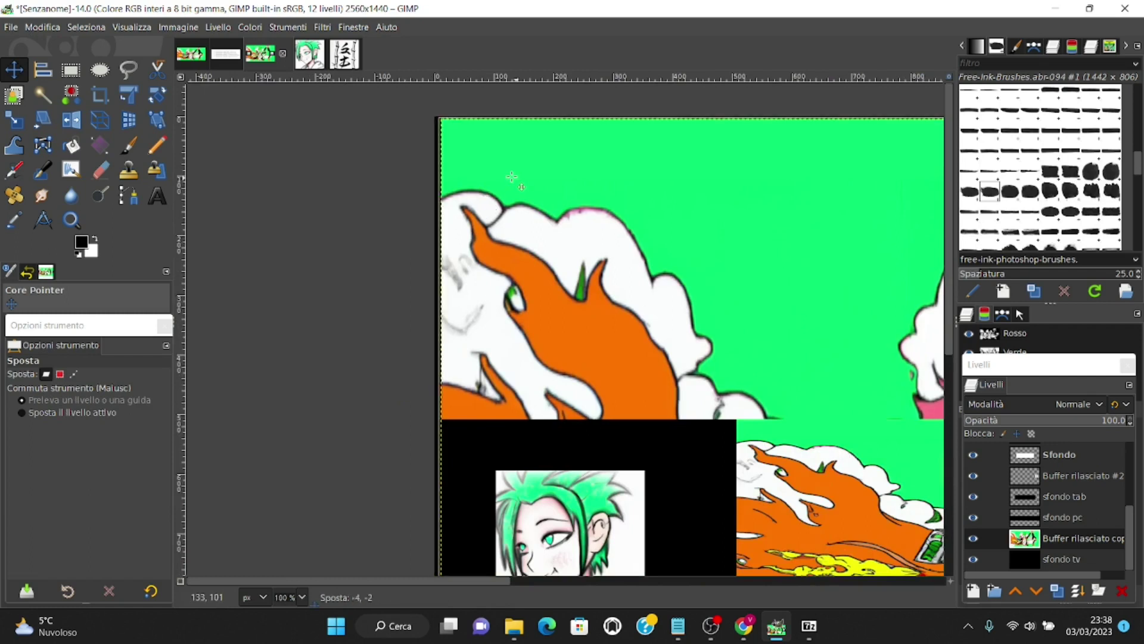
scroll(486, 420, down, 5)
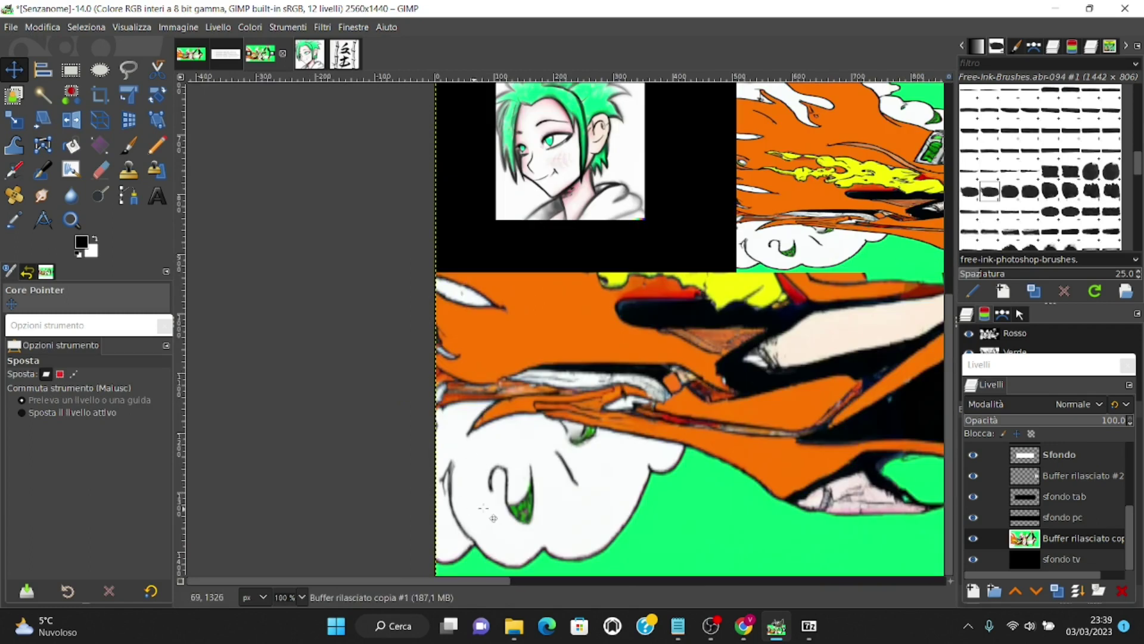
scroll(492, 517, down, 4)
scroll(527, 506, up, 5)
scroll(477, 388, up, 2)
drag(396, 303, 391, 297)
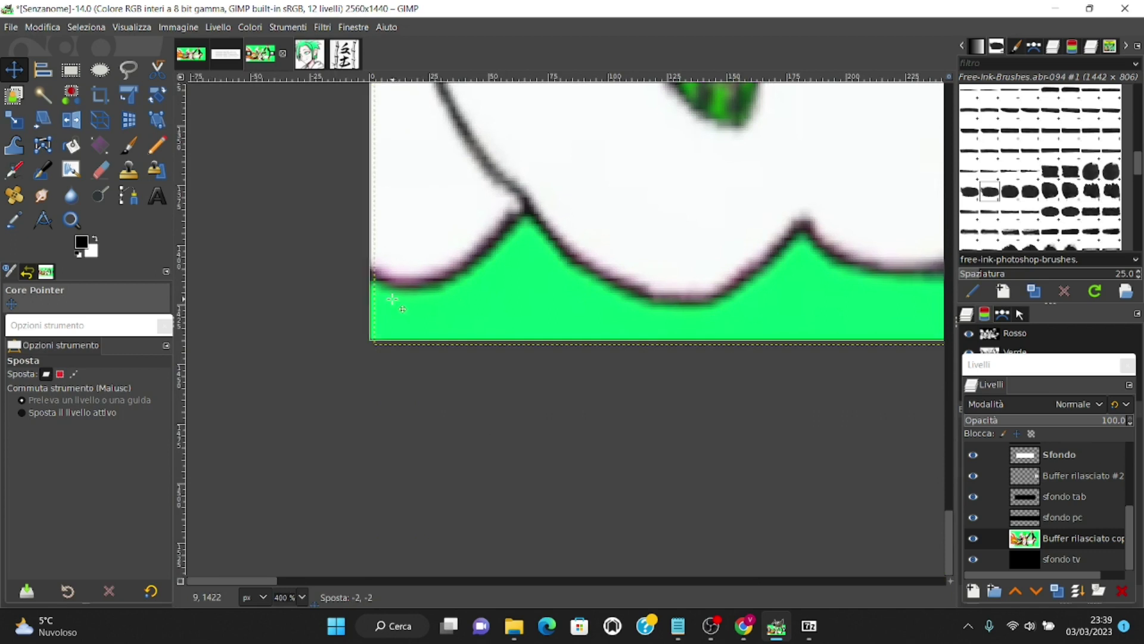
drag(684, 584, 851, 584)
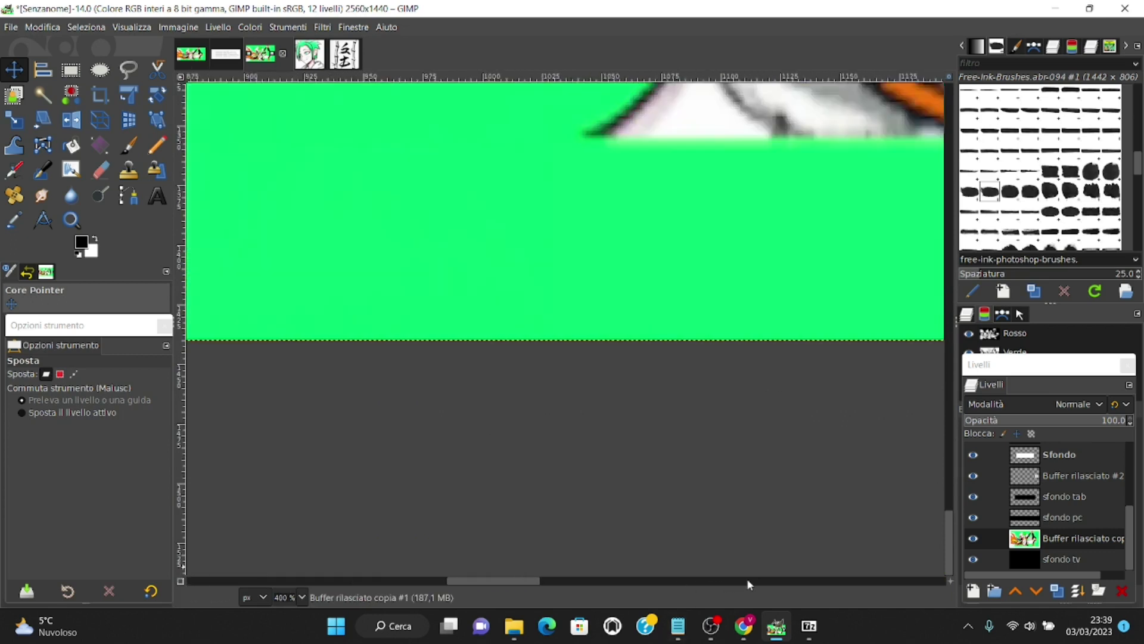
scroll(881, 416, down, 2)
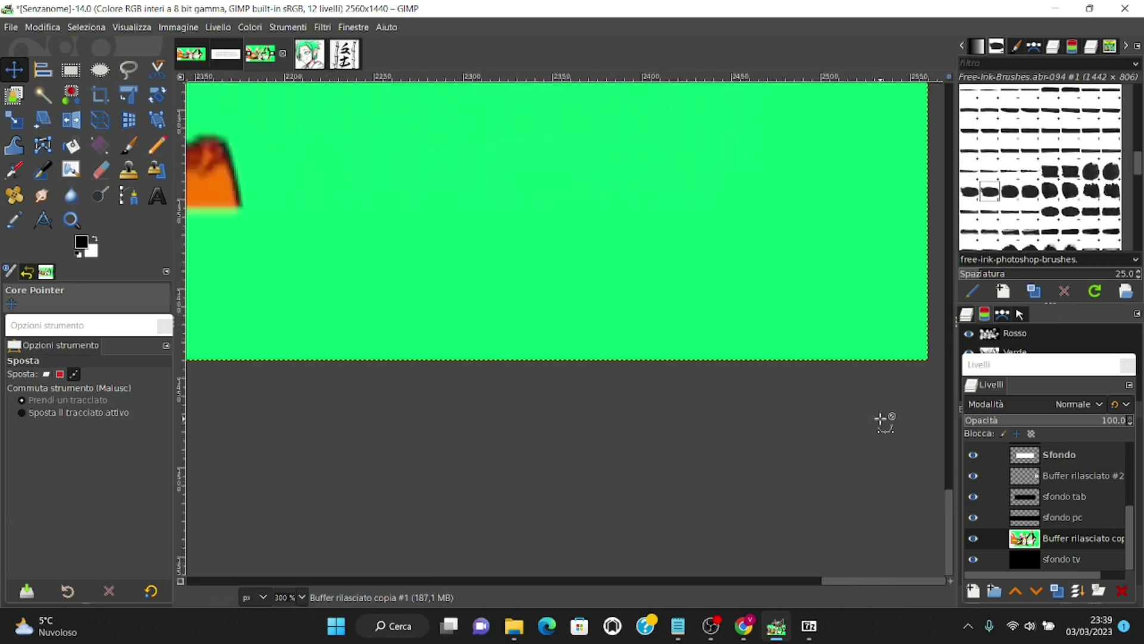
scroll(950, 401, down, 2)
scroll(452, 290, down, 1)
scroll(453, 290, down, 5)
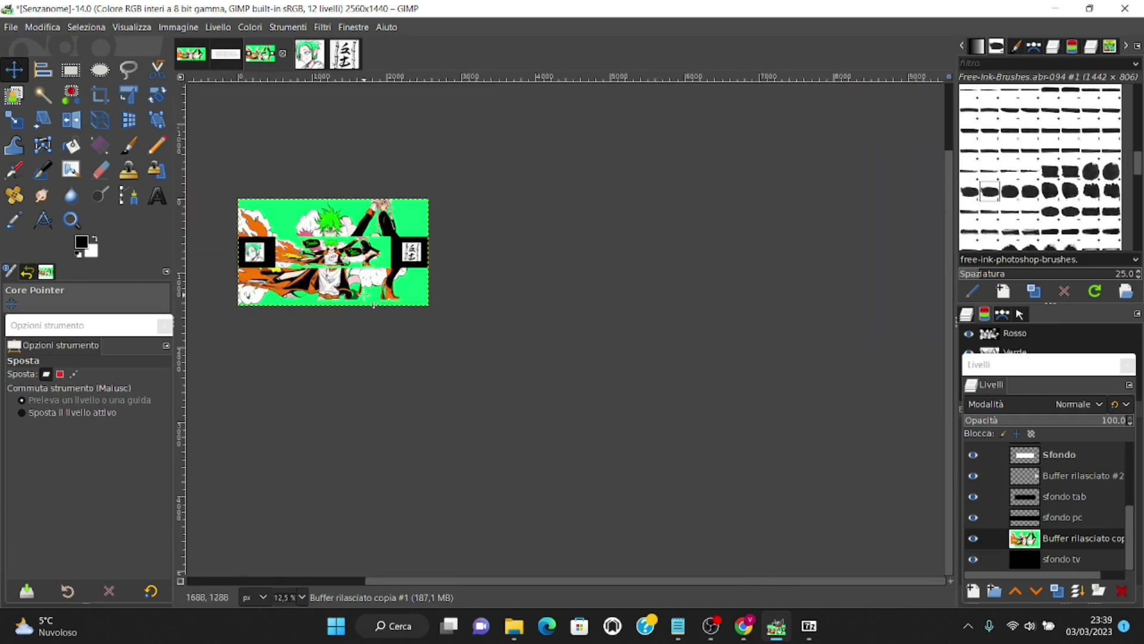
scroll(280, 248, up, 1)
scroll(316, 369, up, 1)
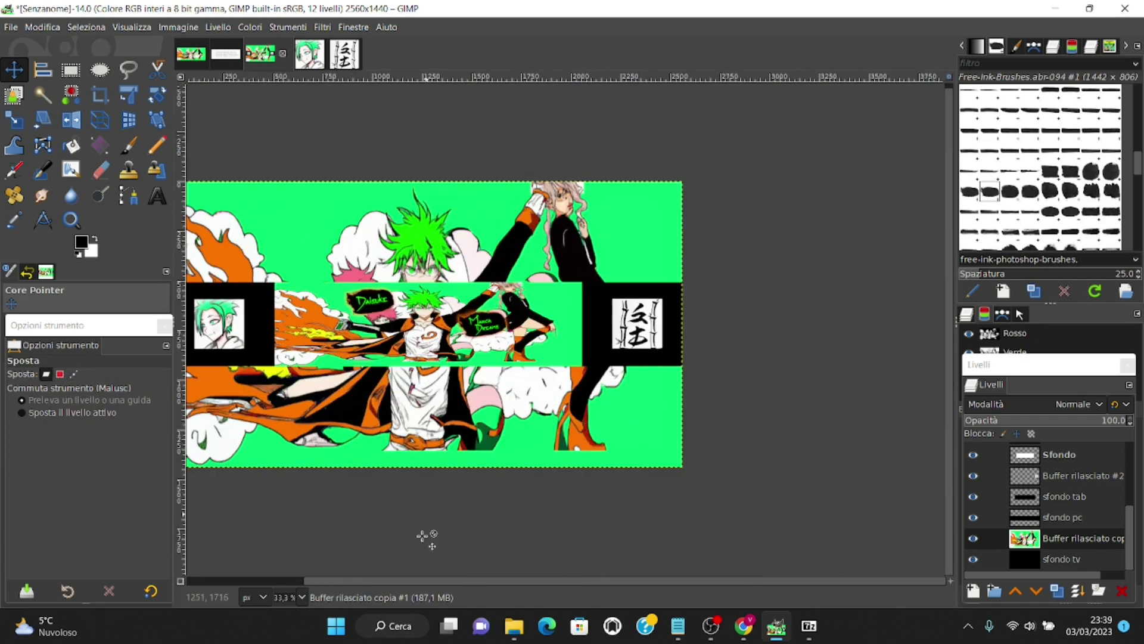
scroll(417, 577, up, 1)
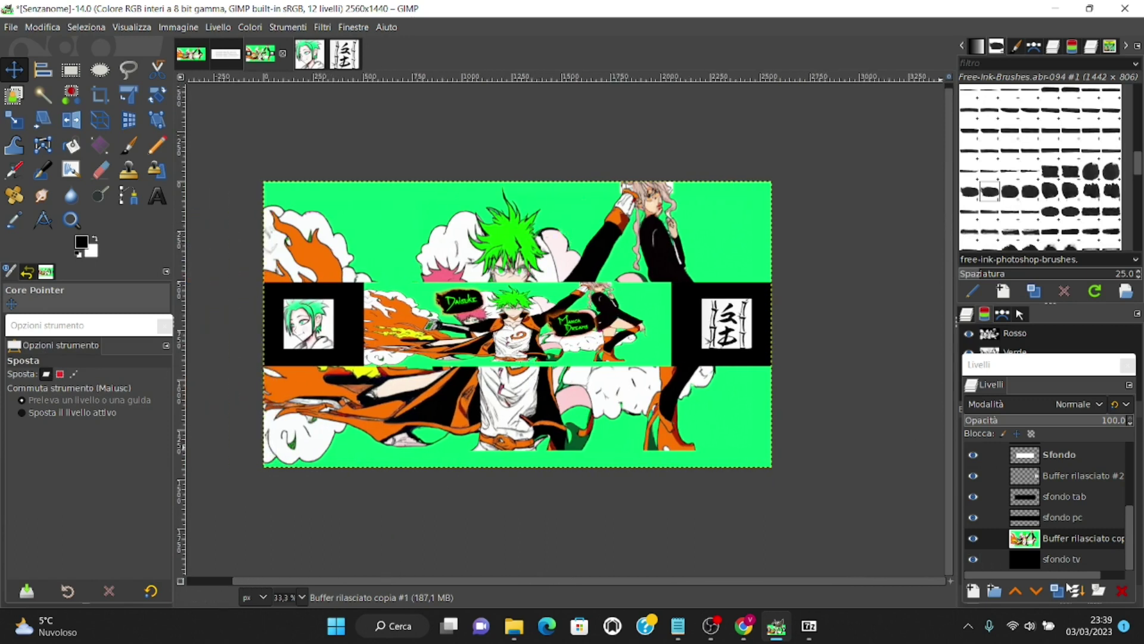
click(1079, 540)
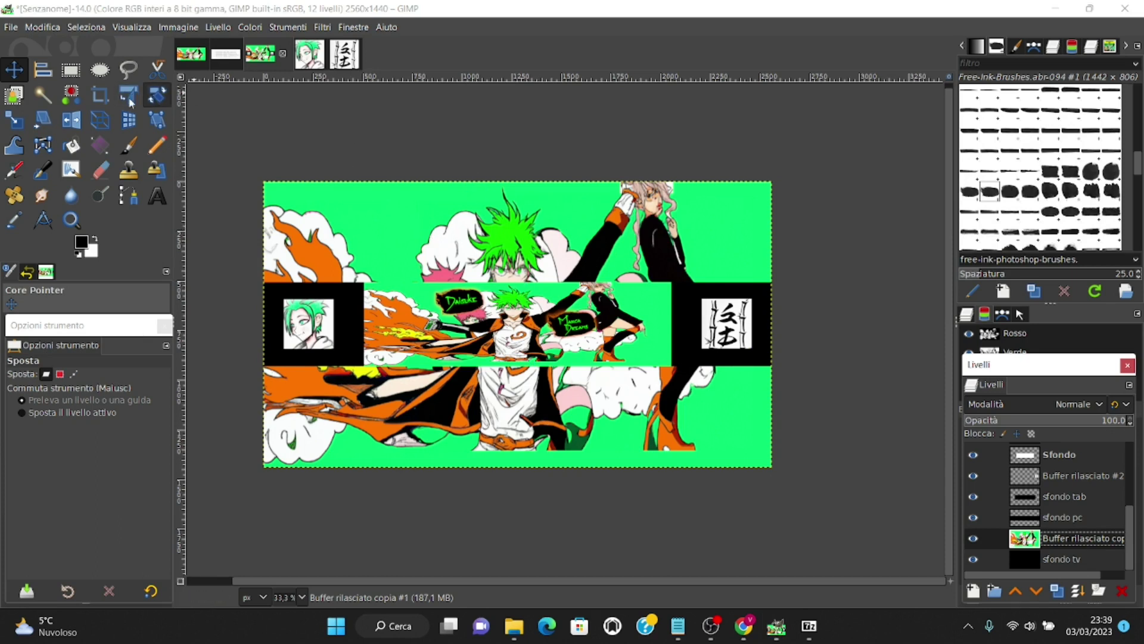
Scale the background artwork layer to 2767 × 1596 px, beyond the 2560×1440 canvas.
click(14, 120)
click(667, 221)
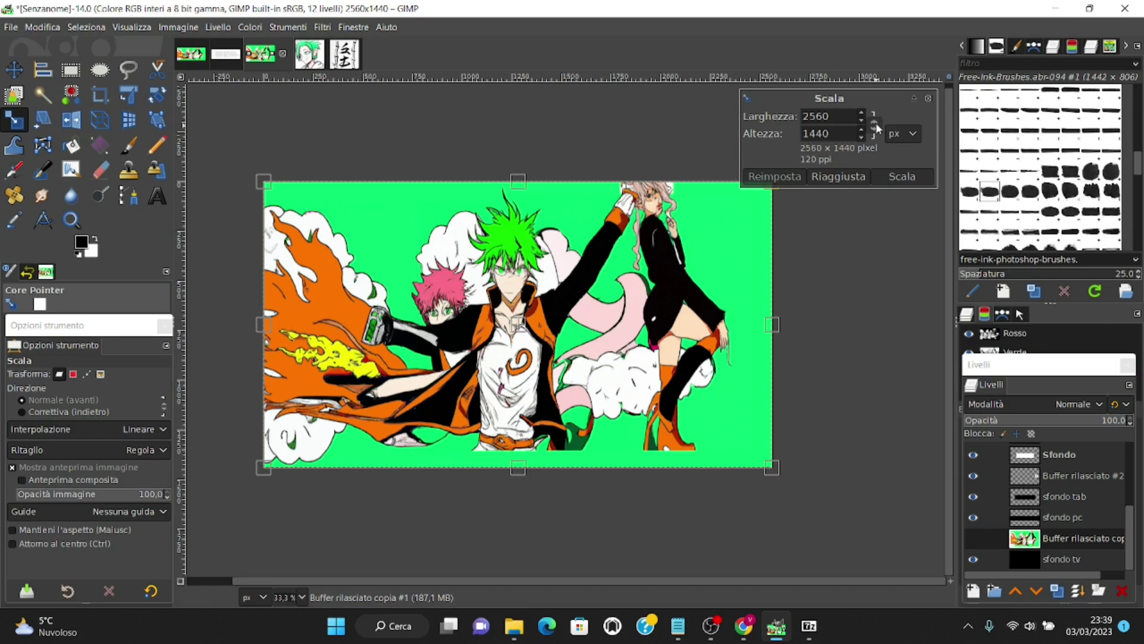
drag(775, 325, 817, 324)
drag(538, 182, 538, 151)
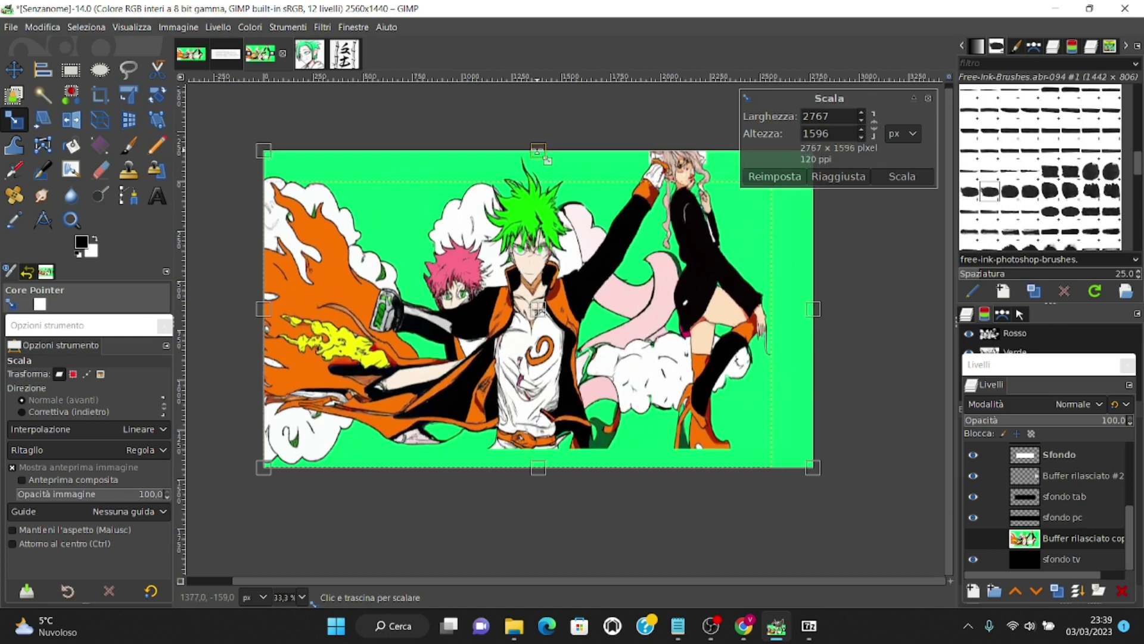
click(902, 176)
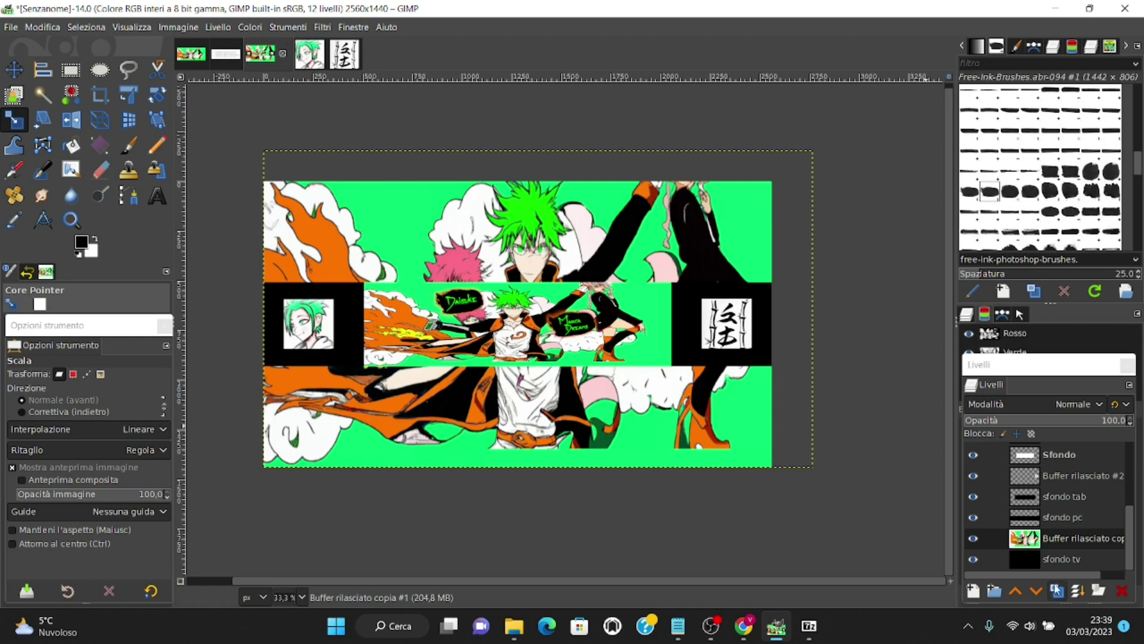
Blur the enlarged background artwork with Sfocatura gaussiana at size 15.
click(322, 28)
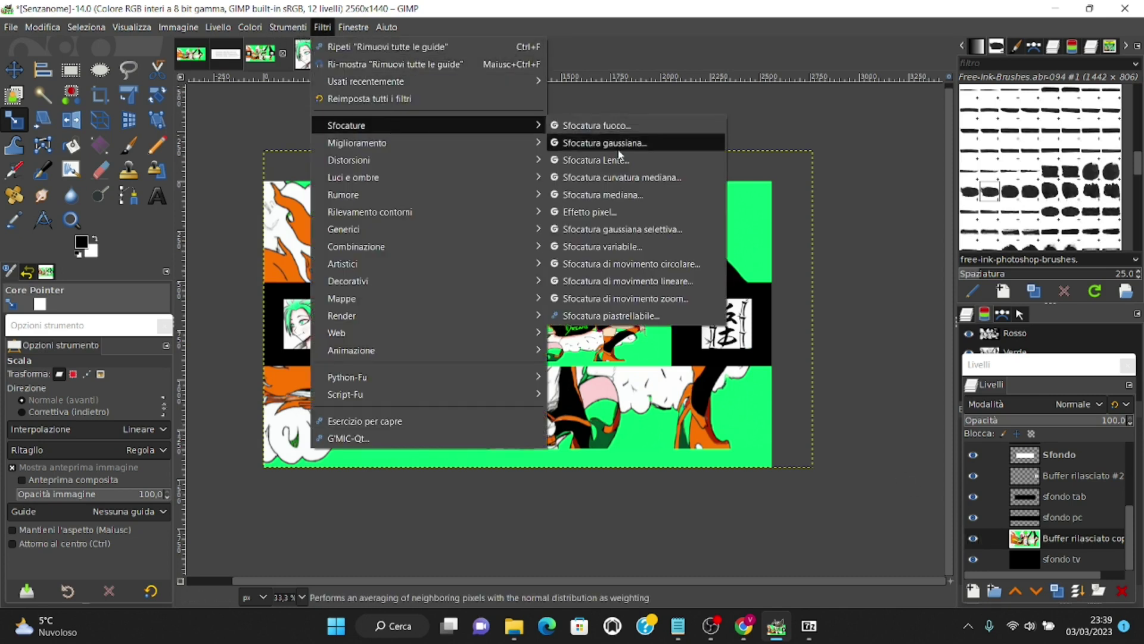
click(620, 147)
click(234, 242)
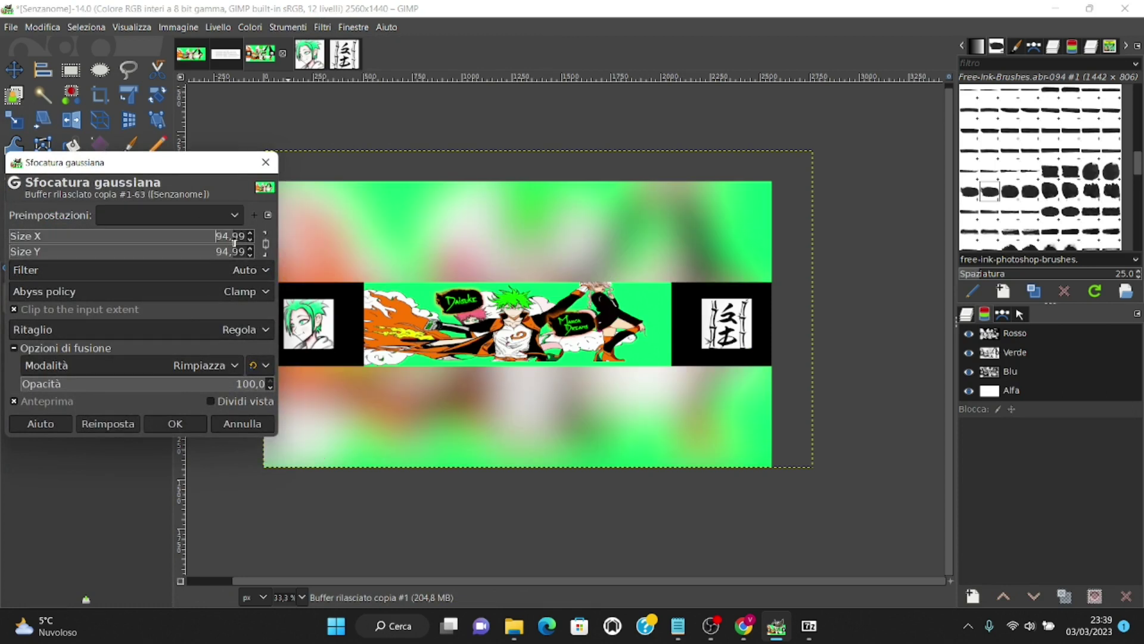
drag(234, 242, 235, 242)
text(15)
key(Return)
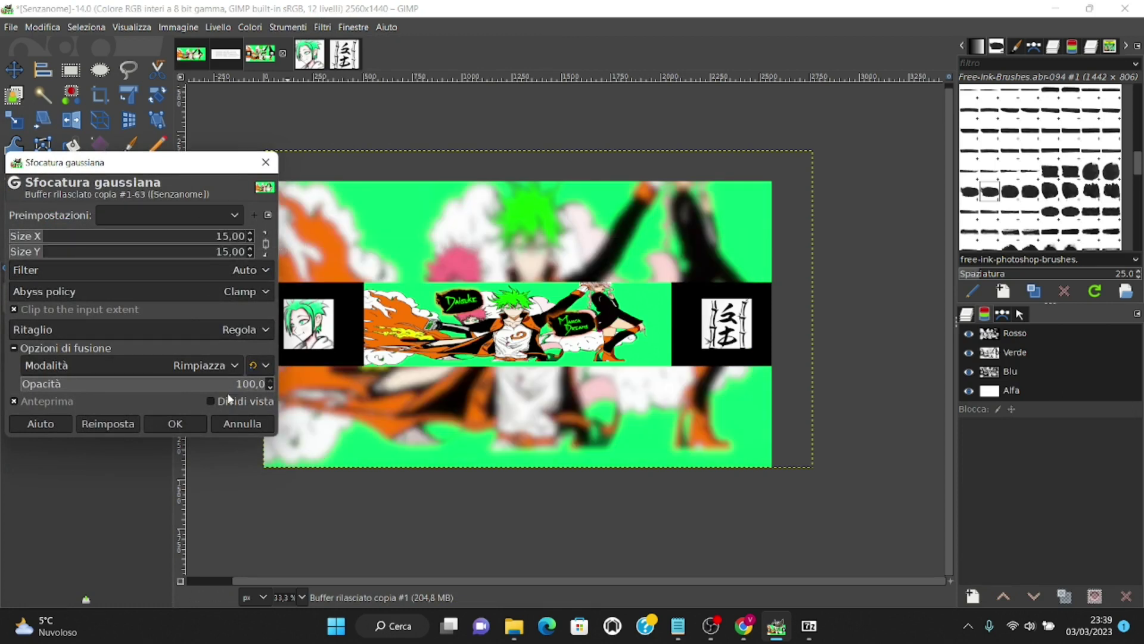
click(199, 422)
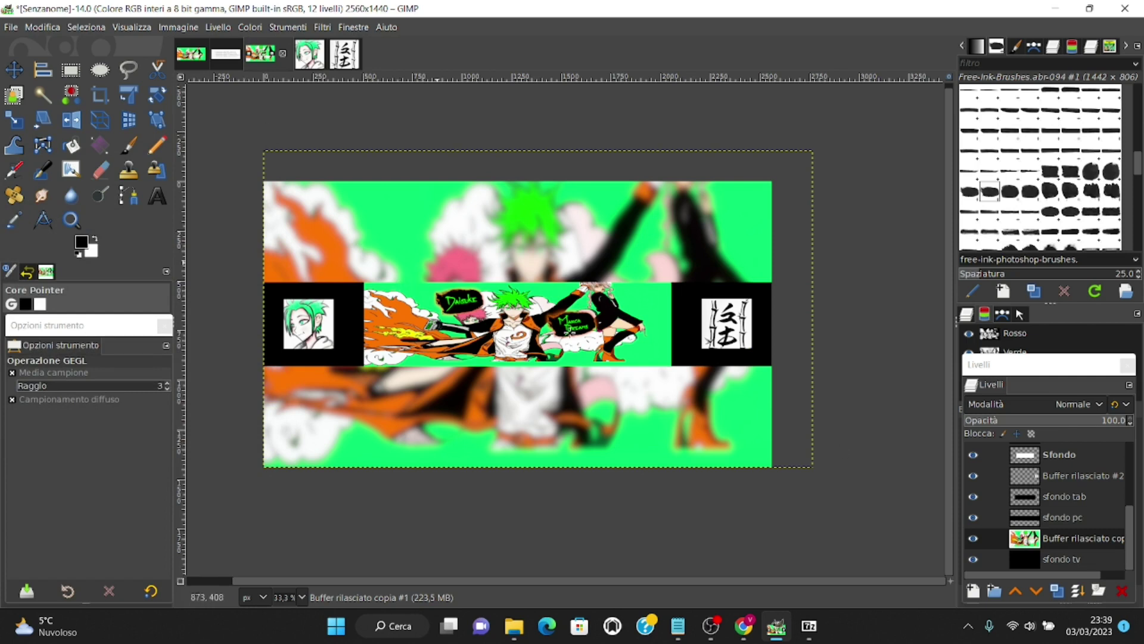
Darken the background's midtones with a Curves point pulled down to 82 → 54.
click(1079, 539)
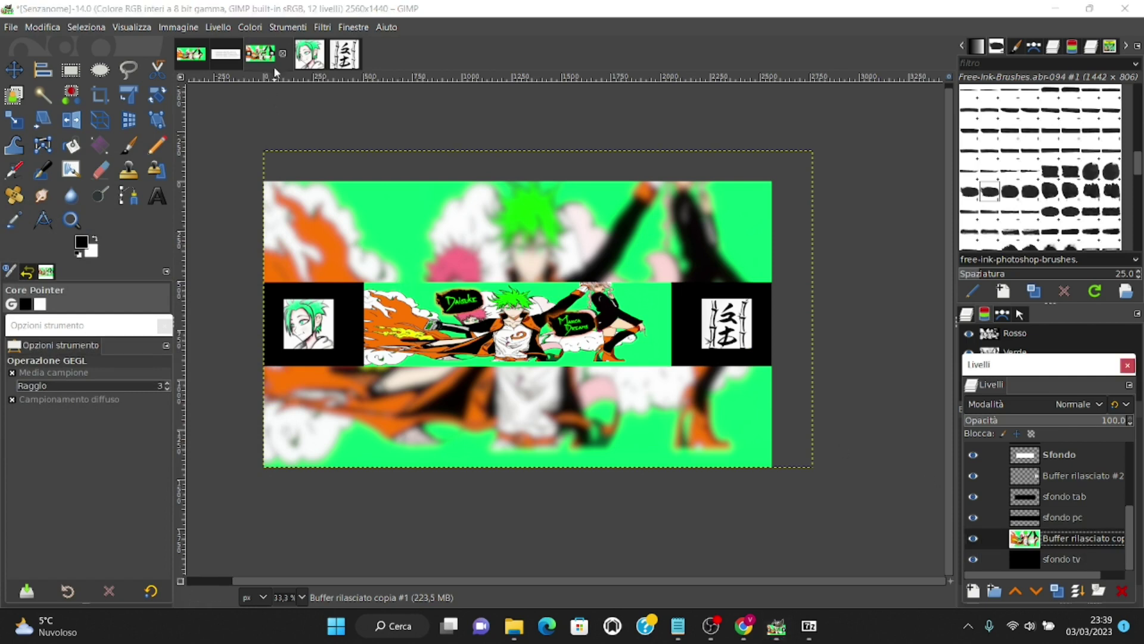
click(248, 27)
click(279, 198)
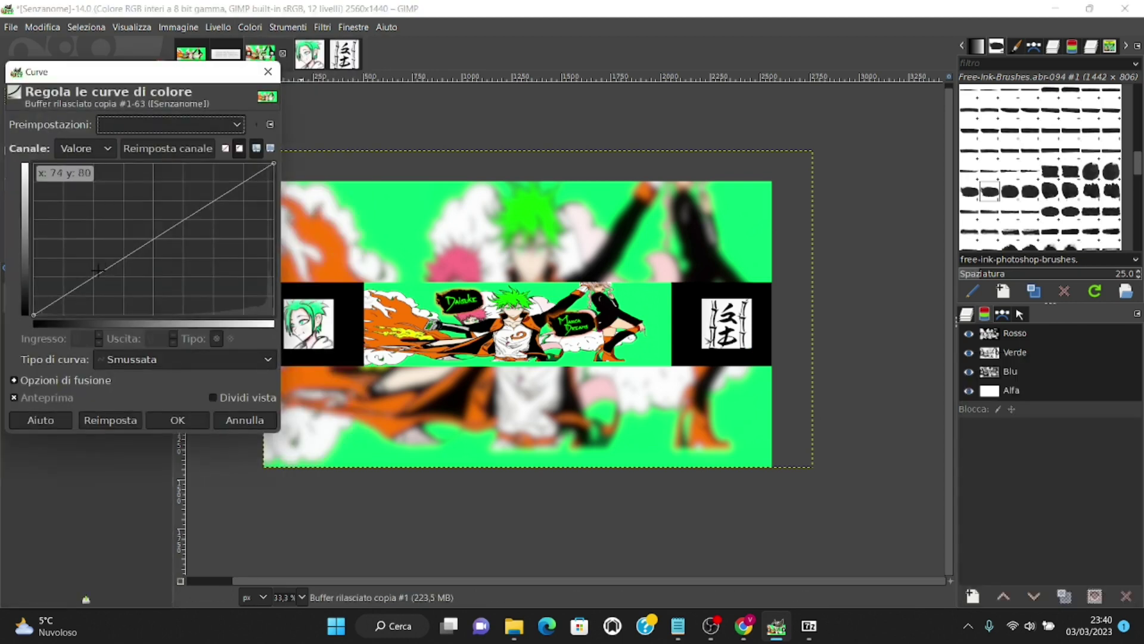
drag(99, 276, 111, 283)
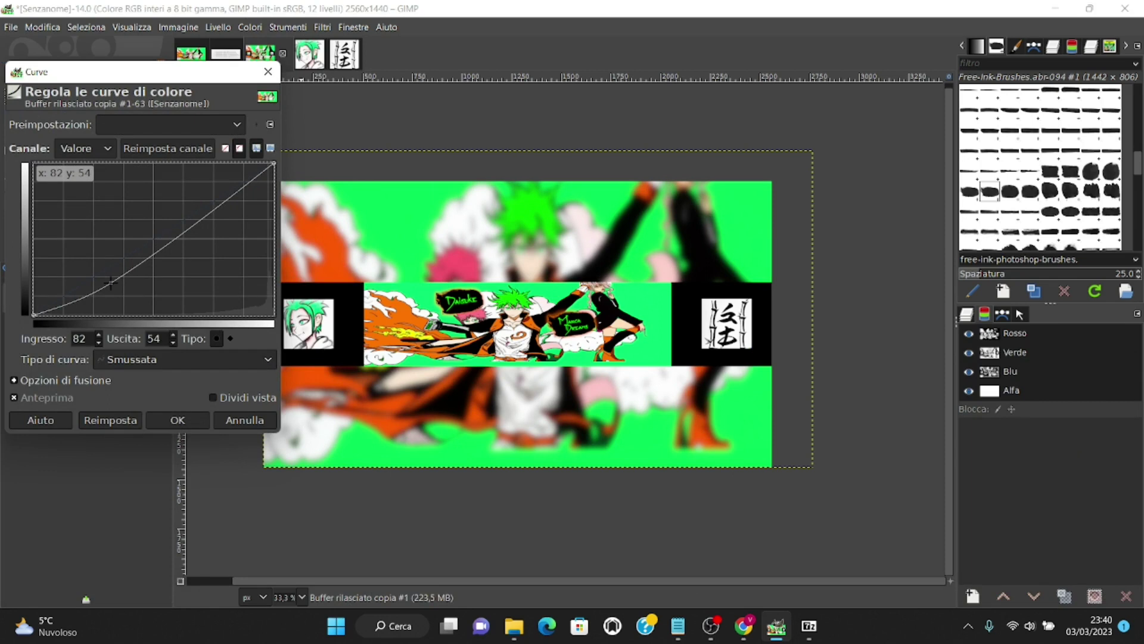
click(177, 419)
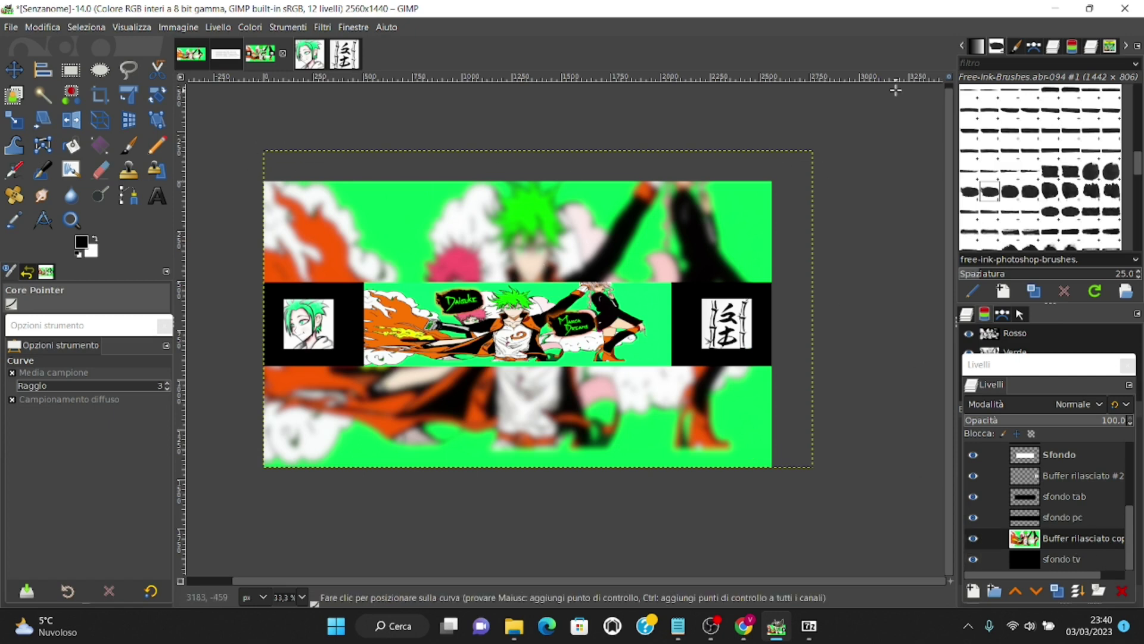
Fit the background layer to the image size with Livello a dimensione immagine, cancelling a new-layer attempt.
click(220, 27)
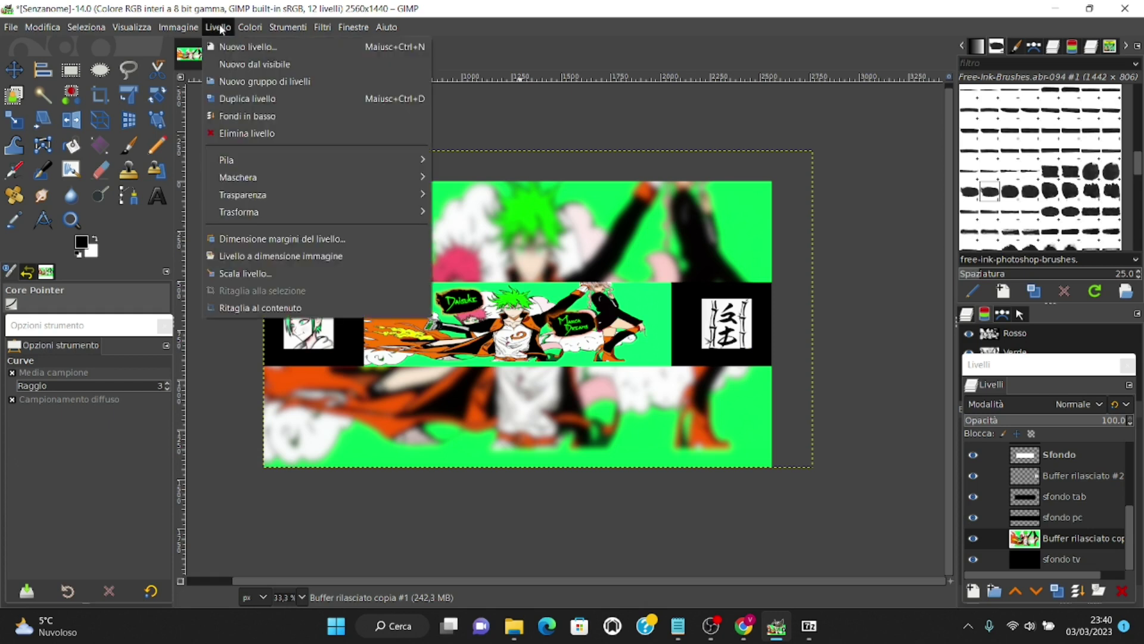
click(270, 258)
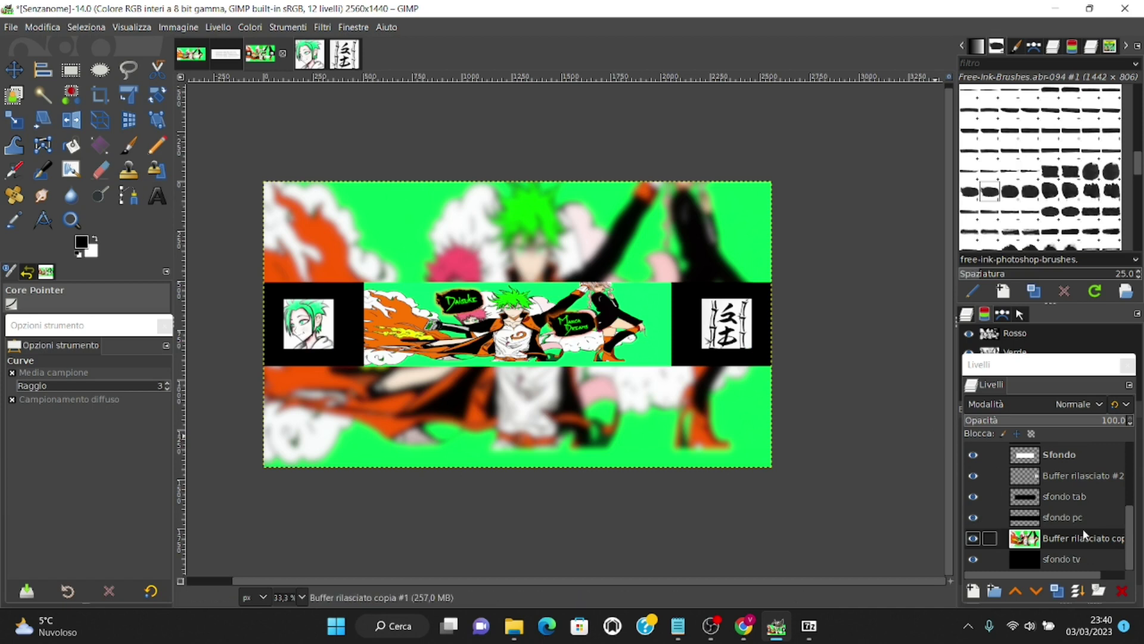
click(974, 591)
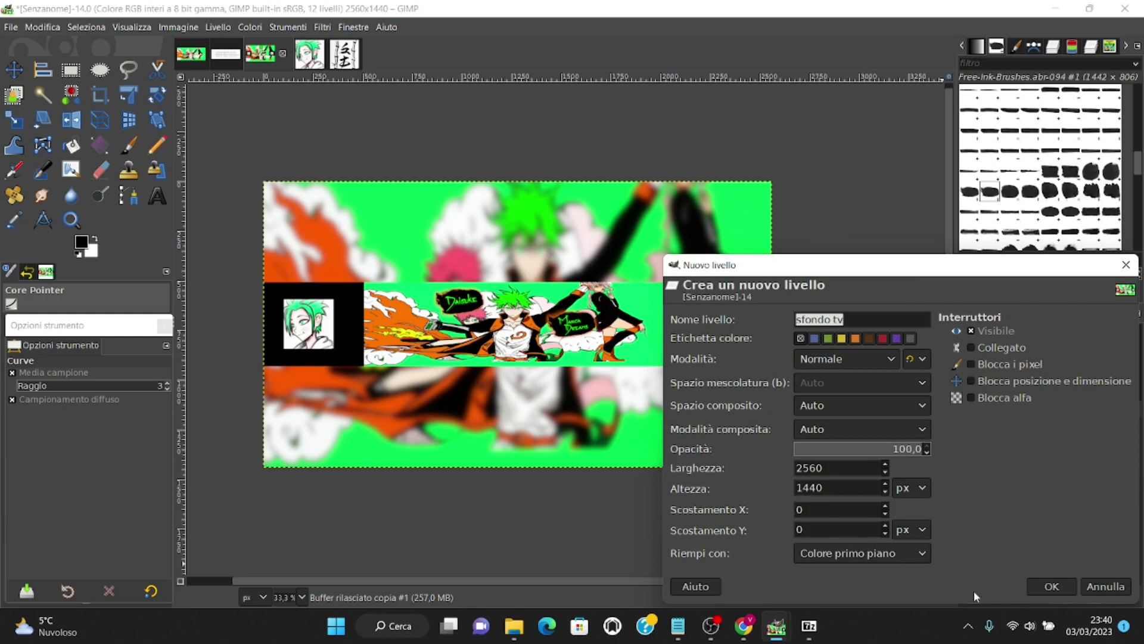
text(sx)
click(1126, 264)
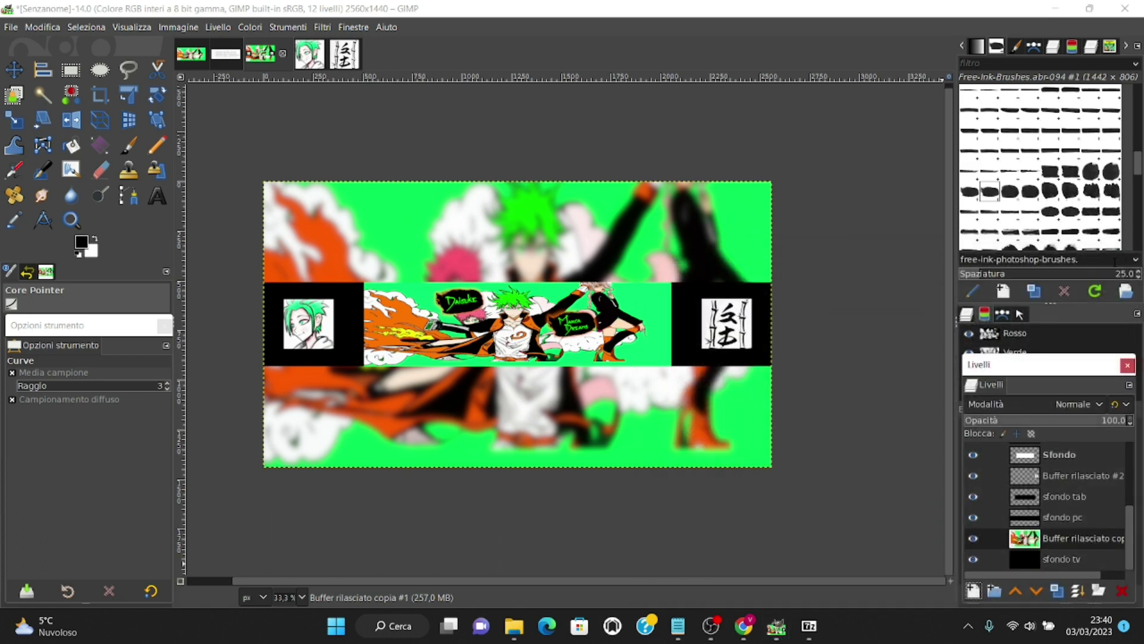
Add a large 'Daisuke' text title and move it above the central band.
click(159, 195)
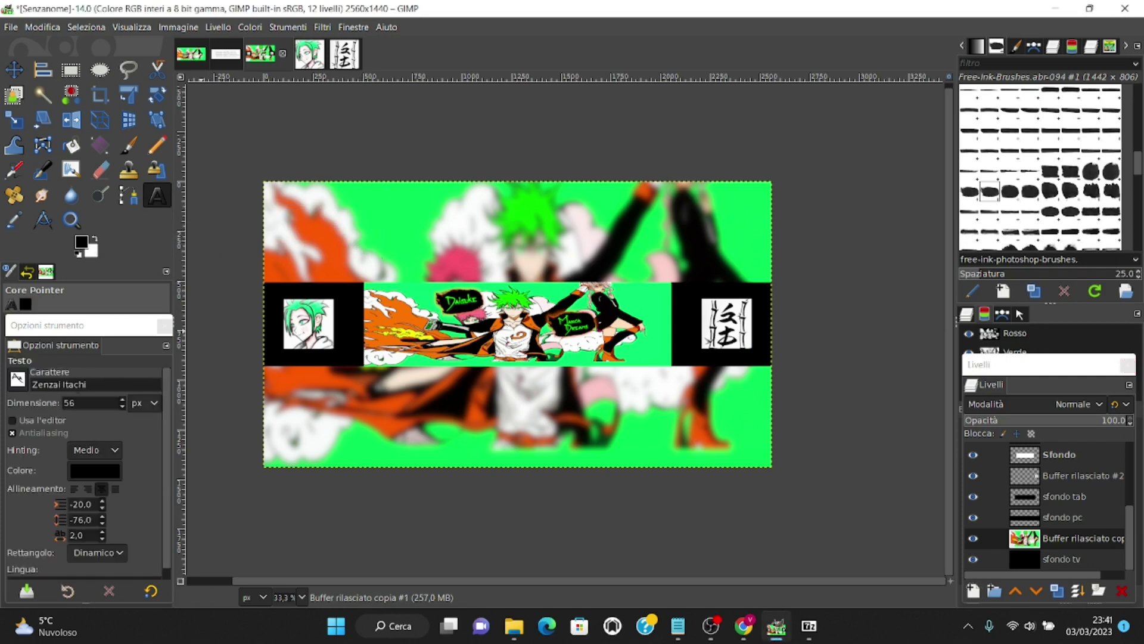
click(364, 216)
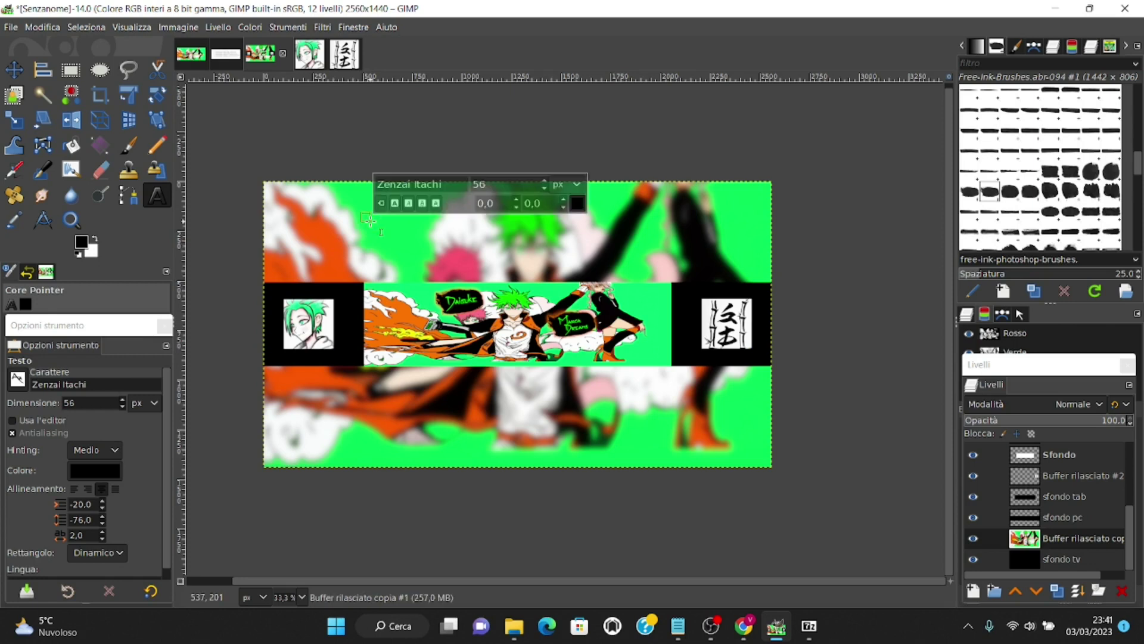
text(Da)
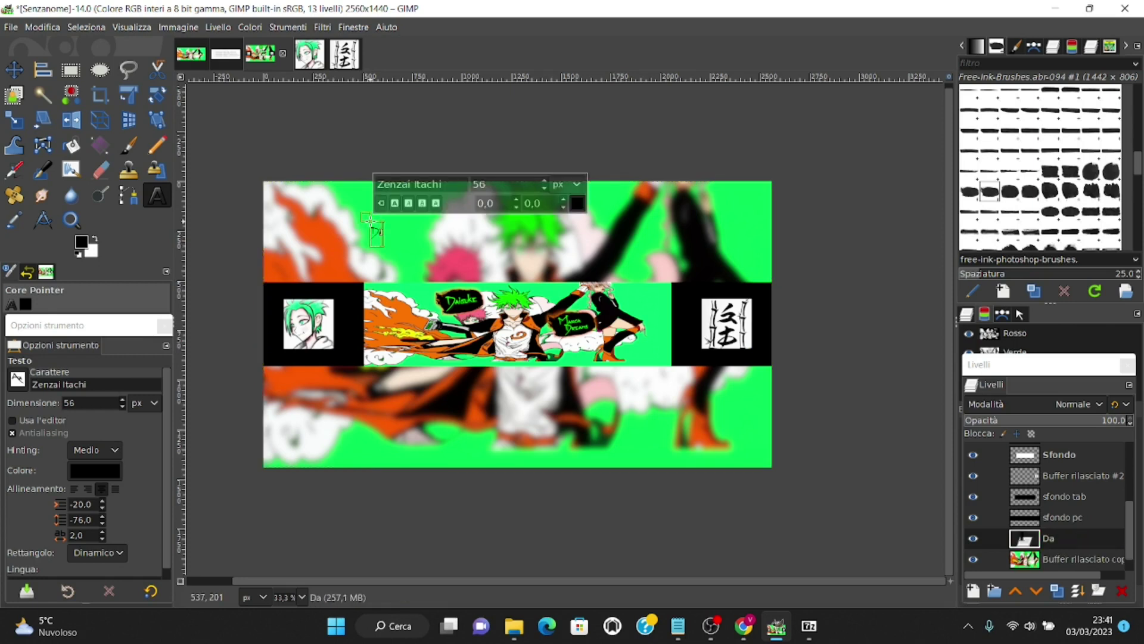
text(isuke)
key(ctrl+a)
drag(548, 183, 548, 183)
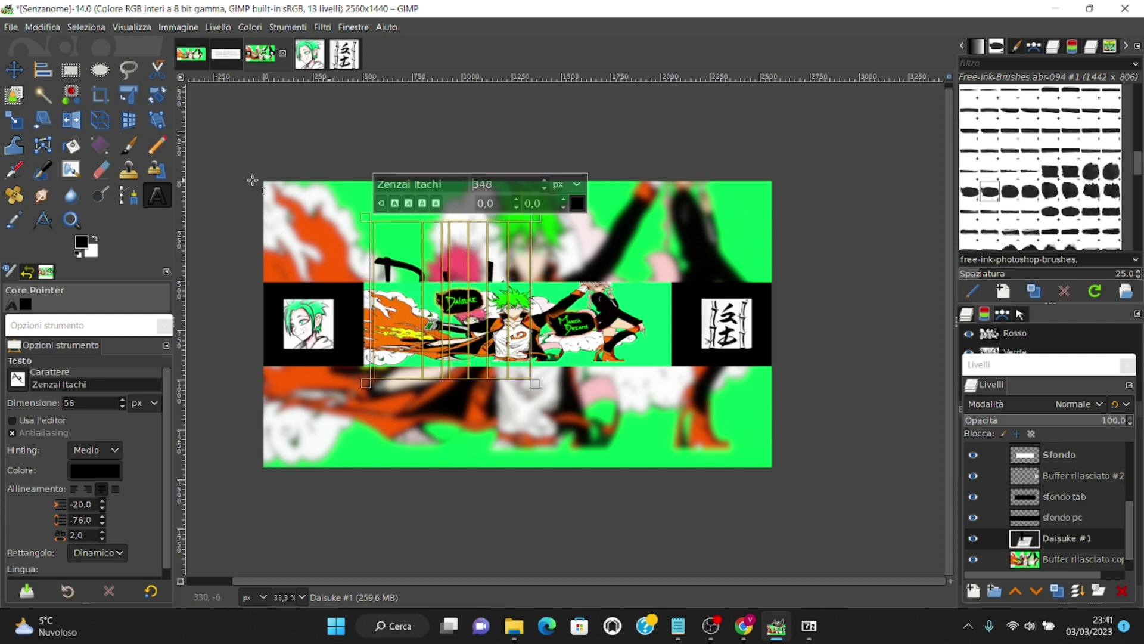
click(14, 69)
drag(391, 262, 373, 199)
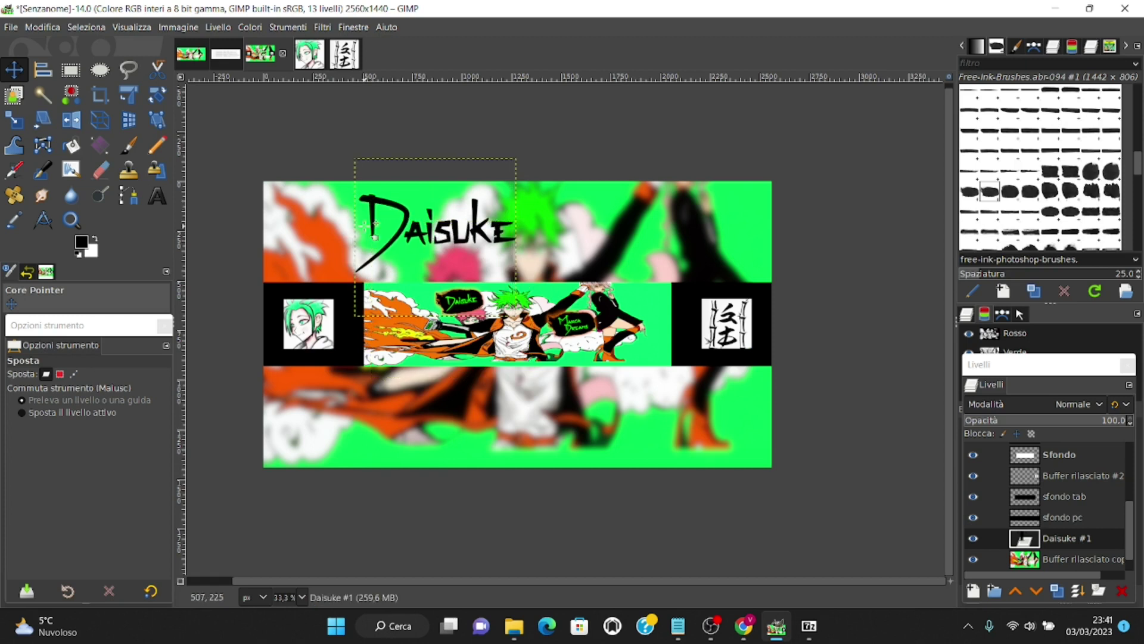
Set the Daisuke title's font size to 380 px.
click(157, 196)
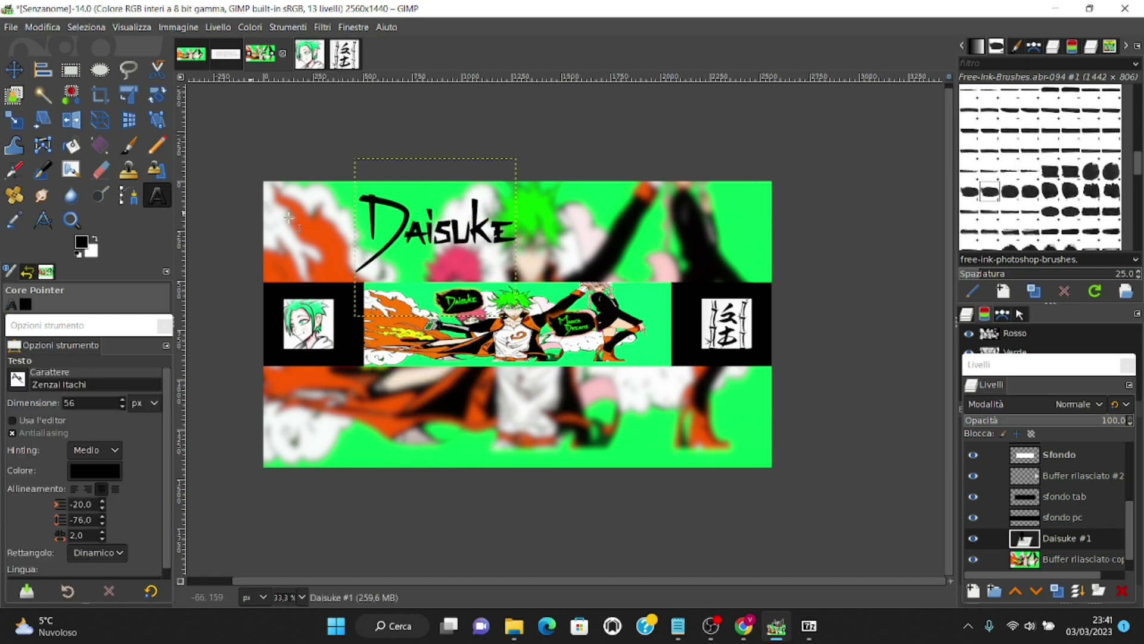
click(367, 218)
triple_click(493, 121)
text(1)
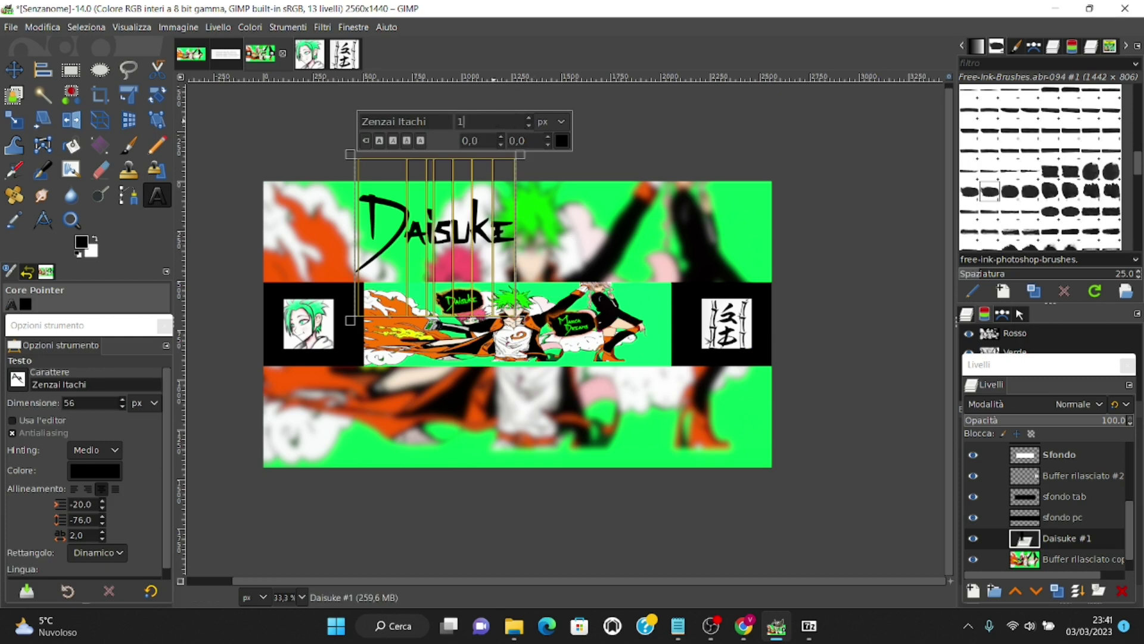
text(360)
key(Return)
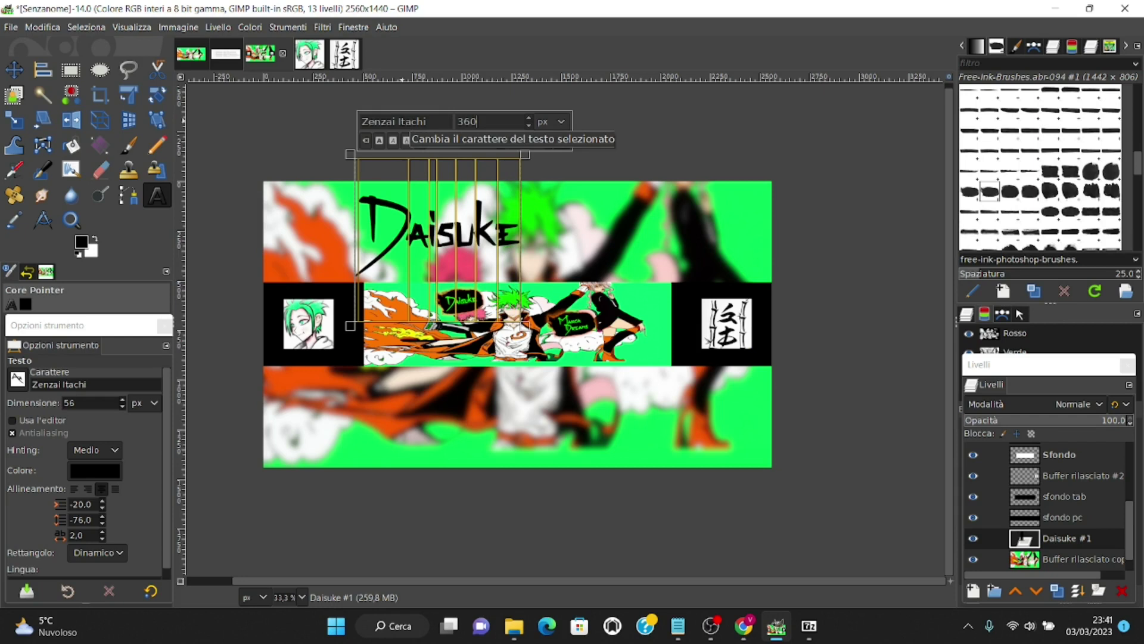
text(38)
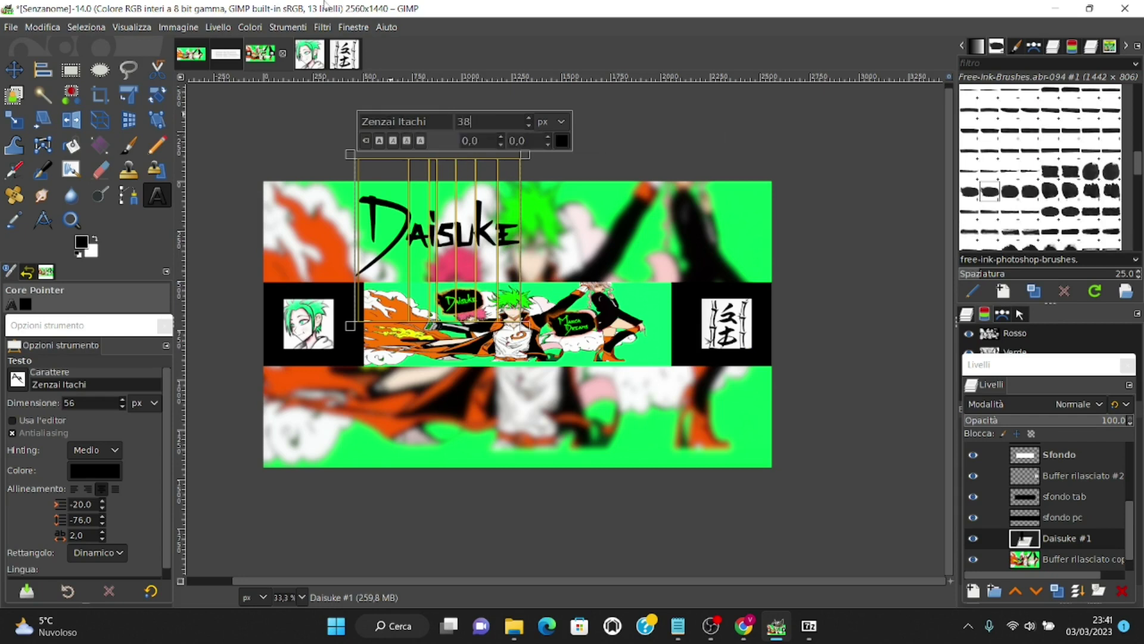
text(0)
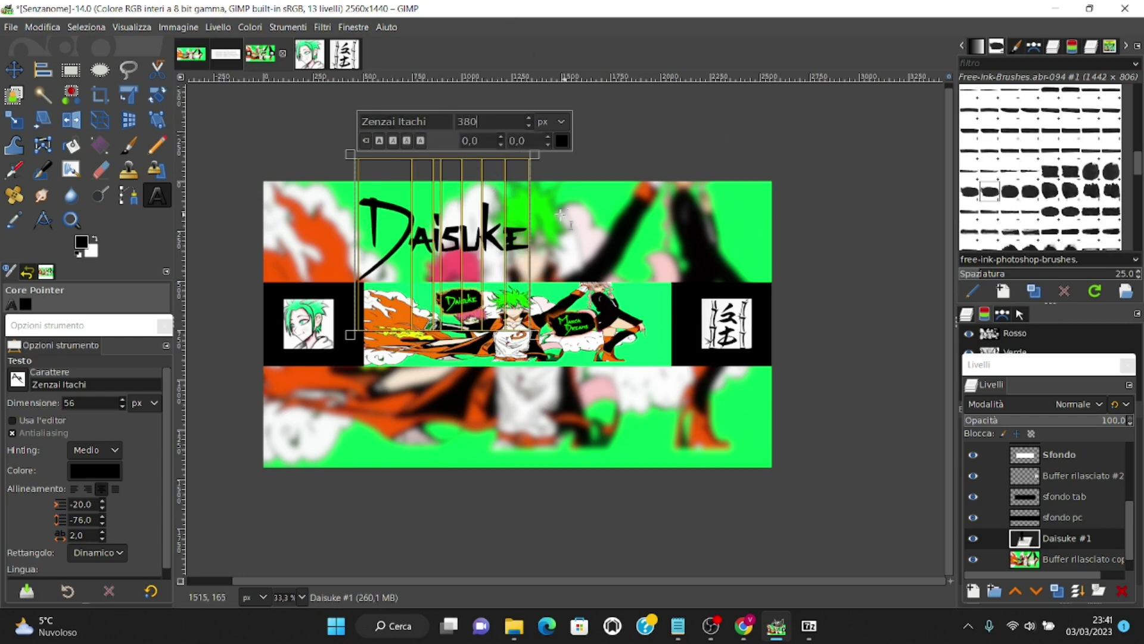
key(Left)
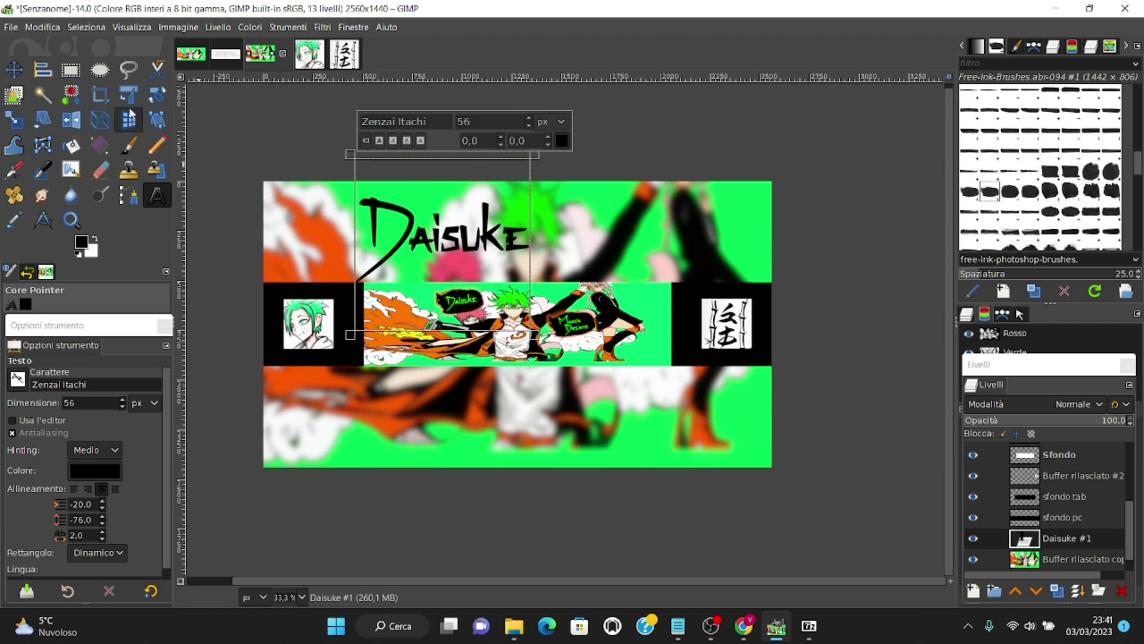
Rotate the Daisuke layer by -8 degrees.
click(159, 97)
click(495, 233)
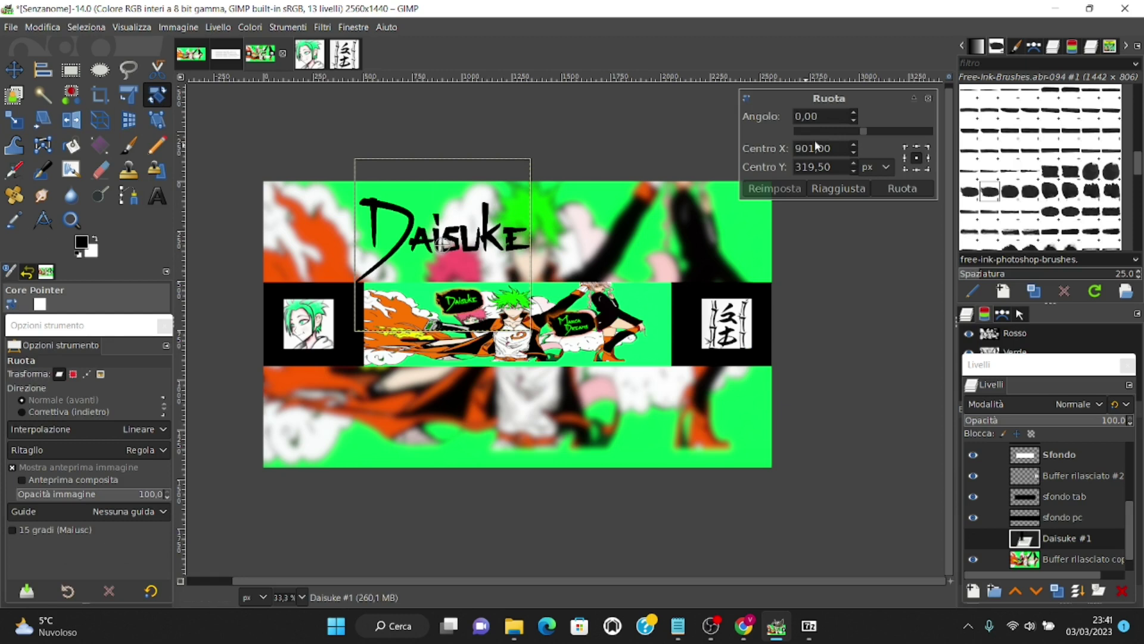
text(-)
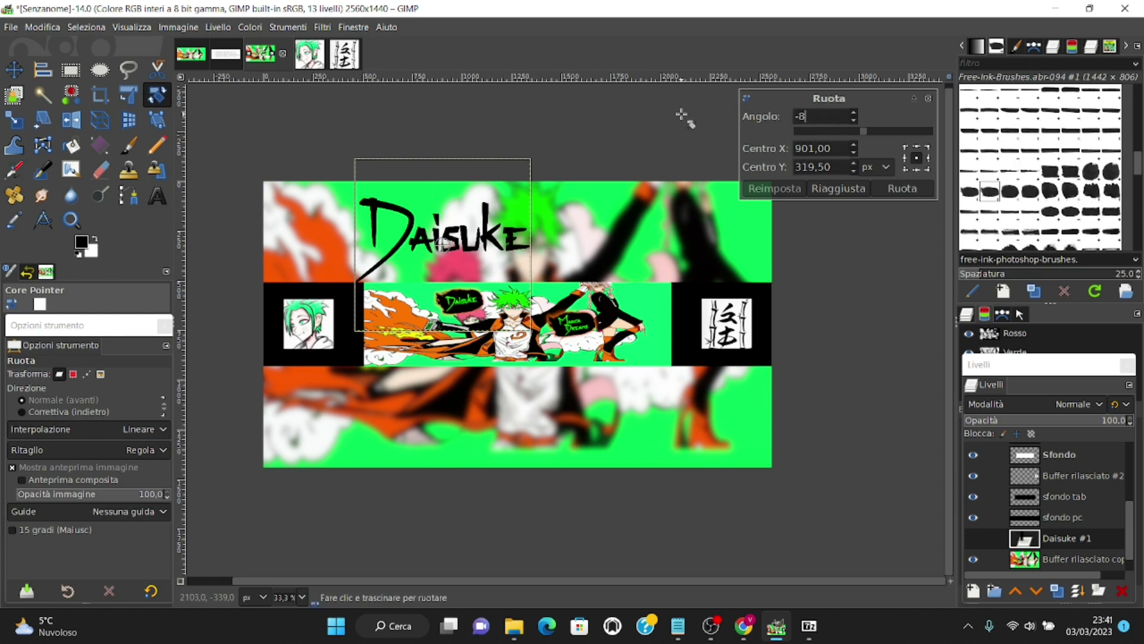
text(8)
click(918, 189)
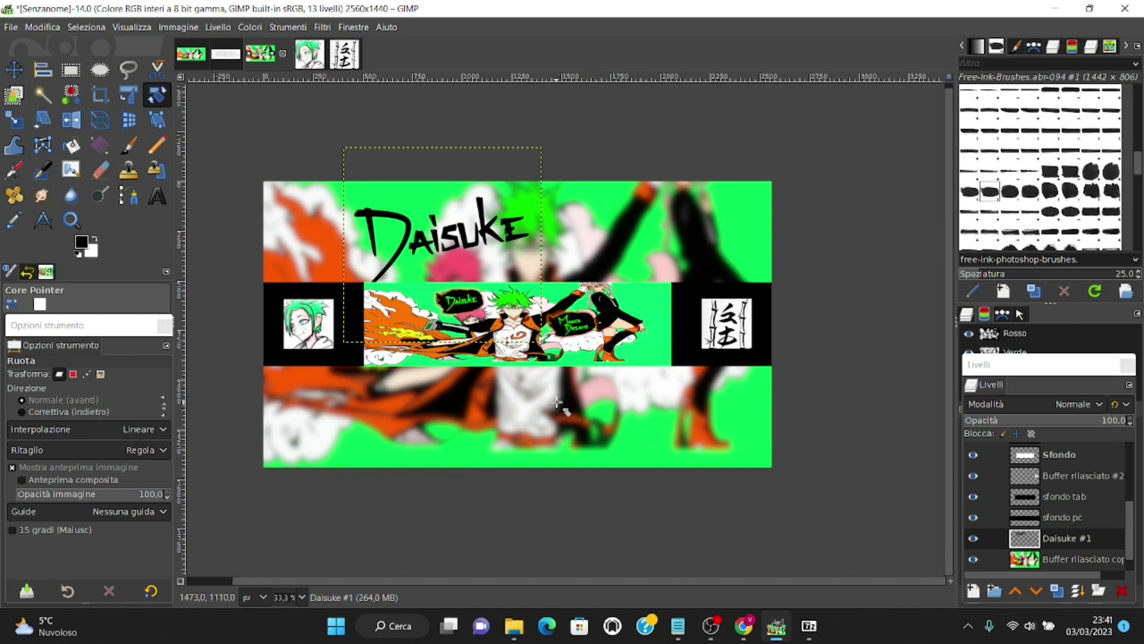
Type 'Manda Dreams' at 320 px in a text box below the band.
click(157, 195)
click(585, 407)
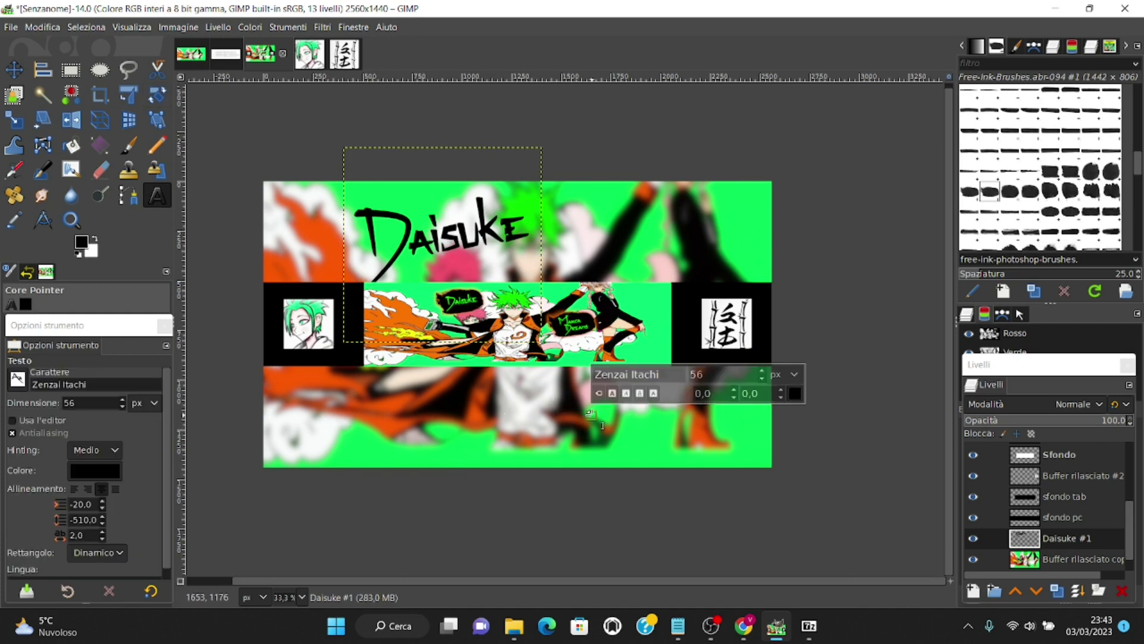
text(Manda Dreams)
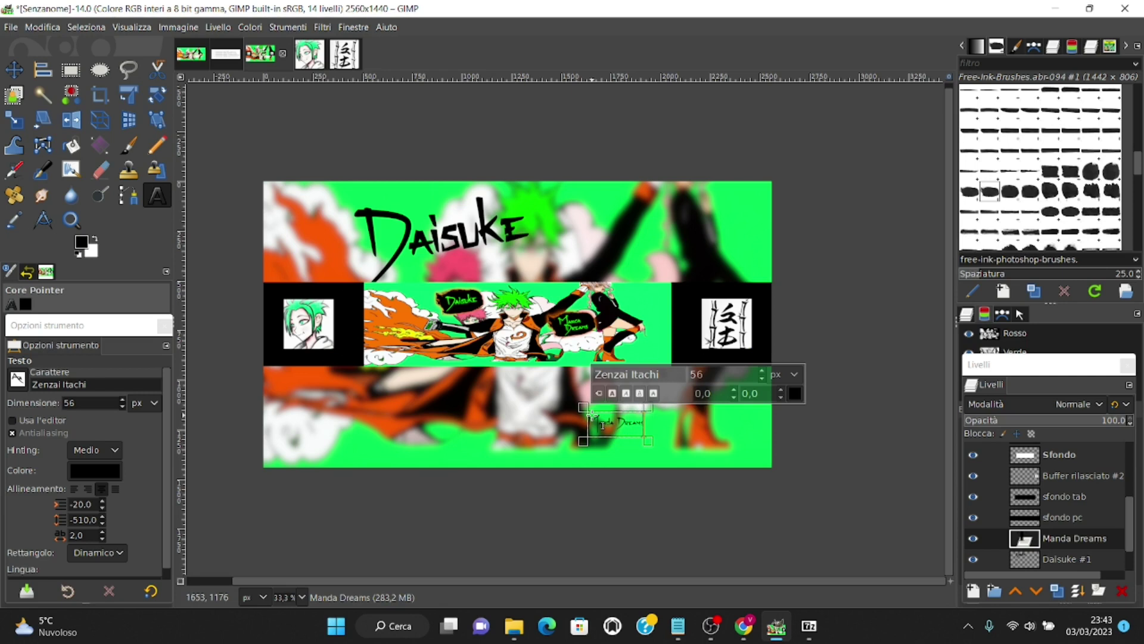
key(ctrl+a)
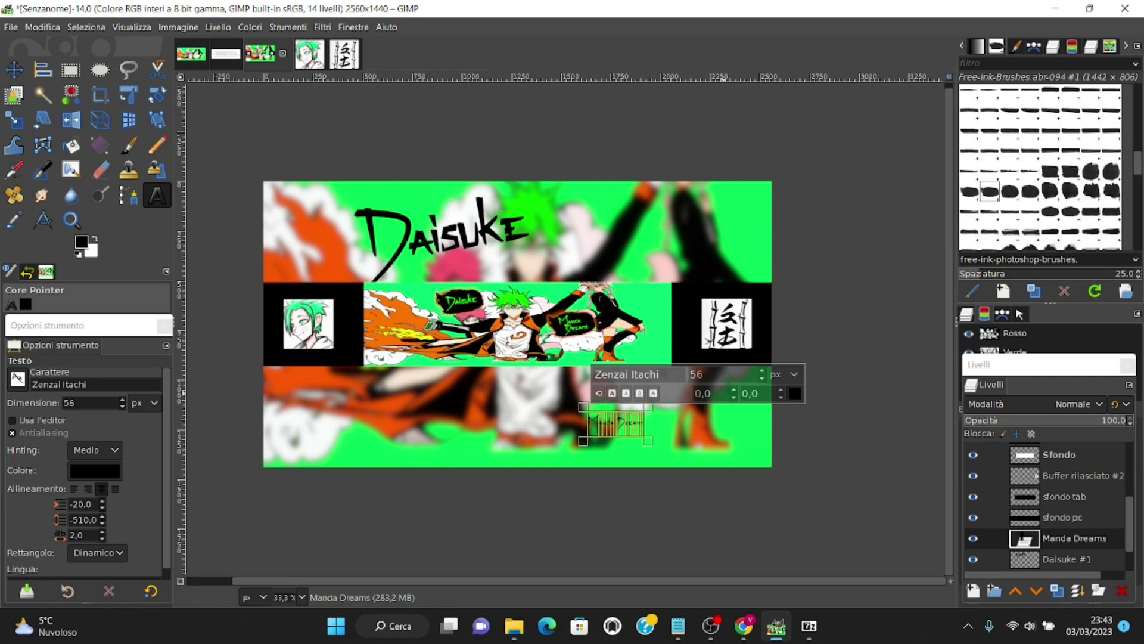
text(320)
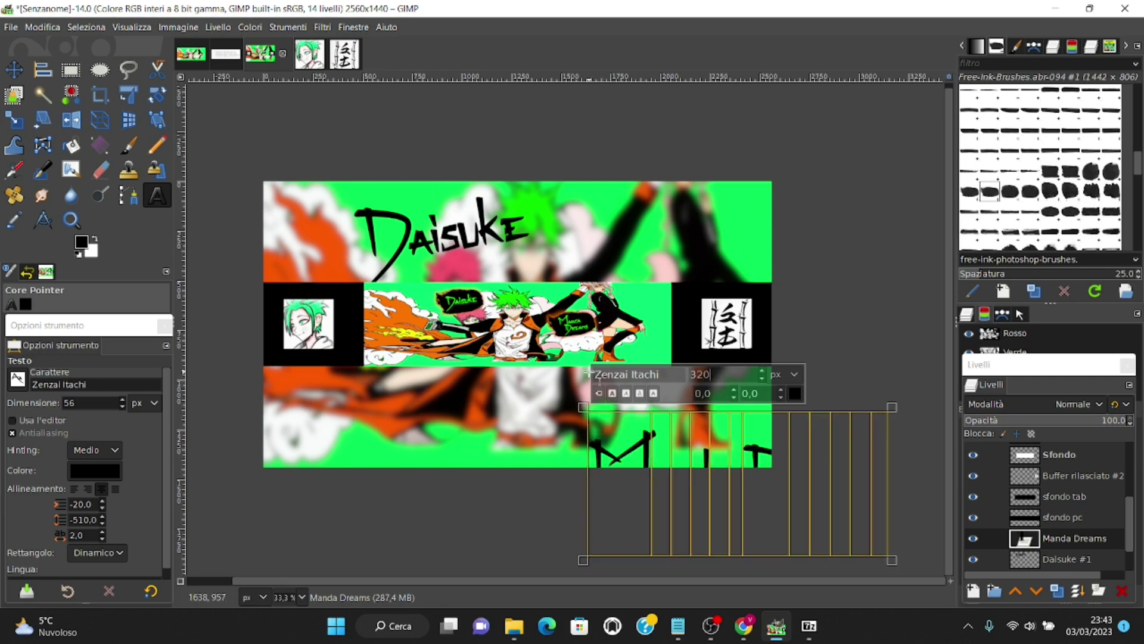
click(15, 70)
mouse_move(649, 439)
mouse_down()
mouse_move(637, 401)
mouse_move(551, 377)
mouse_up()
key(ctrl+z)
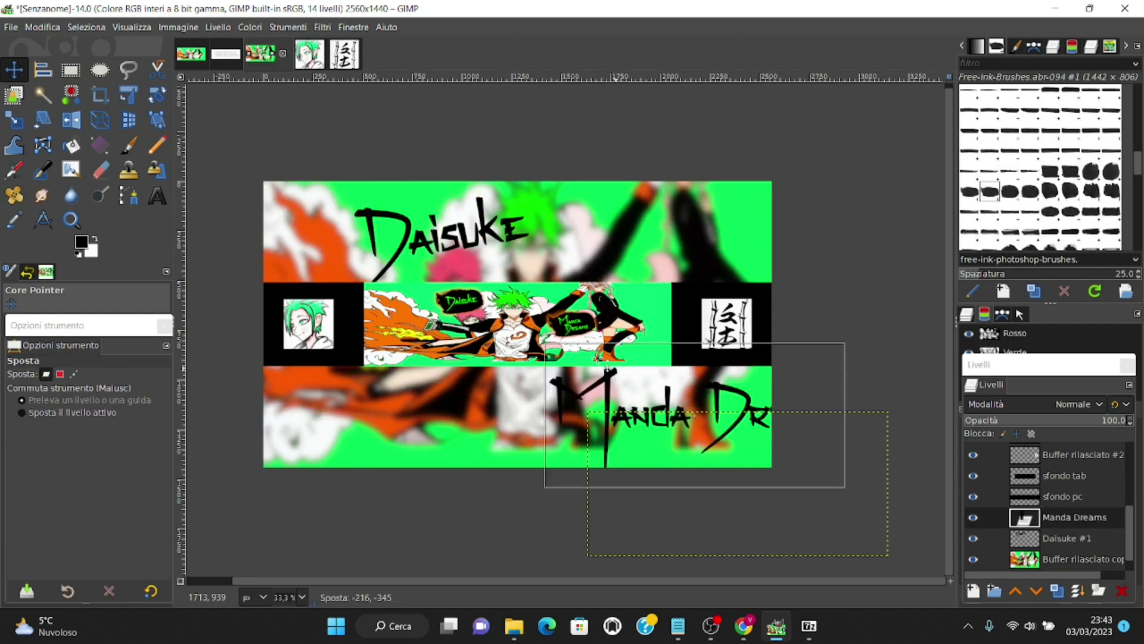
Split the title onto two lines and correct 'Manda' to 'Manga'.
click(156, 196)
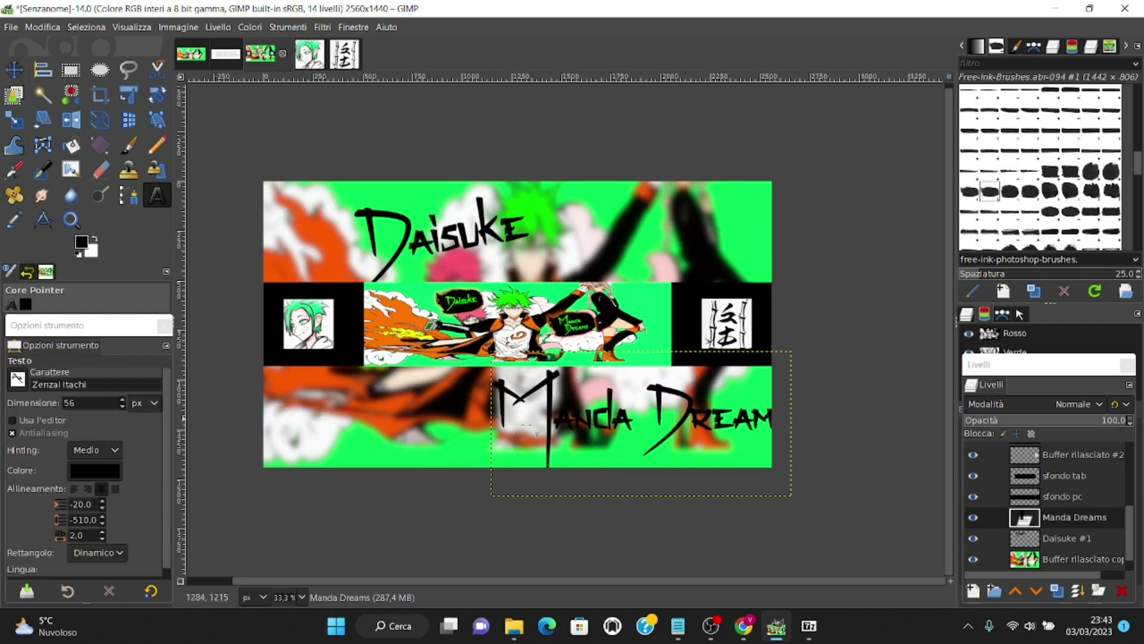
click(639, 427)
key(Delete)
key(Delete)
key(Delete)
key(Delete)
key(Delete)
key(Delete)
key(Delete)
key(Delete)
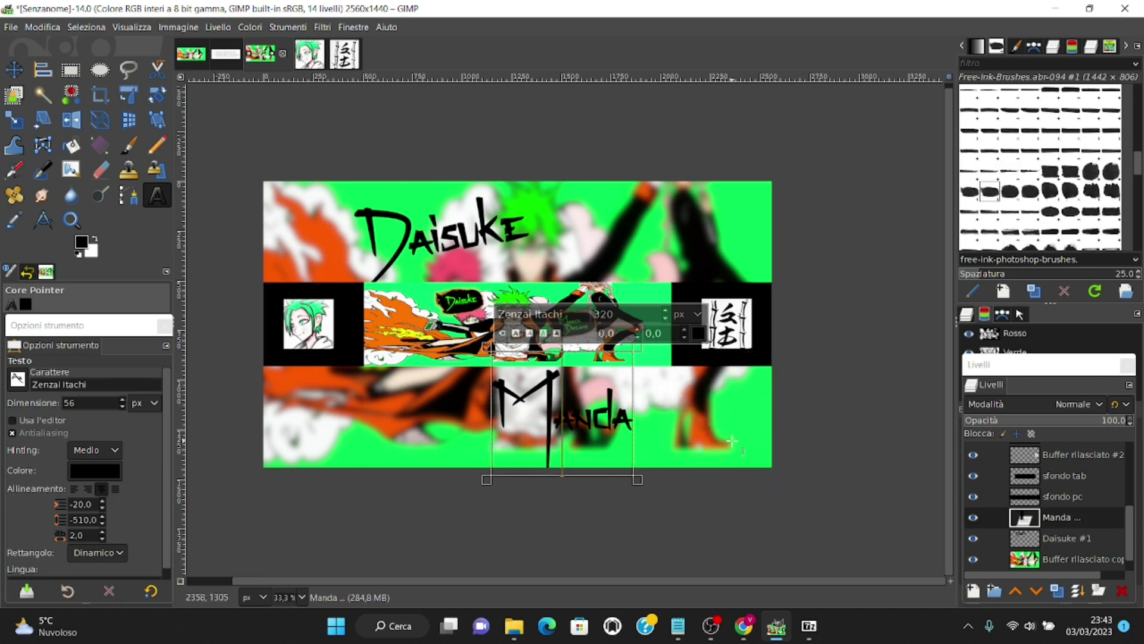
key(Return)
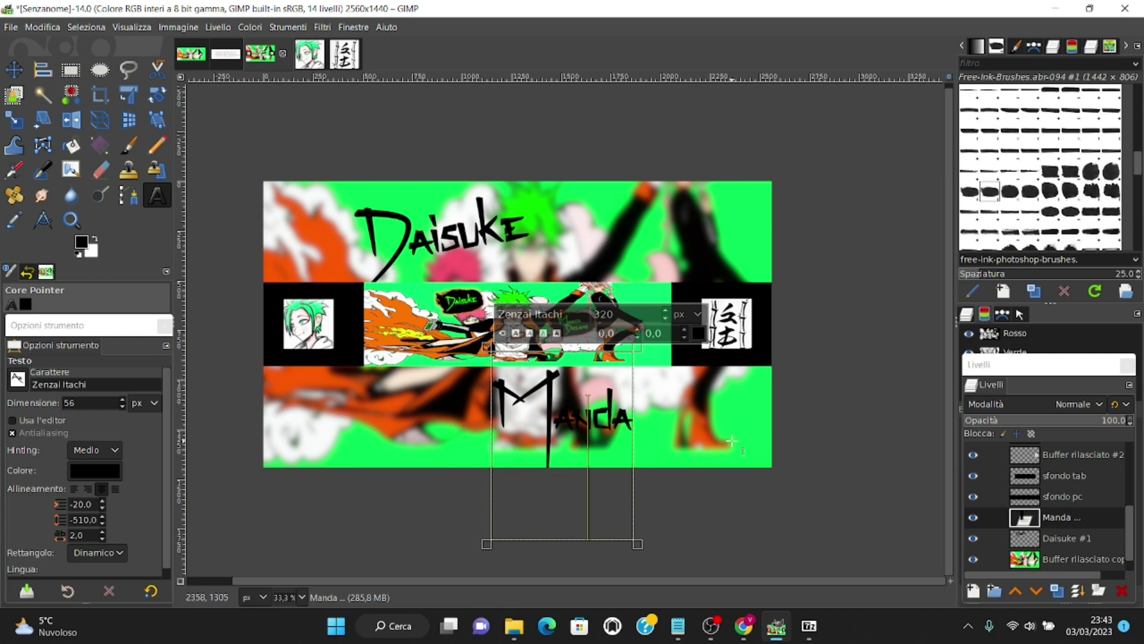
text(Dr)
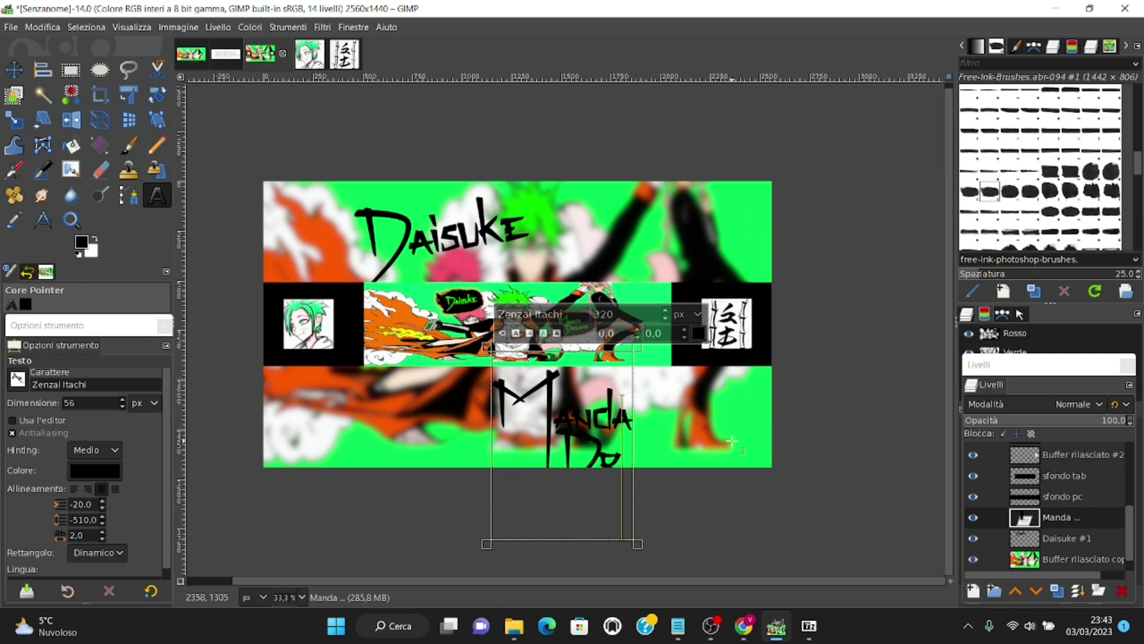
text(eams)
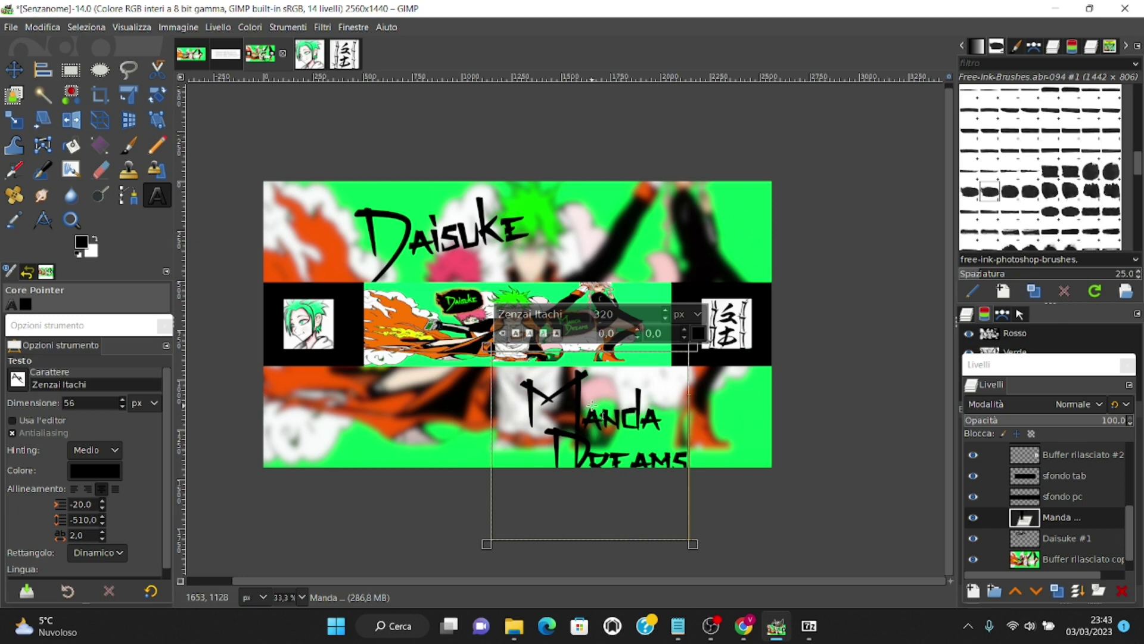
click(641, 414)
key(BackSpace)
text(g)
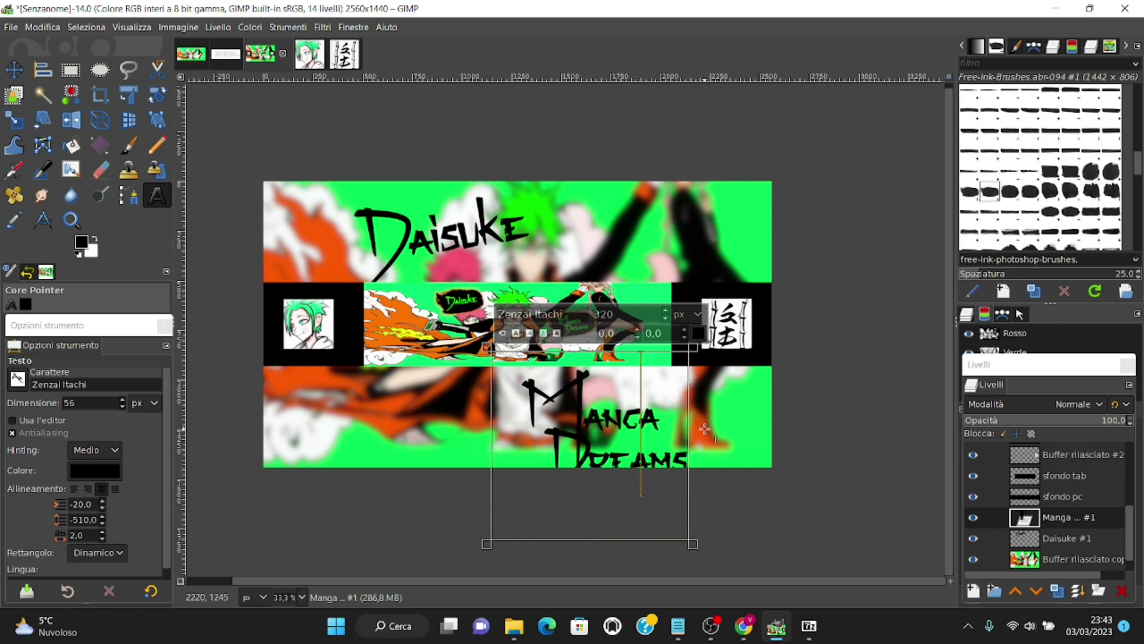
click(14, 71)
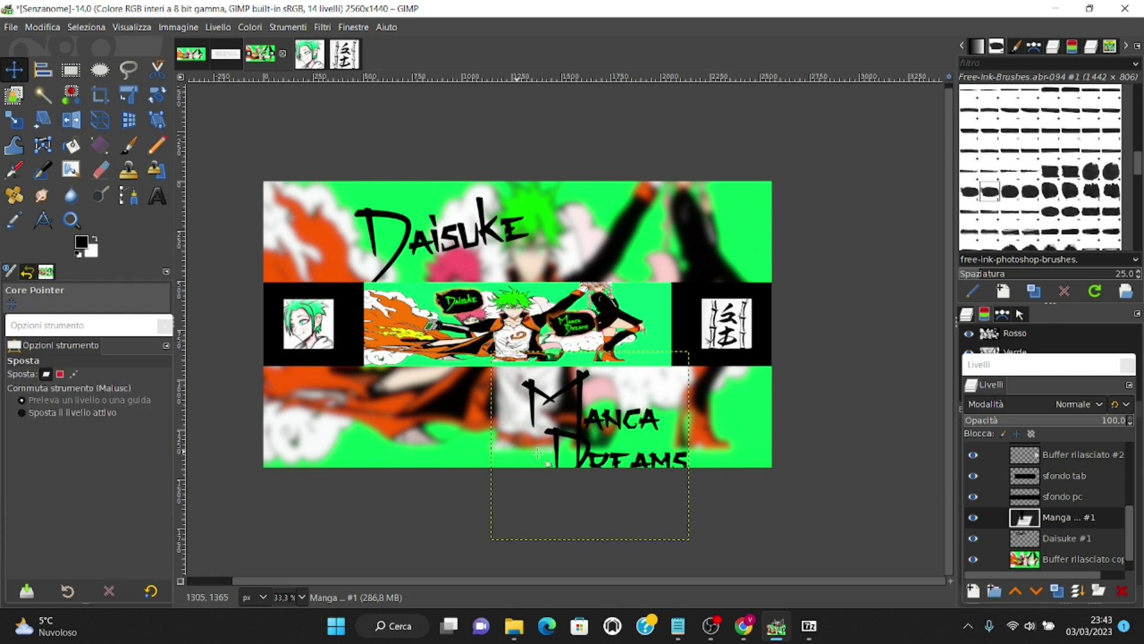
Rotate the Manga Dreams layer by -8 degrees and shift it slightly up.
click(157, 94)
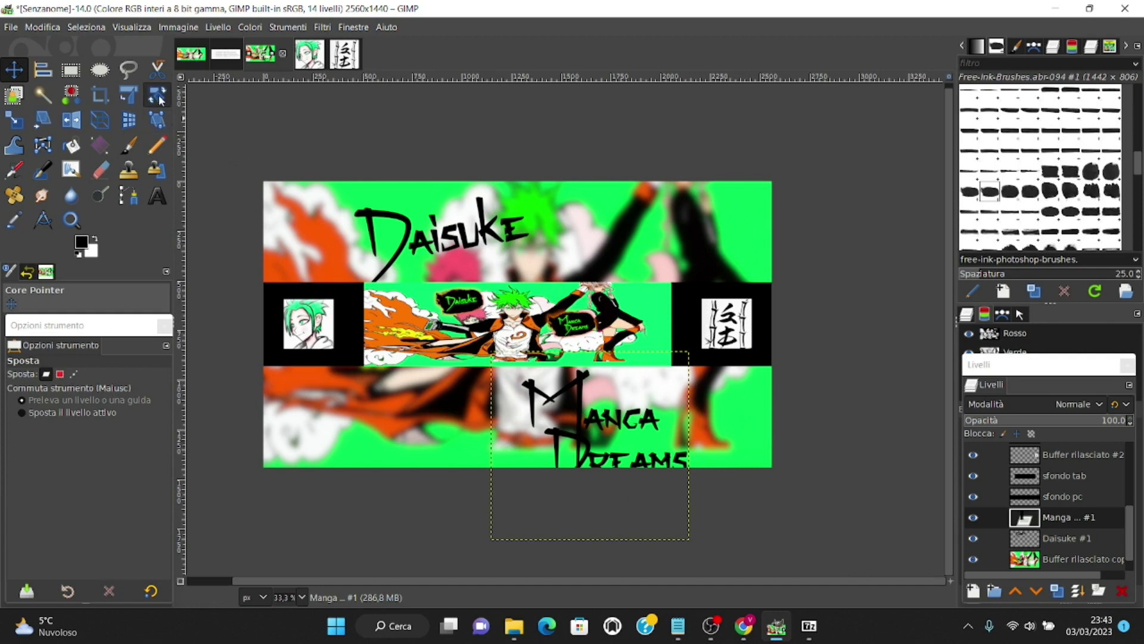
click(625, 480)
triple_click(811, 117)
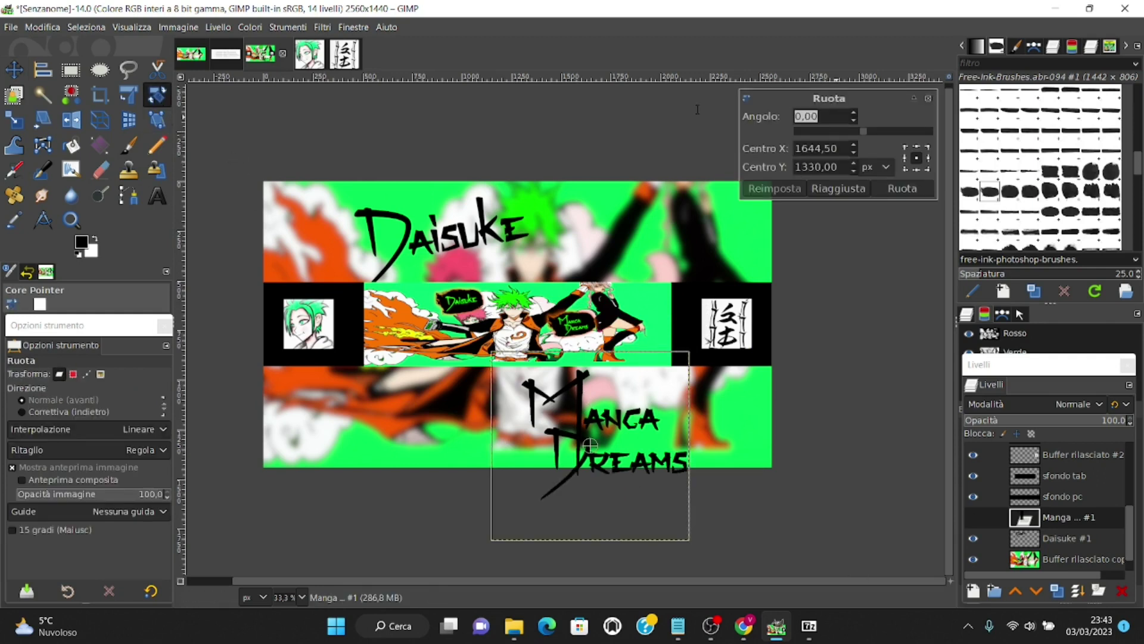
text(-8)
key(Return)
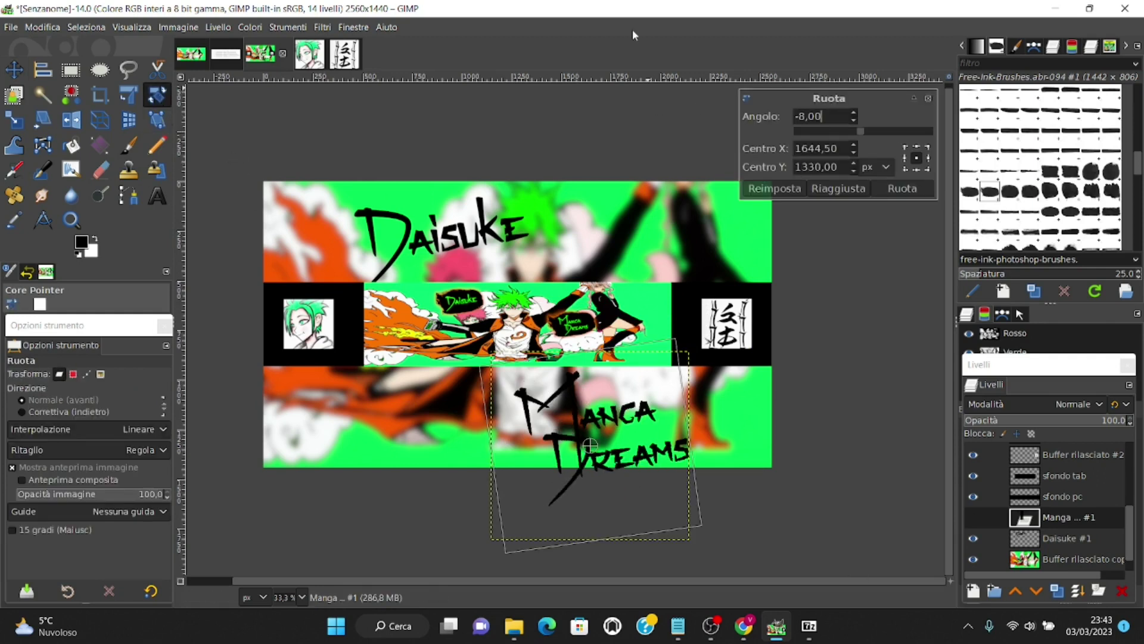
click(885, 189)
key(m)
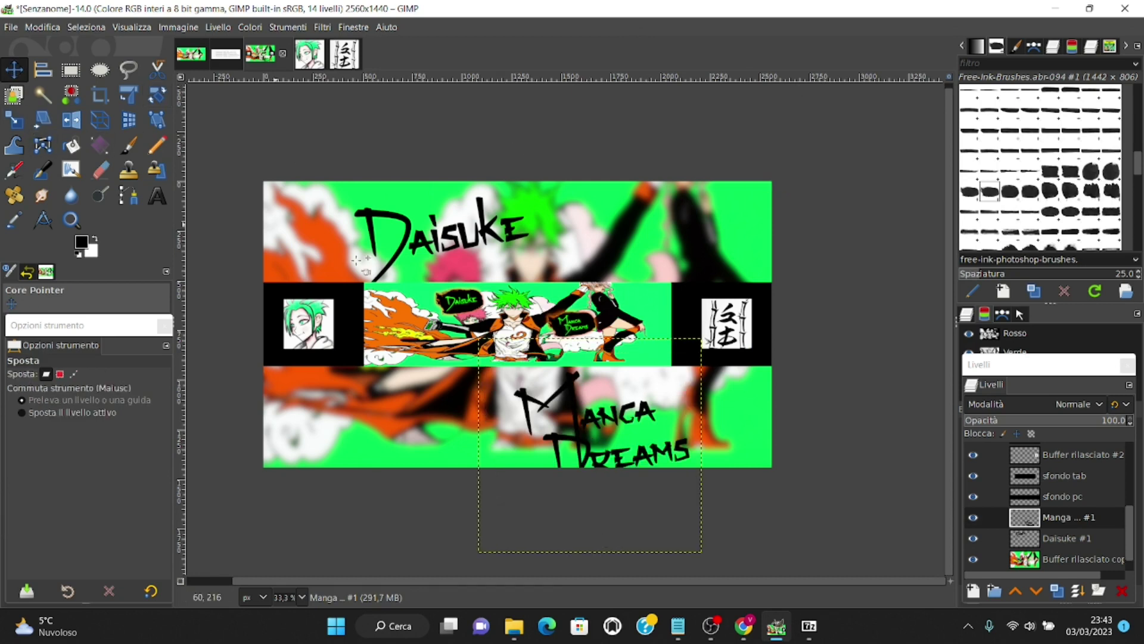
mouse_move(570, 397)
mouse_down()
mouse_move(572, 377)
mouse_move(588, 374)
mouse_up()
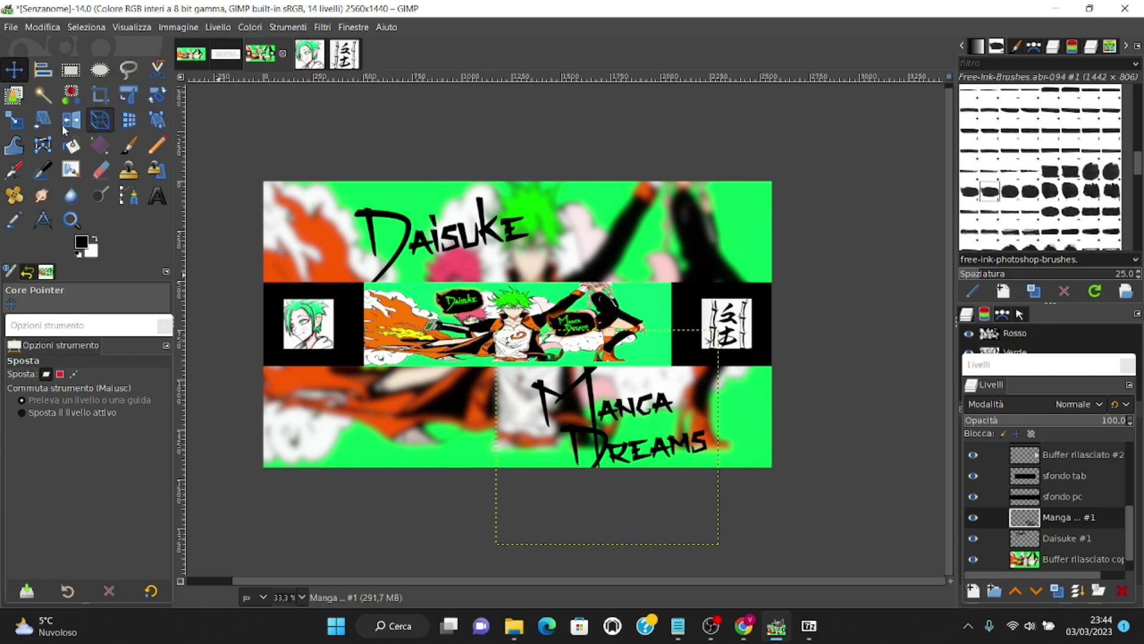
Nudge the Daisuke and Manga Dreams titles around the band, ending on the Manga Dreams layer.
click(482, 209)
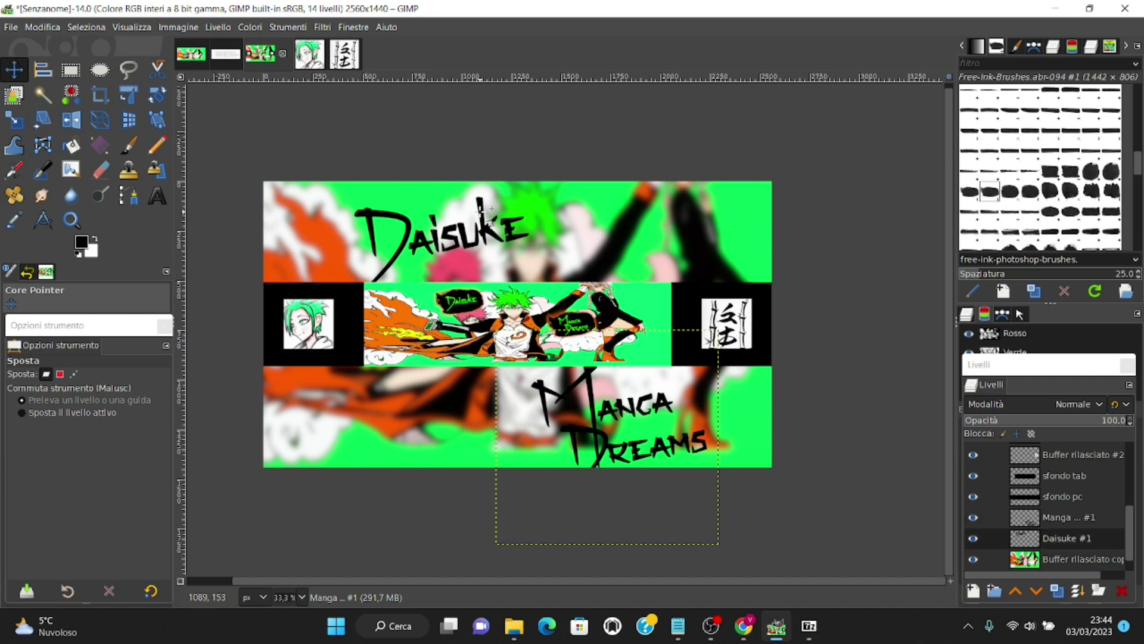
click(486, 211)
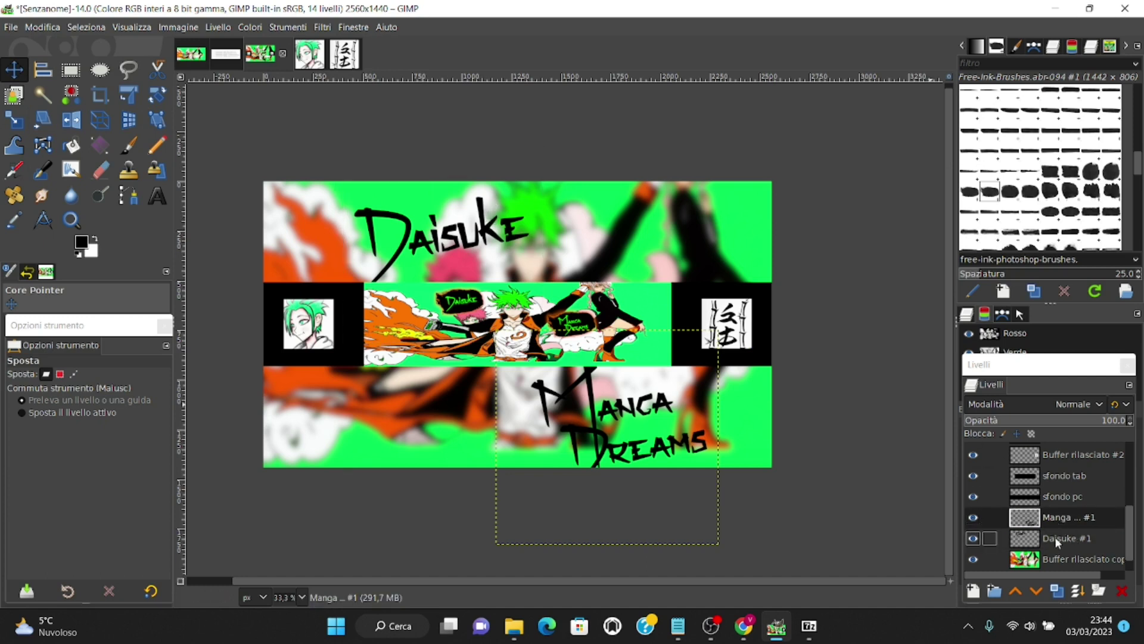
click(1056, 539)
drag(481, 203, 468, 197)
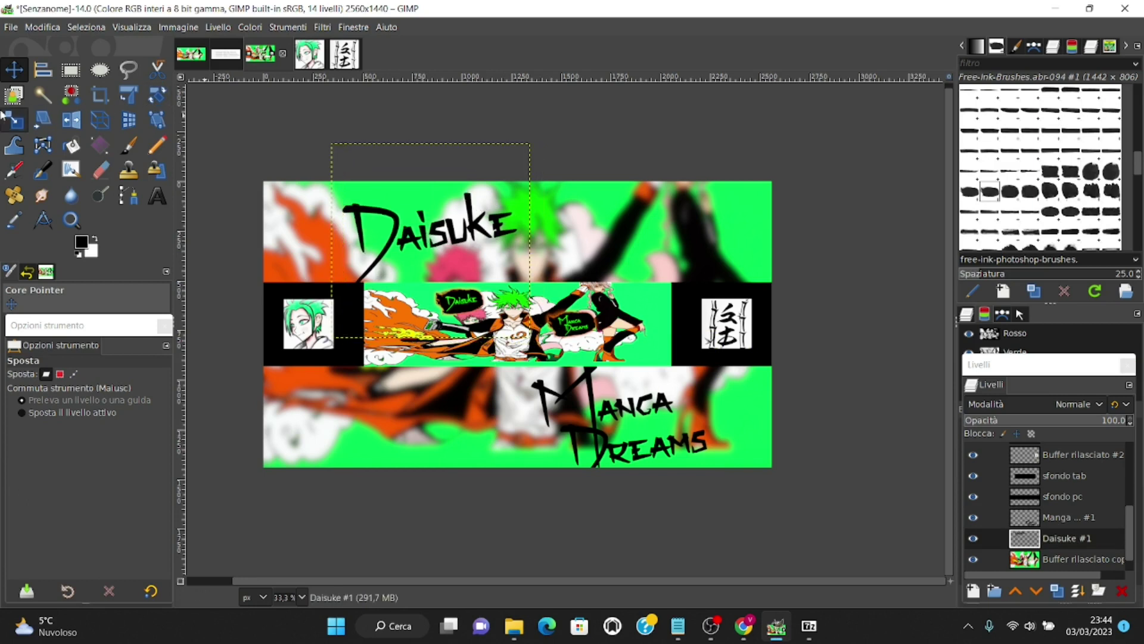
click(1046, 519)
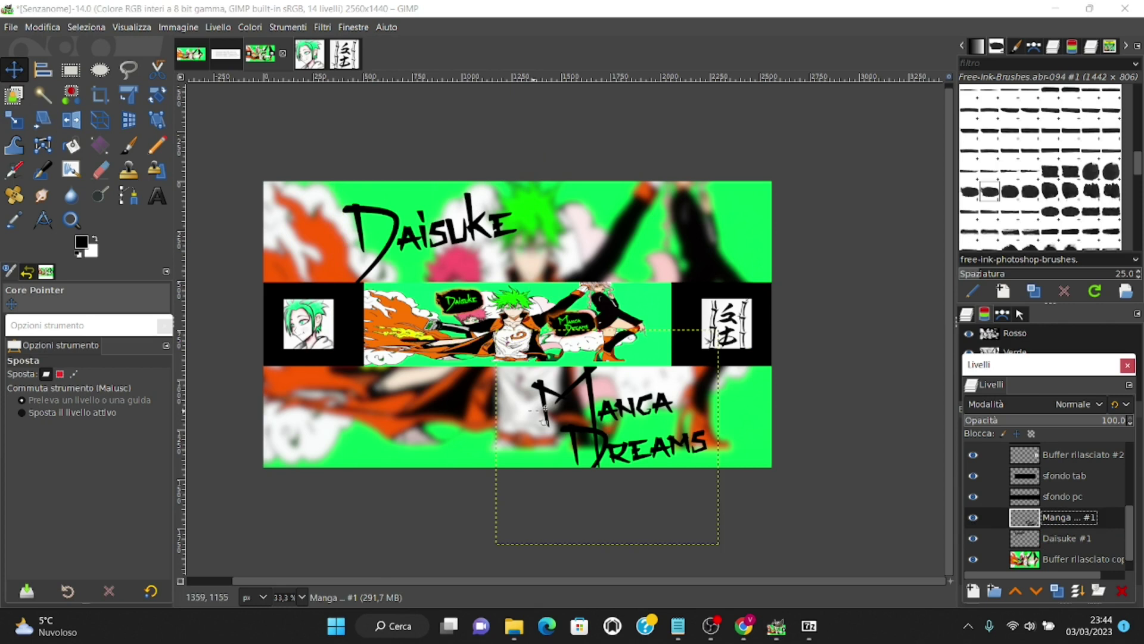
drag(595, 384, 588, 382)
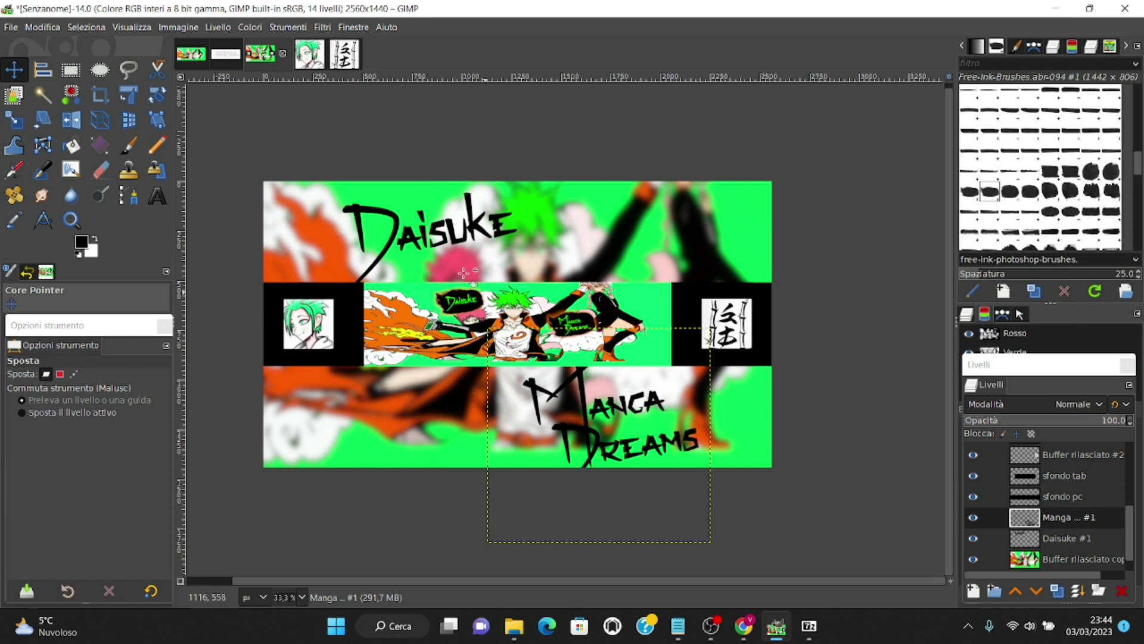
click(1064, 537)
drag(467, 201, 468, 205)
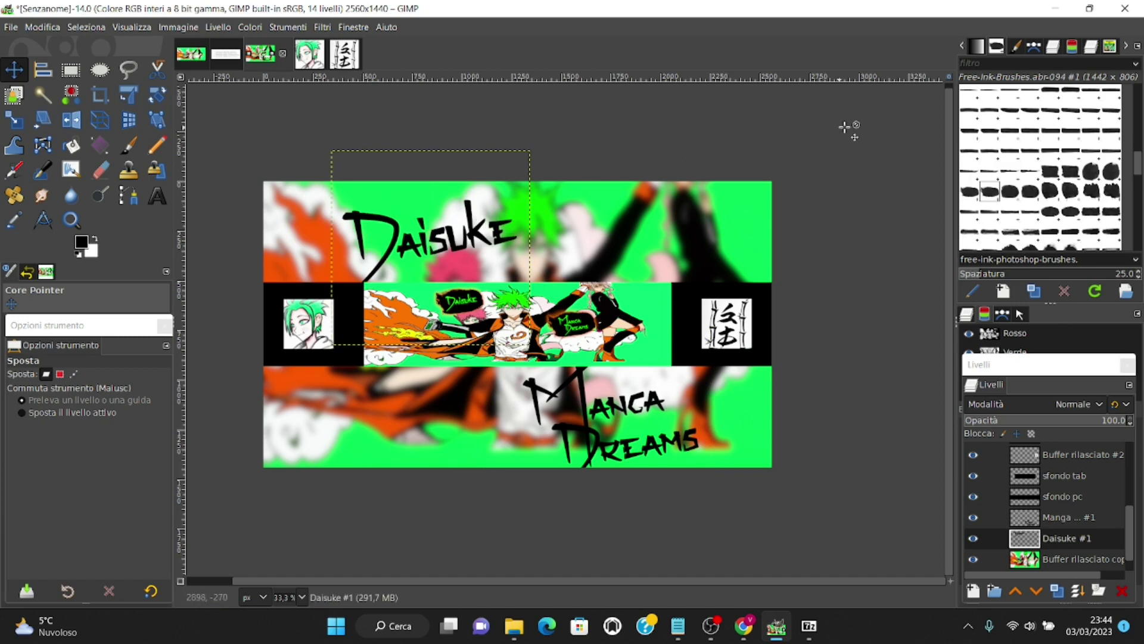
scroll(350, 513, down, 1)
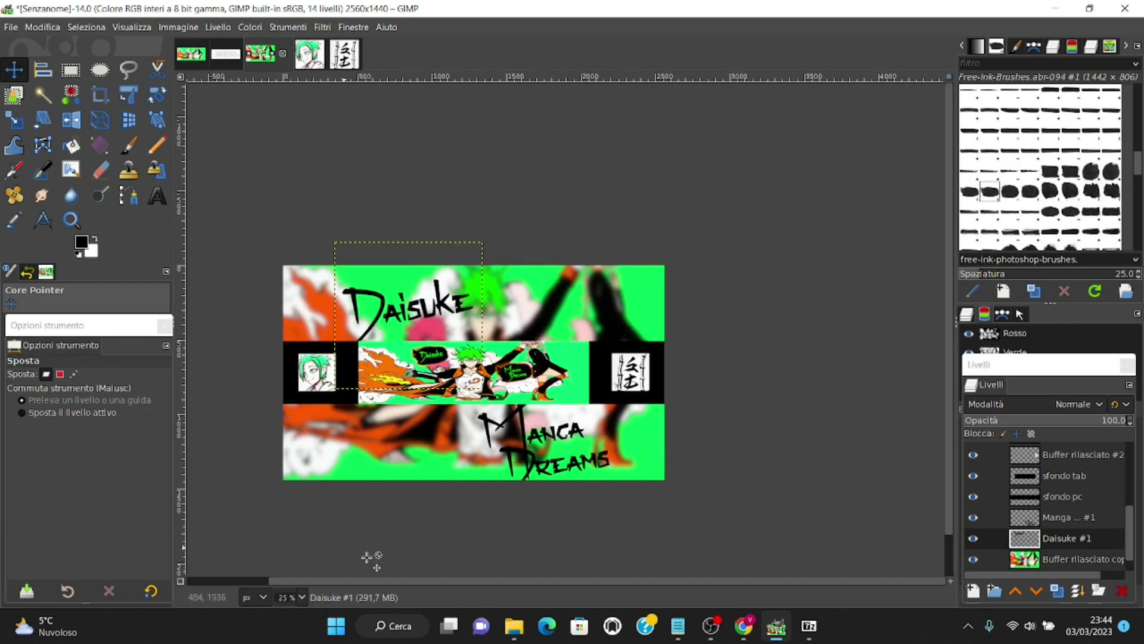
scroll(371, 505, up, 1)
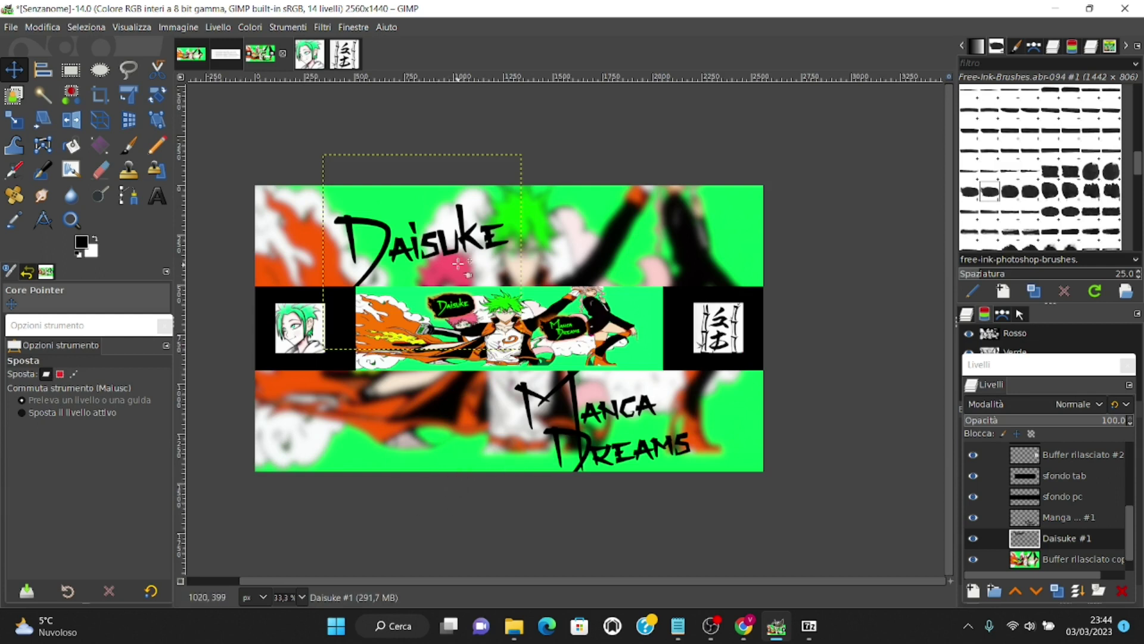
click(1066, 518)
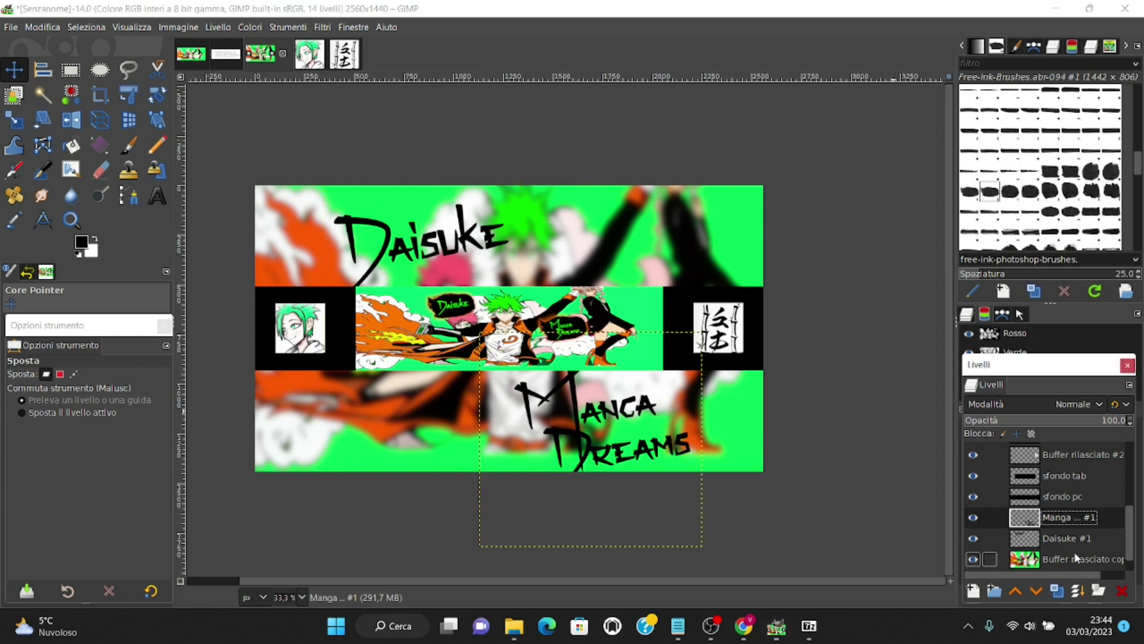
Merge the Manga Dreams title down into the Daisuke layer.
click(1079, 595)
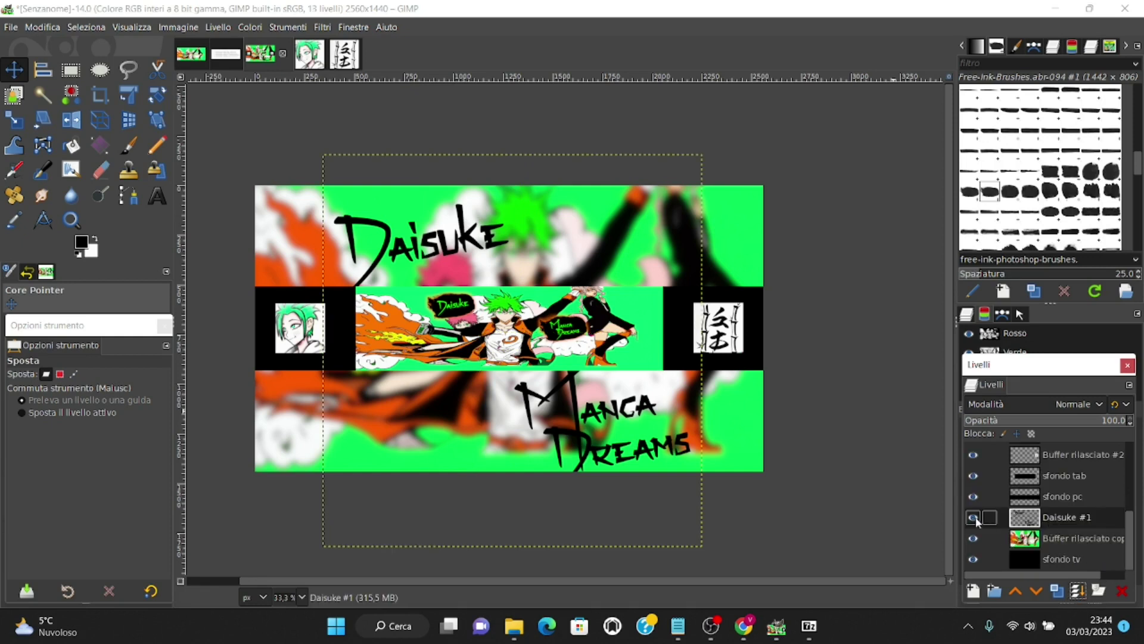
shift+click(973, 517)
shift+click(975, 518)
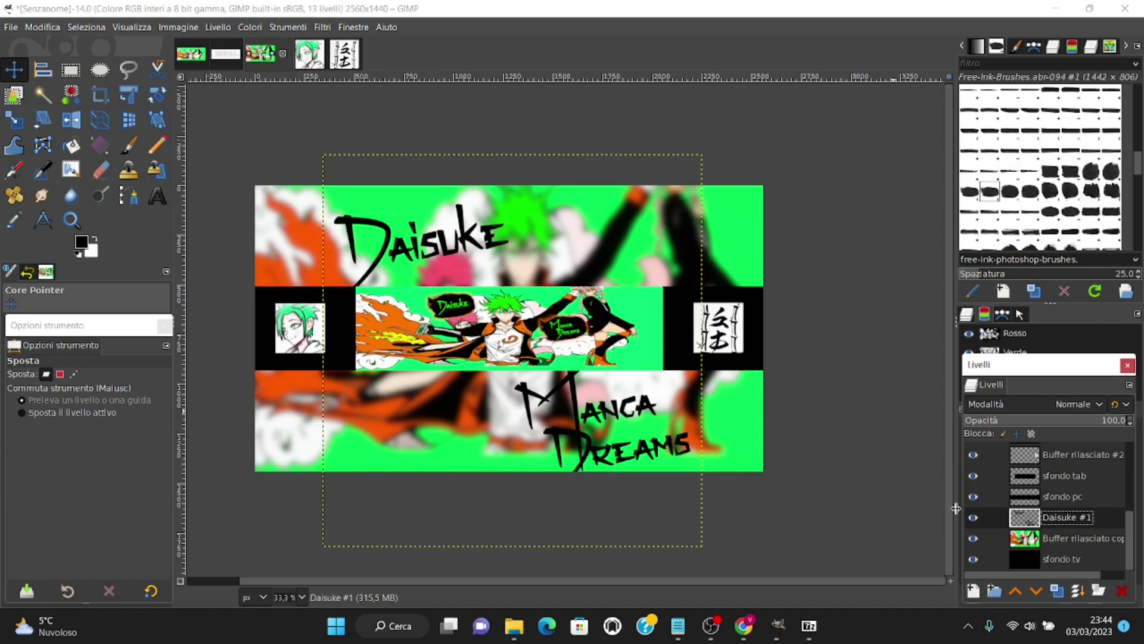
Set the merged titles layer's blend mode to Fondi grana.
click(1082, 405)
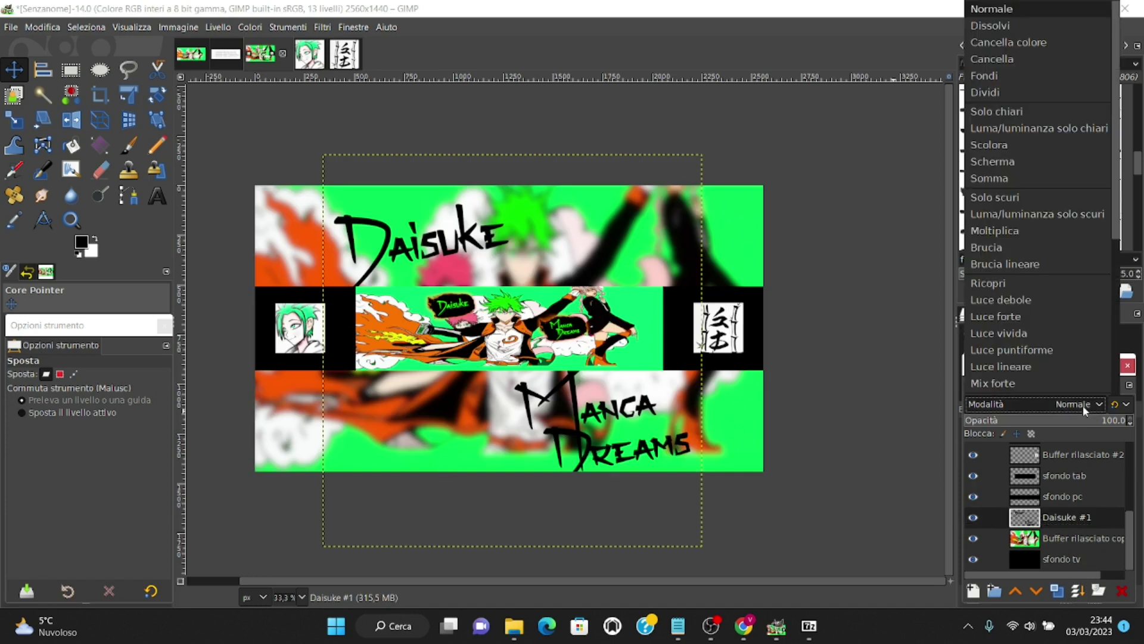
scroll(1049, 268, down, 5)
click(992, 328)
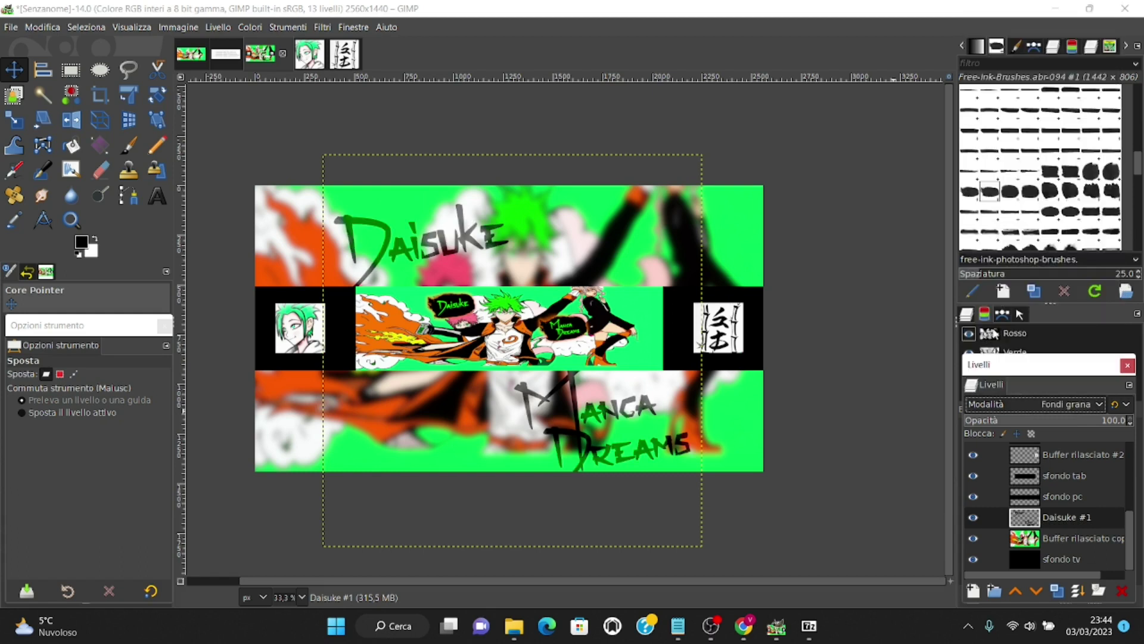
scroll(386, 186, up, 3)
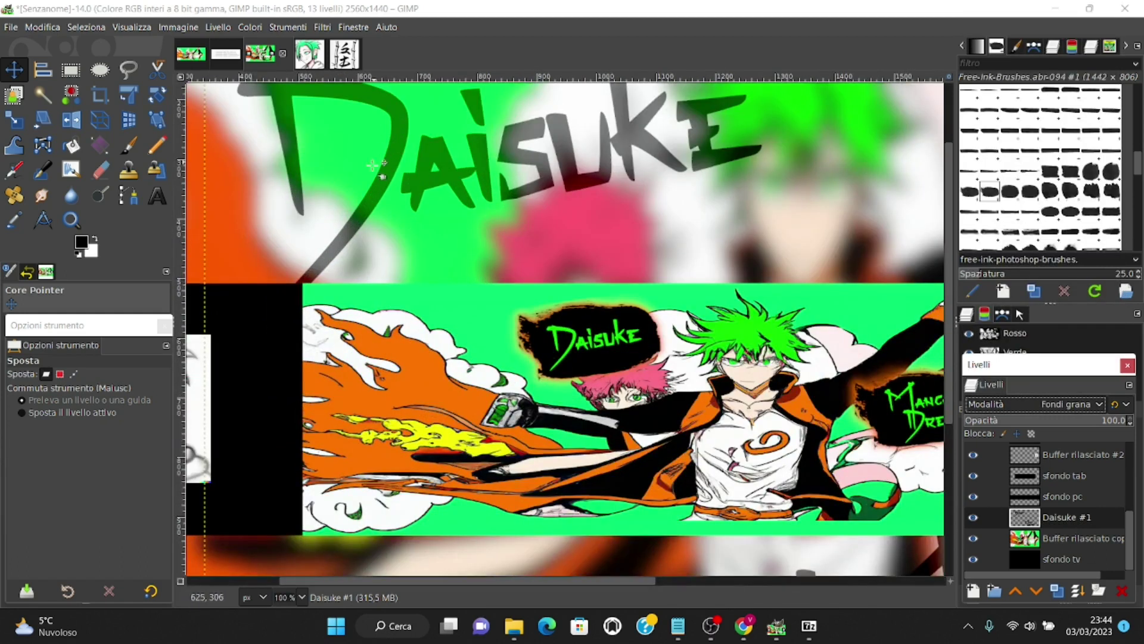
scroll(701, 185, down, 2)
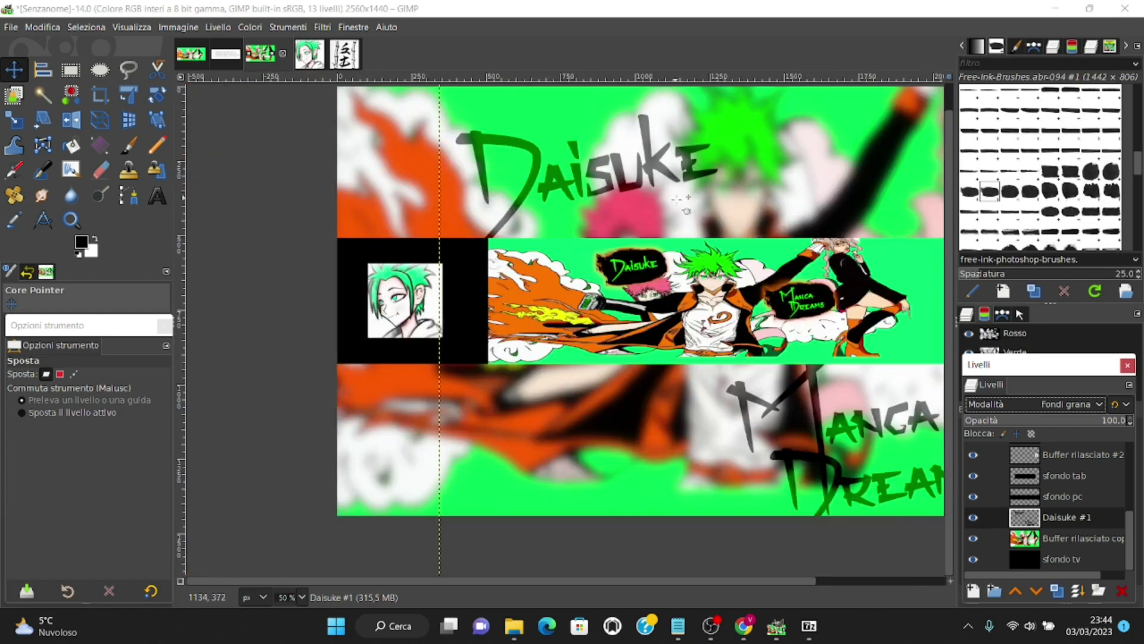
scroll(701, 185, down, 1)
drag(735, 582, 761, 583)
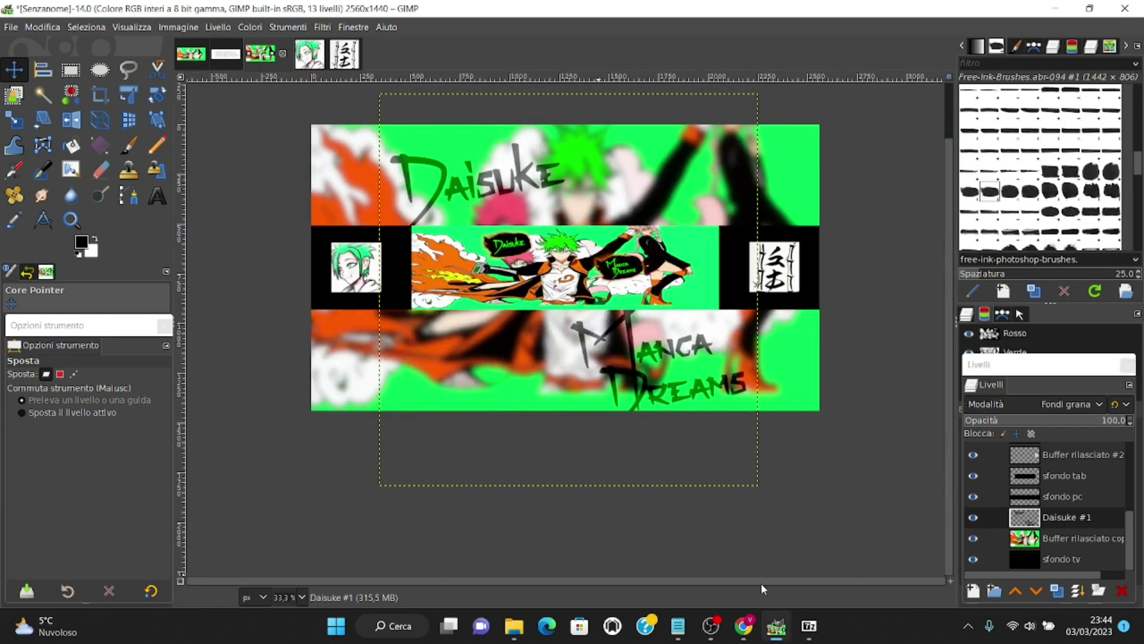
click(1058, 590)
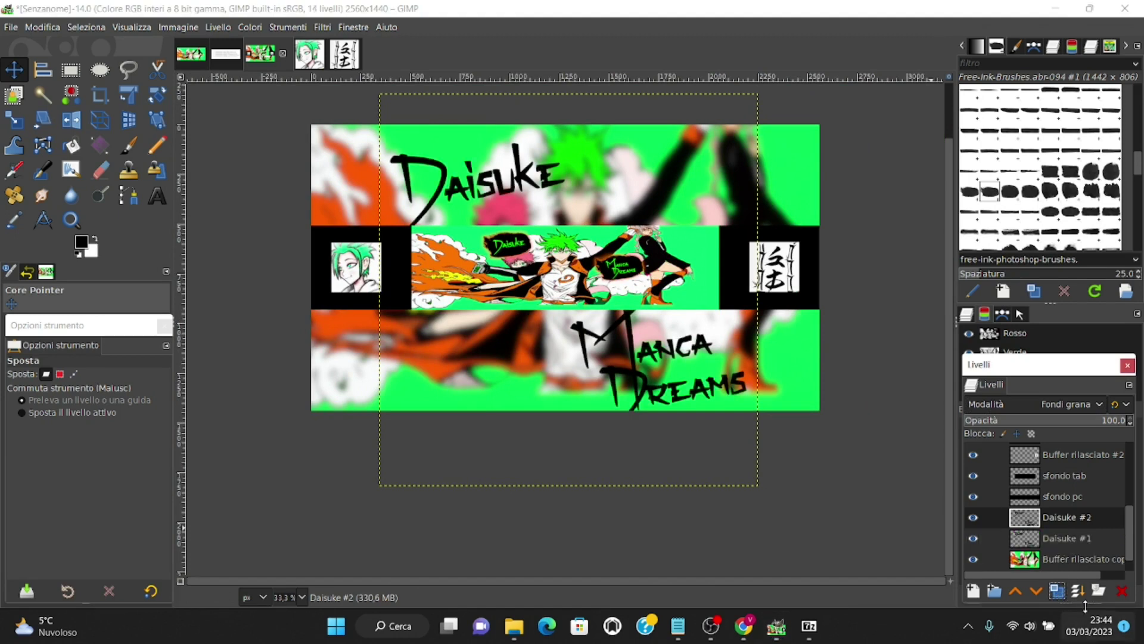
key(ctrl+z)
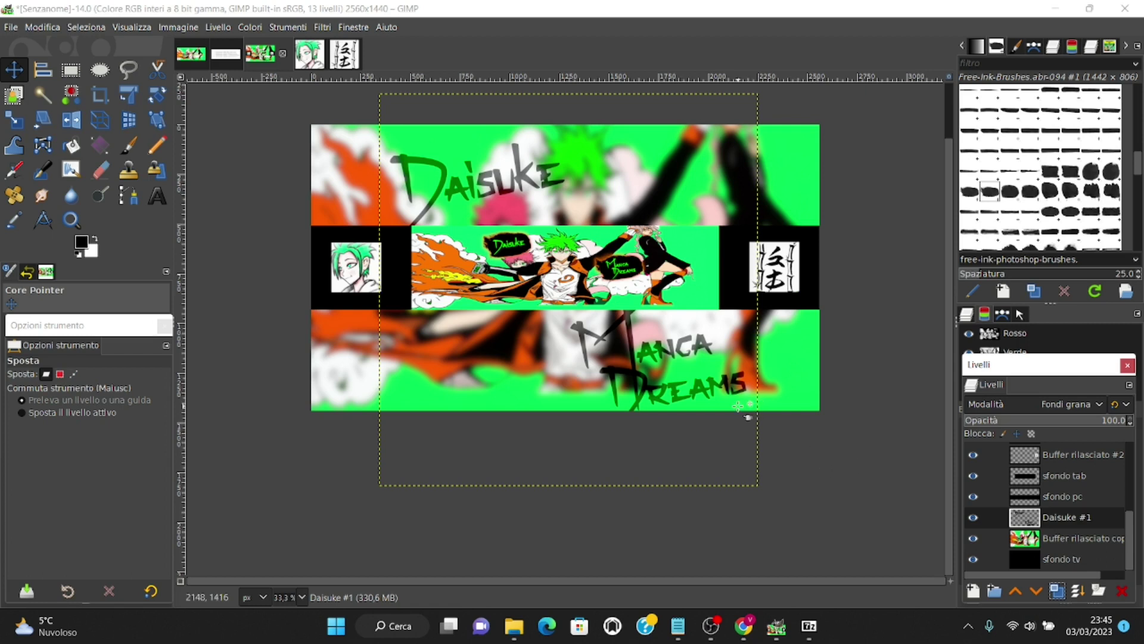
Crop the titles layer to its content and select the sfondo tv layer.
click(218, 27)
click(259, 307)
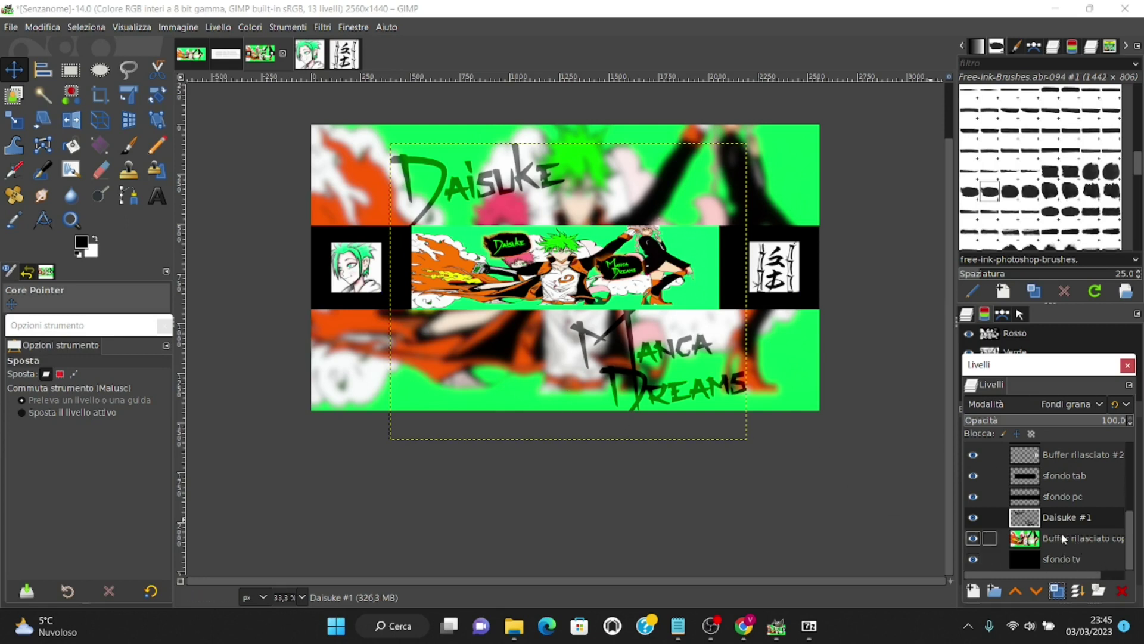
click(1064, 560)
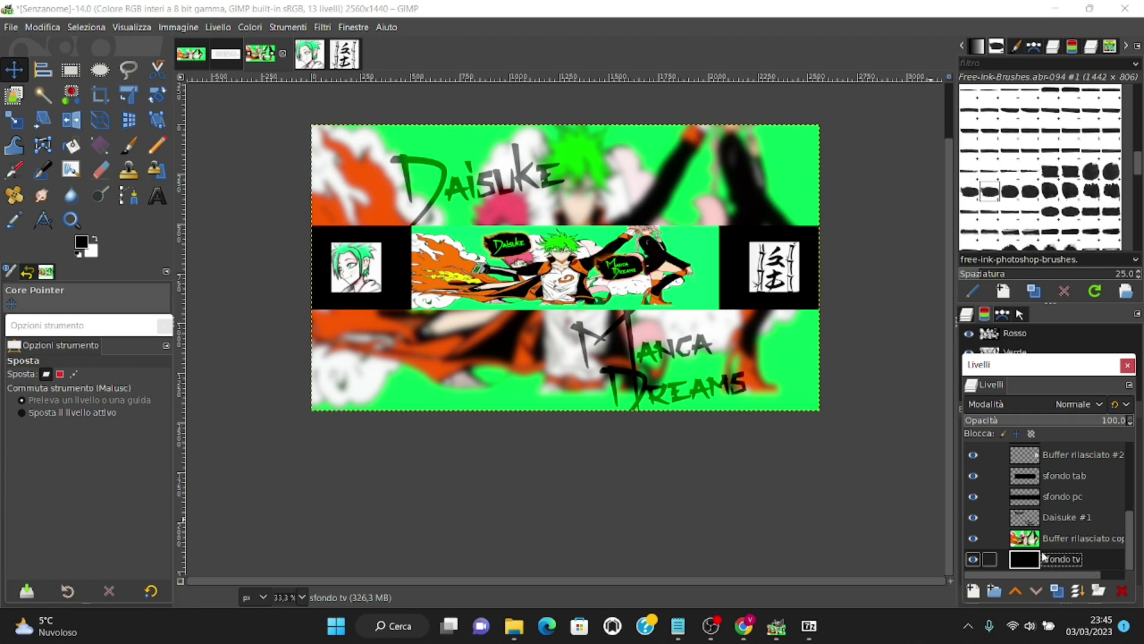
click(12, 28)
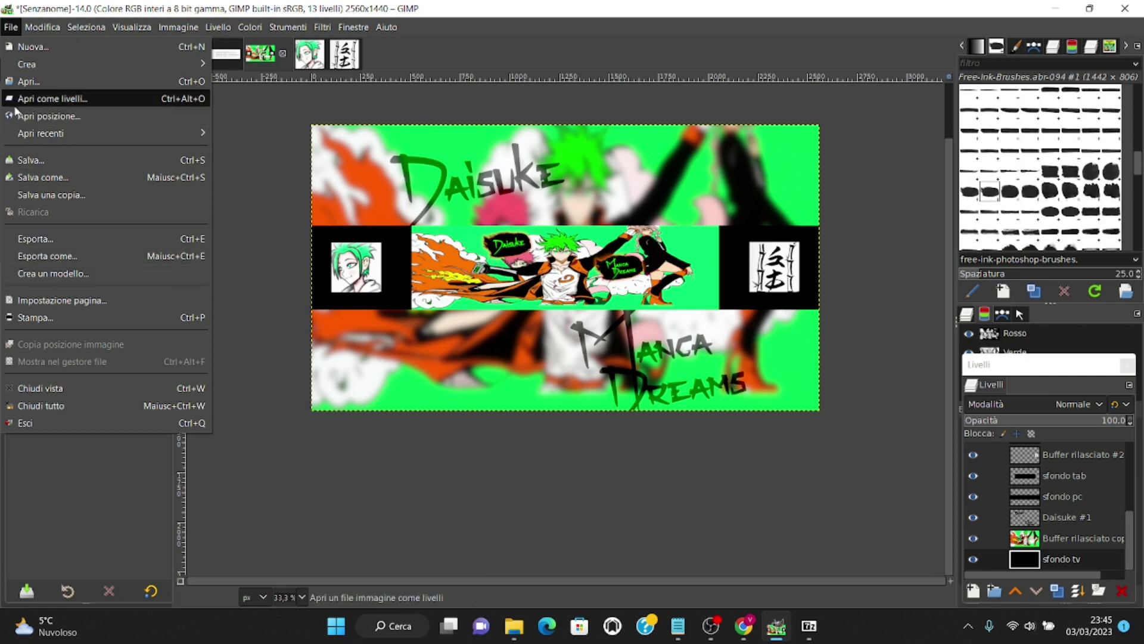
Open background-g76e738d81_1920.jpg as a new layer with Apri come livelli.
click(60, 103)
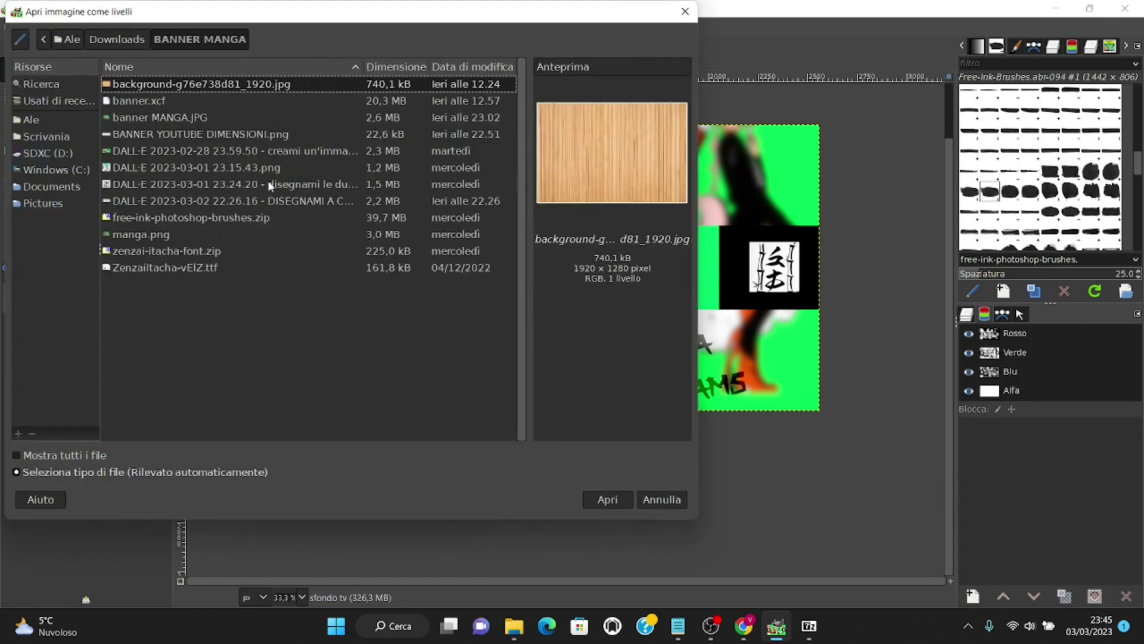
click(132, 101)
key(Up)
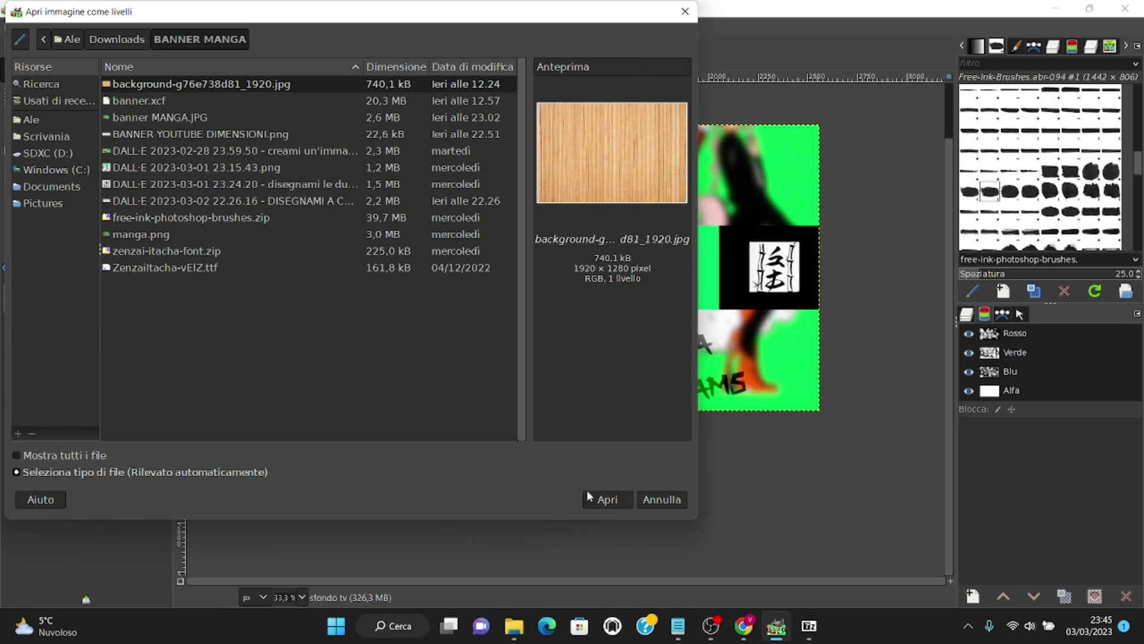
click(608, 500)
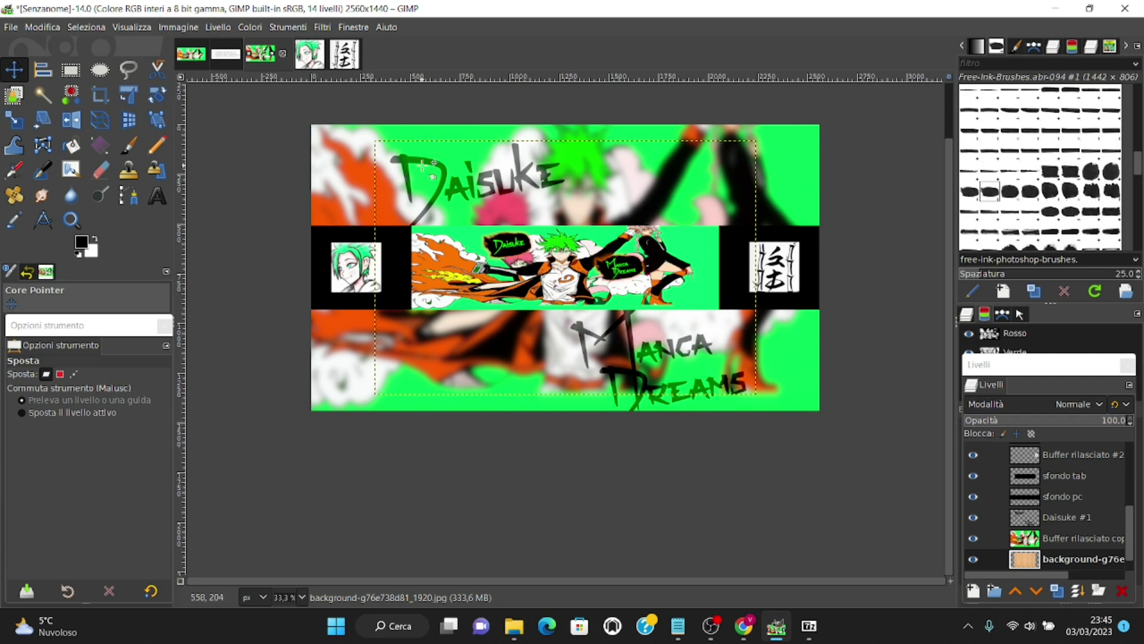
shift+click(974, 559)
shift+click(973, 559)
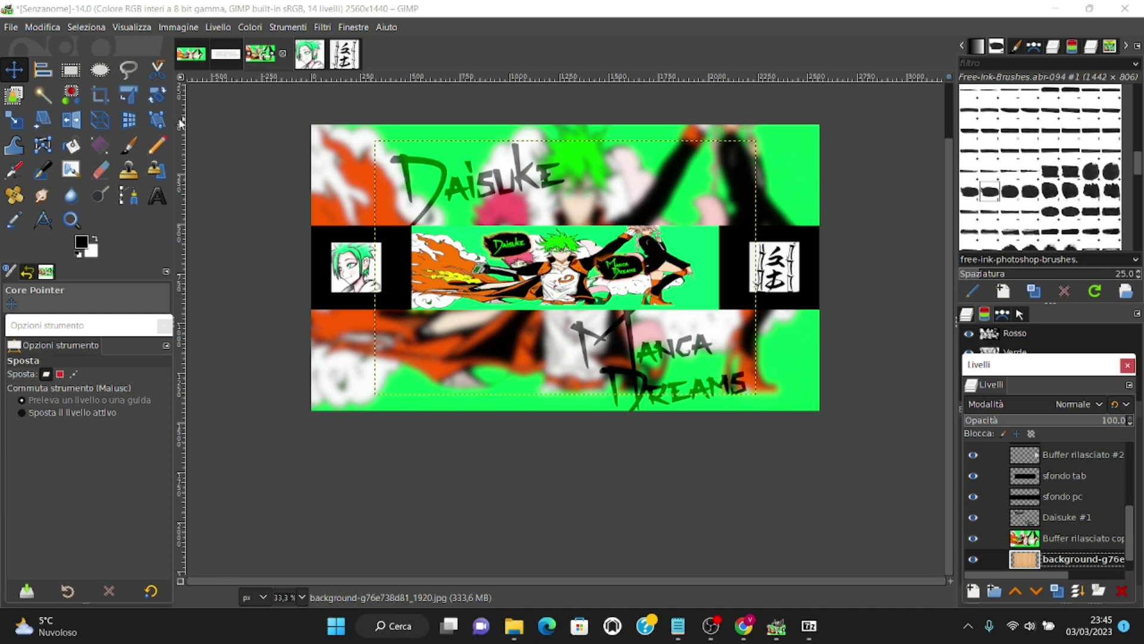
Scale the bamboo texture layer to 2560 × 1440 pixels.
click(158, 94)
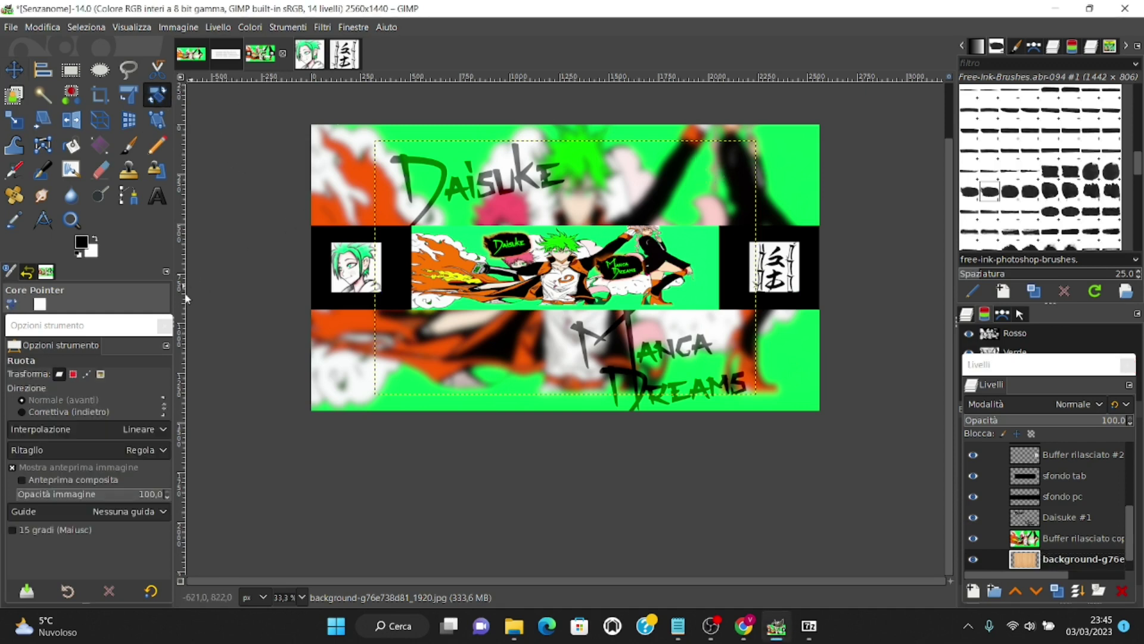
click(15, 120)
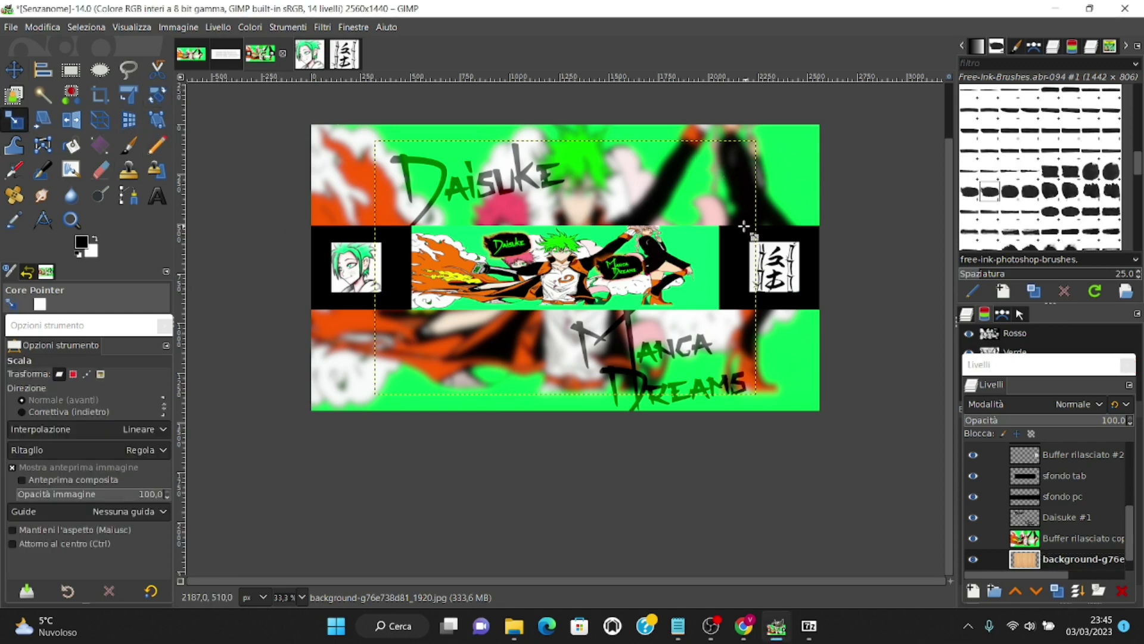
click(656, 203)
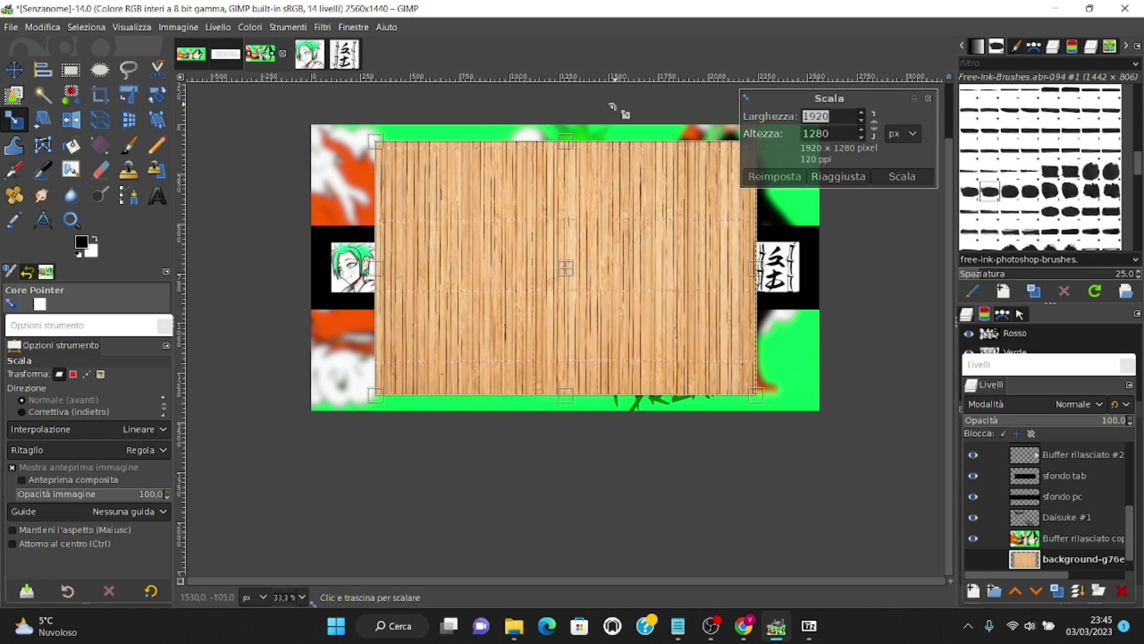
text(256)
text(1440)
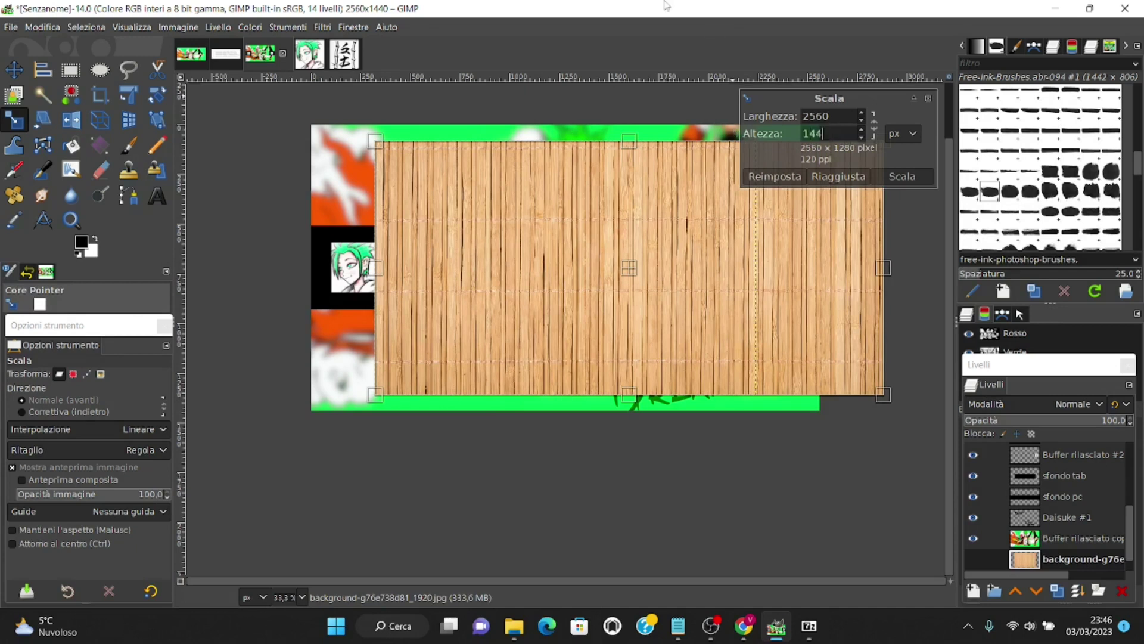
click(902, 176)
Show the bamboo layer alone and shift it toward the canvas's top-left corner.
click(10, 74)
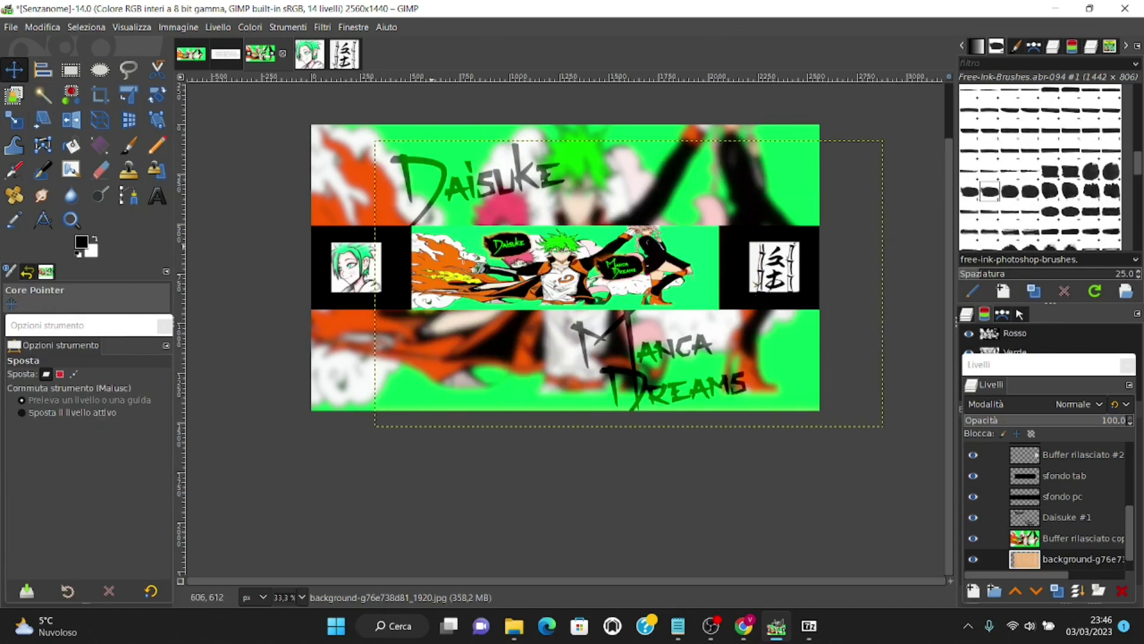
shift+click(973, 559)
drag(642, 262, 580, 245)
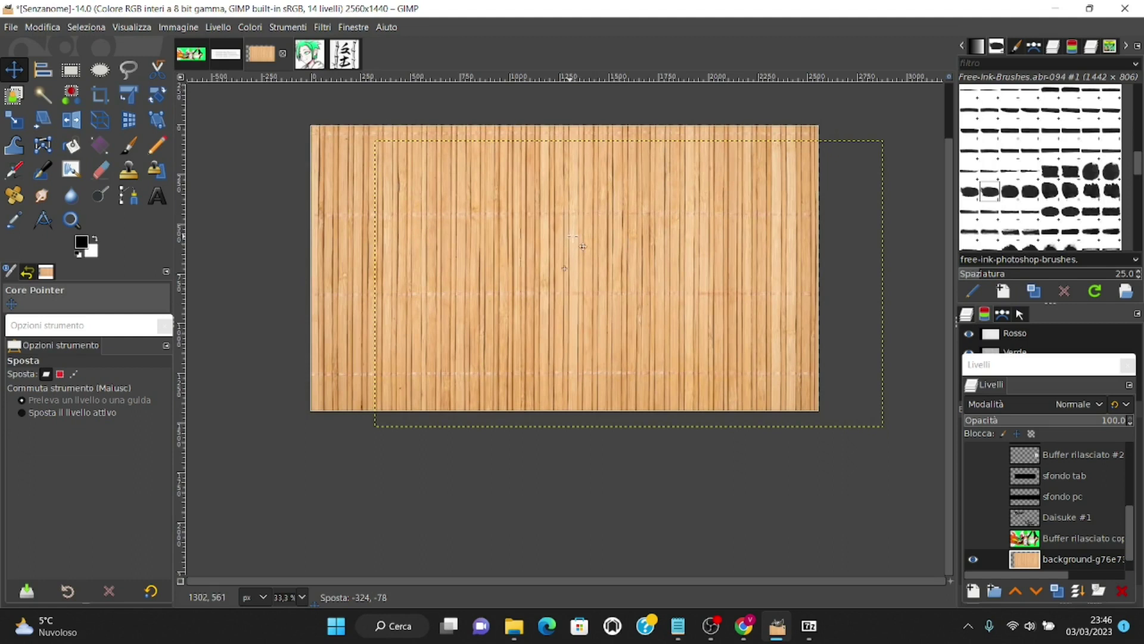
Make all banner layers visible again and scroll through the Layers panel.
scroll(834, 417, up, 5)
scroll(815, 465, down, 1)
scroll(812, 467, down, 3)
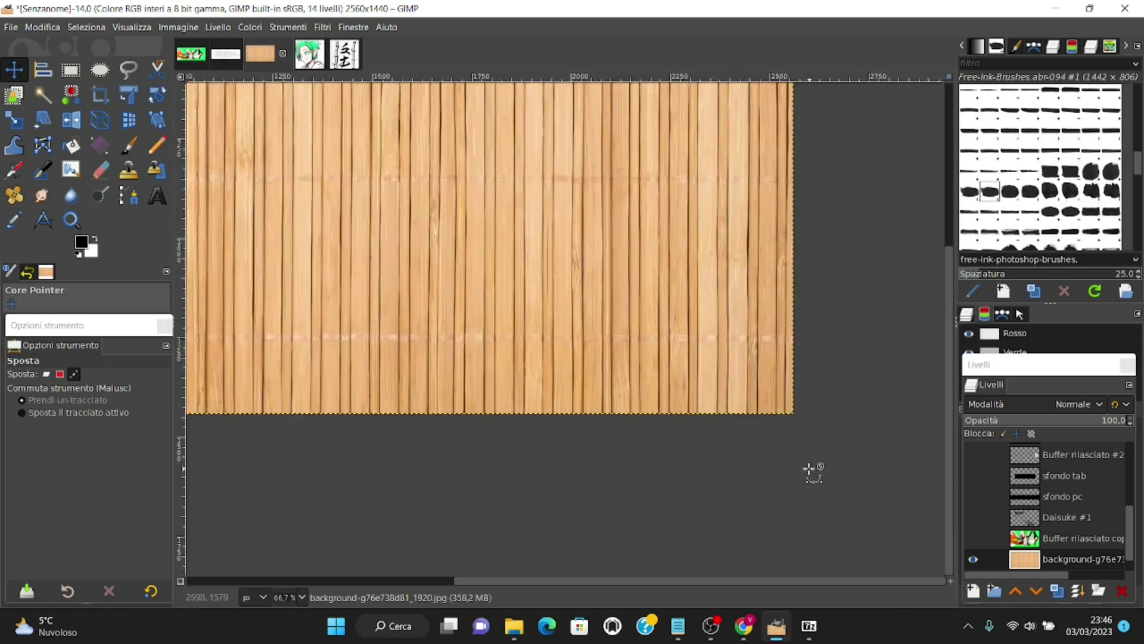
shift+click(973, 559)
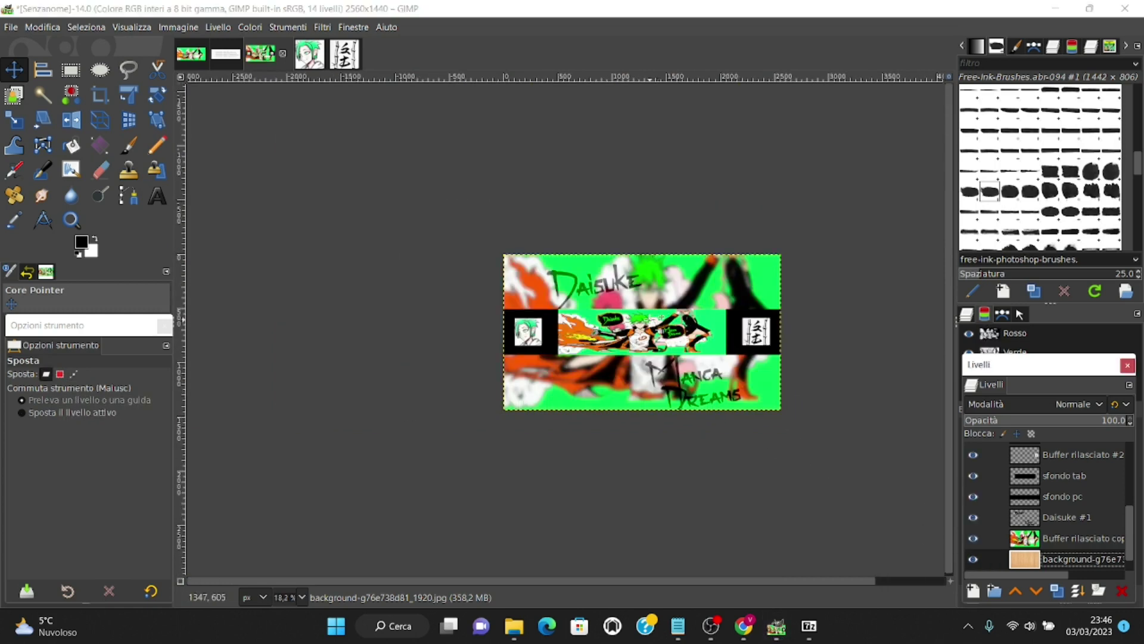
scroll(663, 322, up, 1)
scroll(663, 322, up, 1)
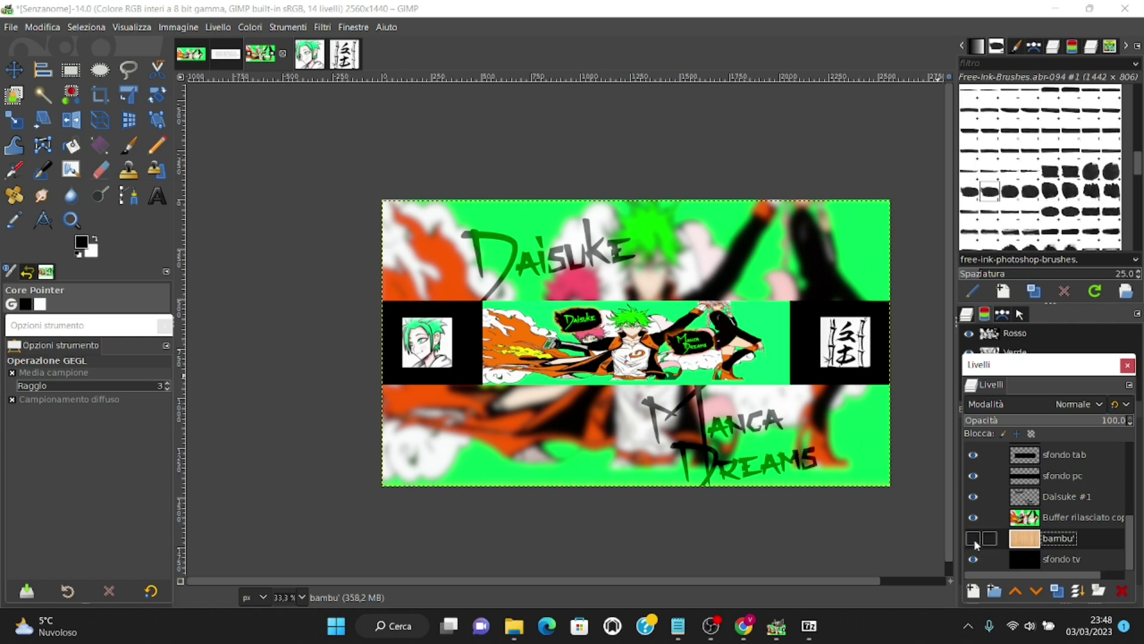
drag(1132, 549, 1132, 476)
Create a new Visibile layer from everything visible and show only that layer.
right_click(1055, 444)
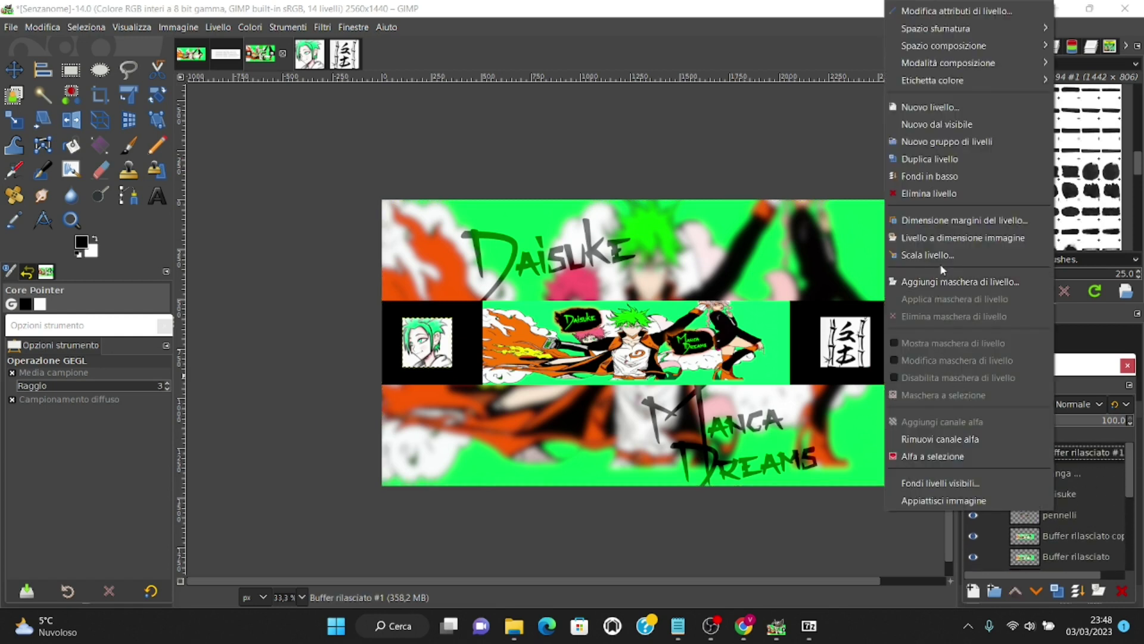
click(944, 124)
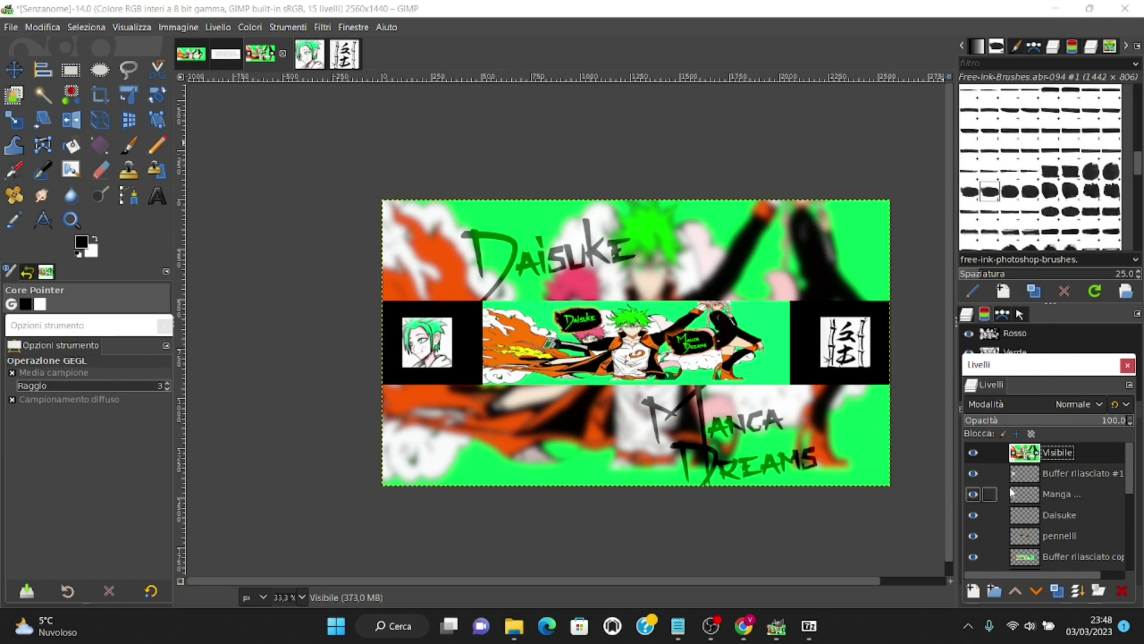
shift+click(971, 454)
Turn the bambu' layer back on, then make the Visibile layer active.
drag(1132, 484, 1123, 566)
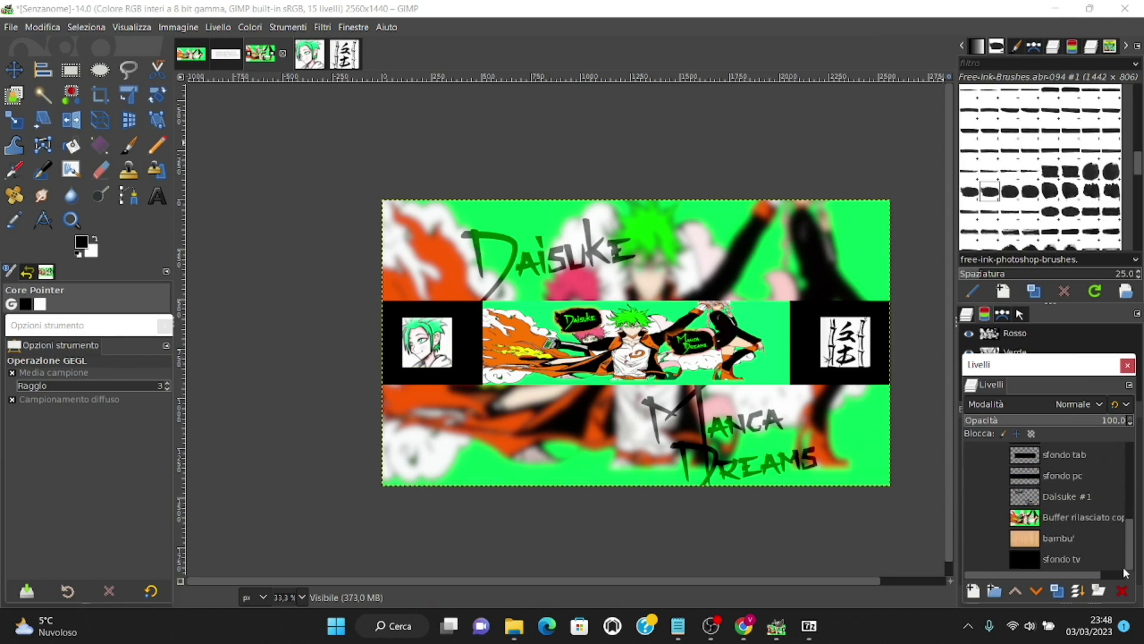
click(978, 540)
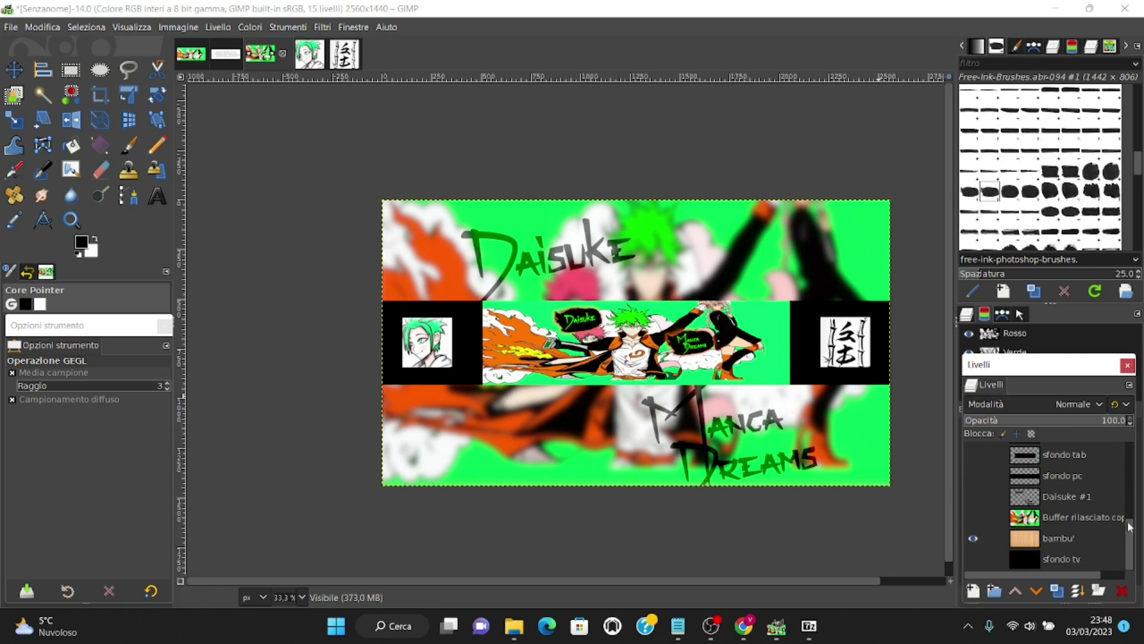
scroll(1061, 513, up, 3)
scroll(1060, 513, down, 2)
scroll(1058, 536, down, 2)
click(1059, 539)
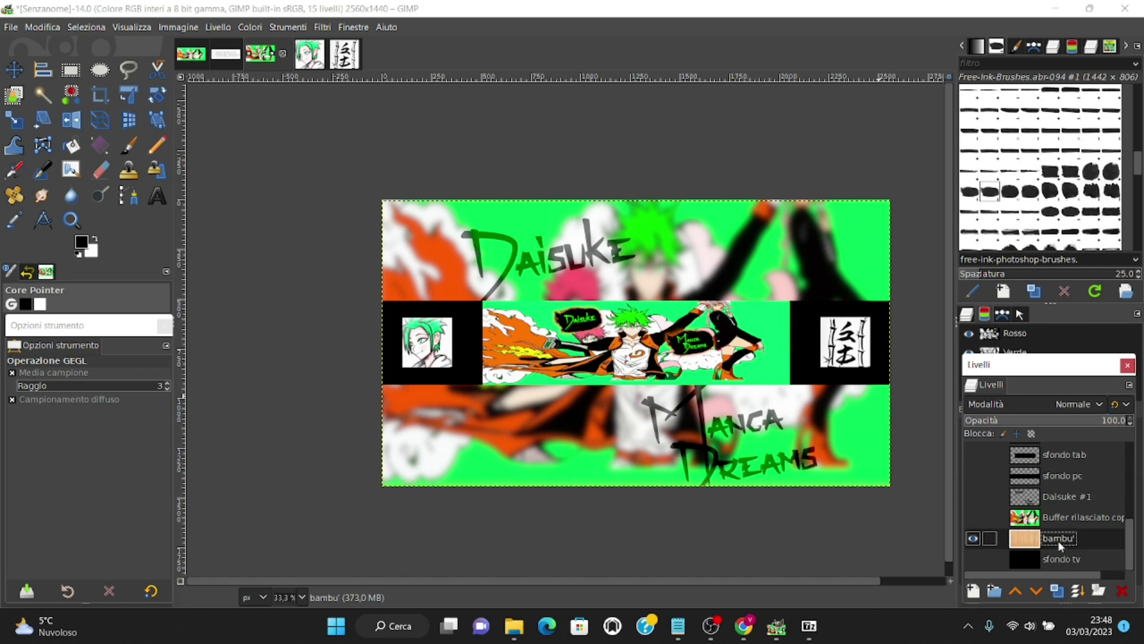
drag(1132, 532, 1133, 459)
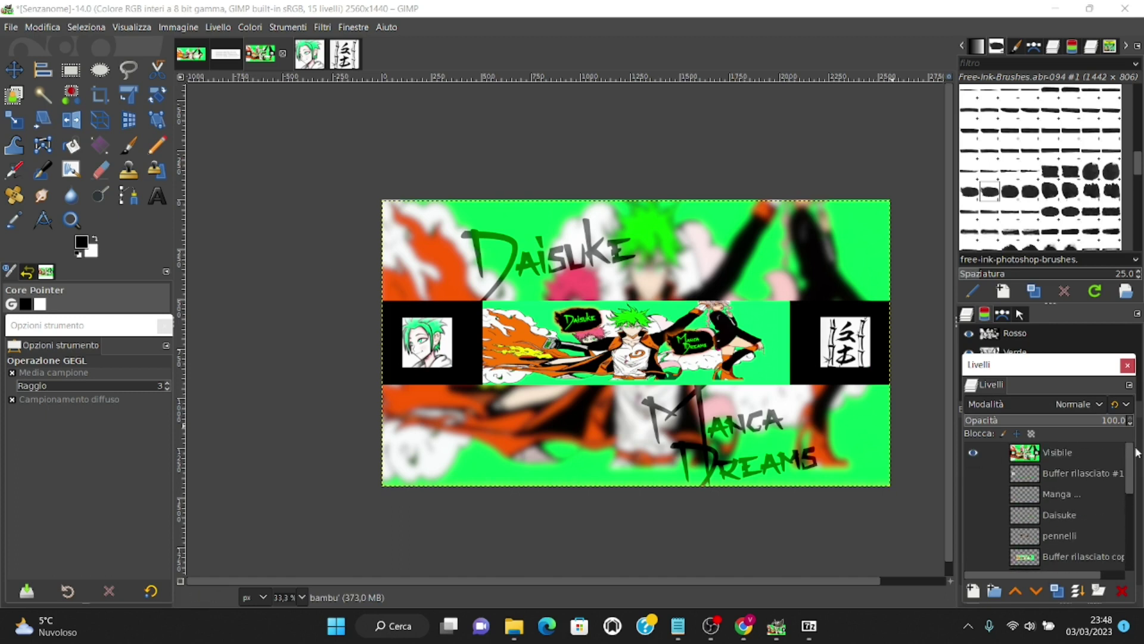
click(1061, 451)
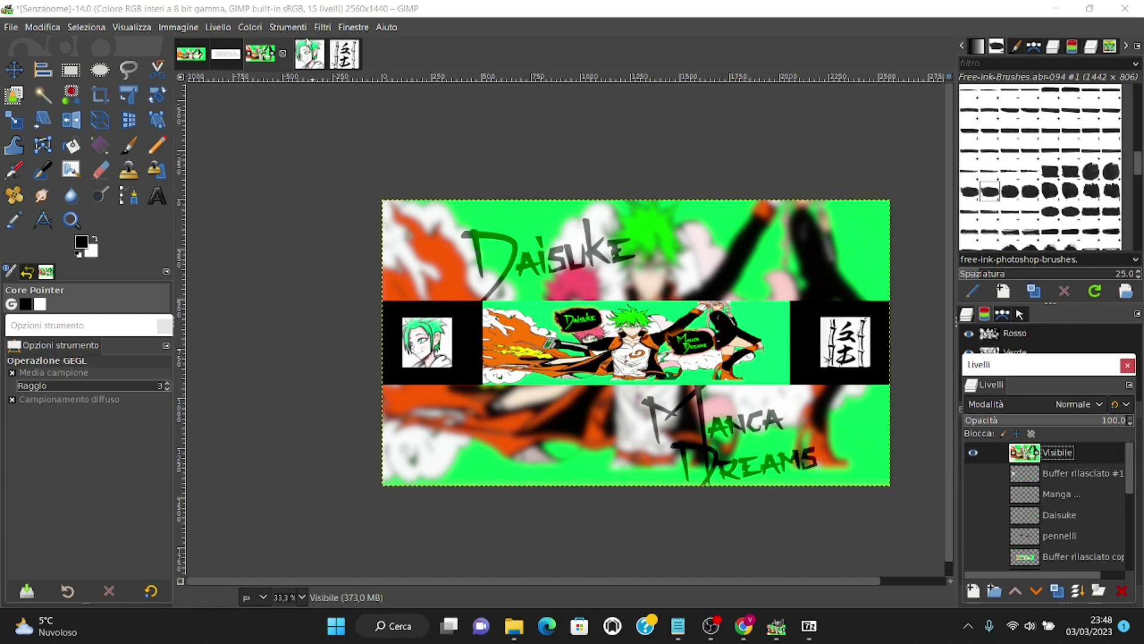
Start a Bump Map filter using the bambu' layer as its texture input.
click(325, 28)
mouse_move(344, 229)
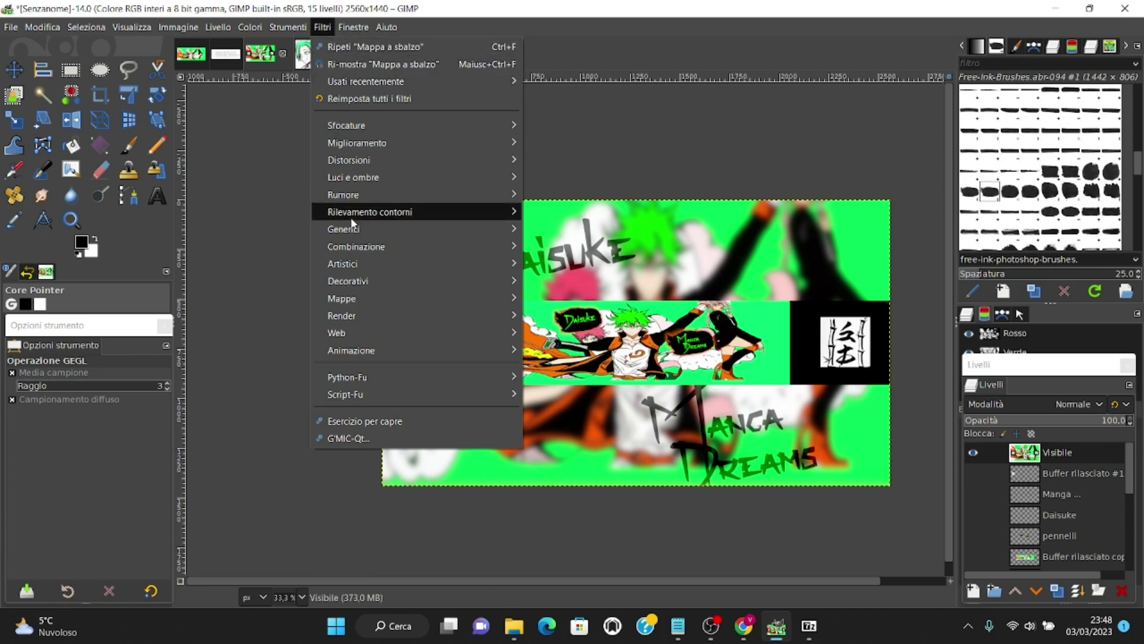
mouse_move(342, 298)
click(563, 294)
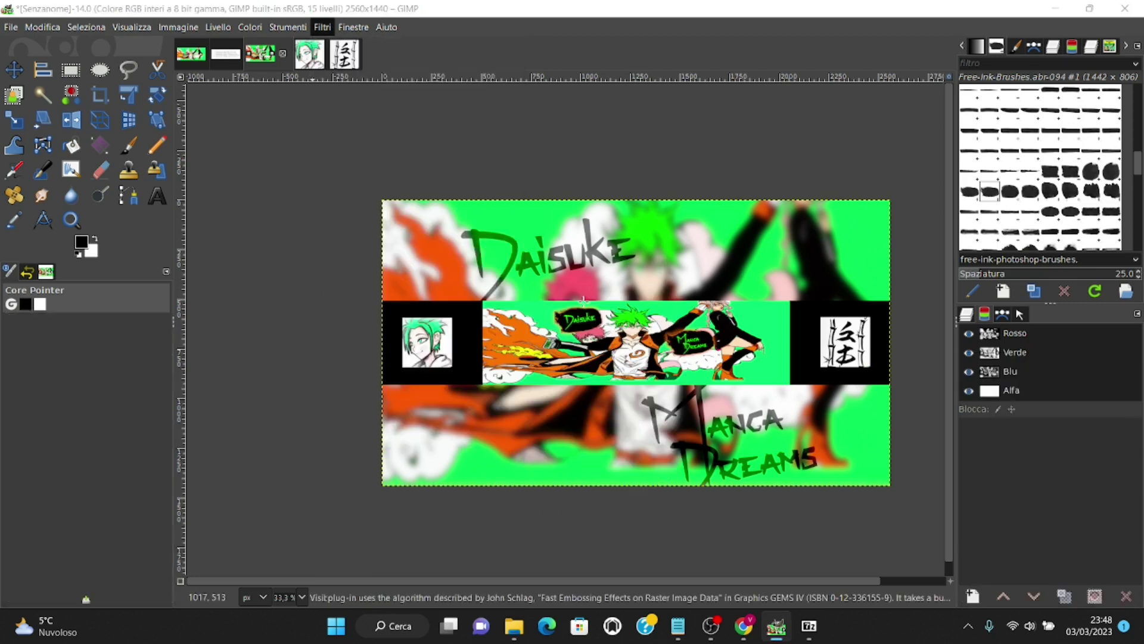
click(104, 247)
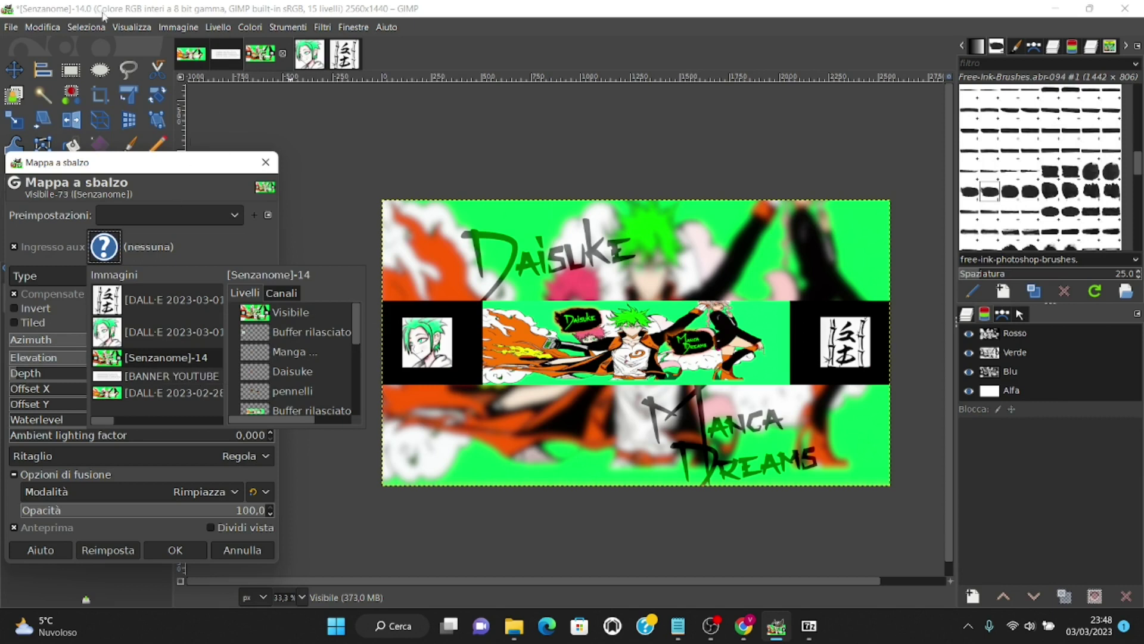
drag(356, 320, 360, 387)
scroll(322, 404, up, 5)
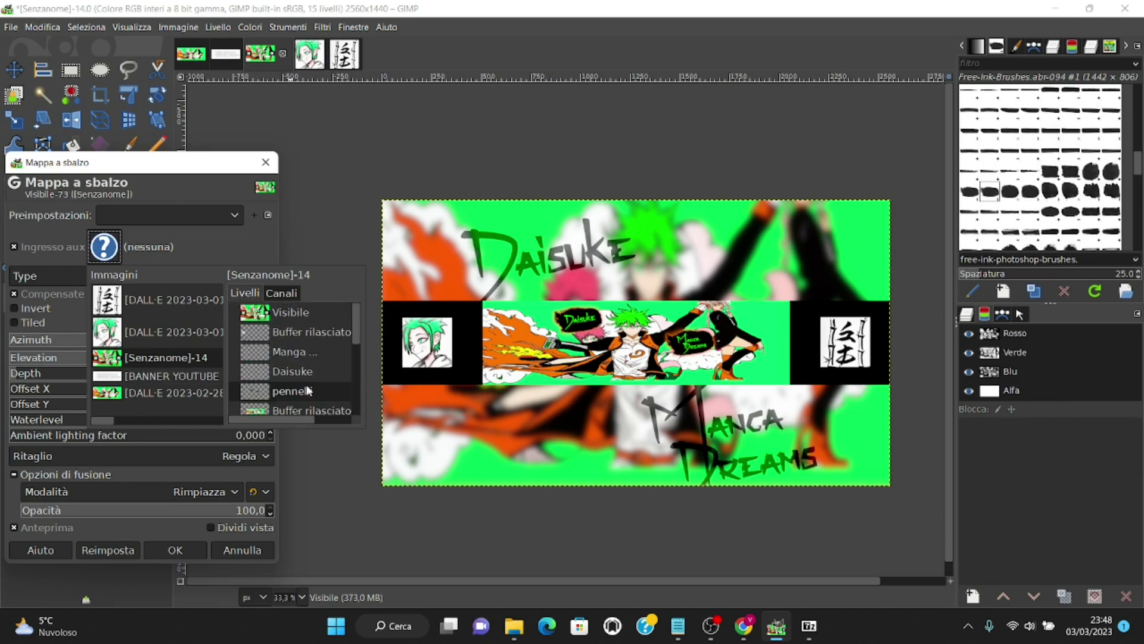
drag(358, 346, 345, 415)
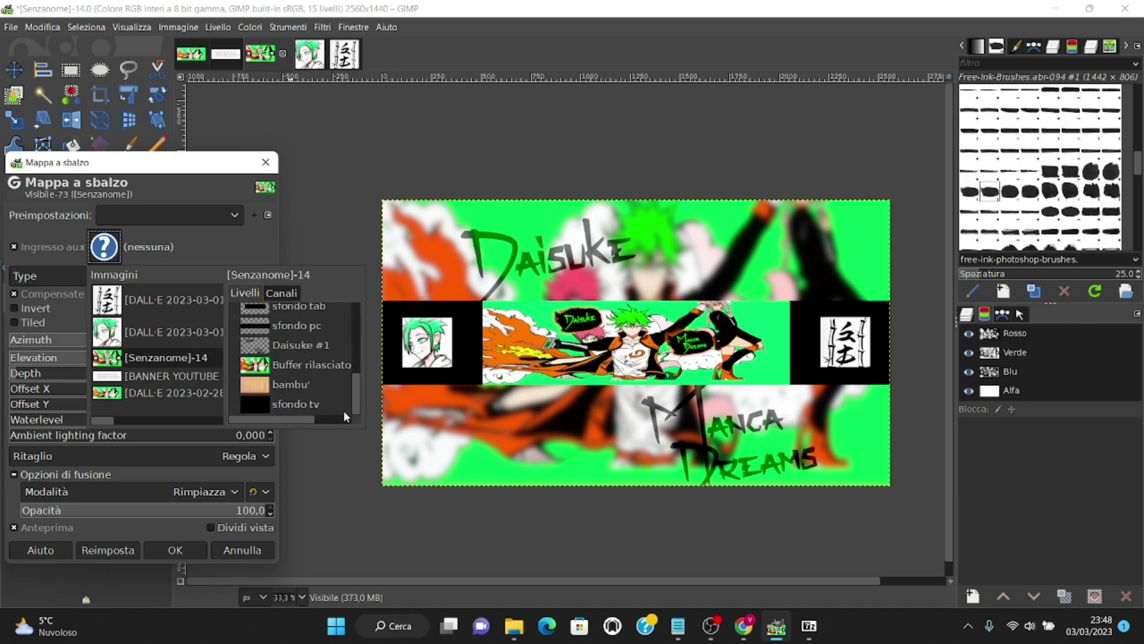
click(295, 386)
Adjust the emboss lighting direction and apply the bamboo bump map.
scroll(582, 238, up, 1)
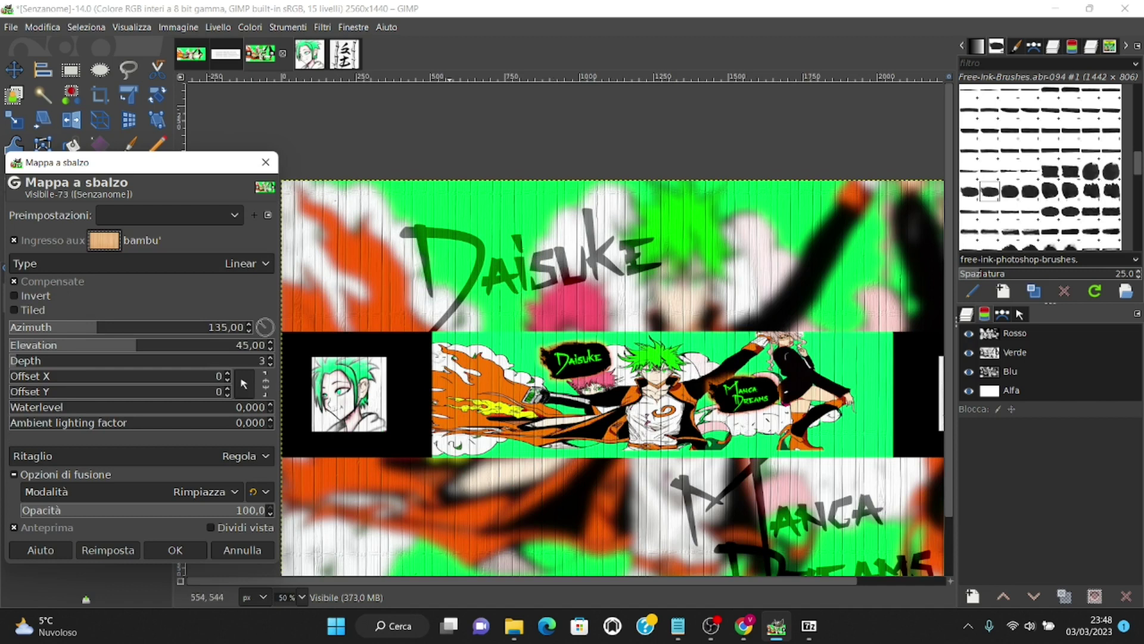
scroll(397, 406, down, 1)
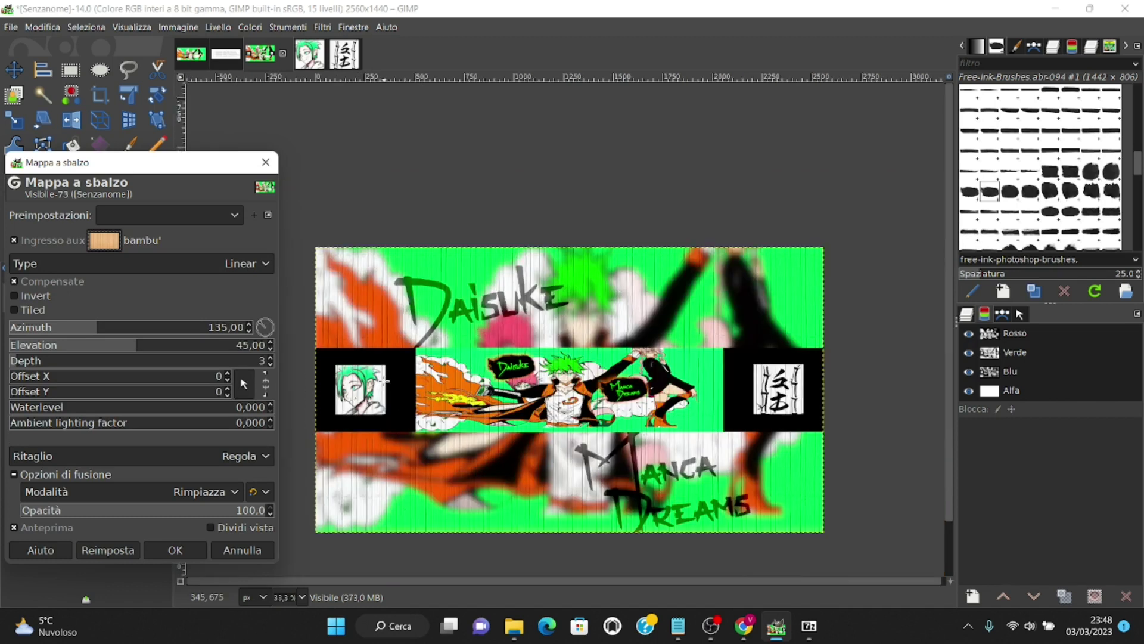
scroll(355, 393, up, 2)
scroll(370, 384, down, 2)
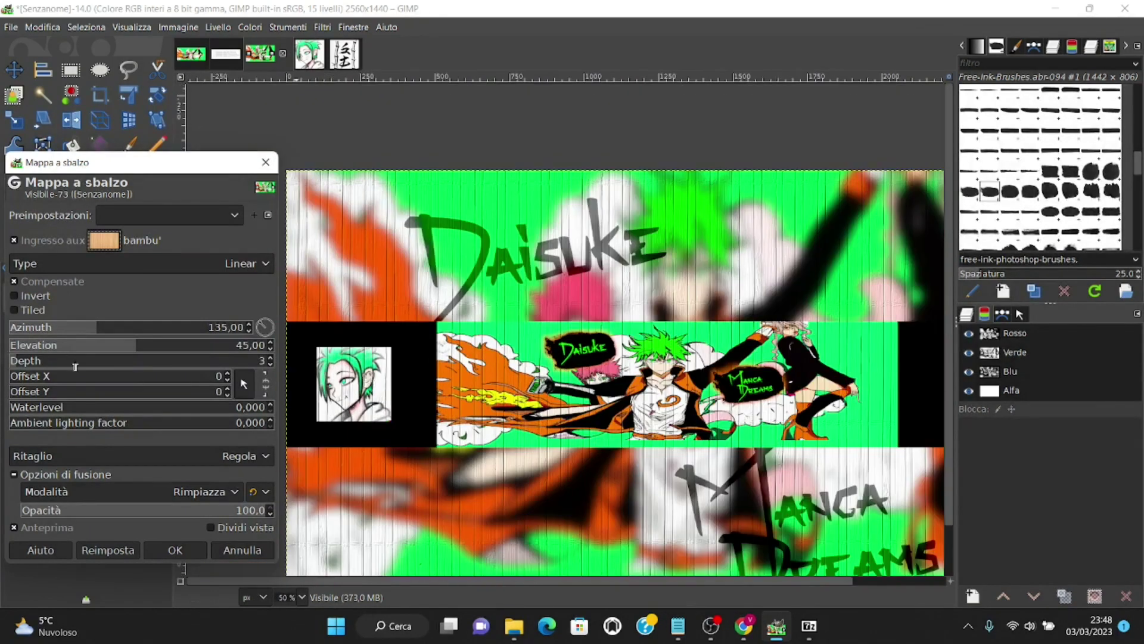
mouse_move(97, 338)
mouse_down()
mouse_move(116, 339)
mouse_move(103, 354)
mouse_up()
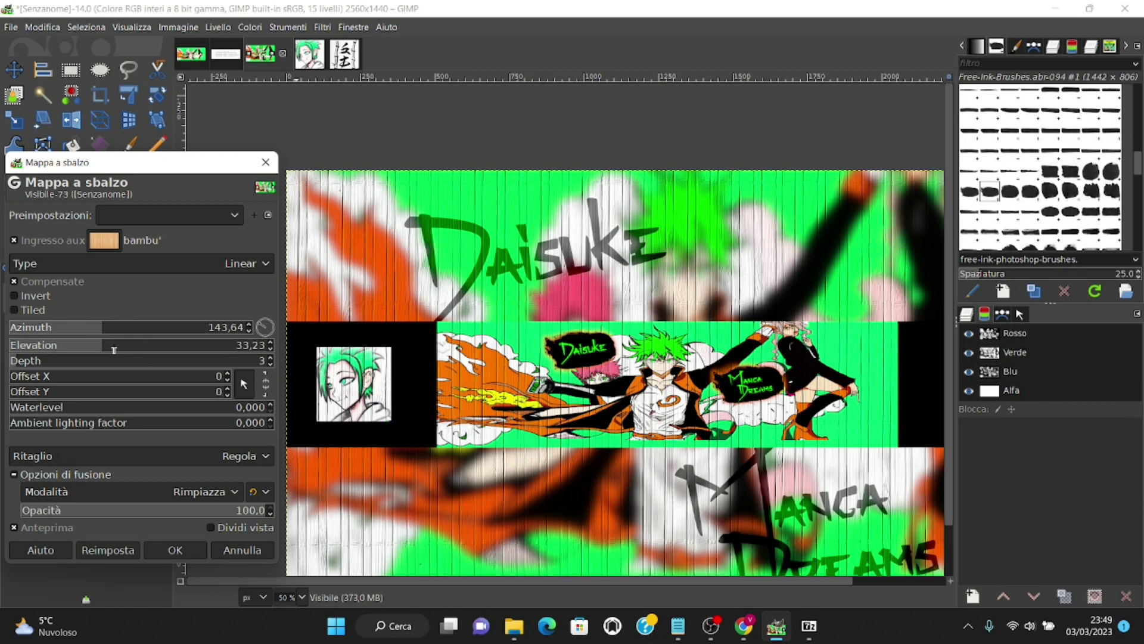
click(174, 550)
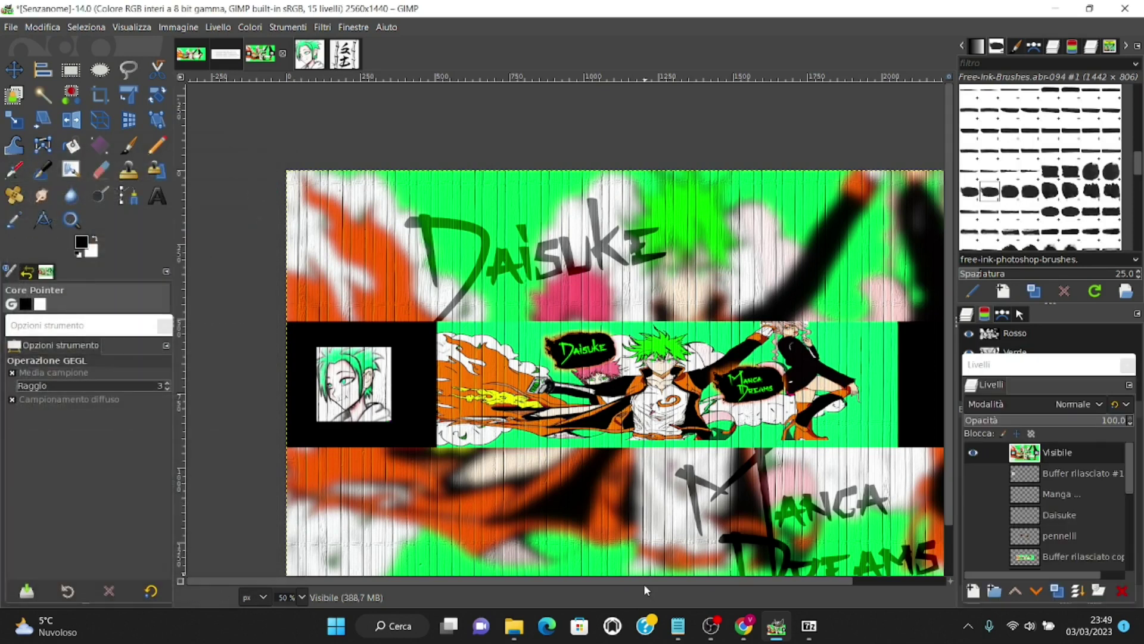
Move the Buffer rilasciato artwork layer to the top of the stack, above Visibile.
scroll(649, 581, right, 3)
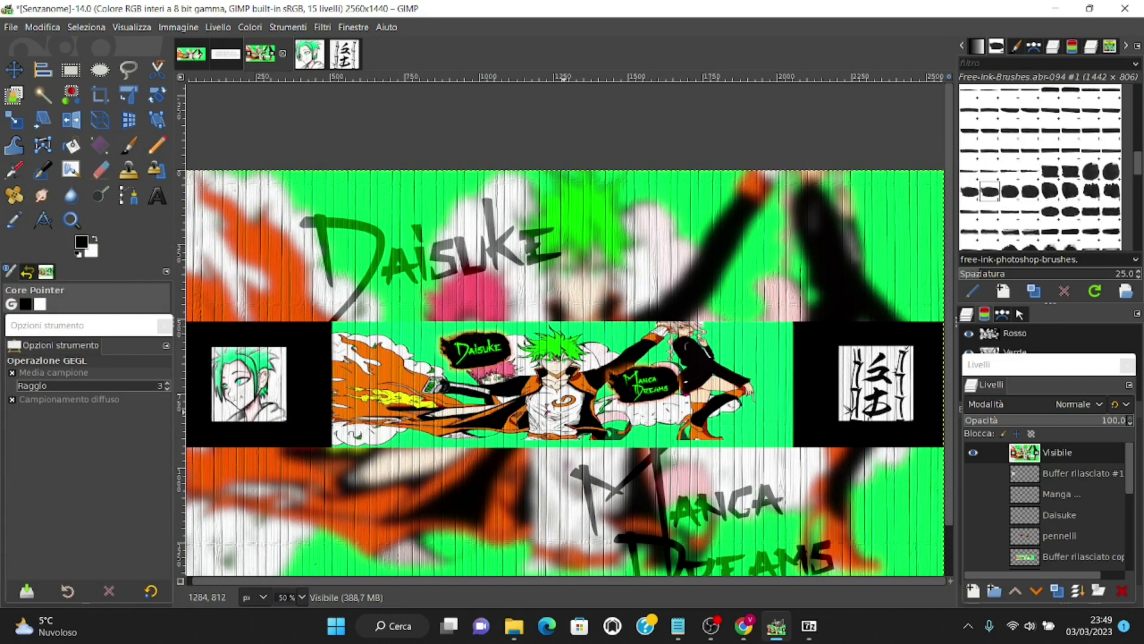
drag(1131, 476, 1136, 518)
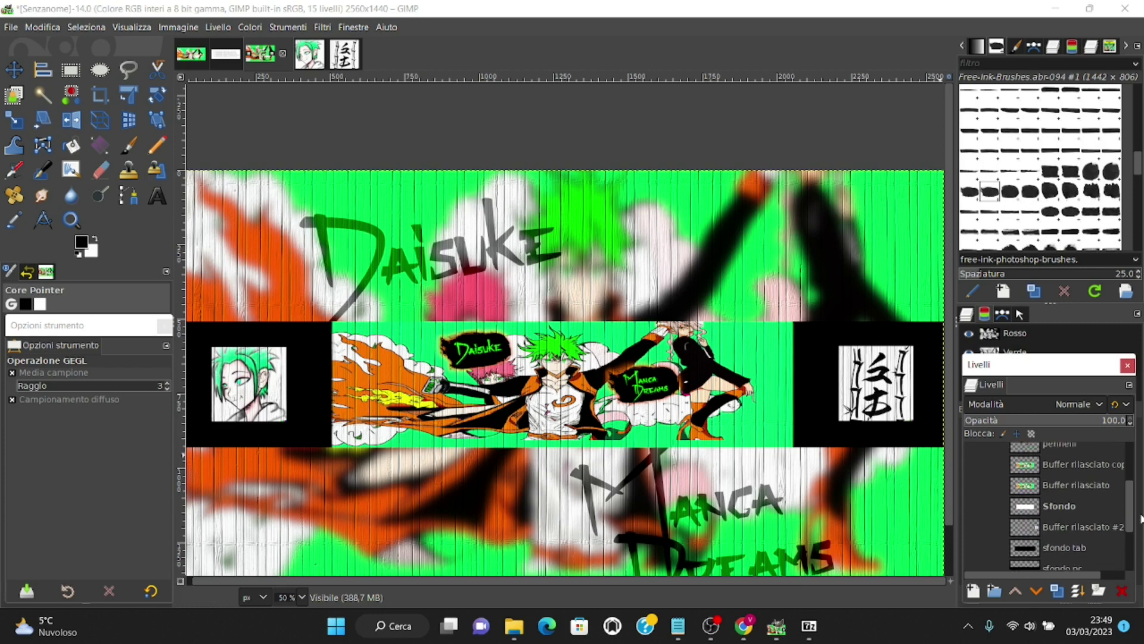
drag(1059, 484, 1059, 448)
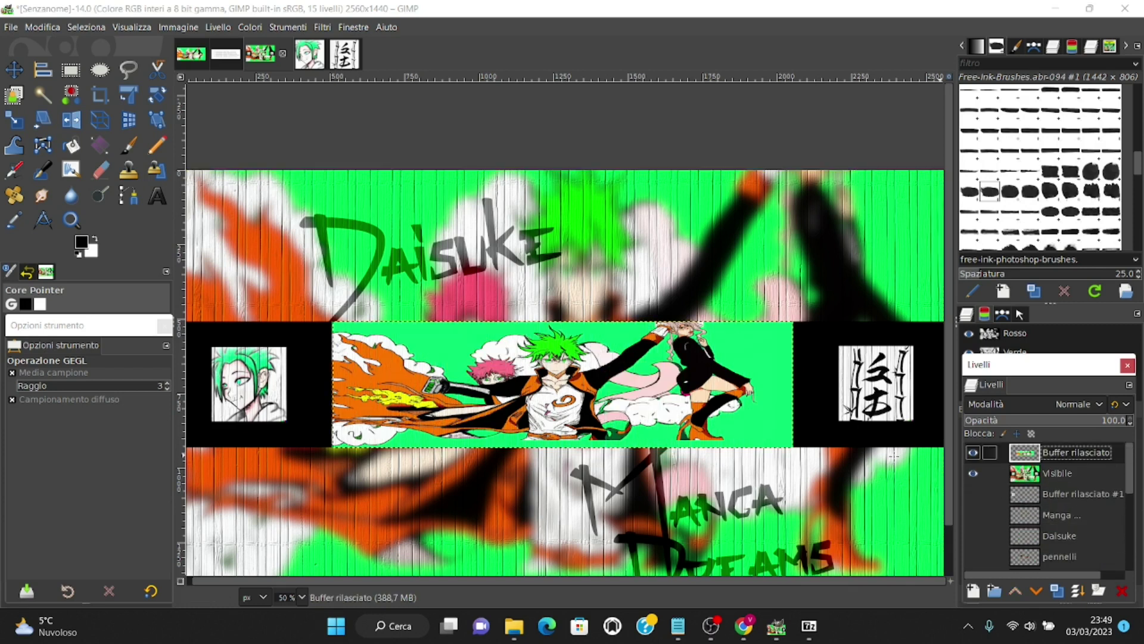
scroll(558, 385, up, 1)
scroll(540, 381, down, 1)
scroll(540, 381, down, 1)
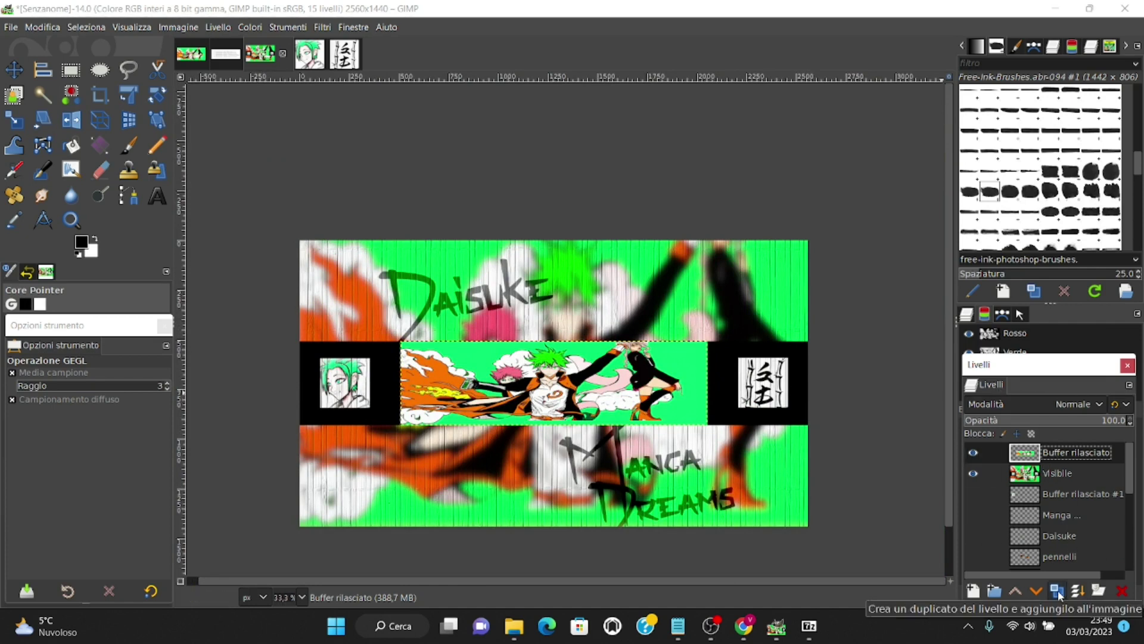
Duplicate the Buffer rilasciato layer and expand the layer to the full image size.
click(1058, 592)
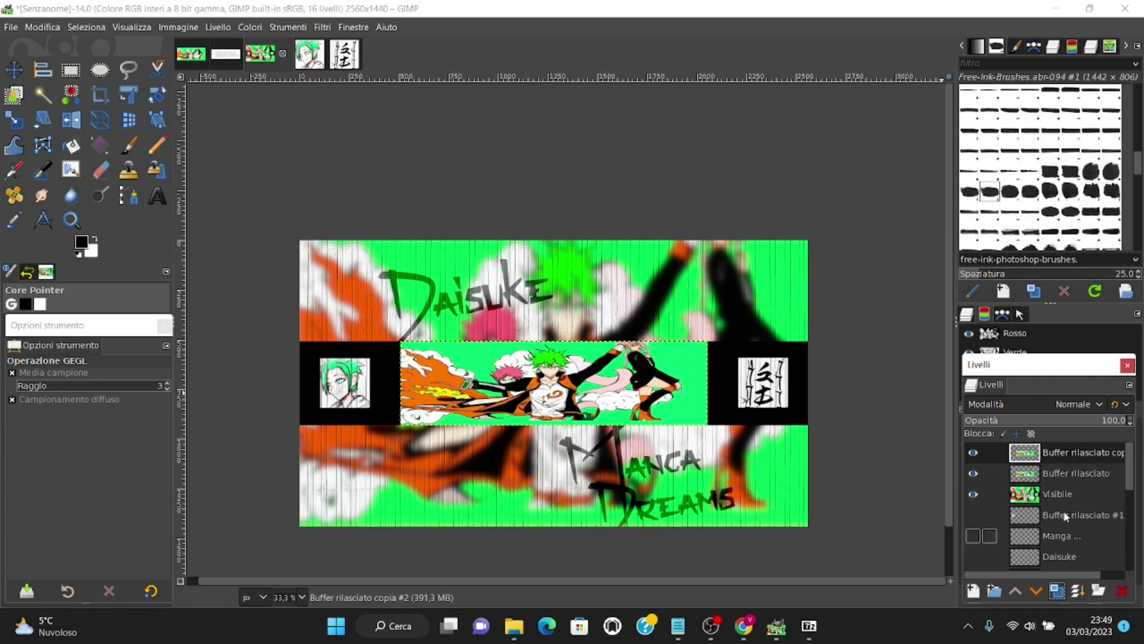
right_click(1068, 475)
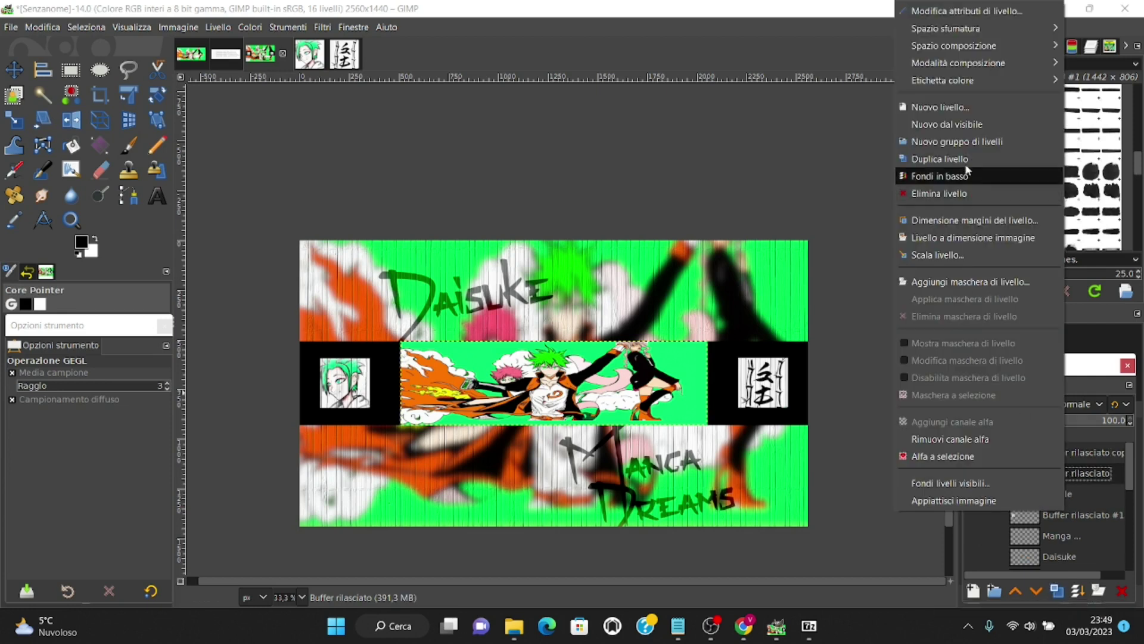
click(967, 238)
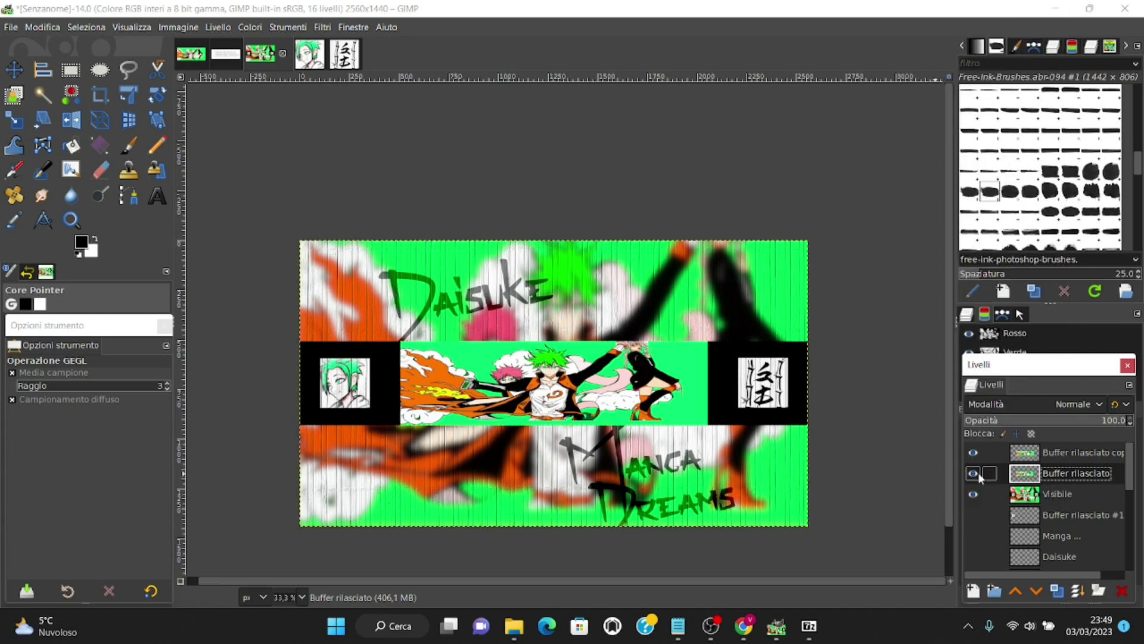
Fill the lower band layer's shape with solid black and check it by toggling visibility.
right_click(1049, 473)
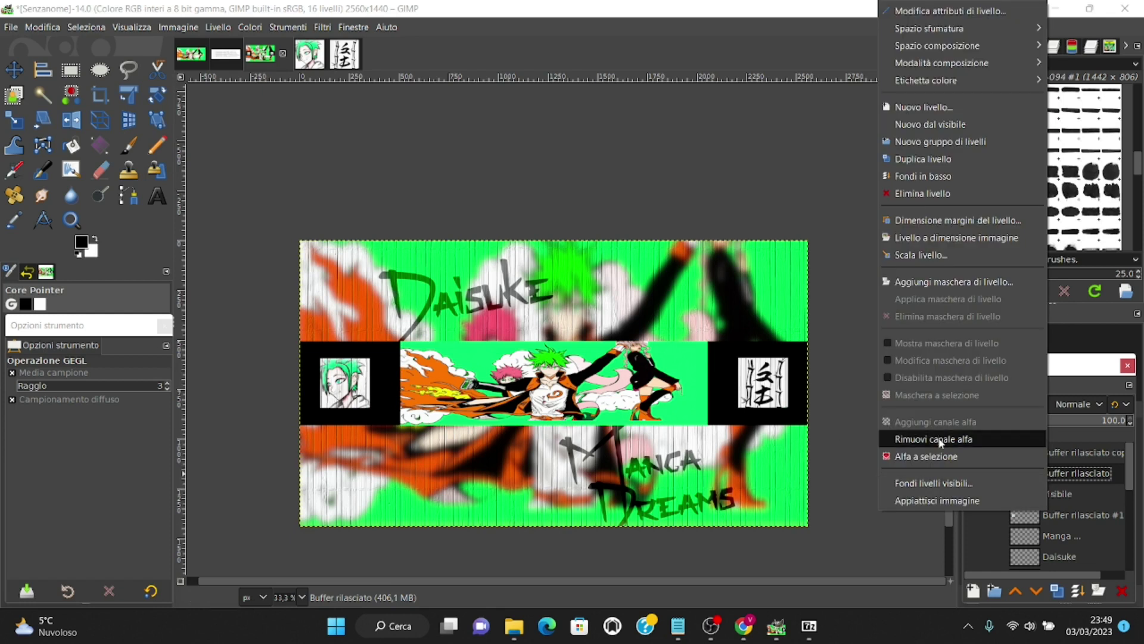
click(937, 456)
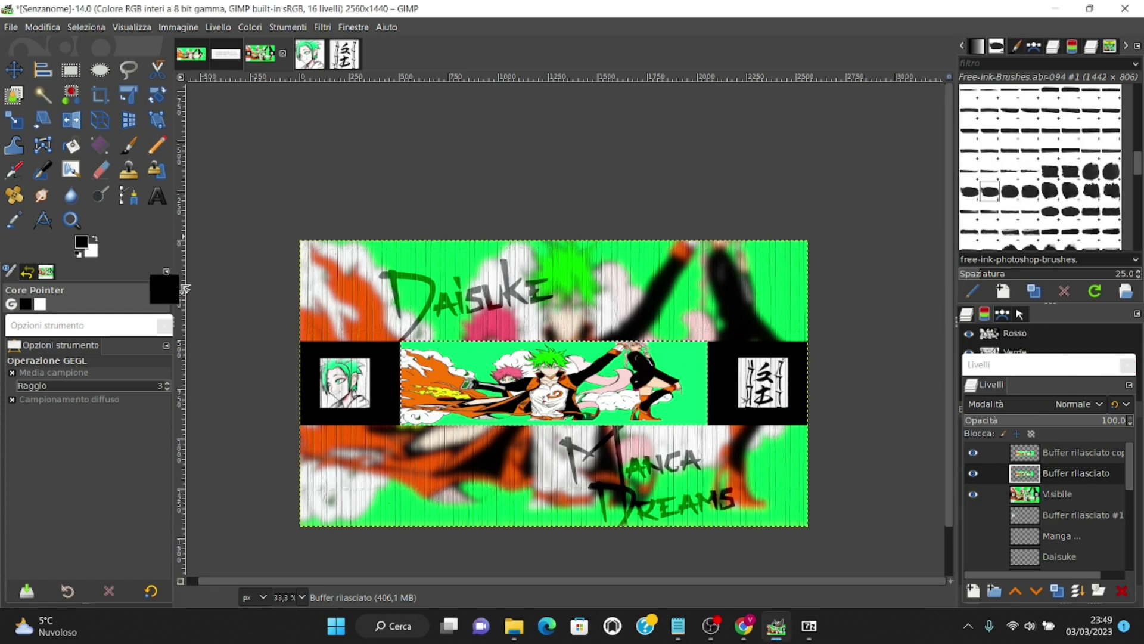
drag(82, 243, 506, 391)
shift+click(972, 475)
shift+click(972, 474)
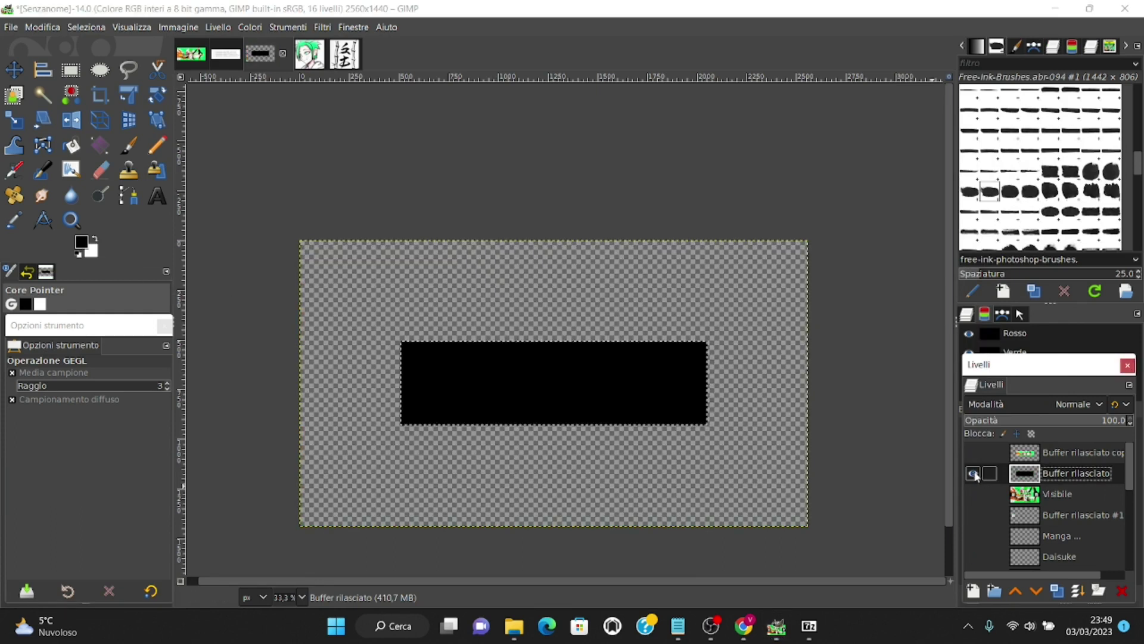
shift+click(973, 452)
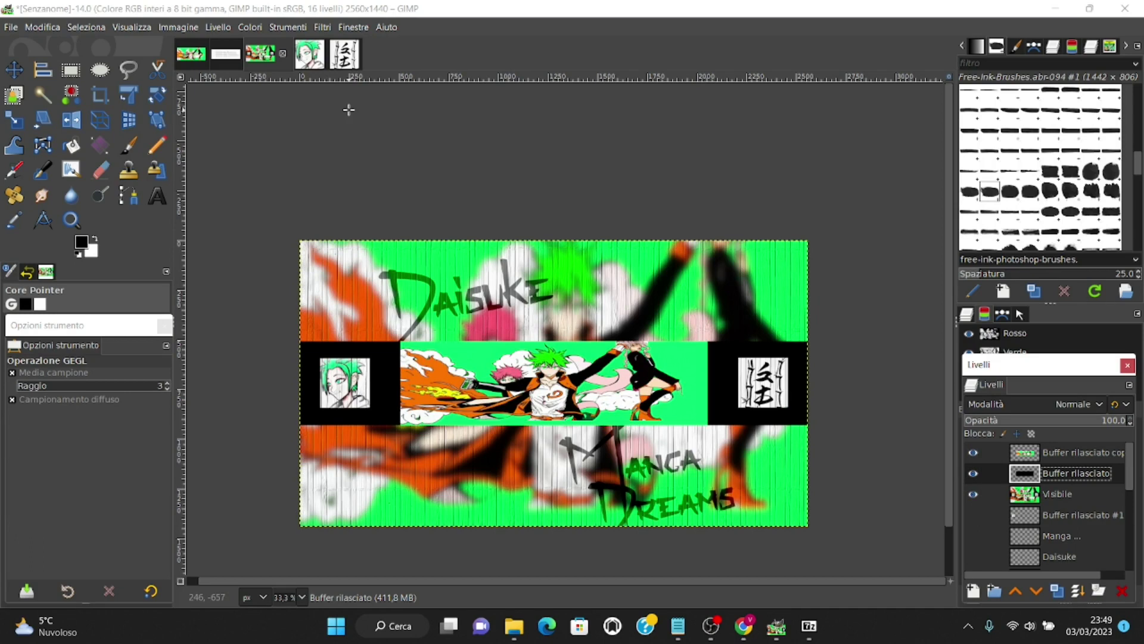
click(323, 27)
mouse_move(347, 125)
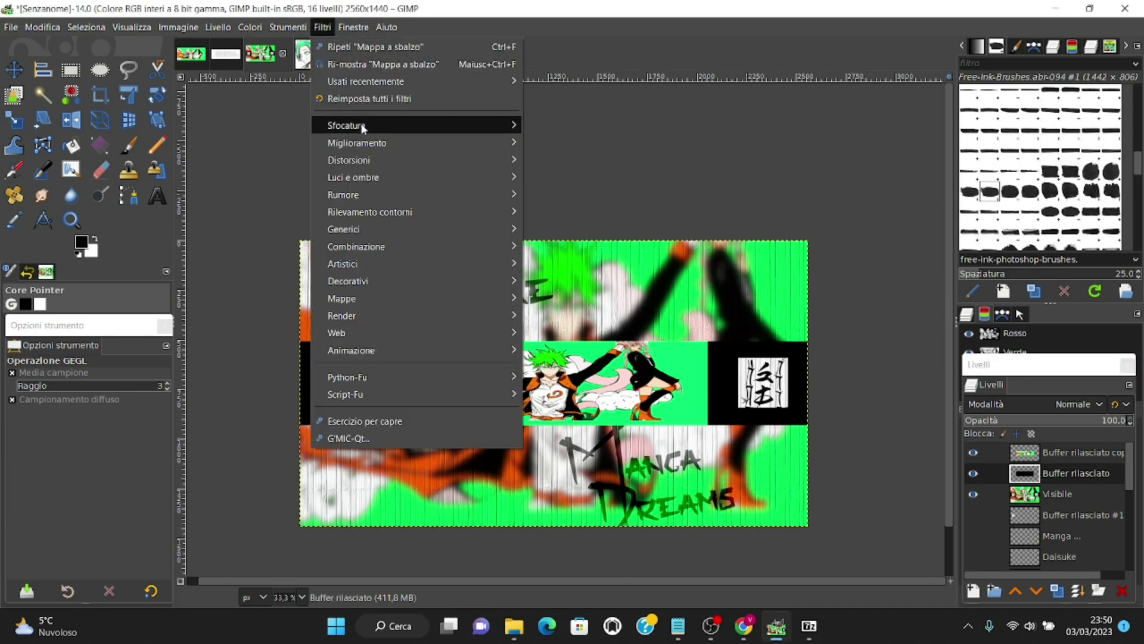
Apply a Gaussian blur of roughly size 16 to the black band layer.
click(573, 141)
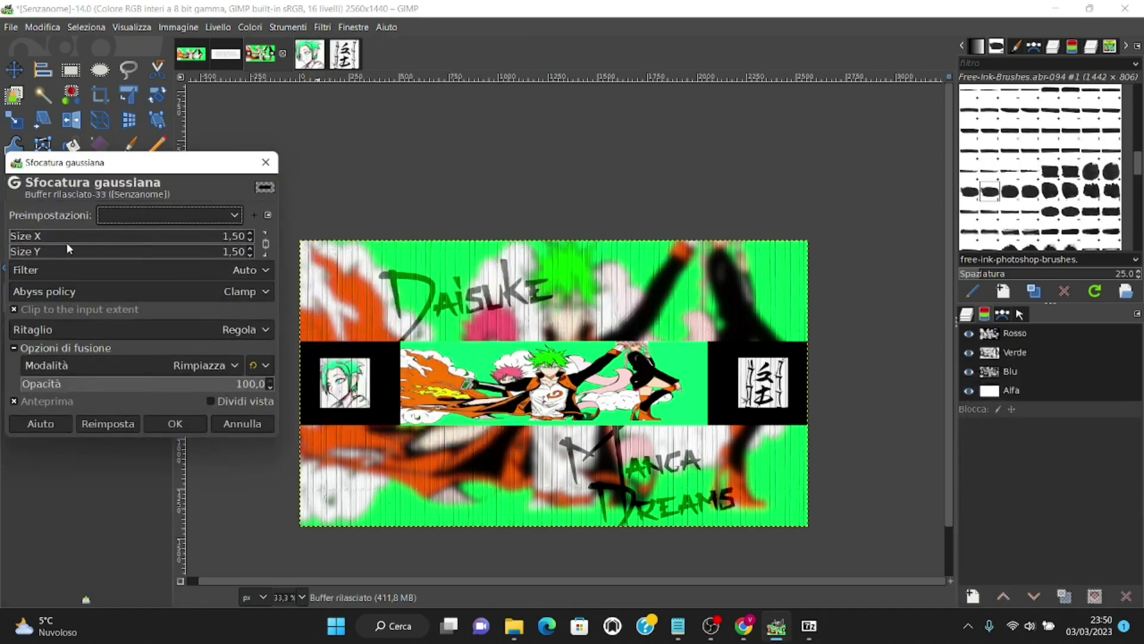
double_click(251, 236)
triple_click(251, 236)
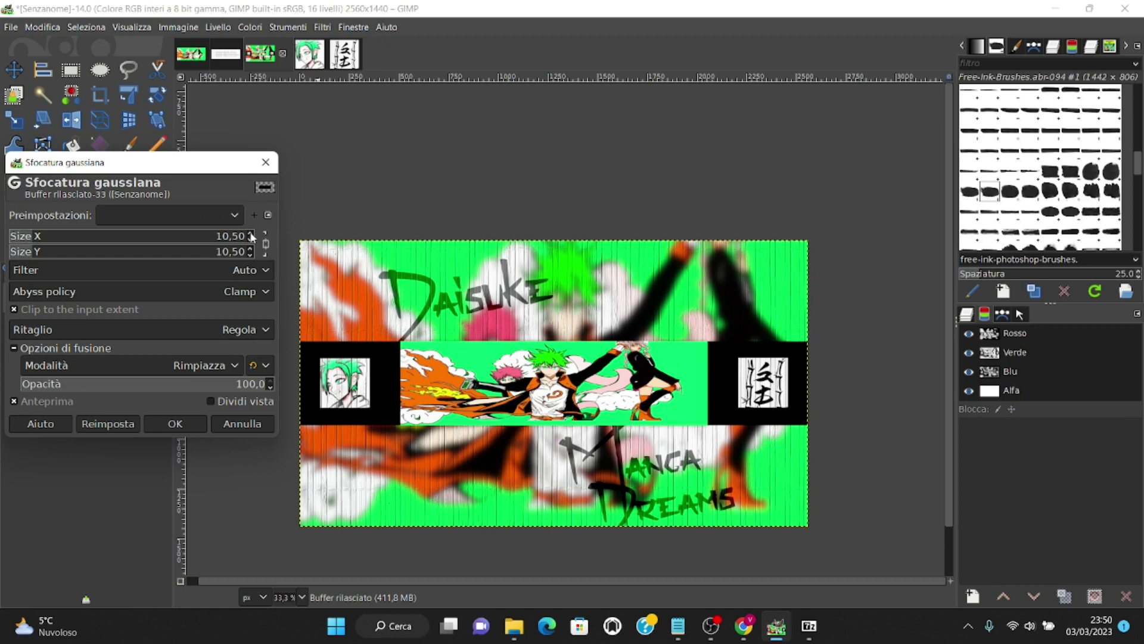
double_click(251, 236)
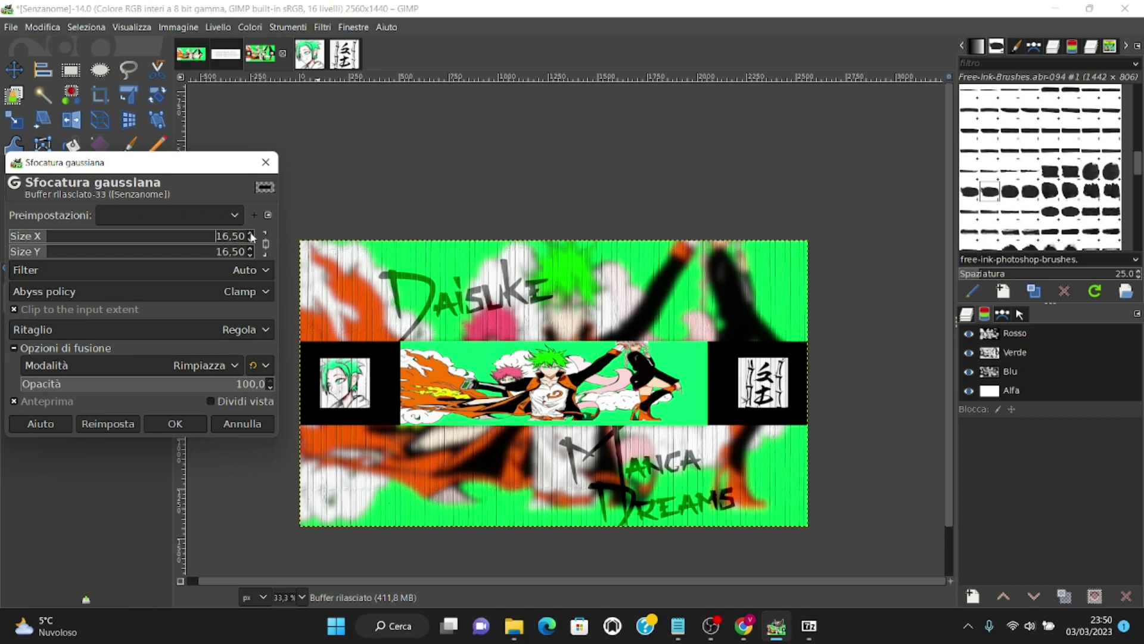
click(187, 428)
scroll(558, 364, up, 1)
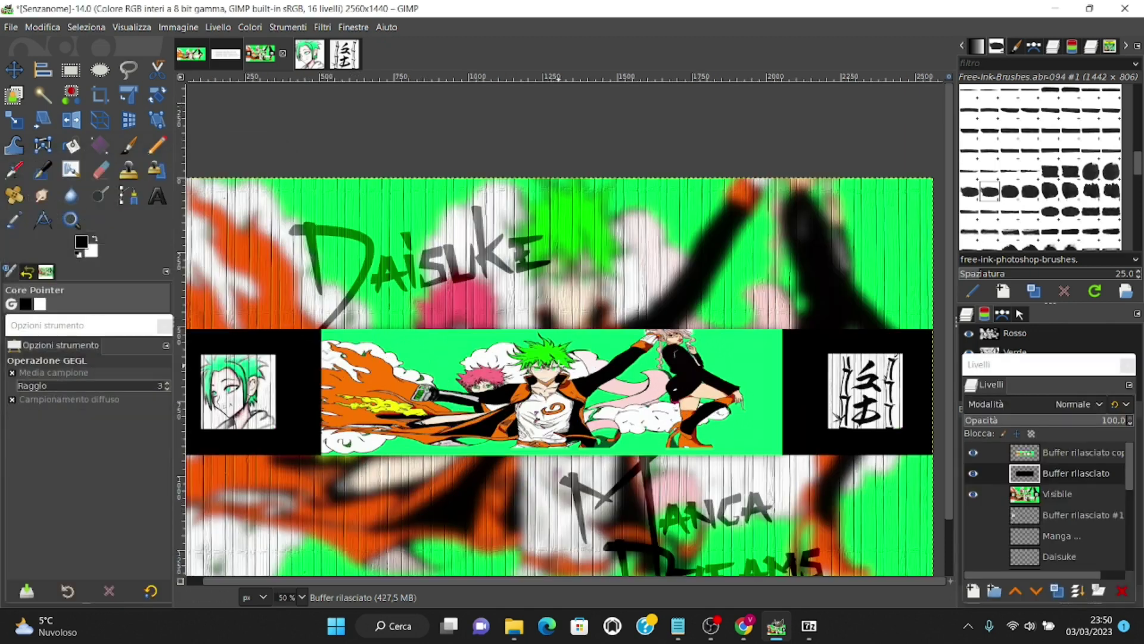
Make three copies of the blurred shadow band and merge them down into Buffer rilasciato.
click(1058, 591)
click(1058, 591)
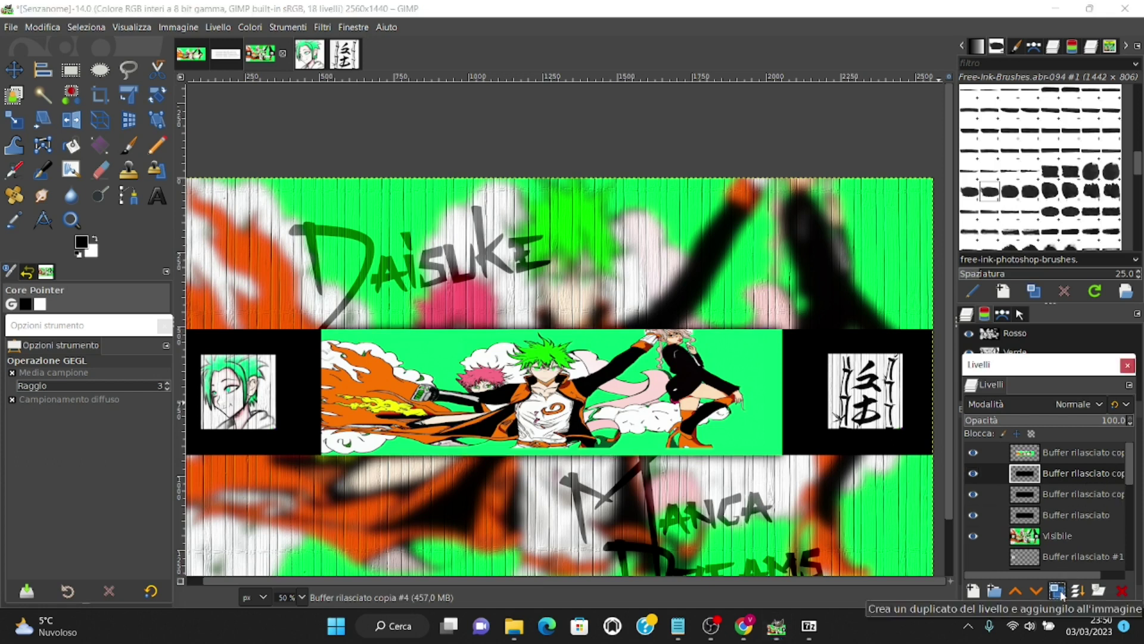
click(1058, 591)
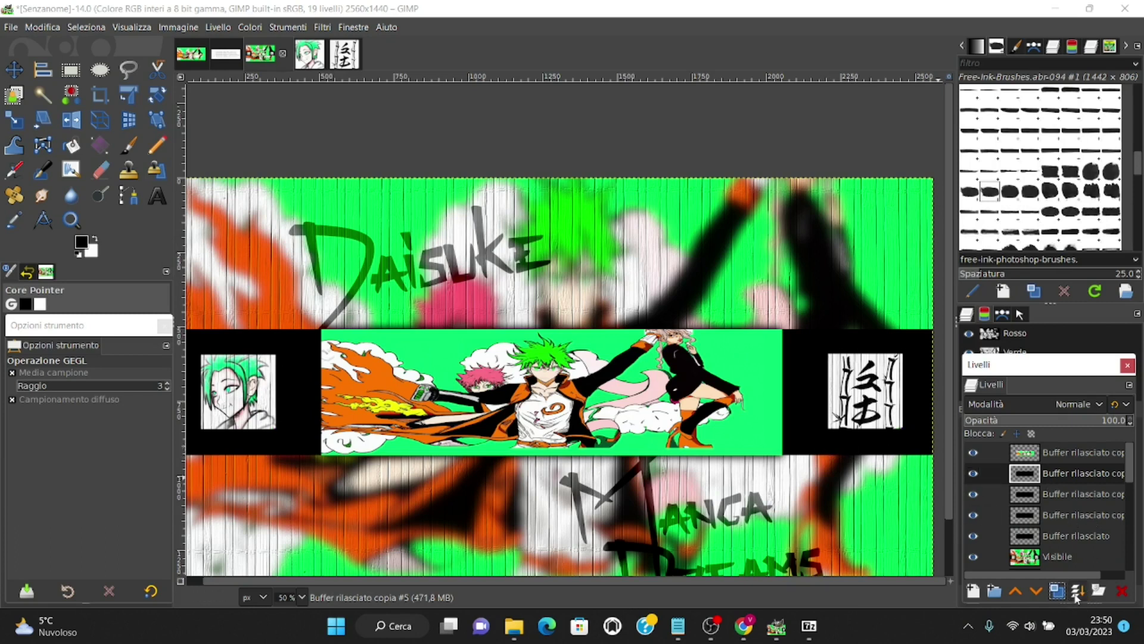
click(1079, 591)
click(1077, 591)
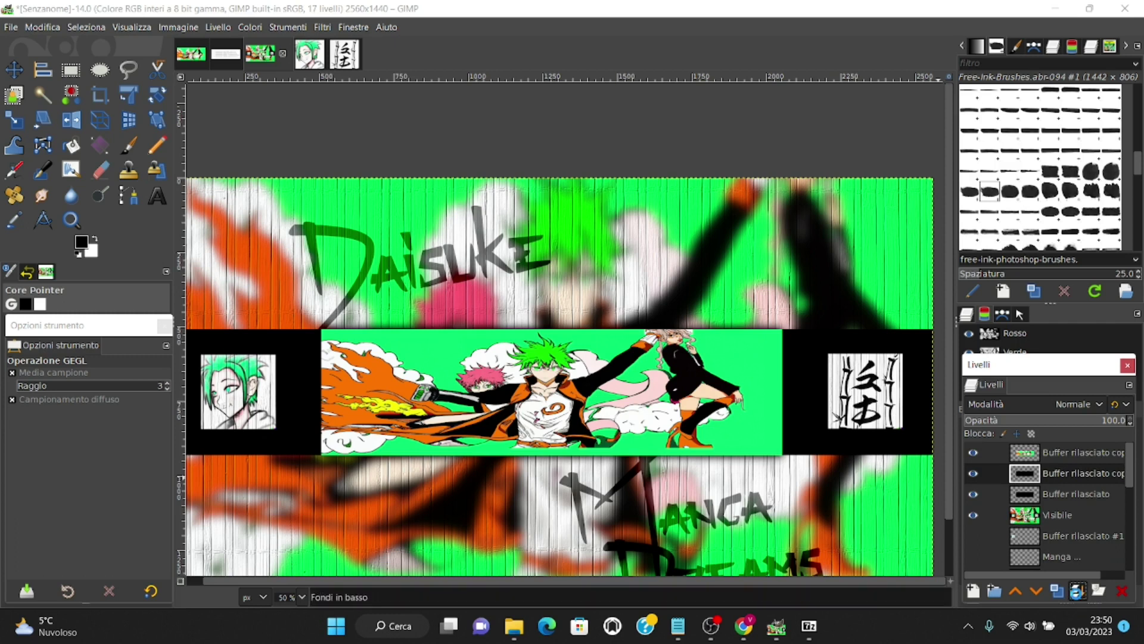
Zoom out to fit the whole banner and undo the extra layer copy.
key(ctrl+shift+d)
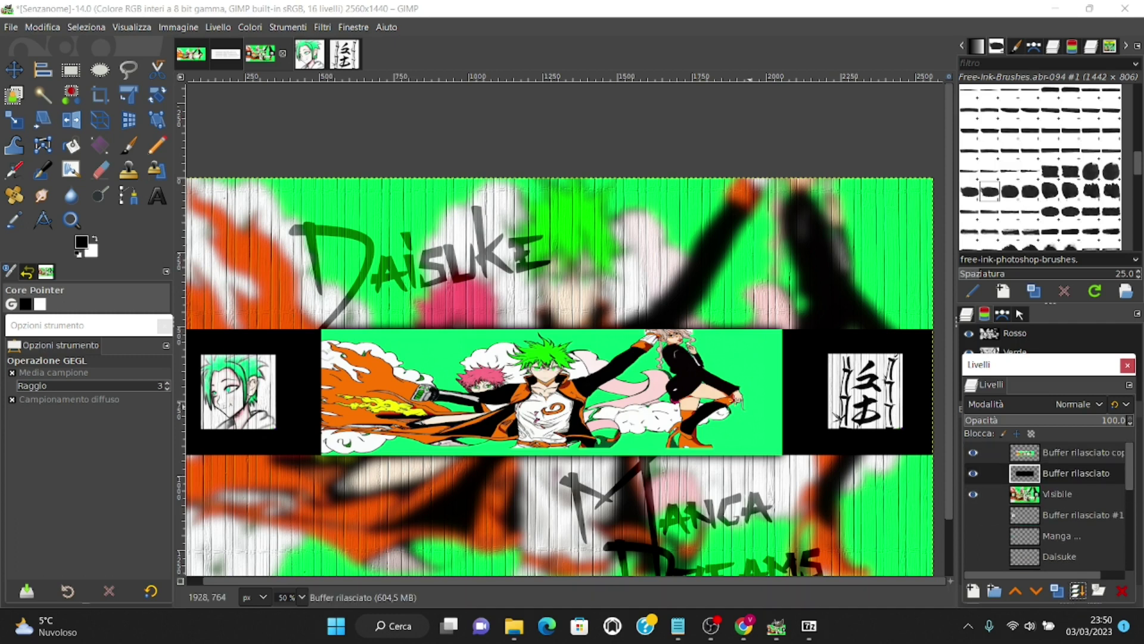
key(minus)
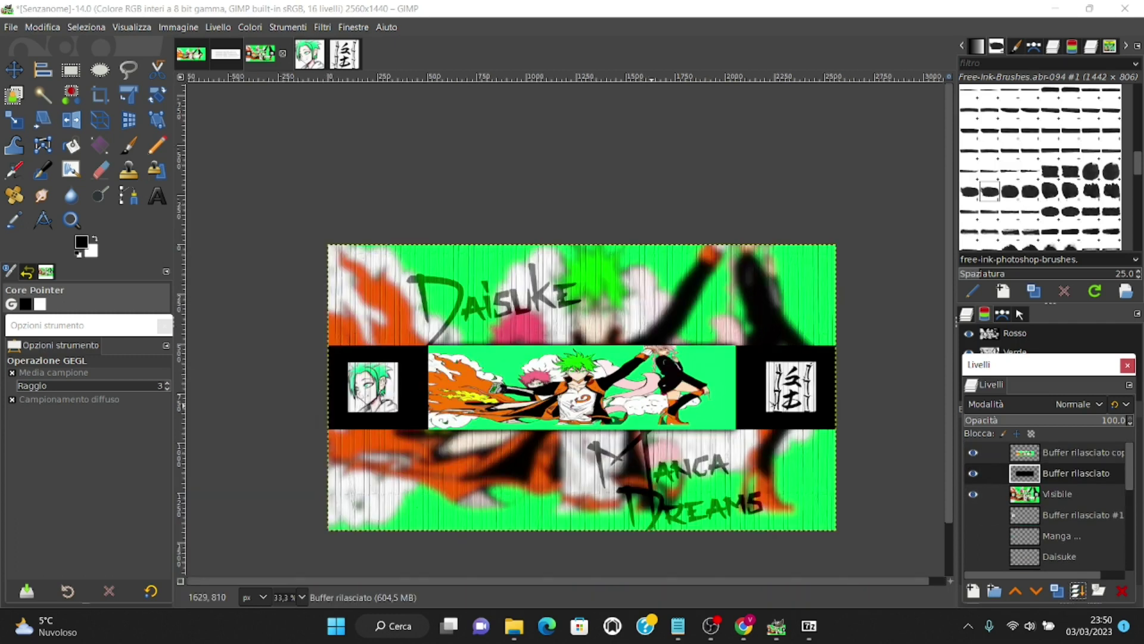
key(ctrl+z)
drag(1137, 468, 1142, 531)
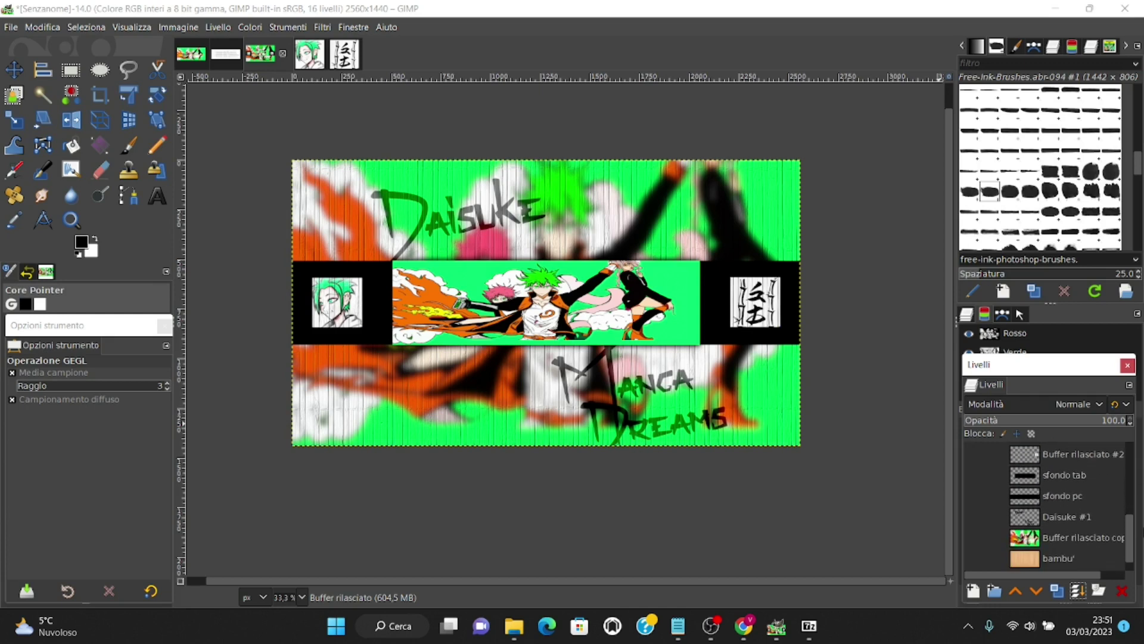
shift+click(972, 515)
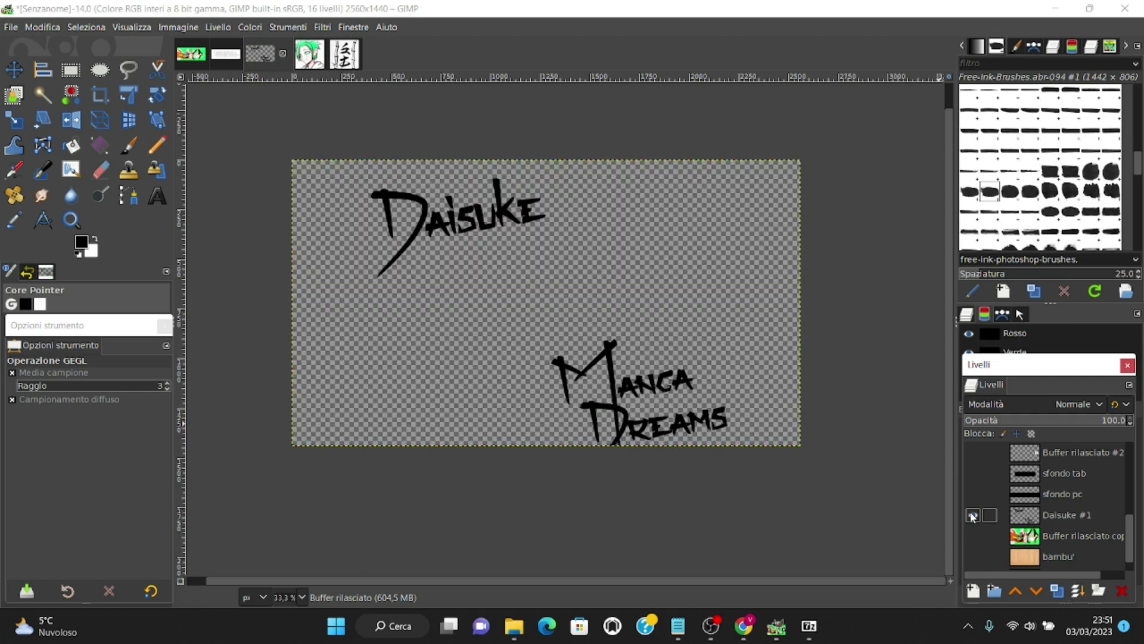
shift+click(972, 515)
scroll(1093, 511, up, 3)
scroll(1093, 510, up, 2)
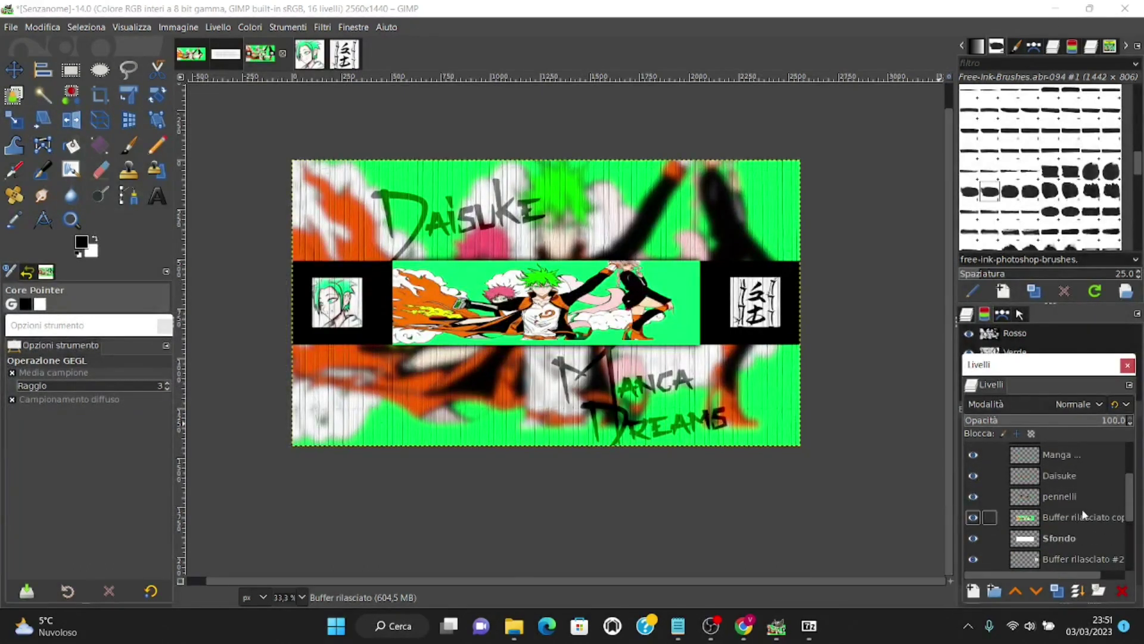
shift+click(973, 499)
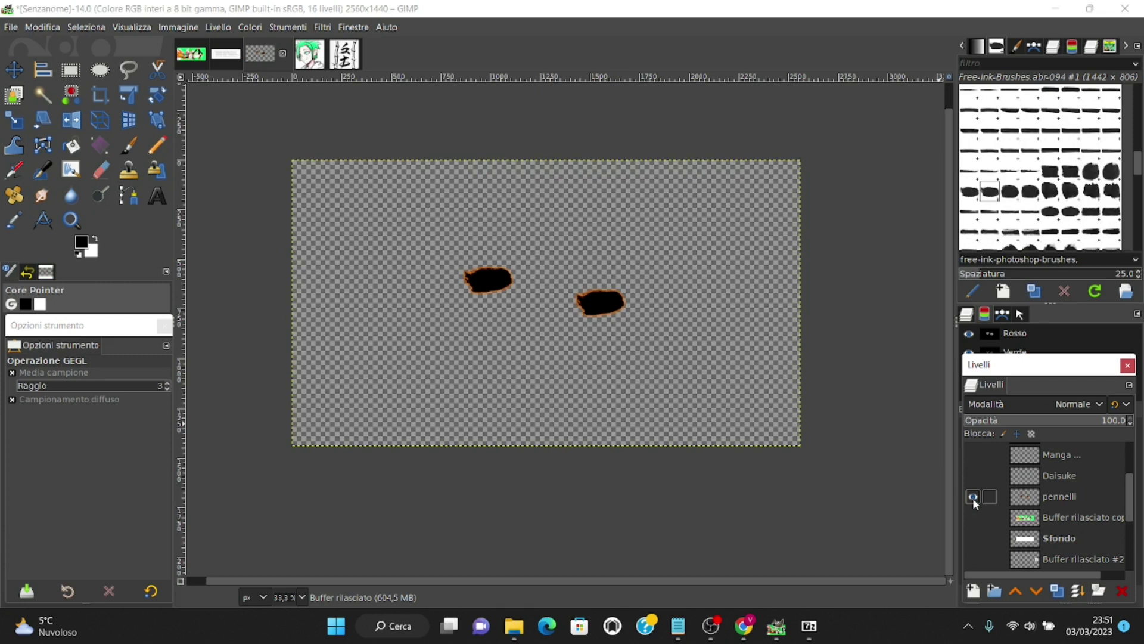
shift+click(973, 498)
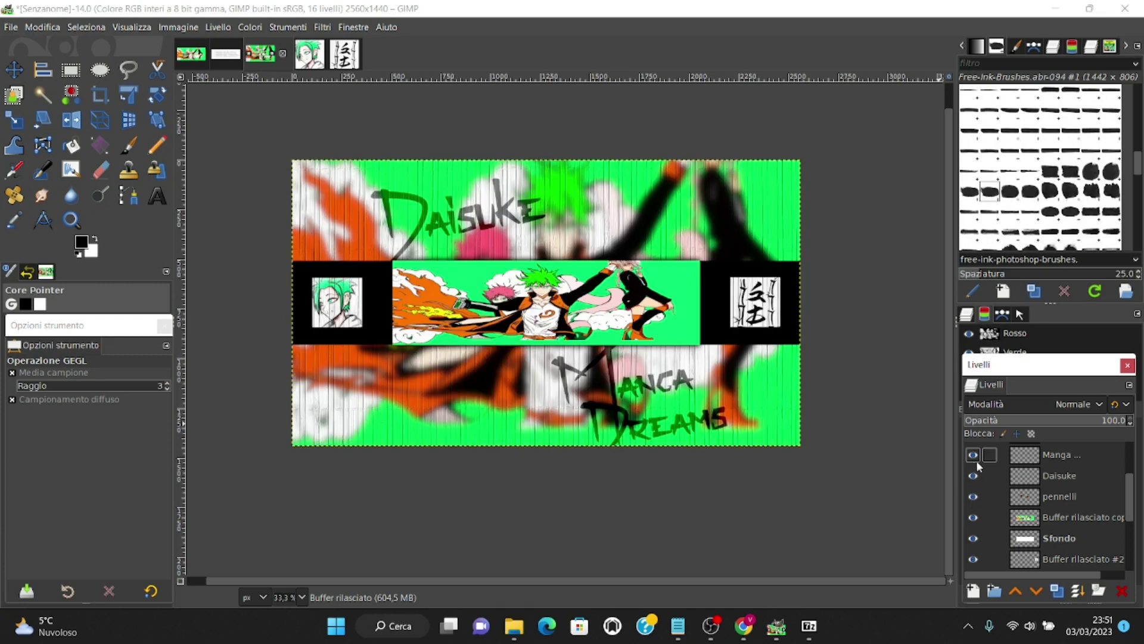
click(1065, 457)
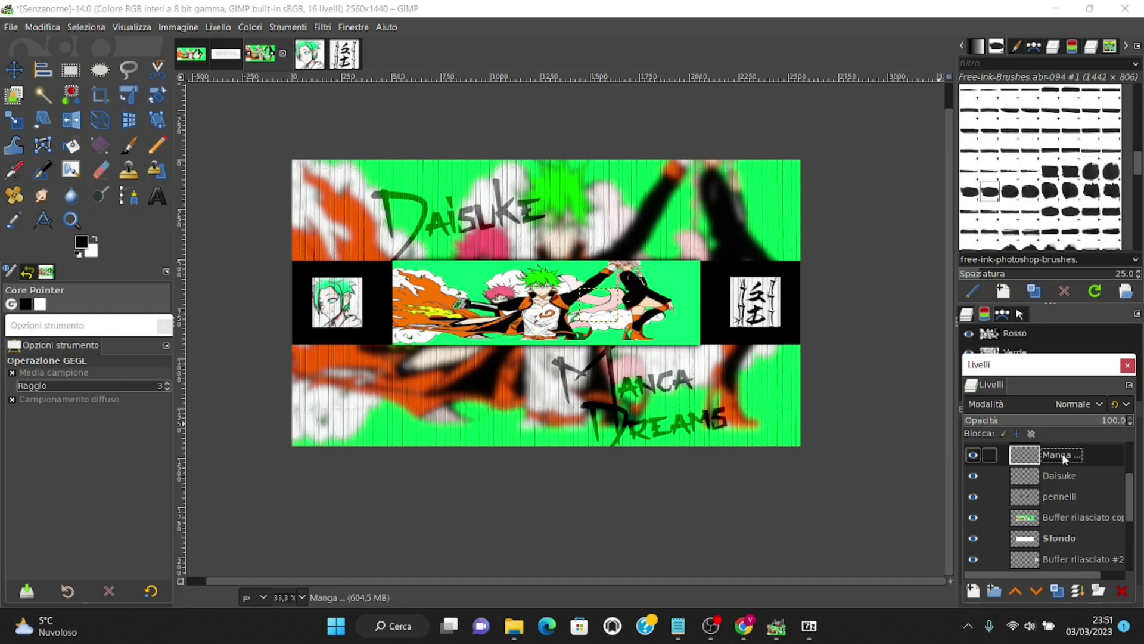
Link Daisuke and pennelli to Manga and drag them above the Buffer rilasciato layers.
click(989, 476)
click(991, 496)
scroll(1085, 507, up, 4)
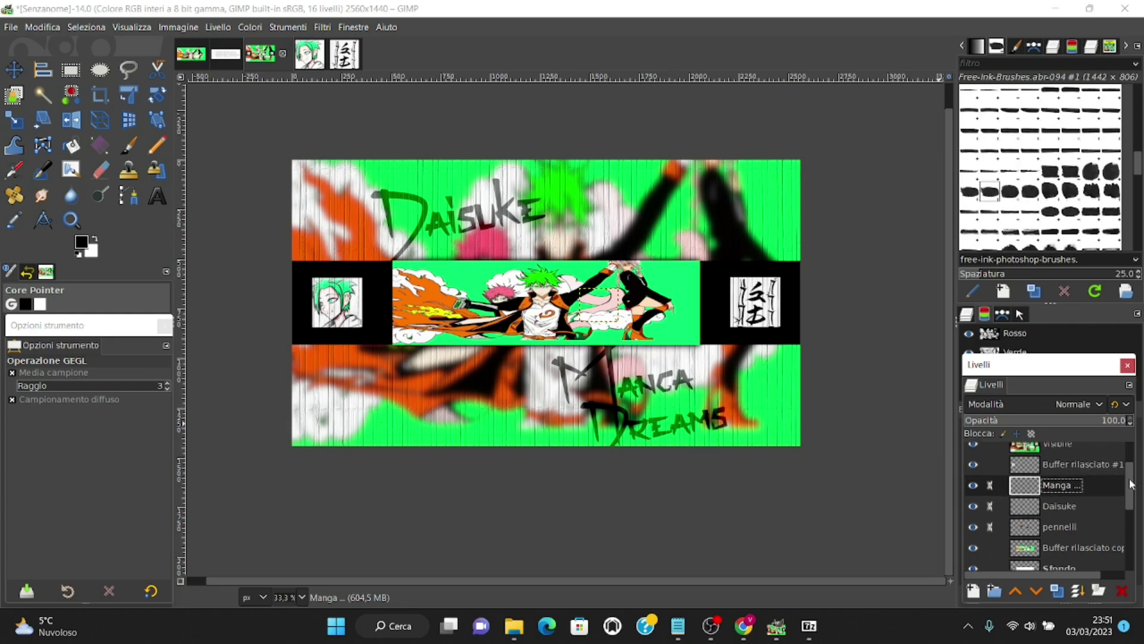
drag(1058, 524, 1057, 458)
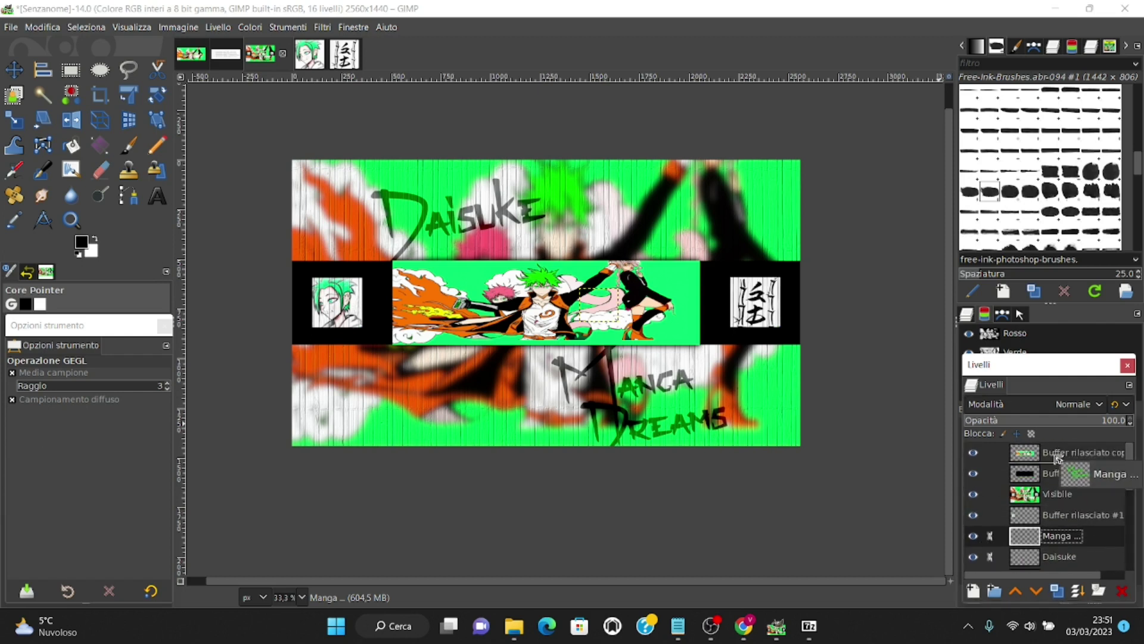
drag(1056, 457, 1056, 455)
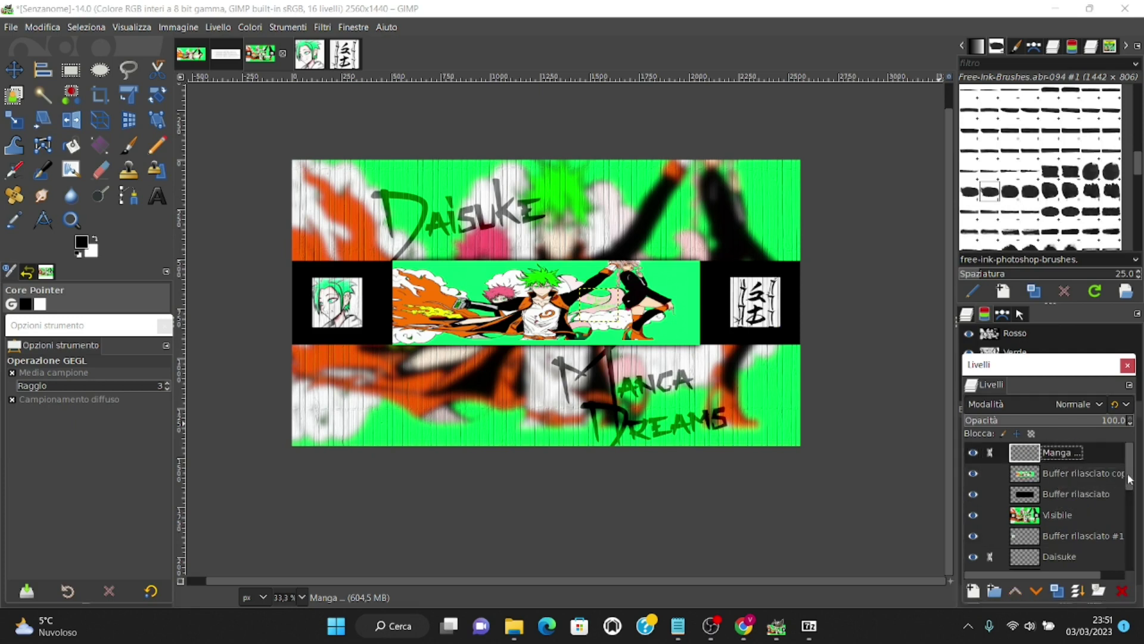
drag(1129, 477, 1133, 509)
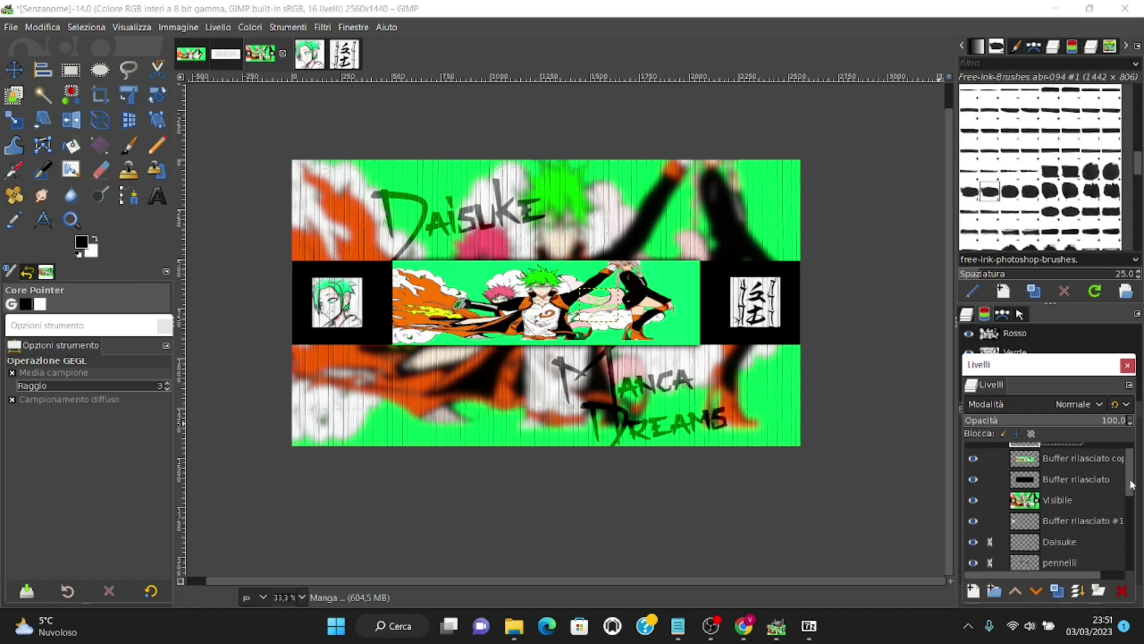
drag(1066, 480, 1062, 457)
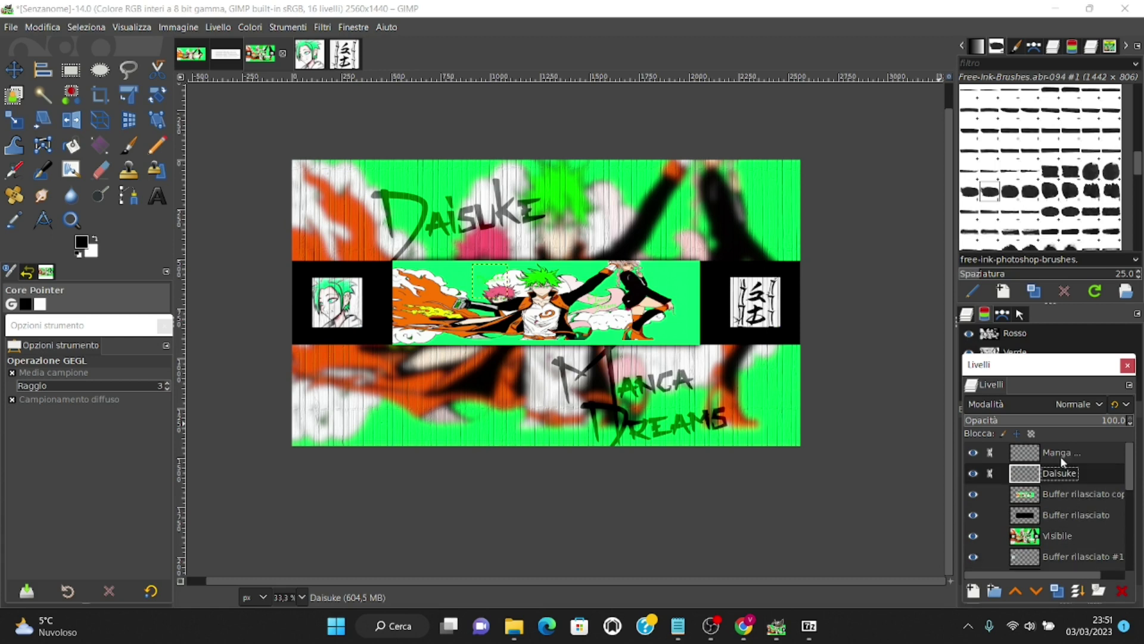
drag(1134, 484, 1134, 514)
drag(1059, 491, 1064, 482)
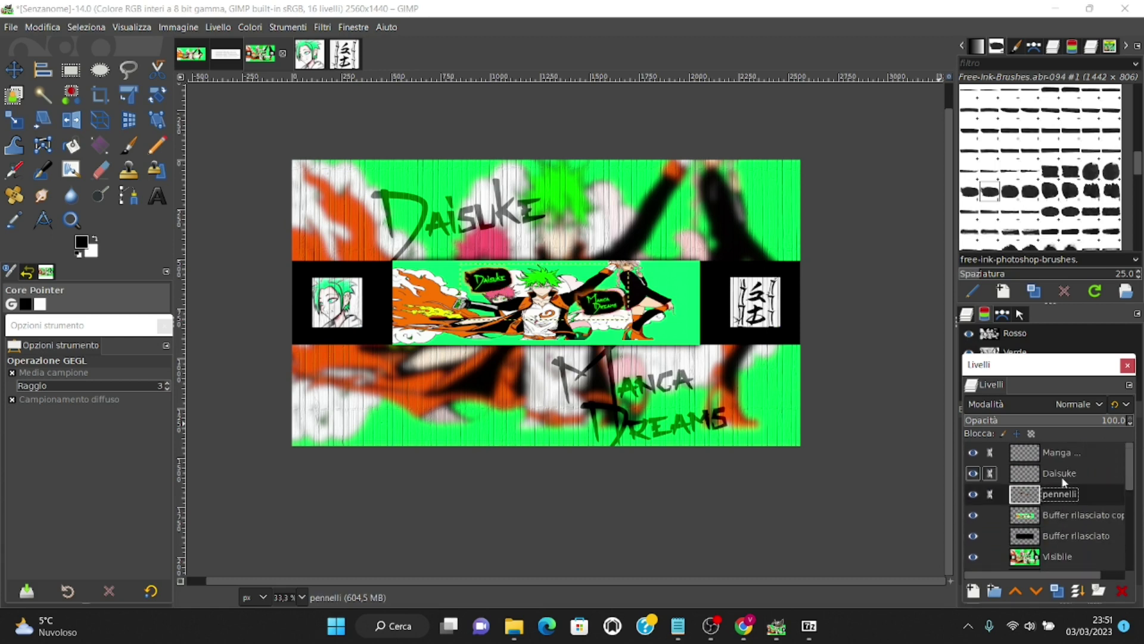
Unlink Manga, cancel the stray Gaussian Blur dialog, and make Visibile the active layer.
click(990, 454)
key(ctrl+shift+f)
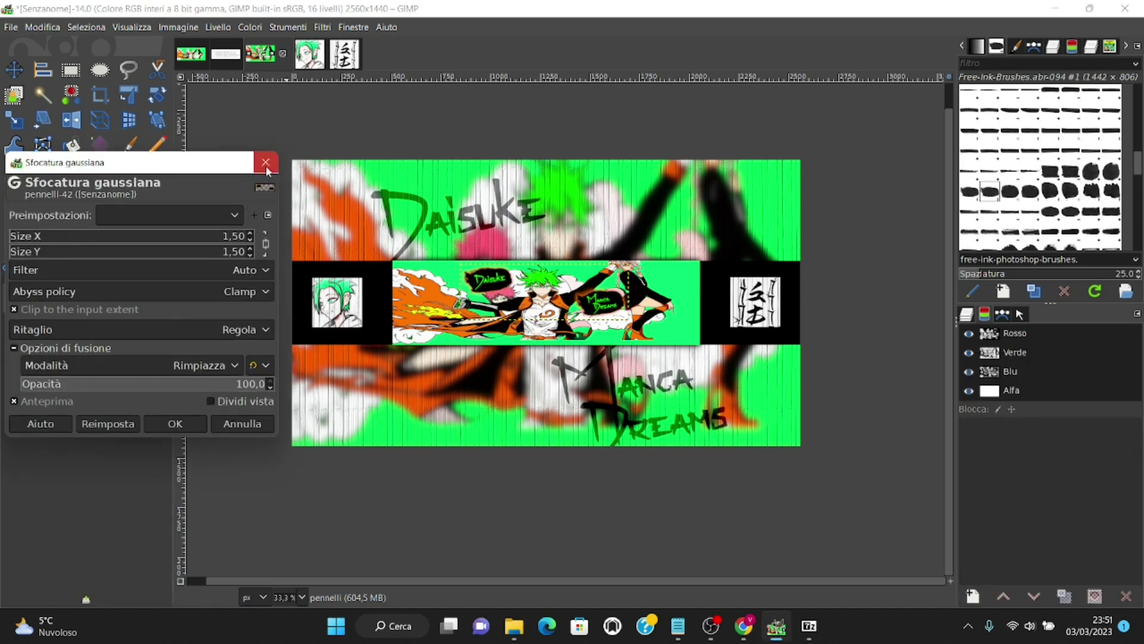
click(266, 162)
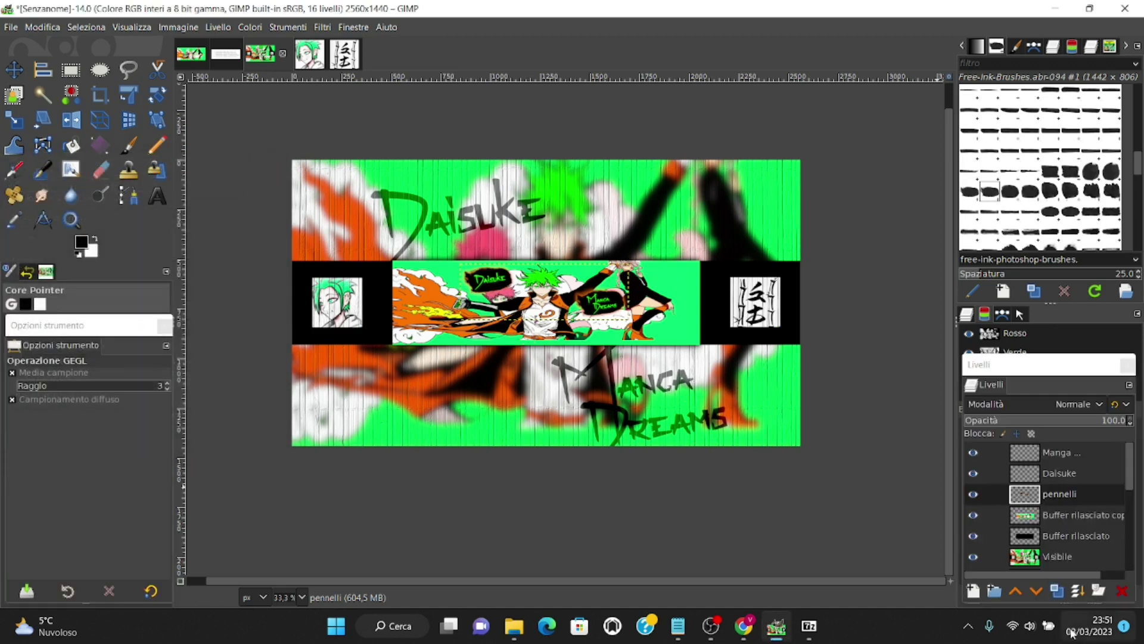
click(1057, 555)
ctrl+scroll(569, 331, up, 1)
ctrl+scroll(551, 378, down, 1)
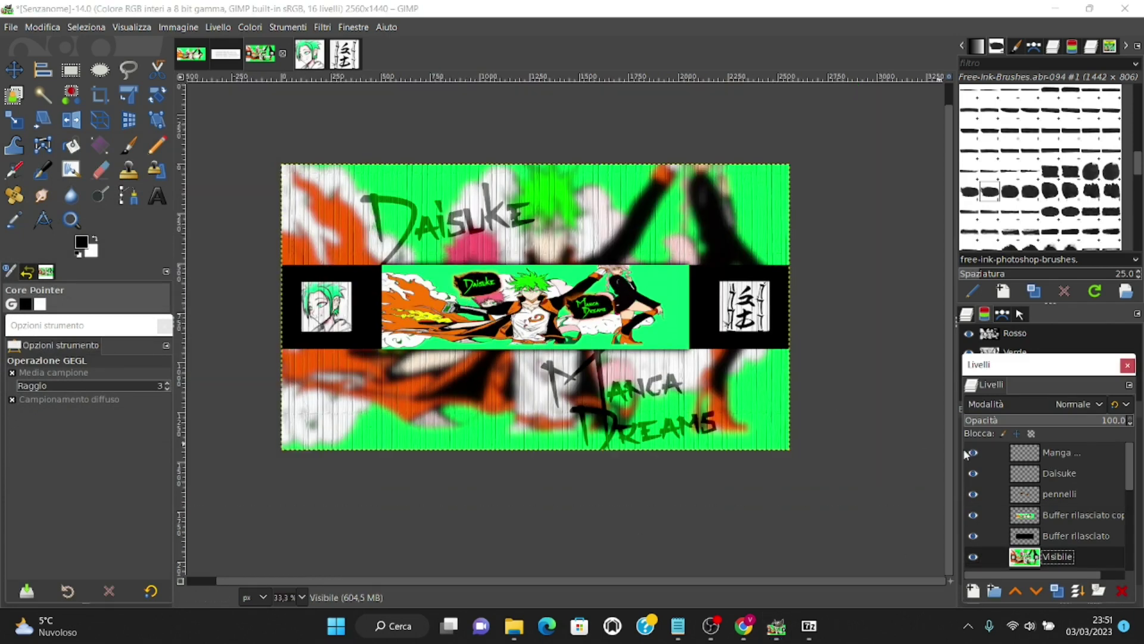
Create a new layer from everything visible, starting from the Manga layer.
click(1054, 452)
right_click(1054, 452)
click(956, 127)
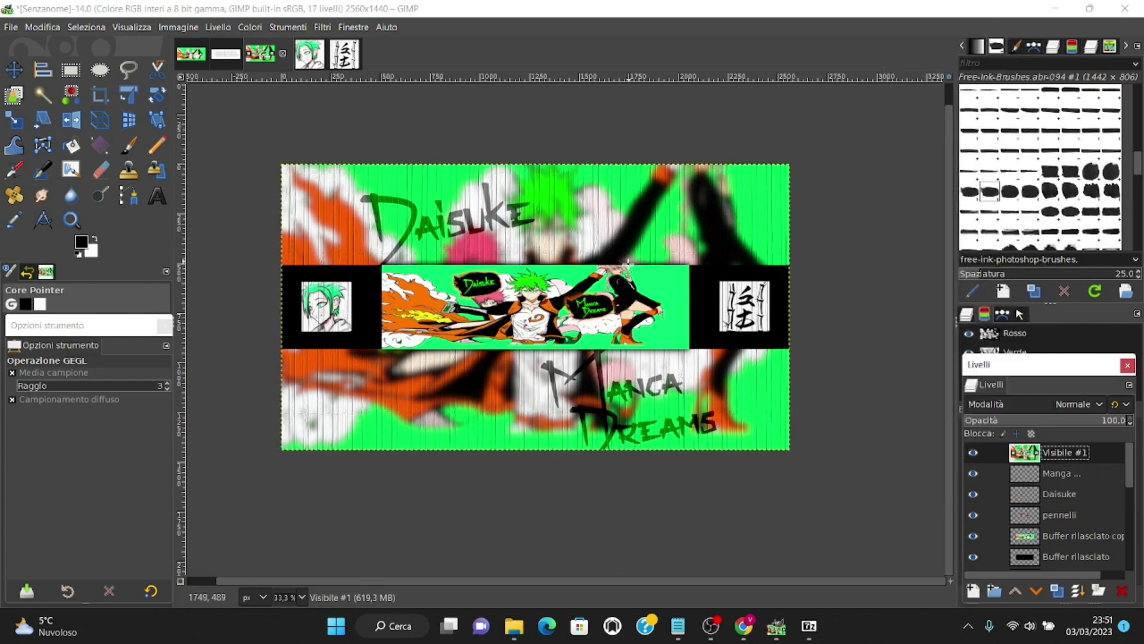
Apply a gentle S-shaped Value curve, slightly darkening shadows and lifting highlights.
click(251, 28)
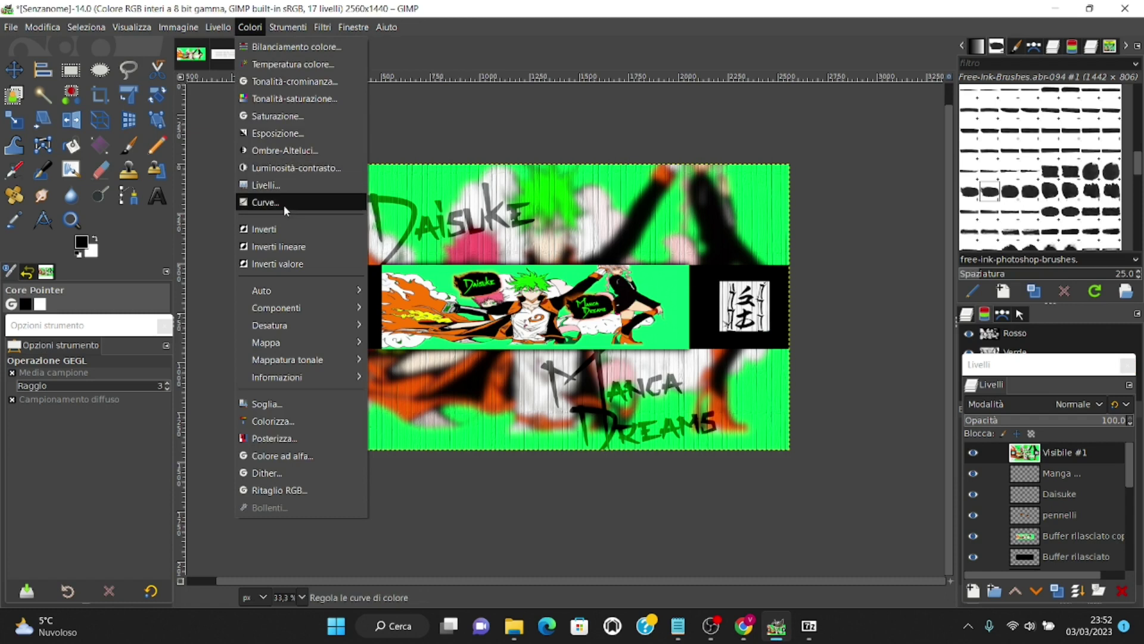
click(284, 205)
drag(102, 271, 108, 271)
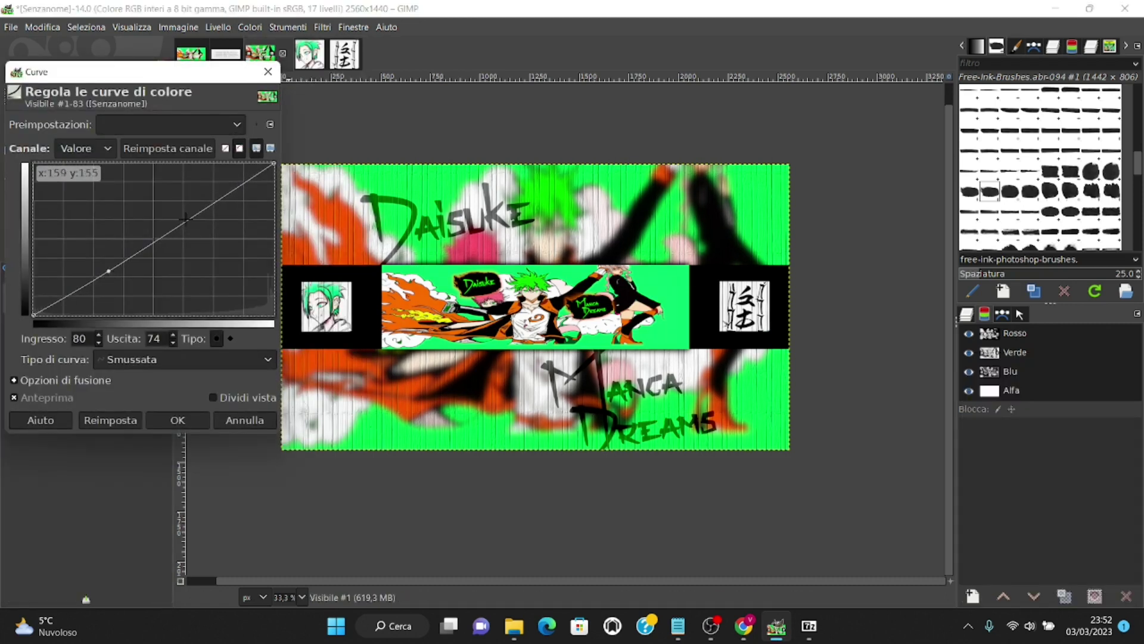
drag(194, 215, 190, 213)
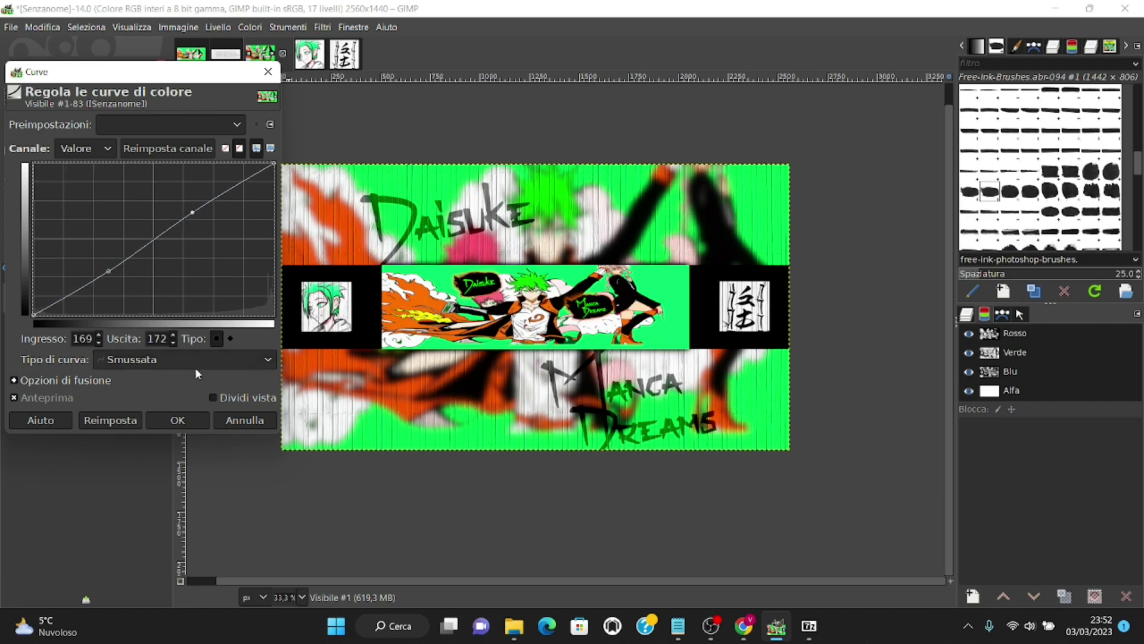
click(178, 420)
click(325, 28)
mouse_move(357, 143)
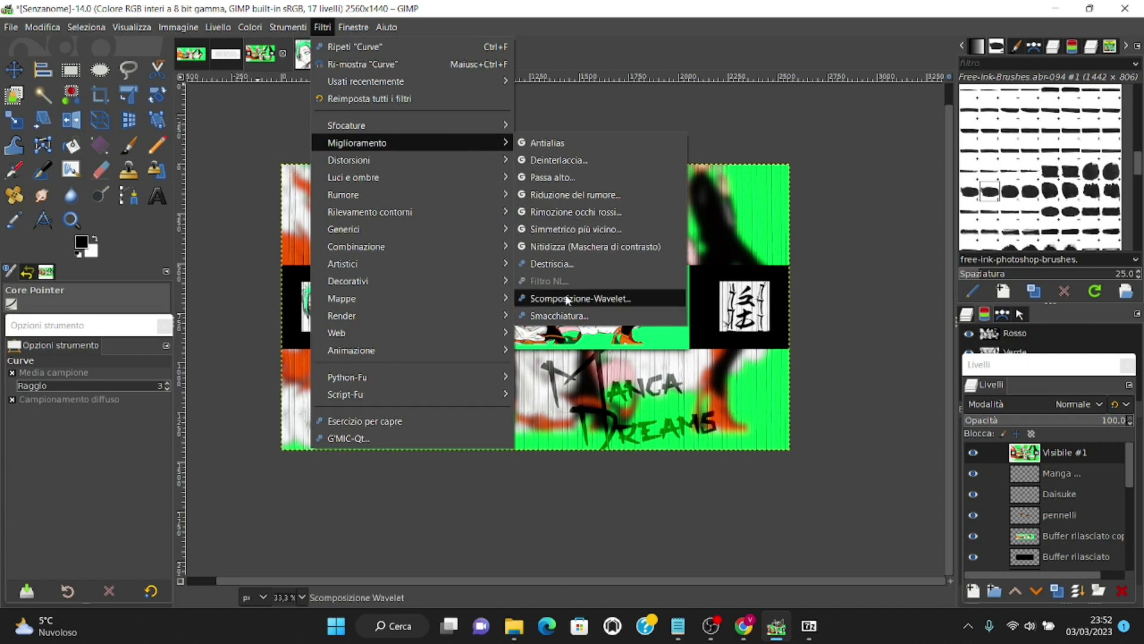
Apply Unsharp Mask sharpening with radius 1.920.
click(590, 246)
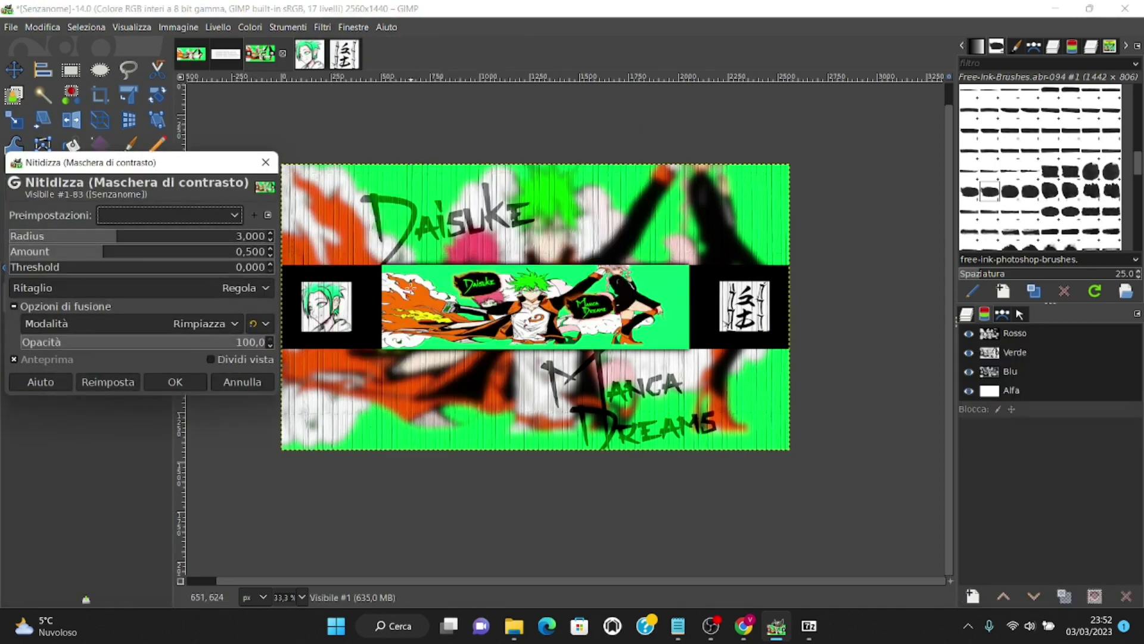
drag(107, 240, 102, 239)
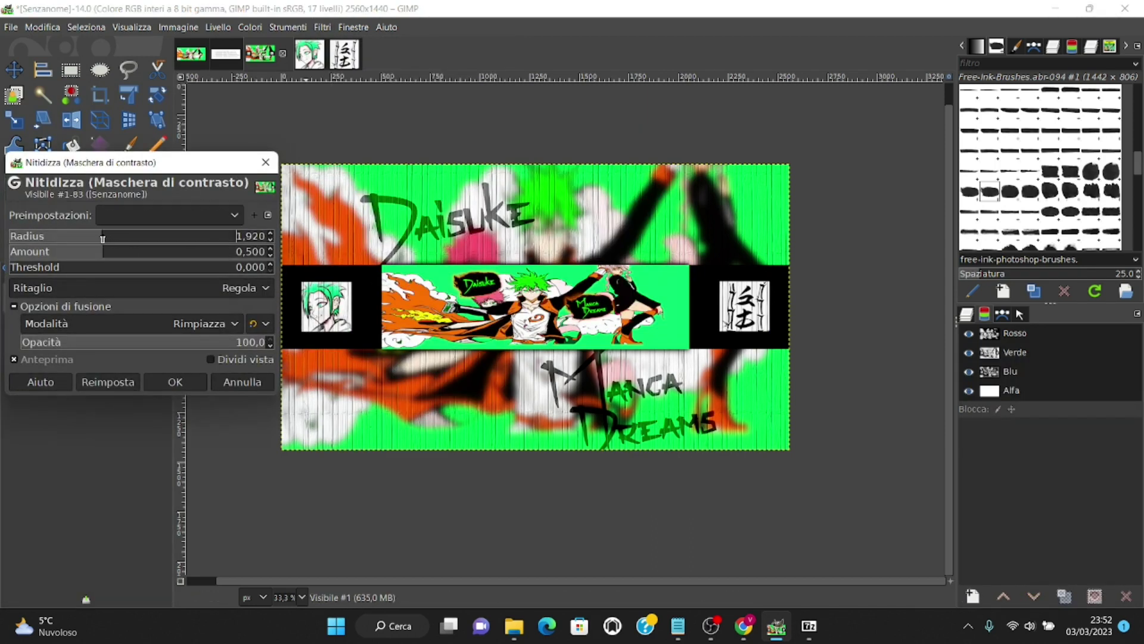
click(176, 382)
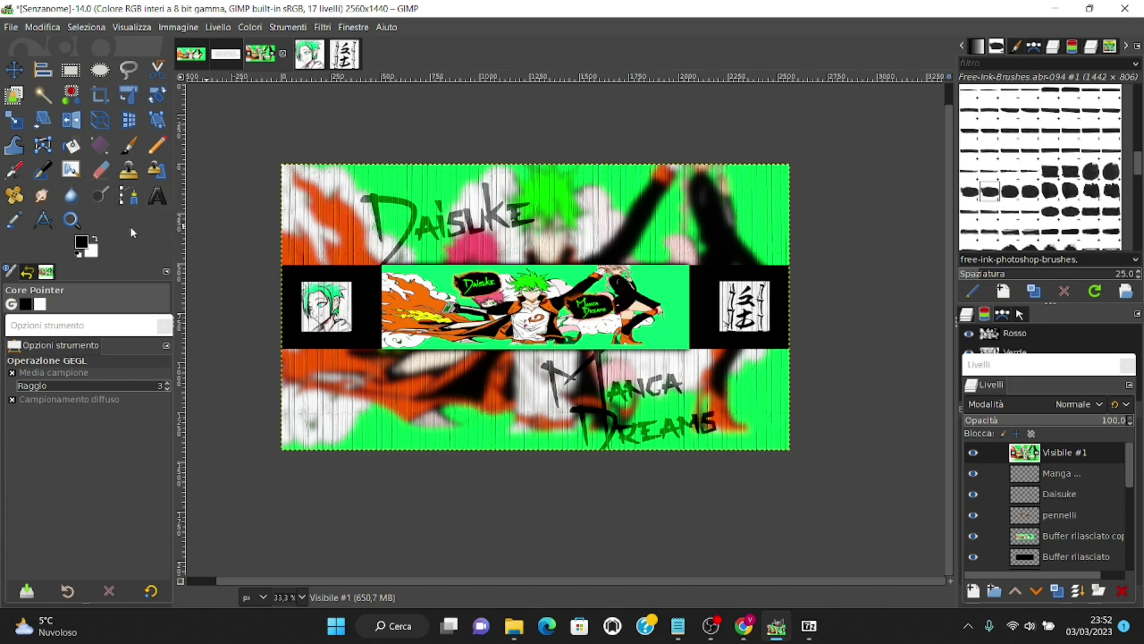
Set up the Dodge/Burn tool with the 2. Hardness 025 brush, size 757 and force 57.
click(99, 197)
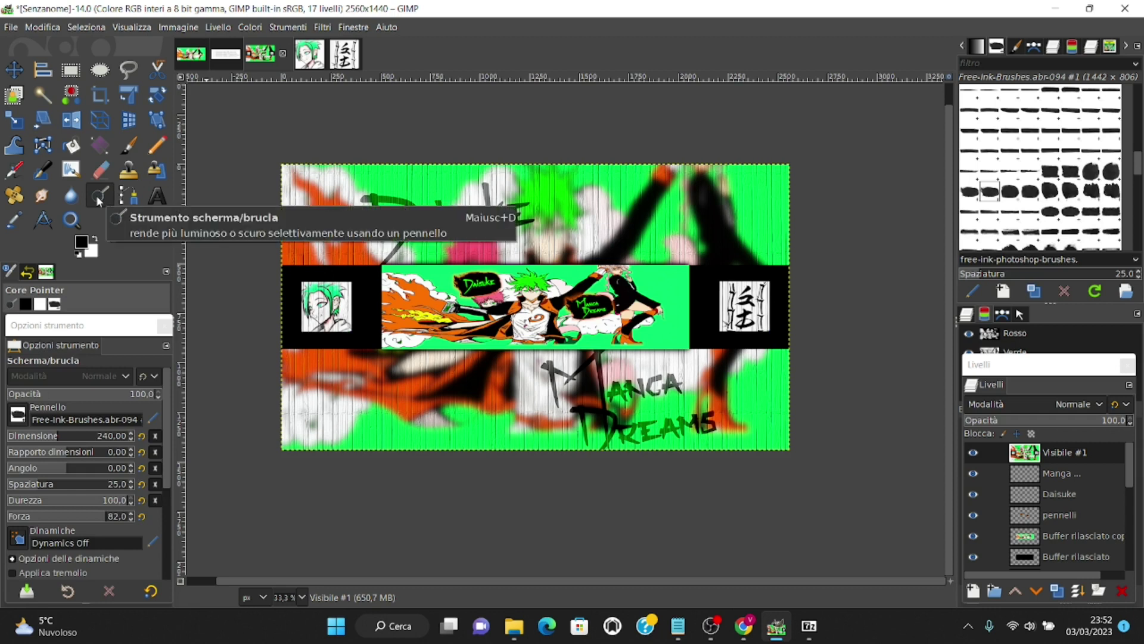
drag(167, 388, 171, 416)
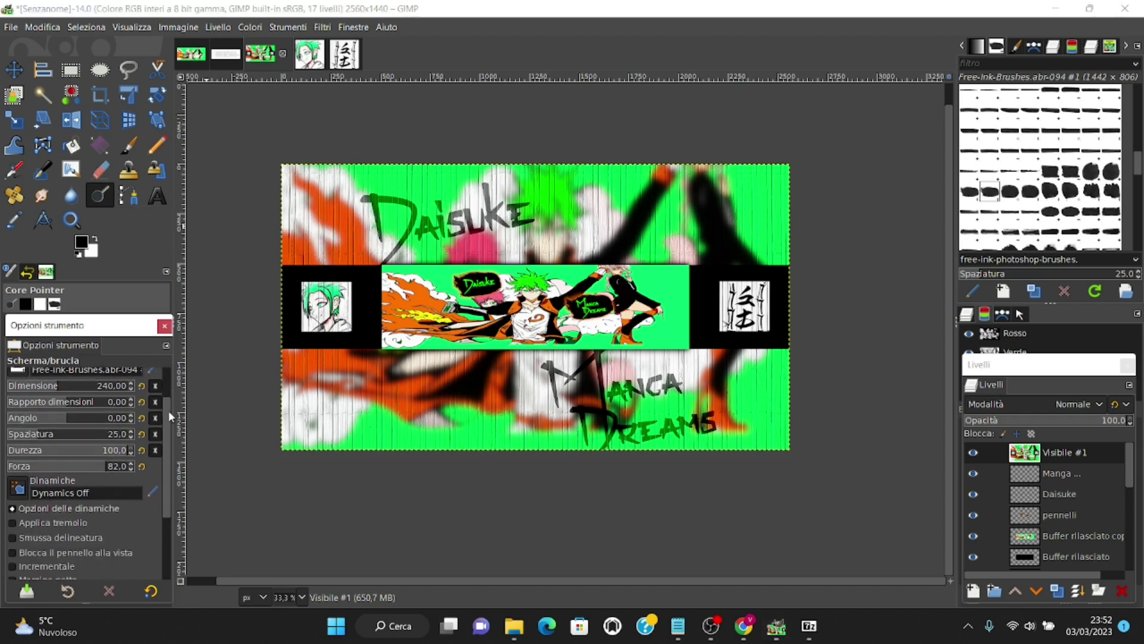
drag(89, 394, 95, 393)
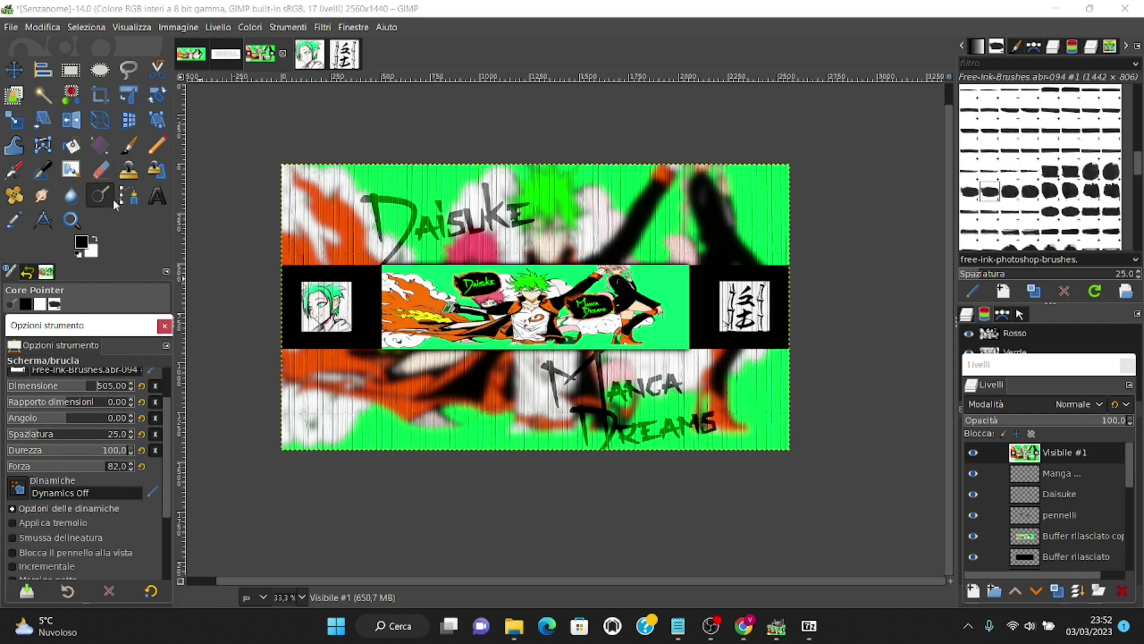
drag(1136, 172, 1079, 94)
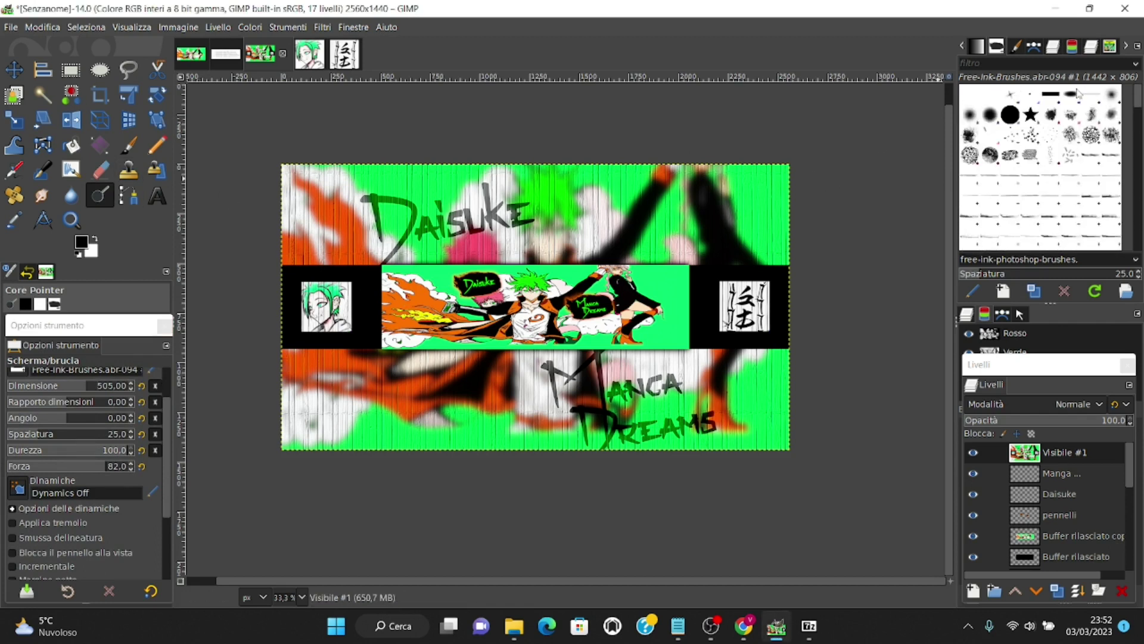
click(1112, 96)
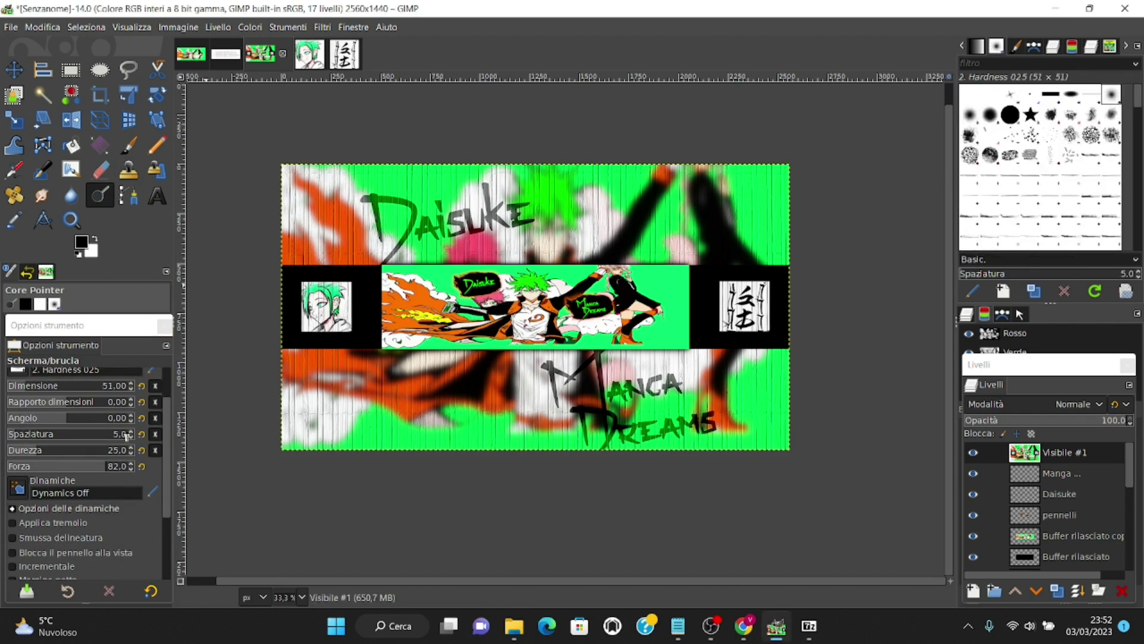
click(91, 388)
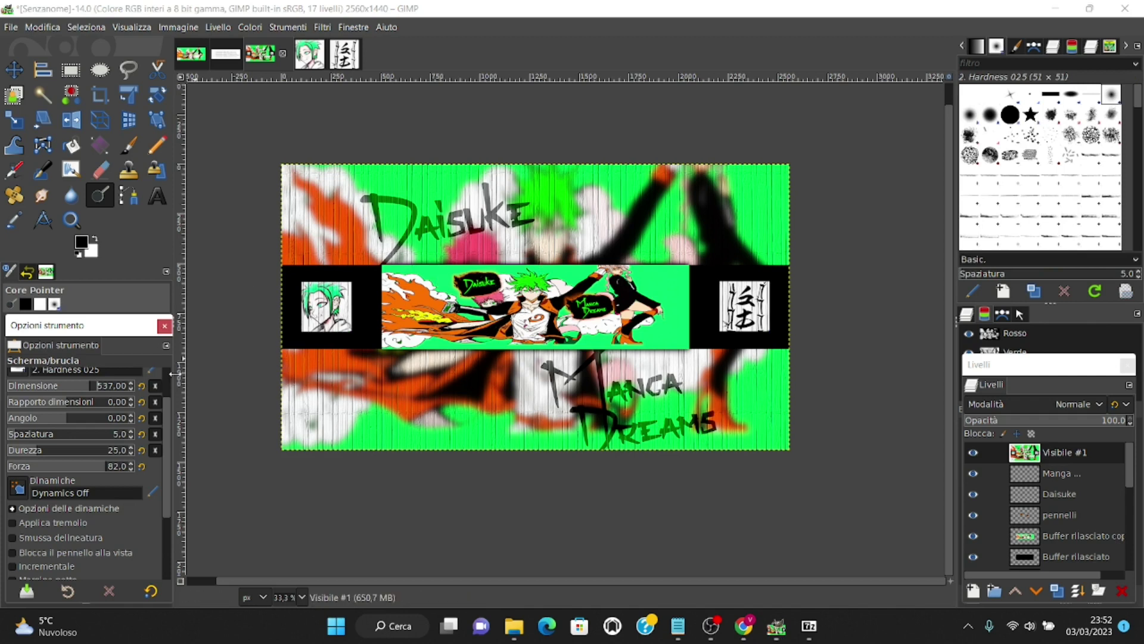
click(109, 392)
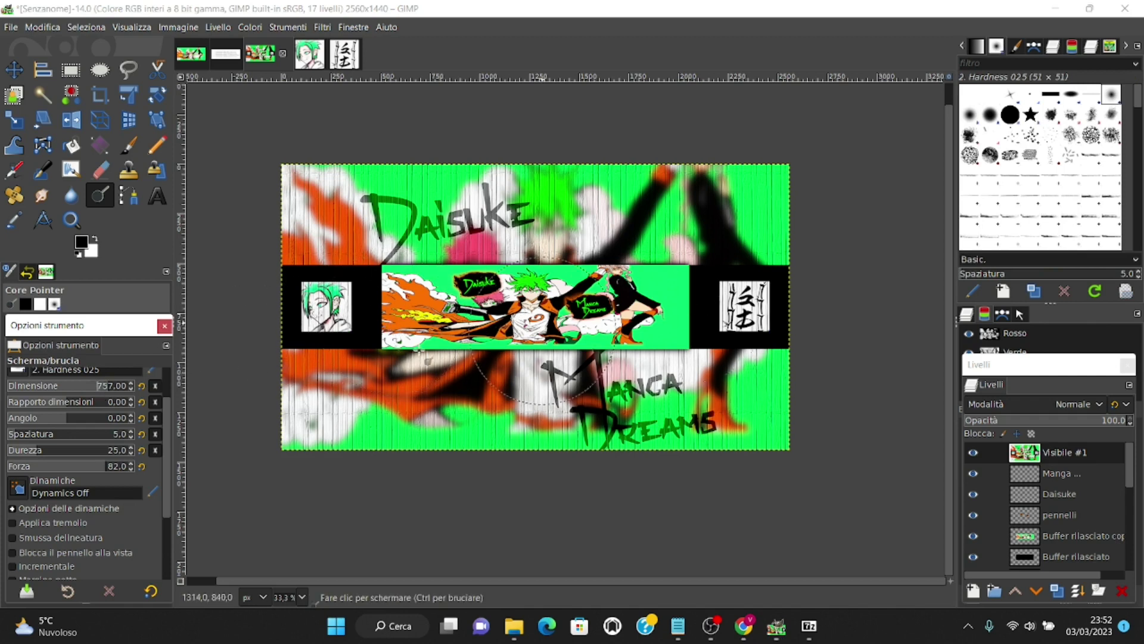
mouse_move(165, 424)
mouse_down()
mouse_move(161, 488)
mouse_move(176, 407)
mouse_up()
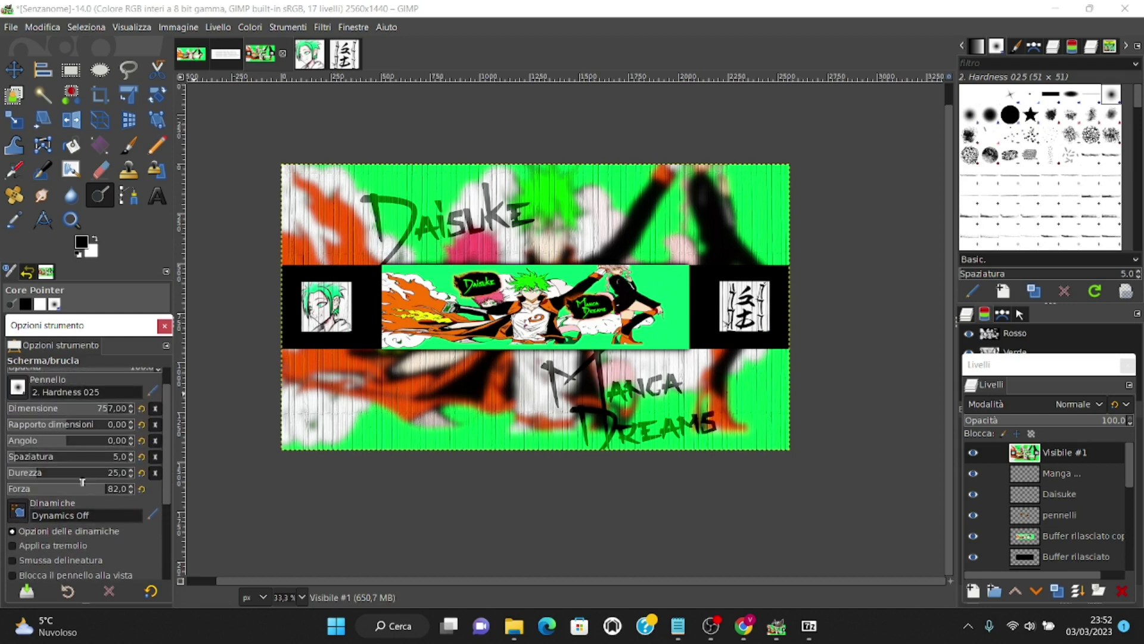
click(76, 492)
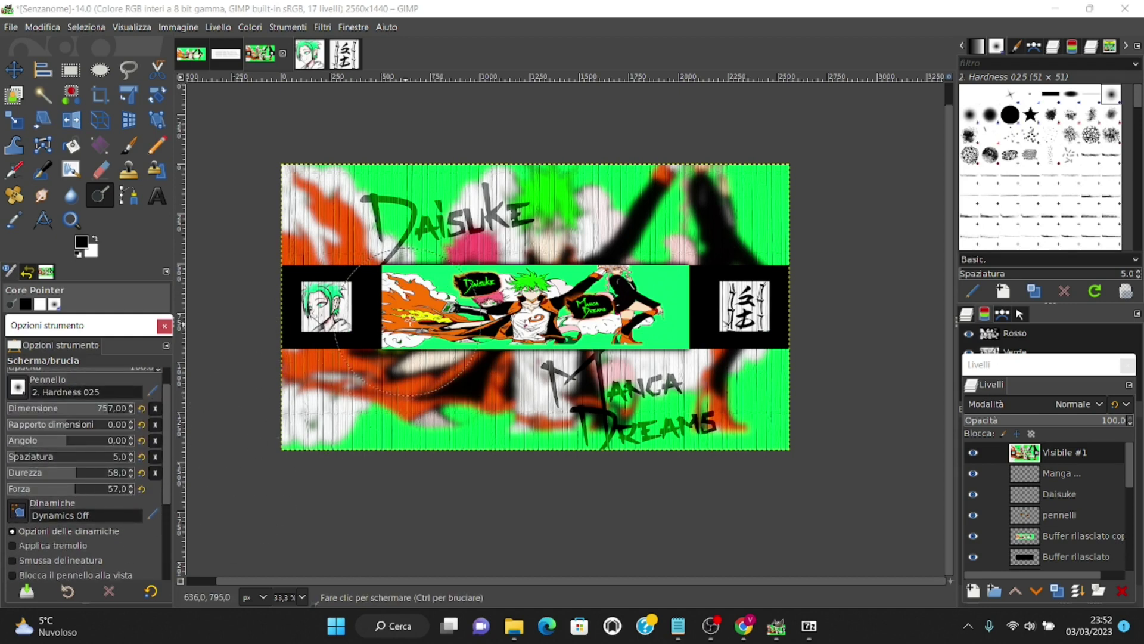
Dodge the right part of the central banner artwork with one broad stroke.
ctrl+scroll(406, 313, up, 1)
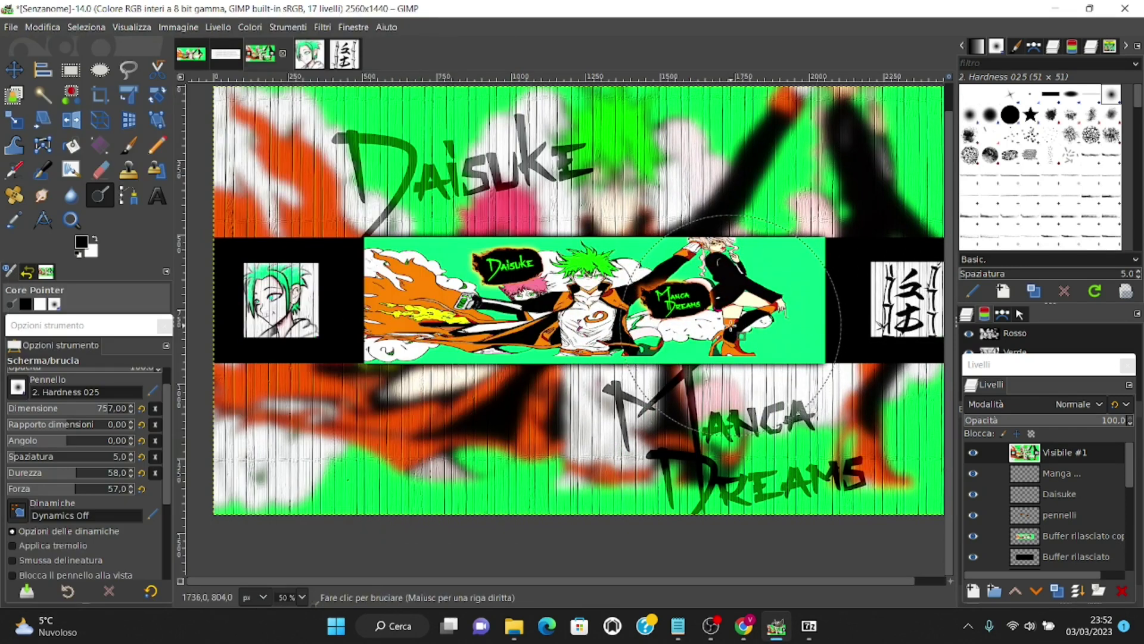
drag(739, 325, 510, 340)
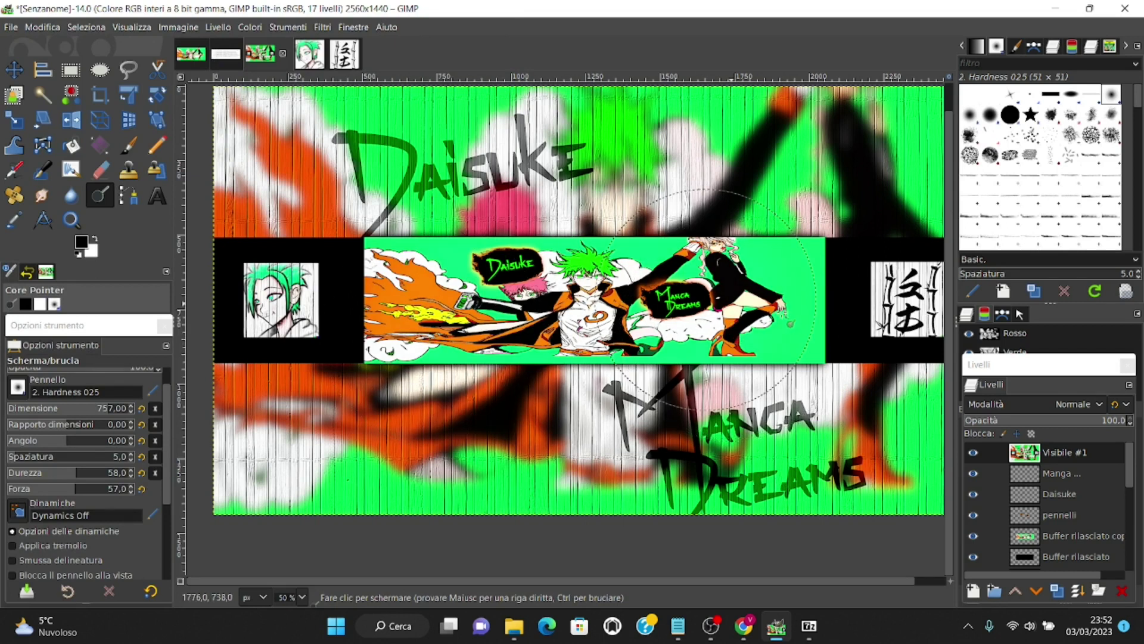
scroll(612, 153, down, 2)
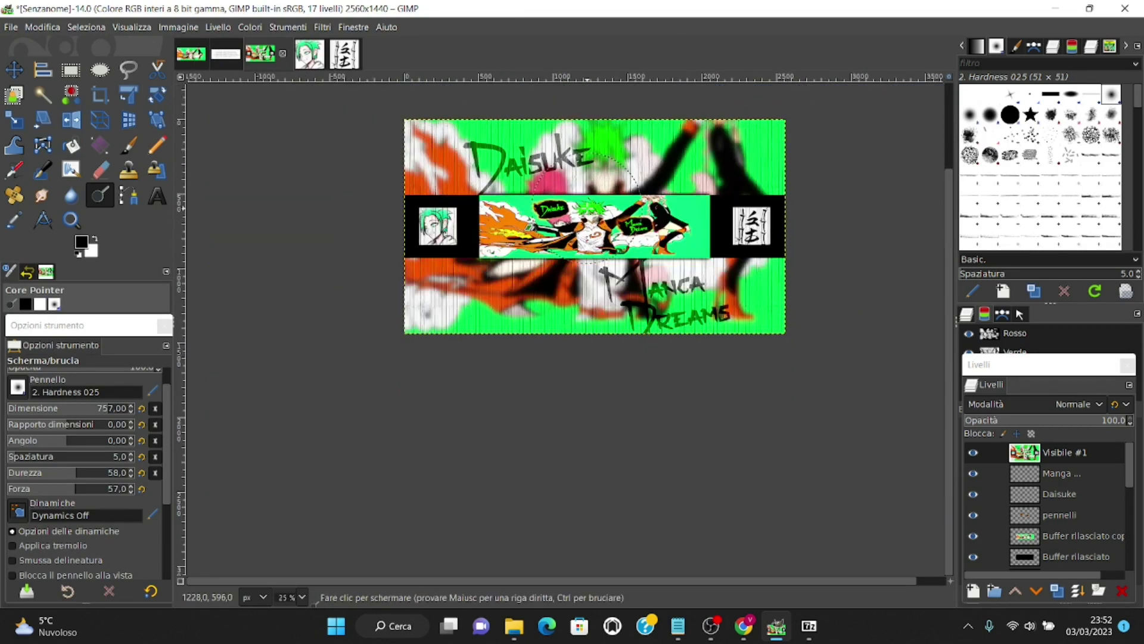
scroll(587, 208, up, 3)
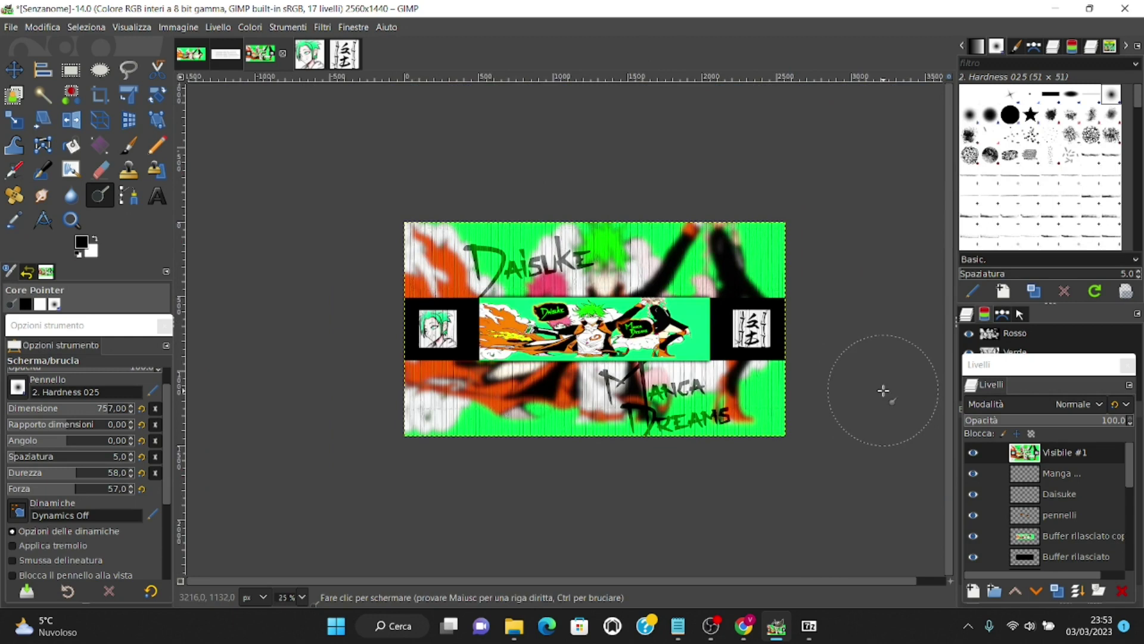
scroll(817, 333, up, 1)
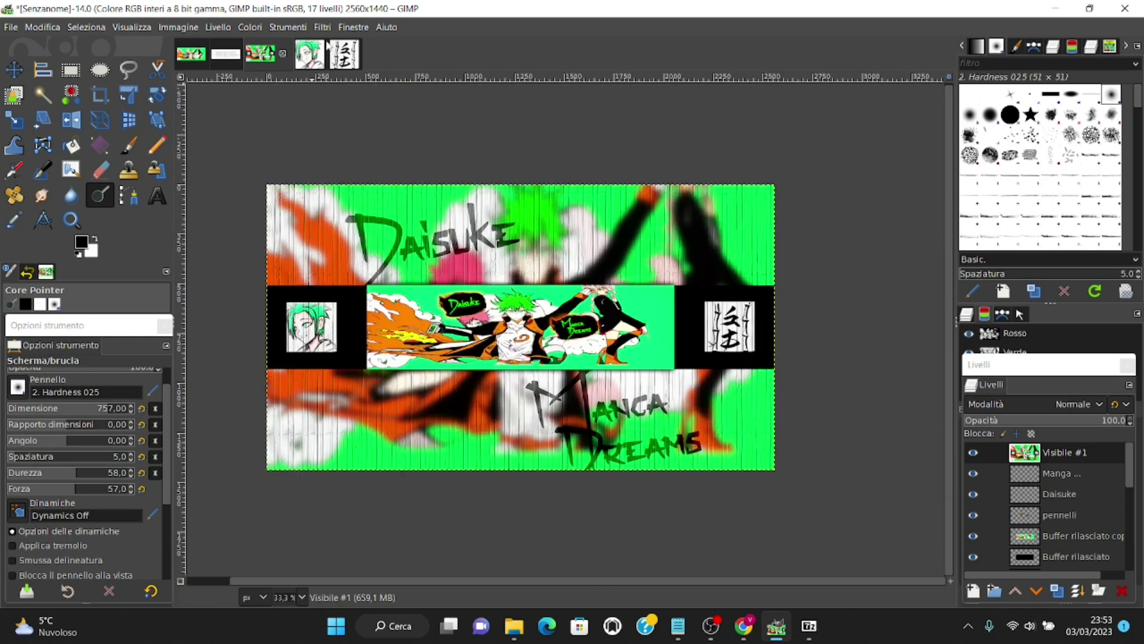
Apply a Vignette filter with an enlarged oval and its fade pulled inward.
click(326, 28)
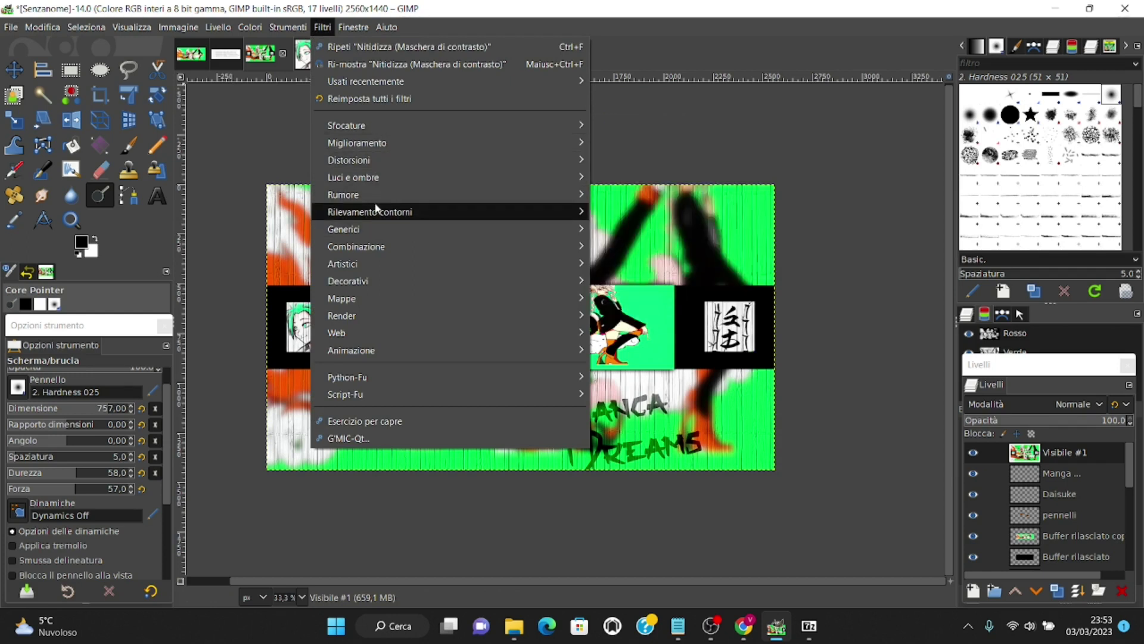
mouse_move(353, 177)
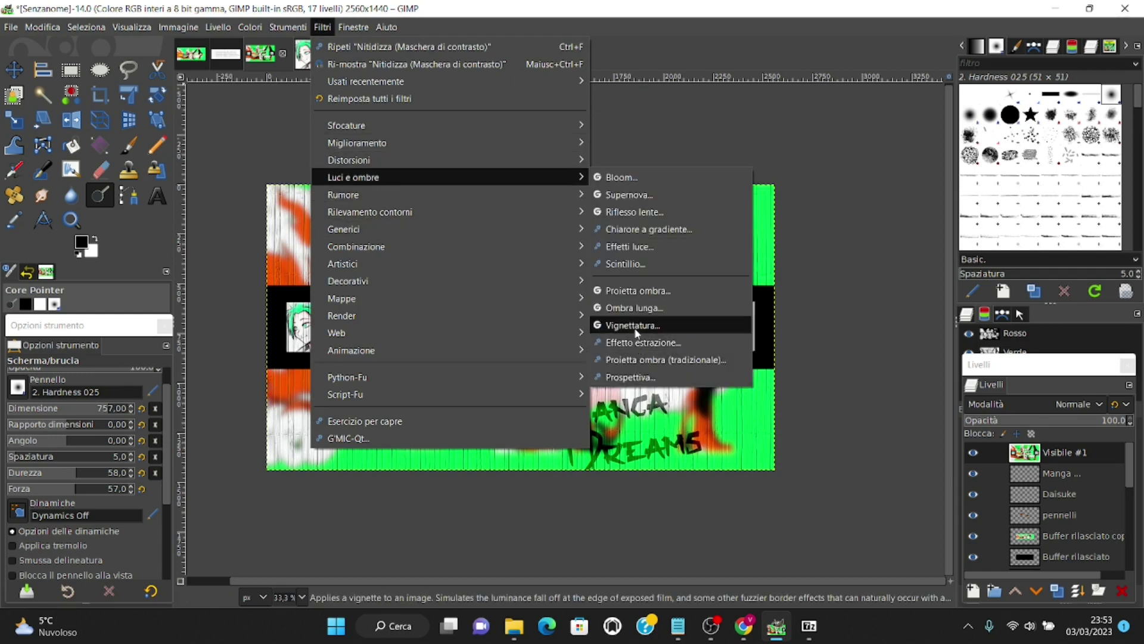
click(638, 326)
drag(218, 163, 177, 153)
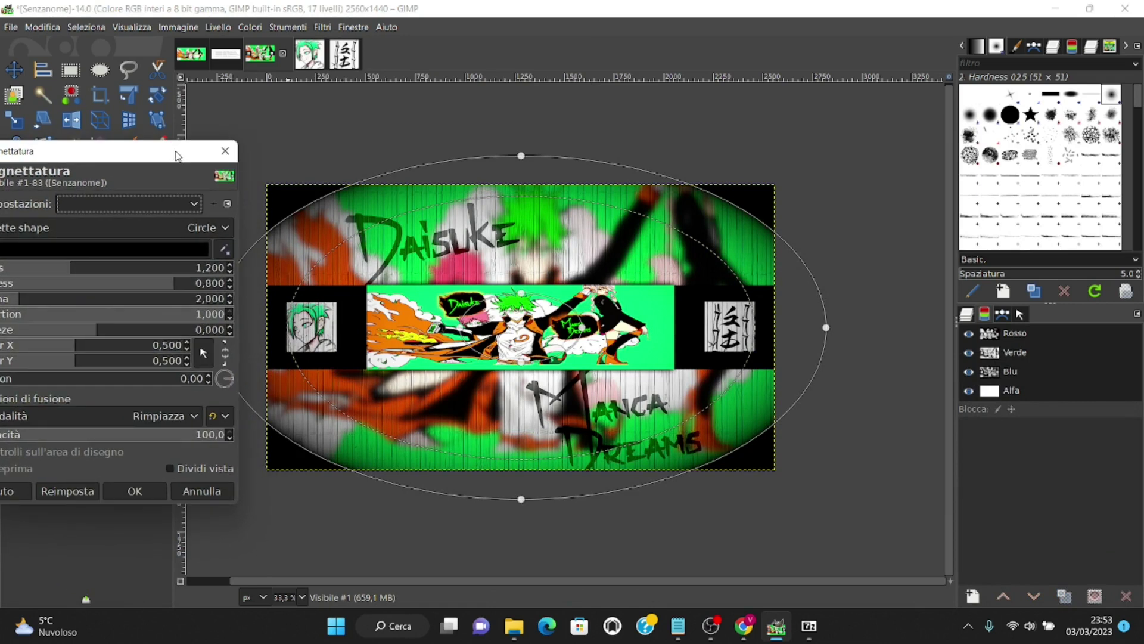
mouse_move(748, 216)
mouse_down()
mouse_move(742, 249)
mouse_move(716, 254)
mouse_up()
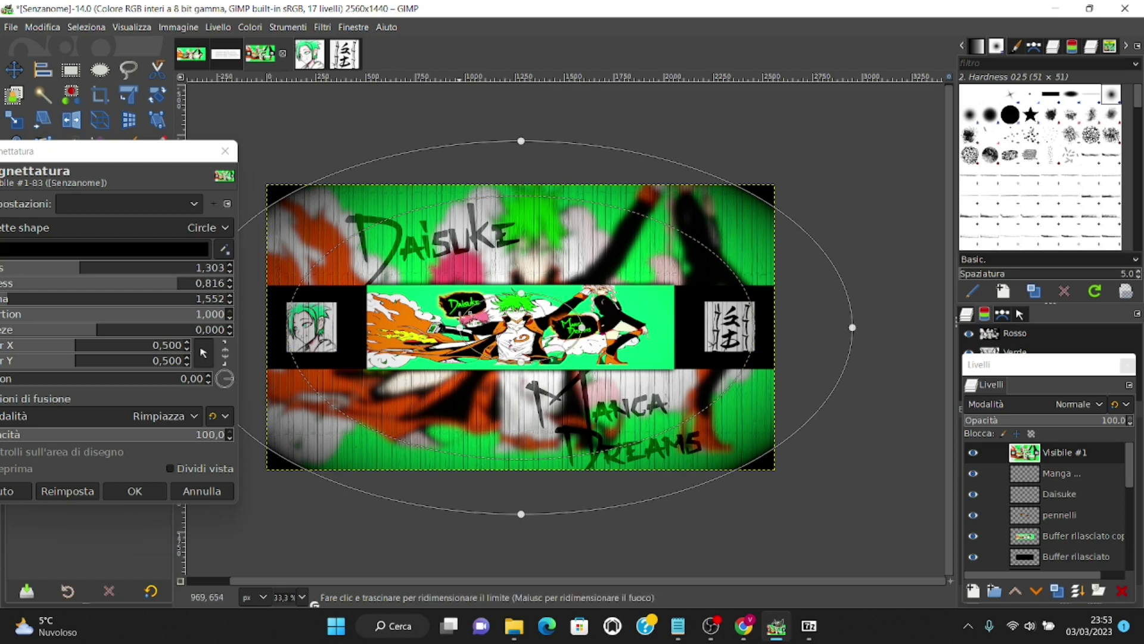
drag(280, 198, 277, 195)
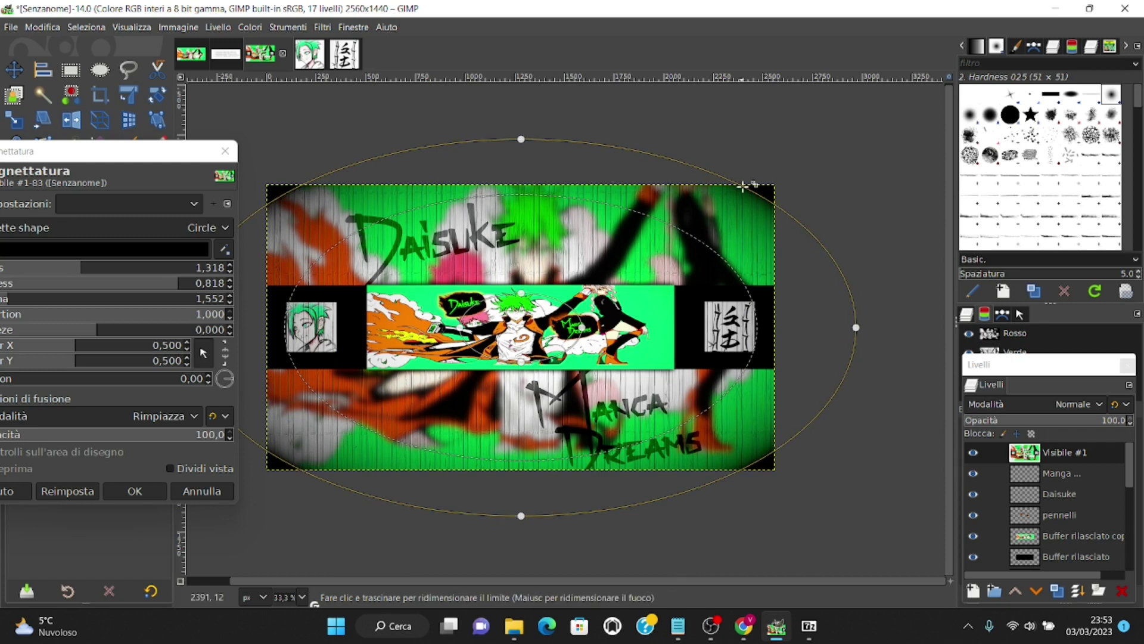
drag(743, 186, 749, 182)
drag(700, 238, 690, 235)
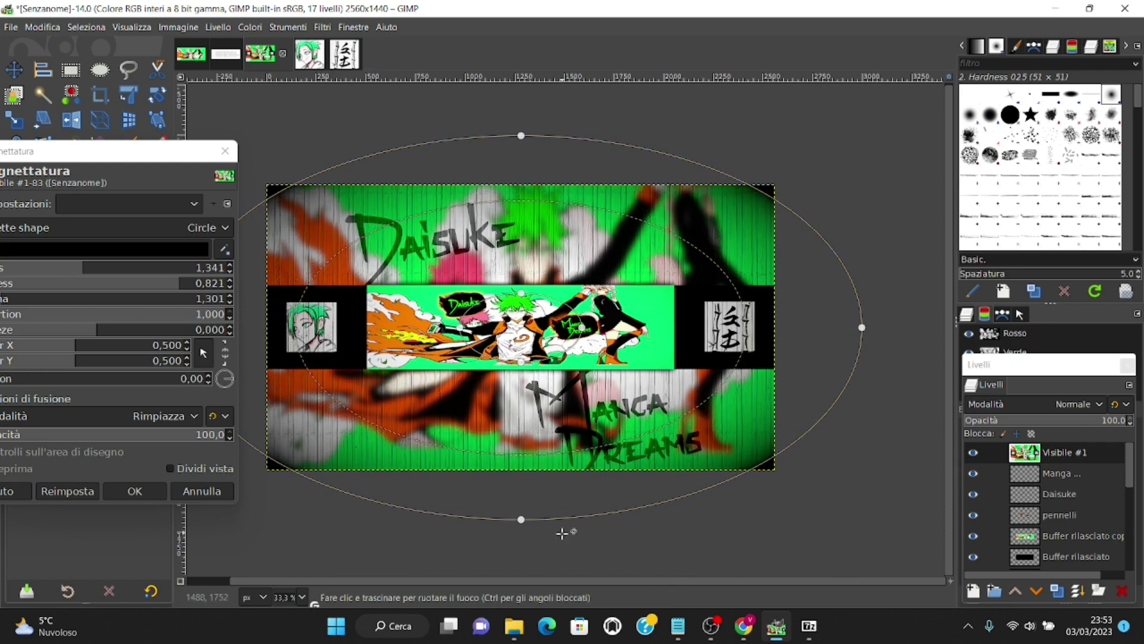
click(135, 492)
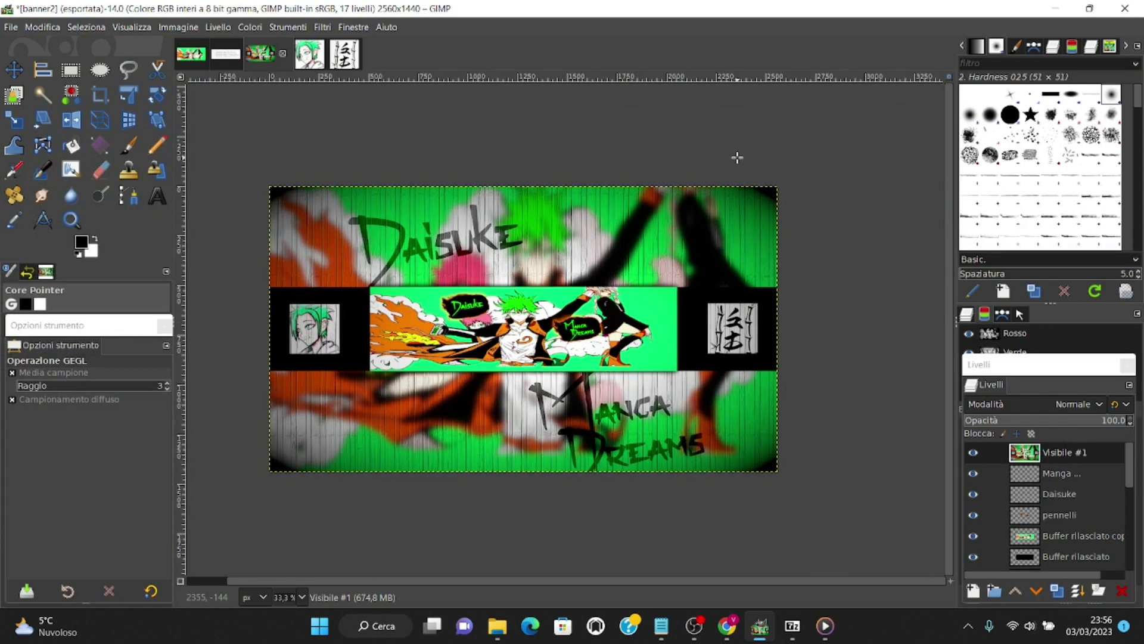
Export the banner as banner2.png into BANNER MANGA and open it in the photo viewer.
click(11, 27)
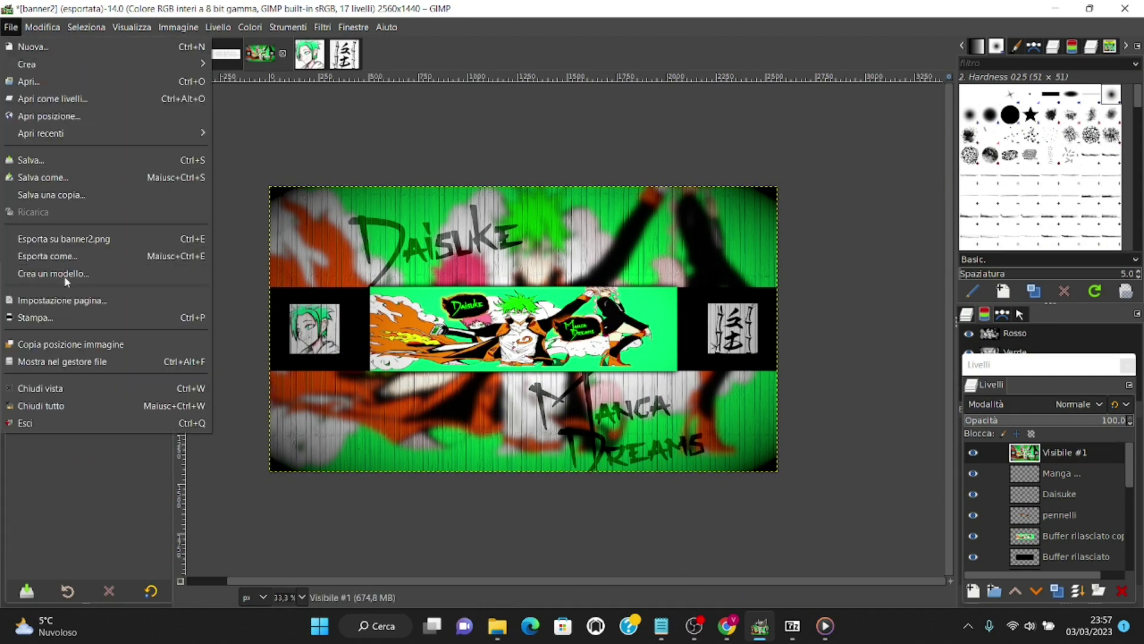
click(59, 256)
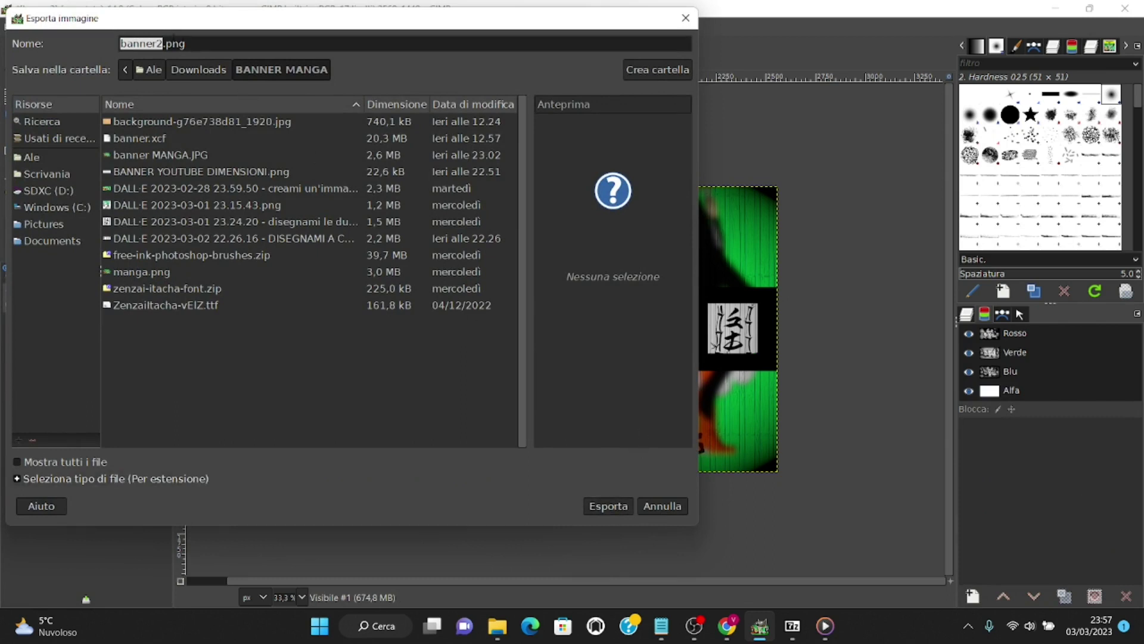
click(609, 513)
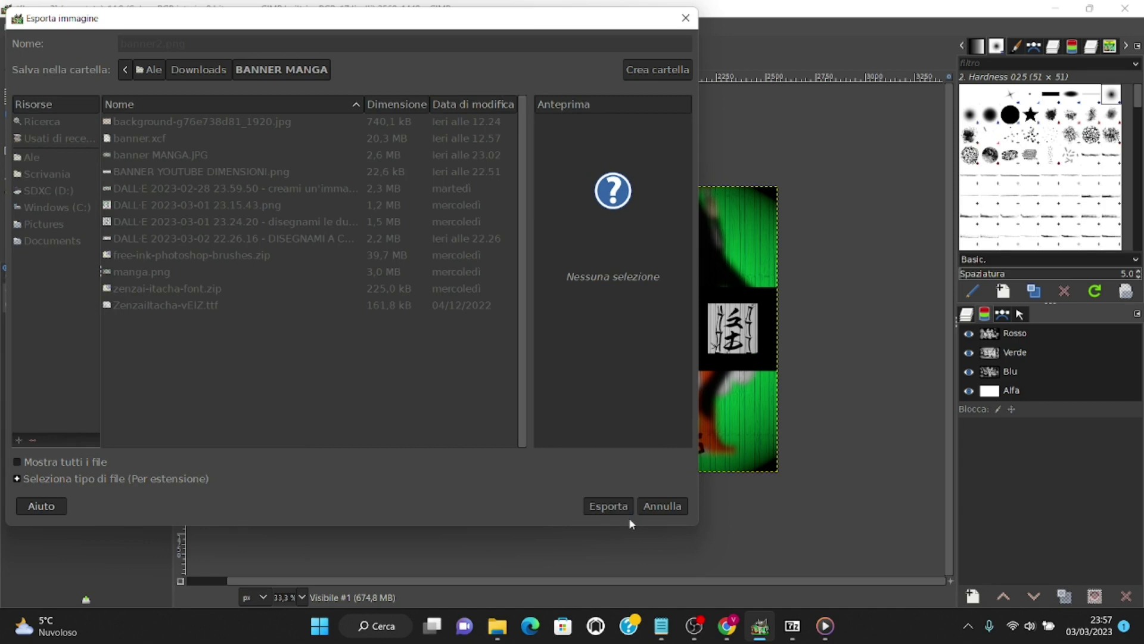
click(631, 482)
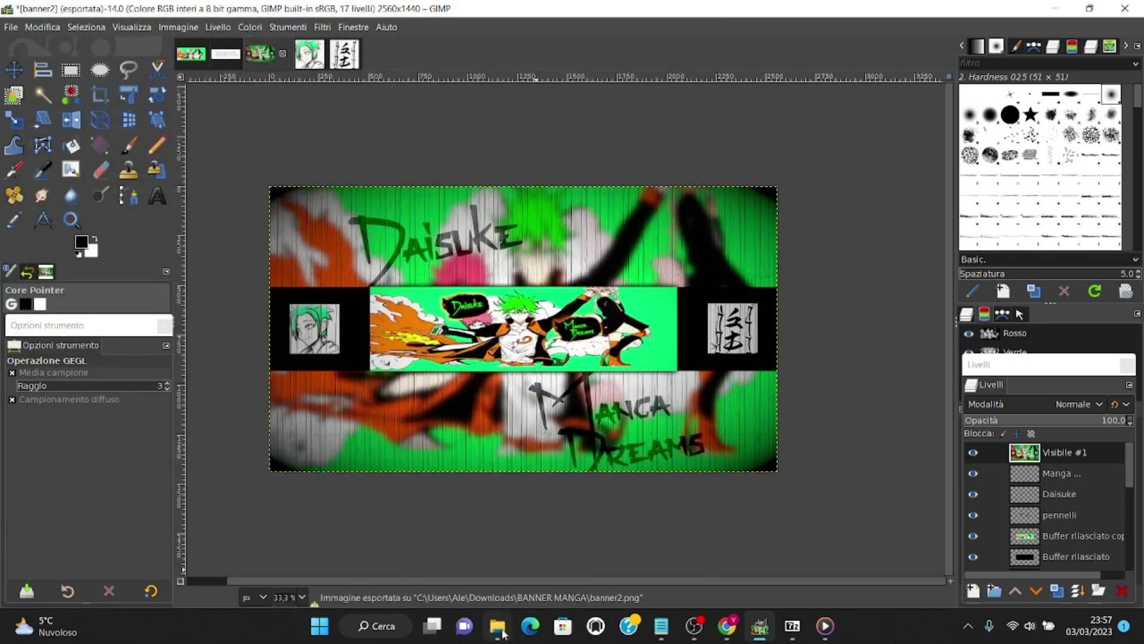
click(503, 631)
double_click(492, 153)
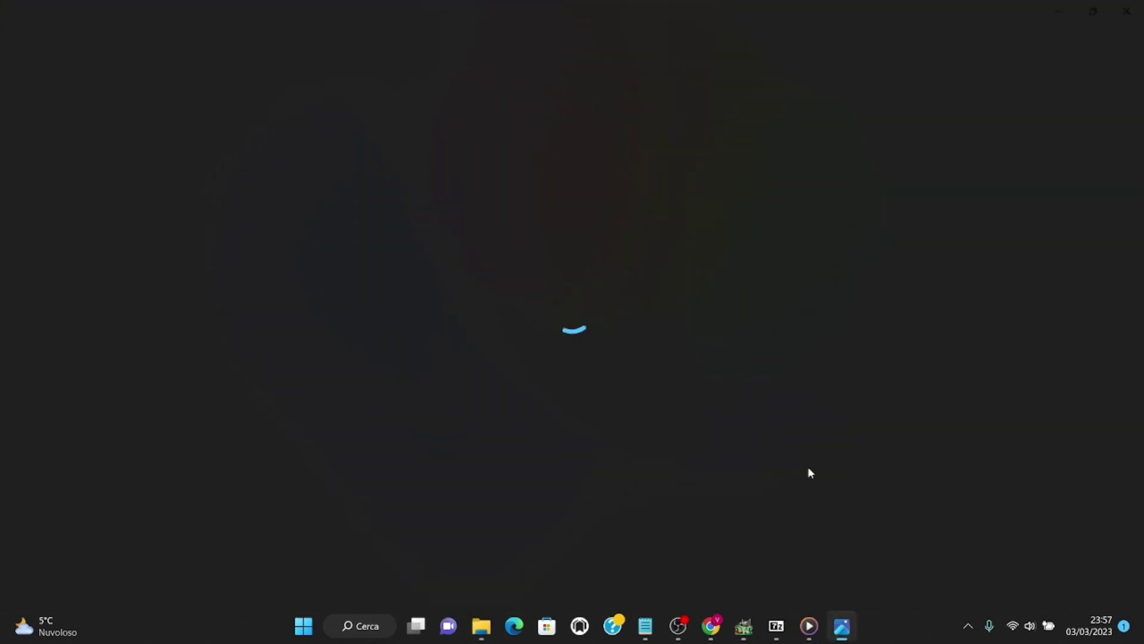